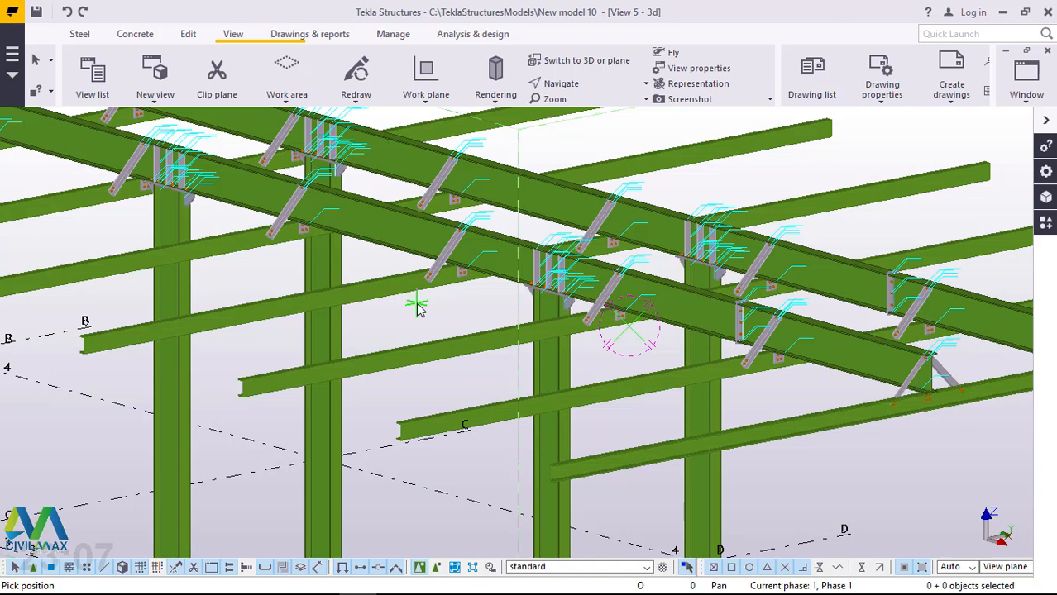
# Examine the columns, rafters and purlins of the steel roof frame from the opposite side, close up and as a whole
pyautogui.rightClick(648, 132)
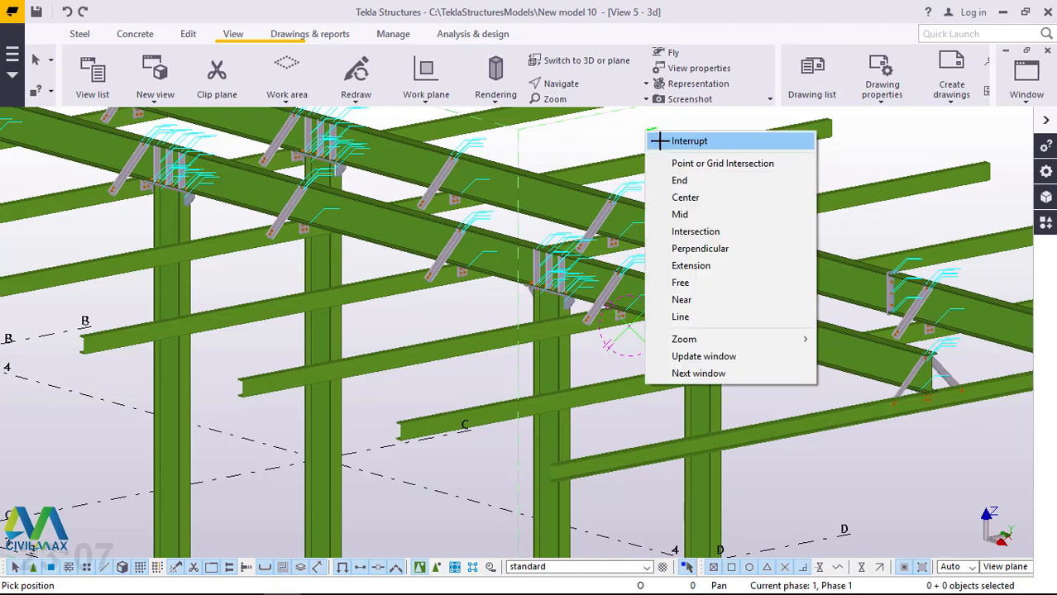
pyautogui.click(659, 141)
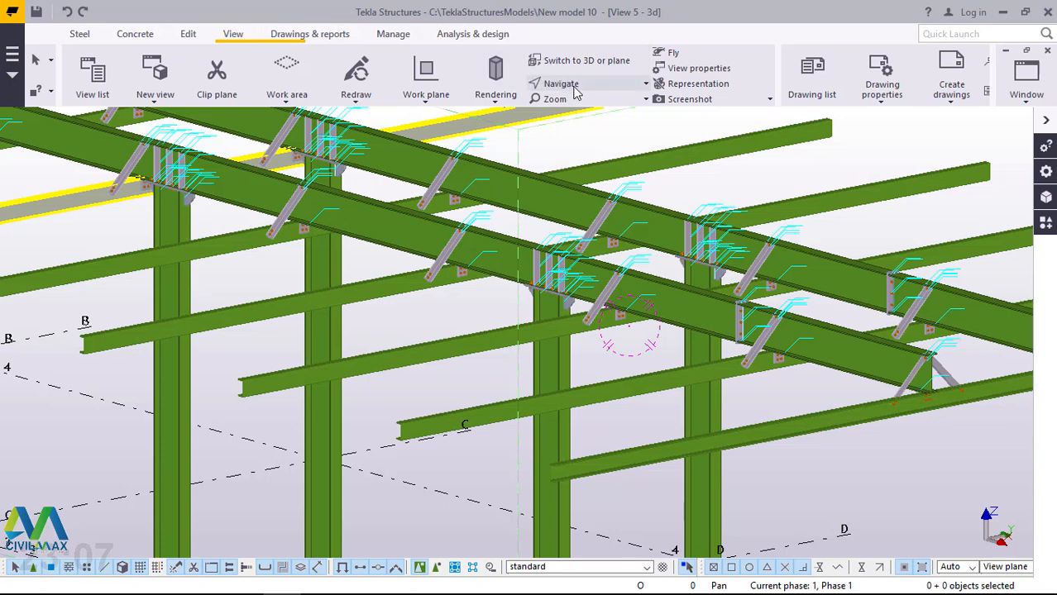
pyautogui.click(585, 85)
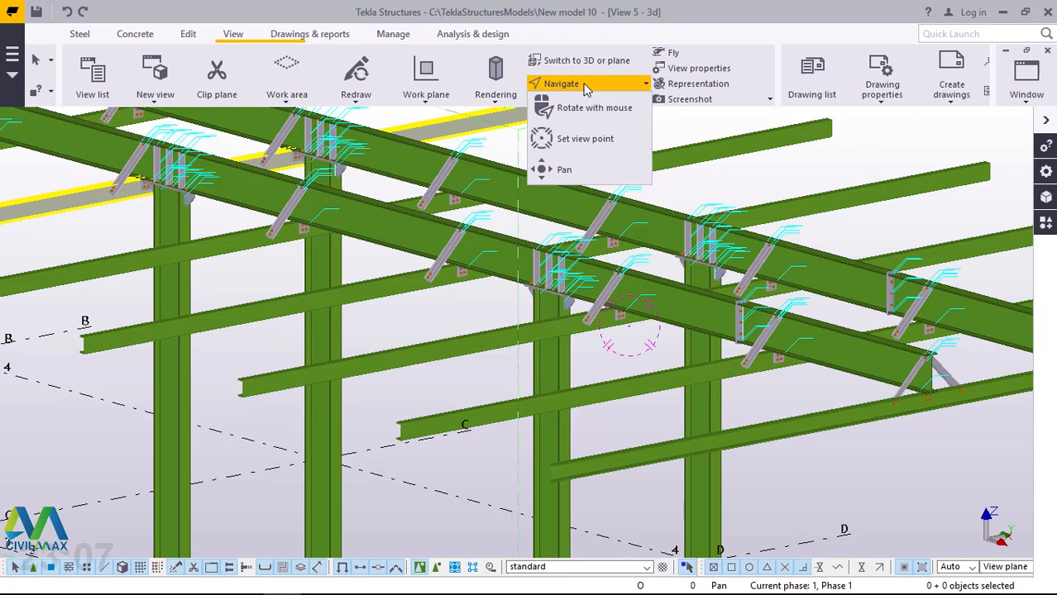
pyautogui.click(571, 107)
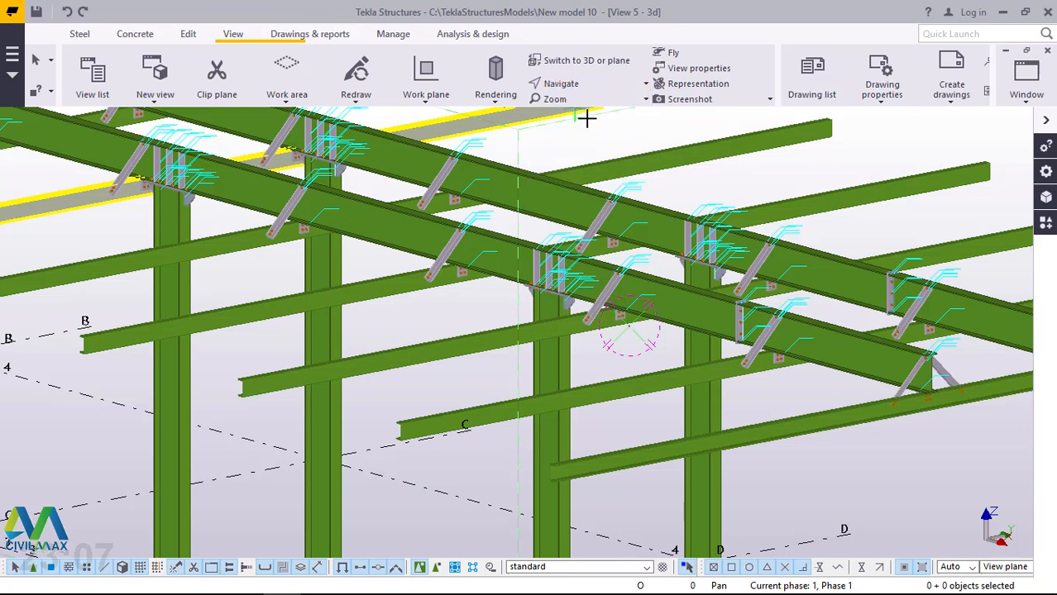
pyautogui.click(697, 248)
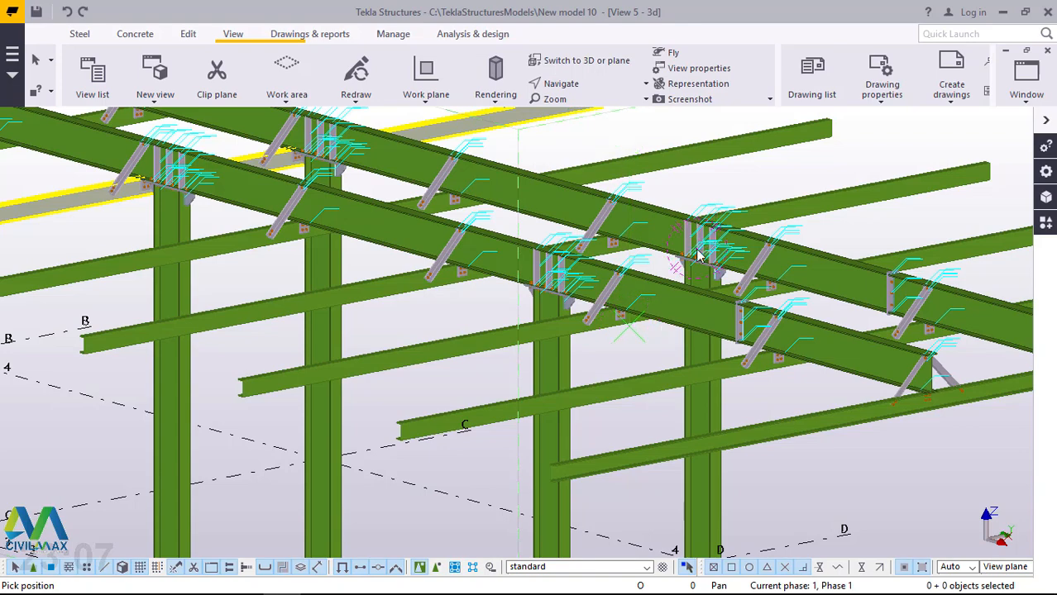
pyautogui.moveTo(671, 298); pyautogui.dragTo(655, 309)
pyautogui.moveTo(751, 282); pyautogui.dragTo(430, 241)
pyautogui.scroll(6, 430, 241)
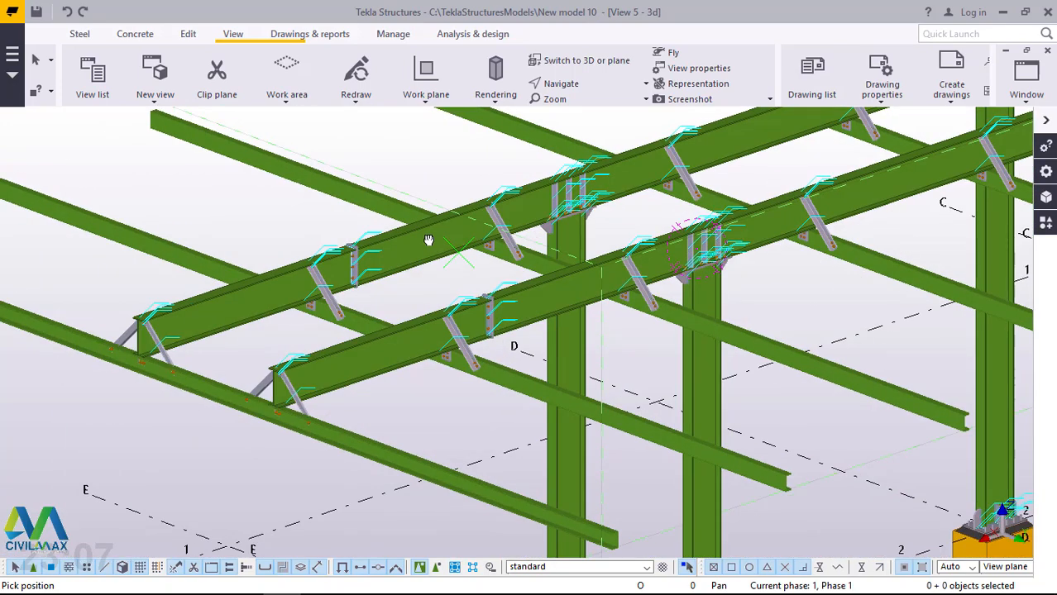
pyautogui.scroll(-3, 507, 359)
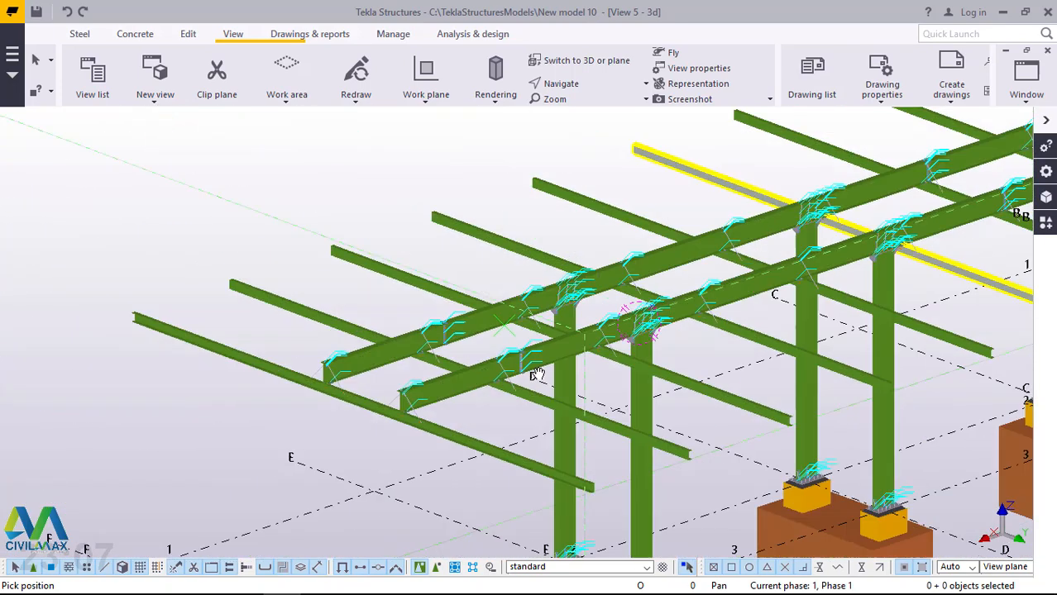
pyautogui.scroll(-4, 525, 367)
pyautogui.scroll(-4, 525, 366)
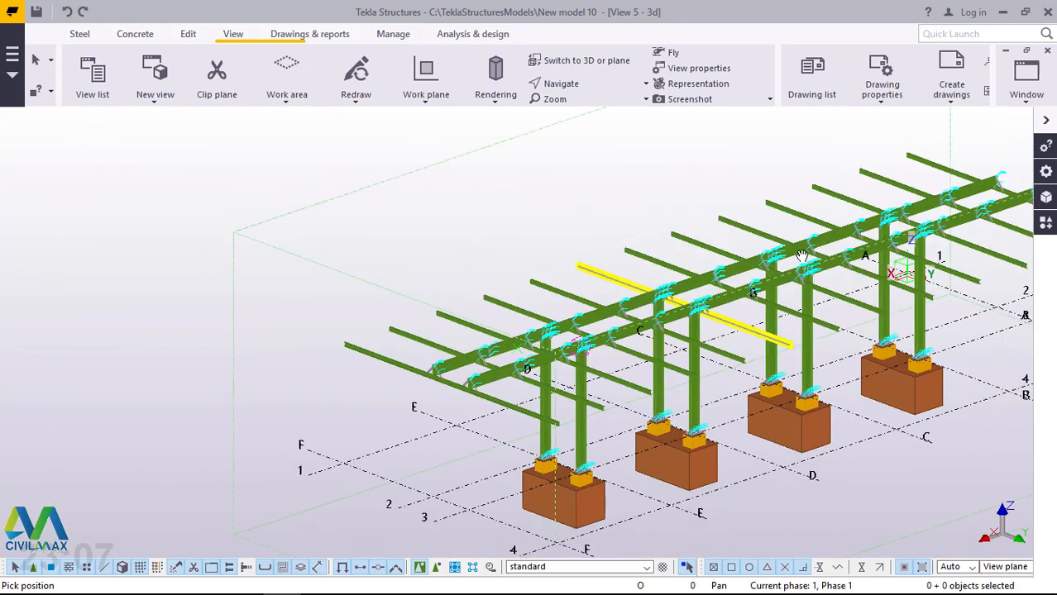
pyautogui.scroll(8, 920, 159)
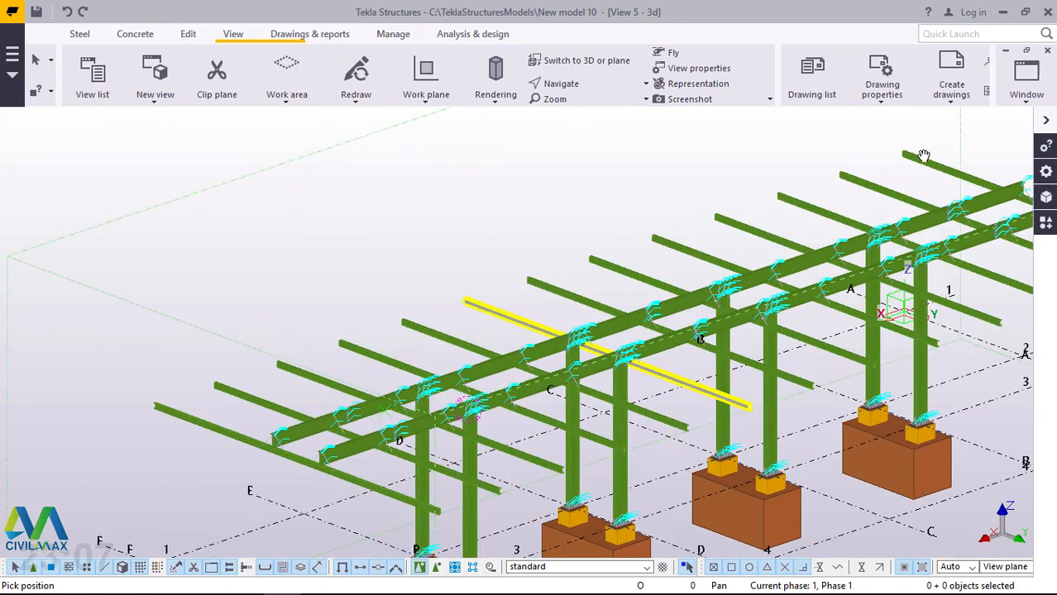
pyautogui.scroll(-3, 819, 177)
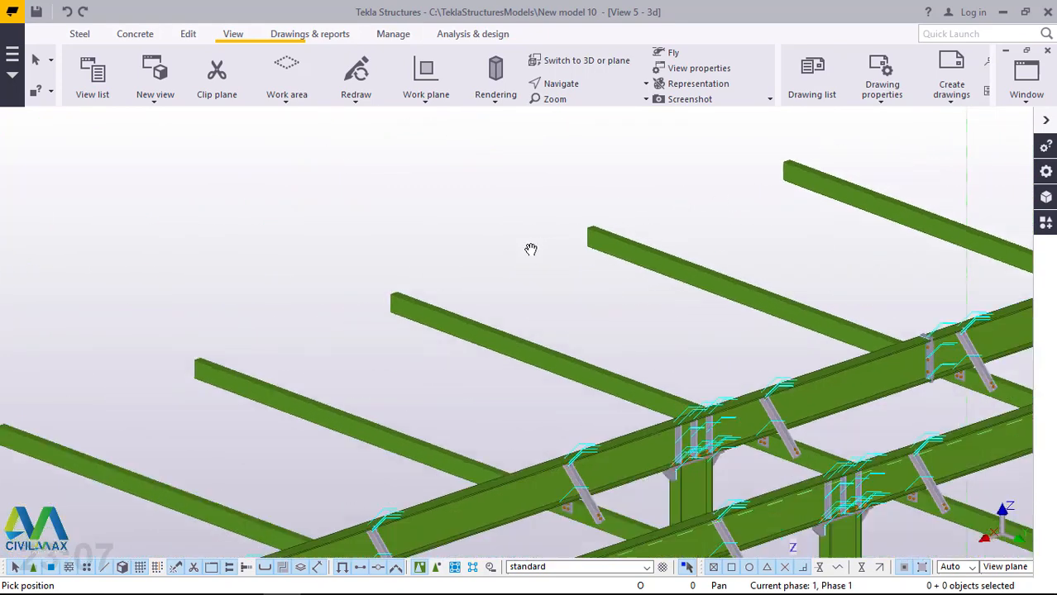
# Examine the open channel end of the outermost purlin from the free side of the roof frame
pyautogui.click(577, 86)
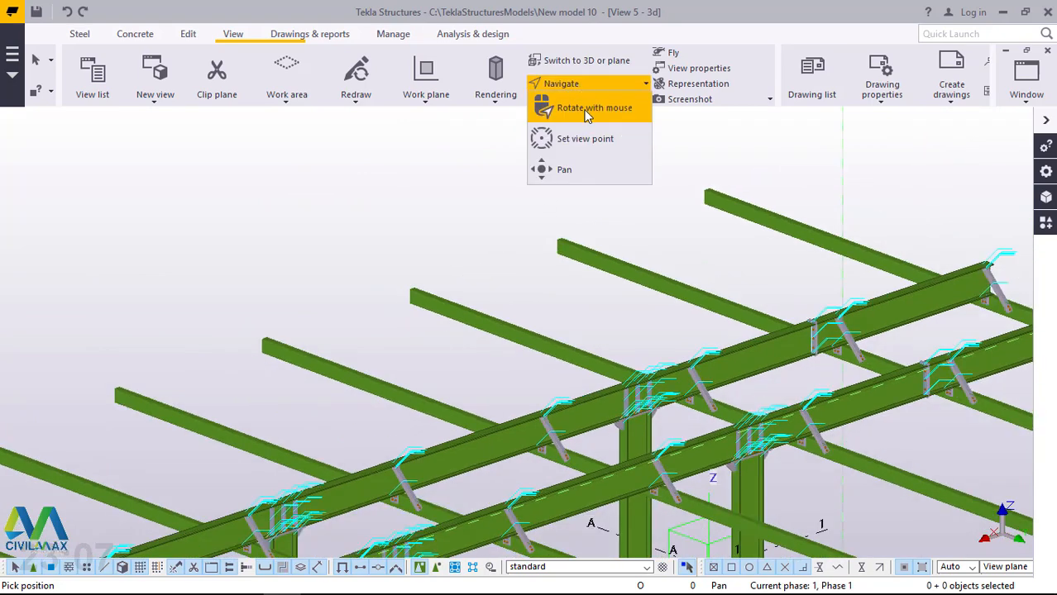
pyautogui.click(585, 111)
pyautogui.click(581, 249)
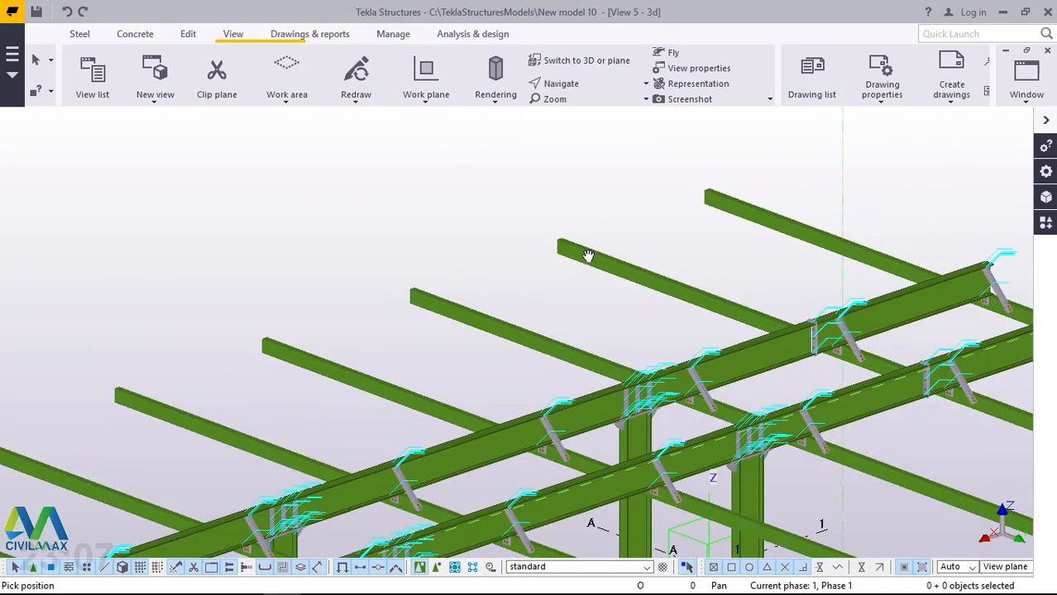
pyautogui.keyDown('ctrl'); pyautogui.moveTo(587, 257); pyautogui.dragTo(872, 261, button='middle'); pyautogui.keyUp('ctrl')
pyautogui.moveTo(415, 203); pyautogui.dragTo(337, 172, button='middle')
pyautogui.scroll(8, 329, 170)
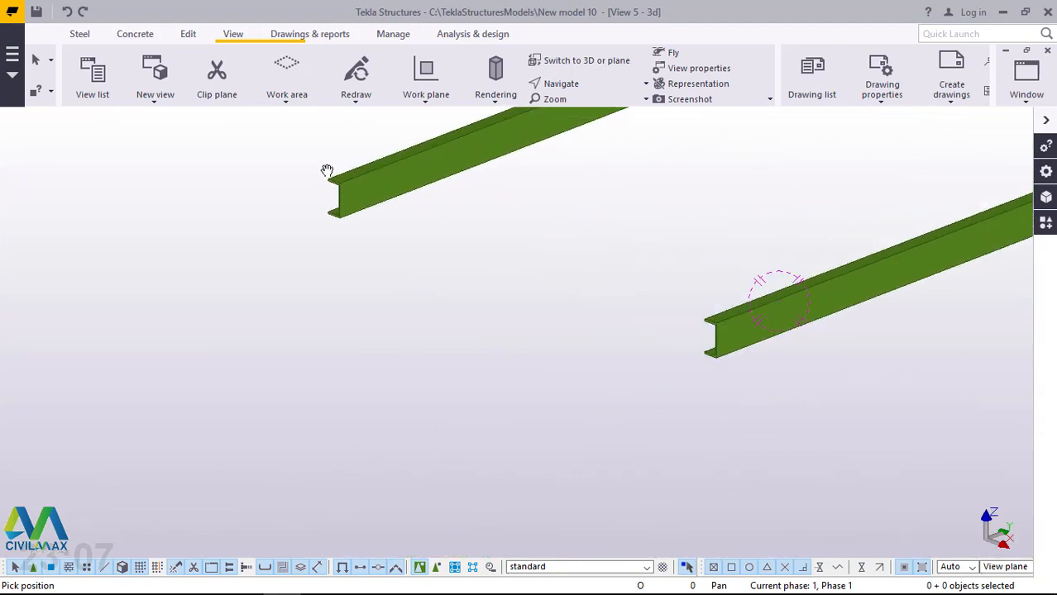
pyautogui.rightClick(199, 184)
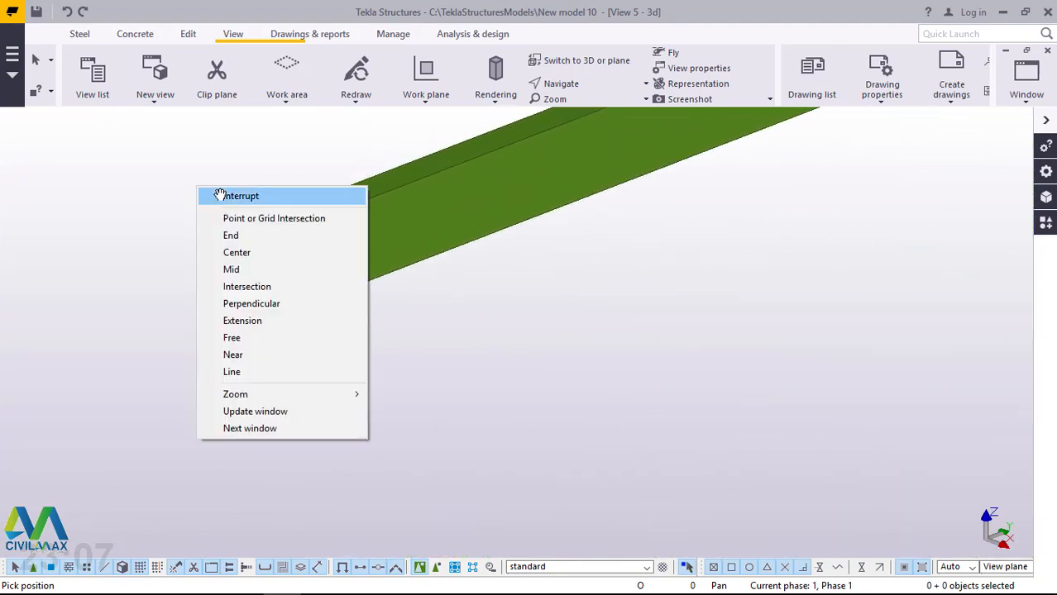
pyautogui.click(220, 196)
pyautogui.scroll(3, 389, 181)
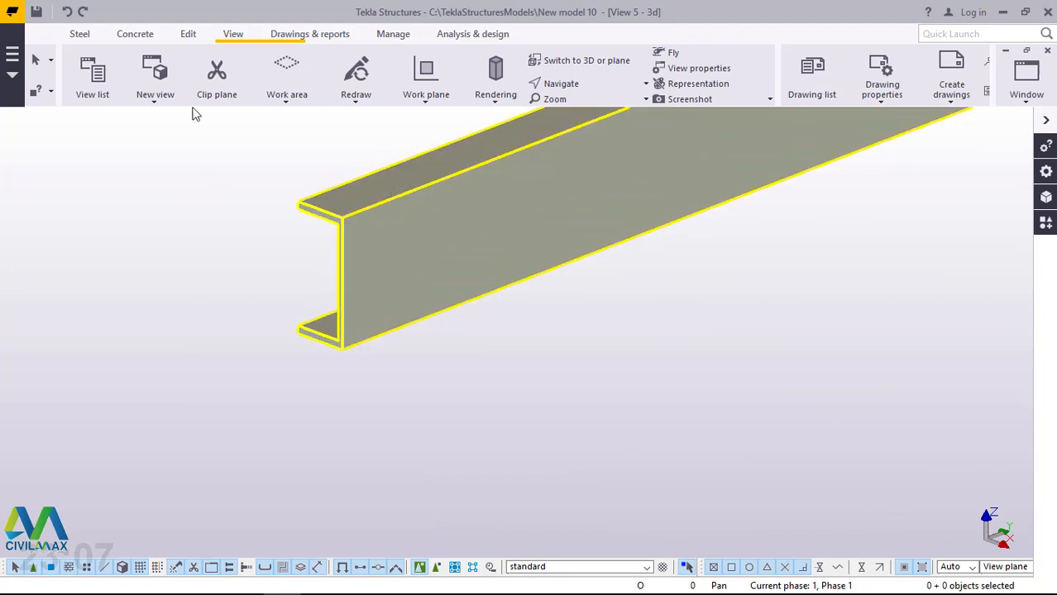
# Create a 6000 mm steel beam from the outermost purlin's lower flange corner, directed towards the lower corner of the neighbouring purlin's end
pyautogui.click(79, 35)
pyautogui.click(133, 98)
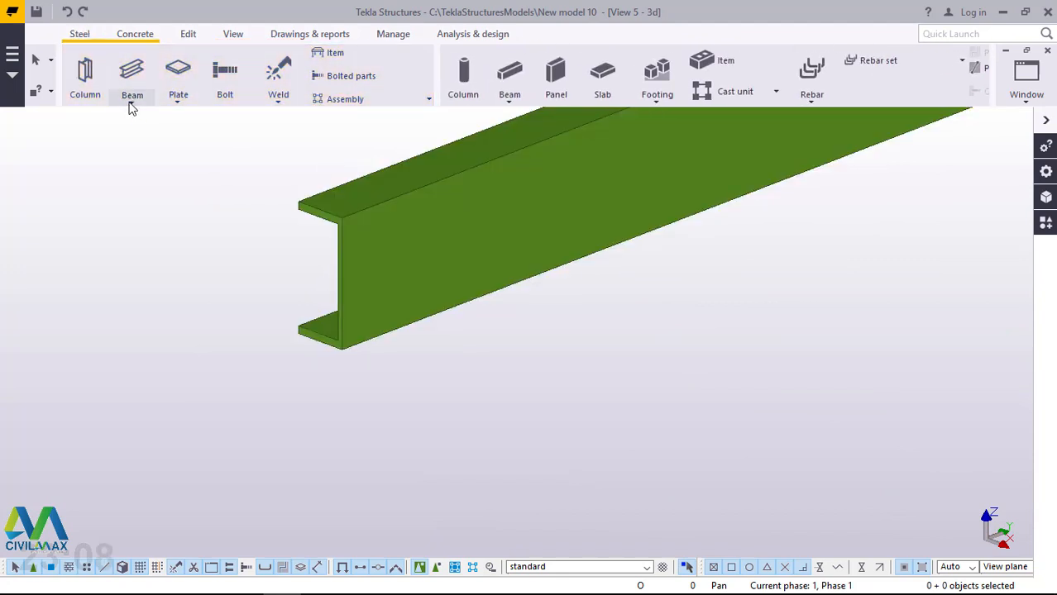
pyautogui.click(130, 102)
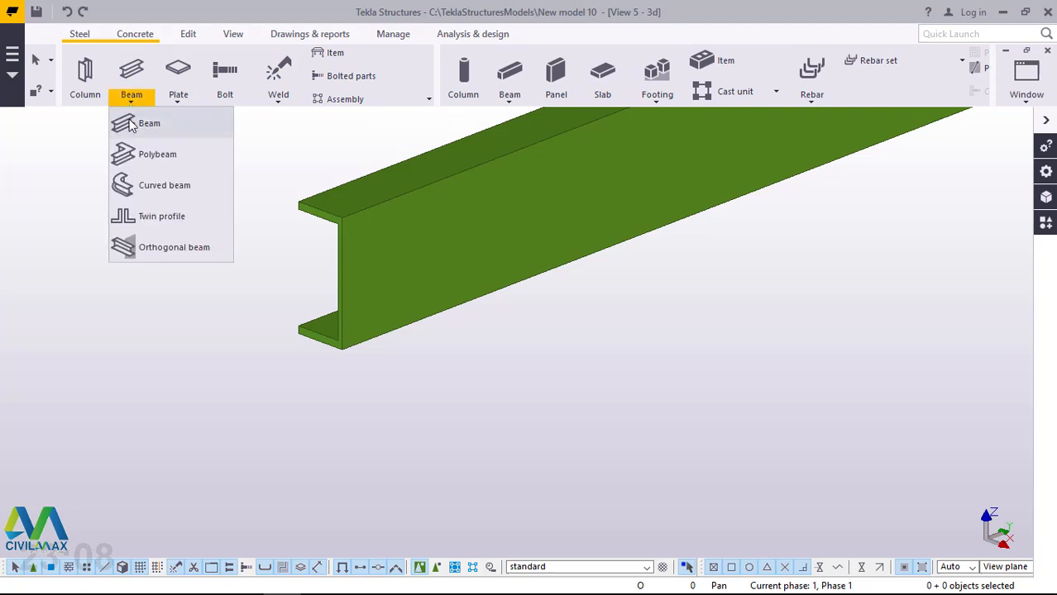
pyautogui.click(132, 122)
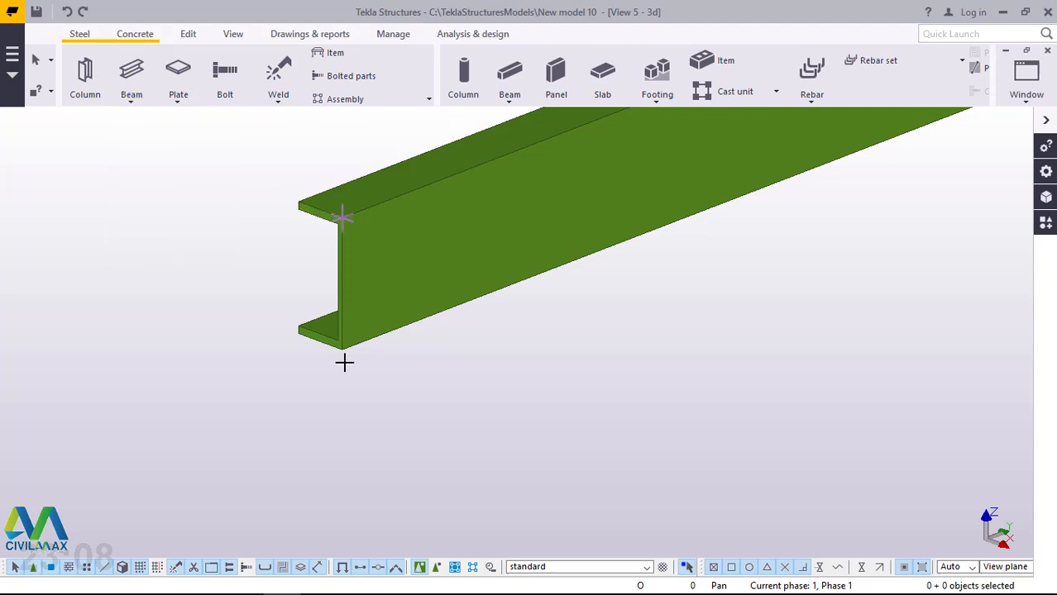
pyautogui.scroll(2, 295, 364)
pyautogui.scroll(1, 296, 382)
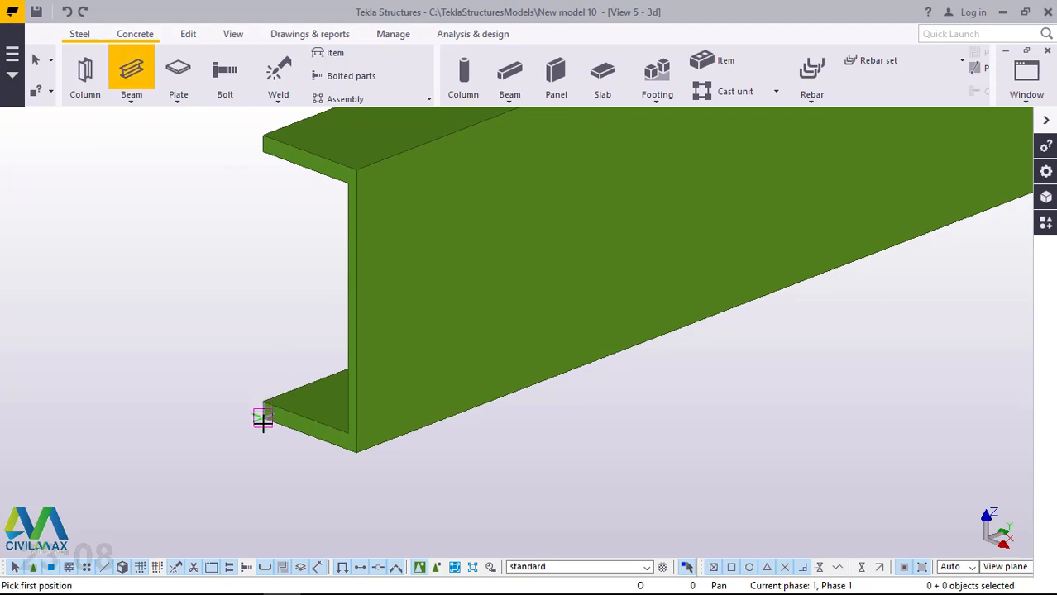
pyautogui.scroll(-2, 251, 327)
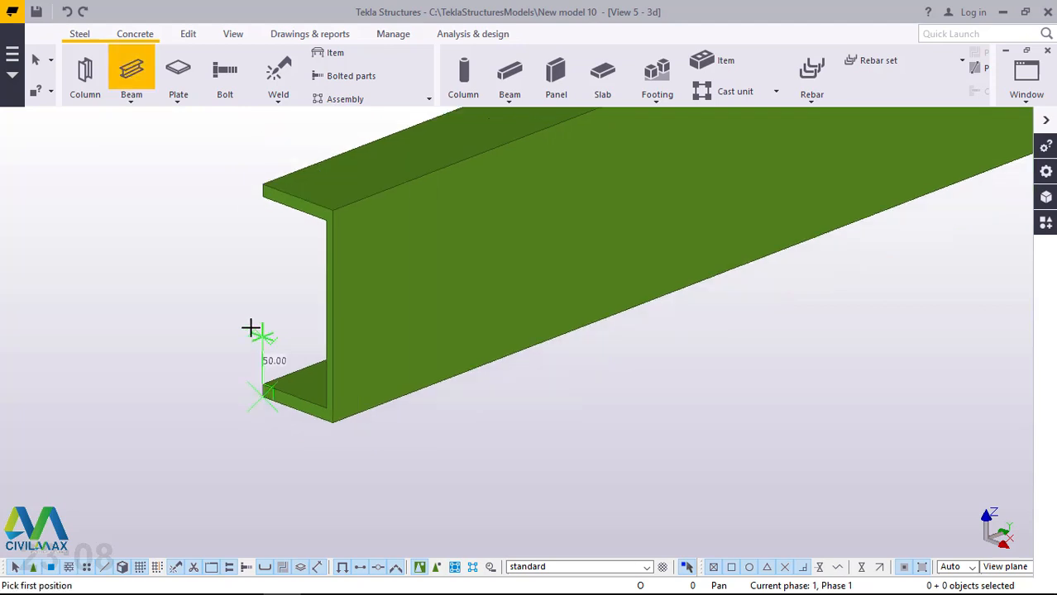
pyautogui.scroll(-3, 248, 310)
pyautogui.click(248, 311)
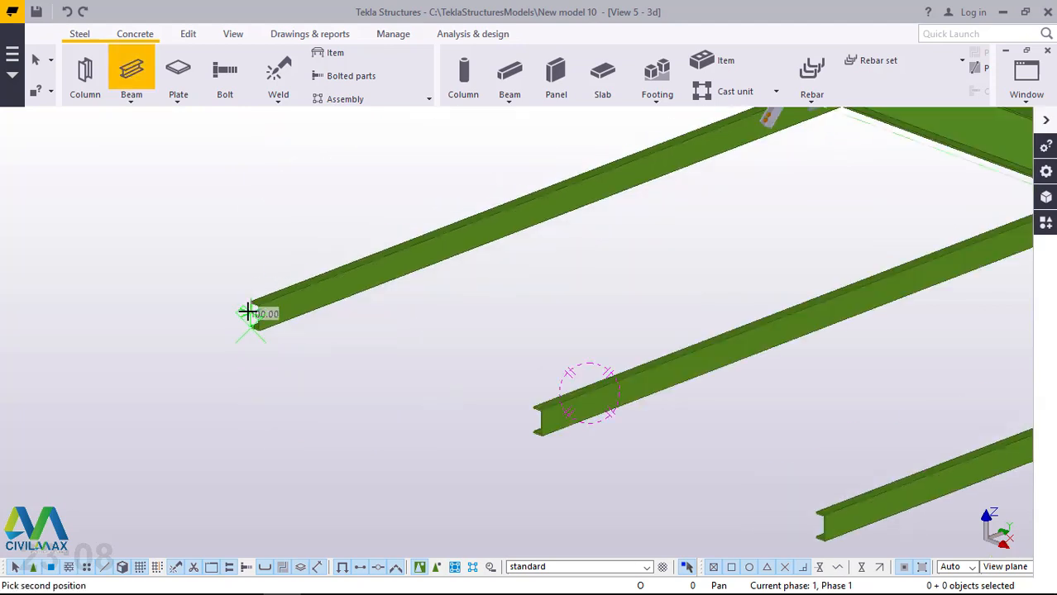
pyautogui.scroll(5, 542, 448)
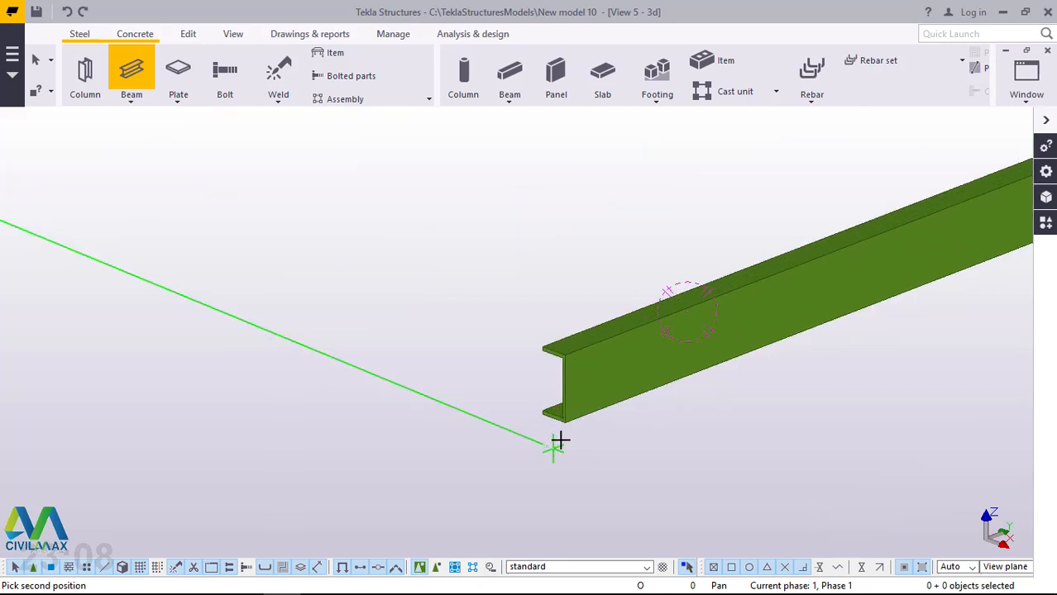
pyautogui.scroll(1, 573, 425)
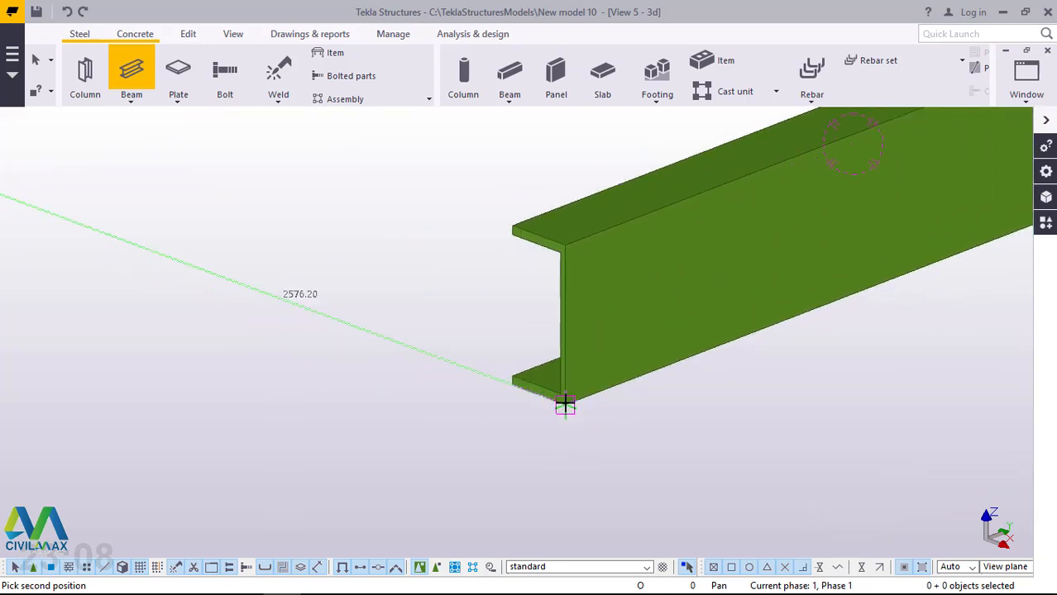
pyautogui.write('6000')
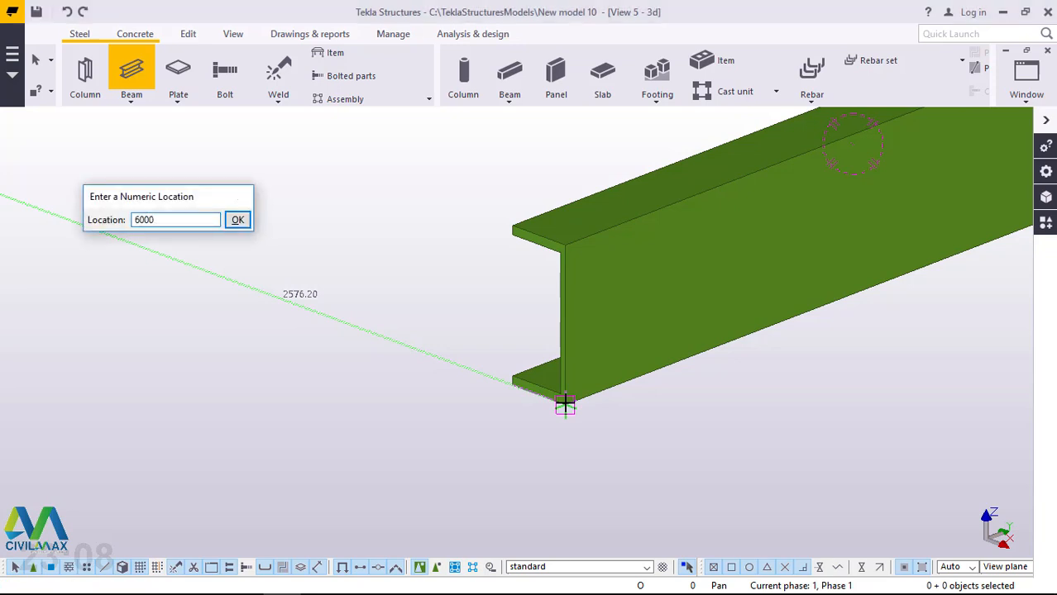
pyautogui.press('Return')
pyautogui.rightClick(359, 176)
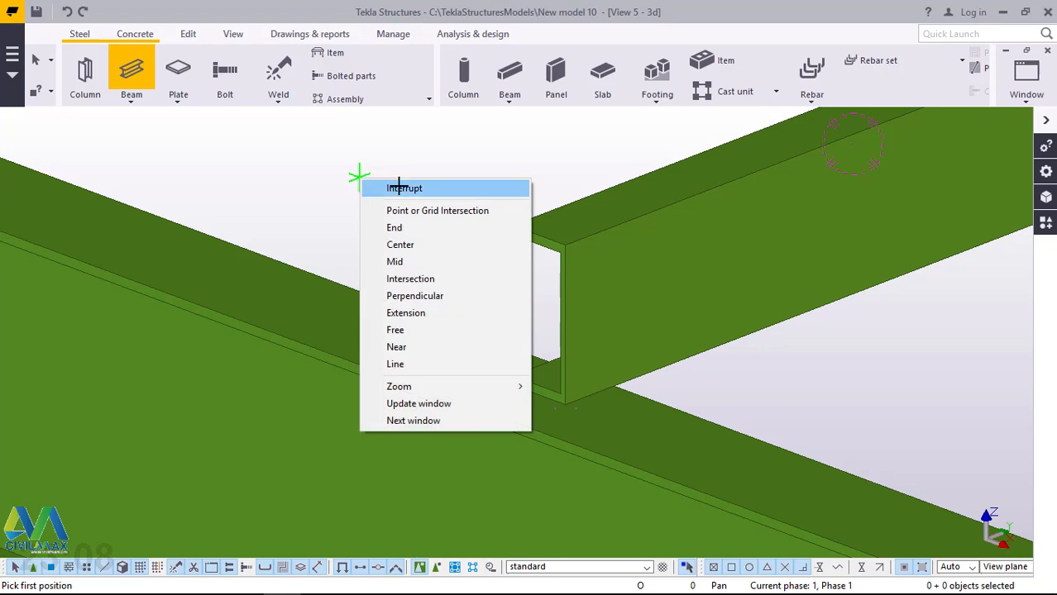
pyautogui.click(398, 187)
# Open the new beam's properties at the outermost purlin's end and bring up the profile catalog for it
pyautogui.scroll(-4, 578, 287)
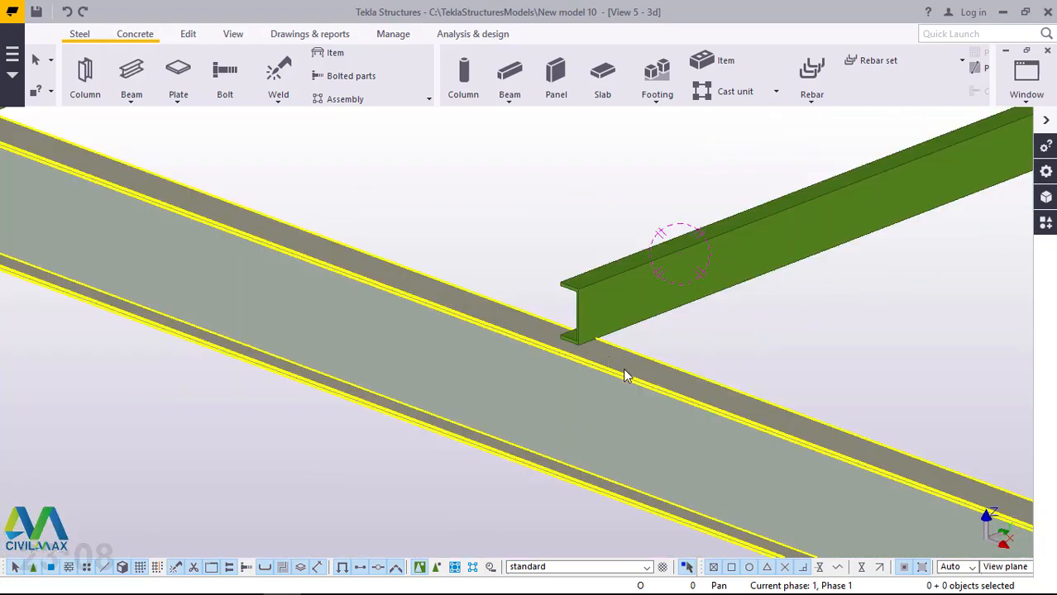
pyautogui.scroll(-4, 624, 371)
pyautogui.scroll(5, 435, 323)
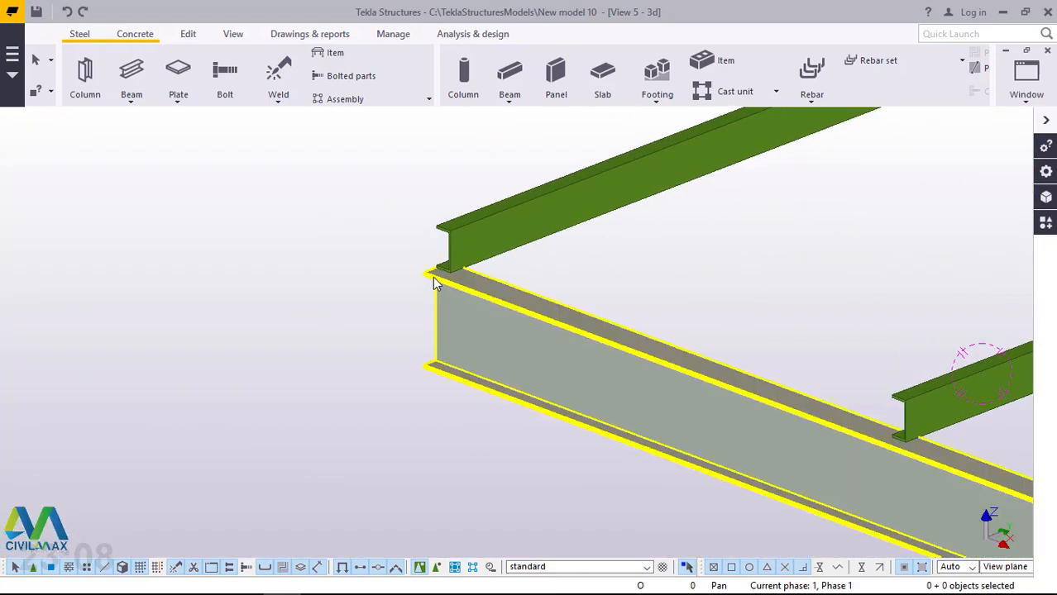
pyautogui.scroll(5, 438, 281)
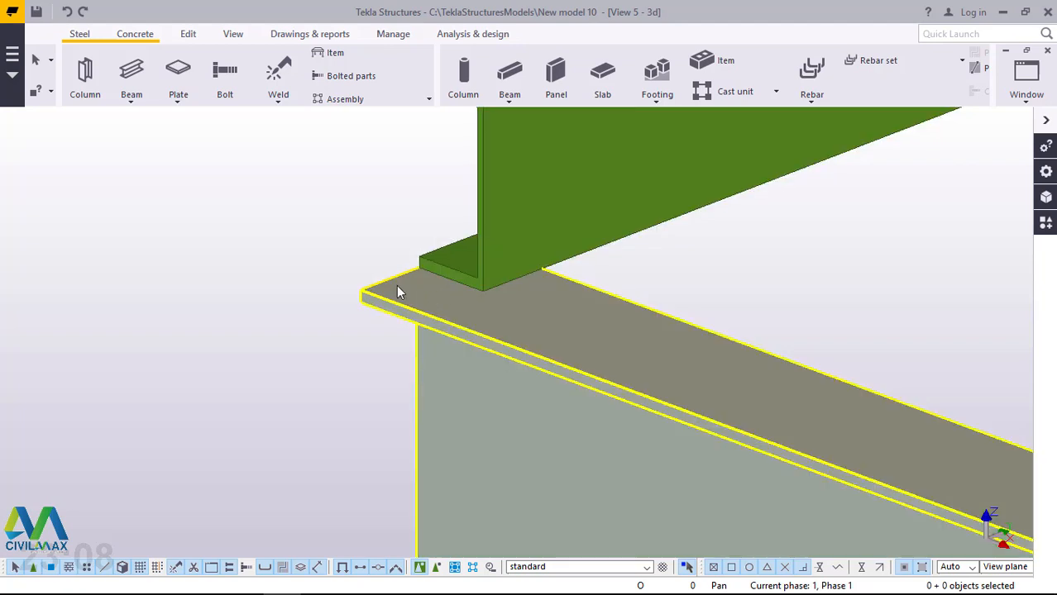
pyautogui.keyDown('ctrl'); pyautogui.moveTo(397, 286); pyautogui.dragTo(559, 328, button='middle'); pyautogui.keyUp('ctrl')
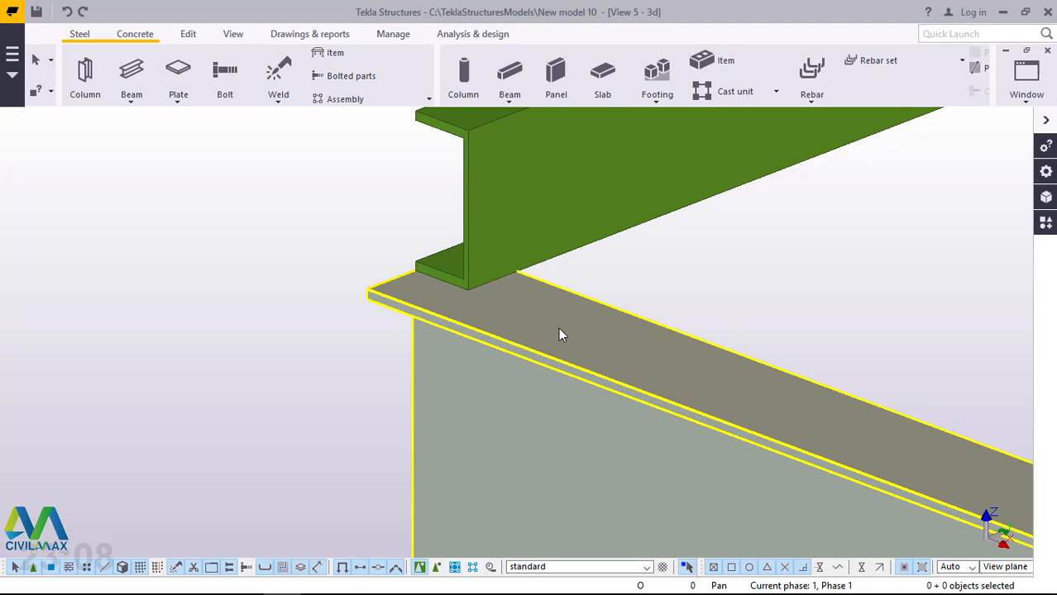
pyautogui.doubleClick(559, 329)
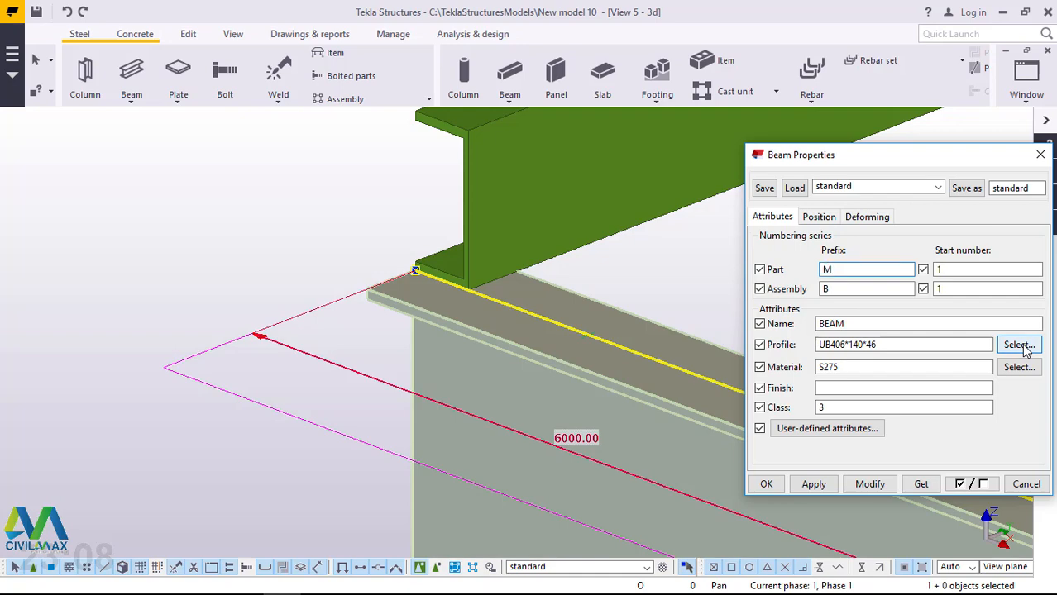
pyautogui.click(1019, 345)
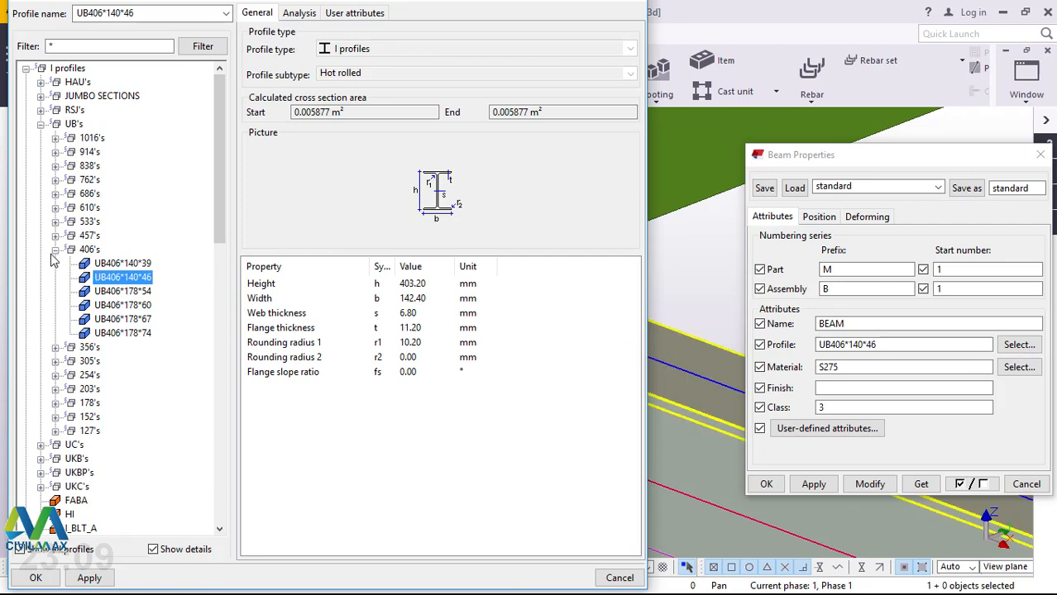
# Change the beam's profile to the rectangular hollow section SHS50*50*3.0 and apply the change to the beam
pyautogui.click(54, 250)
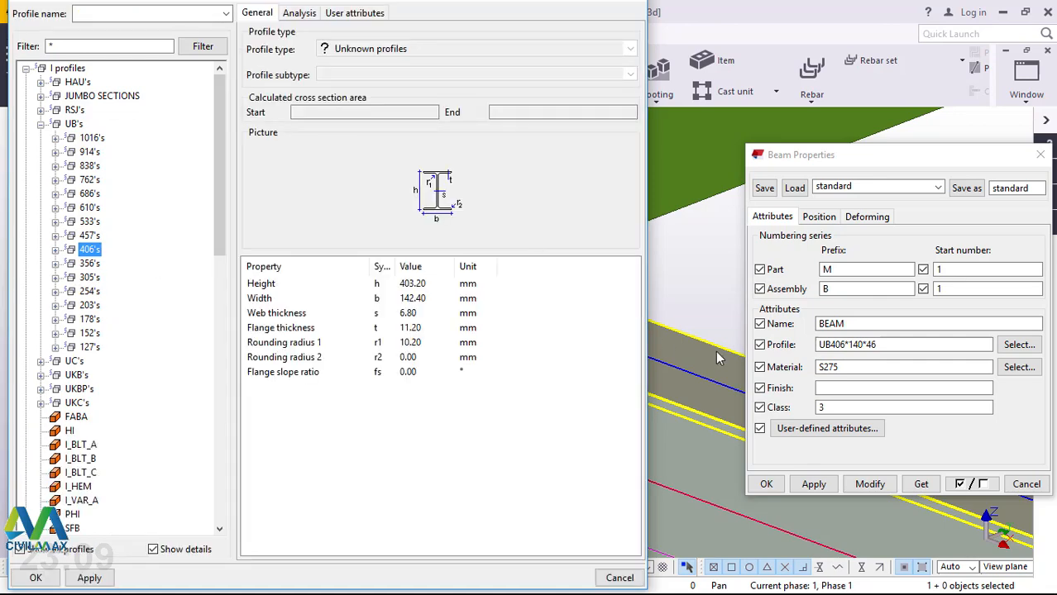
pyautogui.click(52, 126)
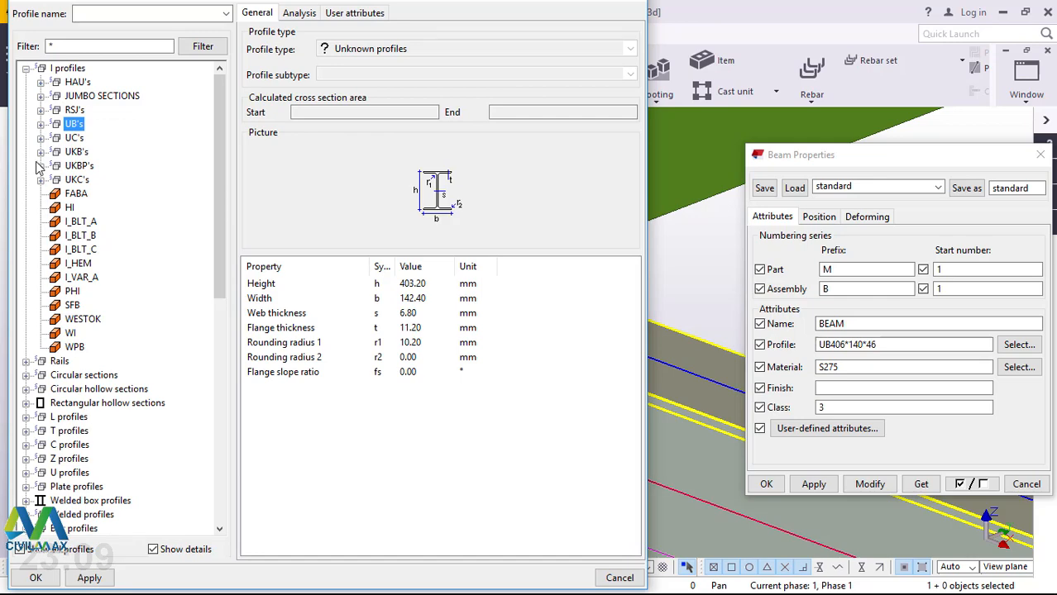
pyautogui.click(26, 68)
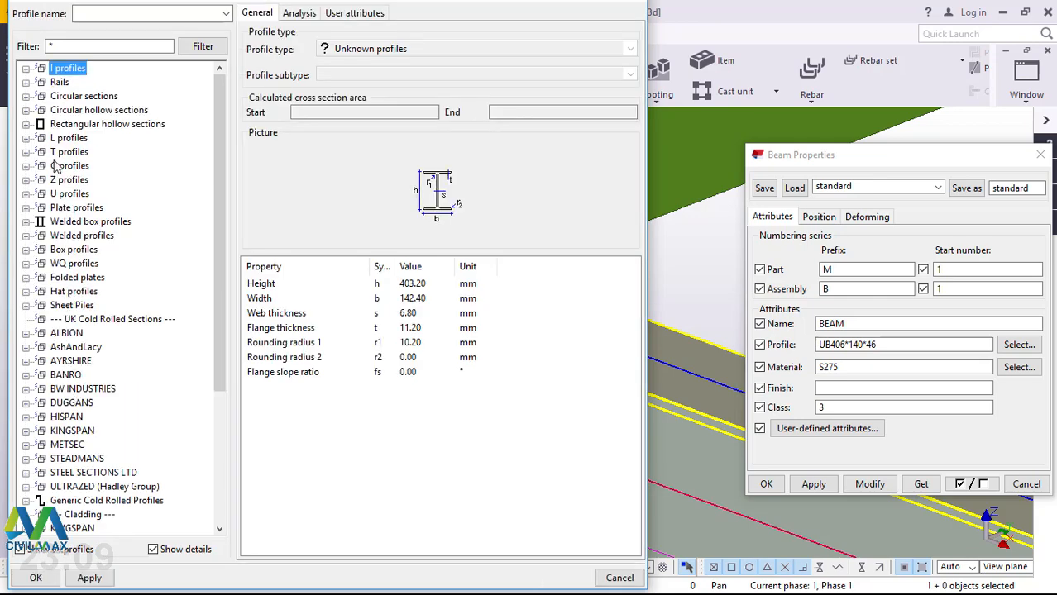
pyautogui.click(26, 124)
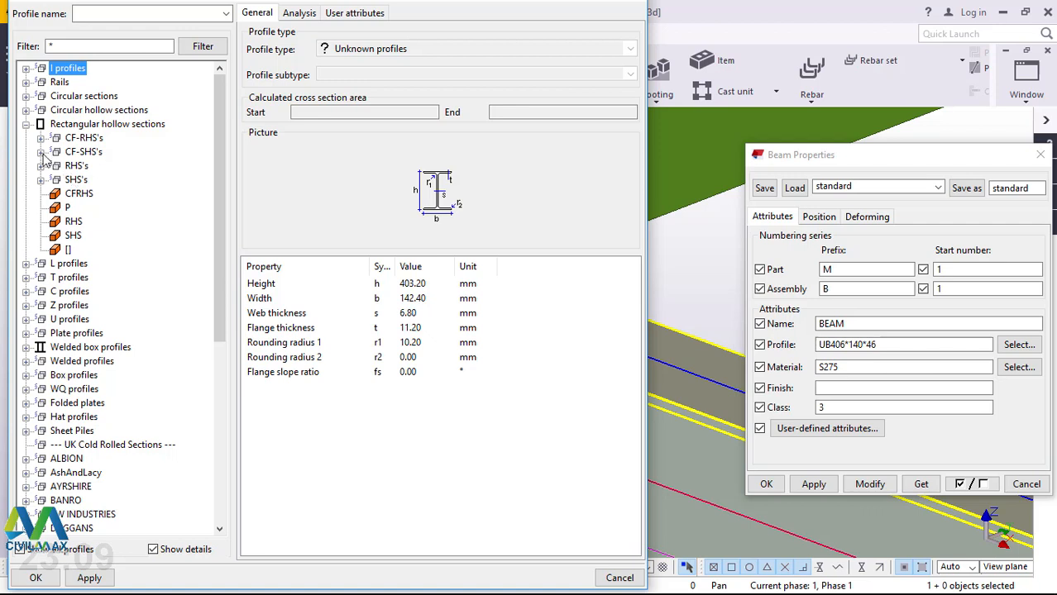
pyautogui.click(40, 179)
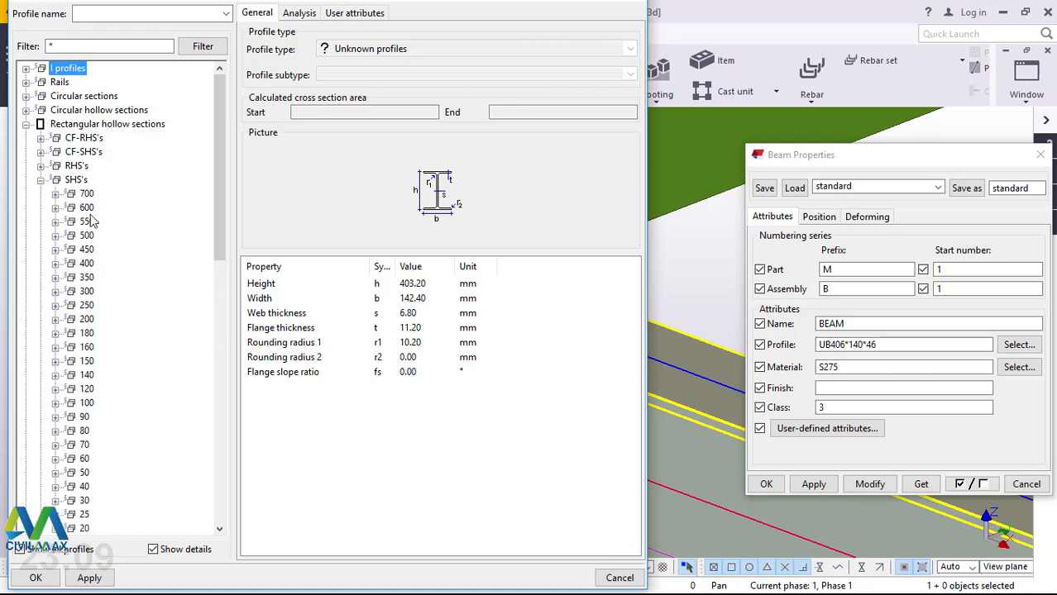
pyautogui.click(54, 473)
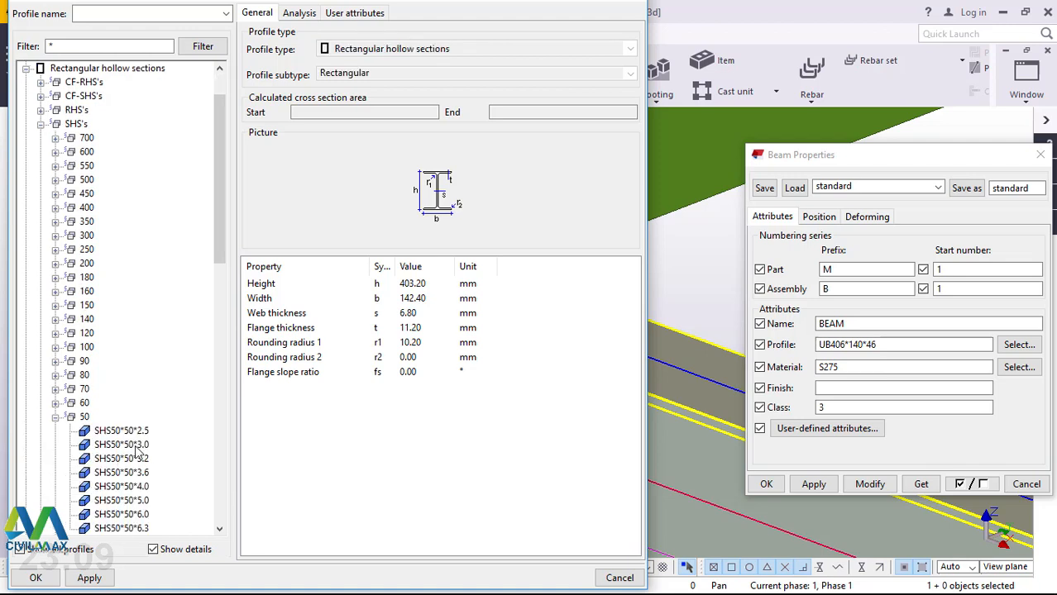
pyautogui.click(132, 445)
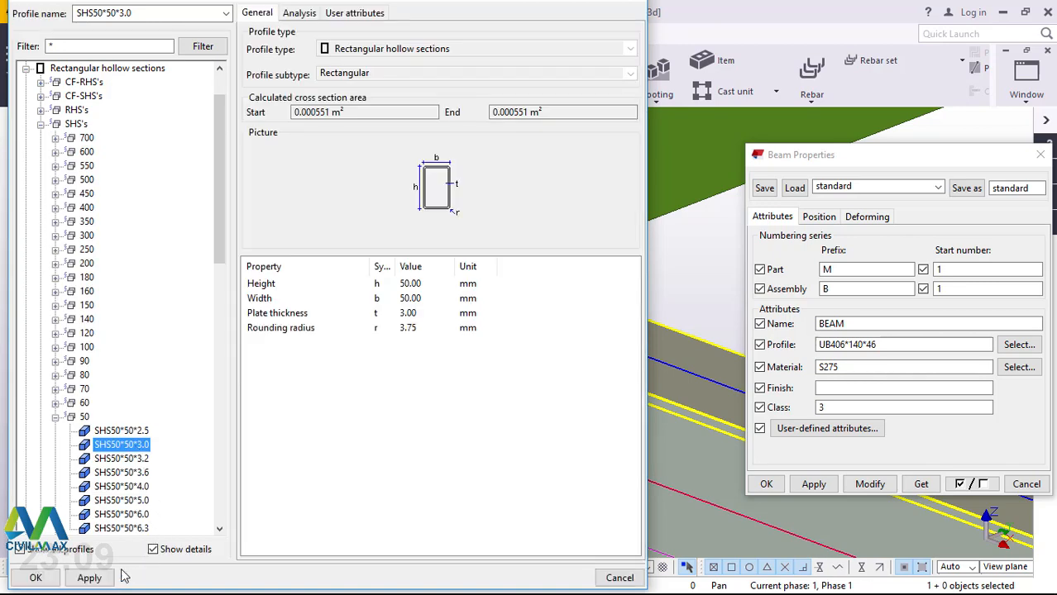
pyautogui.click(97, 578)
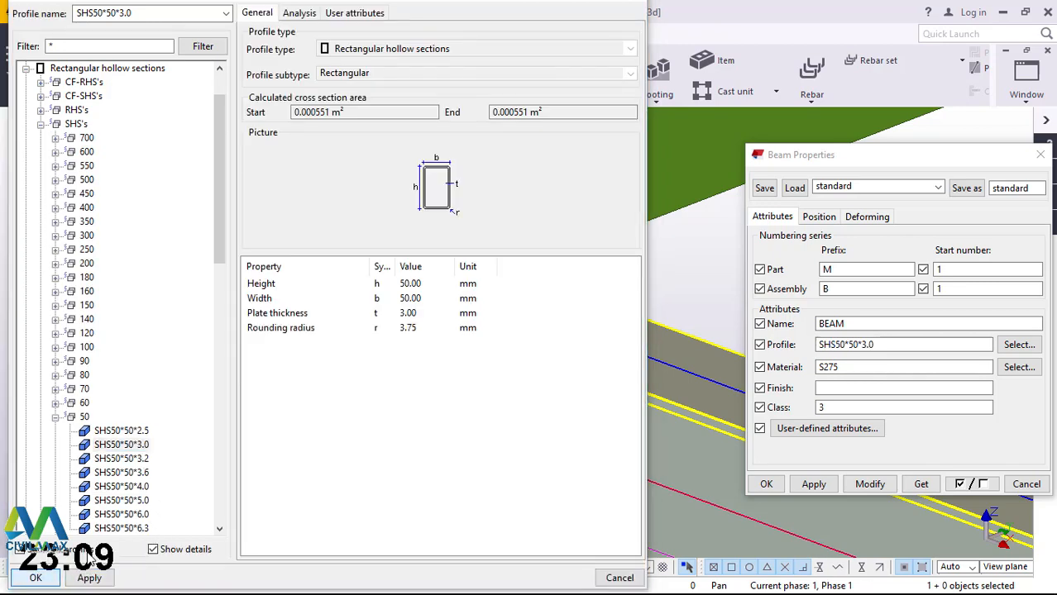
pyautogui.click(35, 578)
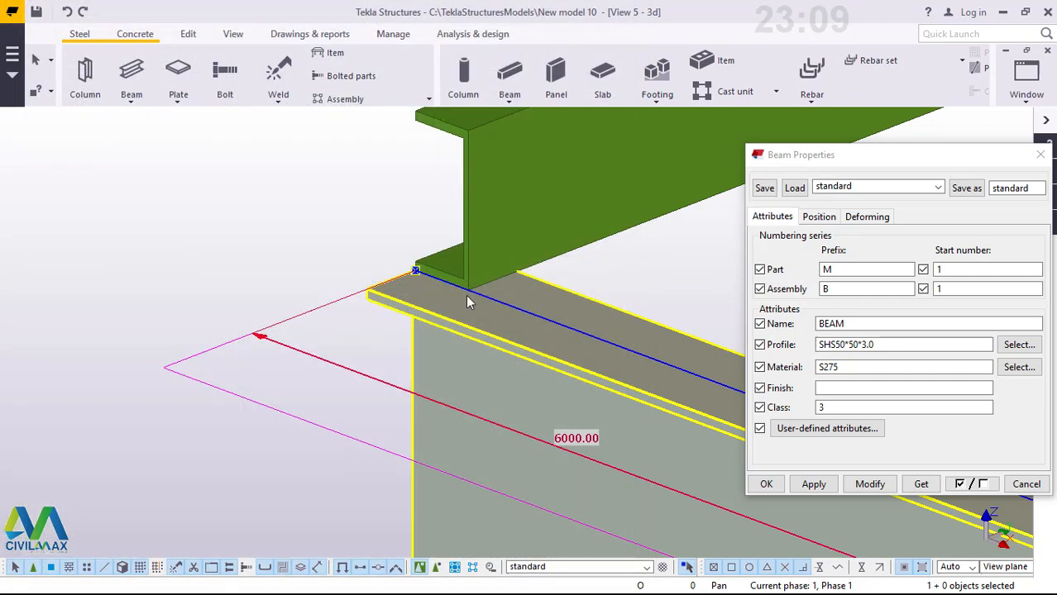
pyautogui.click(870, 487)
pyautogui.click(870, 486)
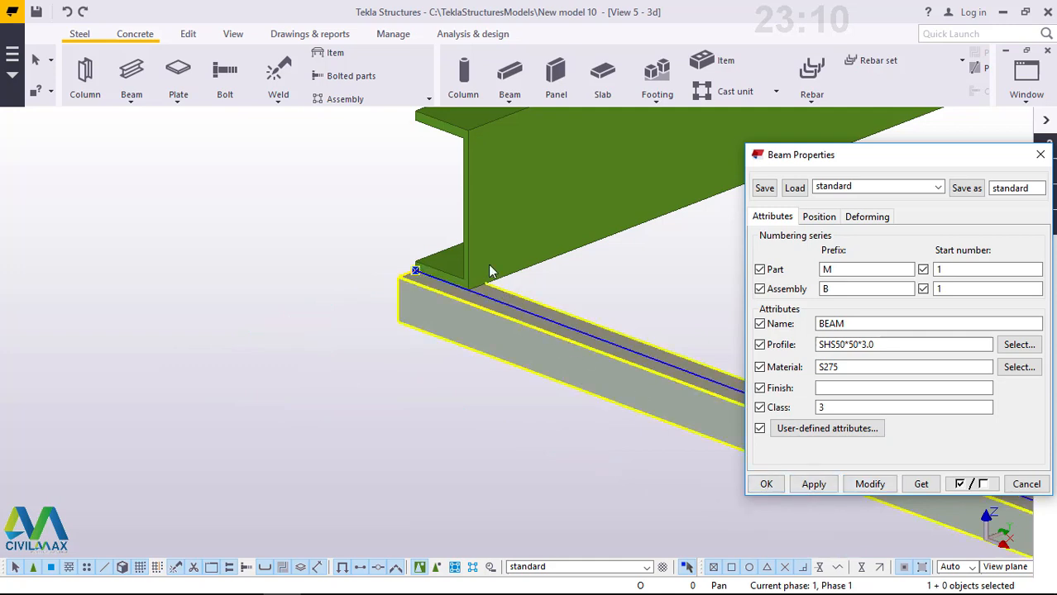
# Try the On plane position Right for the hollow section beam under the outermost purlin's end
pyautogui.scroll(3, 488, 265)
pyautogui.scroll(2, 488, 258)
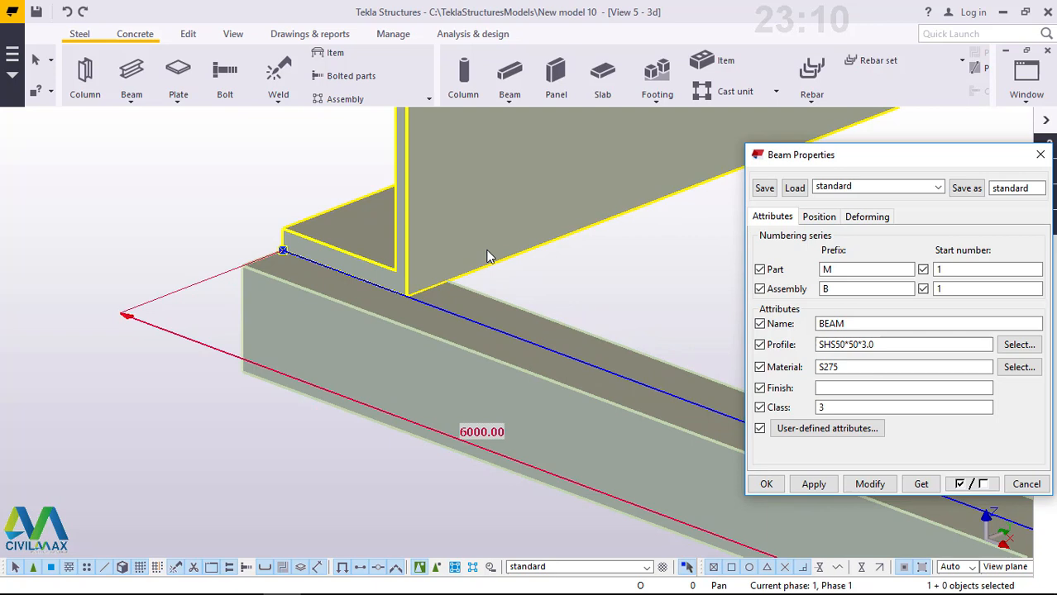
pyautogui.click(354, 278)
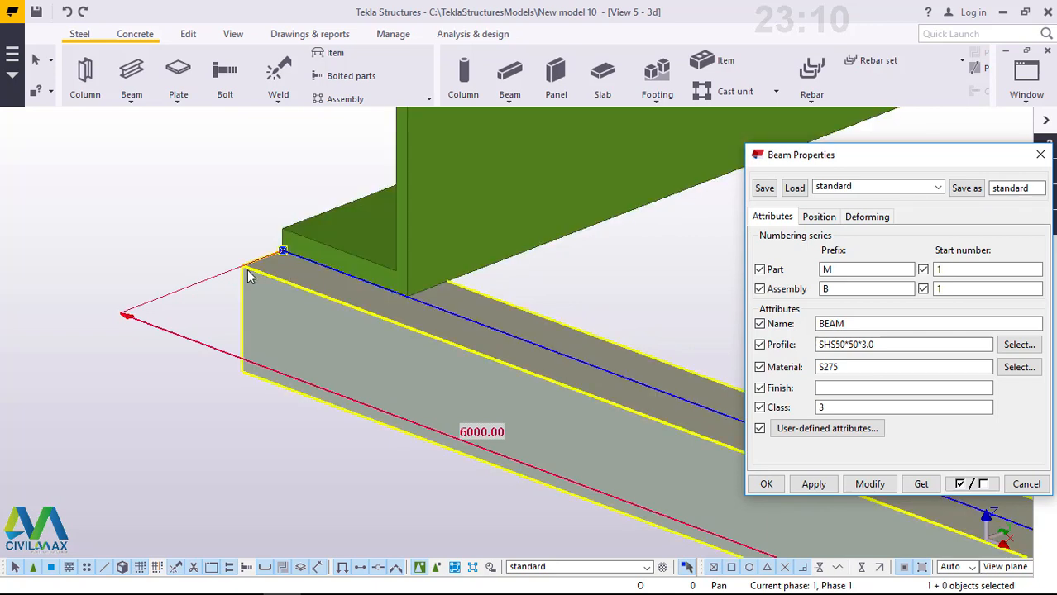
pyautogui.scroll(2, 248, 271)
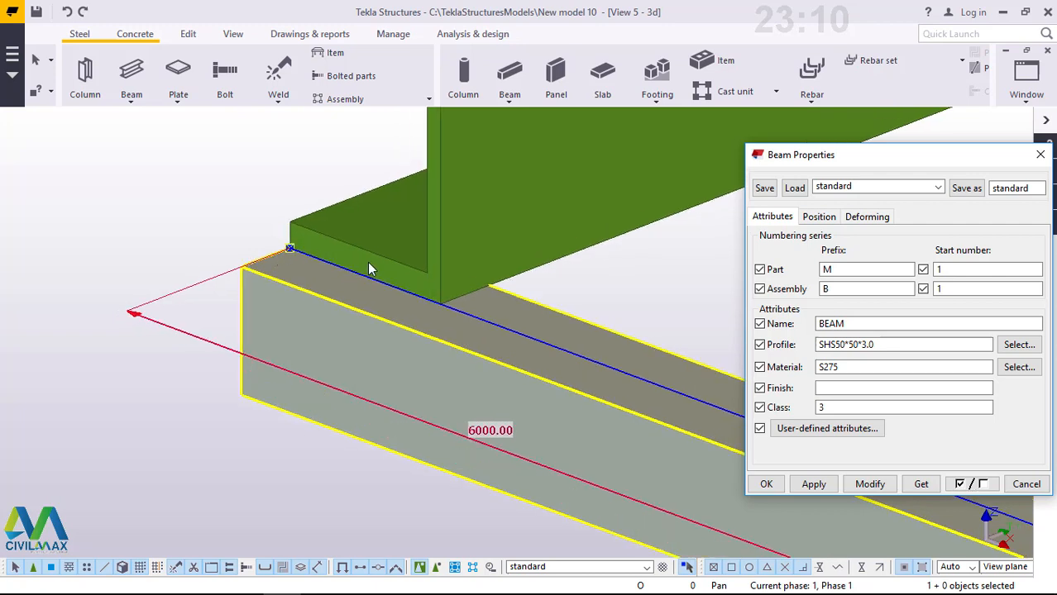
pyautogui.scroll(1, 368, 262)
pyautogui.click(348, 241)
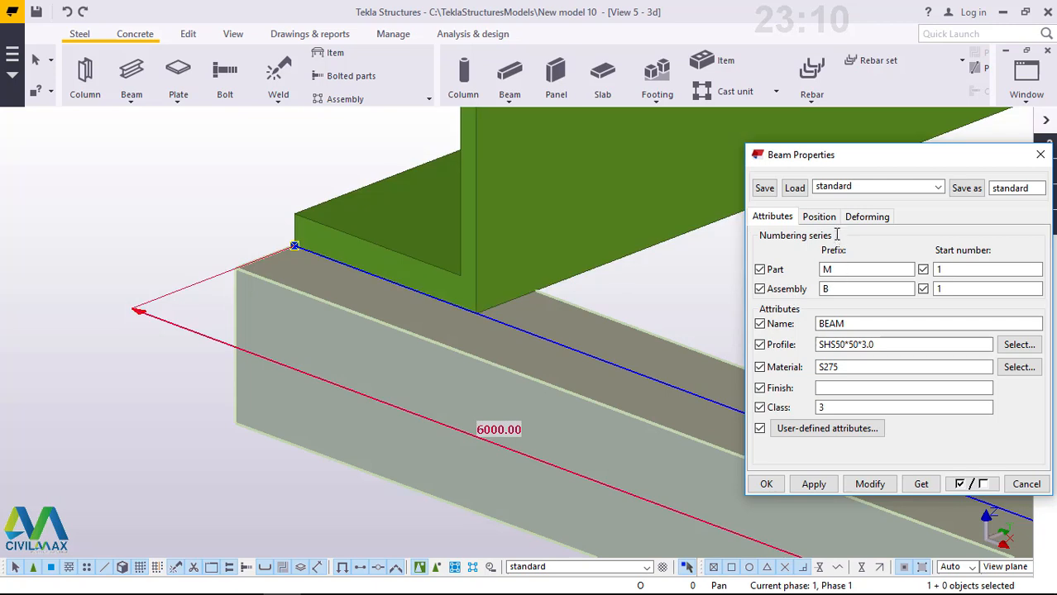
pyautogui.click(818, 217)
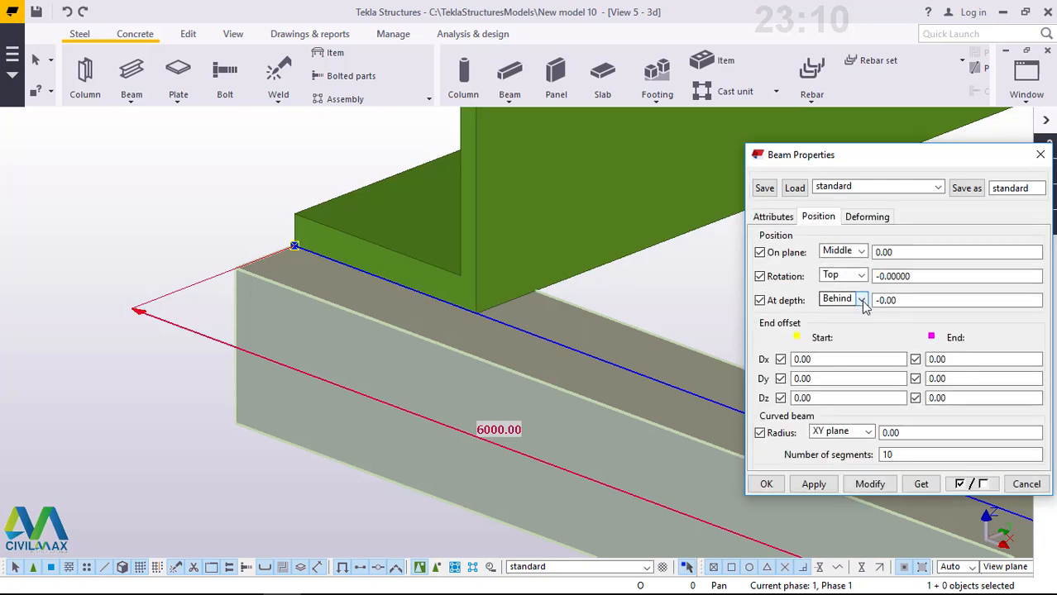
pyautogui.click(862, 253)
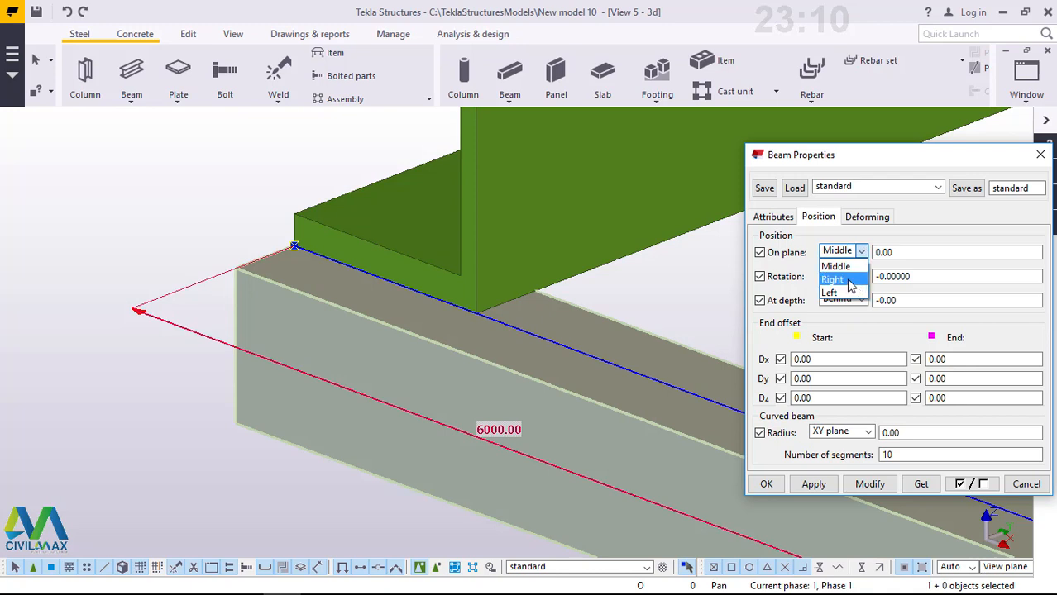
pyautogui.click(852, 281)
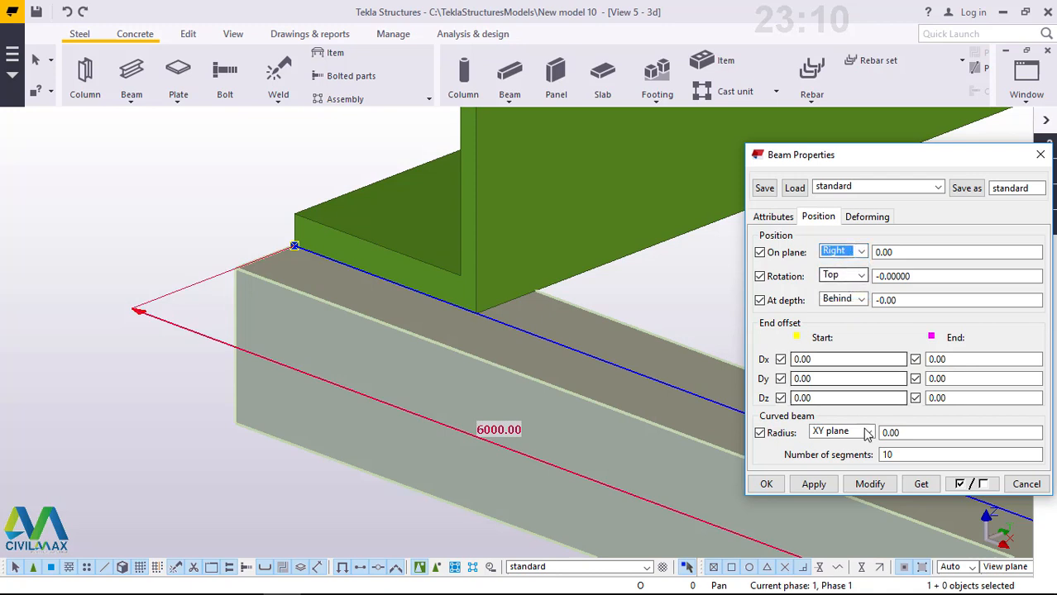
pyautogui.click(868, 487)
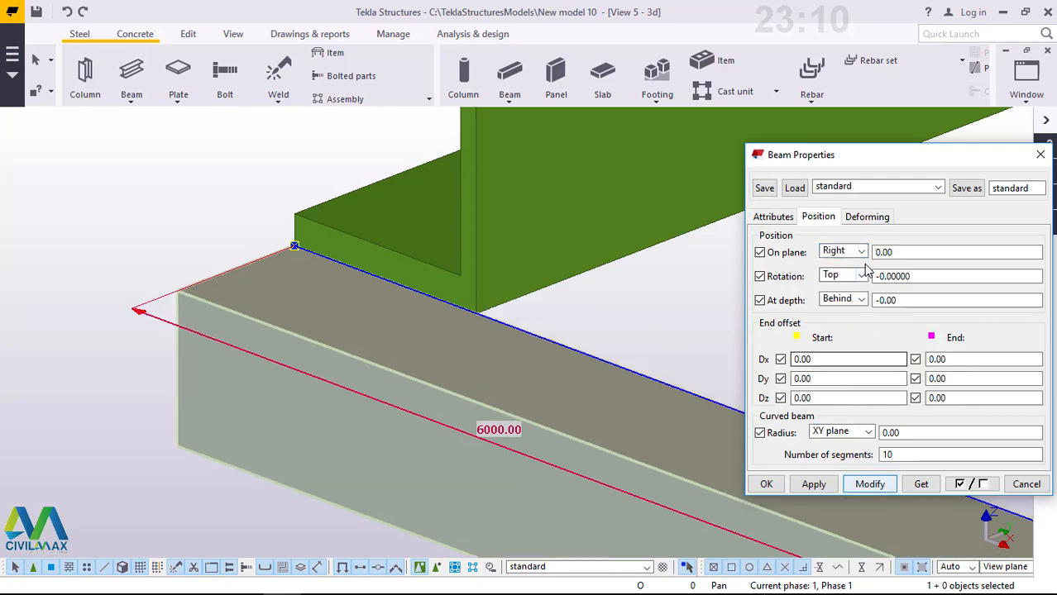
# Set the hollow section beam's On plane position to Left, apply it and close the beam properties
pyautogui.click(860, 252)
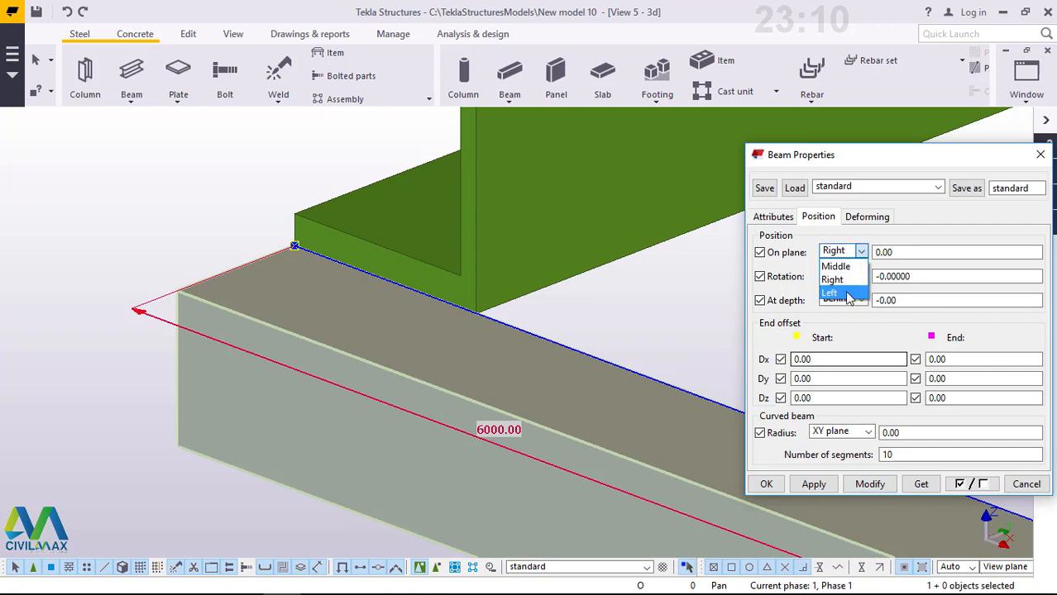
pyautogui.click(848, 294)
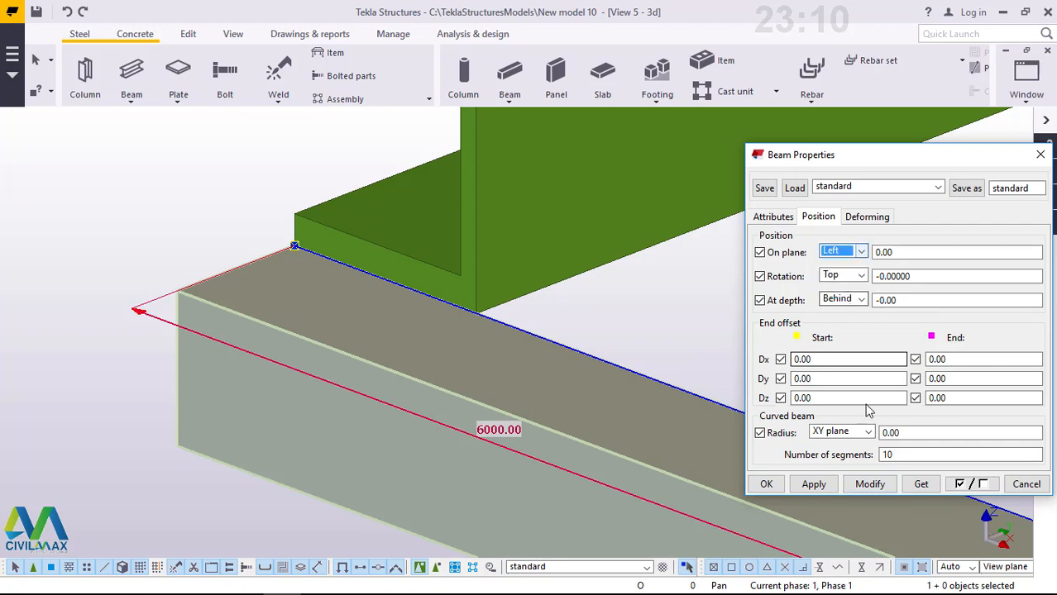
pyautogui.click(870, 486)
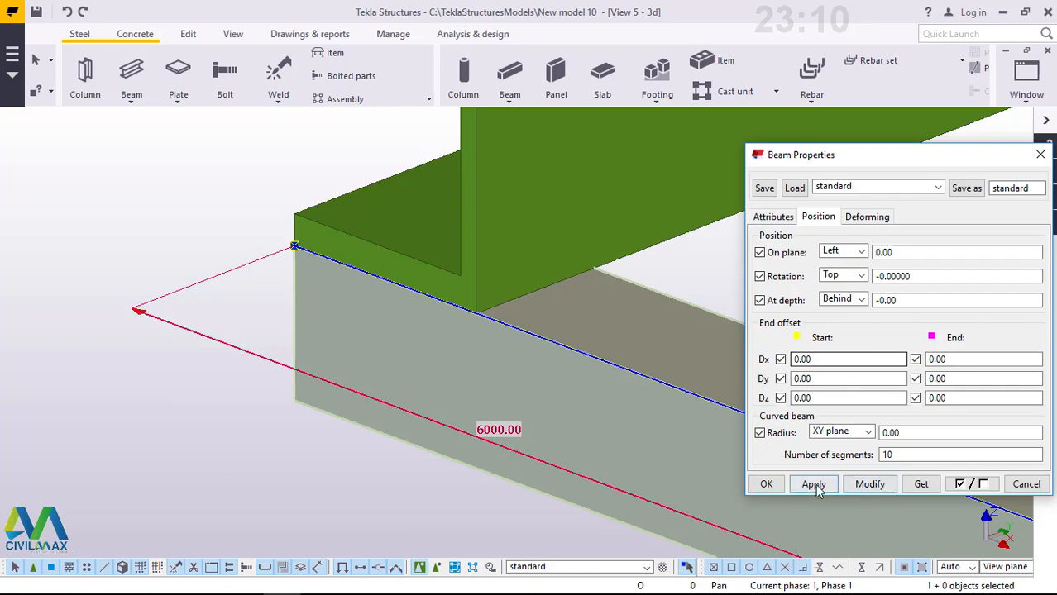
pyautogui.click(766, 483)
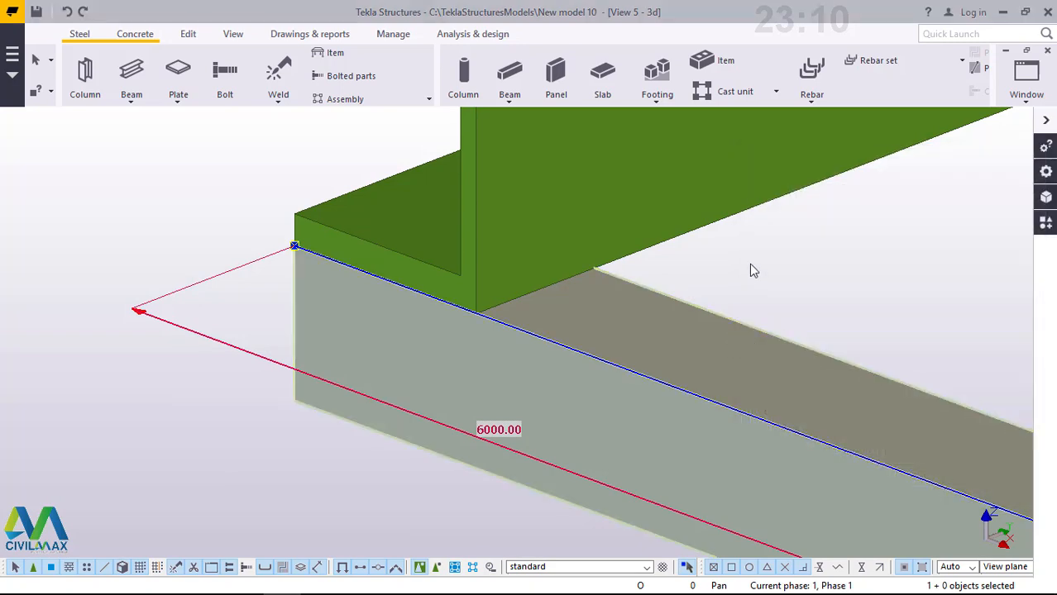
# Examine the hollow section beam's run under the purlin ends, from the outermost purlin to its free end
pyautogui.scroll(-5, 390, 298)
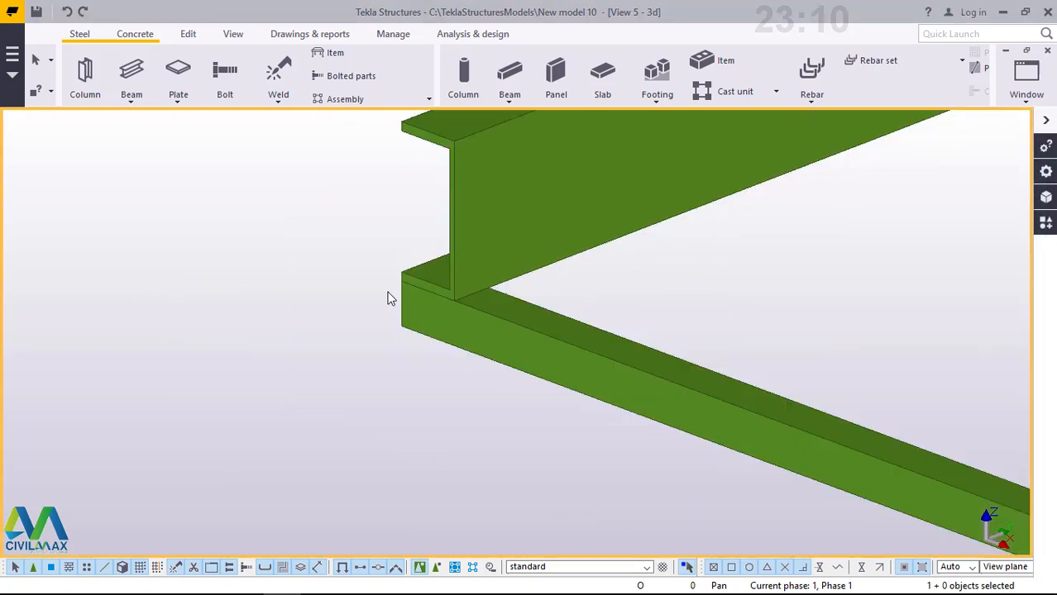
pyautogui.scroll(-4, 368, 302)
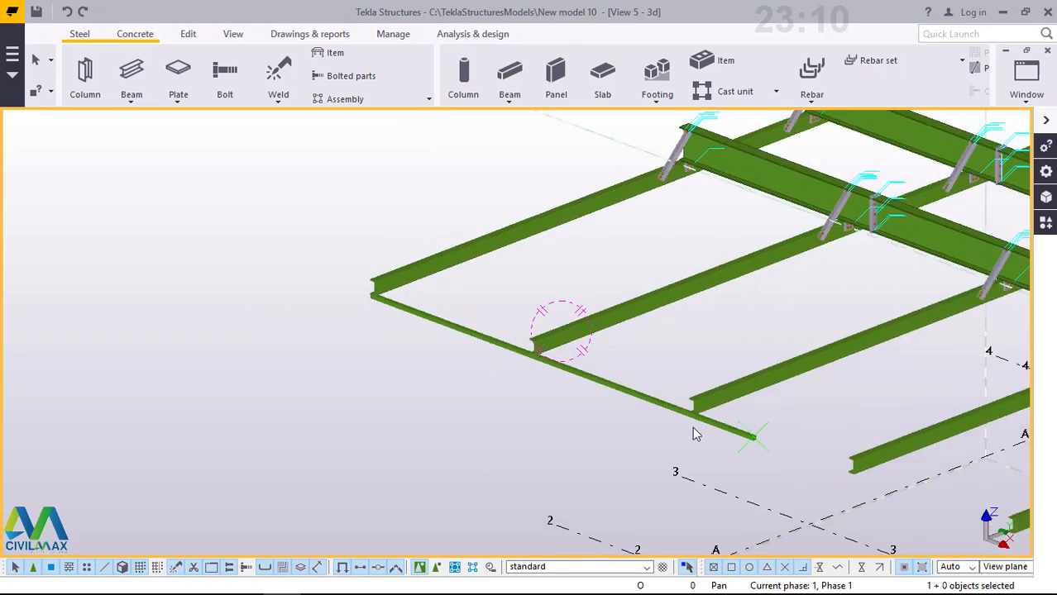
pyautogui.scroll(3, 739, 439)
pyautogui.scroll(1, 740, 434)
pyautogui.click(741, 430)
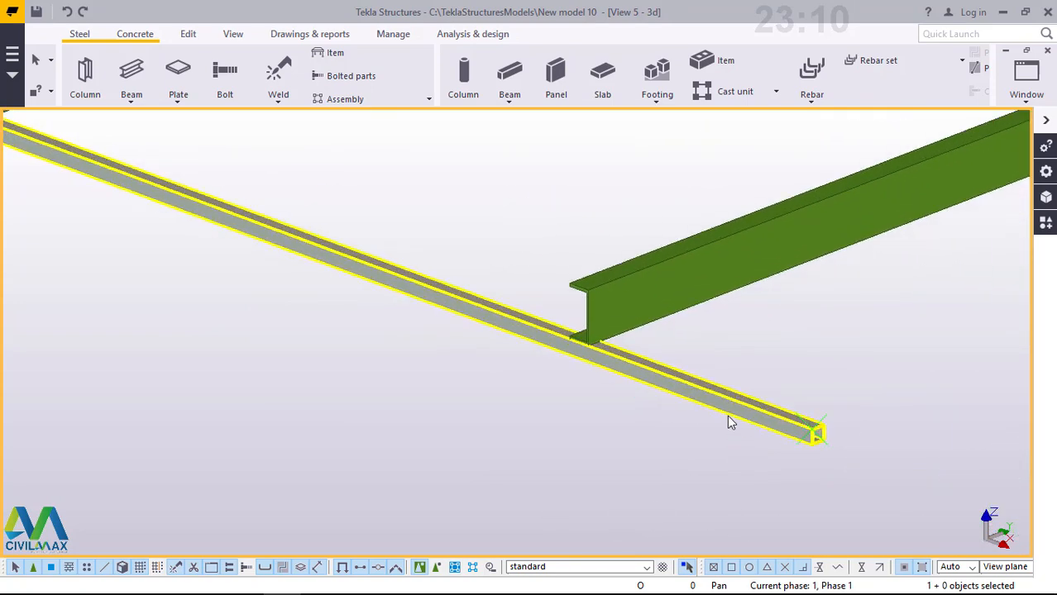
pyautogui.scroll(-5, 729, 421)
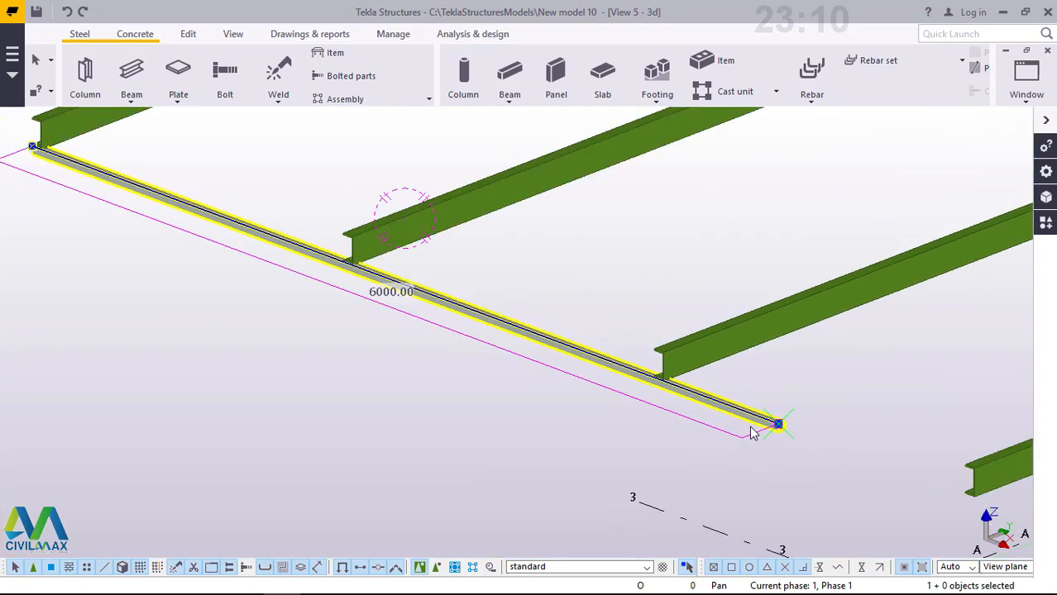
pyautogui.scroll(3, 554, 354)
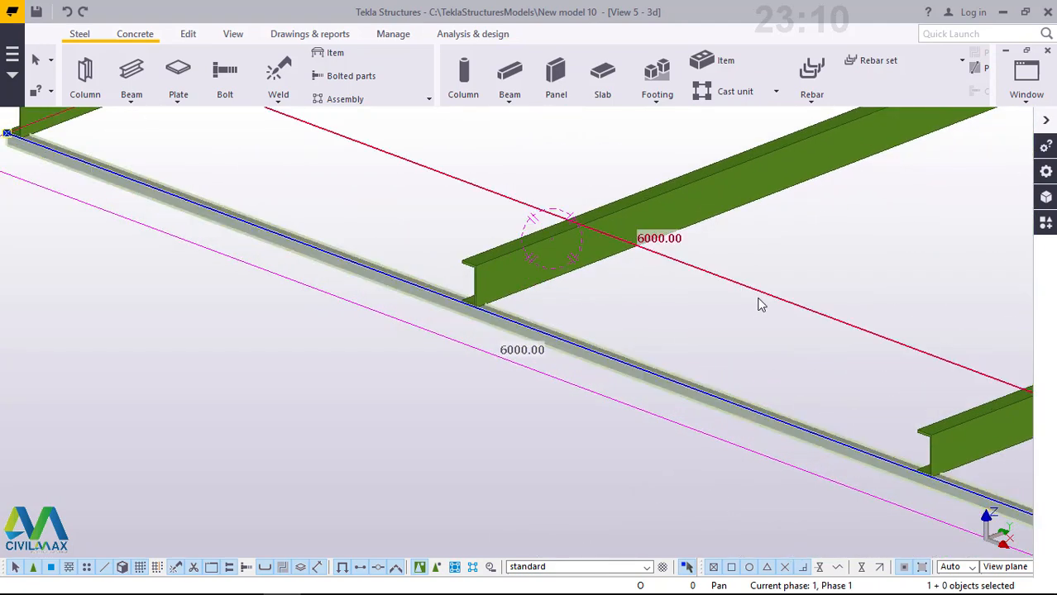
pyautogui.click(542, 349)
pyautogui.scroll(-3, 543, 349)
pyautogui.scroll(-5, 509, 355)
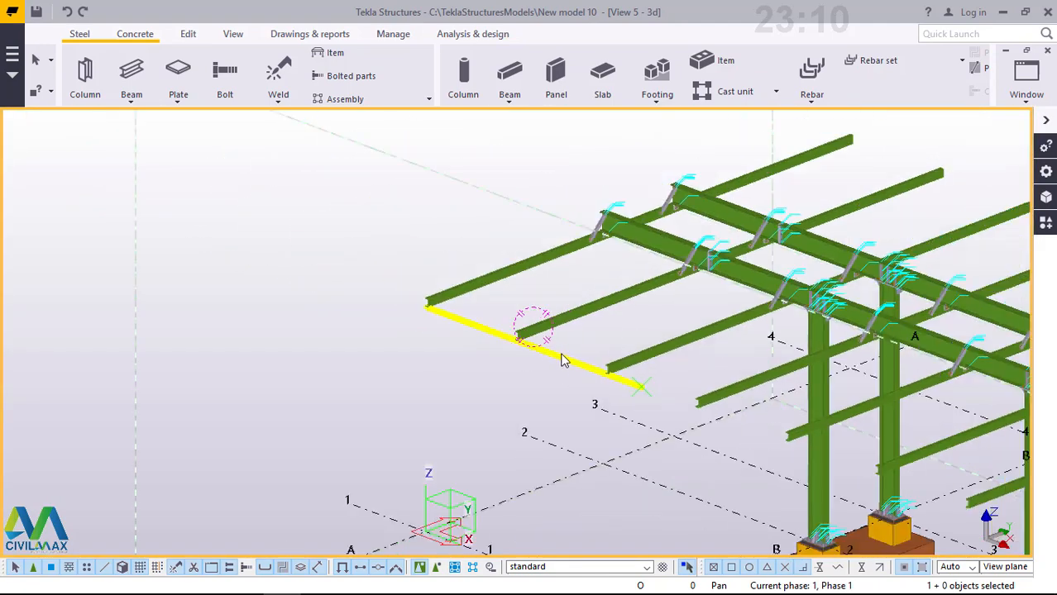
pyautogui.scroll(4, 609, 382)
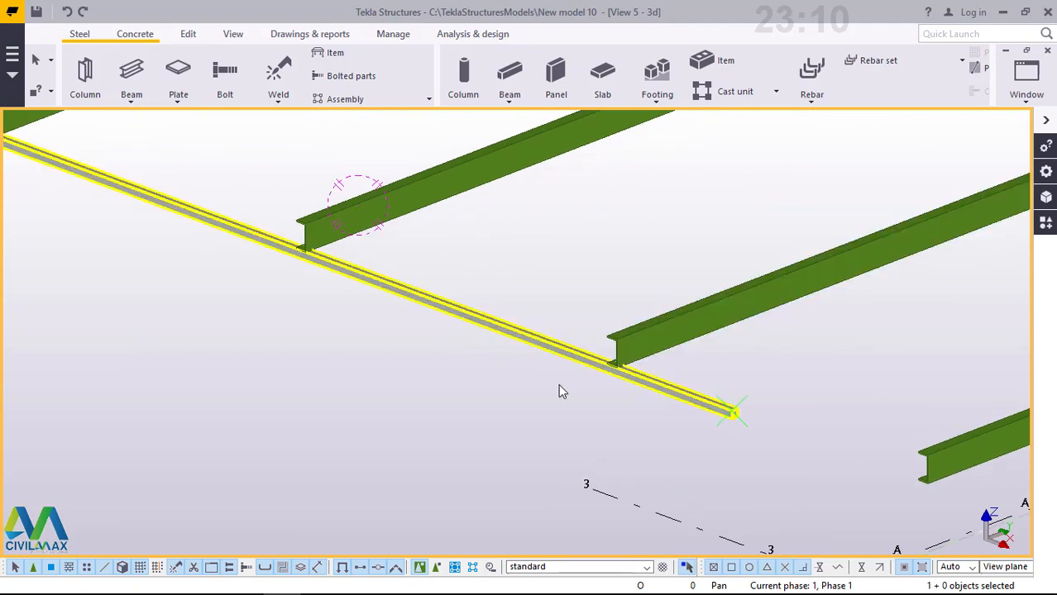
# Examine how the hollow section beam sits under the outermost purlin's end, in overview and close up
pyautogui.scroll(-4, 559, 389)
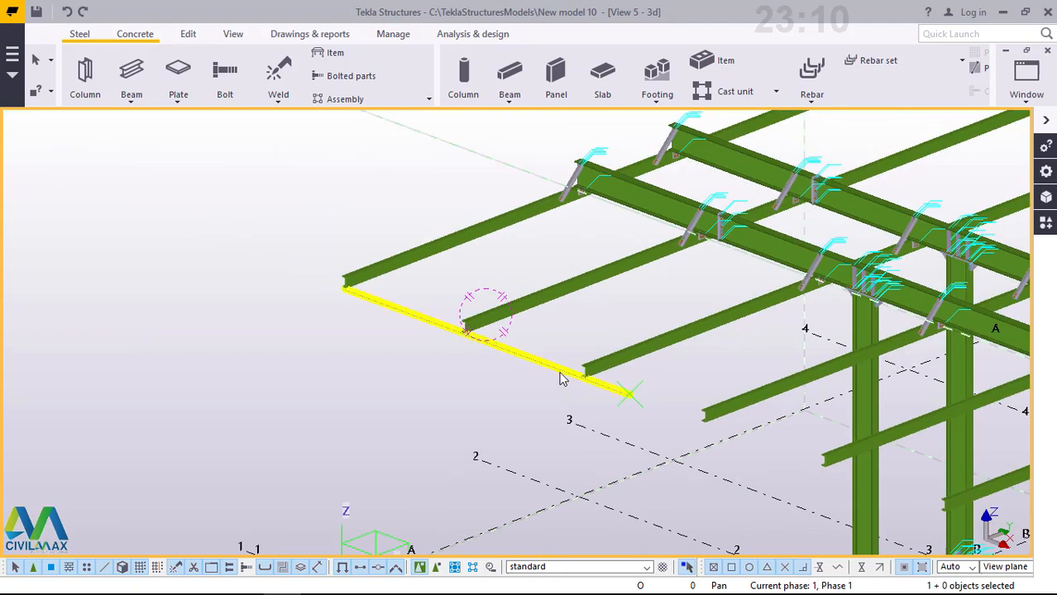
pyautogui.scroll(-4, 437, 331)
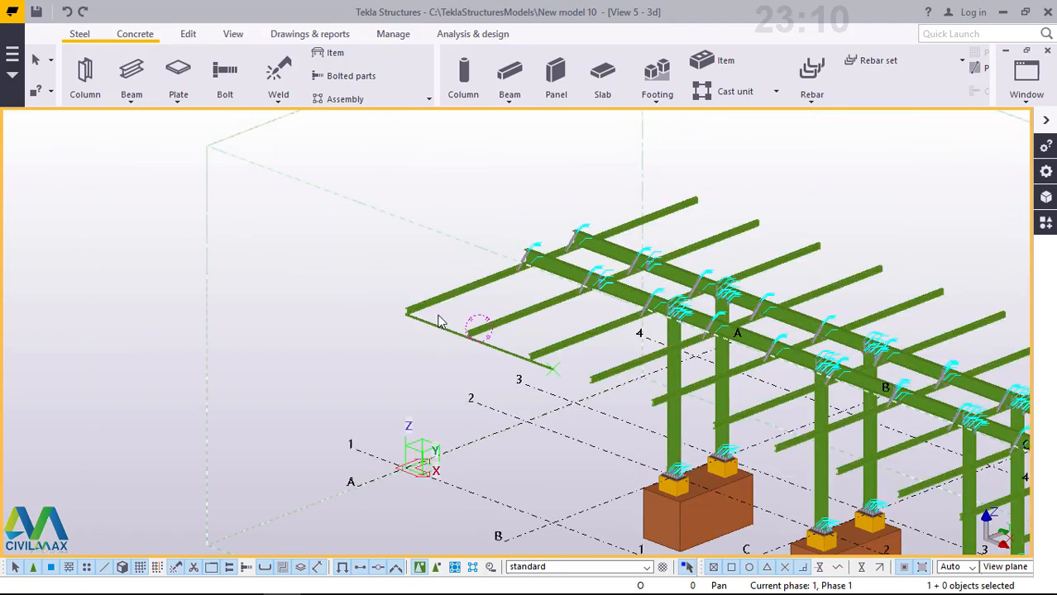
pyautogui.scroll(-2, 428, 312)
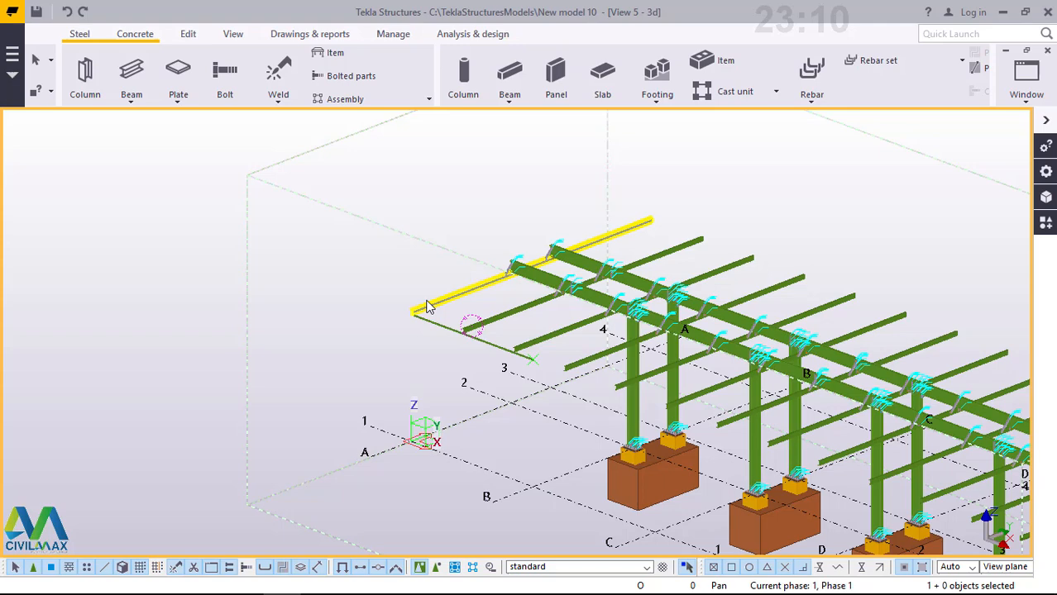
pyautogui.scroll(5, 414, 321)
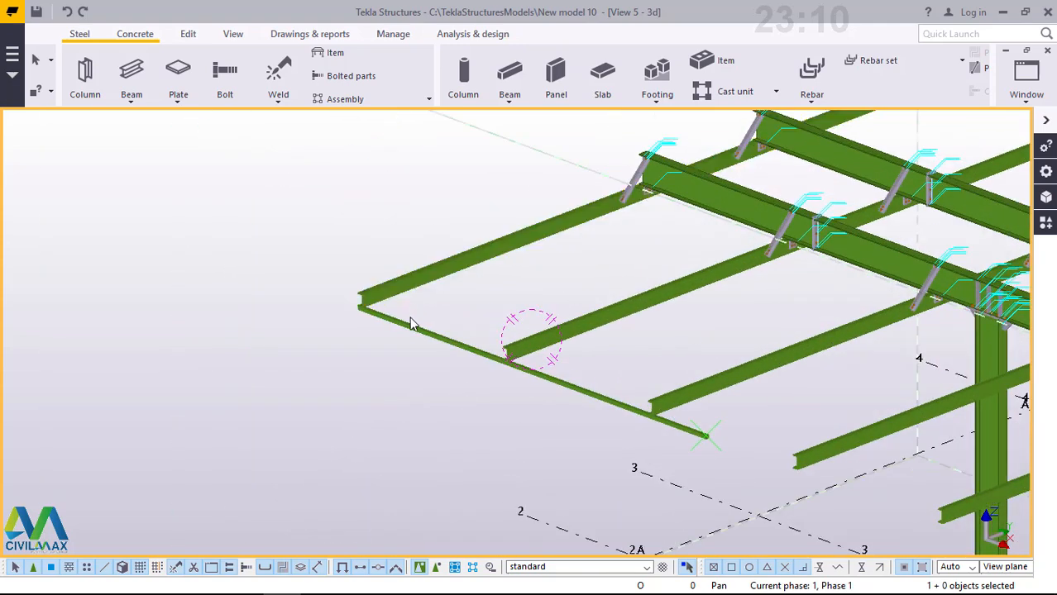
pyautogui.scroll(2, 413, 323)
pyautogui.scroll(5, 269, 293)
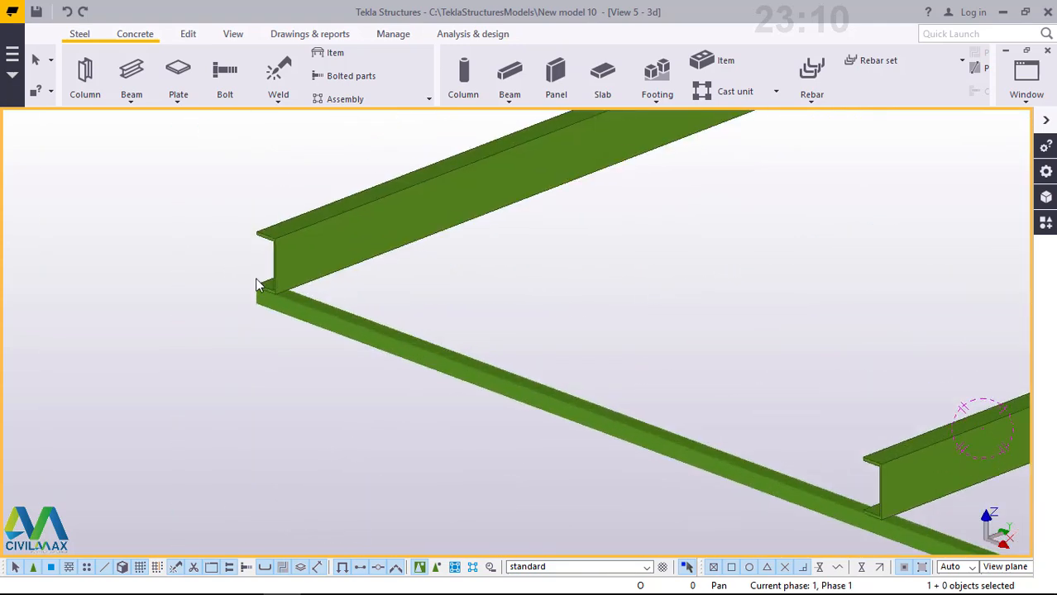
pyautogui.click(310, 336)
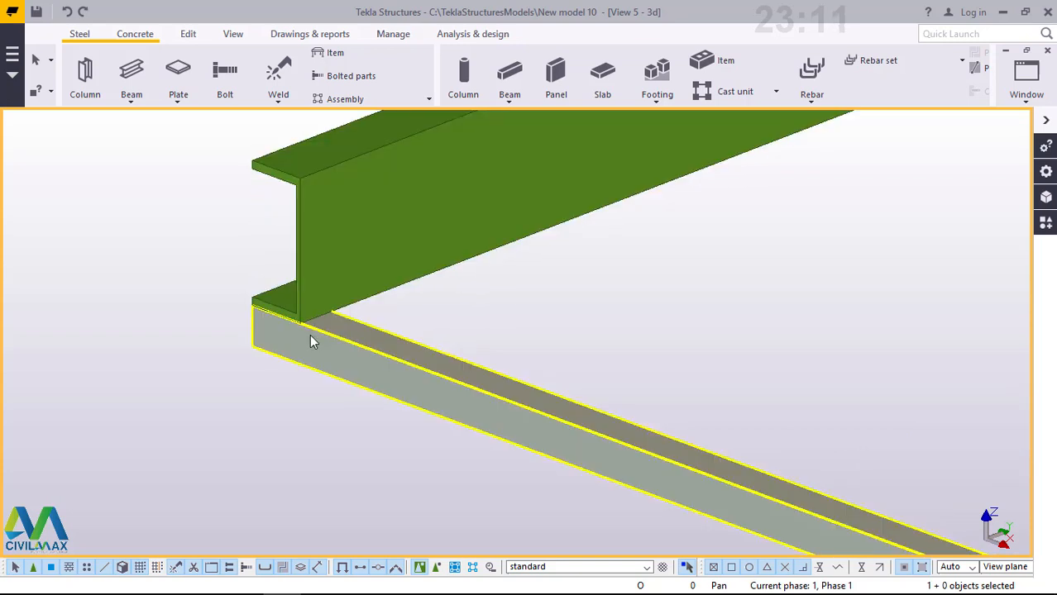
pyautogui.scroll(-2, 370, 360)
pyautogui.click(601, 336)
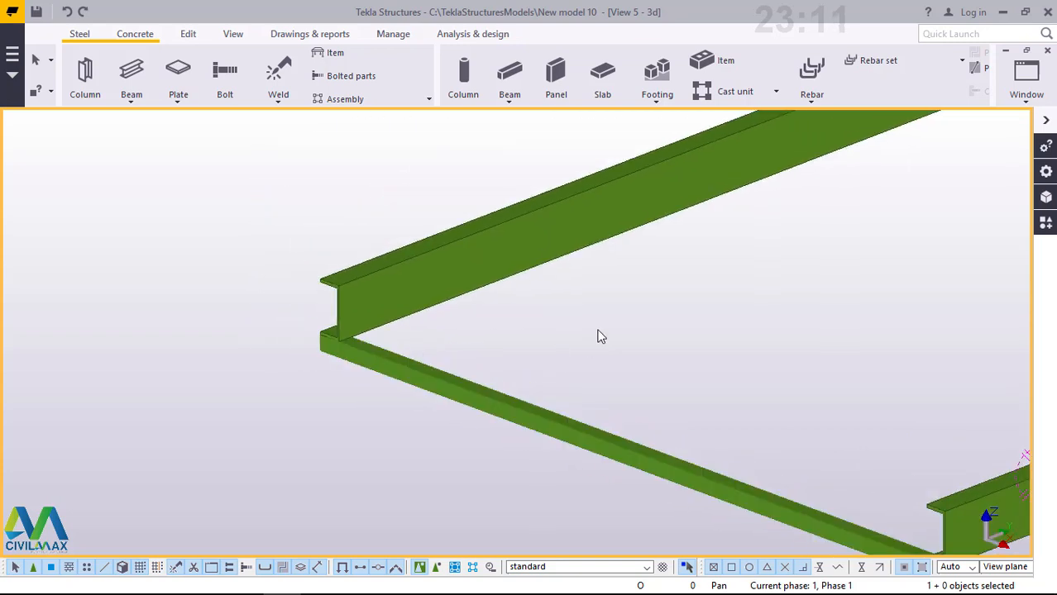
# Start copying the hollow section beam, taking the lower outer corner of its end at the outermost purlin as the origin
pyautogui.click(468, 404)
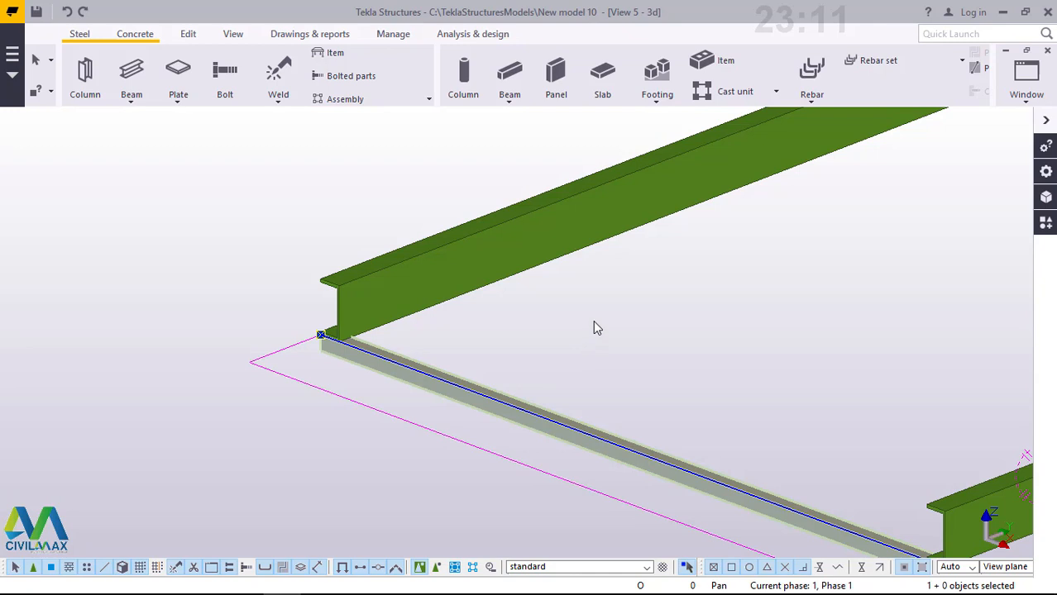
pyautogui.rightClick(594, 322)
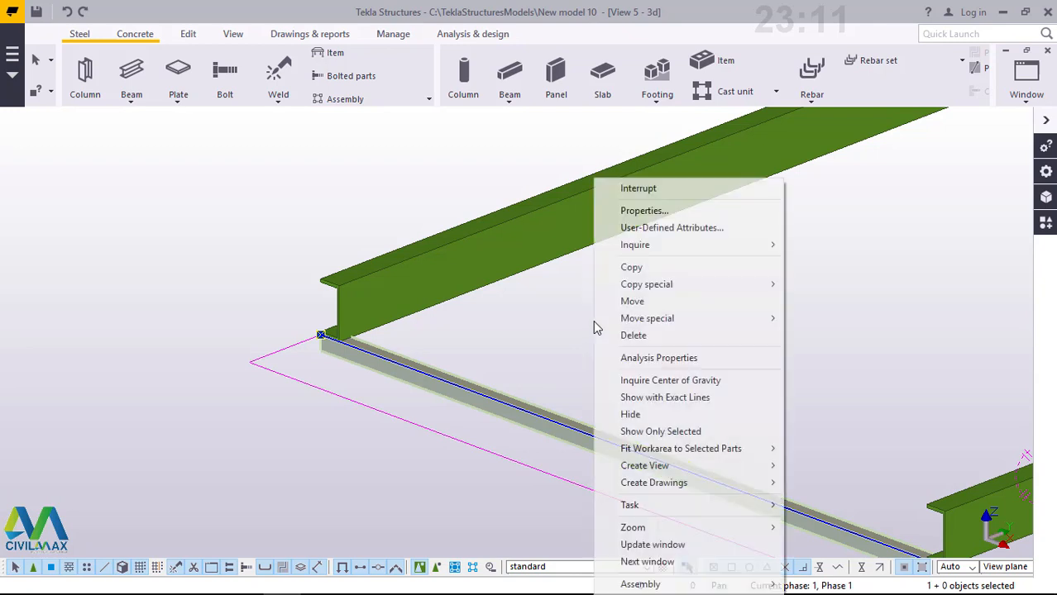
pyautogui.click(631, 267)
pyautogui.scroll(1, 309, 335)
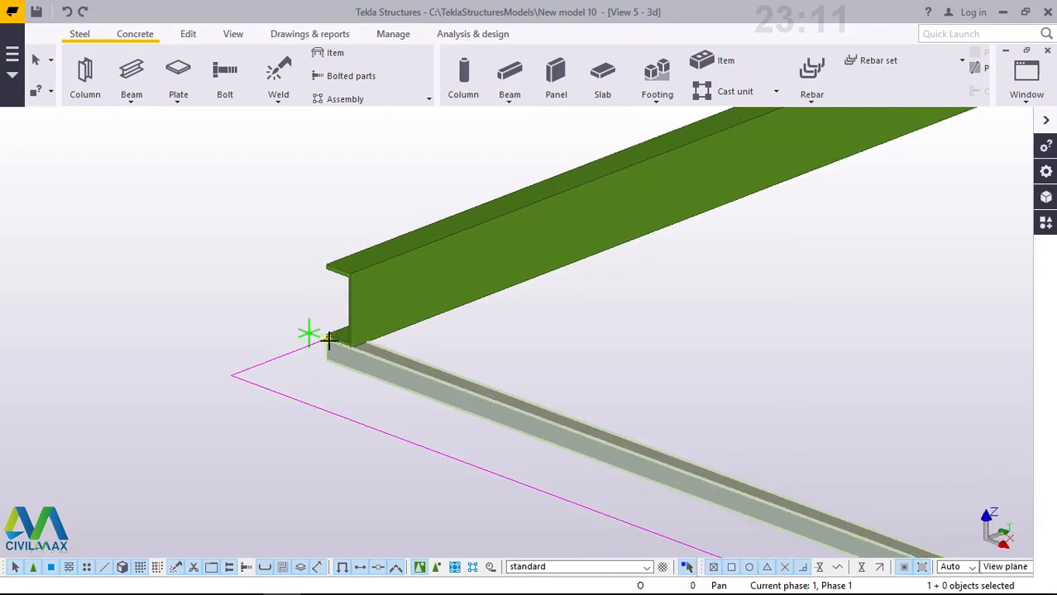
pyautogui.scroll(2, 337, 349)
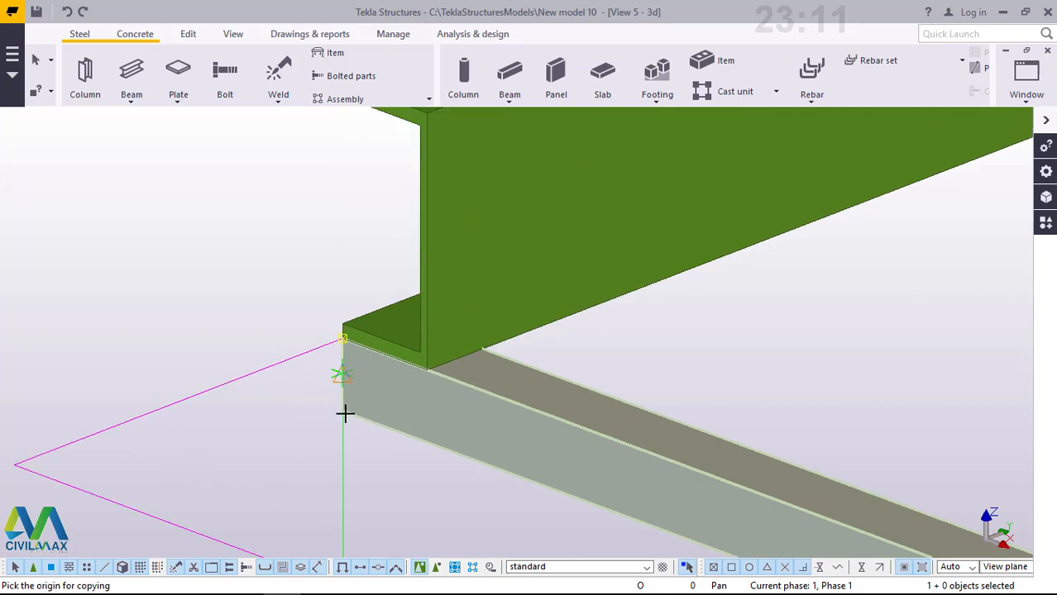
pyautogui.scroll(1, 345, 414)
pyautogui.scroll(1, 334, 422)
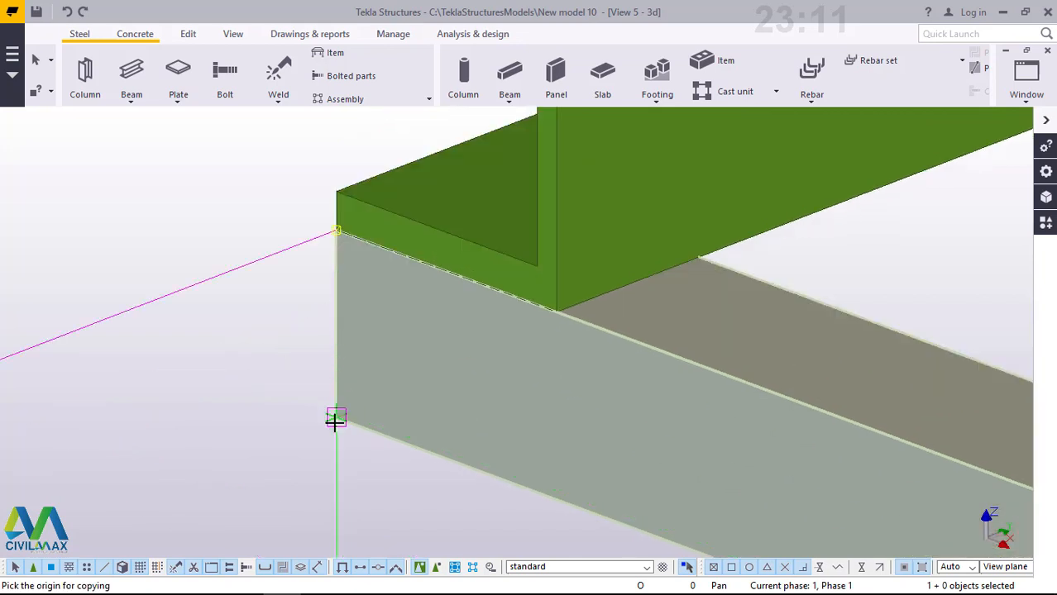
pyautogui.scroll(1, 335, 419)
pyautogui.click(337, 416)
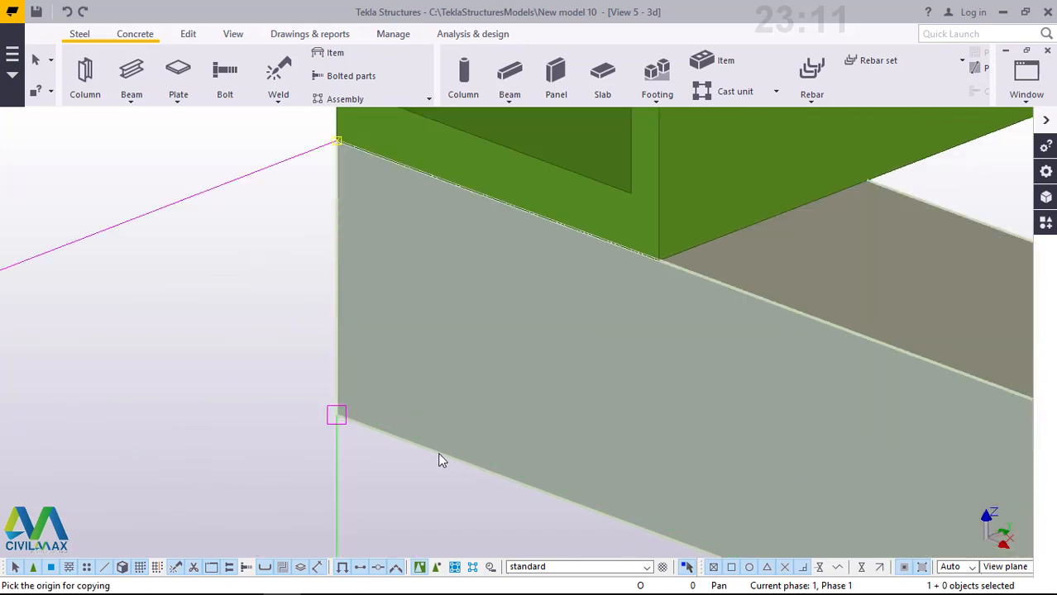
# Place the beam copy on the upper outer corner of the outermost purlin's top flange and end the copying
pyautogui.scroll(-2, 451, 468)
pyautogui.scroll(-2, 447, 473)
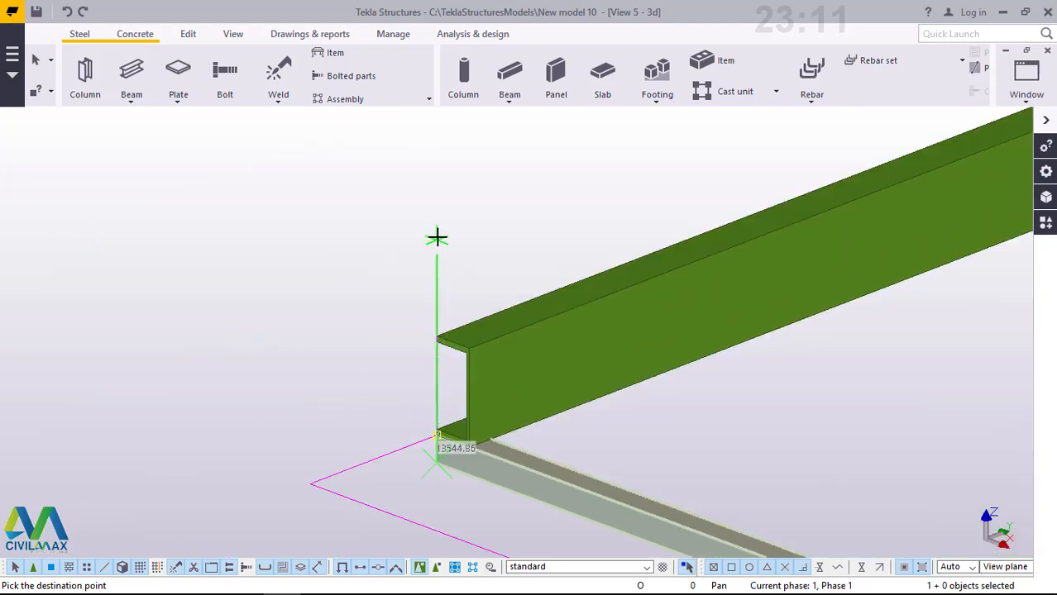
pyautogui.scroll(5, 420, 350)
pyautogui.scroll(3, 471, 401)
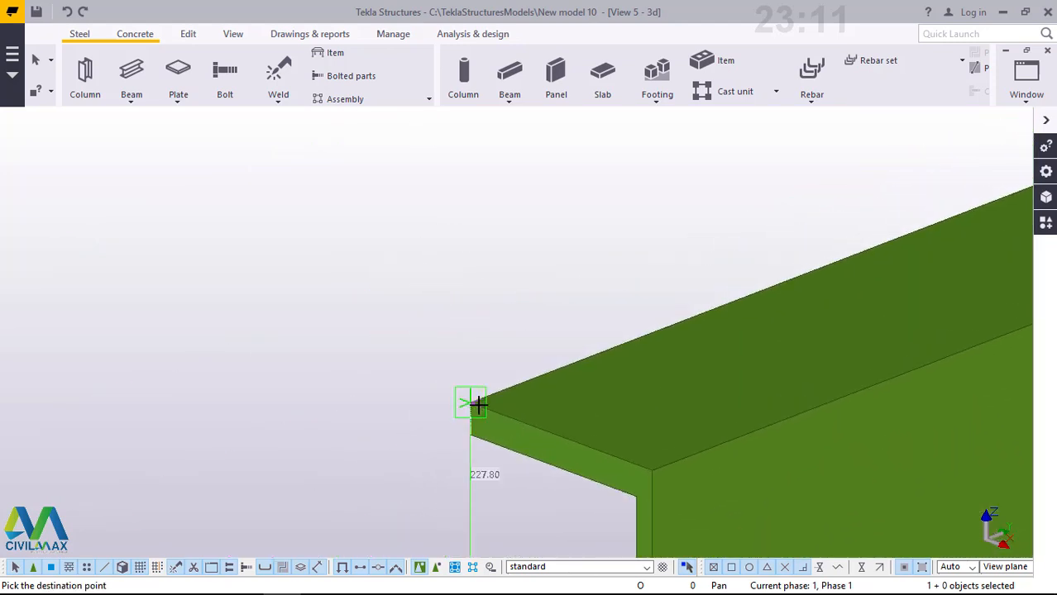
pyautogui.click(471, 397)
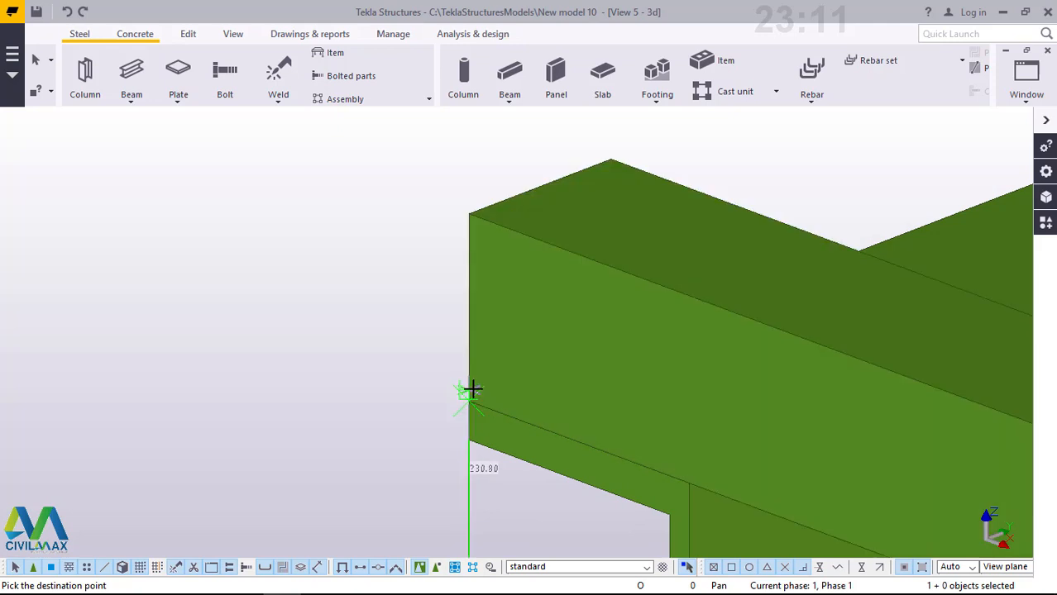
pyautogui.rightClick(330, 264)
pyautogui.click(343, 273)
pyautogui.scroll(-4, 337, 277)
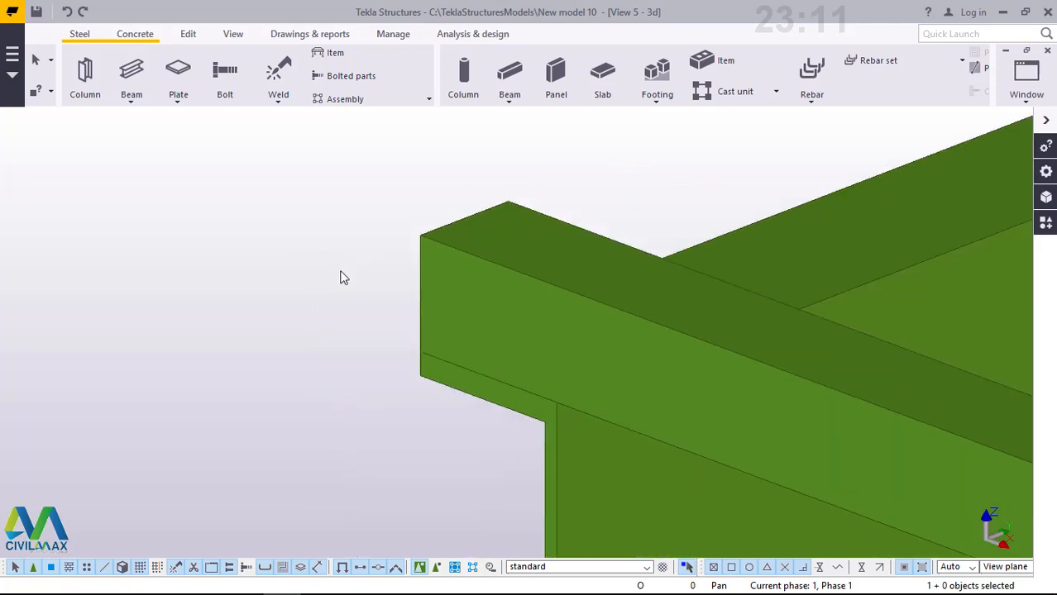
pyautogui.scroll(-5, 339, 278)
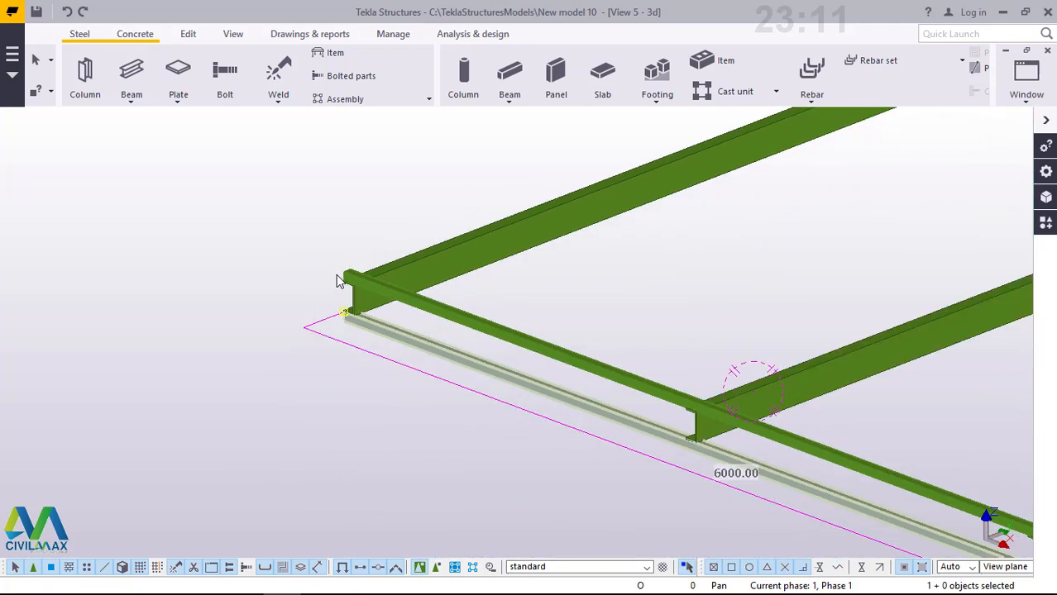
# Copy both hollow section beams linearly along the purlin ends with dX 6000 and 4 copies, and end the command
pyautogui.scroll(5, 731, 406)
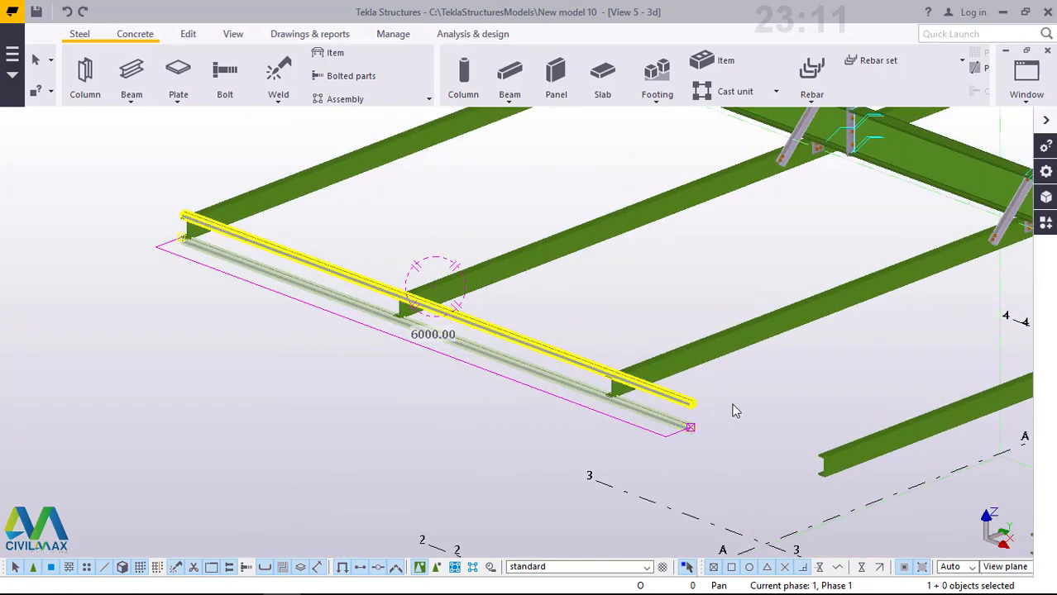
pyautogui.scroll(2, 495, 401)
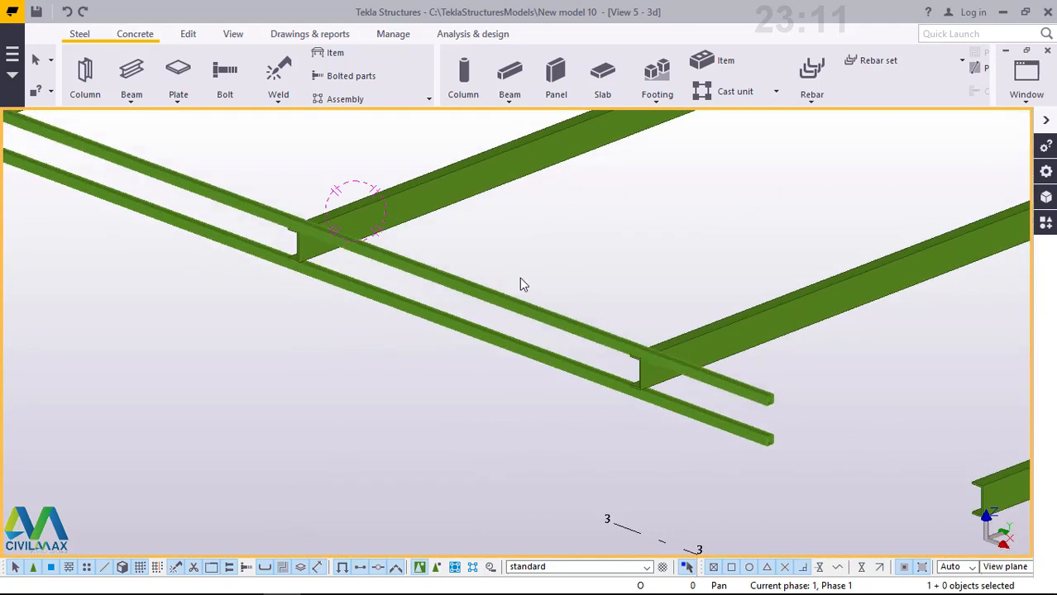
pyautogui.moveTo(521, 281); pyautogui.dragTo(461, 405)
pyautogui.scroll(-5, 465, 365)
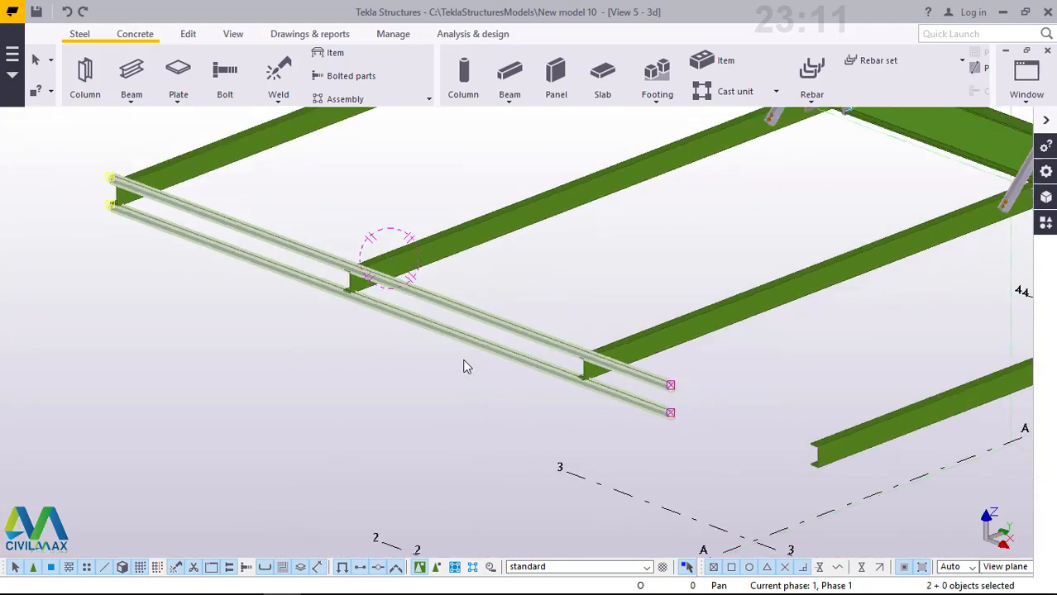
pyautogui.scroll(2, 385, 223)
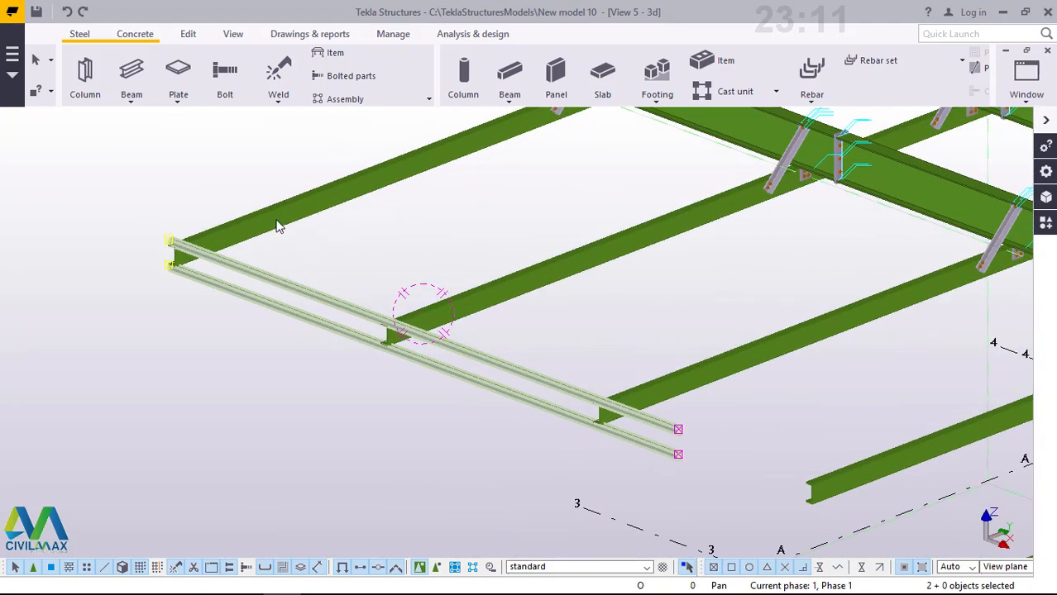
pyautogui.rightClick(139, 149)
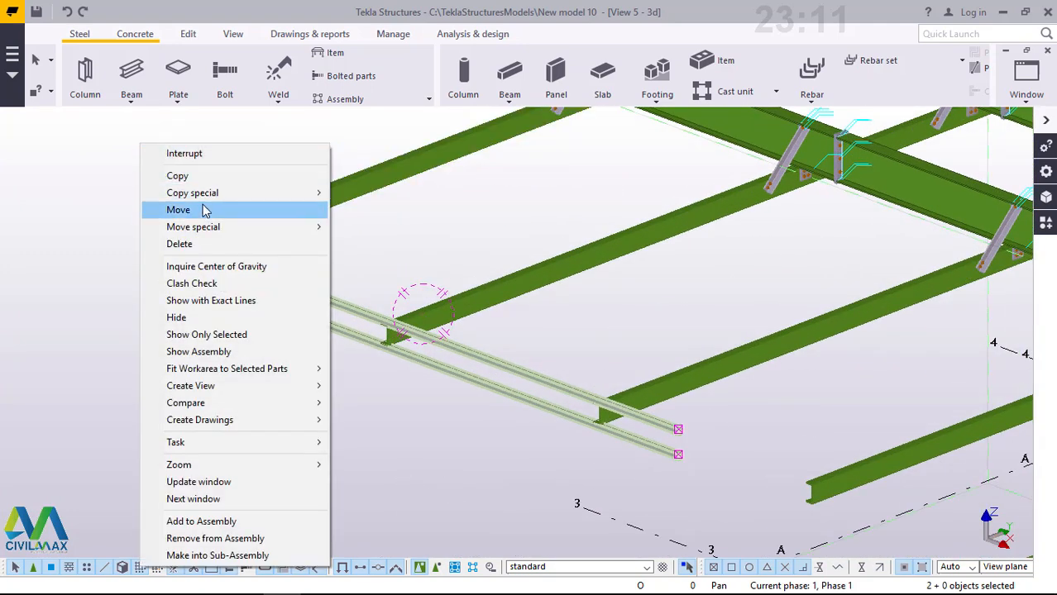
pyautogui.moveTo(203, 195)
pyautogui.click(358, 199)
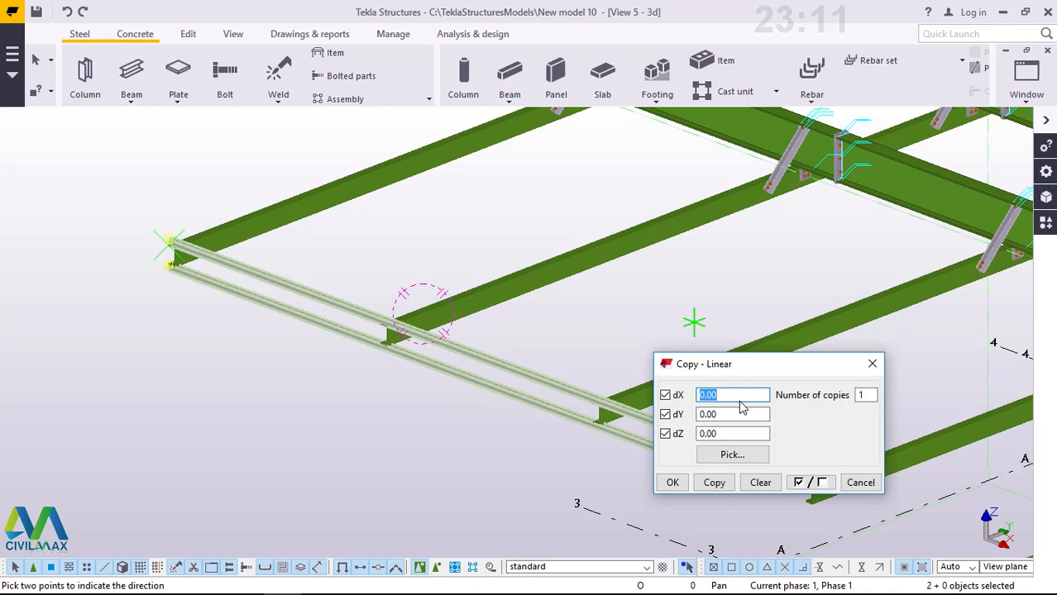
pyautogui.write('6000')
pyautogui.doubleClick(864, 395)
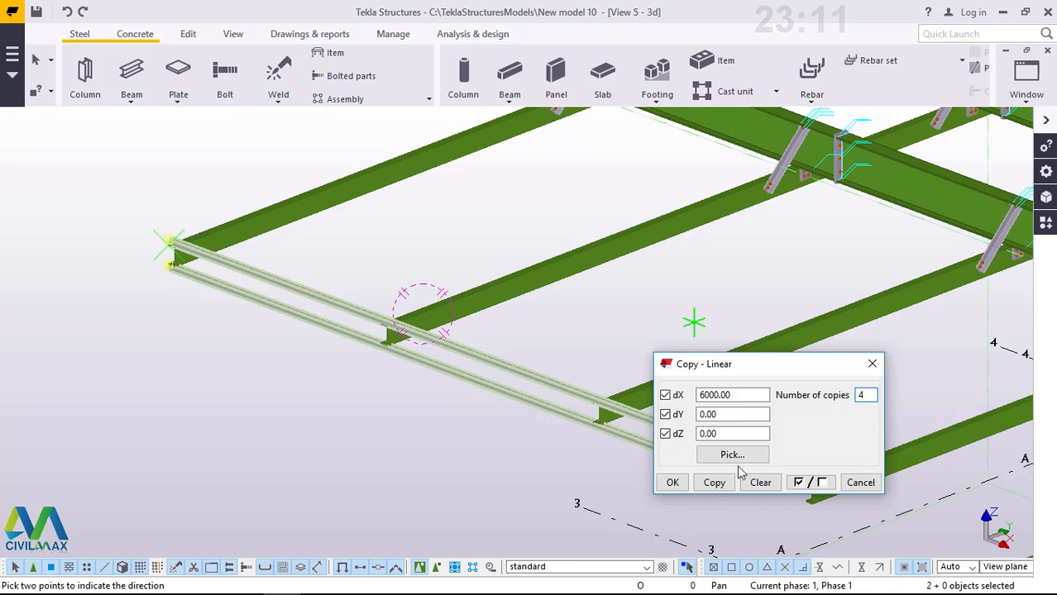
pyautogui.click(714, 484)
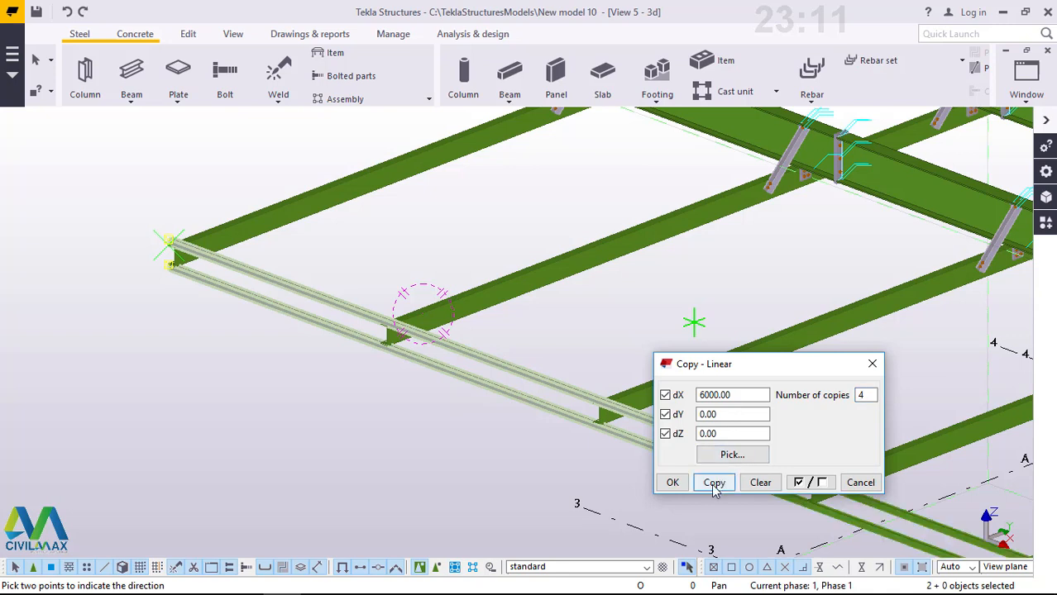
pyautogui.click(674, 485)
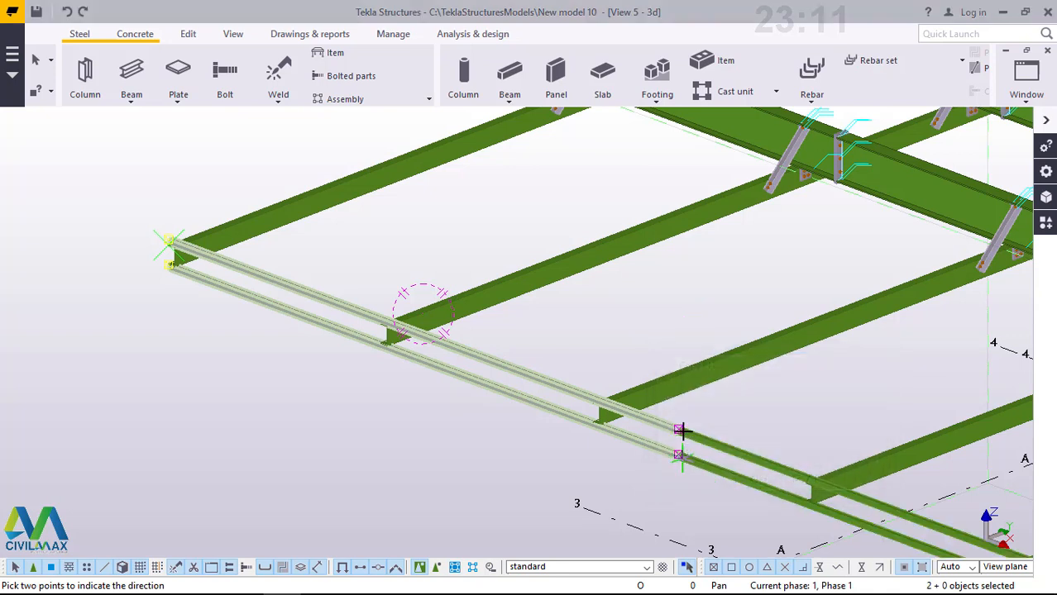
pyautogui.scroll(3, 719, 393)
pyautogui.rightClick(719, 392)
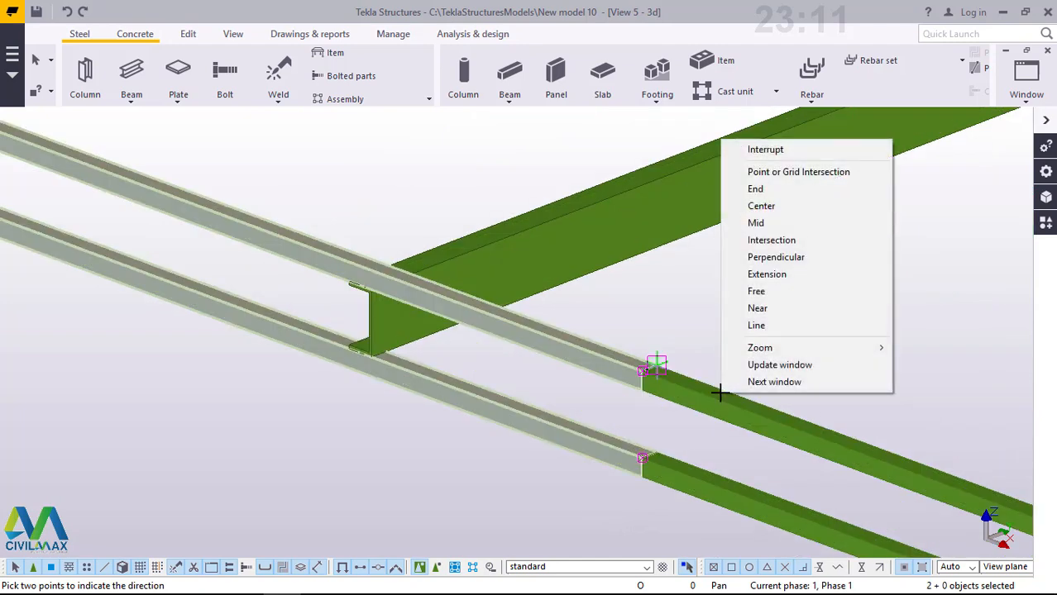
pyautogui.click(754, 151)
# Examine the copied hollow section beams from the first joint to their ends at the last purlin
pyautogui.click(659, 384)
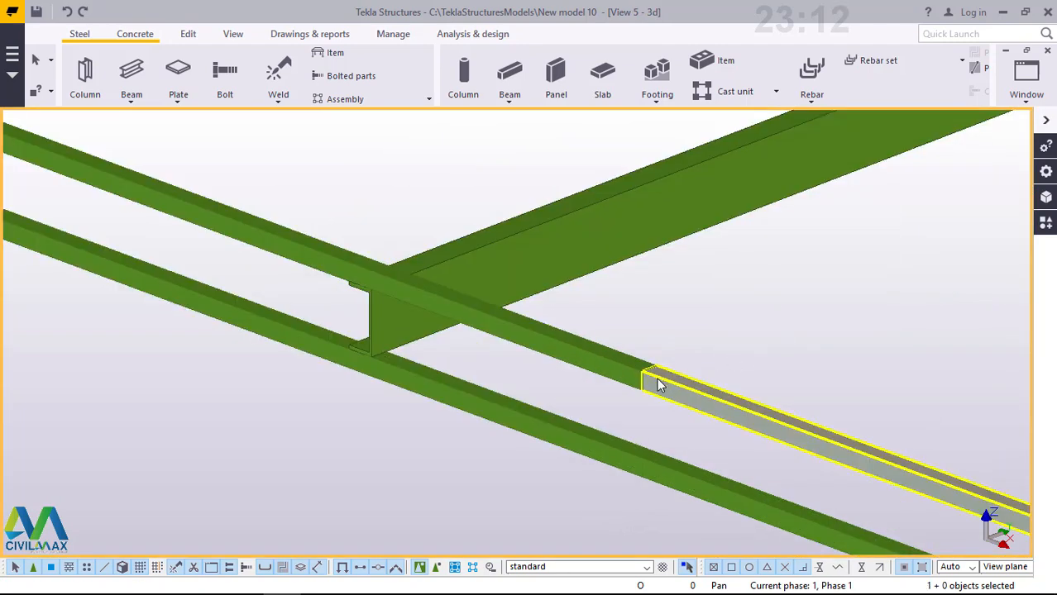
pyautogui.scroll(-6, 472, 359)
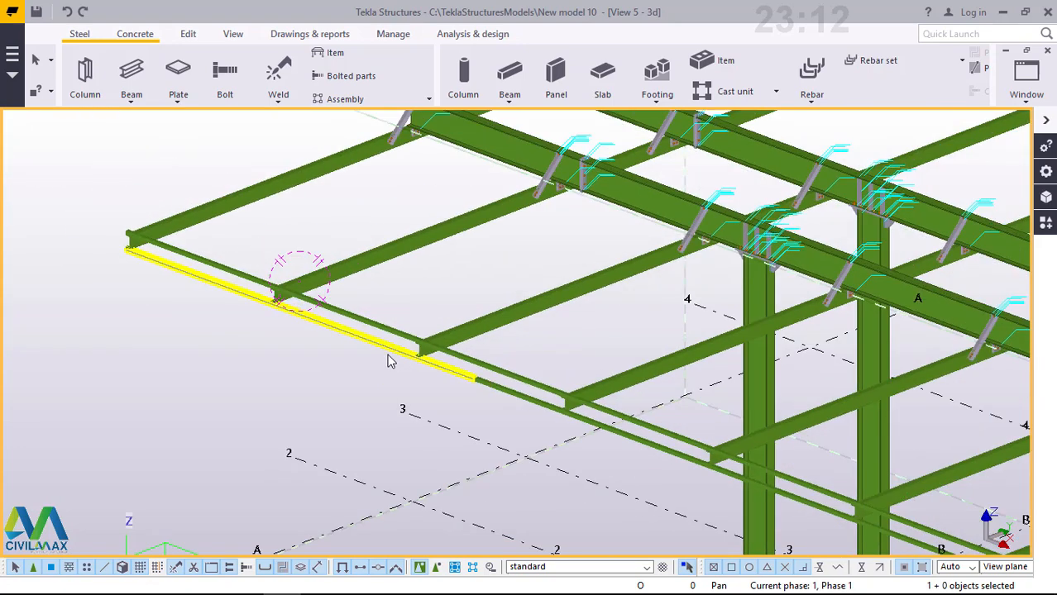
pyautogui.scroll(-5, 390, 361)
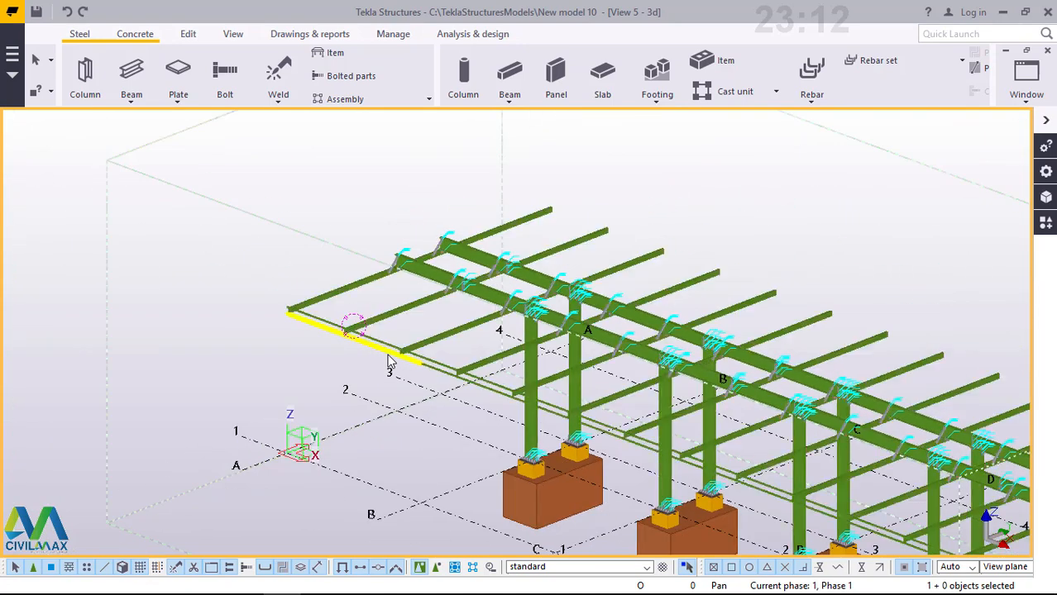
pyautogui.scroll(-2, 389, 360)
pyautogui.scroll(2, 864, 542)
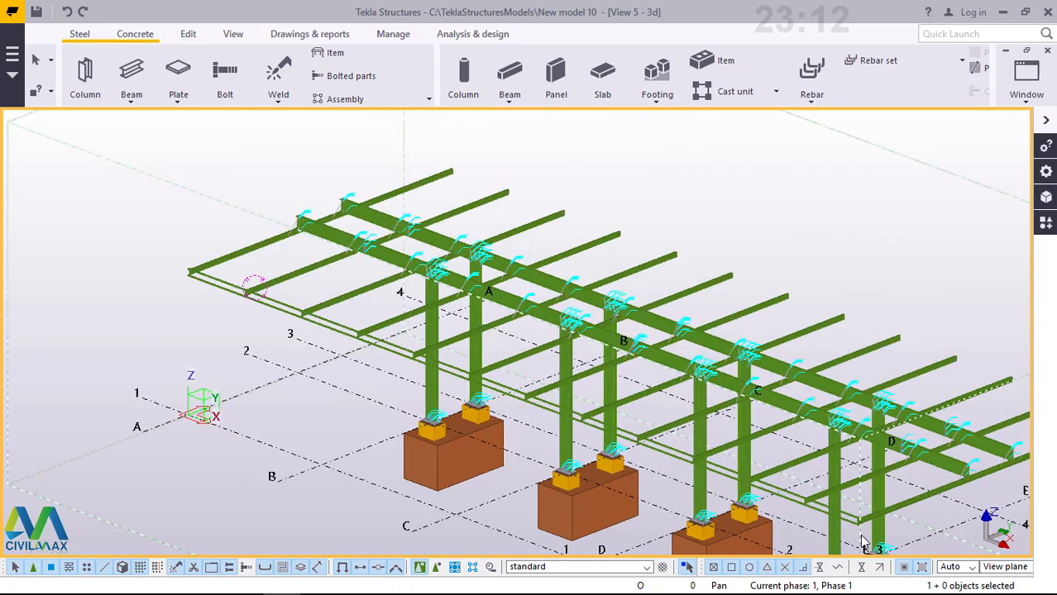
pyautogui.scroll(5, 863, 543)
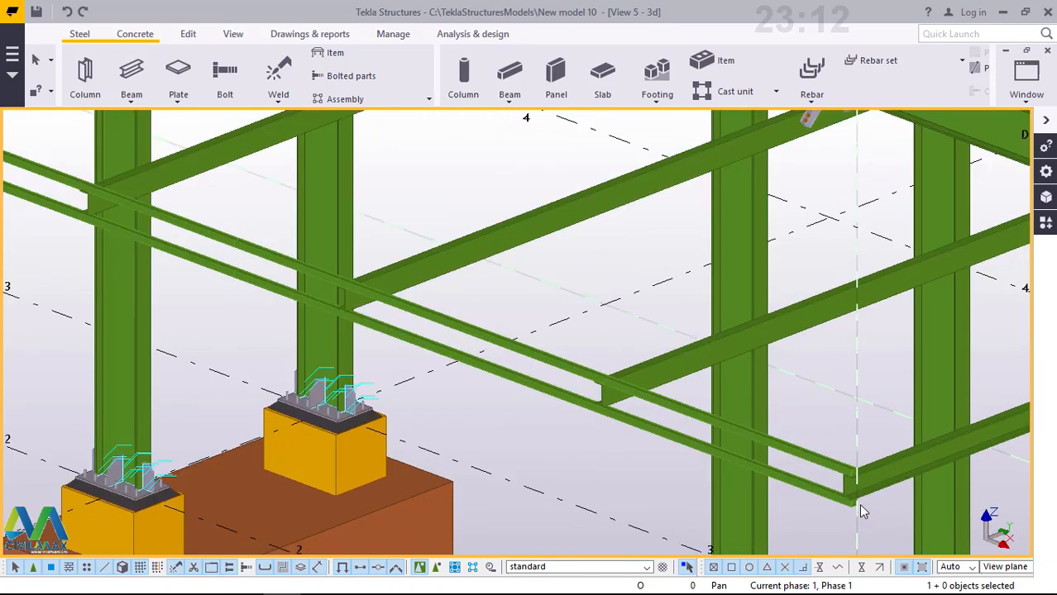
pyautogui.scroll(4, 862, 511)
pyautogui.scroll(4, 840, 428)
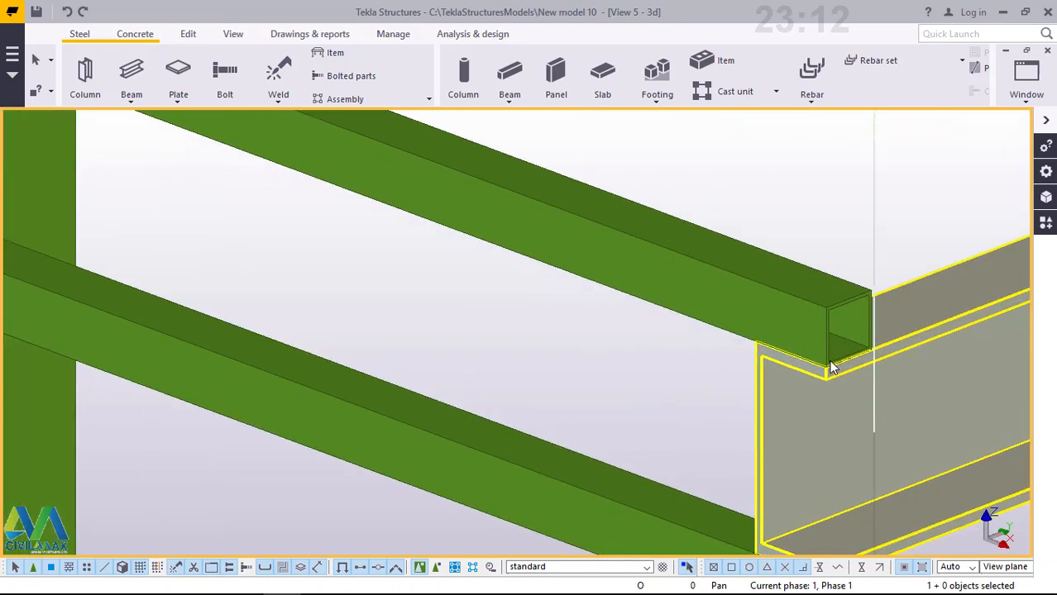
pyautogui.scroll(-8, 853, 310)
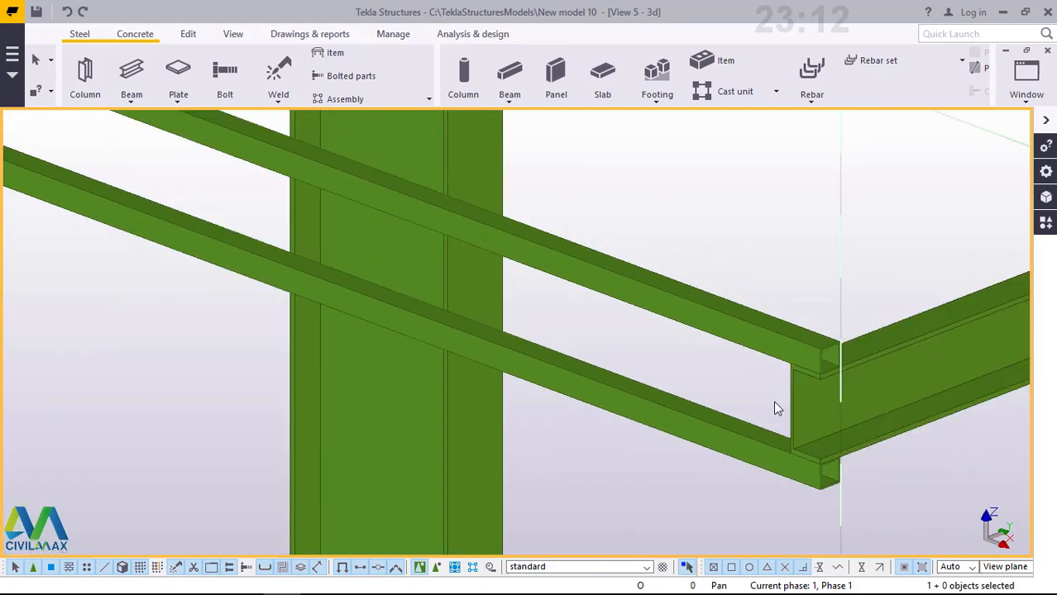
# Add a 950 mm vertical steel beam as a post from the lower outer corner of the top hollow section's end at the first purlin
pyautogui.scroll(-10, 790, 434)
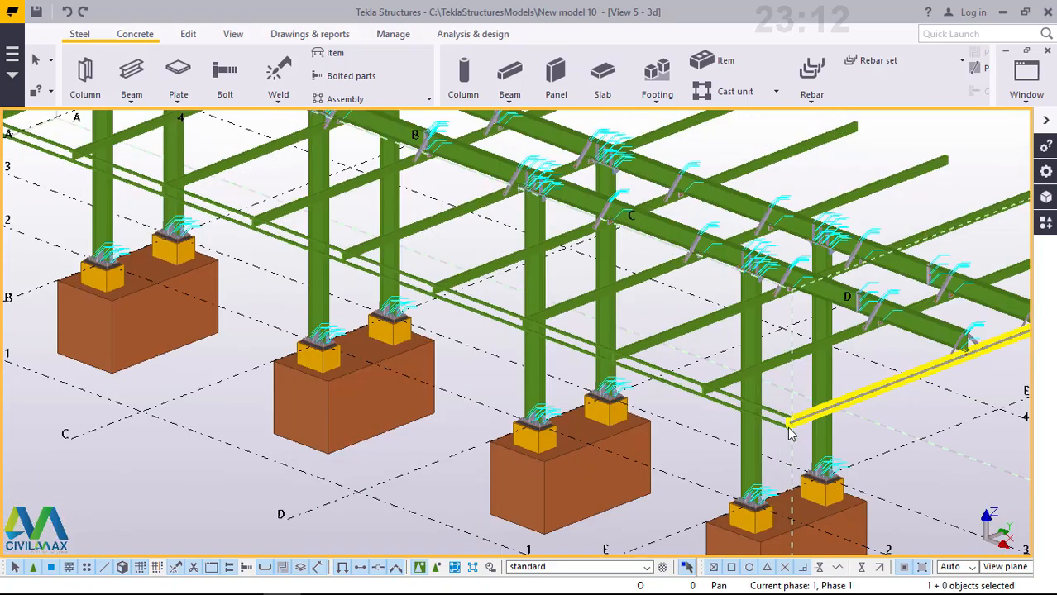
pyautogui.scroll(-2, 790, 434)
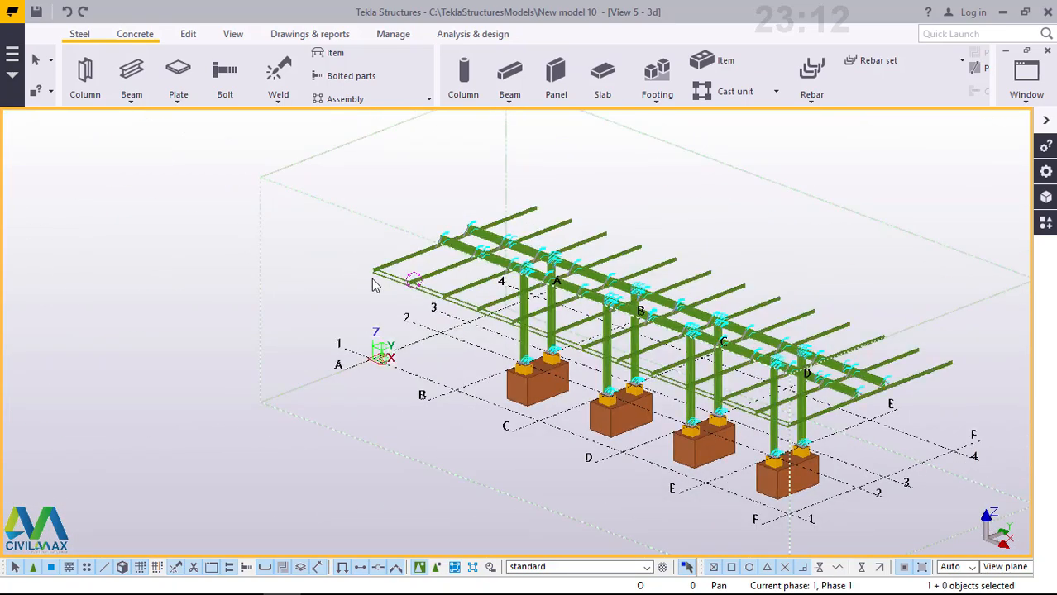
pyautogui.scroll(5, 373, 273)
pyautogui.scroll(3, 374, 265)
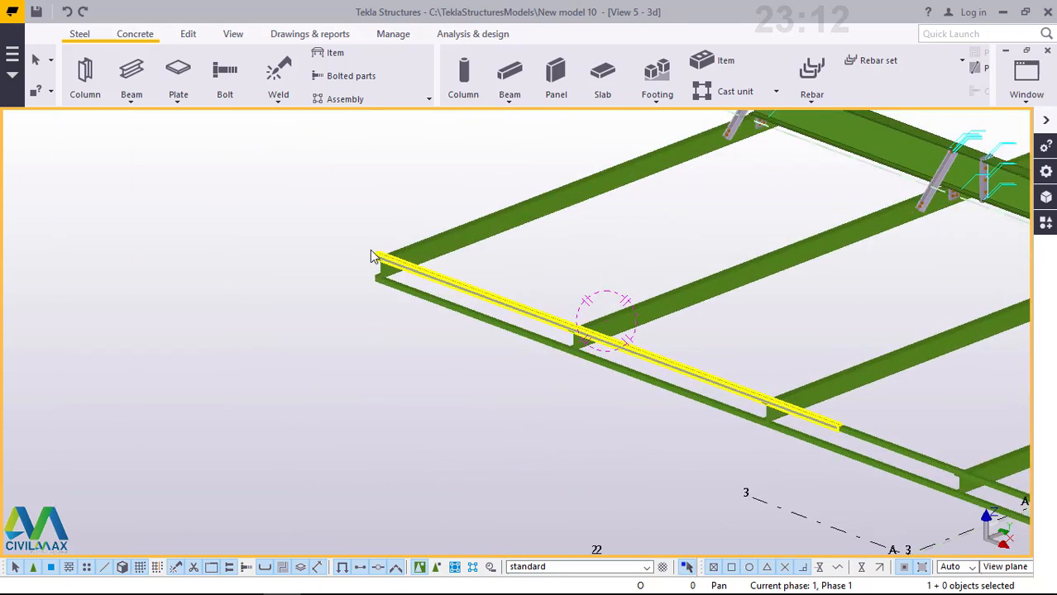
pyautogui.scroll(6, 372, 256)
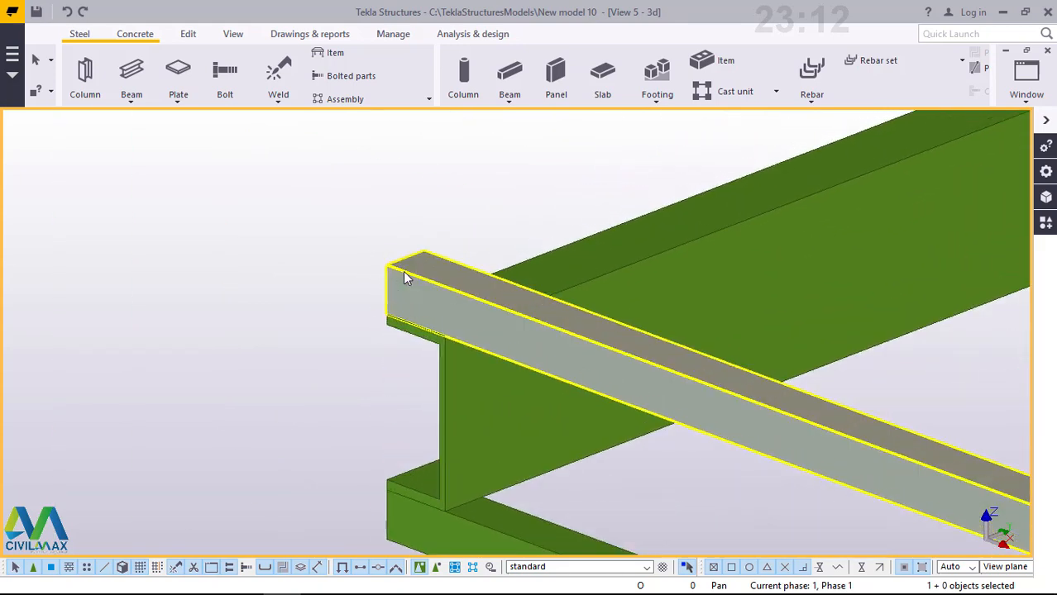
pyautogui.scroll(1, 404, 271)
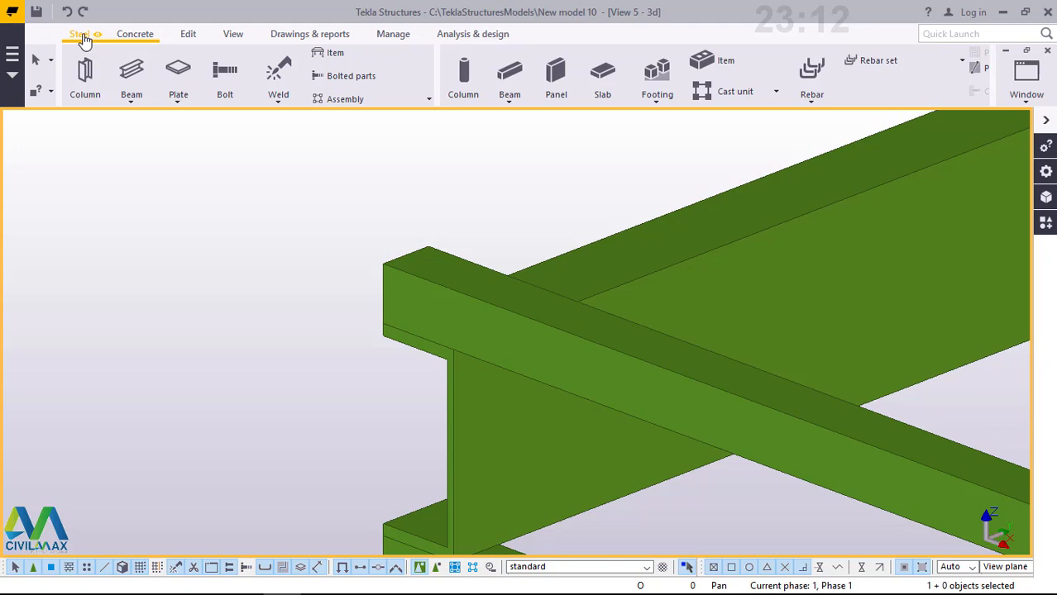
pyautogui.click(131, 103)
pyautogui.click(148, 124)
pyautogui.scroll(3, 441, 274)
pyautogui.scroll(1, 377, 255)
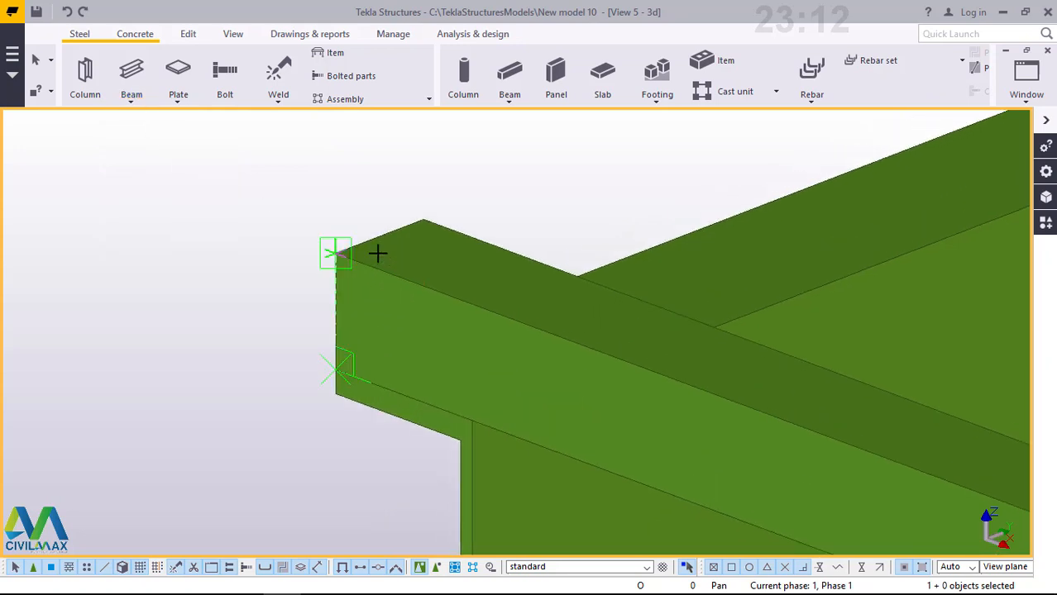
pyautogui.scroll(2, 340, 368)
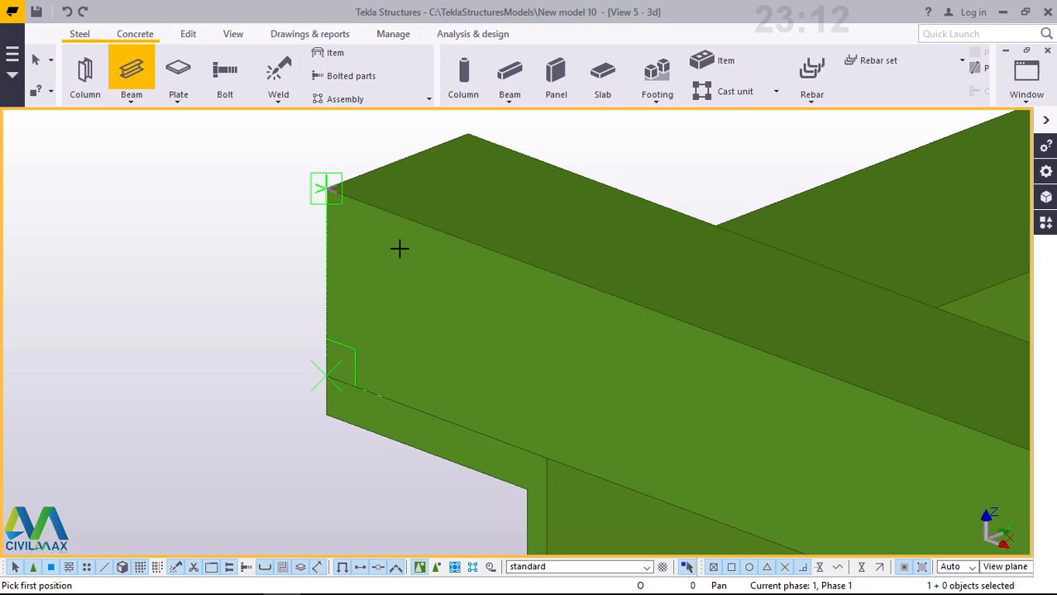
pyautogui.click(326, 377)
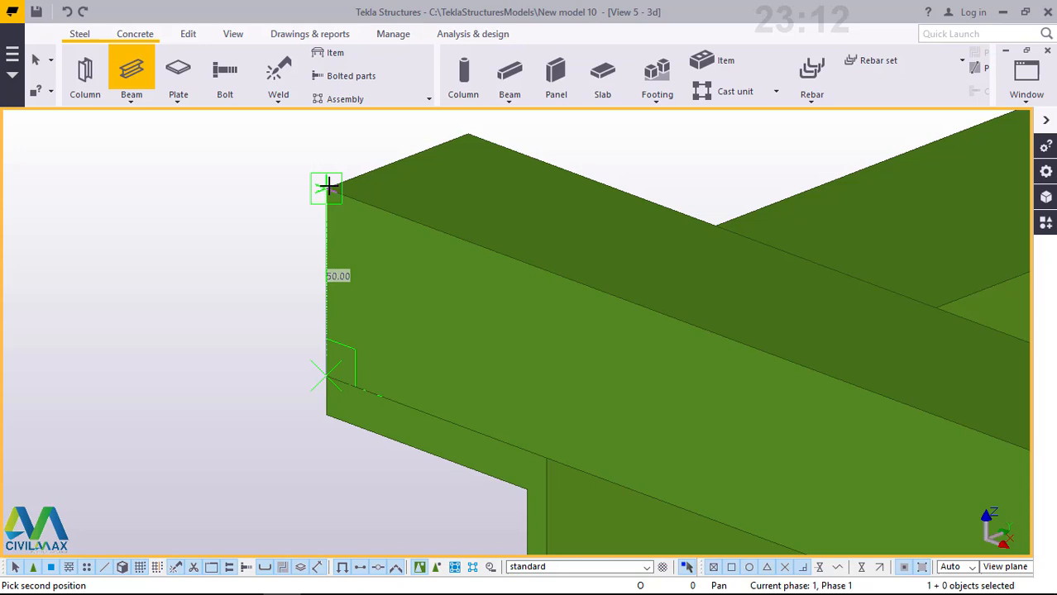
pyautogui.write('950')
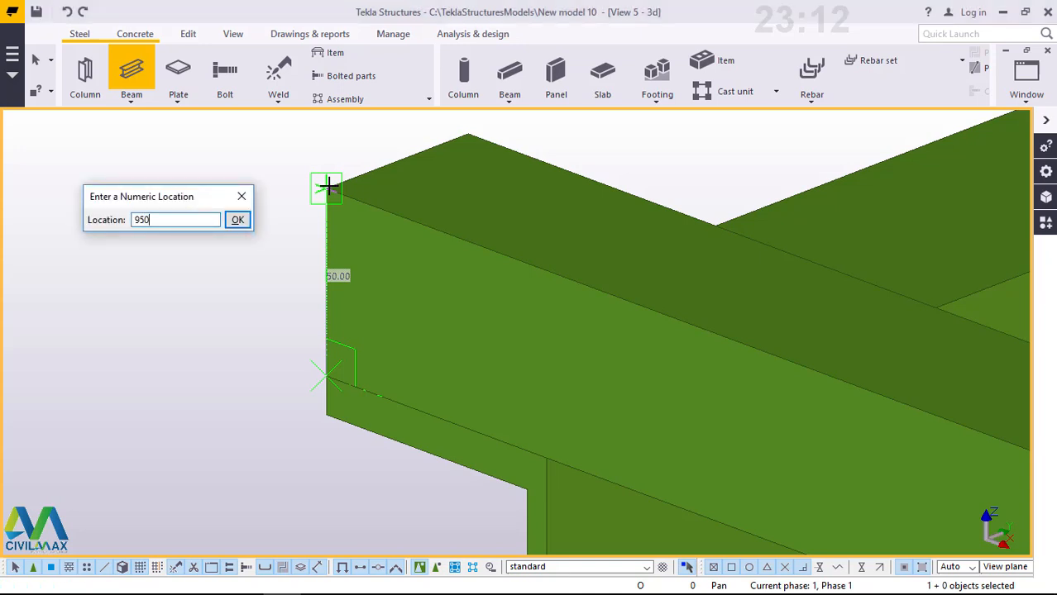
pyautogui.press('Return')
pyautogui.rightClick(273, 200)
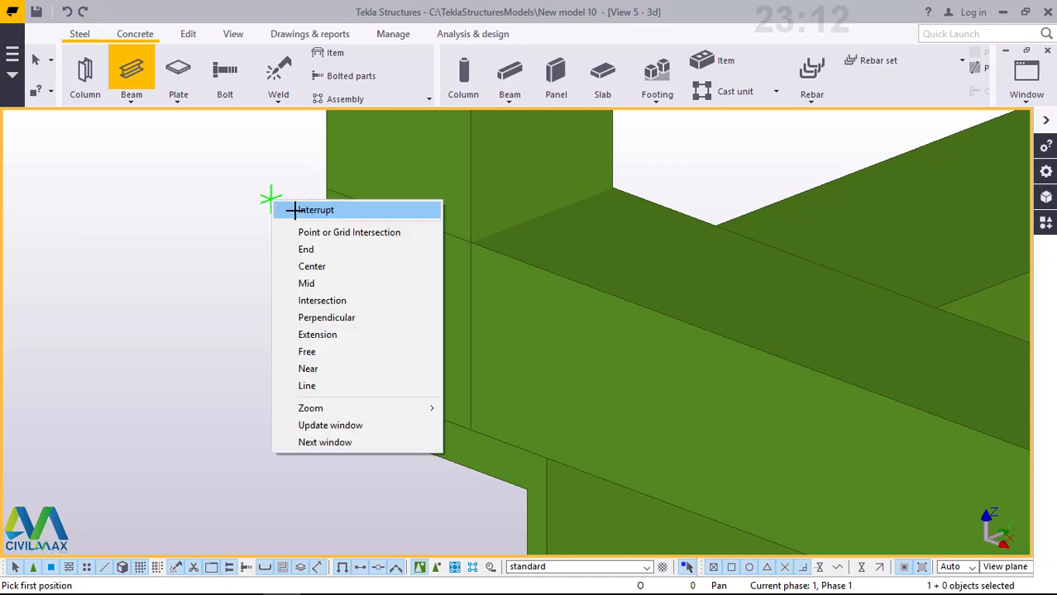
pyautogui.click(298, 210)
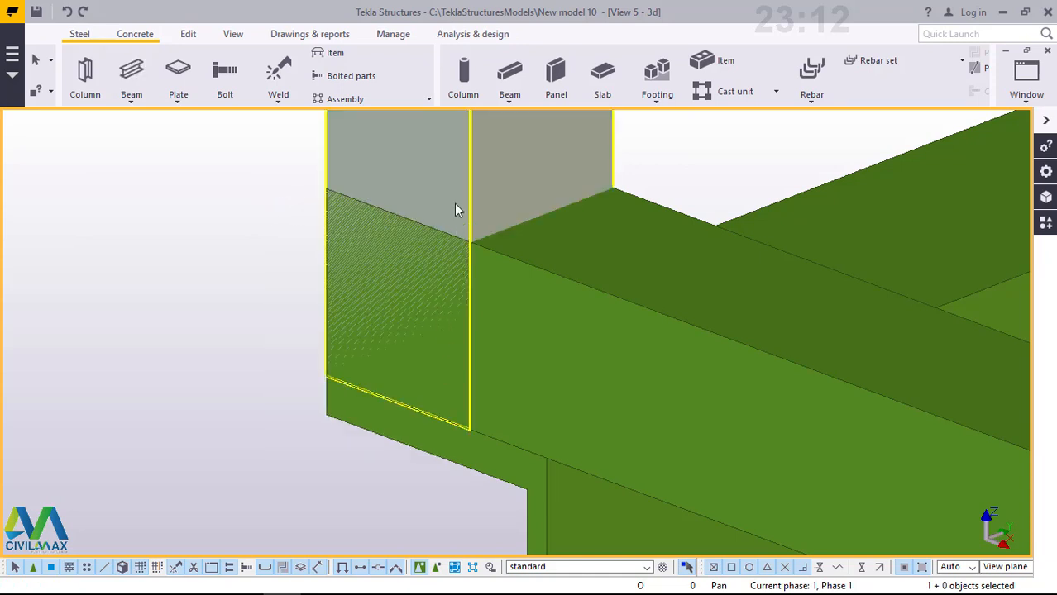
# Move the vertical post up from the lower to the upper outer corner of the top hollow section beam's end
pyautogui.click(456, 175)
pyautogui.rightClick(456, 175)
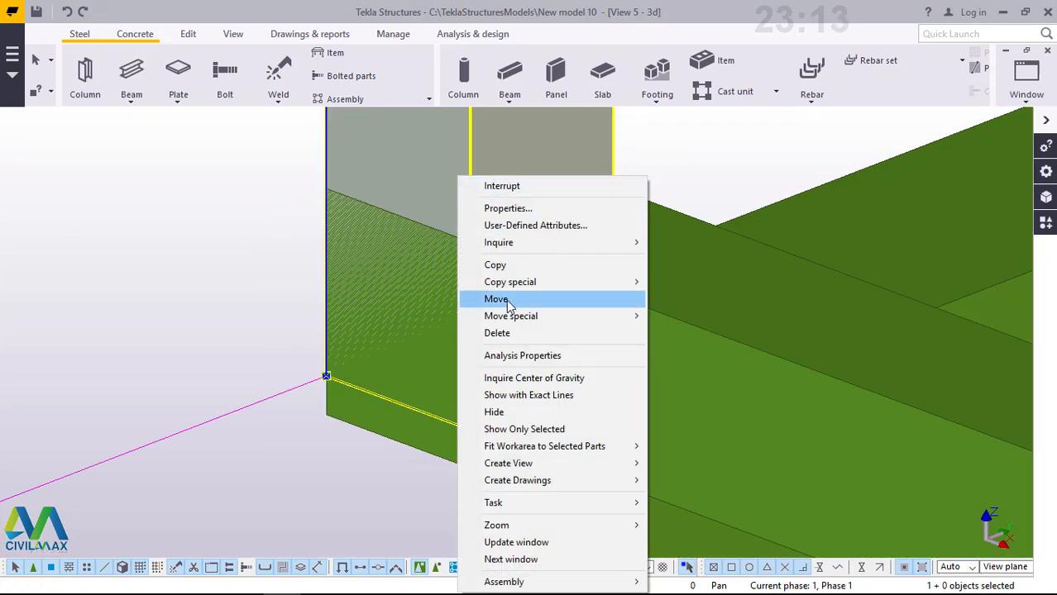
pyautogui.click(506, 300)
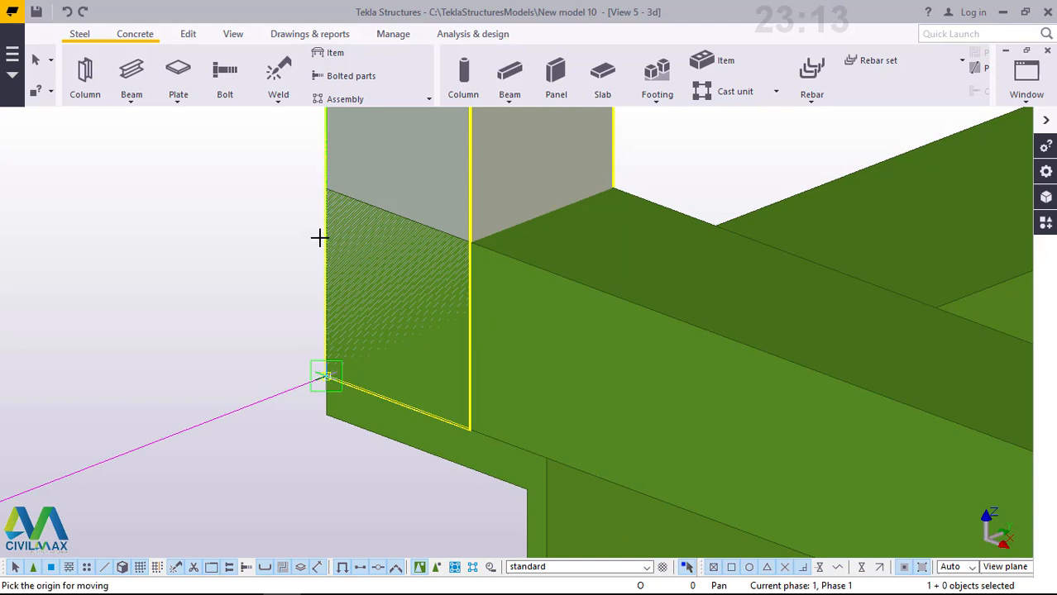
pyautogui.click(326, 188)
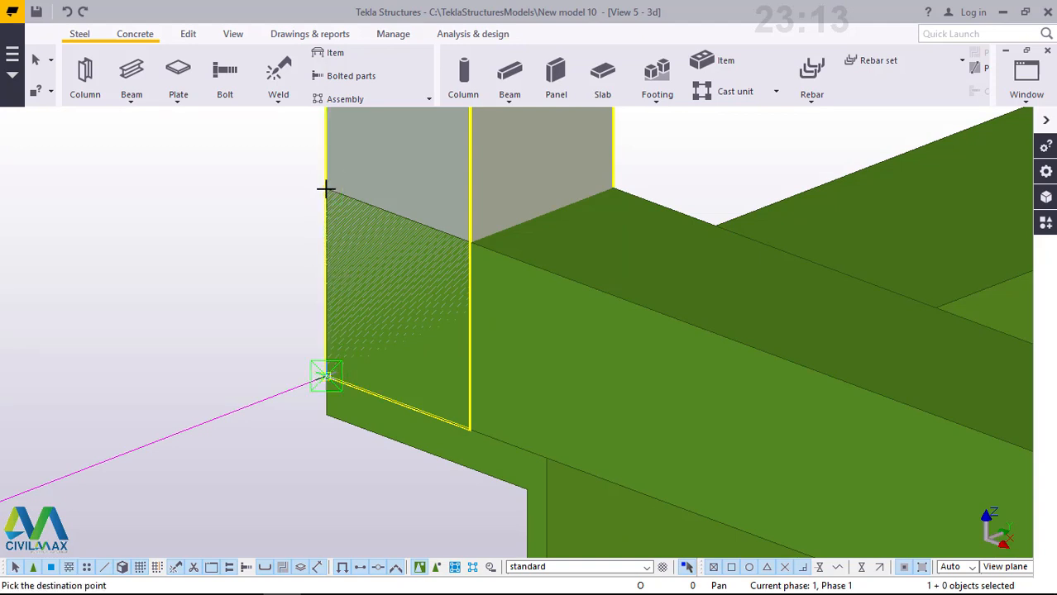
pyautogui.click(325, 189)
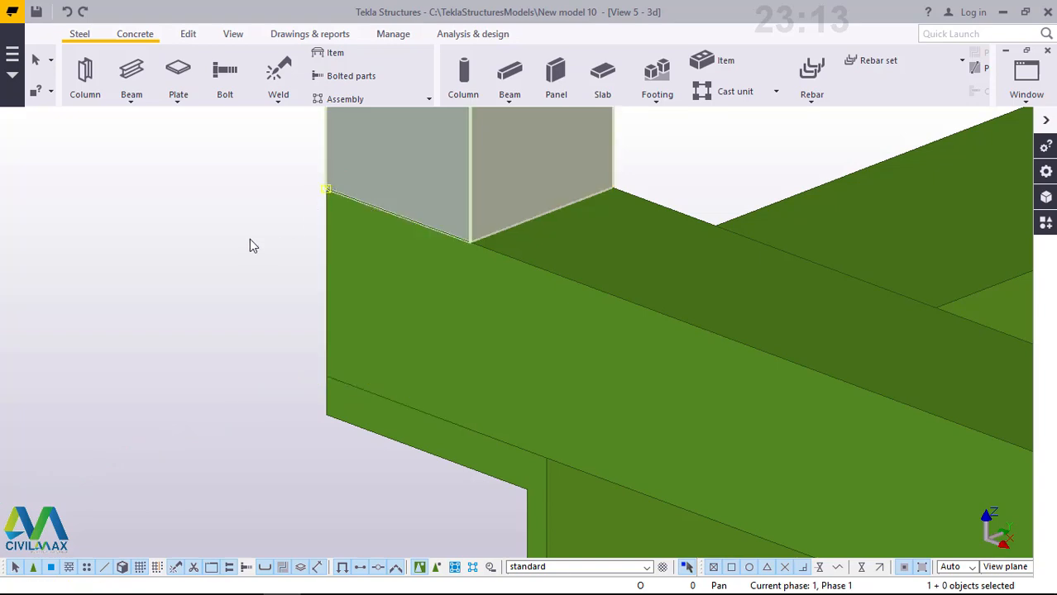
# Examine the vertical post on the hollow section beam at the first purlin, close up and against the whole frame
pyautogui.scroll(-6, 269, 327)
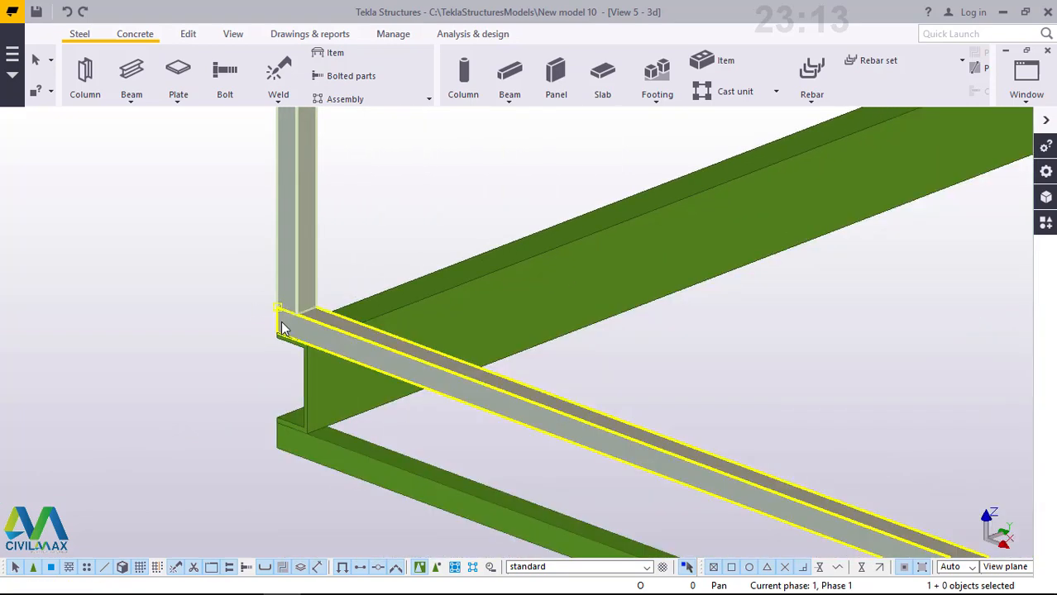
pyautogui.scroll(-6, 283, 321)
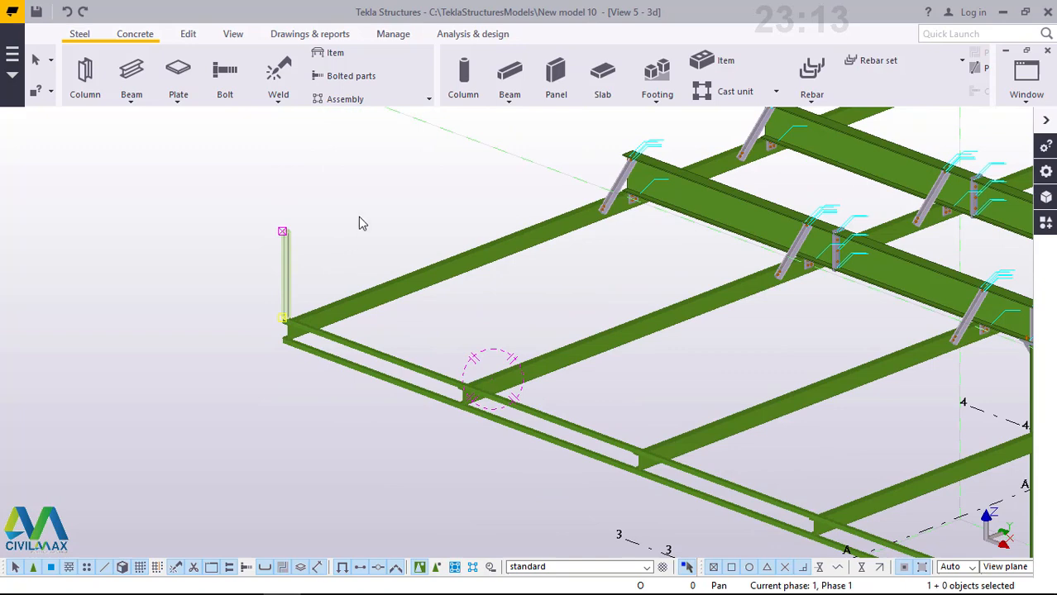
pyautogui.scroll(4, 291, 265)
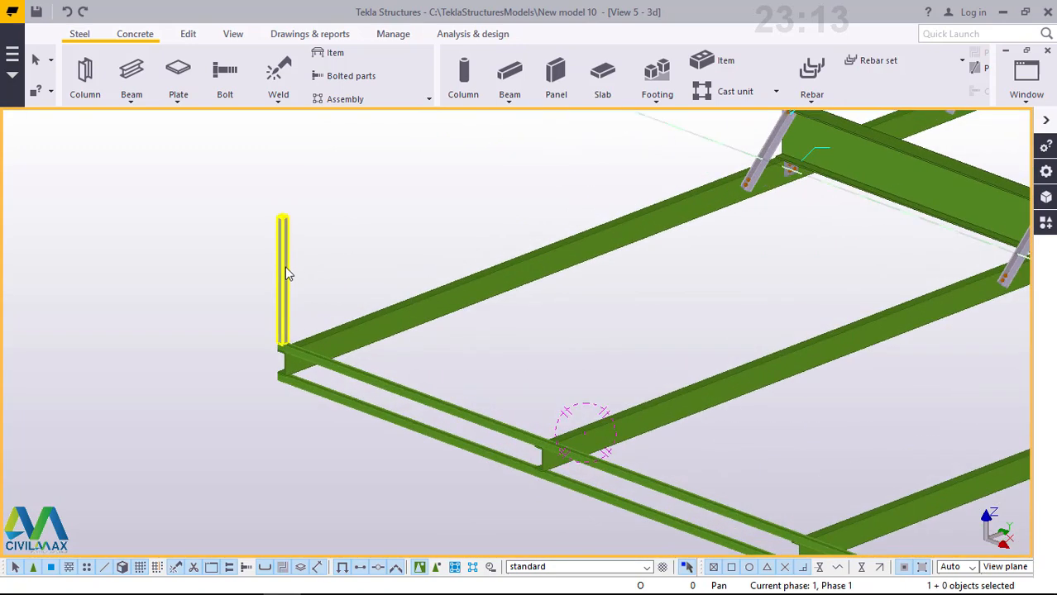
pyautogui.scroll(3, 286, 272)
pyautogui.scroll(-4, 291, 281)
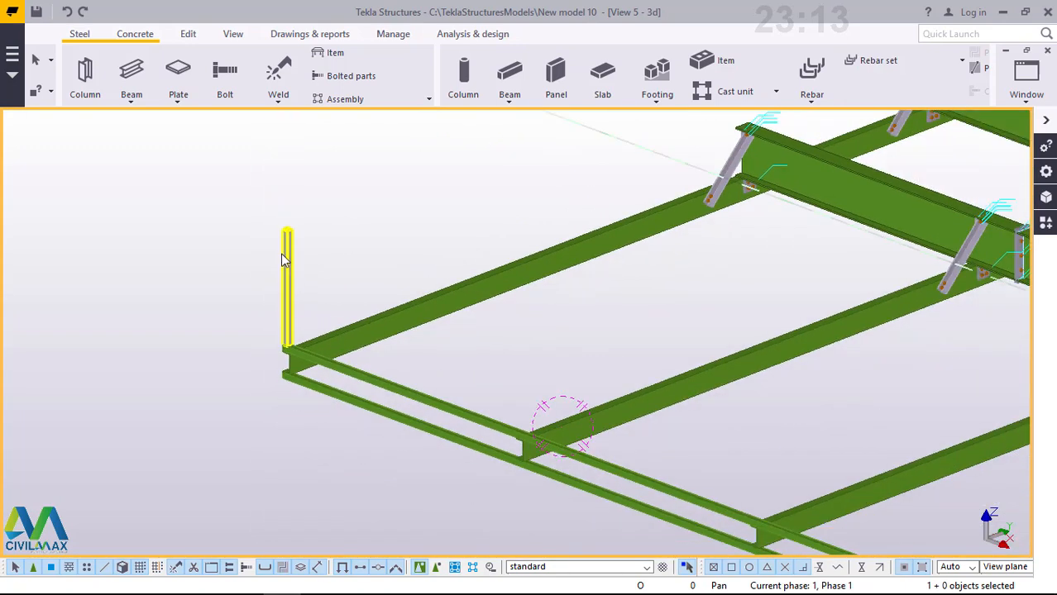
pyautogui.scroll(-5, 280, 254)
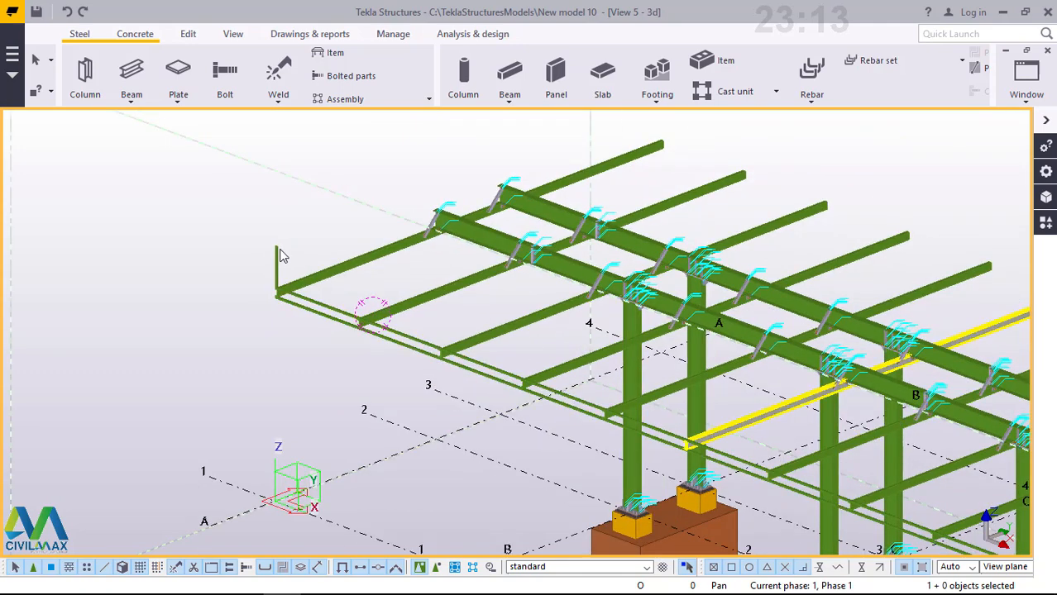
pyautogui.scroll(8, 278, 255)
pyautogui.scroll(-7, 649, 405)
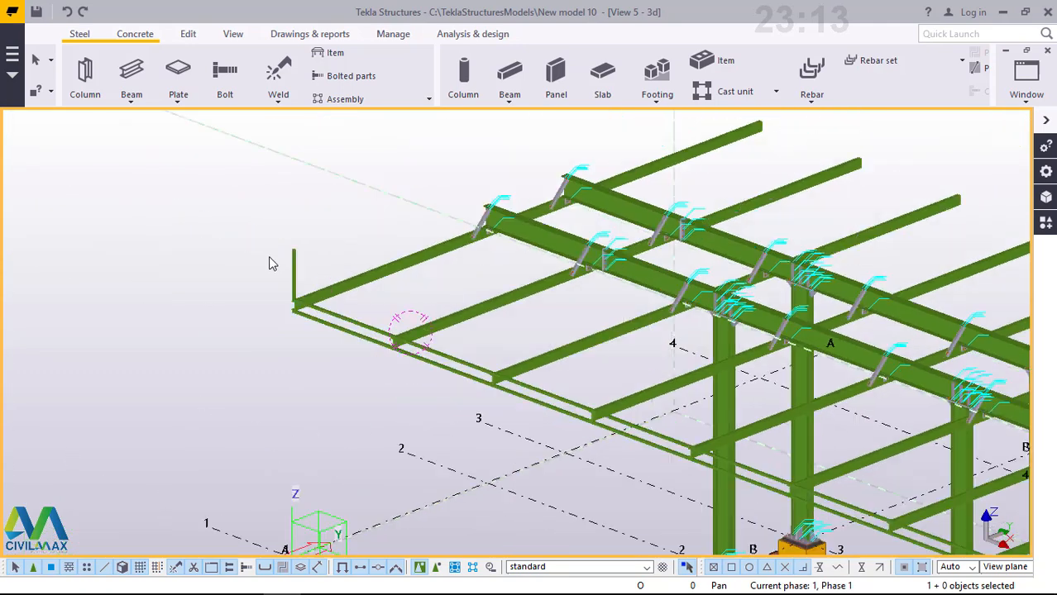
pyautogui.scroll(6, 275, 264)
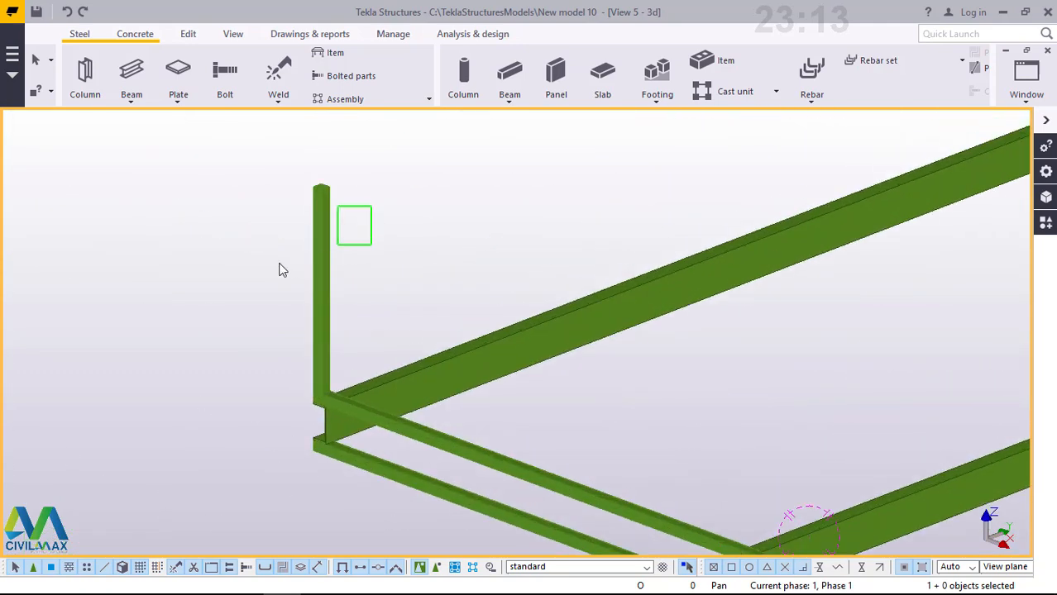
# Copy the vertical post linearly along the hollow section beam with dX 2000 and 14 copies, and end the command
pyautogui.moveTo(280, 270); pyautogui.dragTo(276, 260)
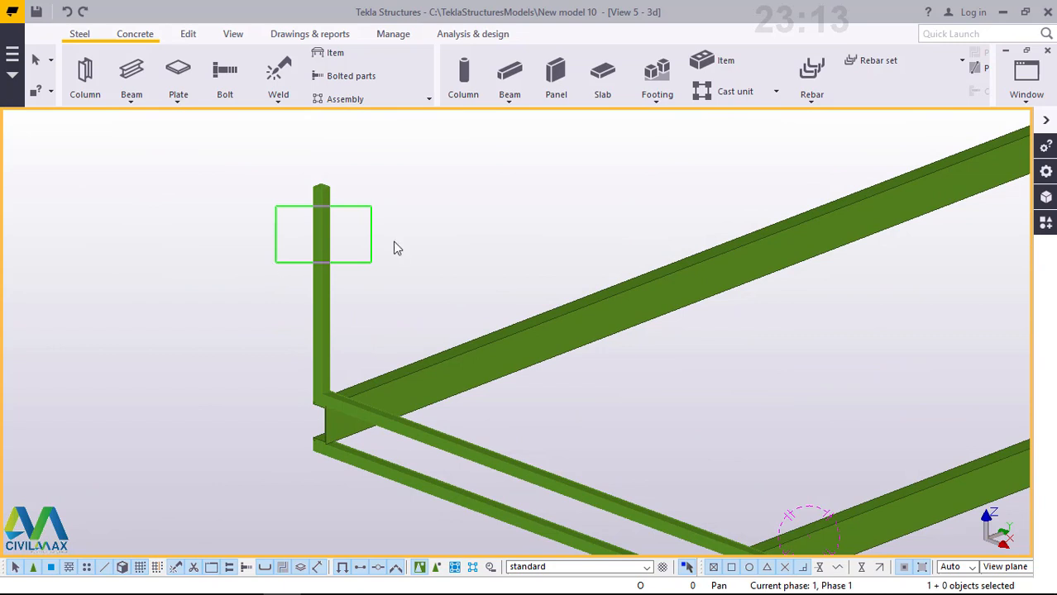
pyautogui.rightClick(409, 179)
pyautogui.moveTo(510, 296)
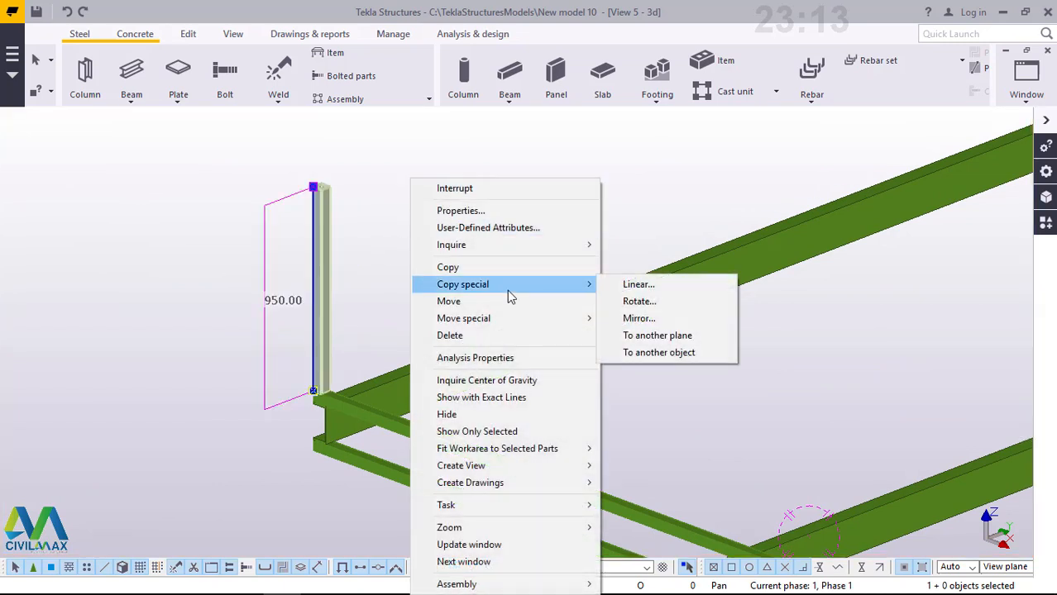
pyautogui.click(638, 283)
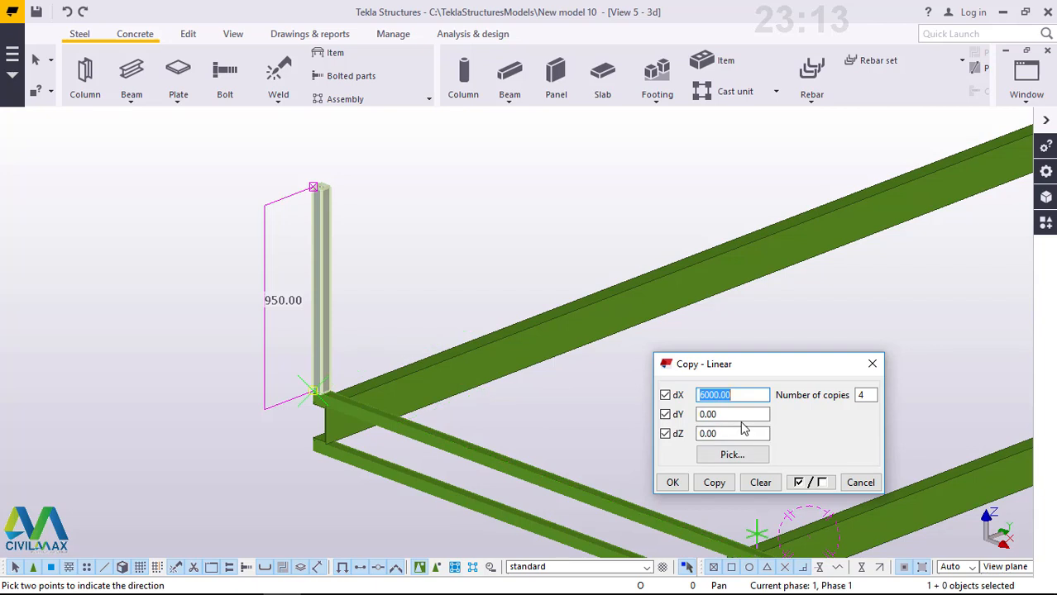
pyautogui.write('2000')
pyautogui.click(872, 395)
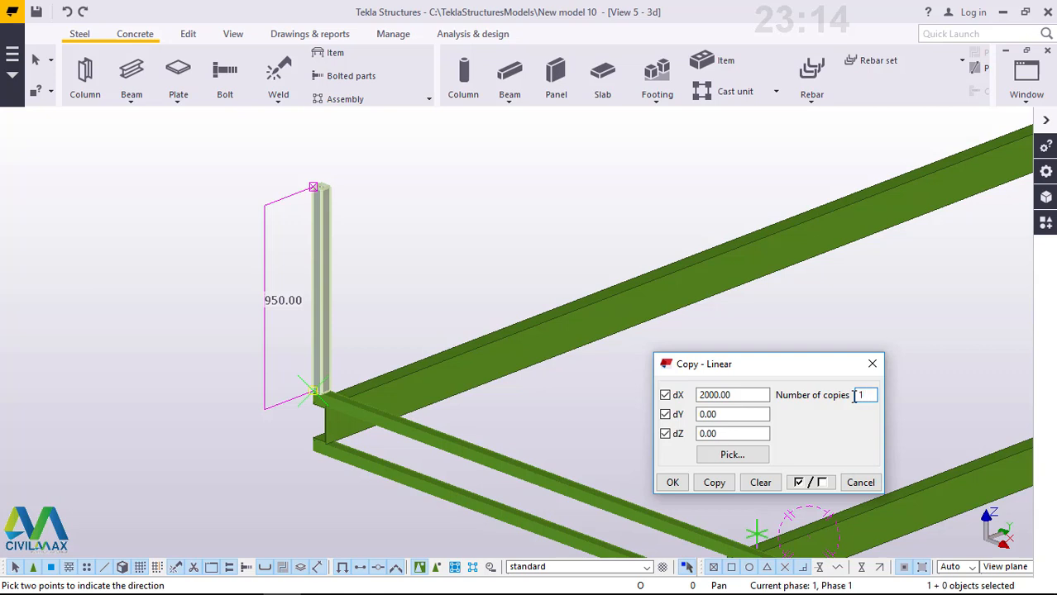
pyautogui.click(719, 487)
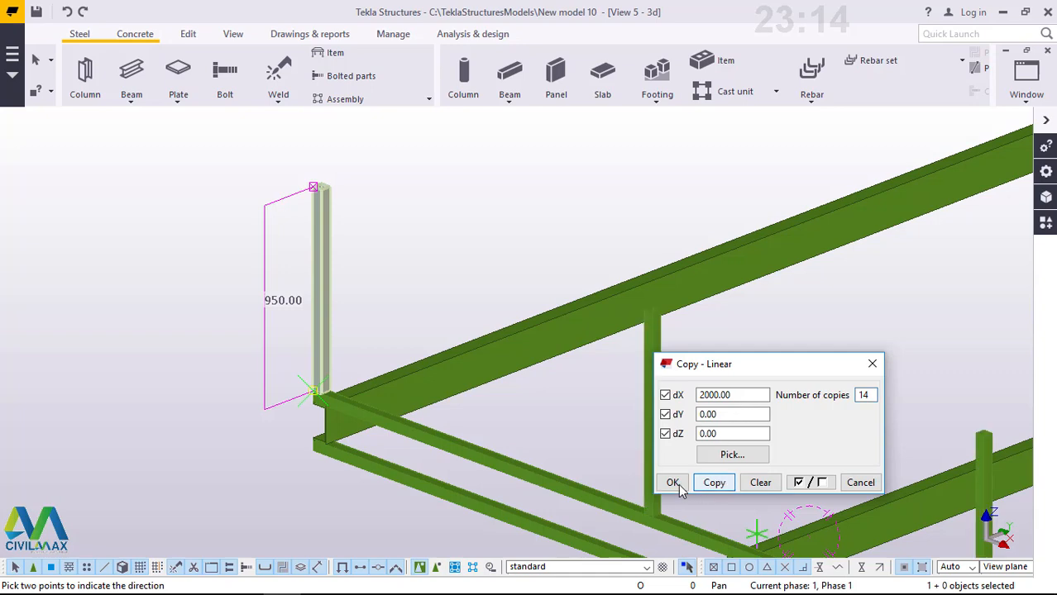
pyautogui.click(674, 483)
pyautogui.rightClick(607, 423)
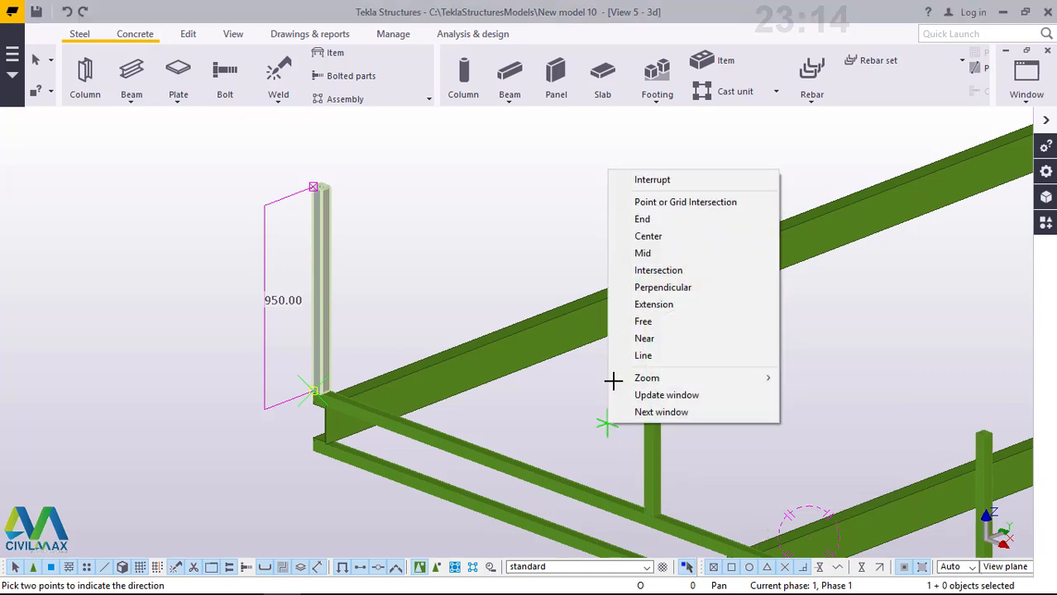
pyautogui.click(659, 180)
# Copy the last vertical post linearly along the hollow section beam with dX 2000 and 1 copy, and end the command
pyautogui.scroll(-5, 310, 289)
pyautogui.scroll(-8, 294, 281)
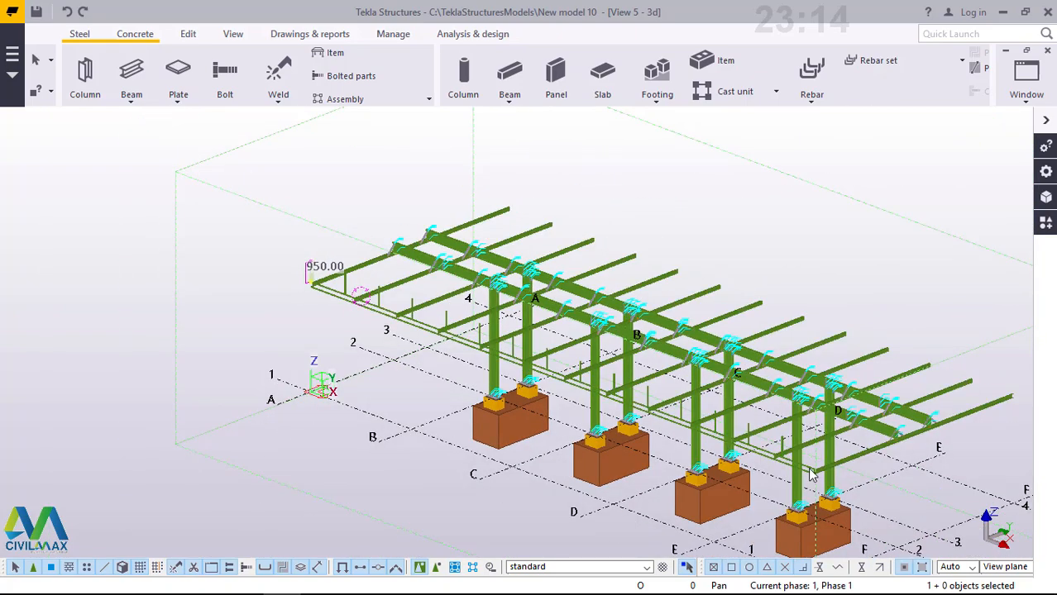
pyautogui.scroll(6, 424, 295)
pyautogui.scroll(-5, 424, 327)
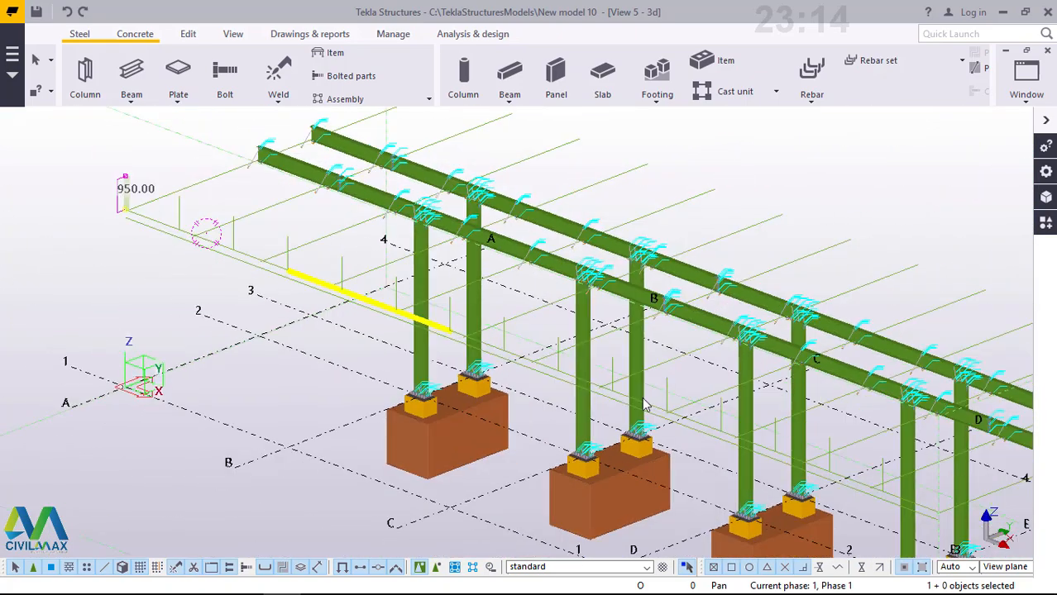
pyautogui.scroll(8, 905, 504)
pyautogui.scroll(3, 905, 505)
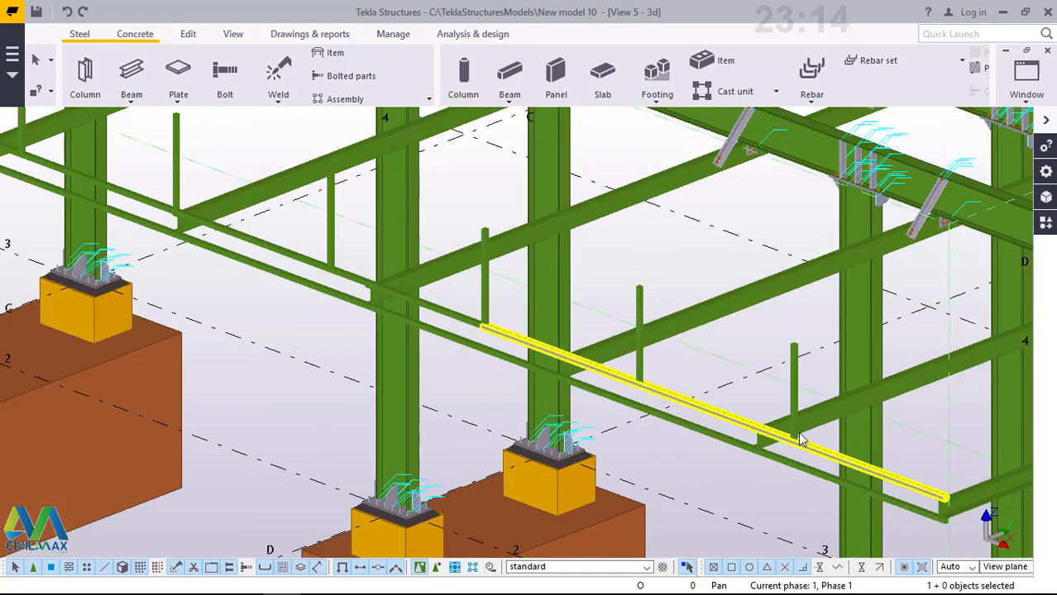
pyautogui.scroll(8, 788, 409)
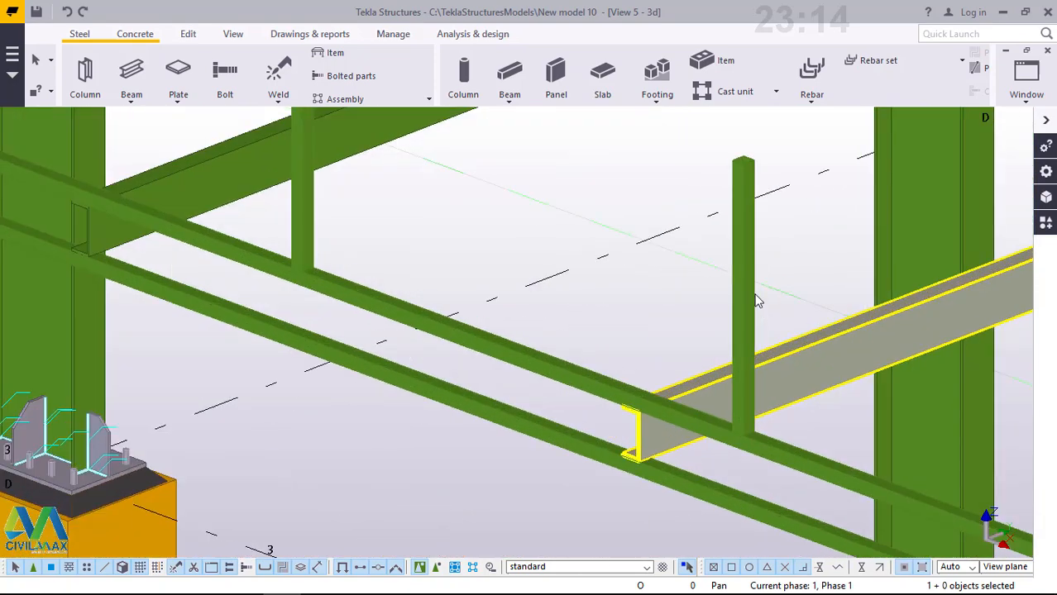
pyautogui.click(785, 217)
pyautogui.rightClick(788, 211)
pyautogui.moveTo(870, 287)
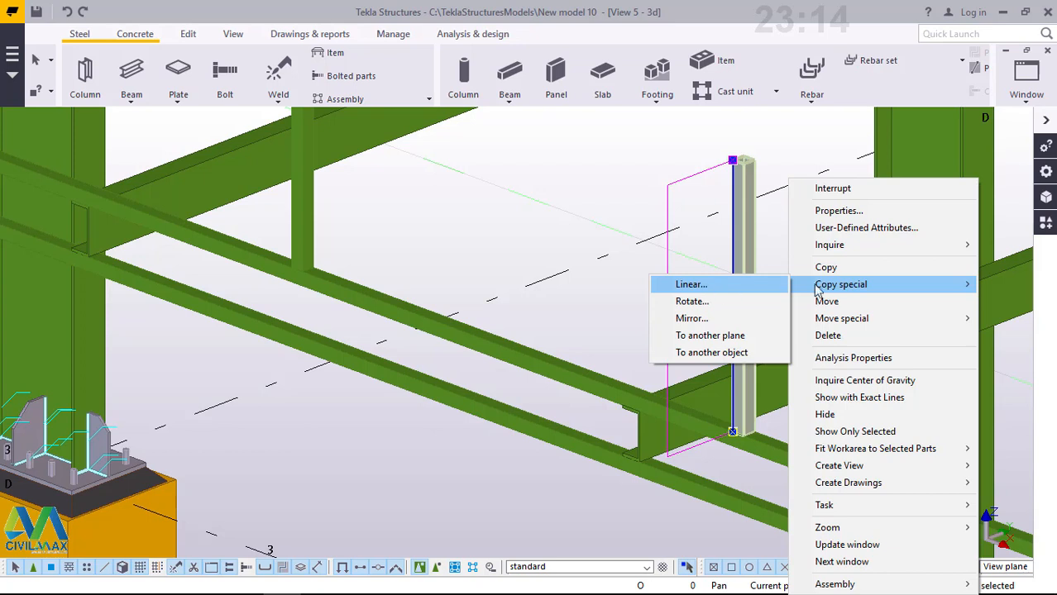
pyautogui.click(722, 291)
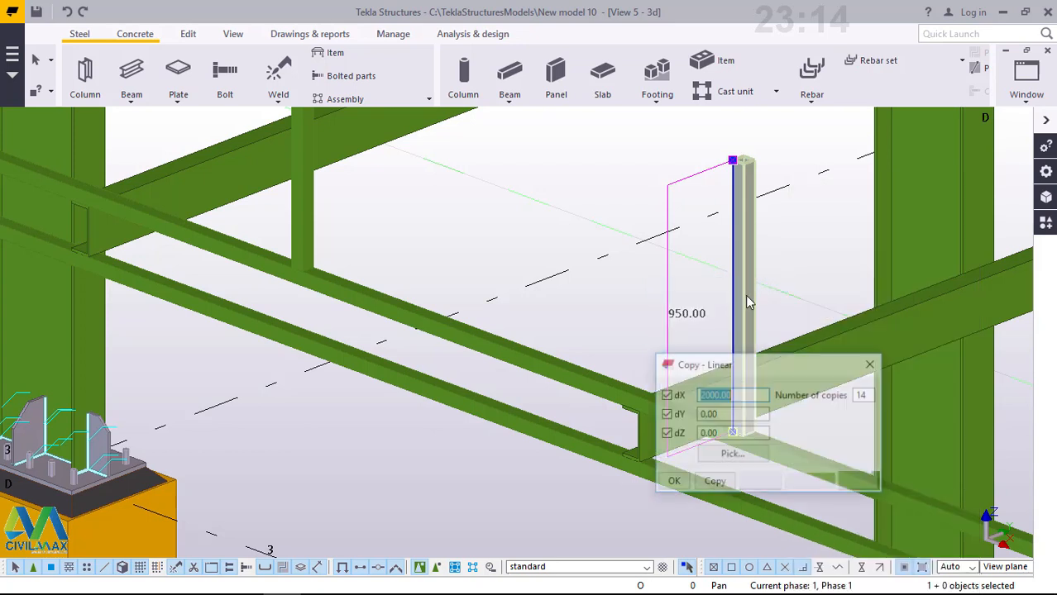
pyautogui.doubleClick(861, 396)
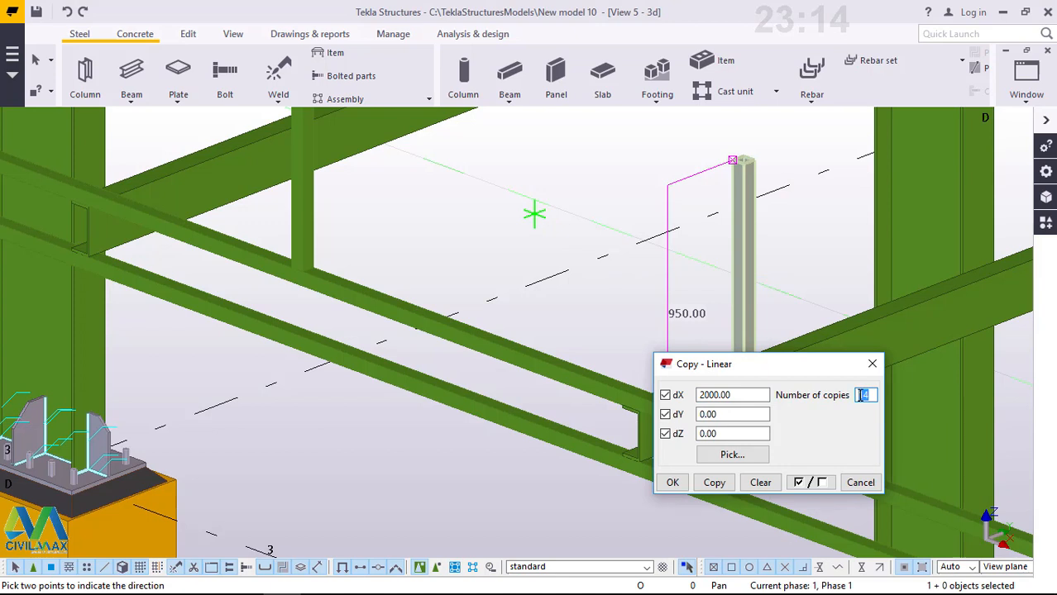
pyautogui.click(672, 485)
pyautogui.rightClick(477, 235)
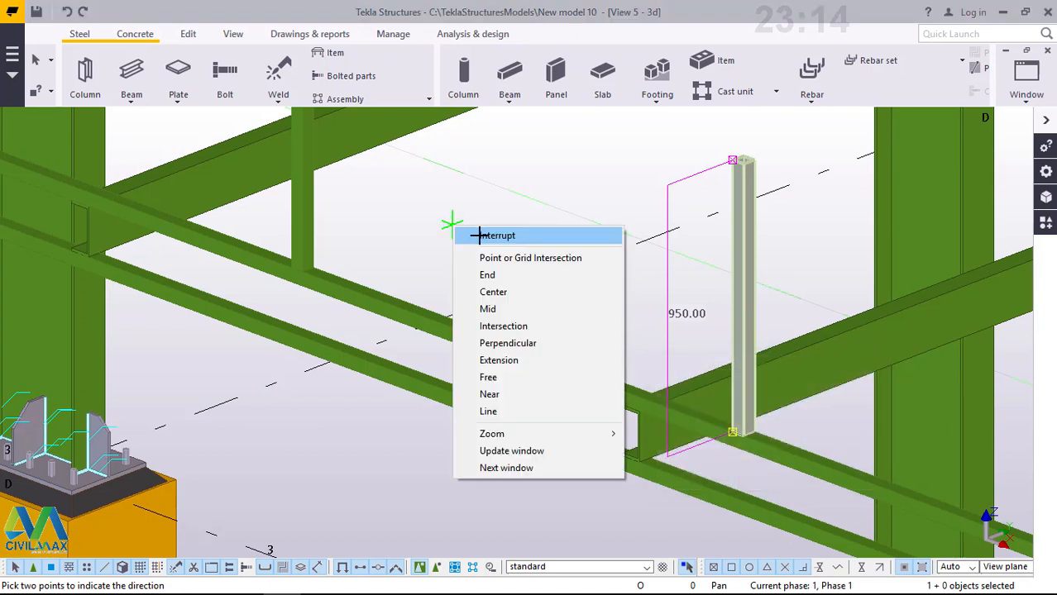
pyautogui.click(496, 236)
# Move the new end post back along the top hollow section beam so that it sits flush with the beam's end
pyautogui.scroll(-4, 484, 271)
pyautogui.scroll(4, 763, 431)
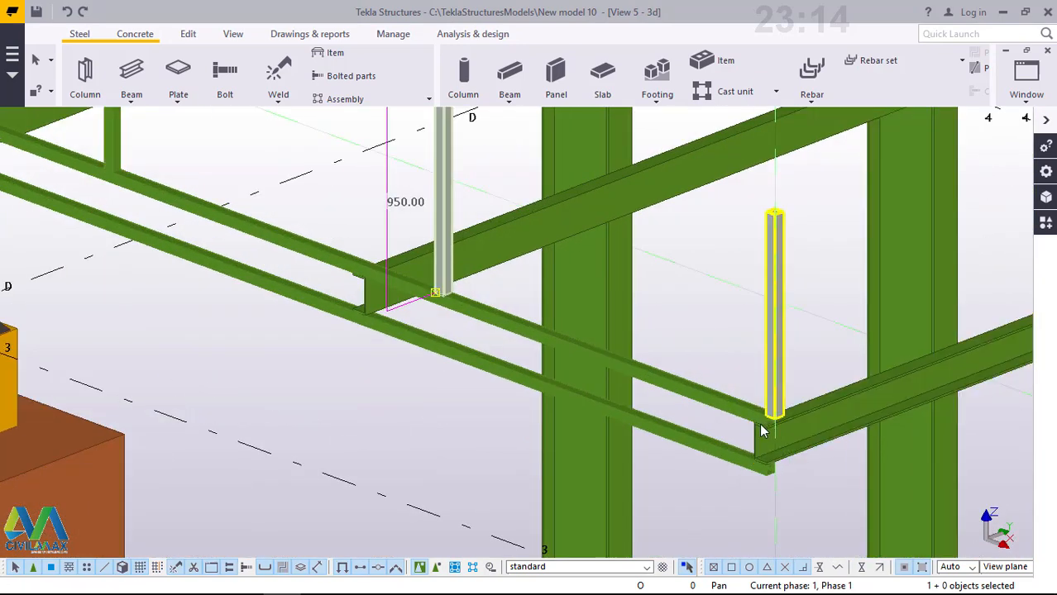
pyautogui.scroll(8, 762, 431)
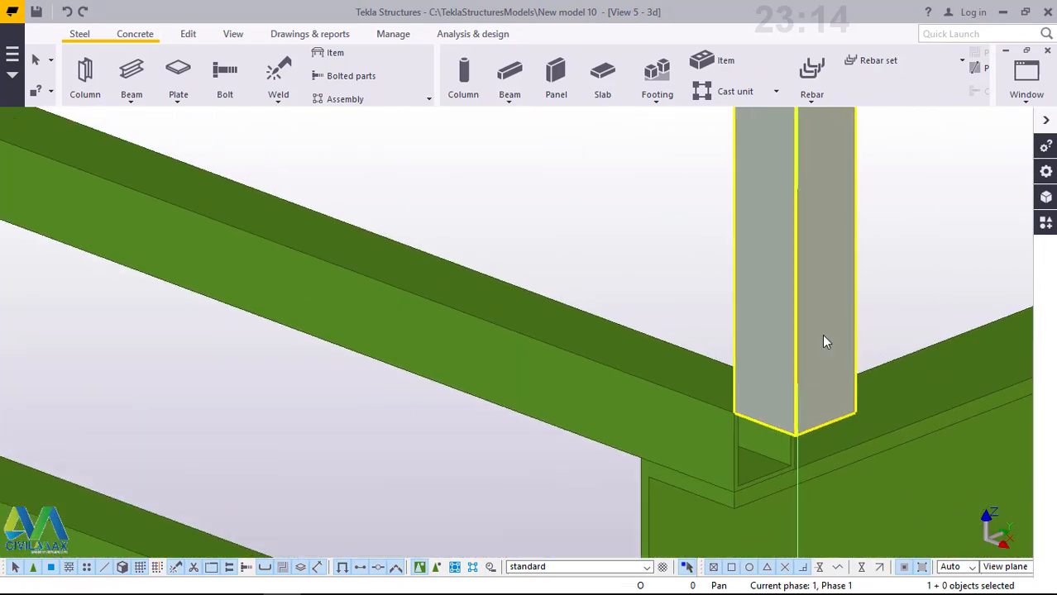
pyautogui.scroll(2, 825, 340)
pyautogui.rightClick(899, 196)
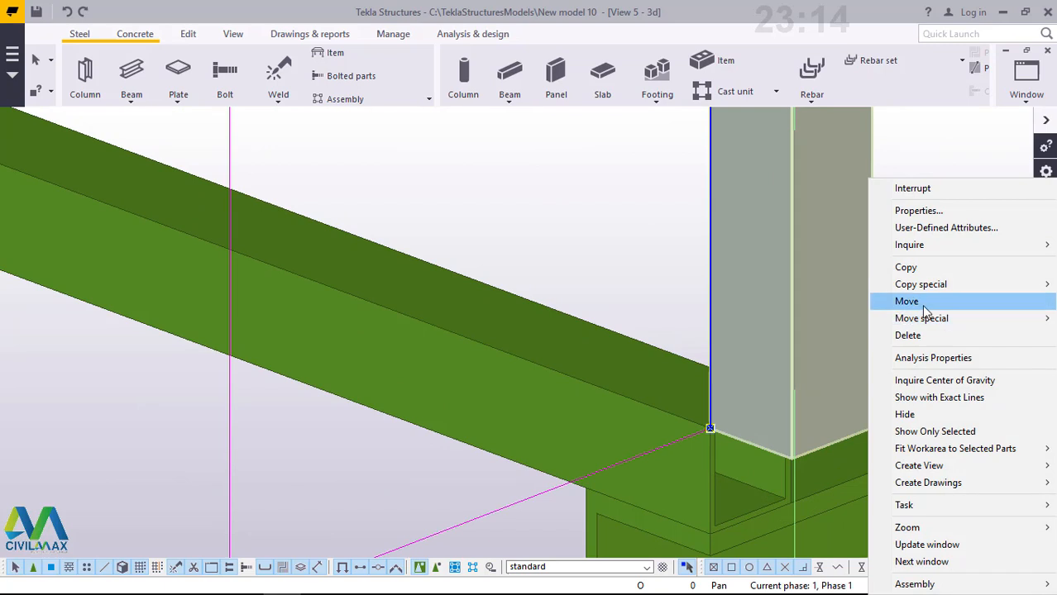
pyautogui.click(922, 303)
pyautogui.scroll(3, 785, 459)
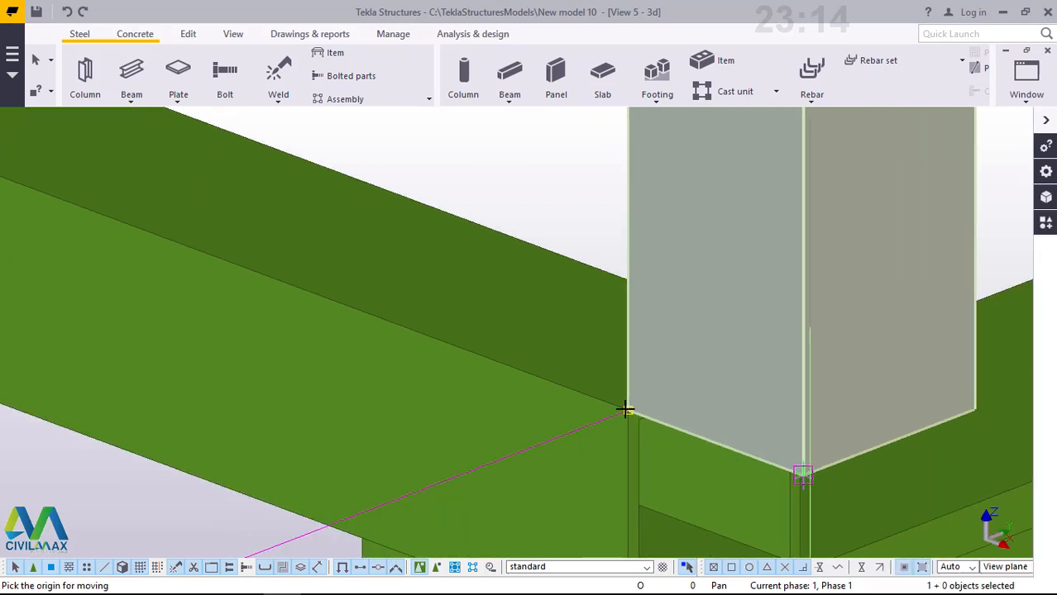
pyautogui.click(627, 410)
pyautogui.click(651, 392)
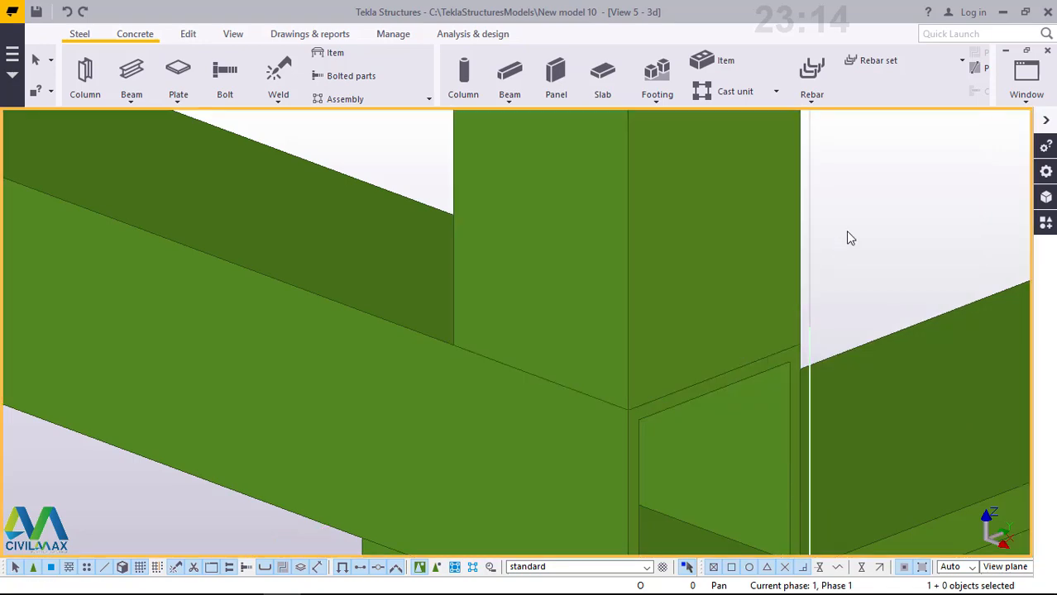
# Set a view rotation point near the base of the second-to-last post and examine the row of posts along the frame
pyautogui.scroll(-10, 726, 392)
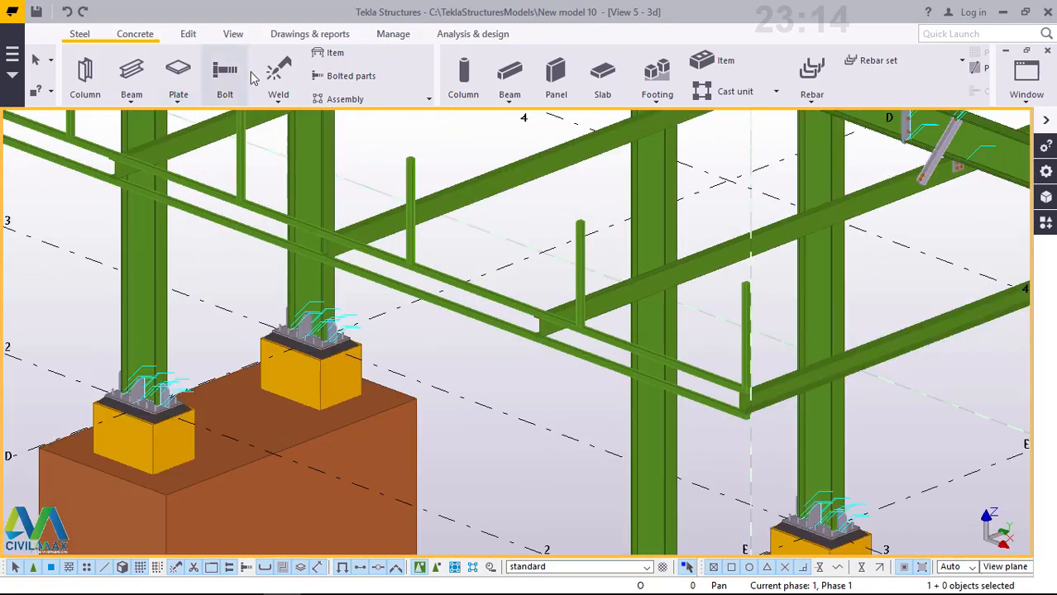
pyautogui.click(232, 35)
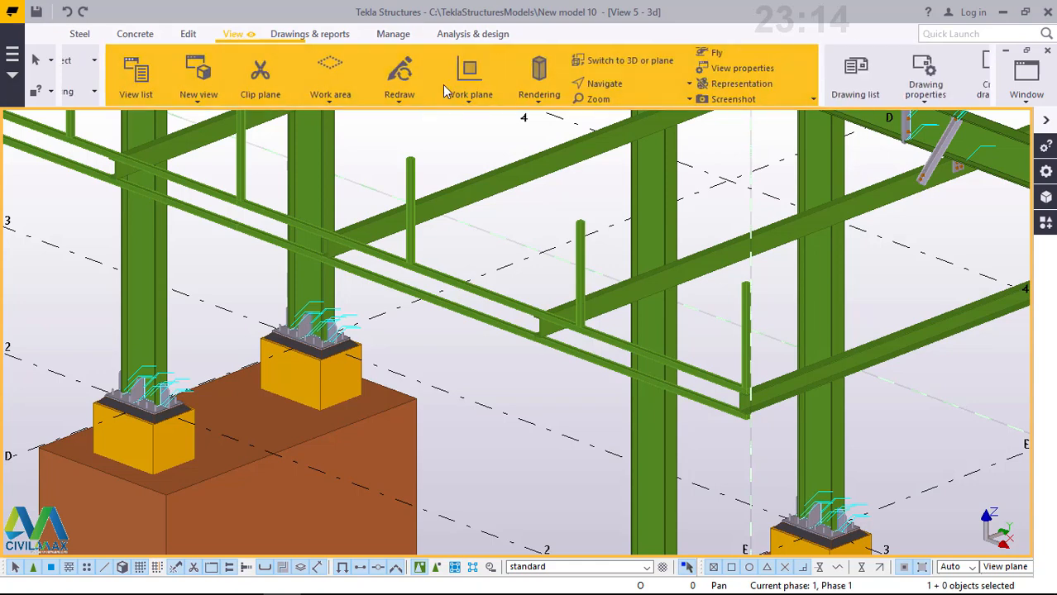
pyautogui.click(578, 88)
pyautogui.click(582, 107)
pyautogui.click(572, 327)
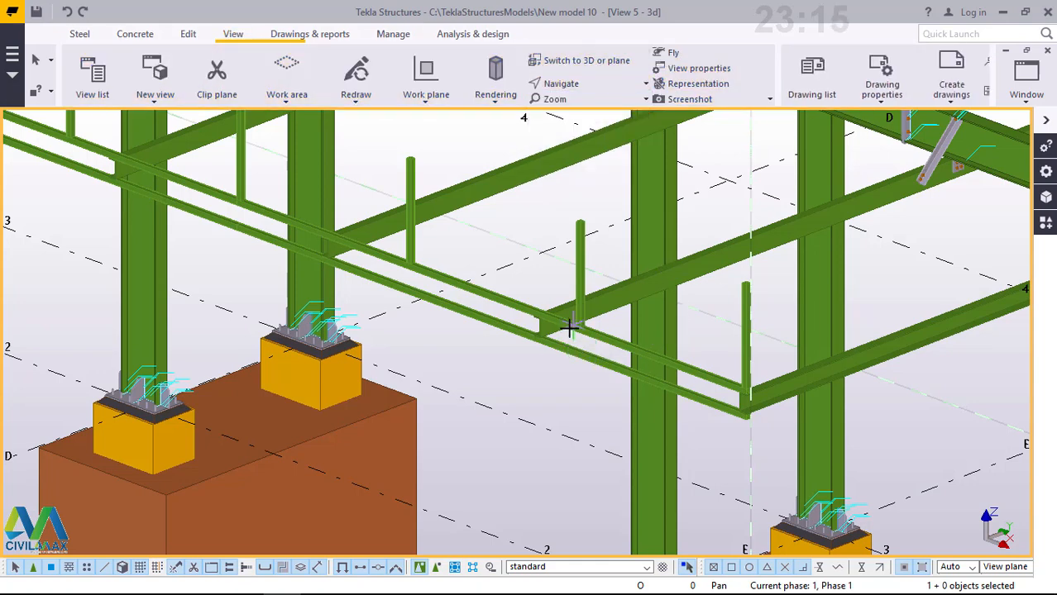
pyautogui.moveTo(676, 296); pyautogui.dragTo(577, 249)
pyautogui.keyDown('ctrl'); pyautogui.moveTo(576, 249); pyautogui.dragTo(665, 490, button='middle'); pyautogui.keyUp('ctrl')
pyautogui.scroll(-10, 679, 459)
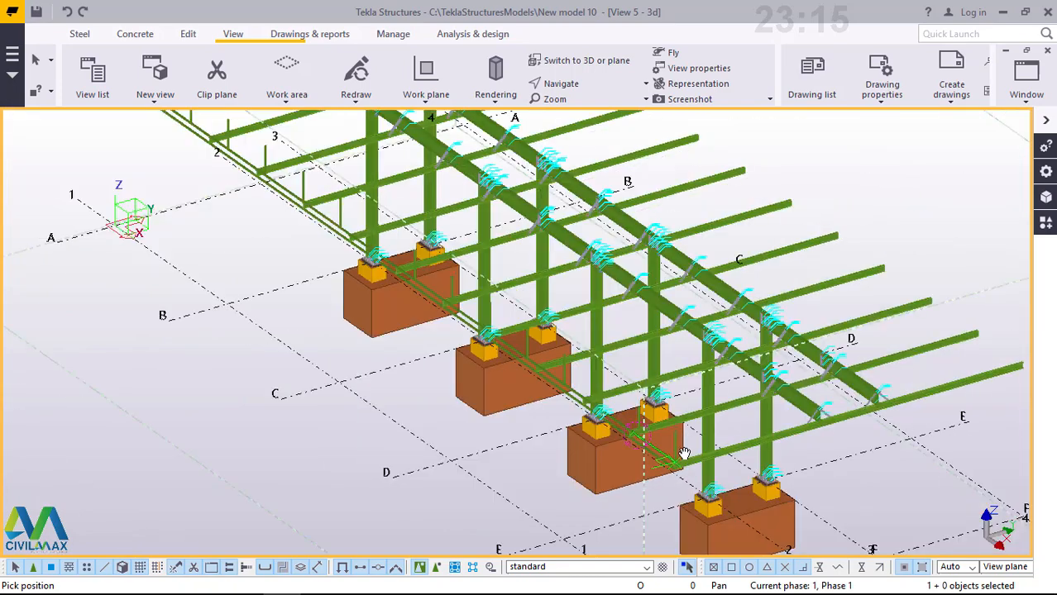
pyautogui.scroll(8, 364, 242)
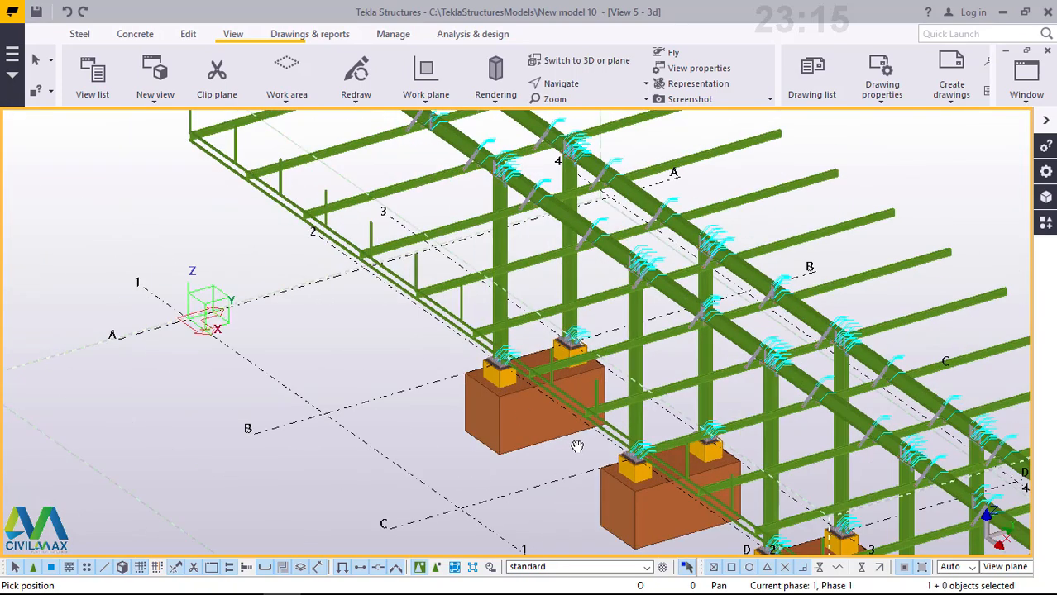
pyautogui.scroll(-5, 355, 248)
pyautogui.scroll(2, 294, 219)
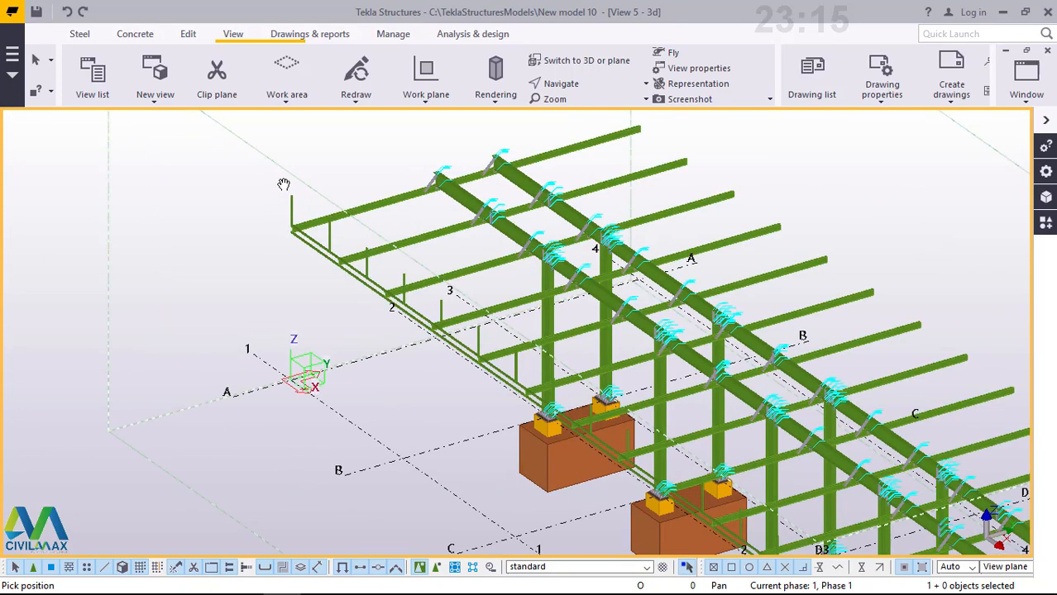
# Copy the first top hollow section beam from its lower outer corner to the top outer corner of the first post, and end the command
pyautogui.scroll(4, 284, 183)
pyautogui.scroll(2, 339, 298)
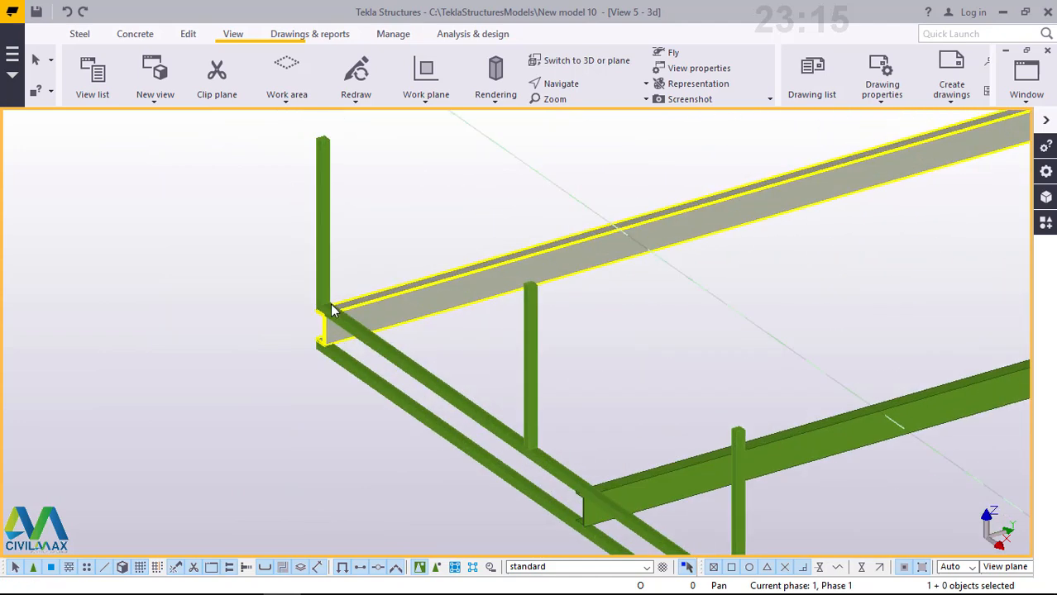
pyautogui.scroll(3, 335, 310)
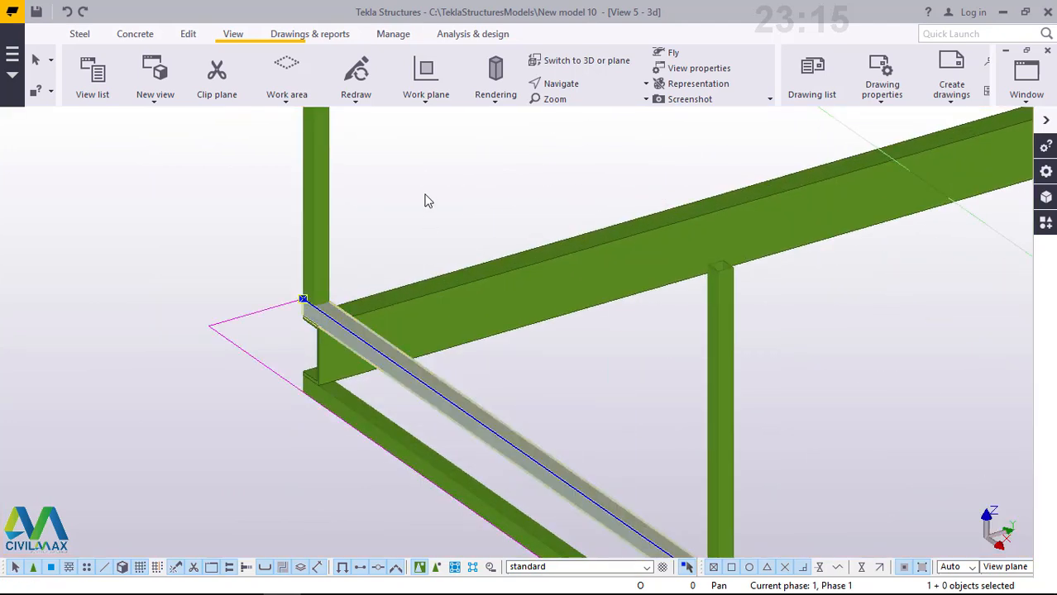
pyautogui.rightClick(425, 198)
pyautogui.click(479, 269)
pyautogui.scroll(2, 301, 305)
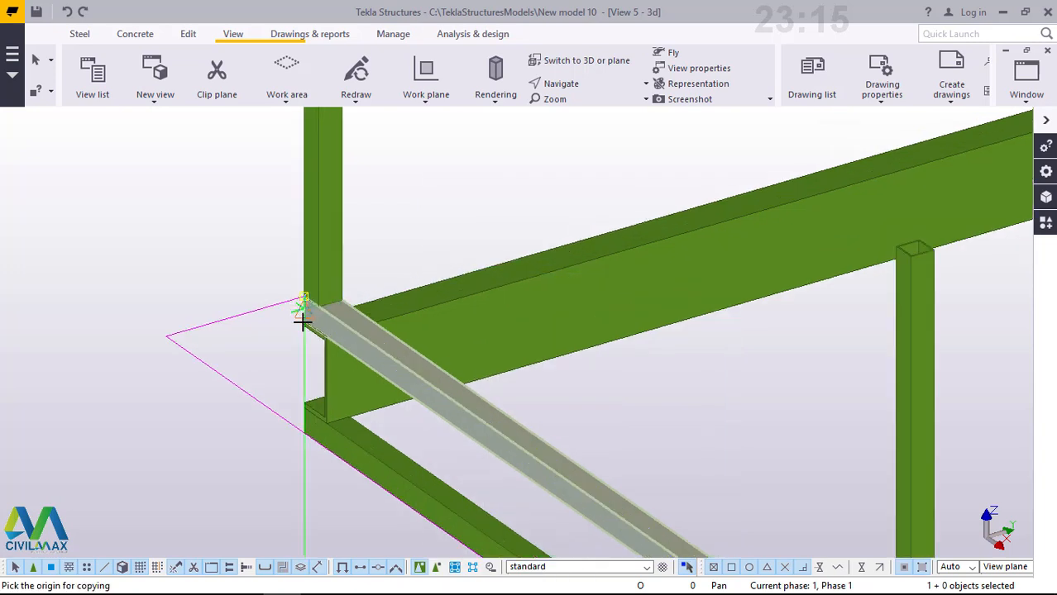
pyautogui.scroll(2, 302, 323)
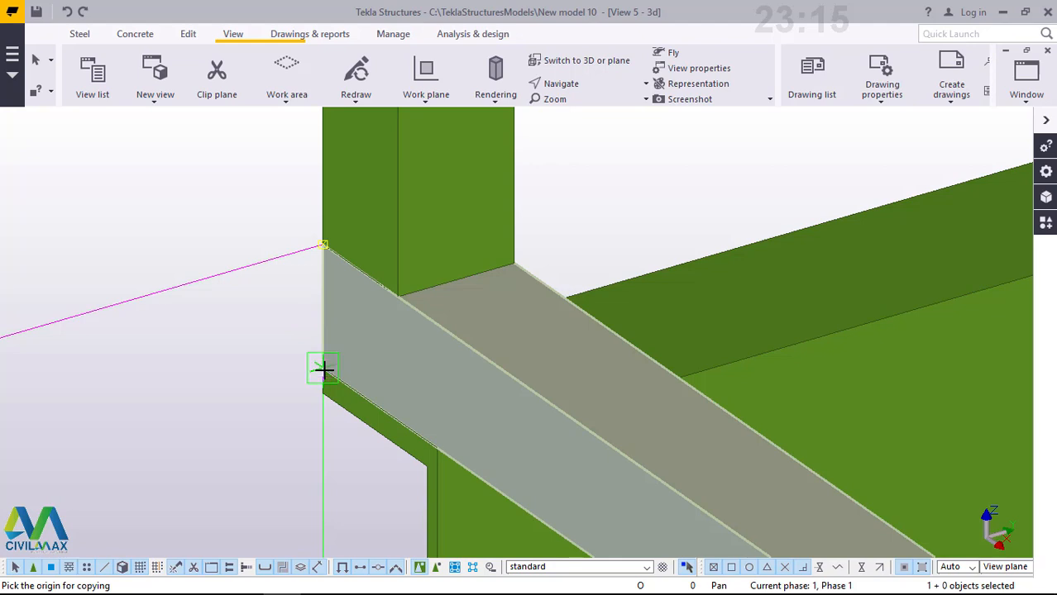
pyautogui.click(481, 435)
pyautogui.scroll(-6, 481, 434)
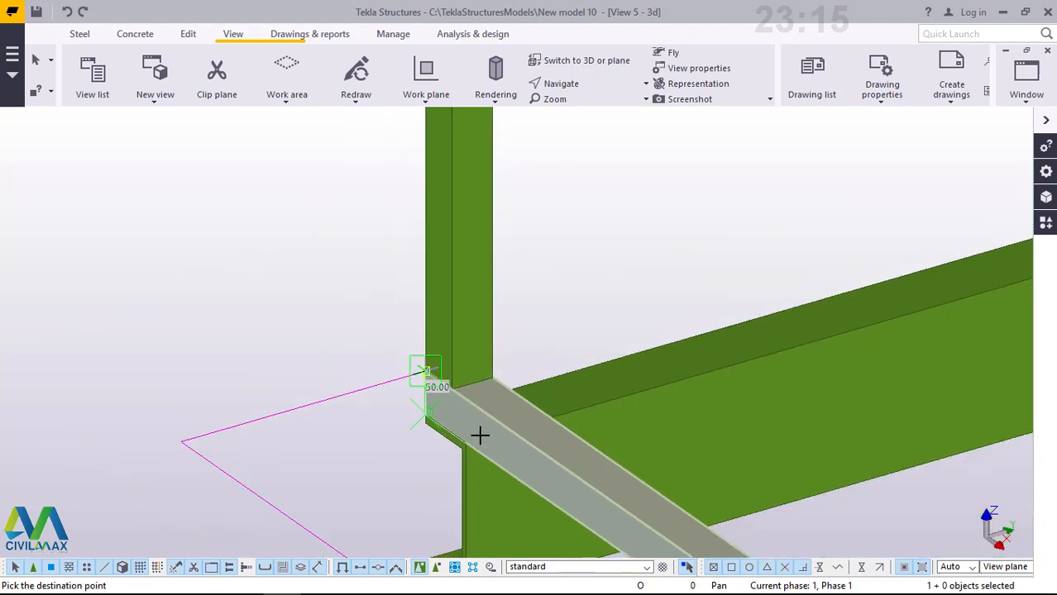
pyautogui.scroll(5, 462, 203)
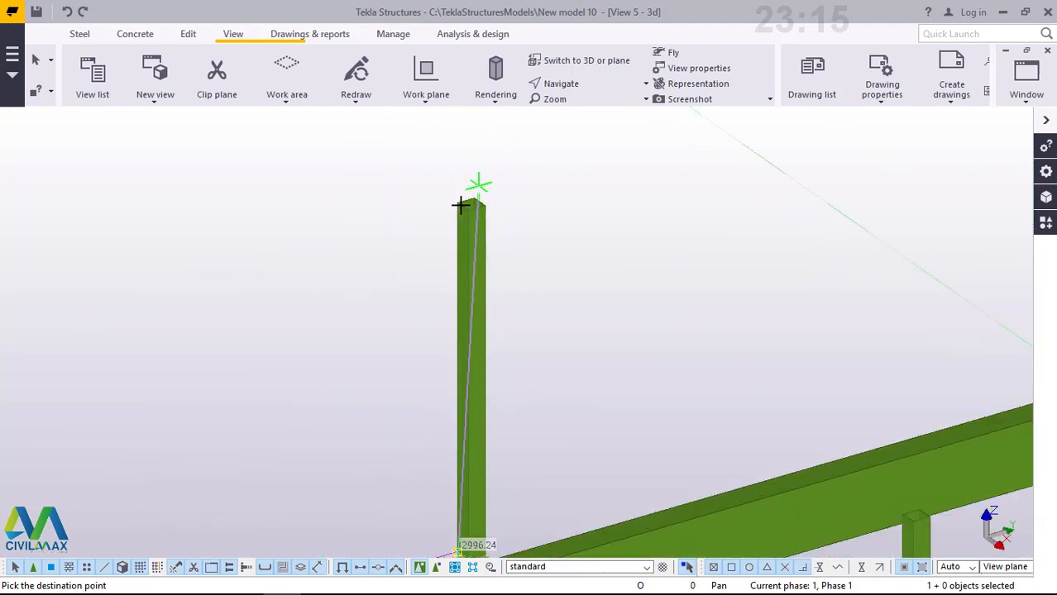
pyautogui.scroll(3, 459, 203)
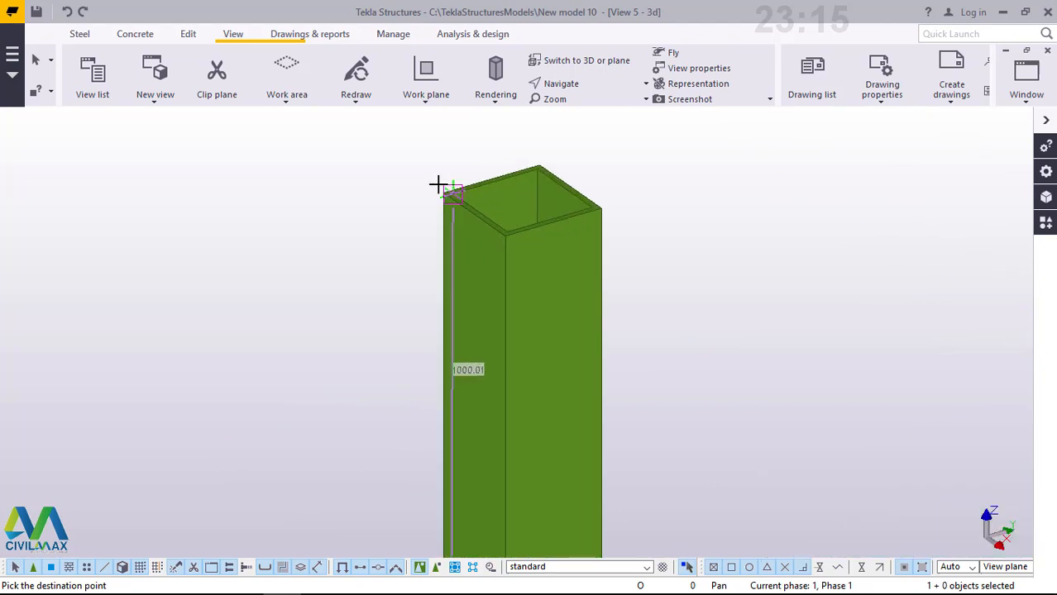
pyautogui.scroll(2, 436, 186)
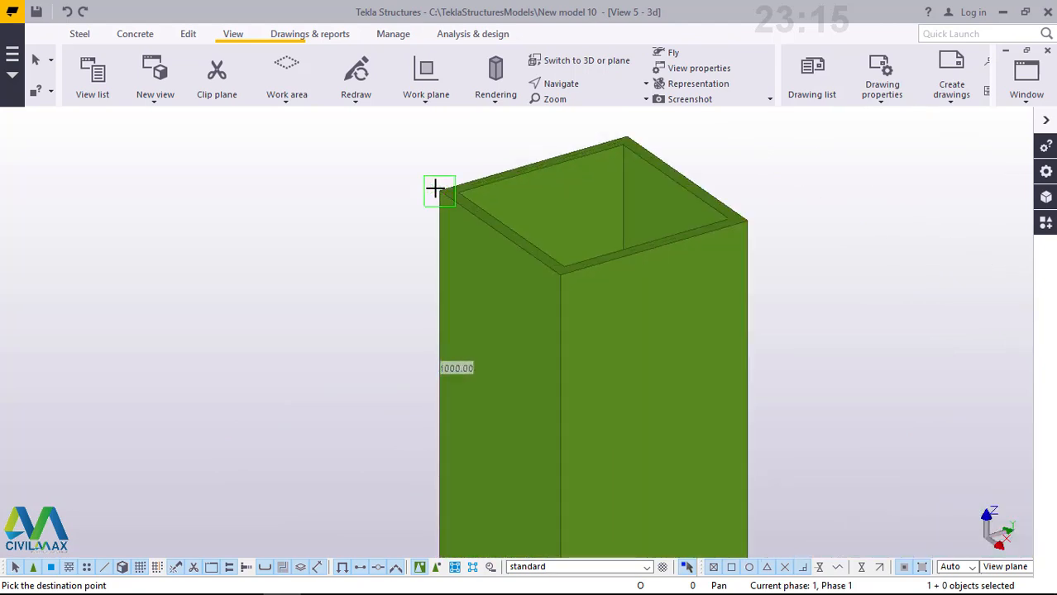
pyautogui.scroll(2, 434, 189)
pyautogui.rightClick(304, 214)
pyautogui.press('Escape')
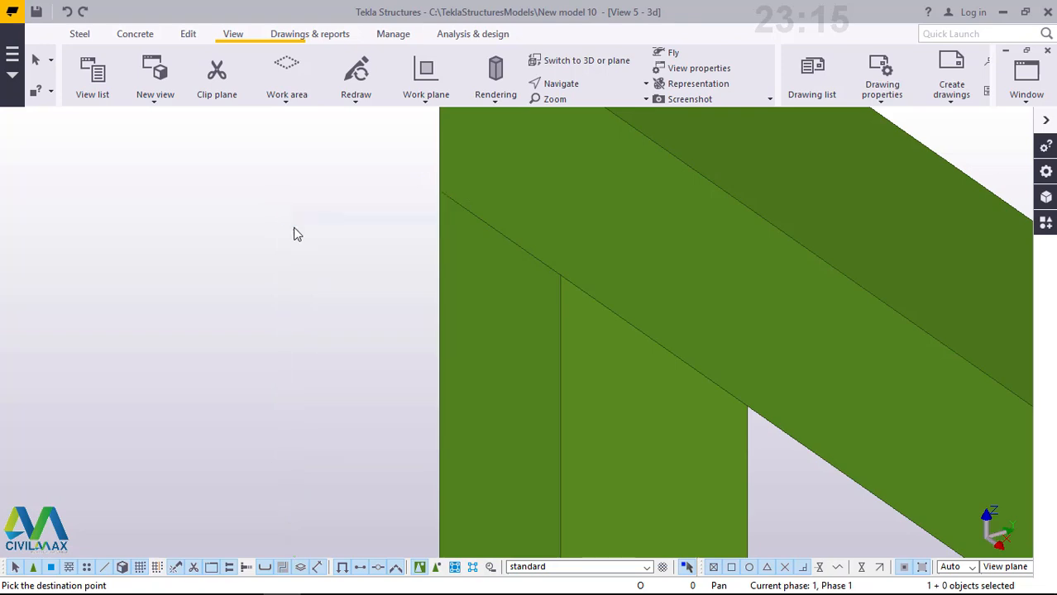
# Copy the rail beam on top of the posts linearly along the frame with dX 6000, and end the command
pyautogui.scroll(-5, 302, 233)
pyautogui.scroll(-5, 317, 222)
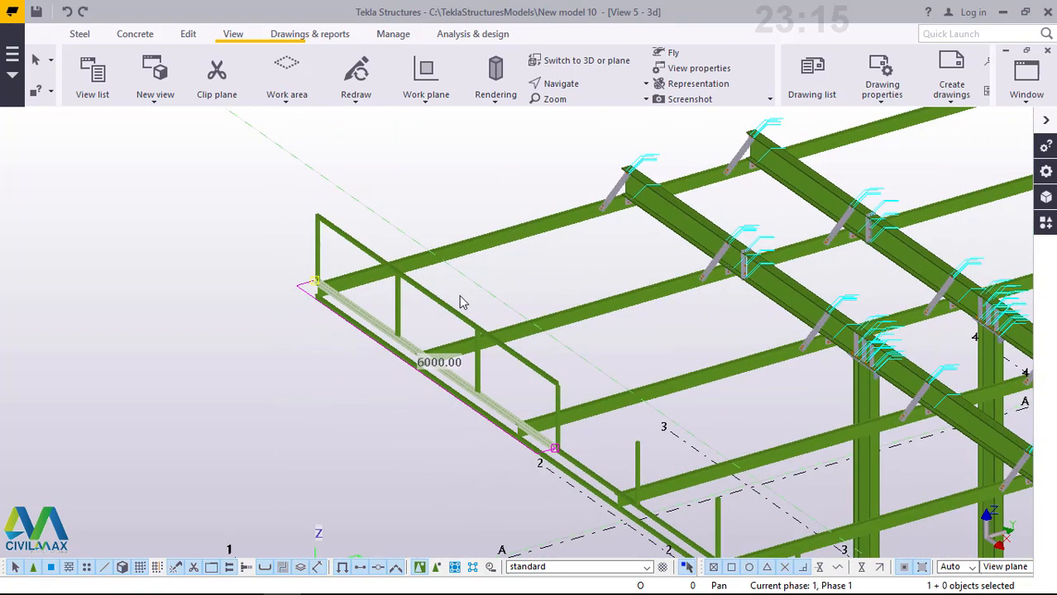
pyautogui.scroll(3, 465, 171)
pyautogui.scroll(2, 290, 222)
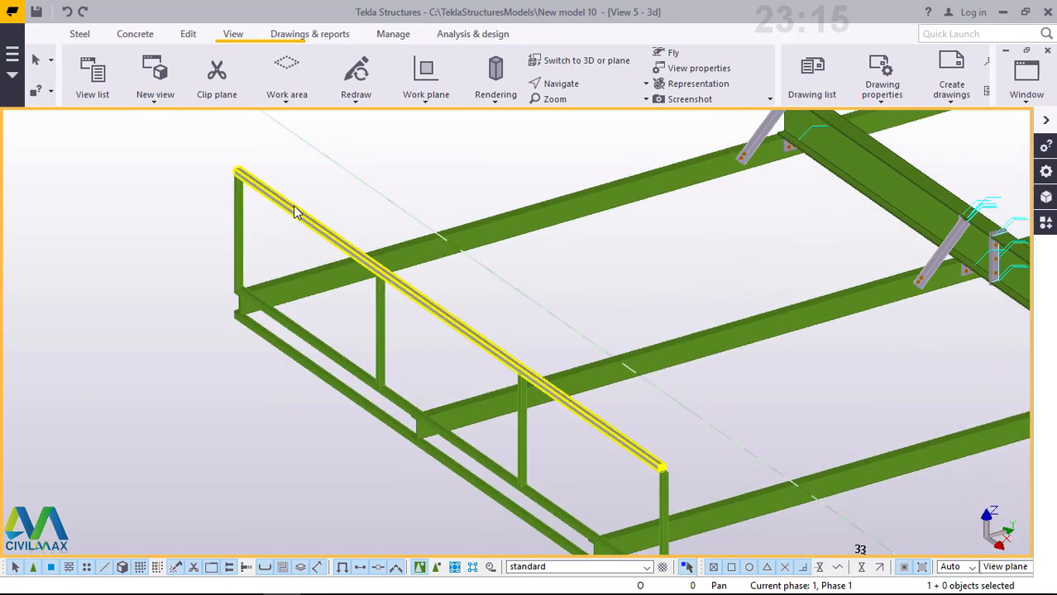
pyautogui.click(296, 212)
pyautogui.rightClick(467, 161)
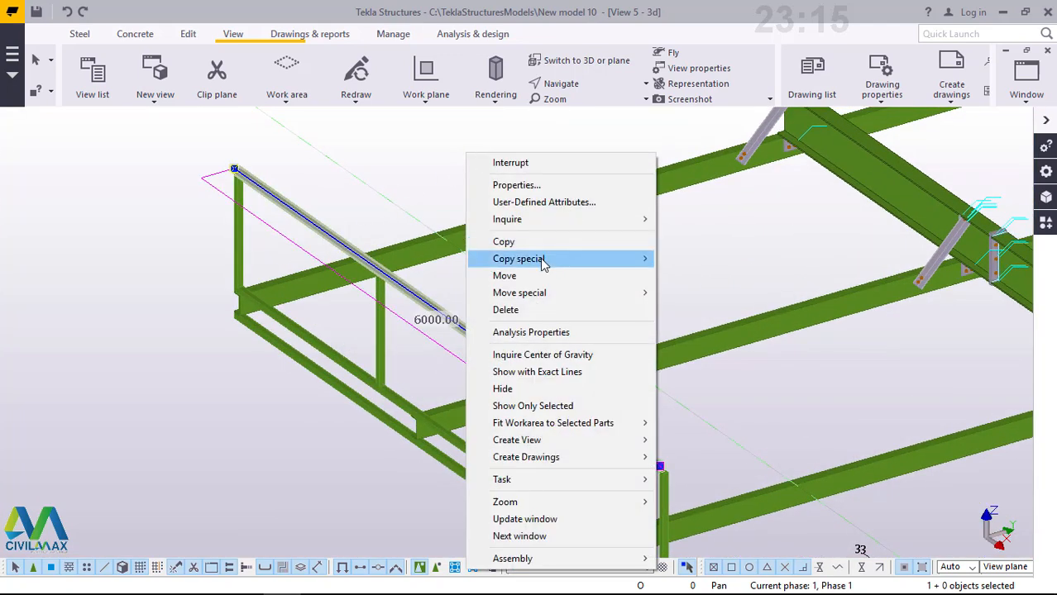
pyautogui.moveTo(544, 263)
pyautogui.click(694, 263)
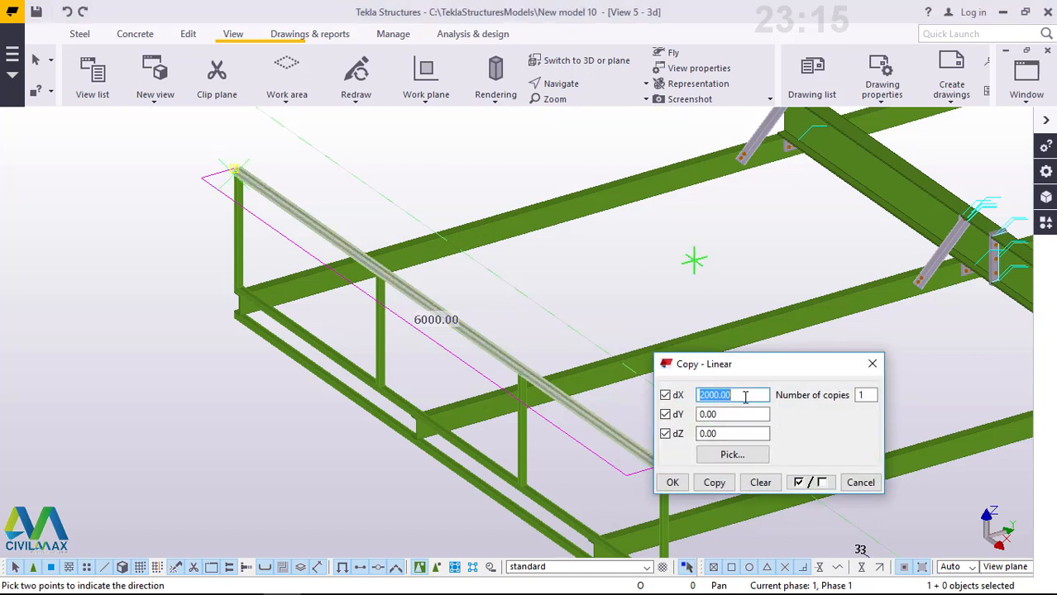
pyautogui.write('6000')
pyautogui.click(860, 395)
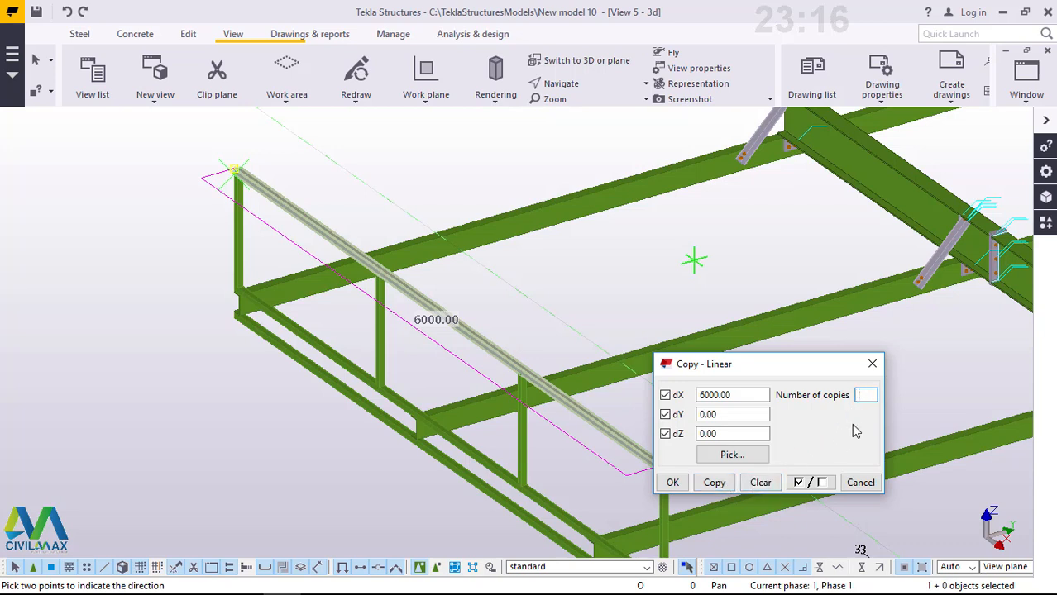
pyautogui.click(713, 482)
pyautogui.click(673, 483)
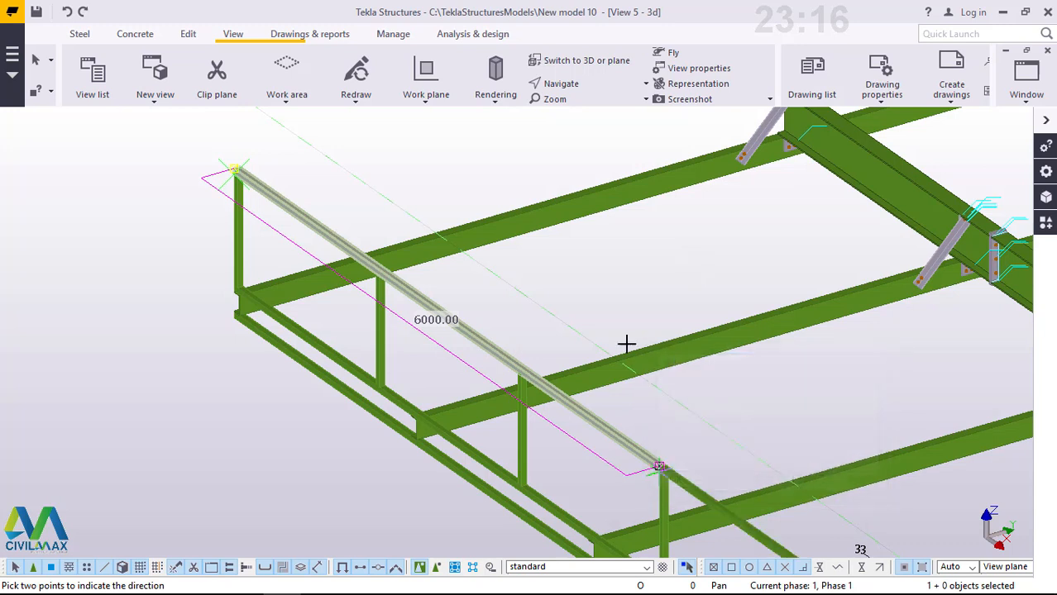
pyautogui.rightClick(585, 269)
pyautogui.click(612, 280)
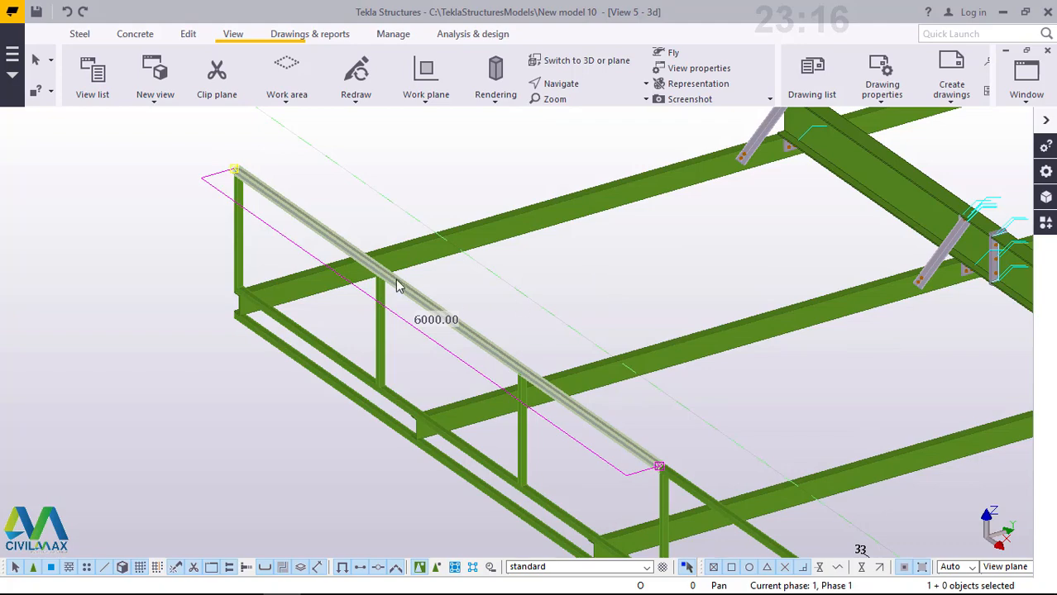
# Examine the rail beams on top of the posts along the whole frame, ending at the first post
pyautogui.scroll(-8, 397, 286)
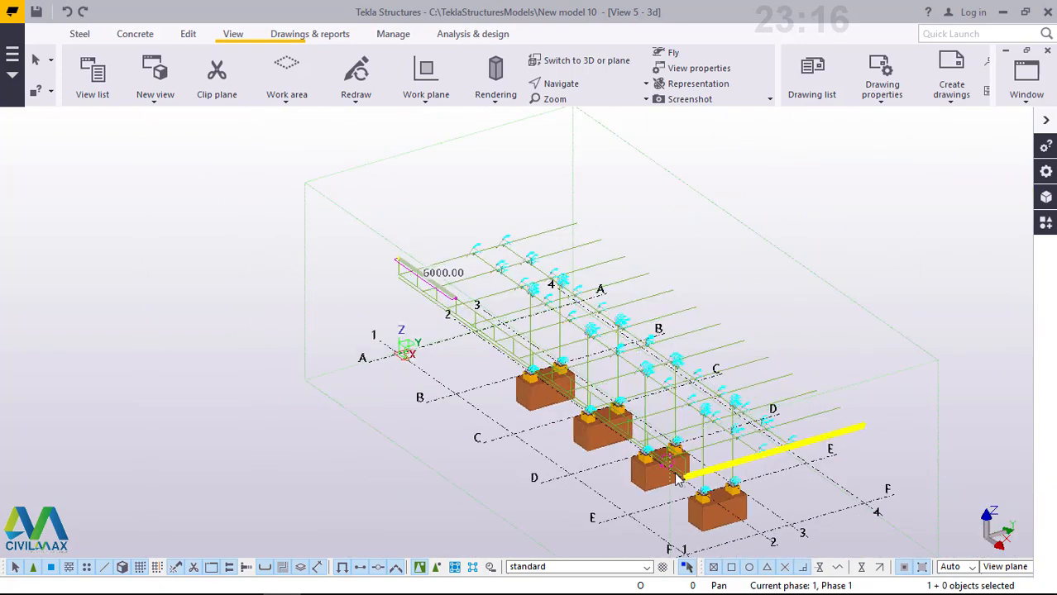
pyautogui.scroll(2, 672, 472)
pyautogui.scroll(8, 672, 469)
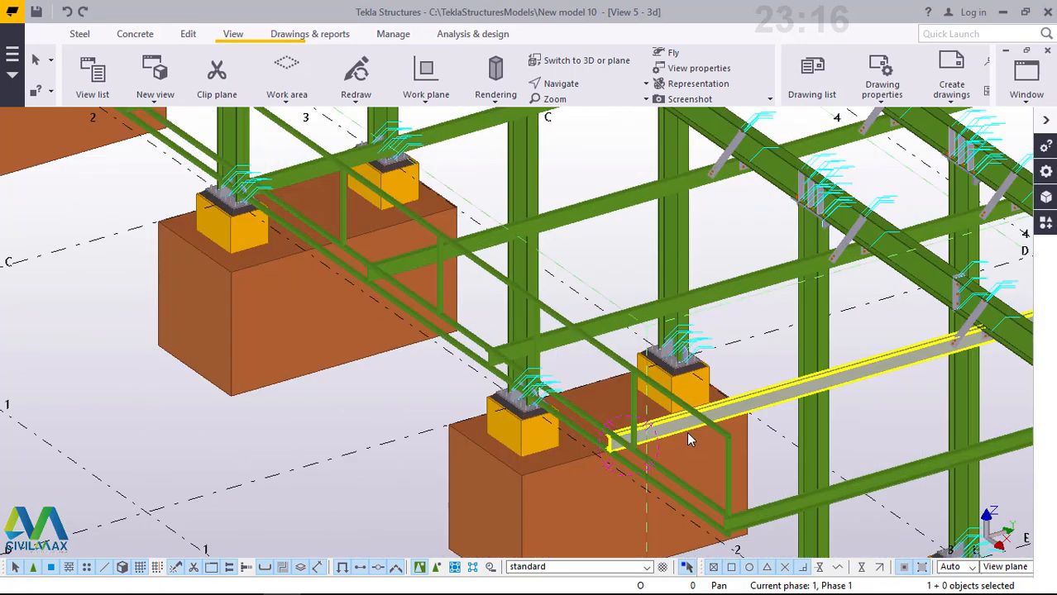
pyautogui.scroll(-7, 798, 476)
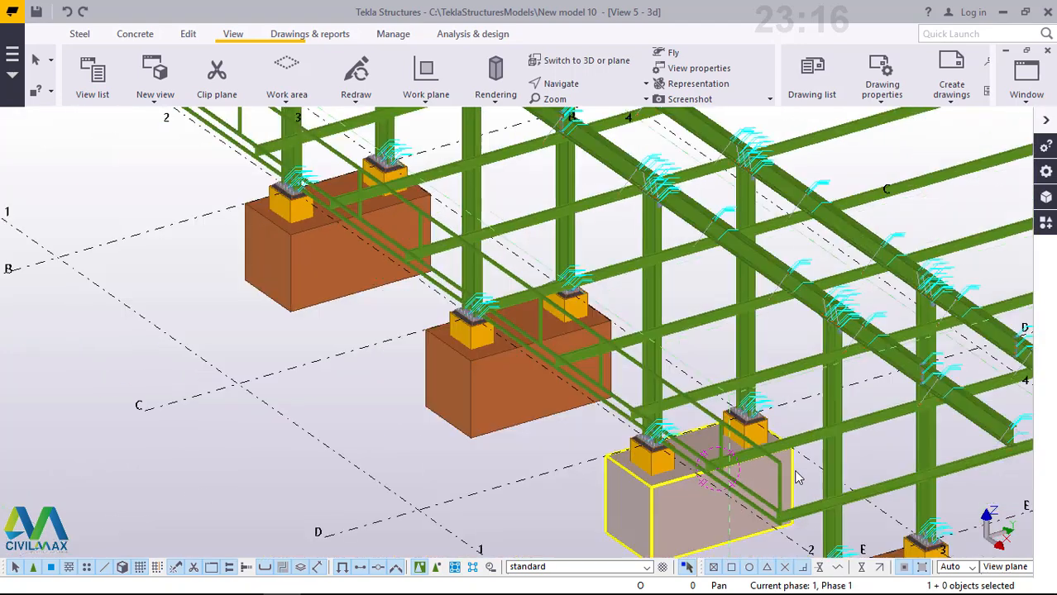
pyautogui.scroll(-3, 798, 476)
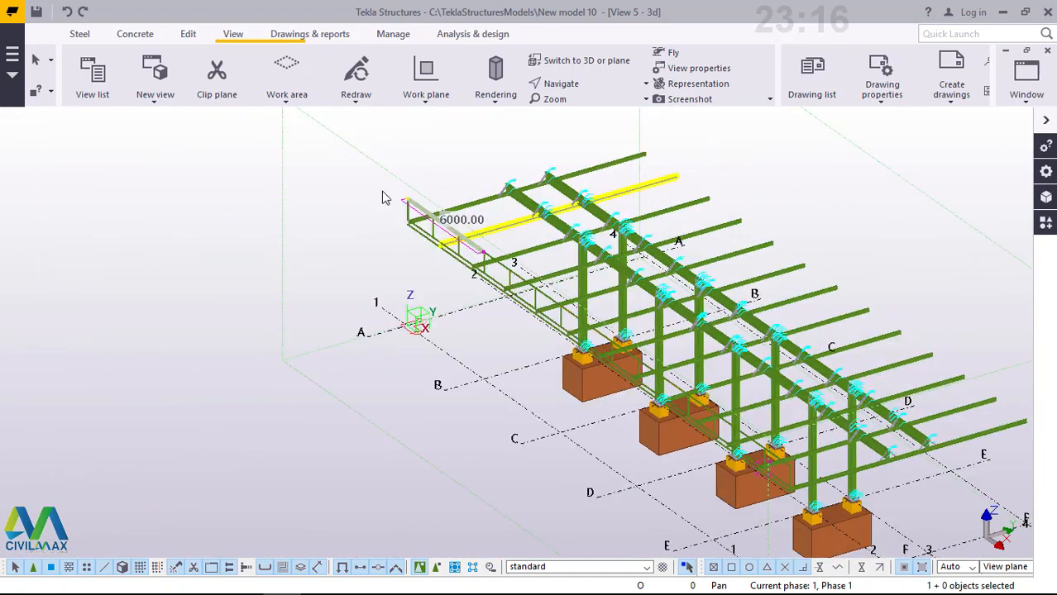
pyautogui.scroll(5, 395, 198)
pyautogui.scroll(5, 400, 198)
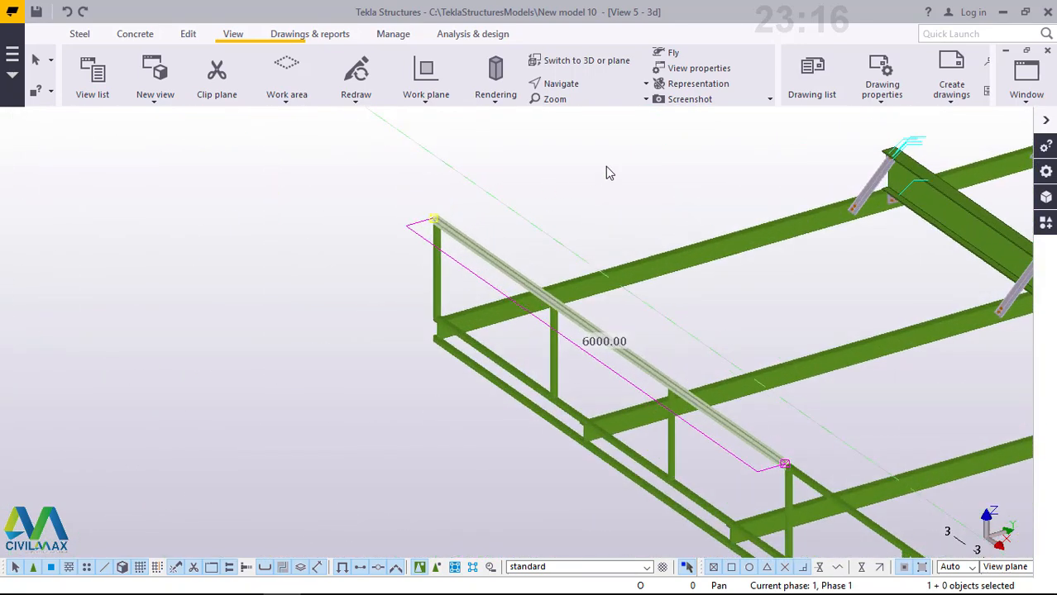
pyautogui.scroll(5, 442, 223)
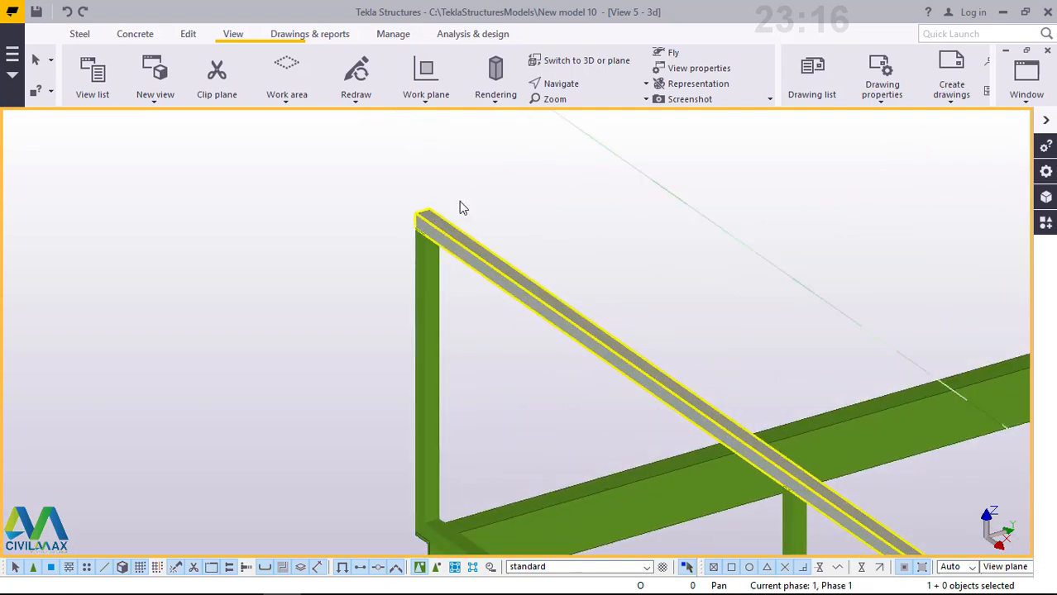
# Set a view rotation point where the rail beam meets the top of the first post and orbit to view its underside
pyautogui.click(580, 89)
pyautogui.click(573, 121)
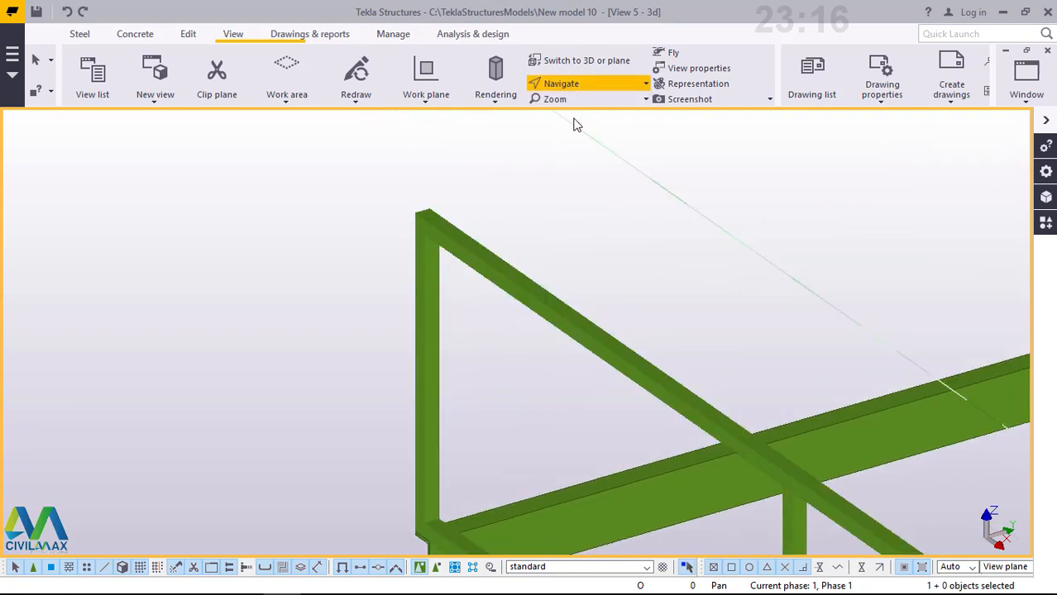
pyautogui.click(440, 248)
pyautogui.keyDown('ctrl'); pyautogui.moveTo(440, 248); pyautogui.dragTo(376, 210, button='middle'); pyautogui.keyUp('ctrl')
pyautogui.rightClick(376, 212)
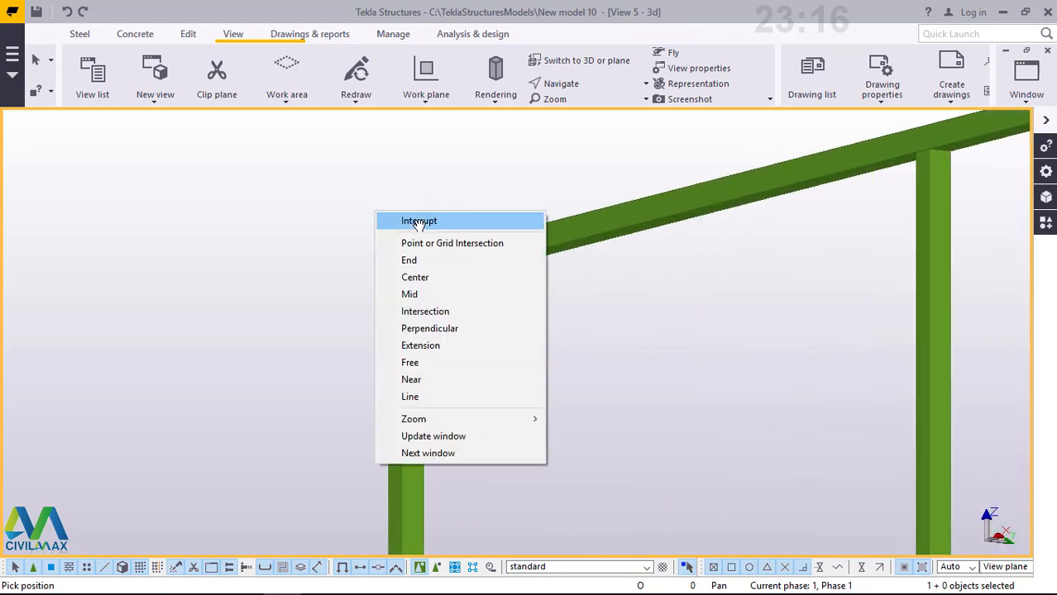
pyautogui.click(419, 223)
pyautogui.keyDown('ctrl'); pyautogui.moveTo(415, 239); pyautogui.dragTo(422, 258, button='middle'); pyautogui.keyUp('ctrl')
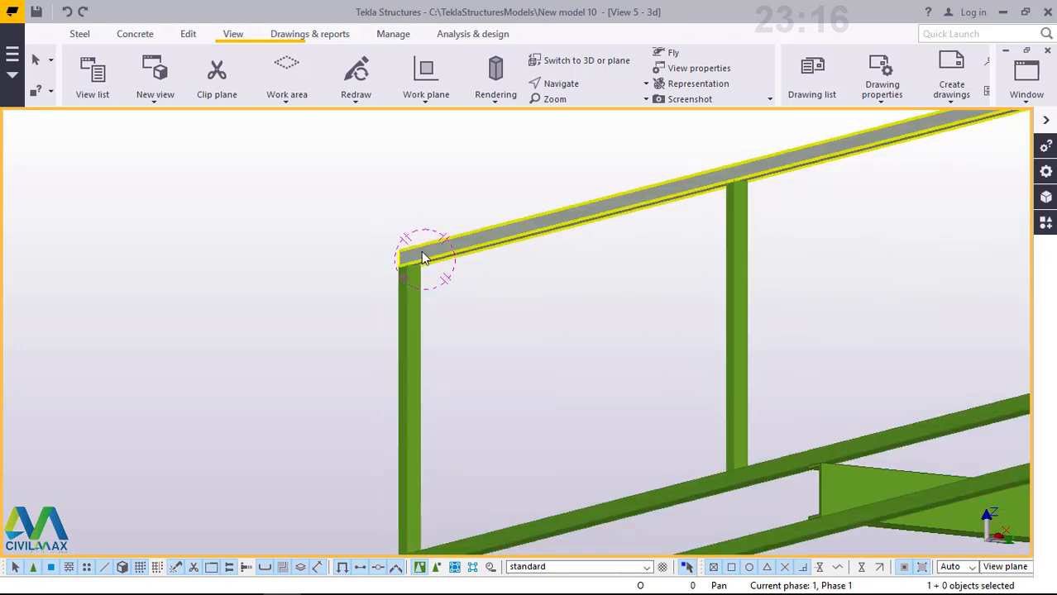
# Start a steel beam and set a view rotation point beneath the rail beam at the top of the second post
pyautogui.click(77, 35)
pyautogui.click(131, 101)
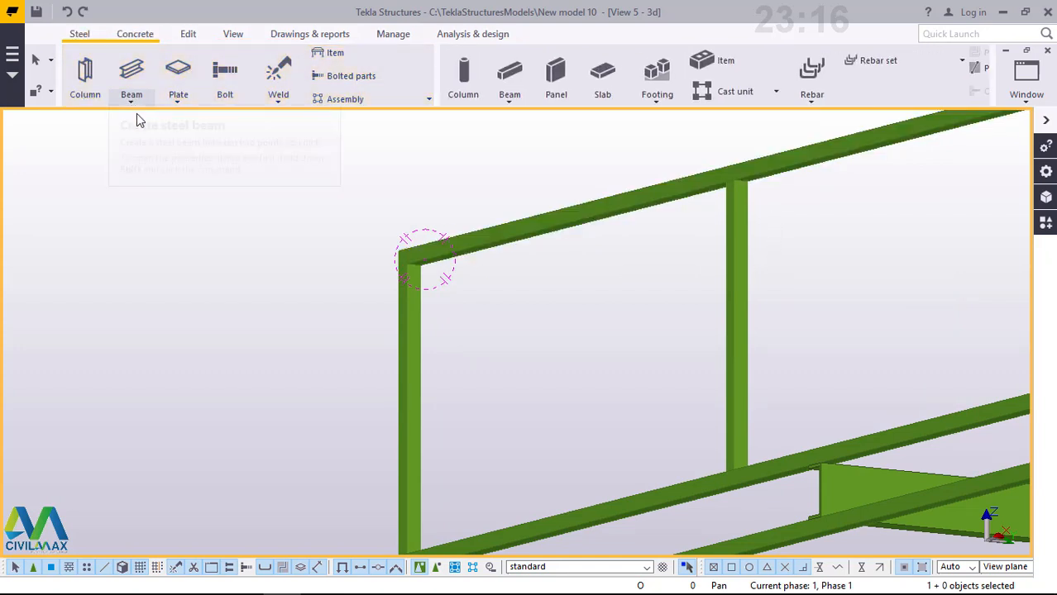
pyautogui.click(124, 120)
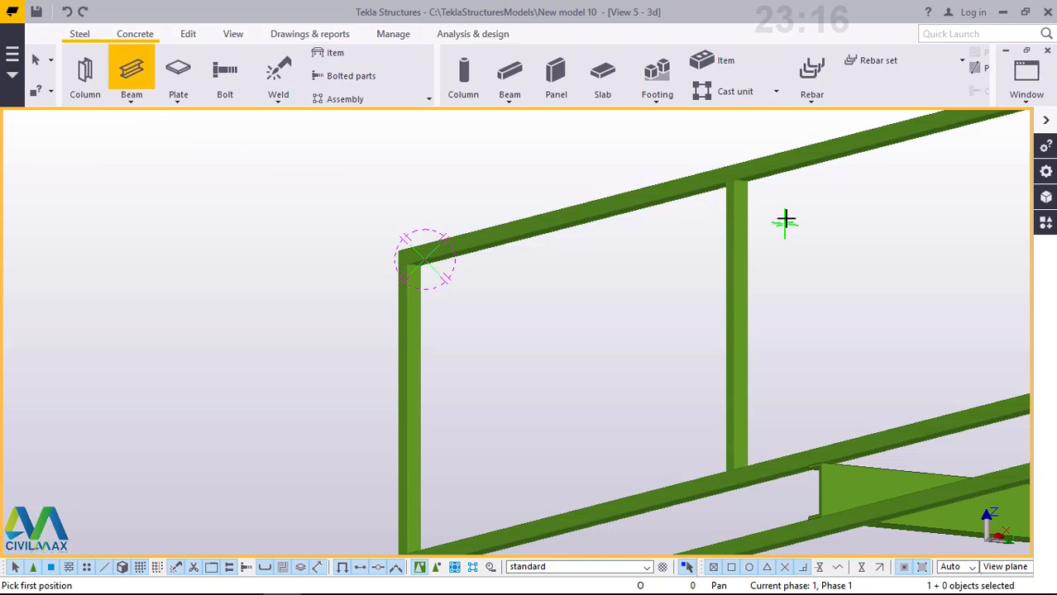
pyautogui.click(233, 37)
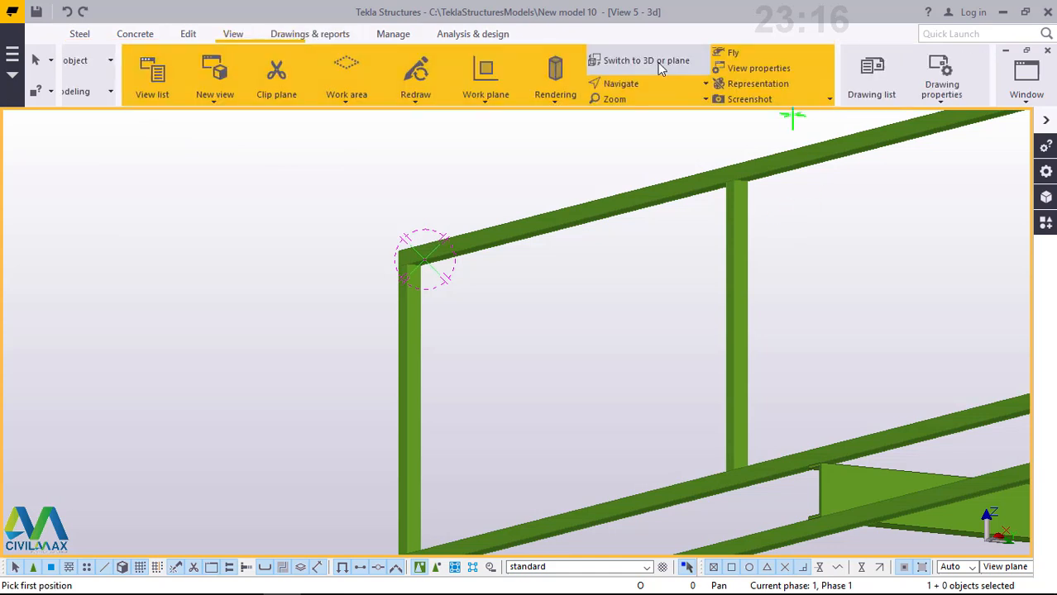
pyautogui.click(576, 85)
pyautogui.click(583, 138)
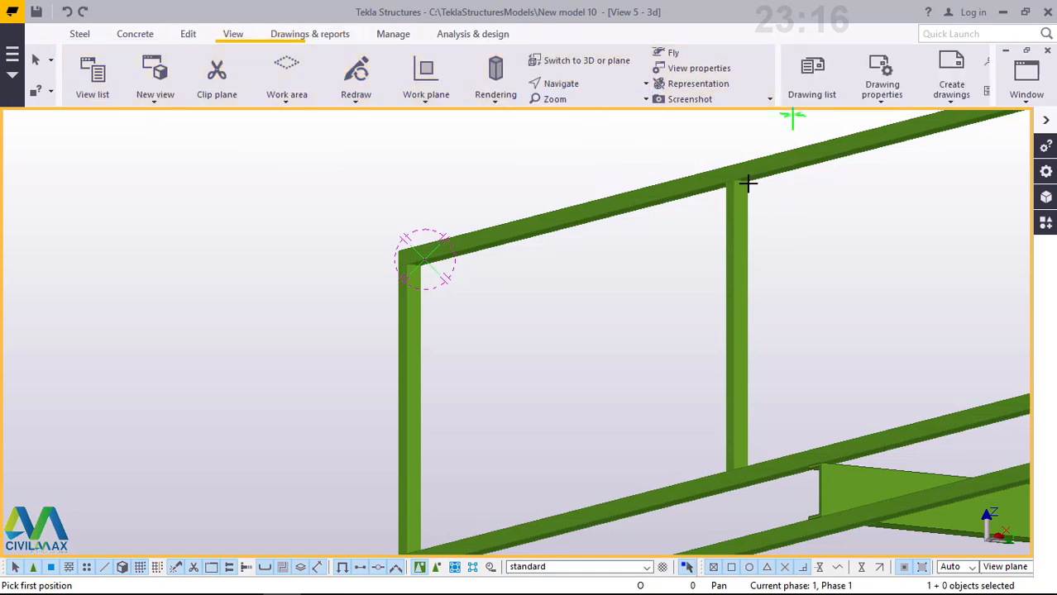
pyautogui.click(747, 184)
pyautogui.keyDown('ctrl'); pyautogui.moveTo(730, 193); pyautogui.dragTo(935, 215, button='middle'); pyautogui.keyUp('ctrl')
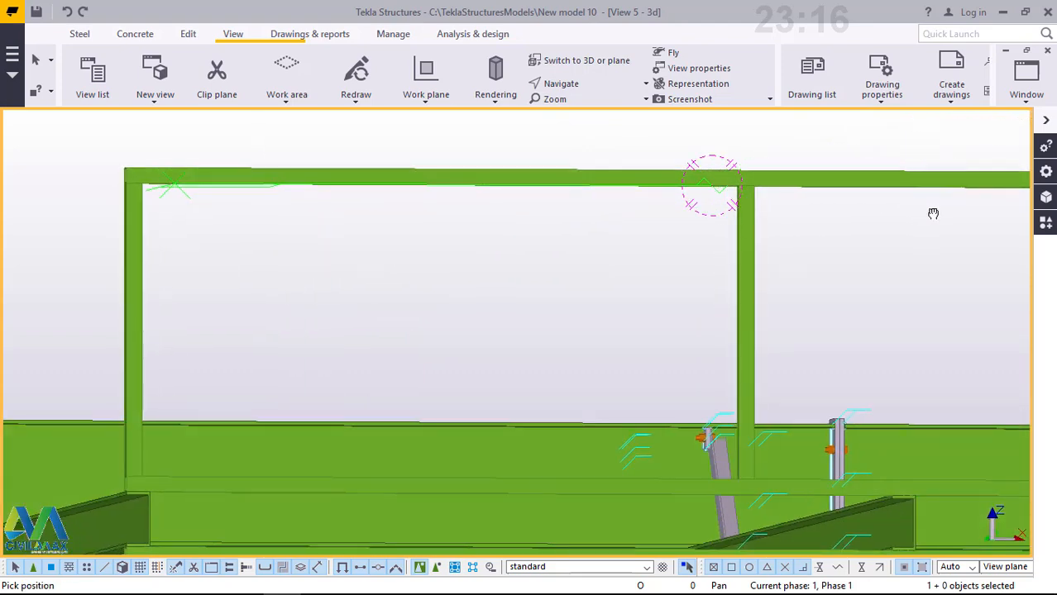
pyautogui.keyDown('ctrl'); pyautogui.moveTo(799, 201); pyautogui.dragTo(891, 169, button='middle'); pyautogui.keyUp('ctrl')
pyautogui.scroll(6, 704, 188)
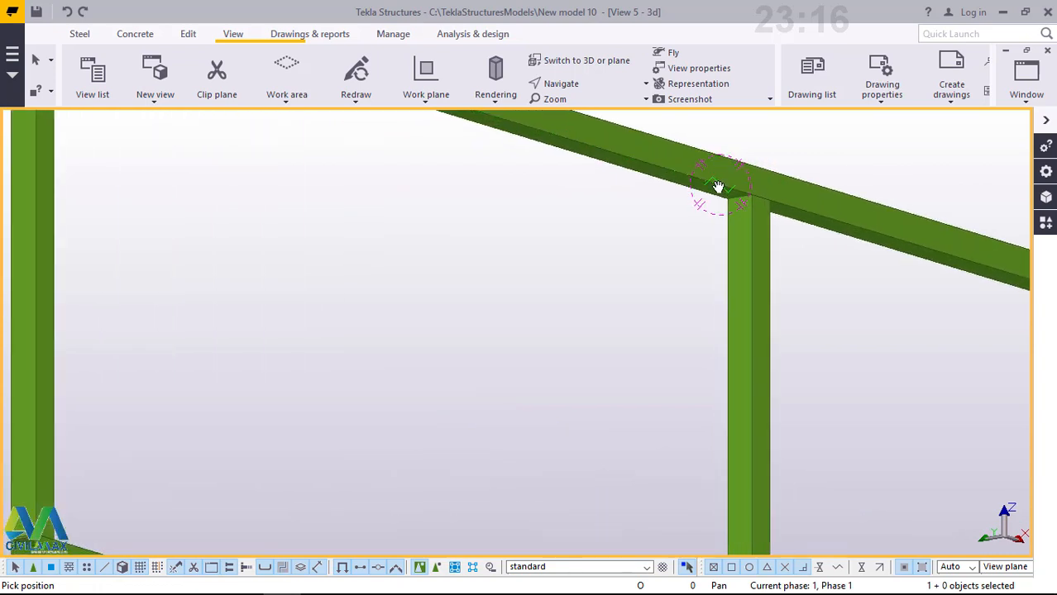
pyautogui.rightClick(565, 226)
pyautogui.click(602, 237)
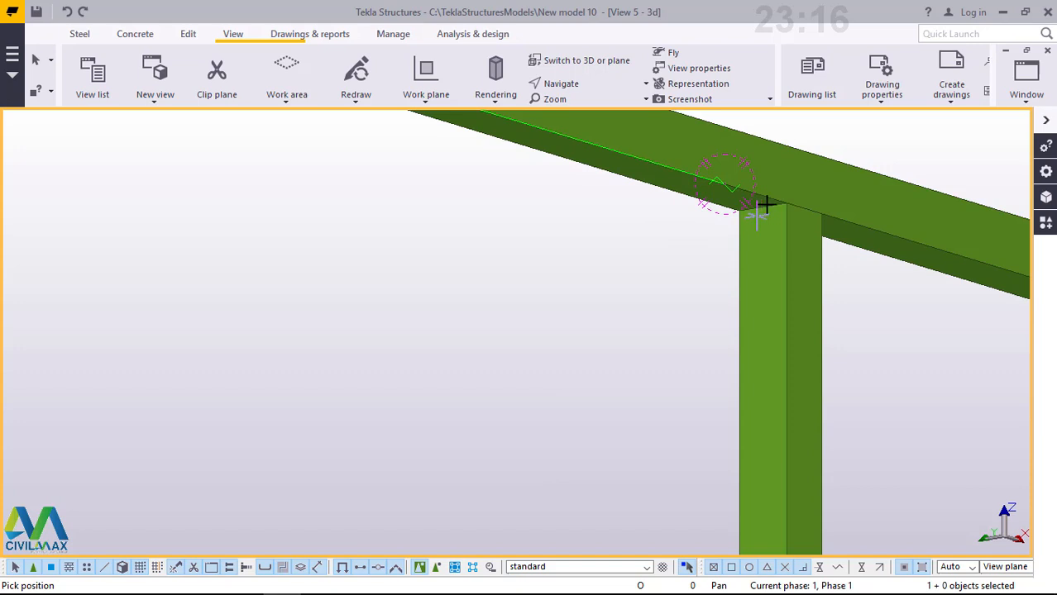
# Place the beam's start point at the midpoint of the second post's top edge on the side facing the first post
pyautogui.scroll(3, 765, 205)
pyautogui.scroll(3, 770, 201)
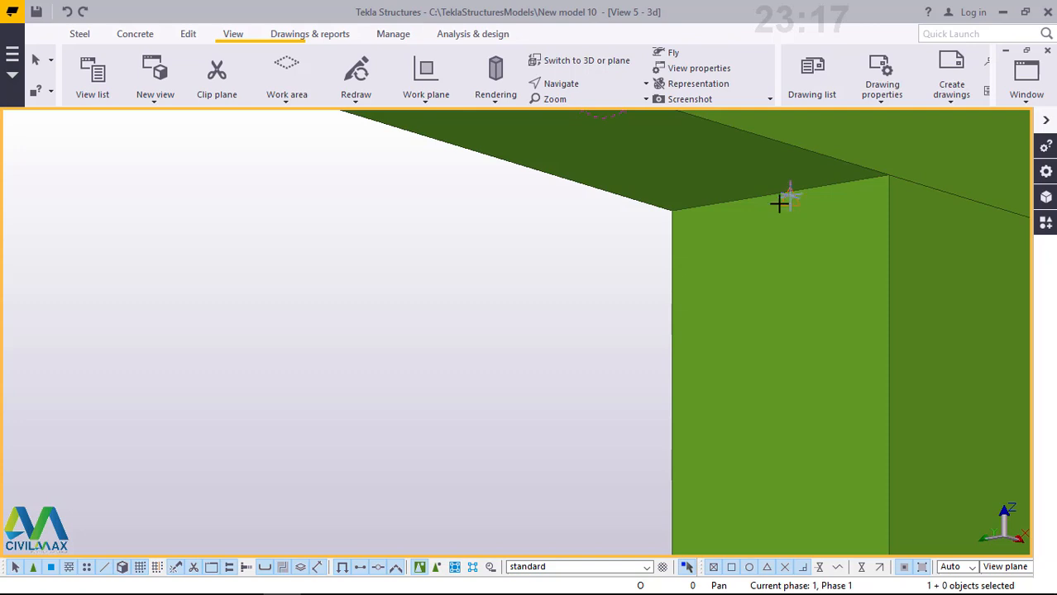
pyautogui.click(789, 194)
# Show the parts as transparent at the base of the first post to expose its hidden bottom edges
pyautogui.scroll(-3, 743, 259)
pyautogui.scroll(-5, 756, 267)
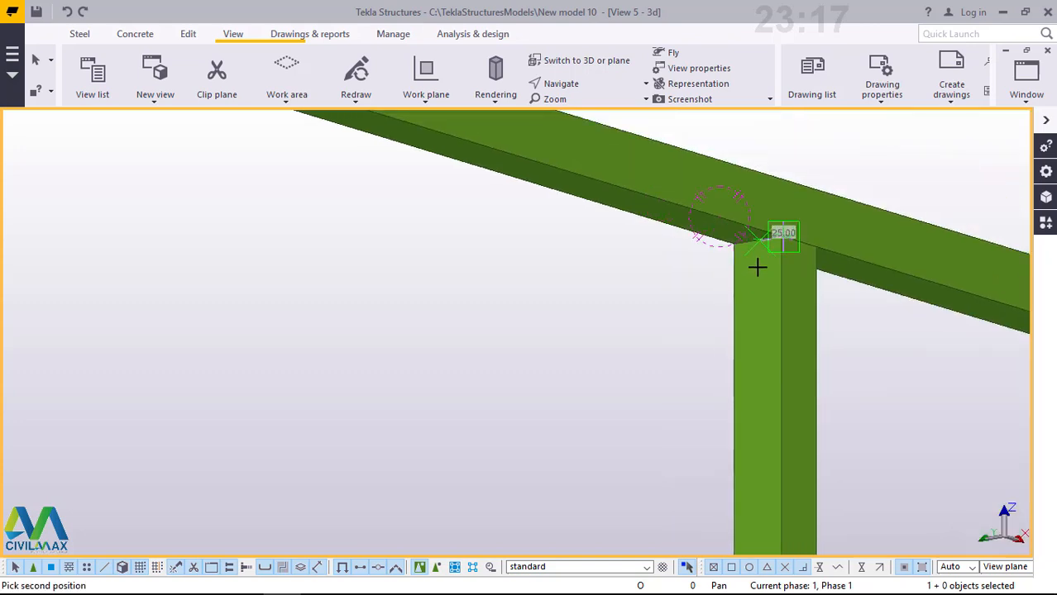
pyautogui.scroll(-4, 756, 267)
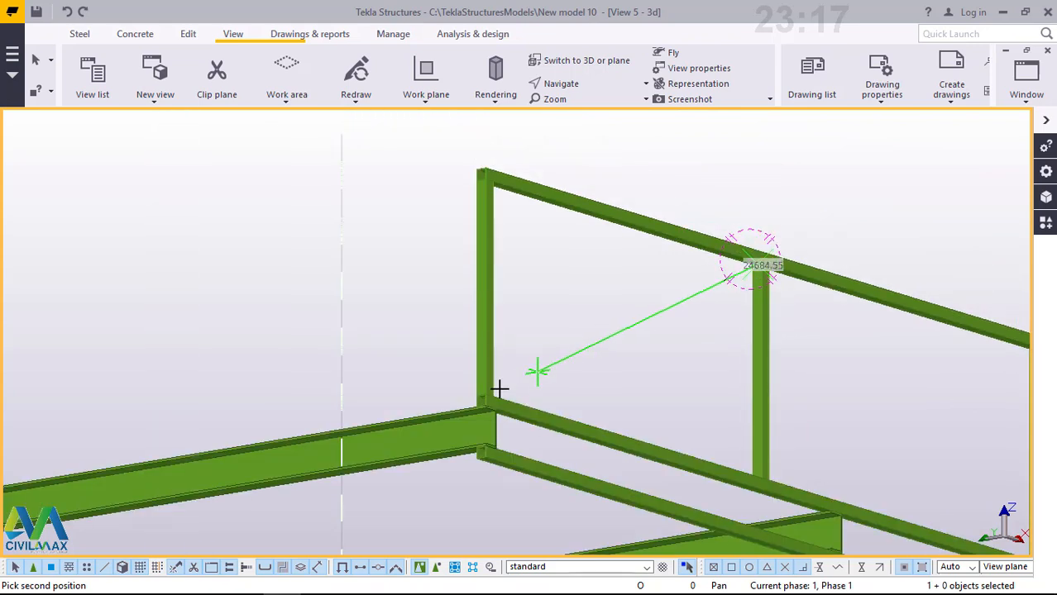
pyautogui.scroll(5, 480, 397)
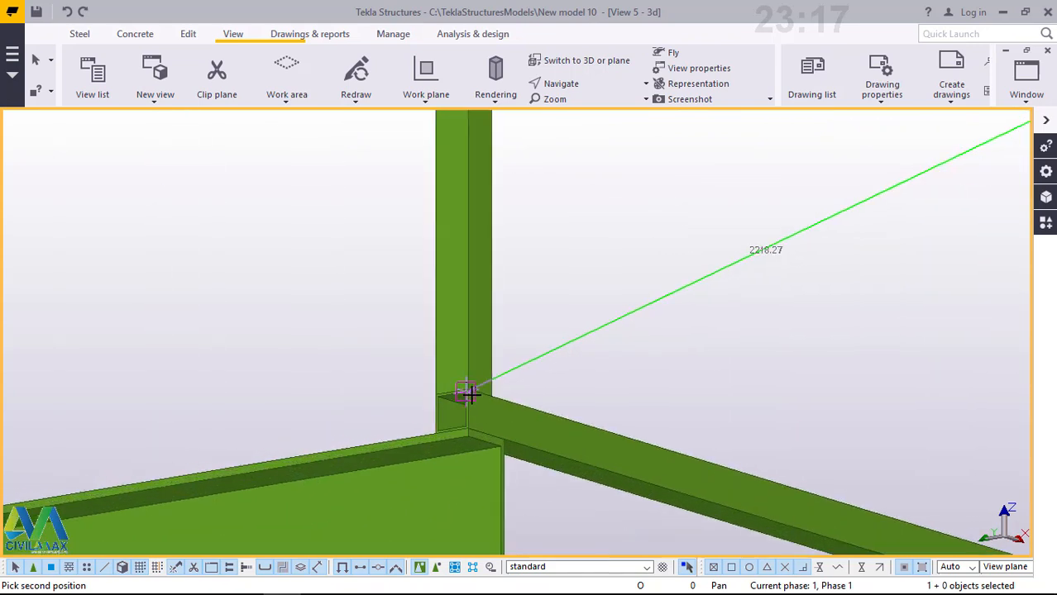
pyautogui.scroll(3, 460, 382)
pyautogui.scroll(1, 464, 376)
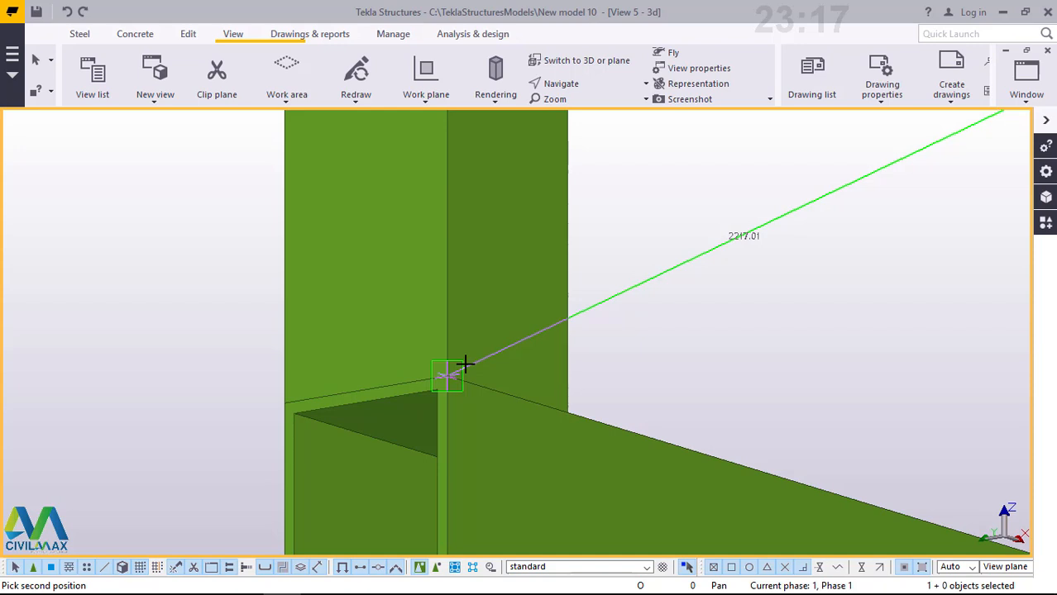
pyautogui.hotkey('ctrl', '2')
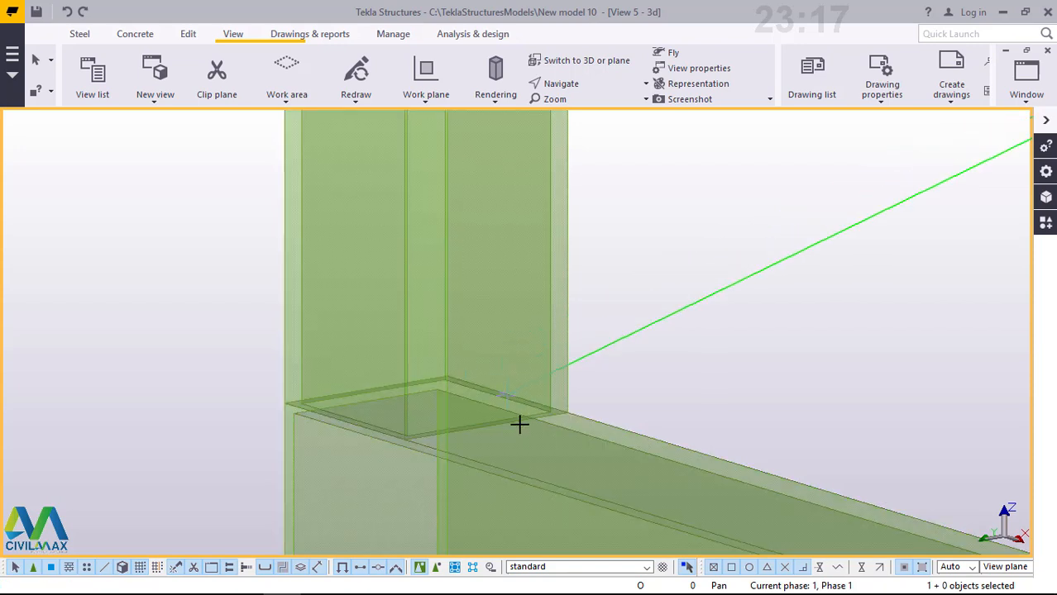
# Place the diagonal beam's end at the midpoint of the first post's bottom edge facing the second post, and end the command
pyautogui.scroll(4, 490, 437)
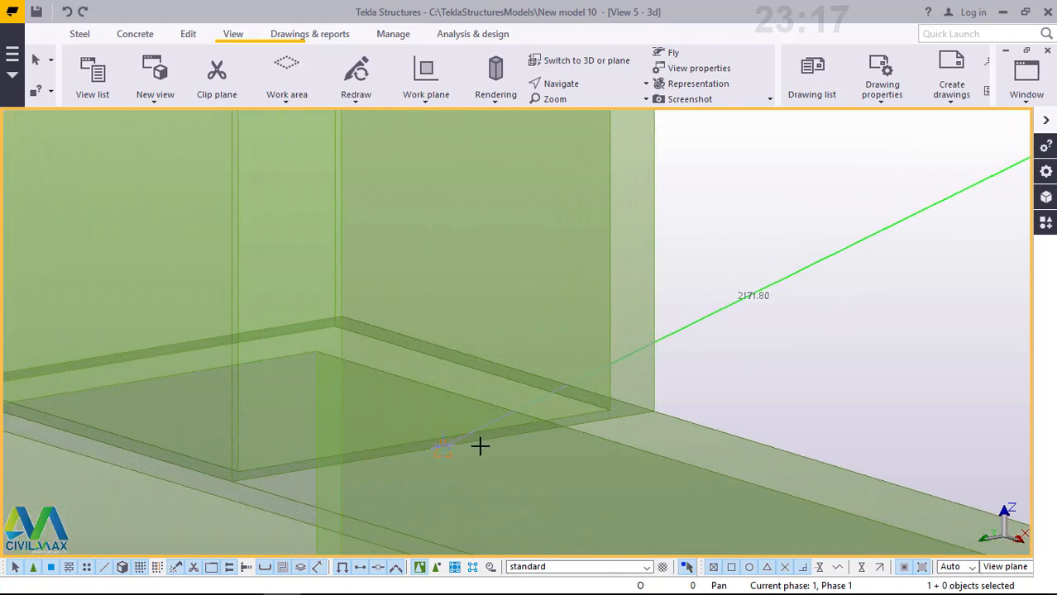
pyautogui.scroll(4, 462, 448)
pyautogui.scroll(1, 463, 447)
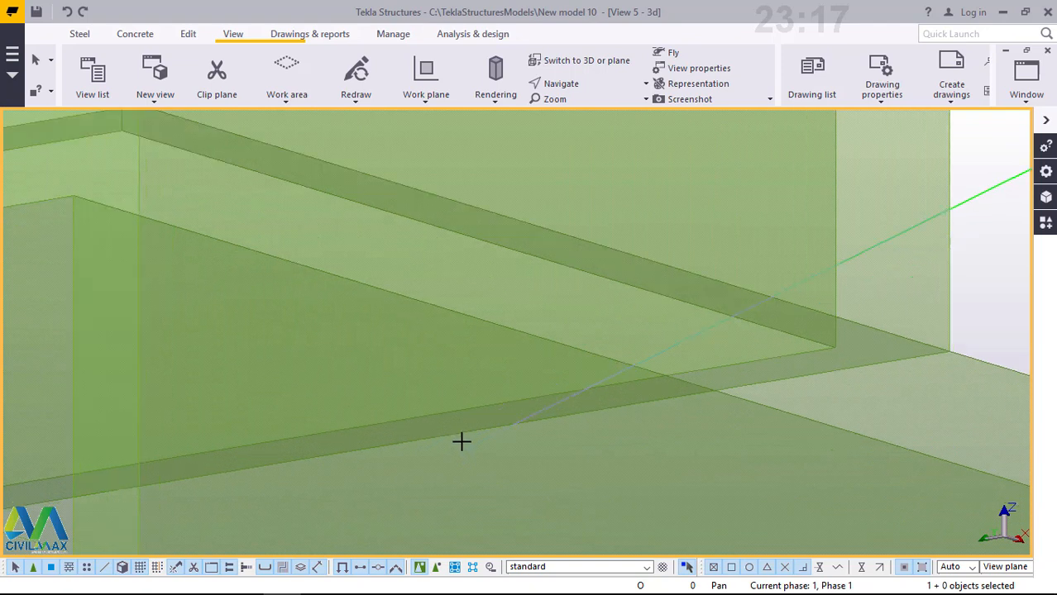
pyautogui.scroll(1, 439, 432)
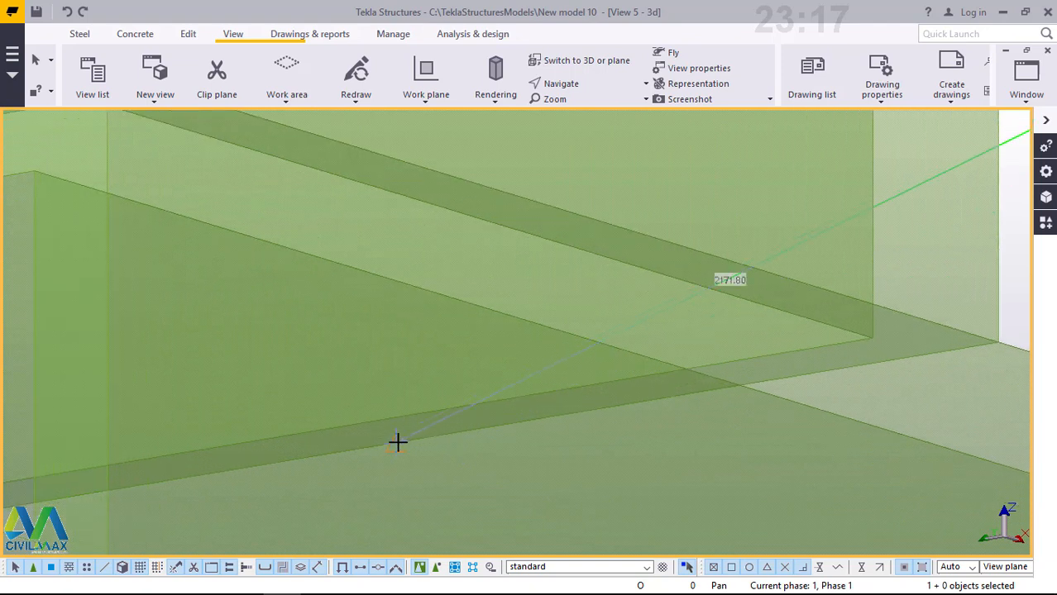
pyautogui.click(397, 442)
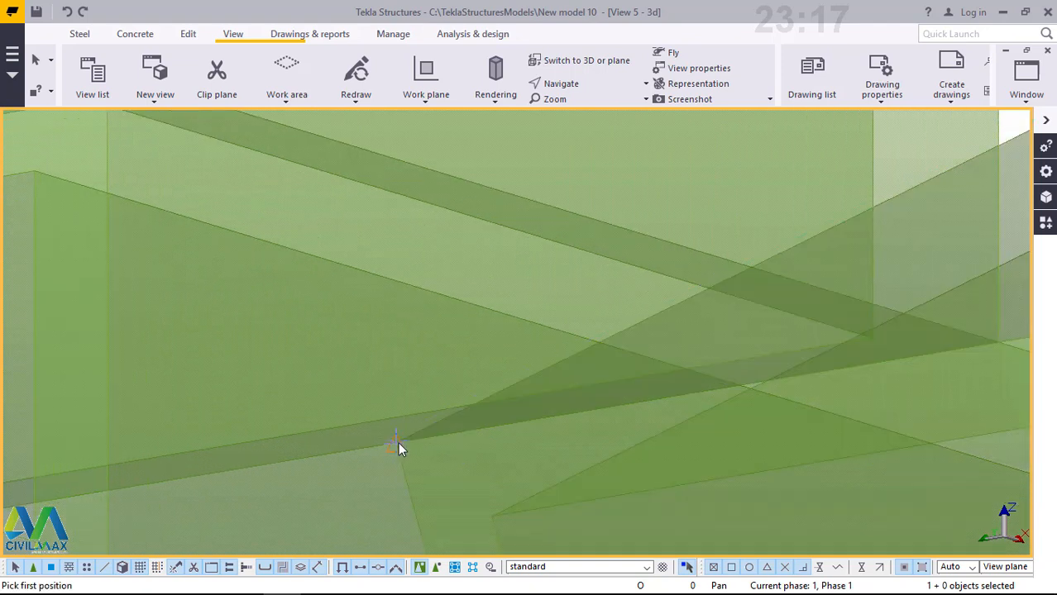
pyautogui.rightClick(397, 442)
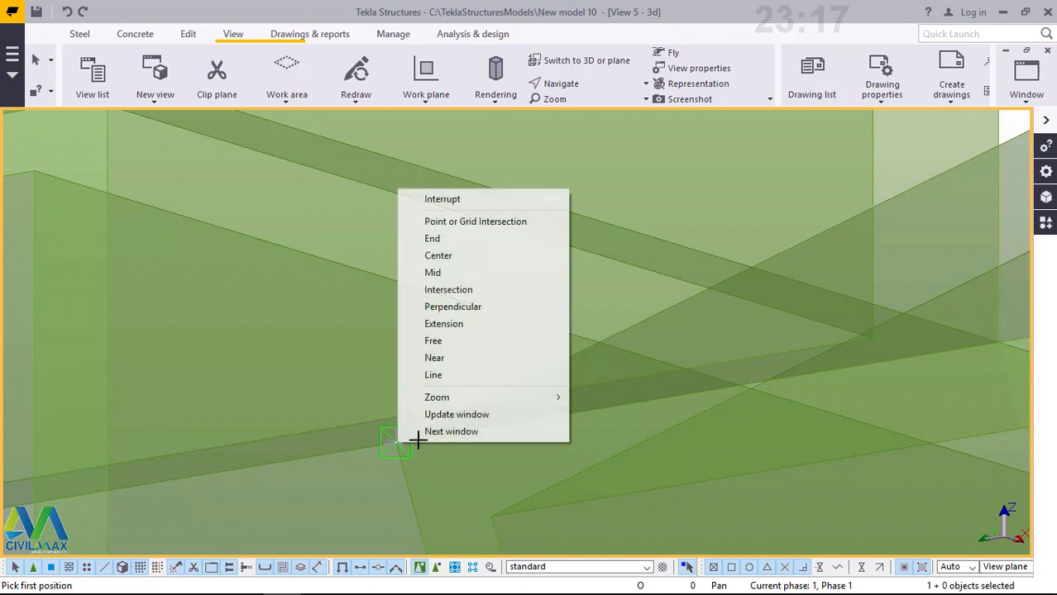
pyautogui.click(447, 200)
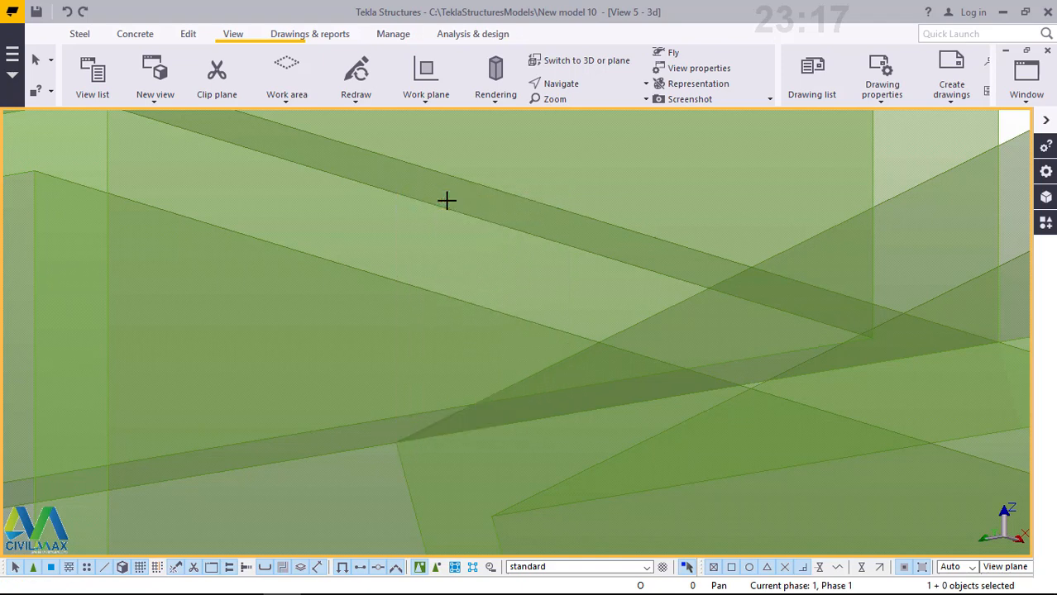
# Return the parts to opaque rendering and examine the diagonal's end at the base of the first post
pyautogui.hotkey('ctrl', '4')
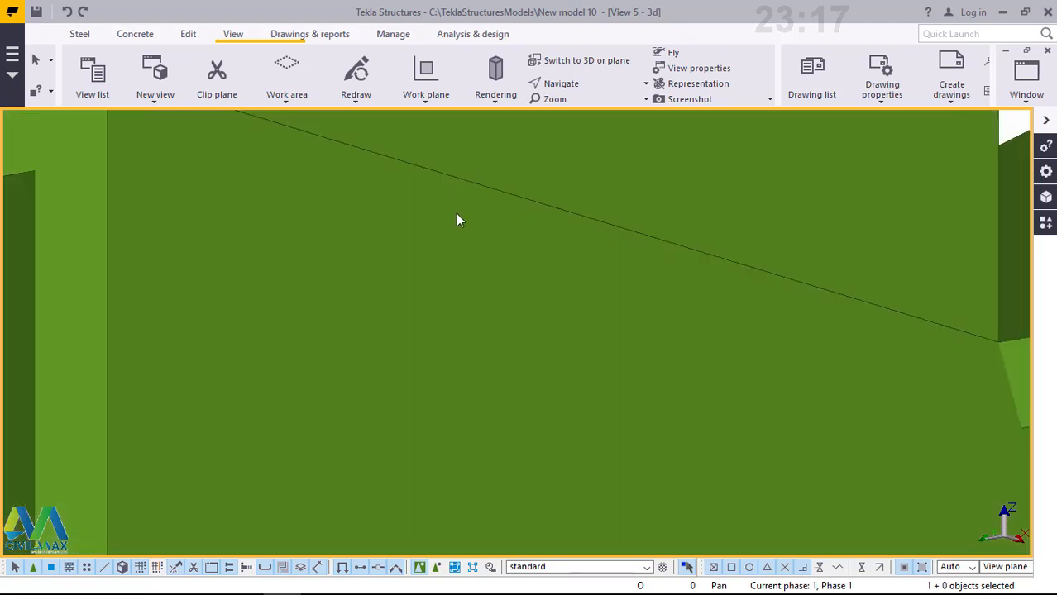
pyautogui.scroll(-10, 465, 289)
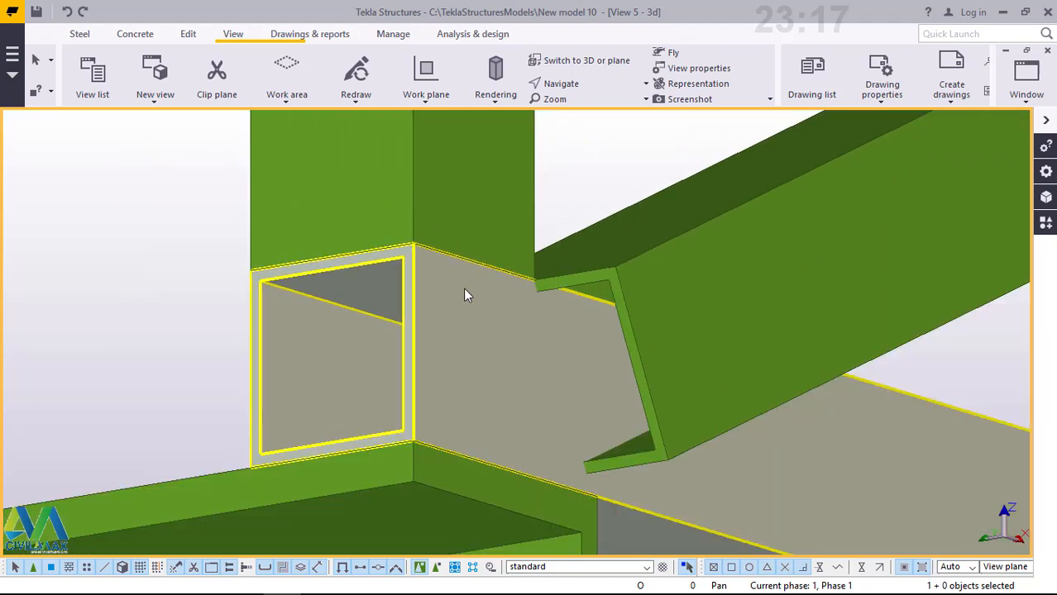
pyautogui.scroll(-1, 465, 292)
pyautogui.scroll(1, 633, 260)
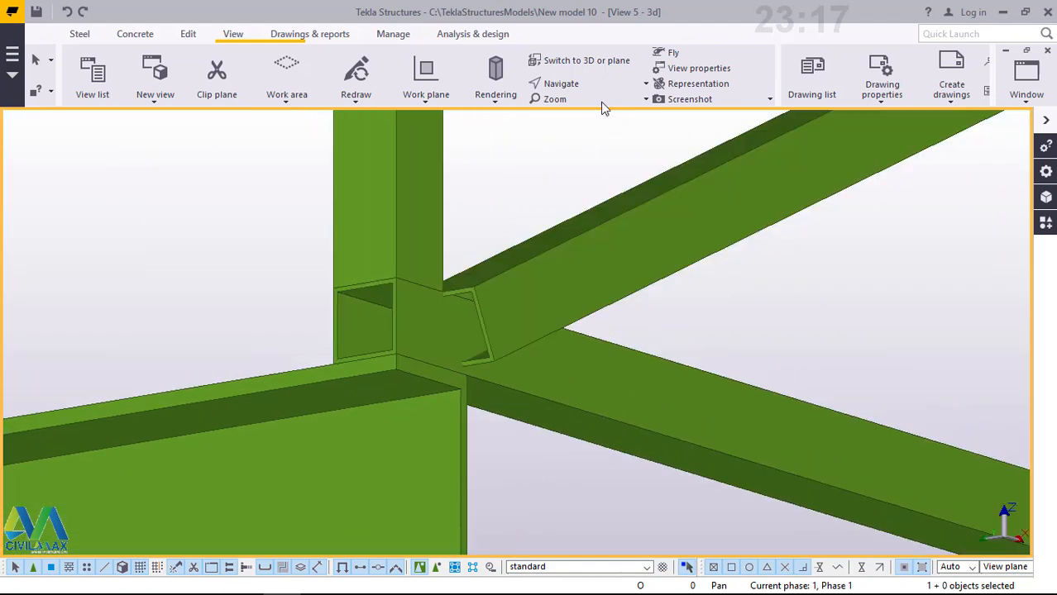
# Examine how the diagonal's lower end aligns with the base of the first post from the opposite side
pyautogui.click(561, 84)
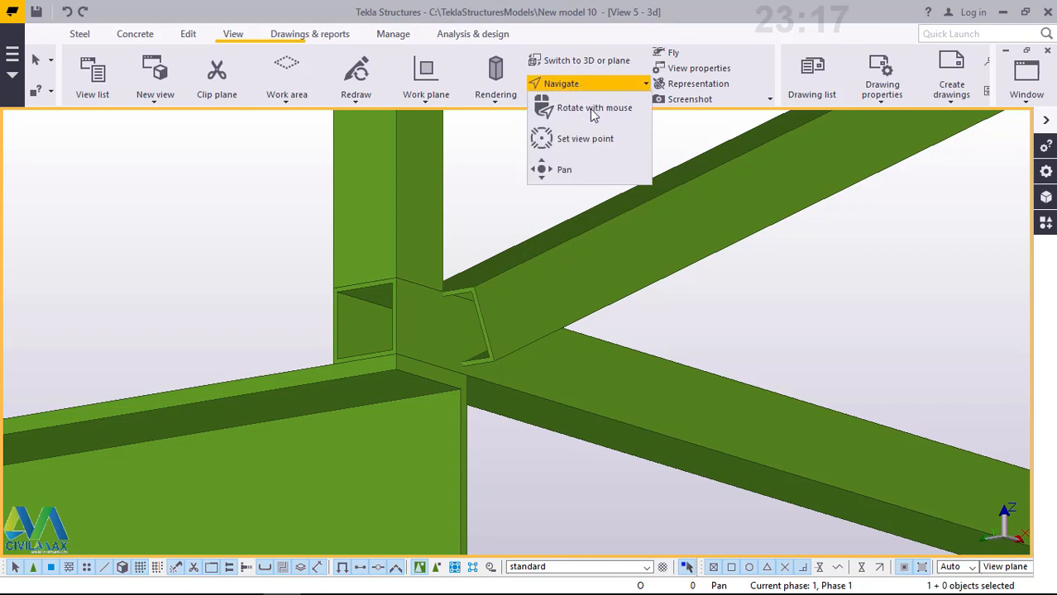
pyautogui.click(597, 202)
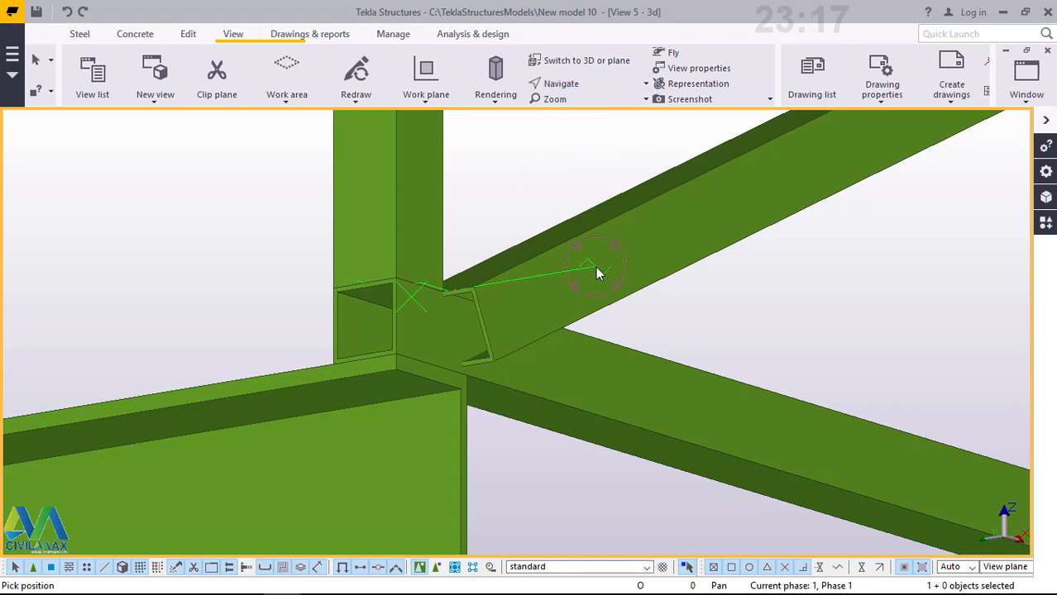
pyautogui.keyDown('ctrl'); pyautogui.moveTo(595, 266); pyautogui.dragTo(281, 371, button='middle'); pyautogui.keyUp('ctrl')
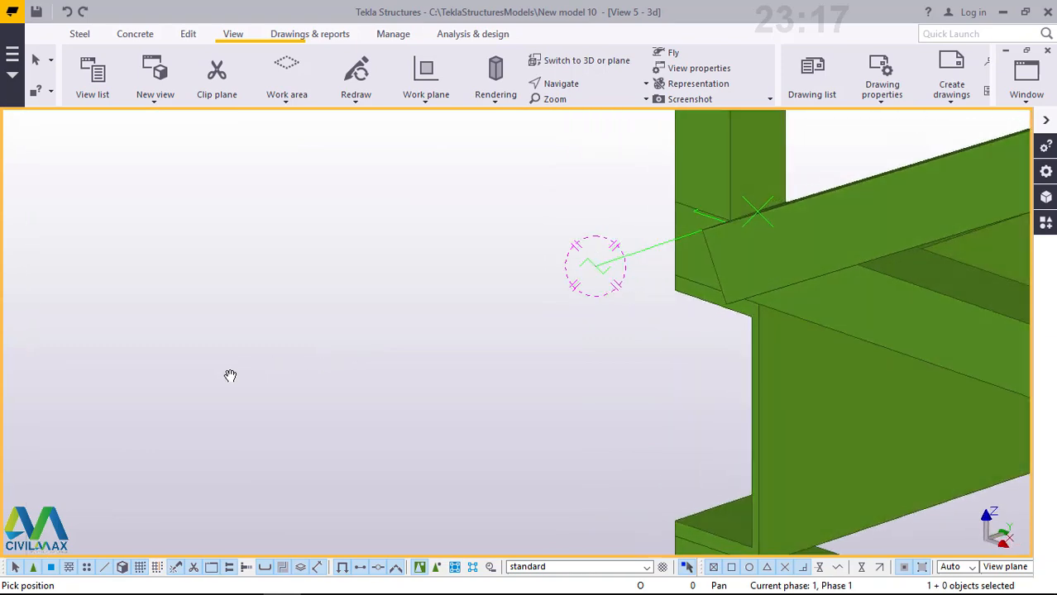
pyautogui.scroll(-3, 230, 376)
pyautogui.keyDown('ctrl'); pyautogui.moveTo(498, 327); pyautogui.dragTo(467, 379, button='middle'); pyautogui.keyUp('ctrl')
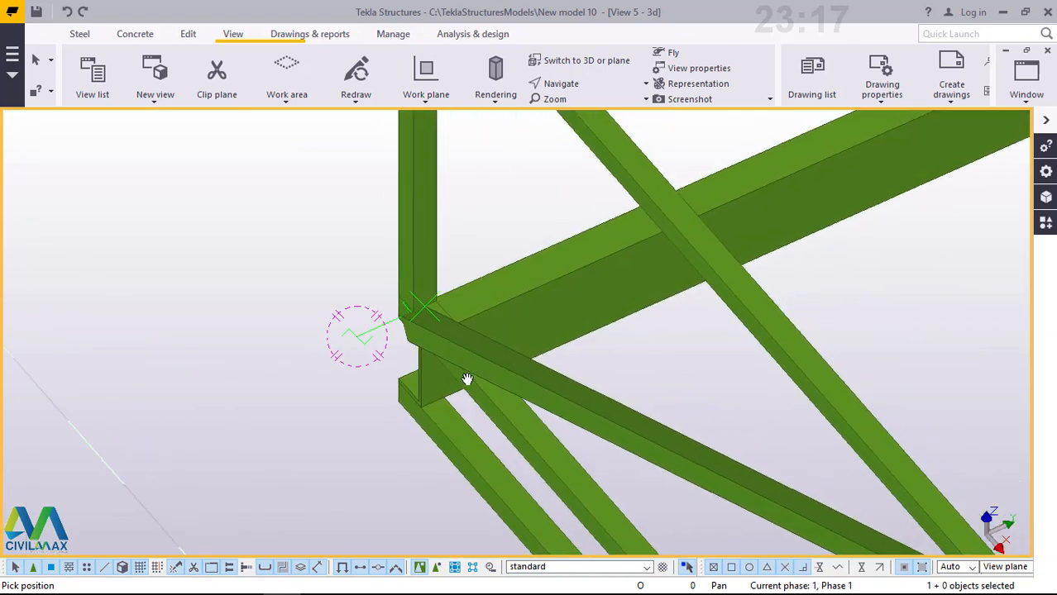
pyautogui.scroll(6, 438, 302)
pyautogui.rightClick(510, 157)
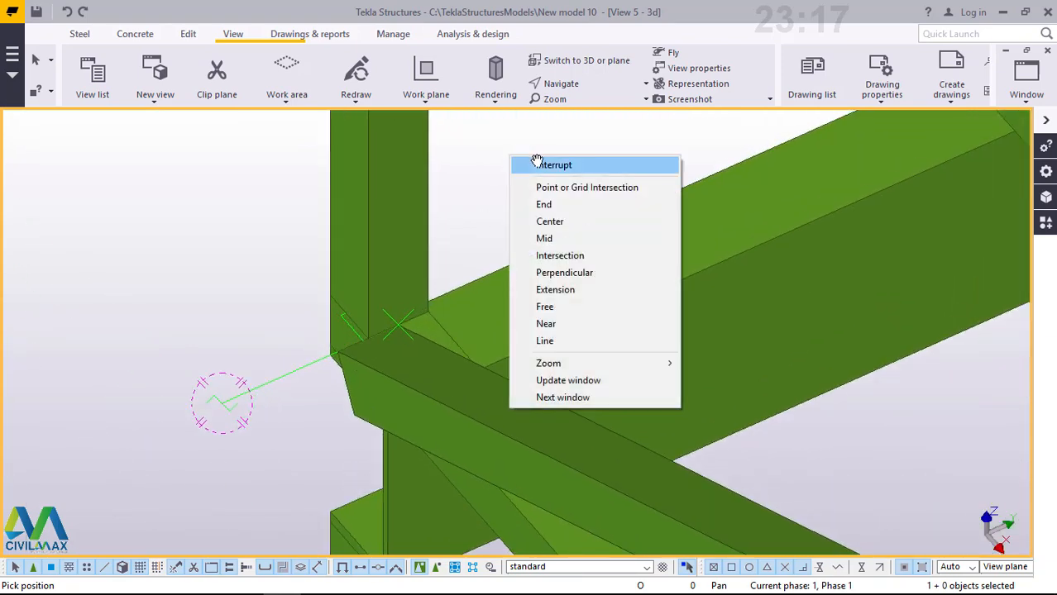
pyautogui.click(550, 165)
pyautogui.scroll(5, 408, 342)
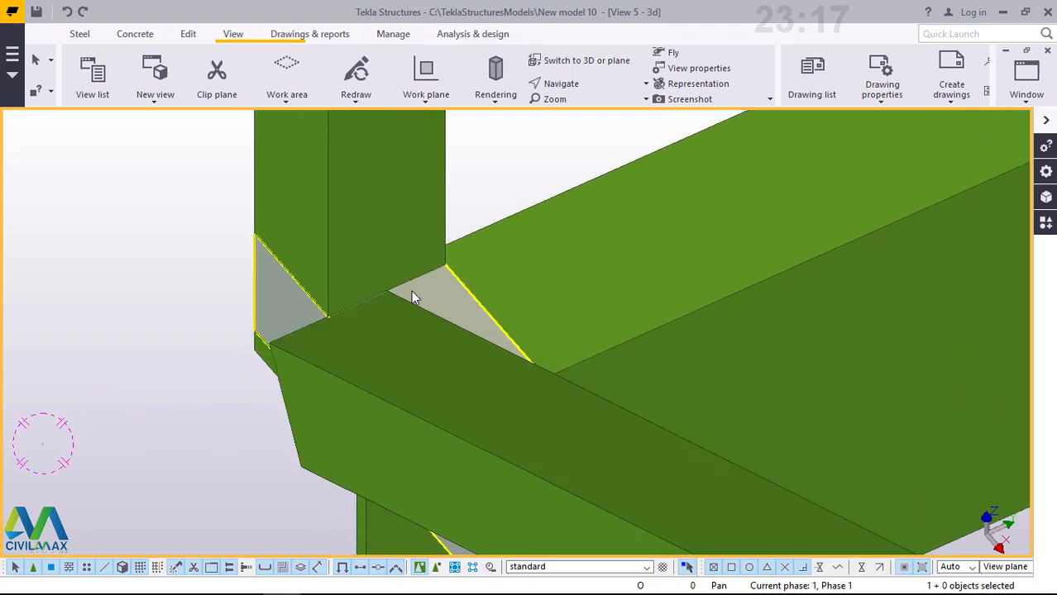
pyautogui.scroll(3, 394, 291)
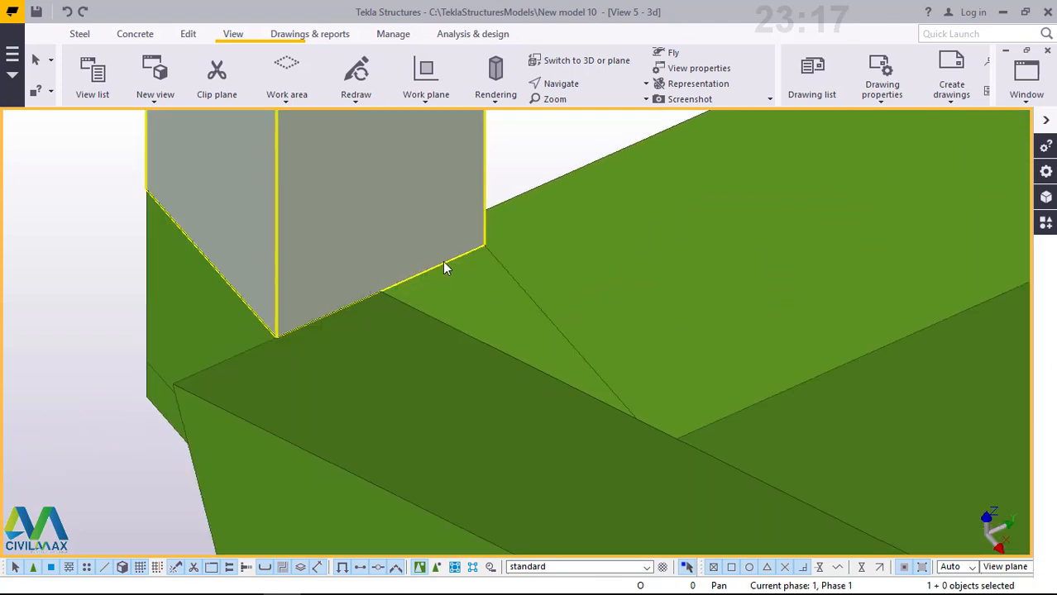
pyautogui.scroll(-4, 444, 244)
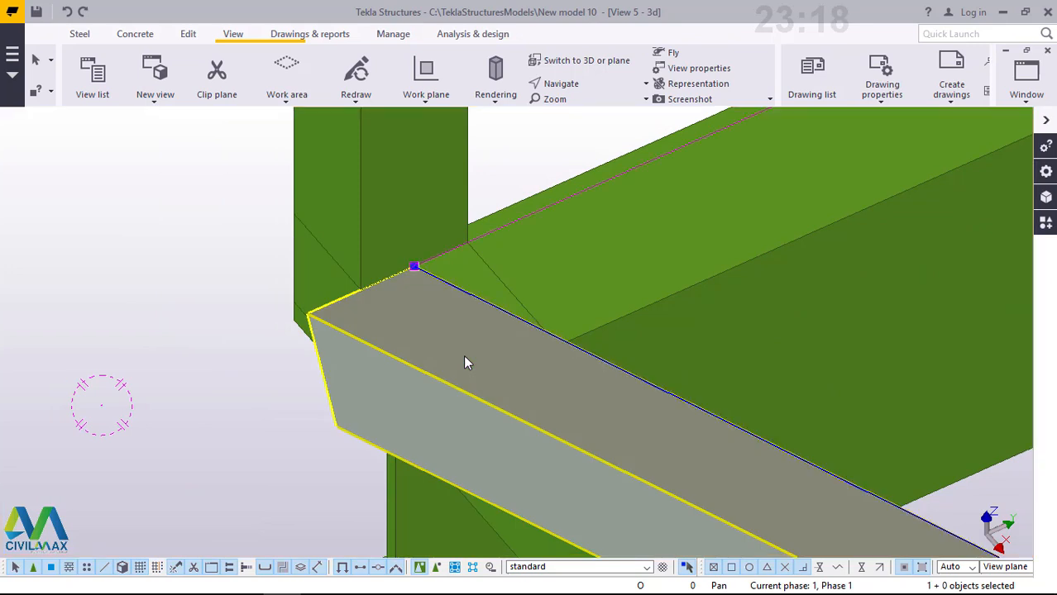
# Set the diagonal beam's on-plane position to Middle and modify the member with it
pyautogui.doubleClick(465, 358)
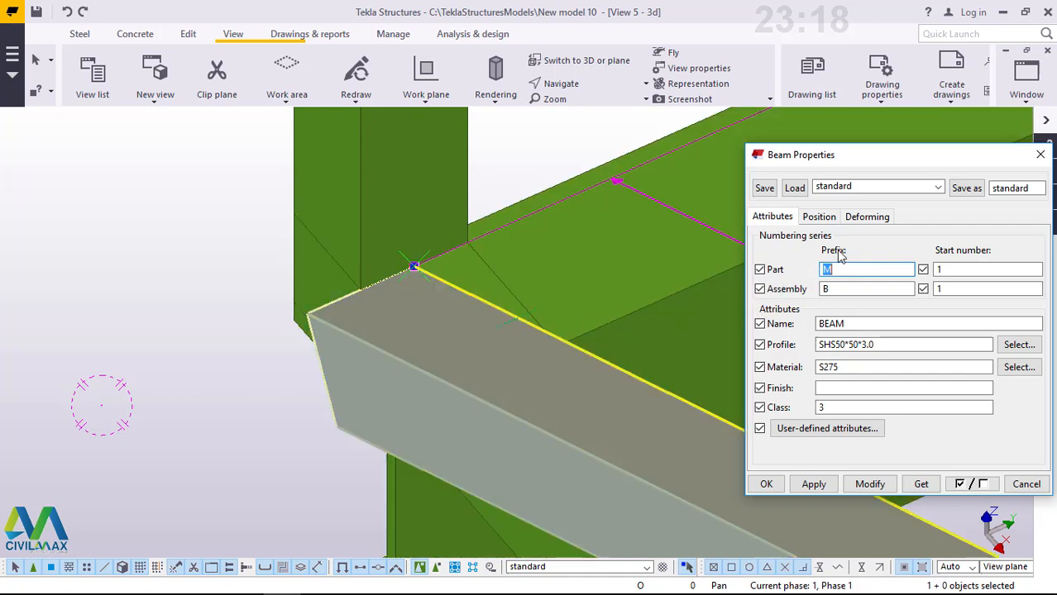
pyautogui.click(824, 218)
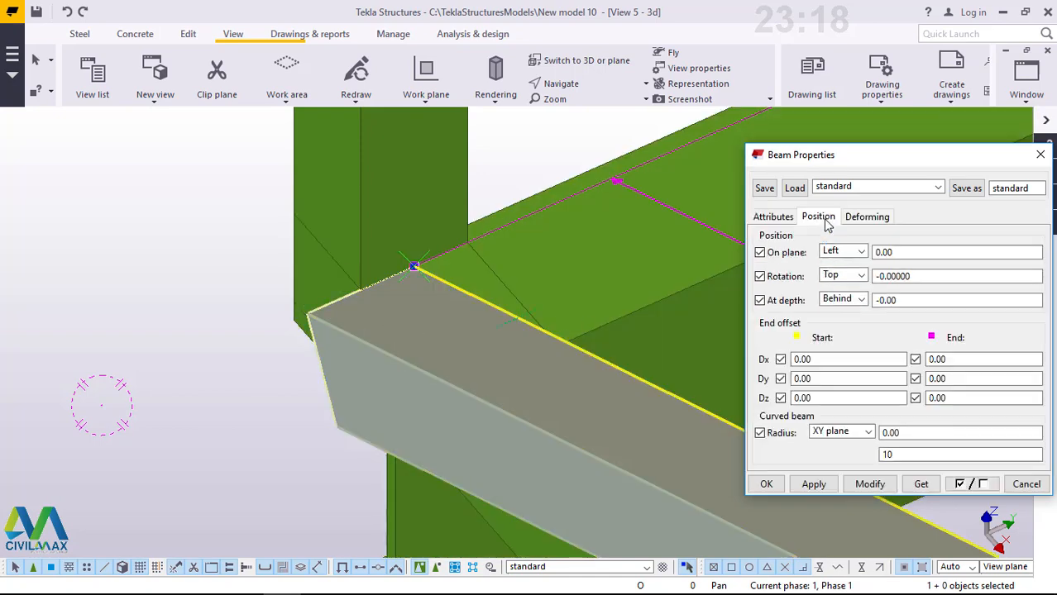
pyautogui.click(863, 253)
pyautogui.click(862, 253)
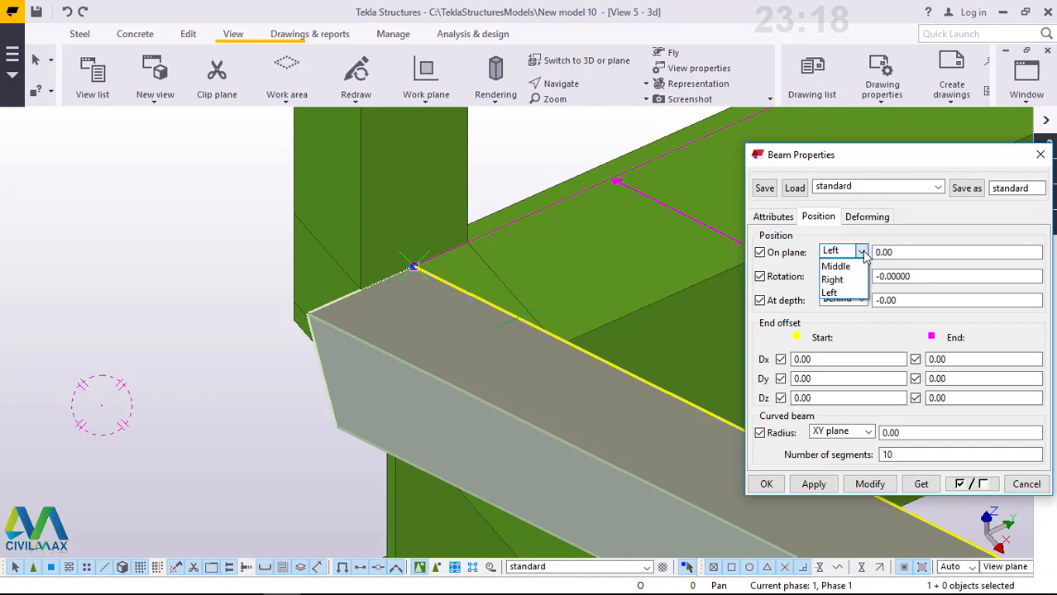
pyautogui.click(843, 267)
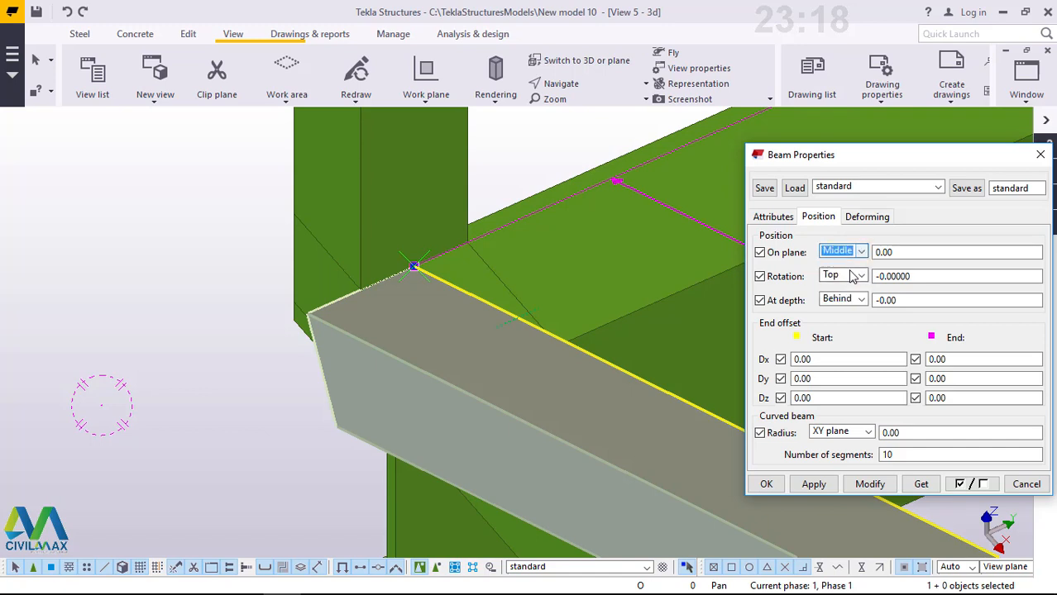
pyautogui.click(870, 484)
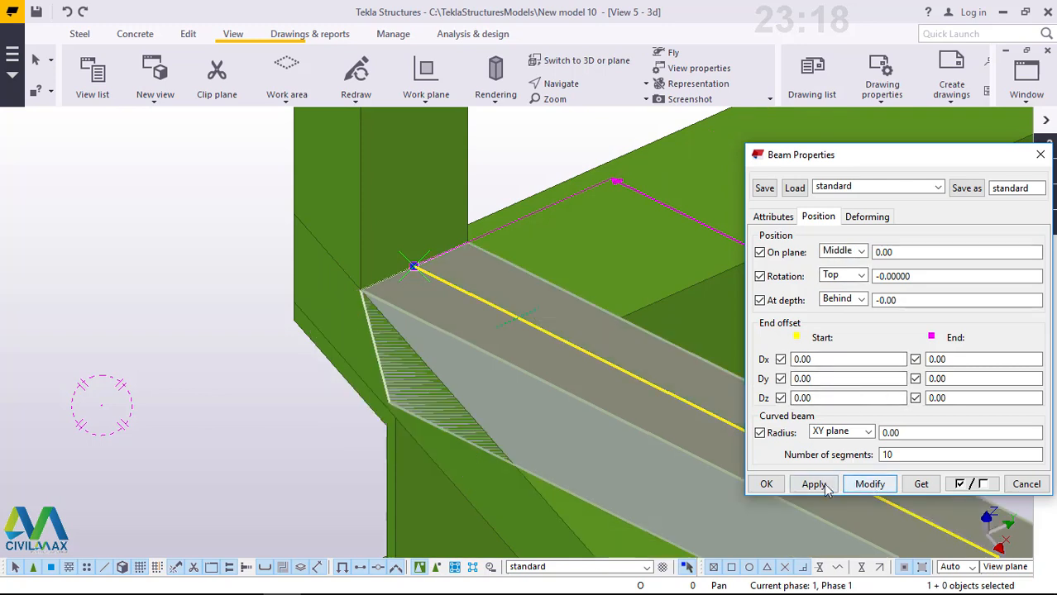
pyautogui.click(765, 485)
# Examine the diagonal's upper end where it meets the second post under the rail
pyautogui.scroll(-6, 309, 306)
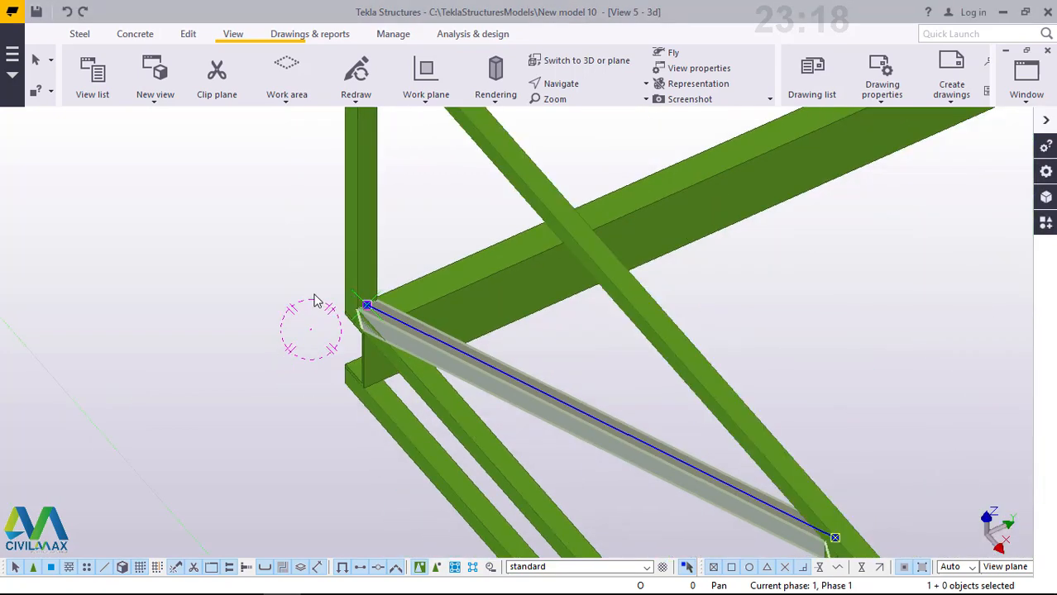
pyautogui.scroll(5, 536, 397)
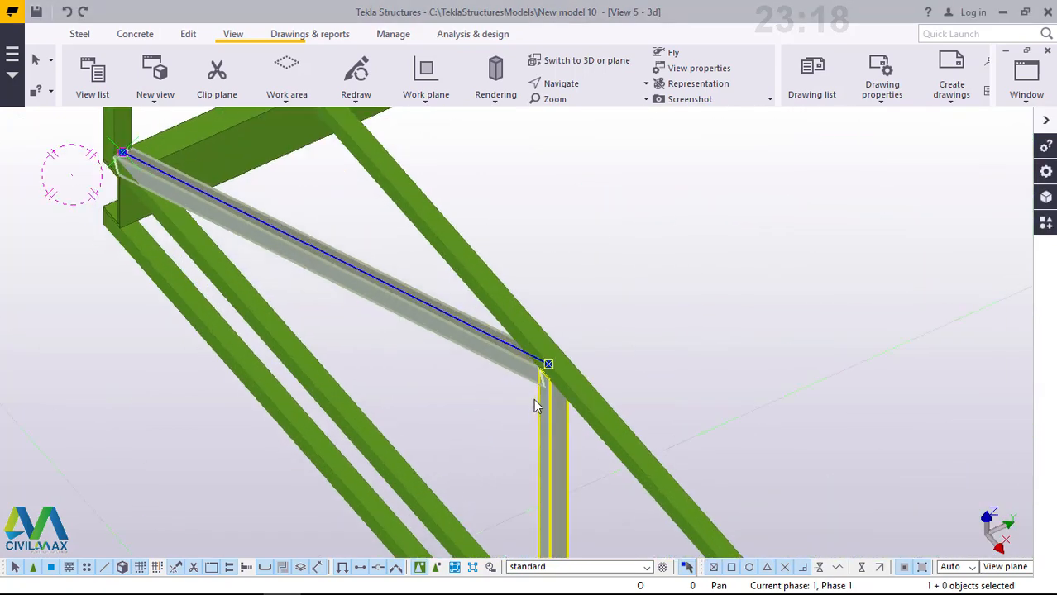
pyautogui.click(583, 86)
pyautogui.click(589, 109)
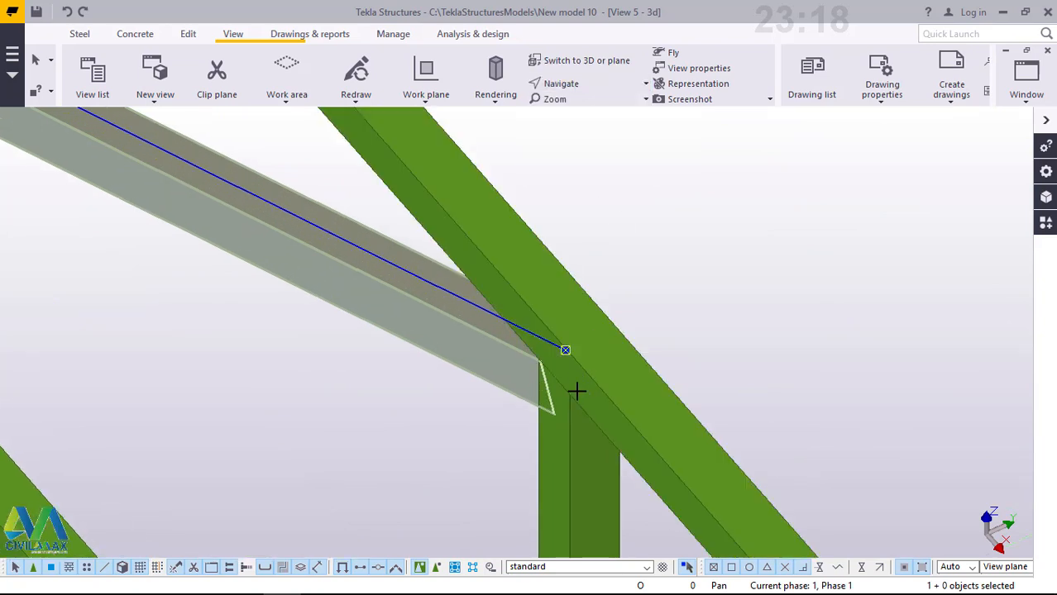
pyautogui.moveTo(558, 383); pyautogui.dragTo(719, 306)
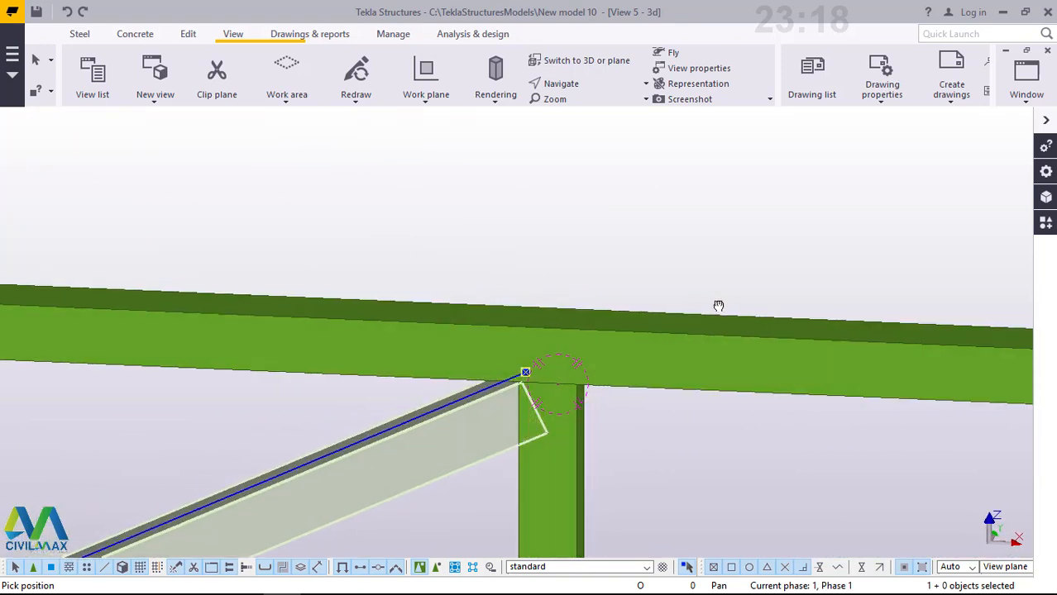
pyautogui.rightClick(550, 186)
pyautogui.click(556, 192)
pyautogui.rightClick(550, 177)
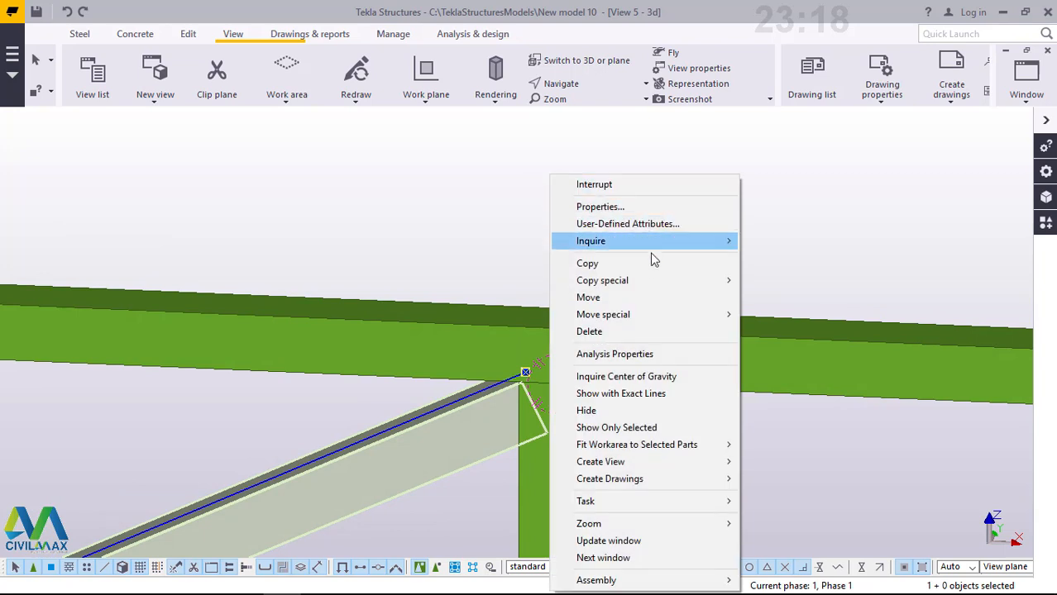
pyautogui.moveTo(615, 283)
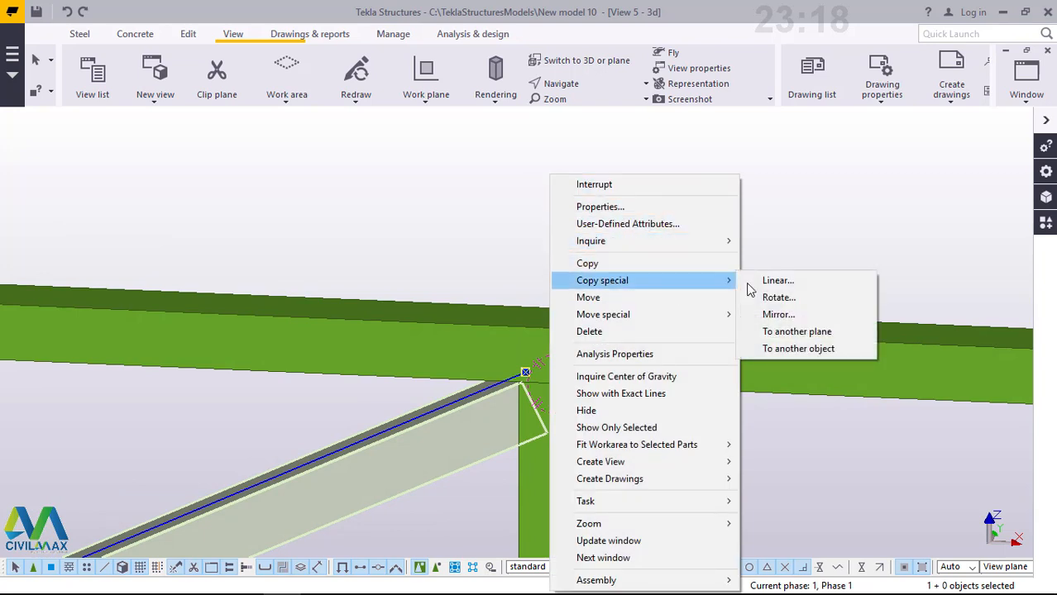
pyautogui.click(785, 318)
pyautogui.scroll(3, 525, 428)
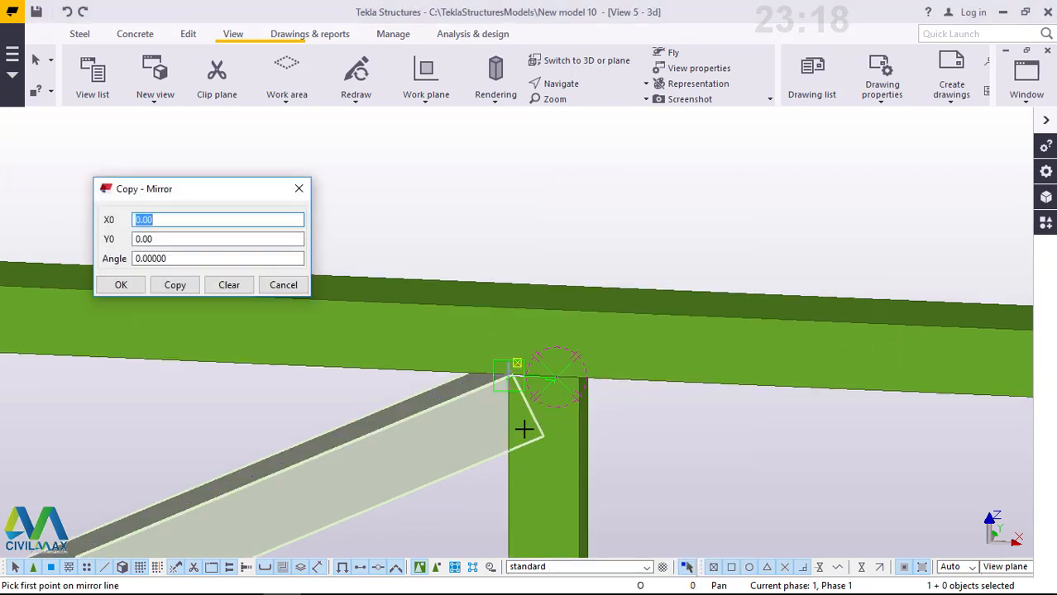
pyautogui.scroll(2, 546, 393)
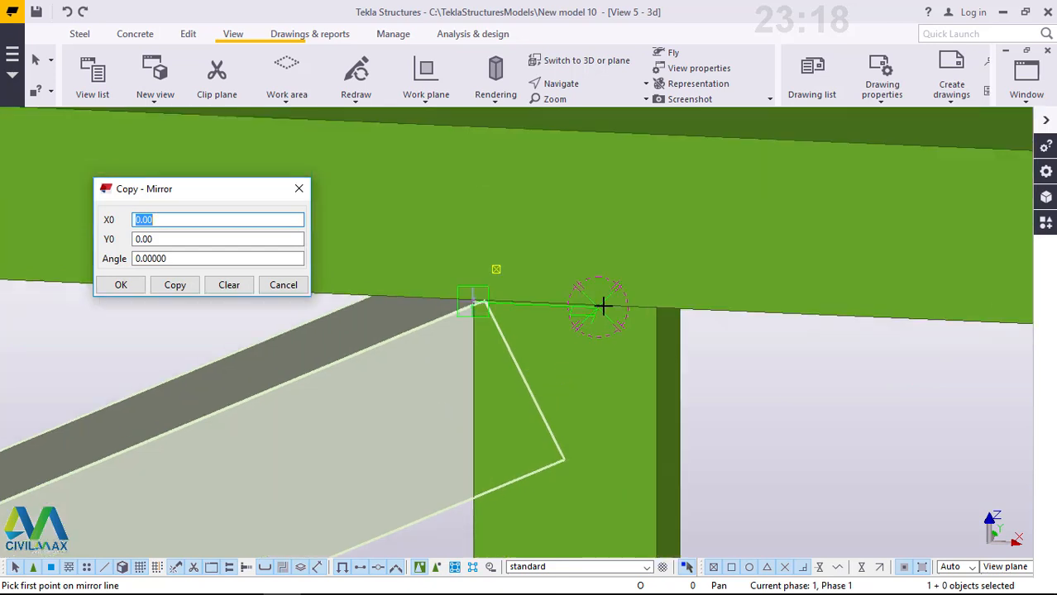
pyautogui.scroll(1, 579, 307)
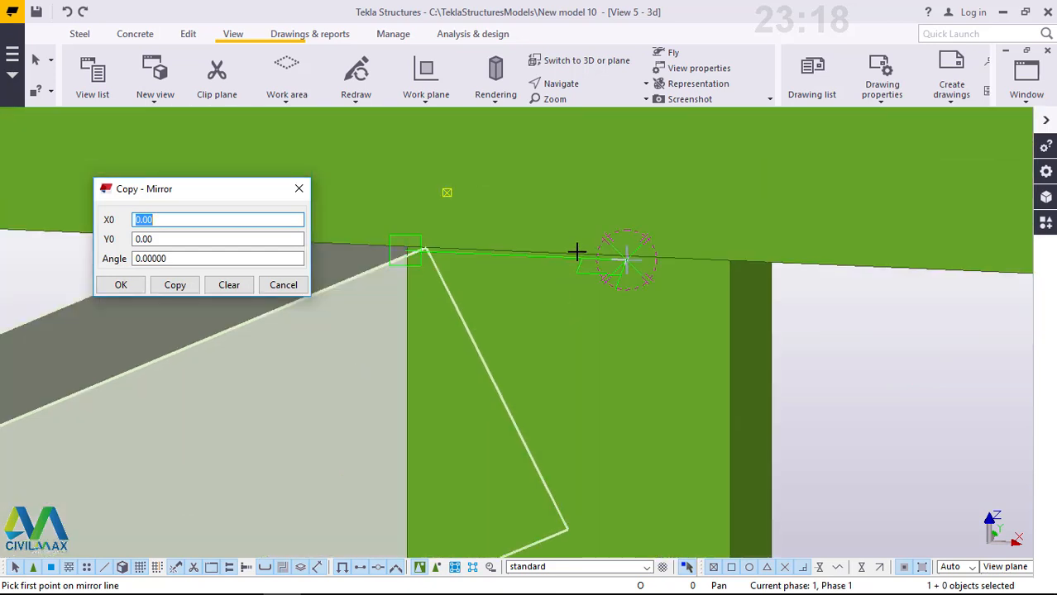
pyautogui.rightClick(584, 226)
pyautogui.click(621, 237)
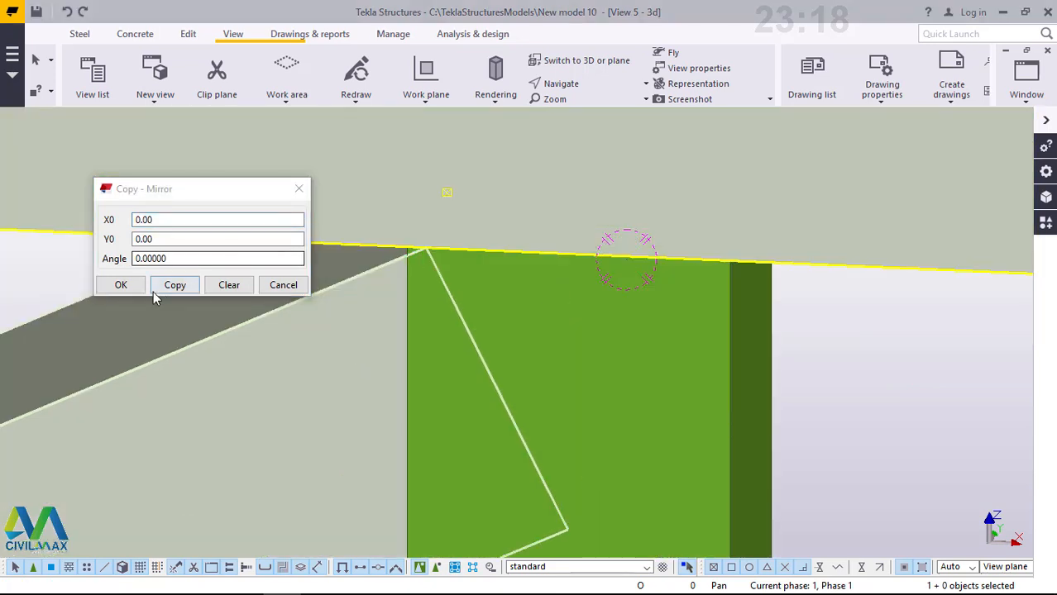
pyautogui.click(120, 286)
# Inspect the joint of the diagonal, second post and rail beam from several angles to judge the mirror plane
pyautogui.scroll(-3, 665, 321)
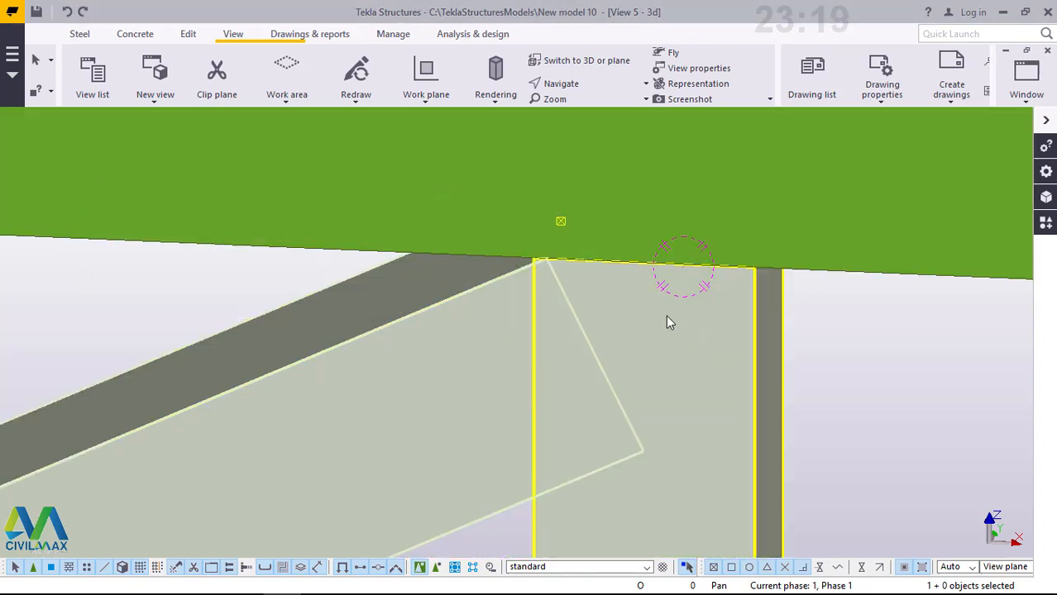
pyautogui.click(560, 84)
pyautogui.click(582, 107)
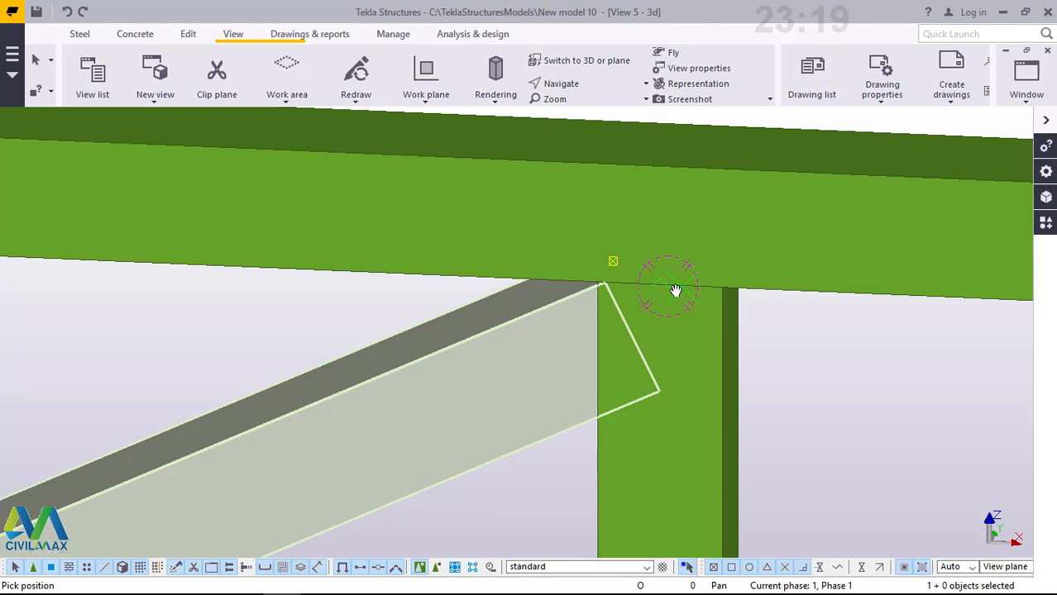
pyautogui.moveTo(726, 285)
pyautogui.mouseDown()
pyautogui.moveTo(774, 268)
pyautogui.moveTo(735, 285)
pyautogui.mouseUp()
pyautogui.scroll(5, 666, 279)
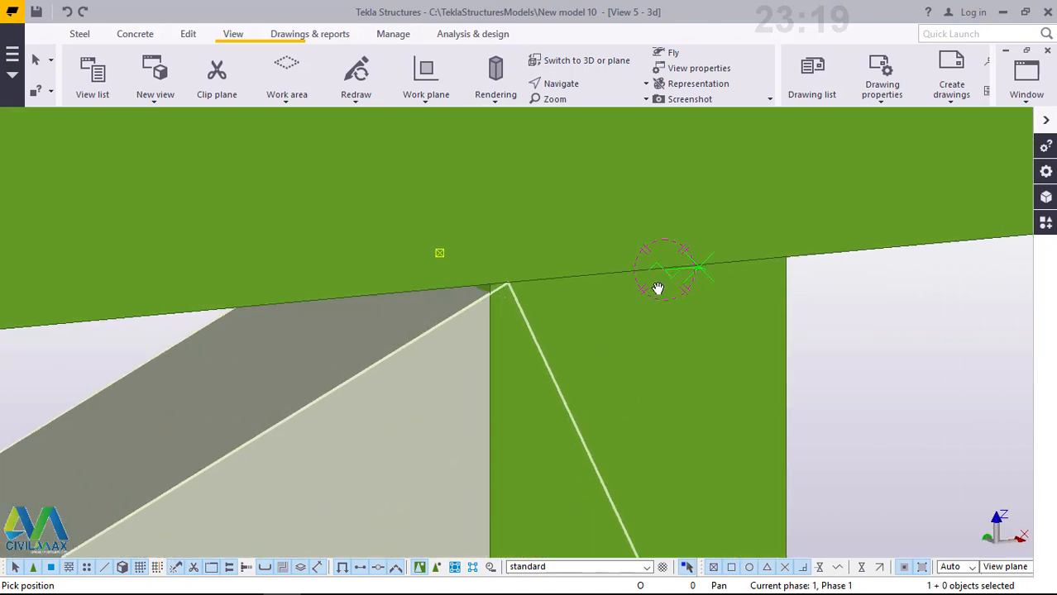
pyautogui.scroll(-4, 664, 265)
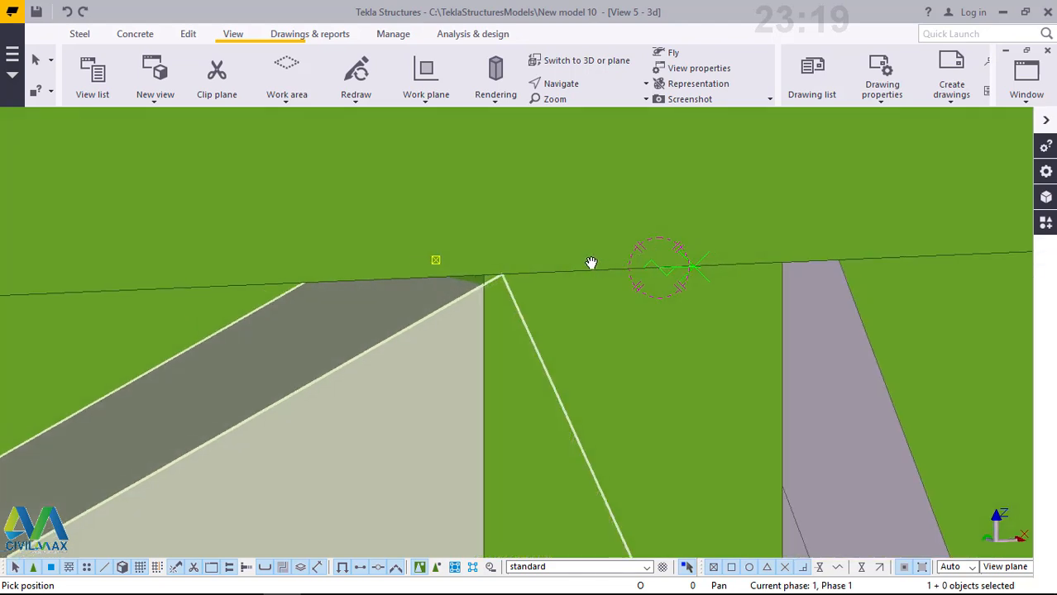
pyautogui.scroll(-2, 592, 263)
pyautogui.moveTo(605, 275); pyautogui.dragTo(601, 306)
pyautogui.rightClick(684, 281)
pyautogui.click(743, 292)
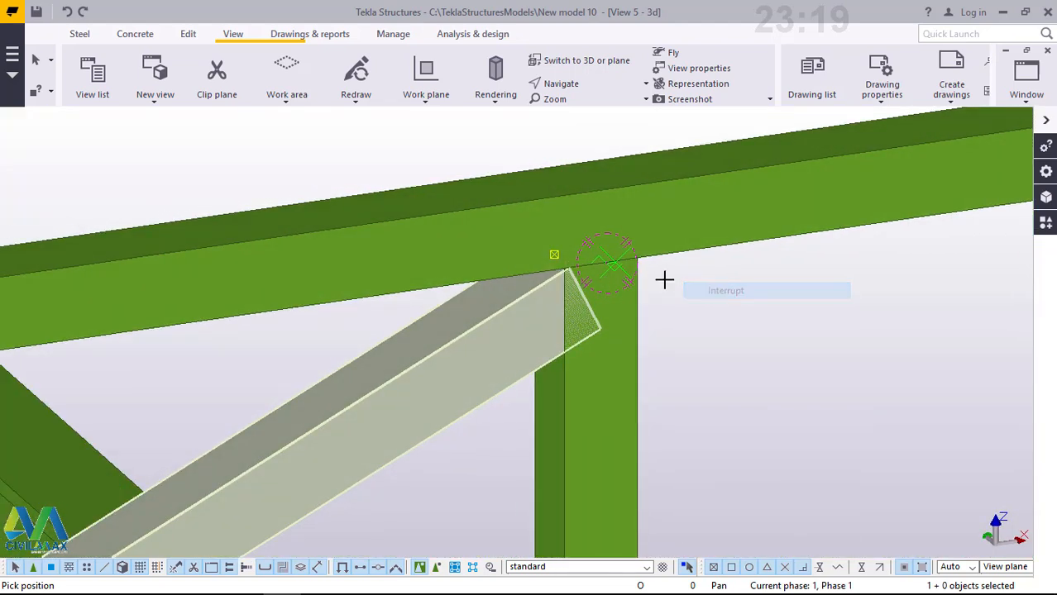
pyautogui.scroll(2, 589, 266)
pyautogui.scroll(-1, 588, 265)
pyautogui.rightClick(679, 284)
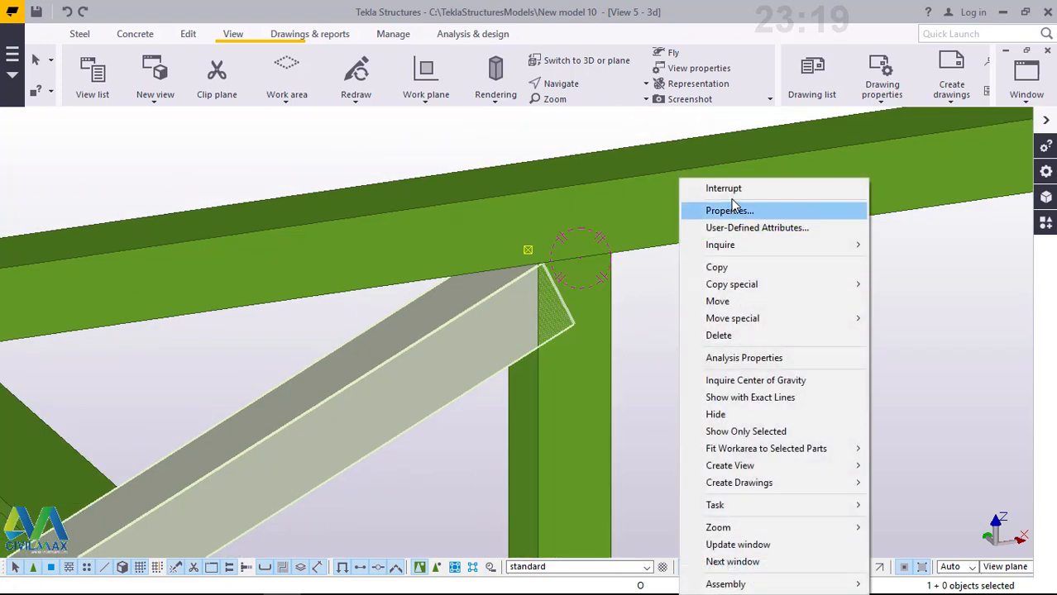
pyautogui.click(732, 190)
pyautogui.scroll(-5, 567, 296)
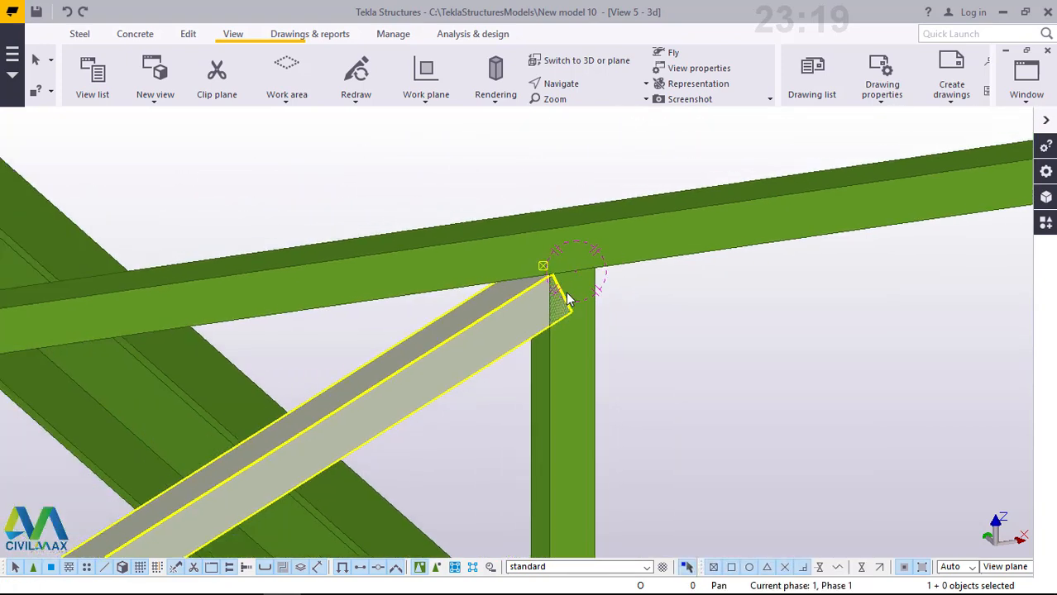
pyautogui.scroll(-1, 565, 301)
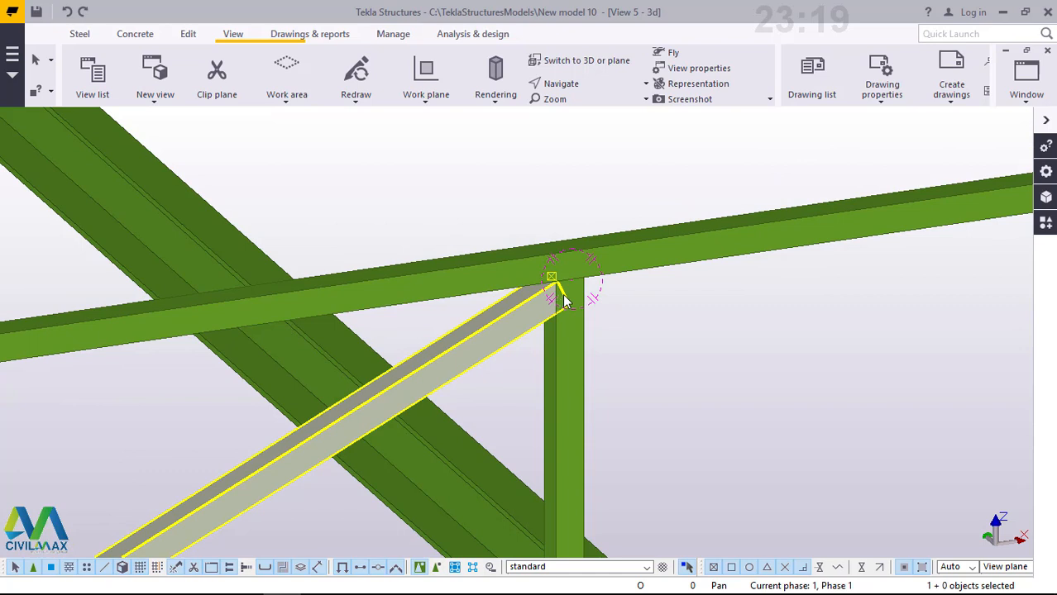
pyautogui.scroll(3, 565, 301)
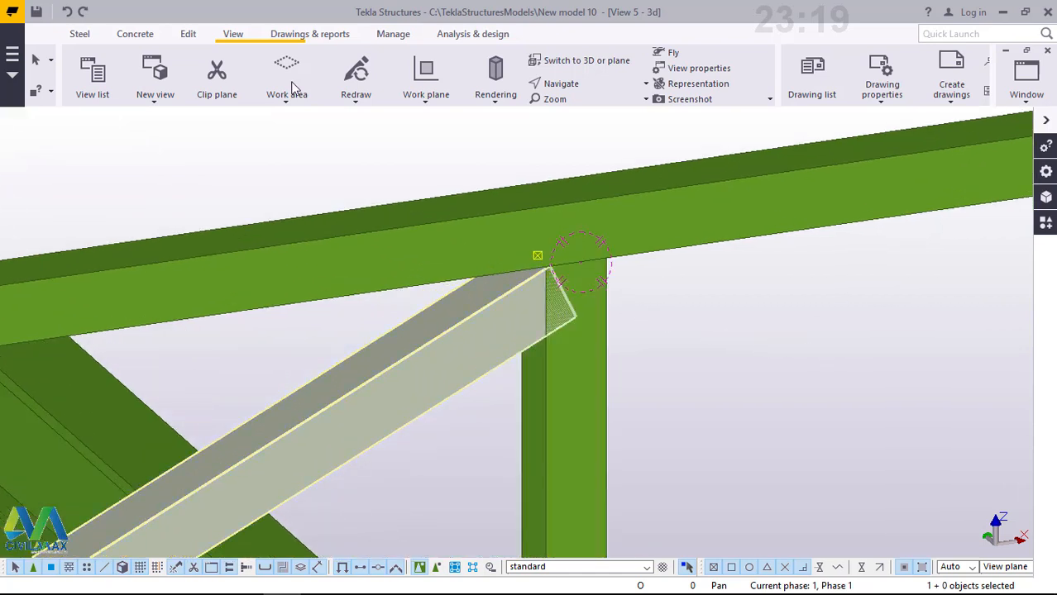
# Set the work plane to the vertical face at the joint of the diagonal and the second post, and end the command
pyautogui.click(426, 101)
pyautogui.click(441, 132)
pyautogui.scroll(1, 590, 270)
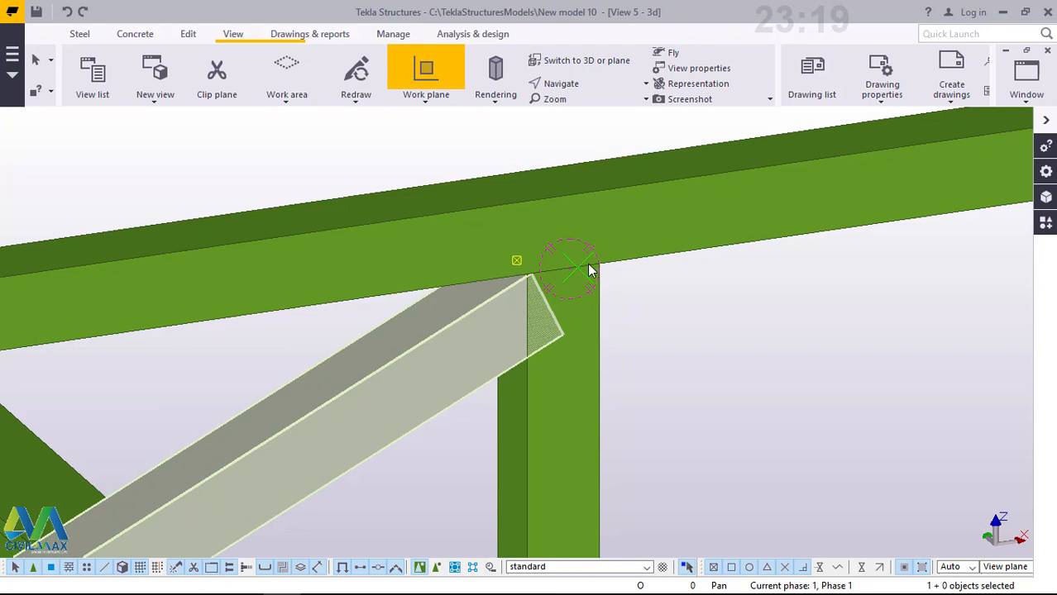
pyautogui.click(536, 284)
pyautogui.rightClick(714, 305)
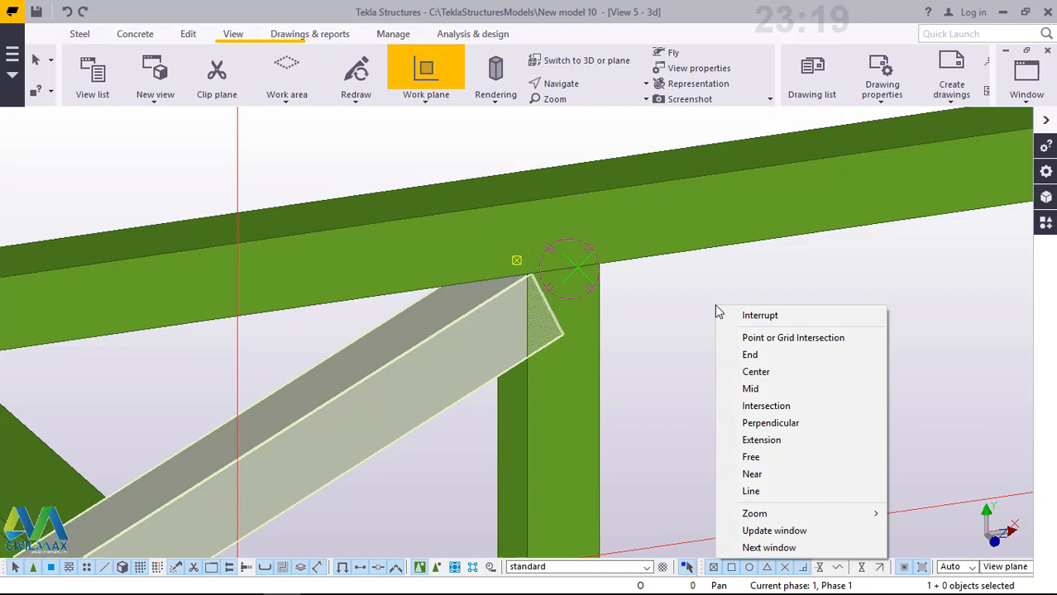
pyautogui.click(759, 316)
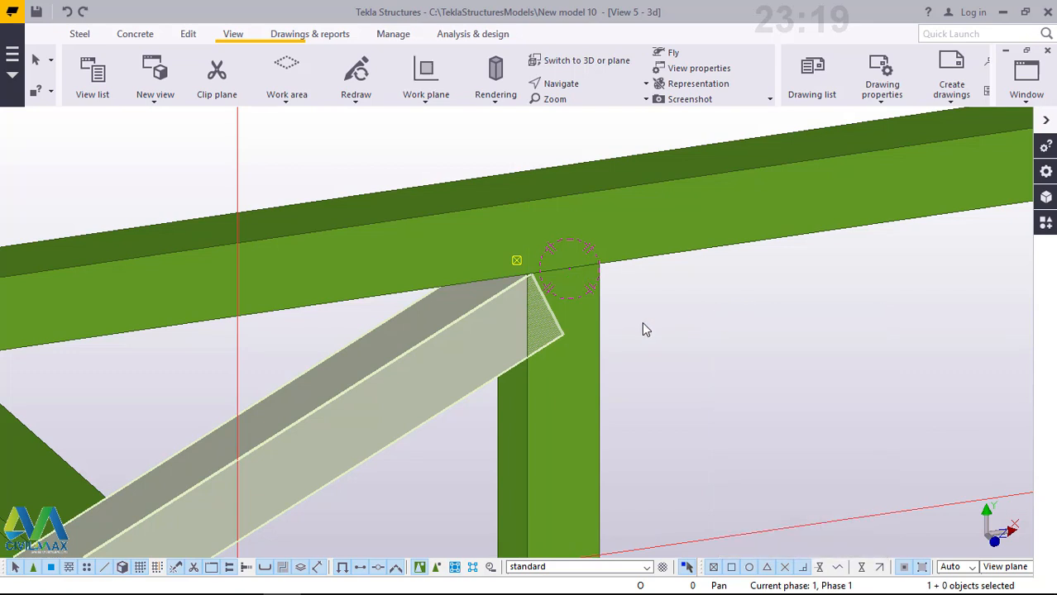
# Start a mirrored copy of the selected diagonal, placing the mirror line's first point at the middle of the second post's upper end
pyautogui.scroll(-2, 459, 317)
pyautogui.rightClick(672, 310)
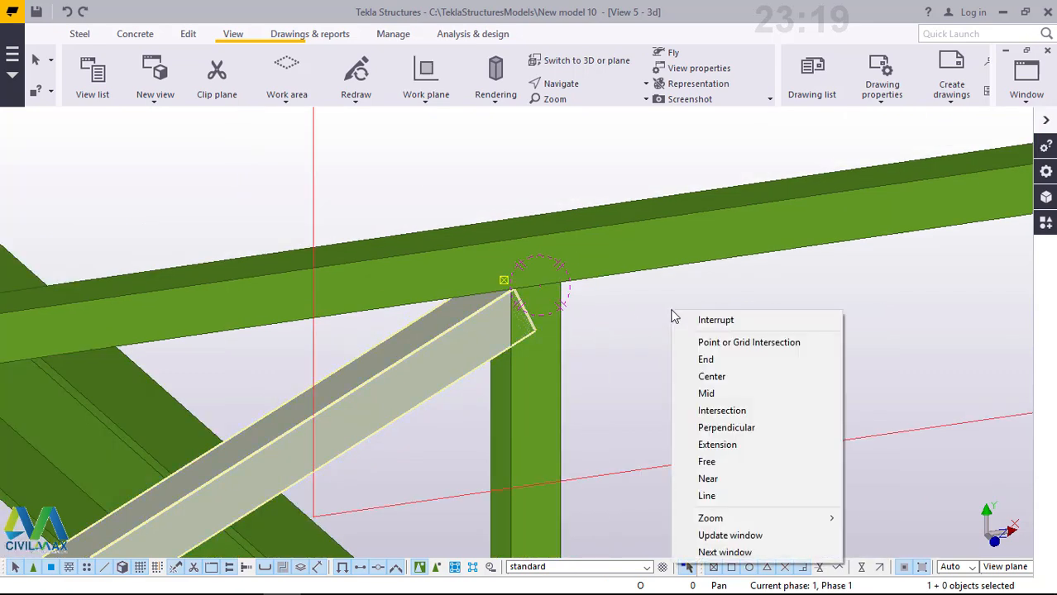
pyautogui.click(748, 323)
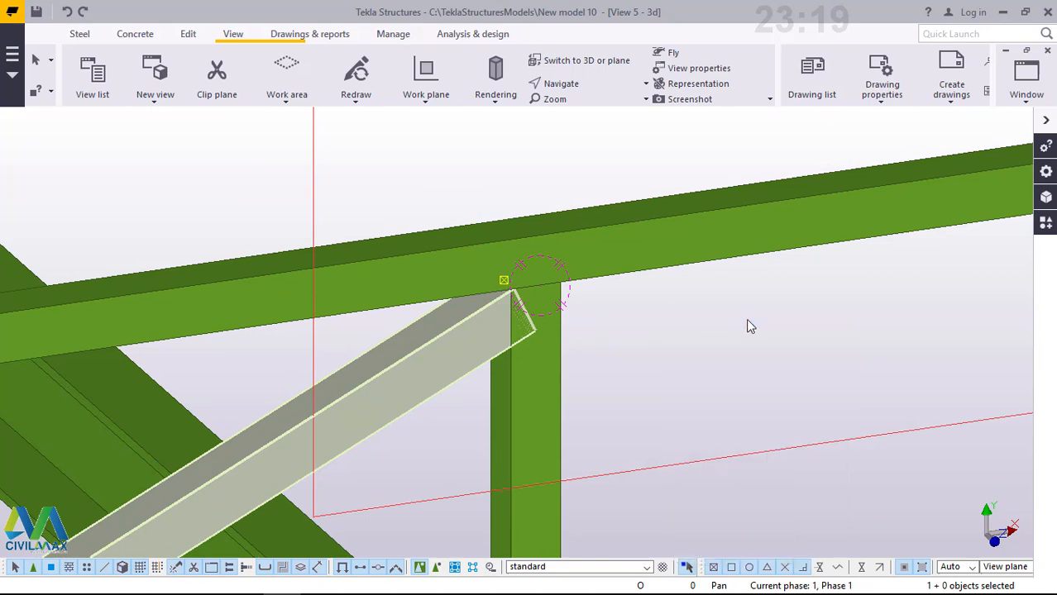
pyautogui.scroll(-3, 473, 251)
pyautogui.scroll(-4, 579, 311)
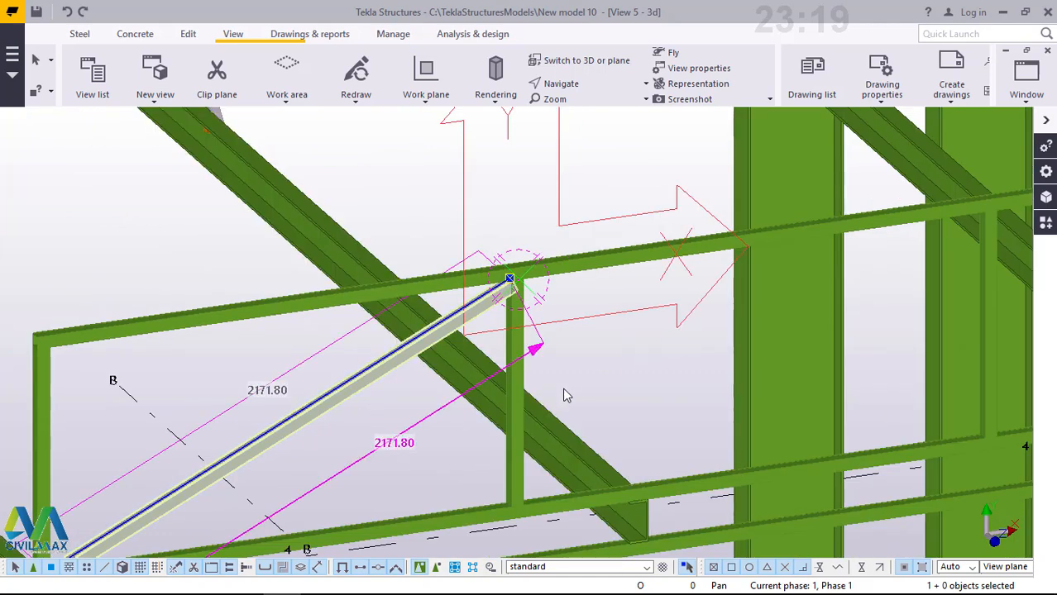
pyautogui.rightClick(601, 335)
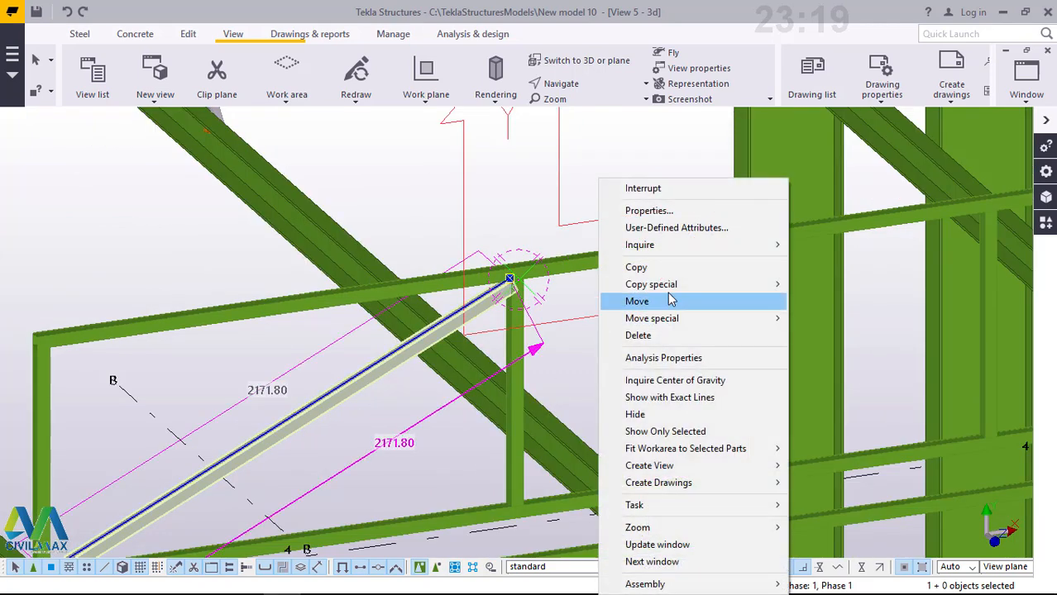
pyautogui.moveTo(674, 289)
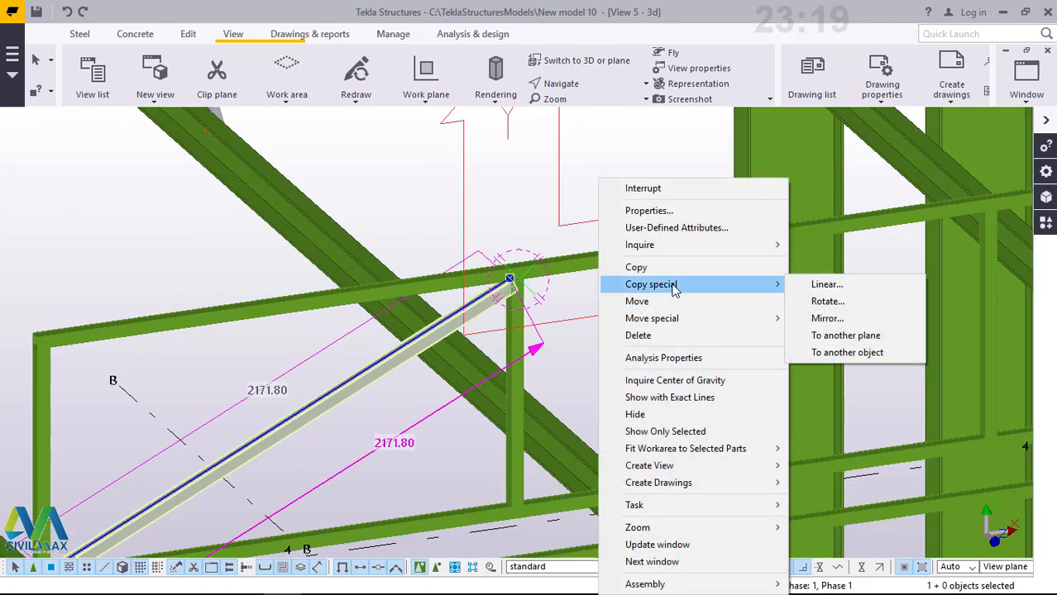
pyautogui.click(823, 319)
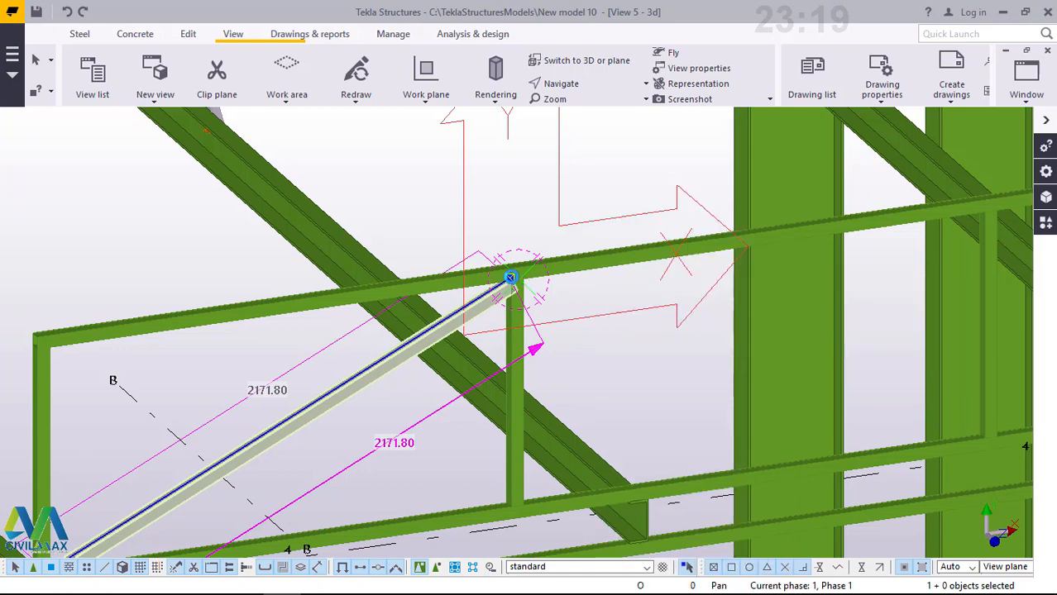
pyautogui.scroll(2, 507, 276)
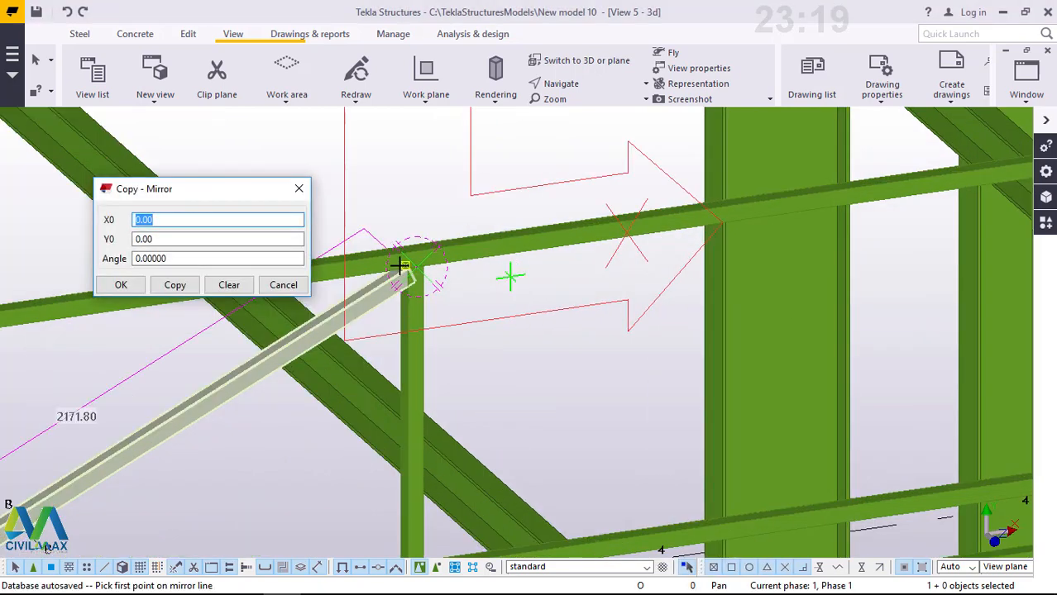
pyautogui.scroll(2, 507, 277)
pyautogui.scroll(2, 373, 263)
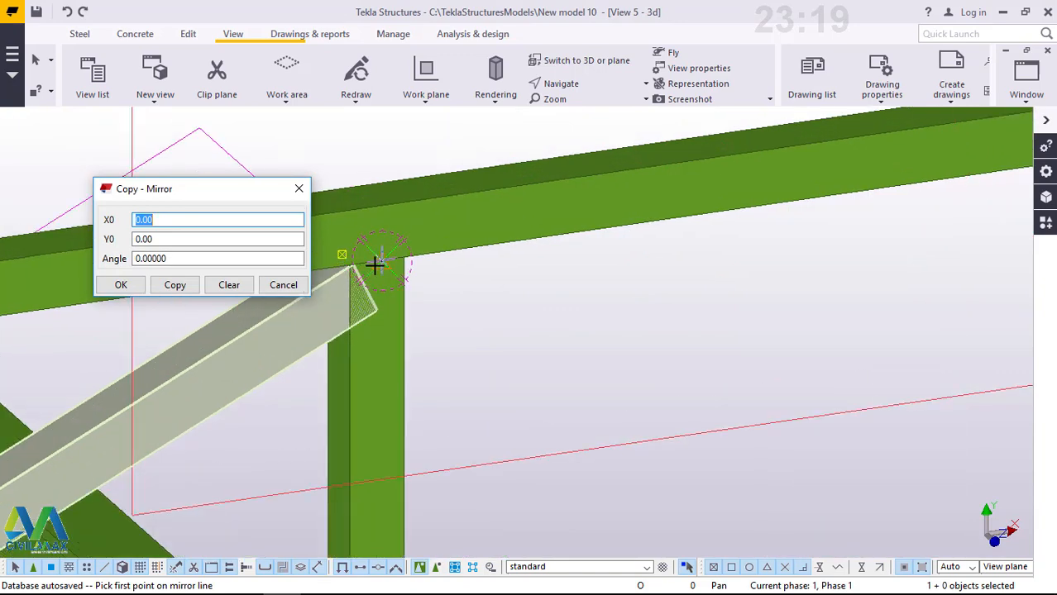
pyautogui.scroll(2, 373, 263)
pyautogui.scroll(2, 379, 263)
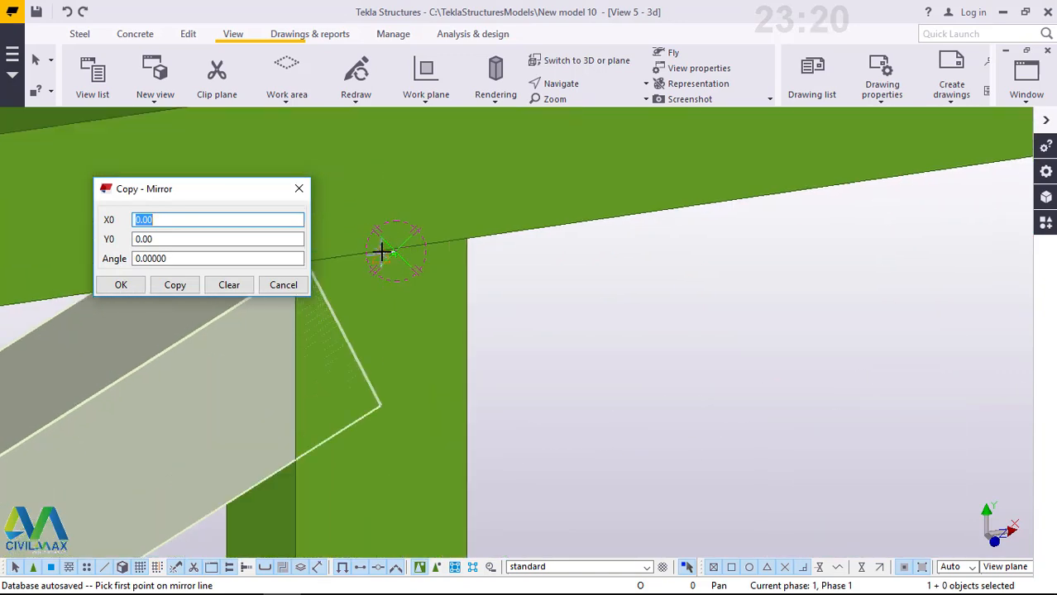
pyautogui.scroll(1, 377, 250)
pyautogui.scroll(1, 382, 250)
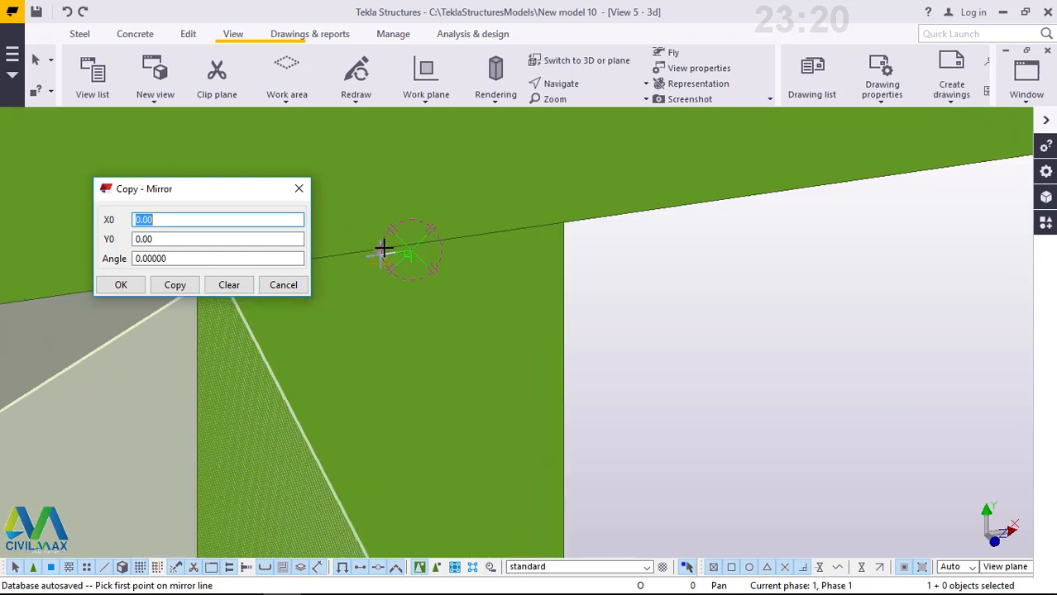
pyautogui.scroll(1, 409, 242)
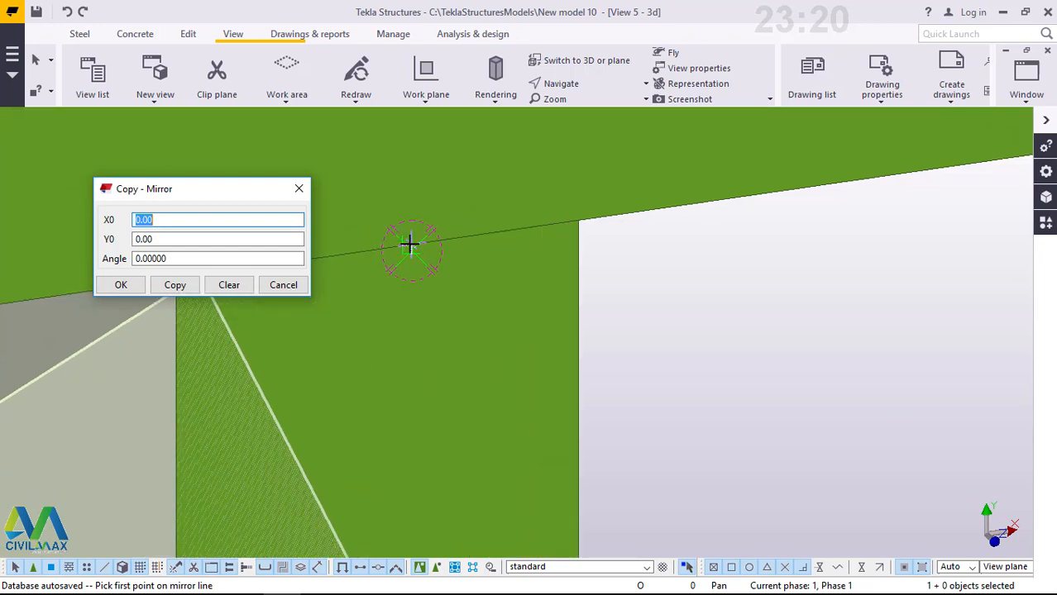
pyautogui.click(411, 242)
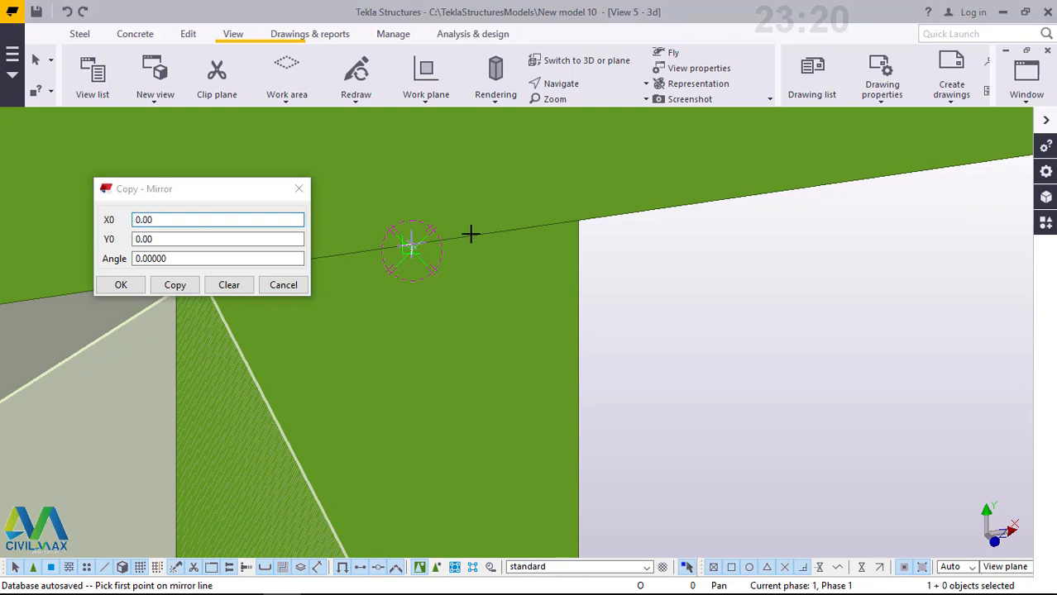
# Place the mirror line's second point at the middle of the second post's lower end, create the mirrored diagonal and end the command
pyautogui.scroll(-1, 456, 216)
pyautogui.scroll(-3, 457, 216)
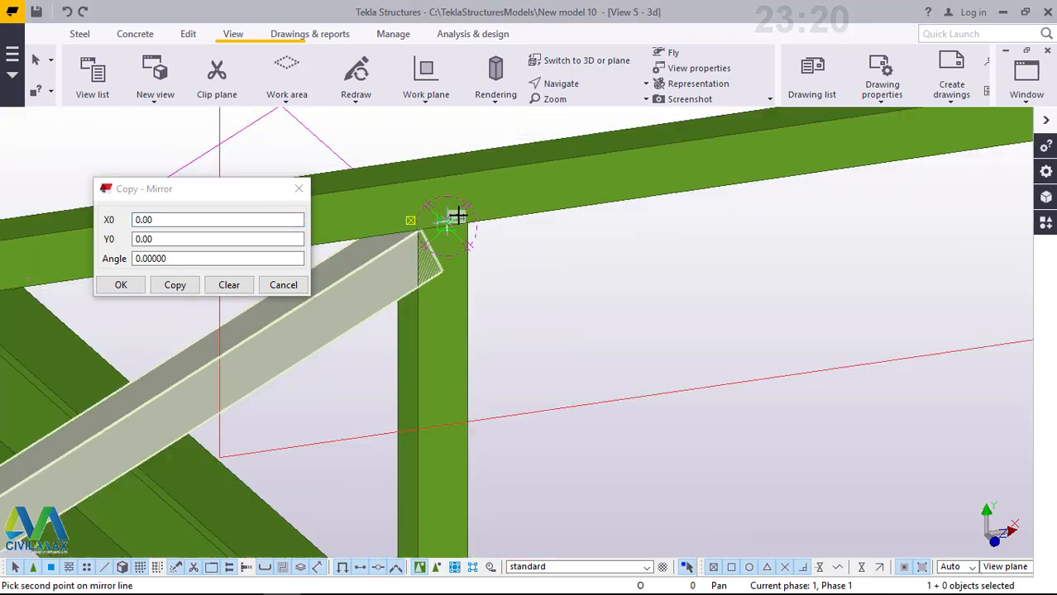
pyautogui.scroll(-3, 456, 216)
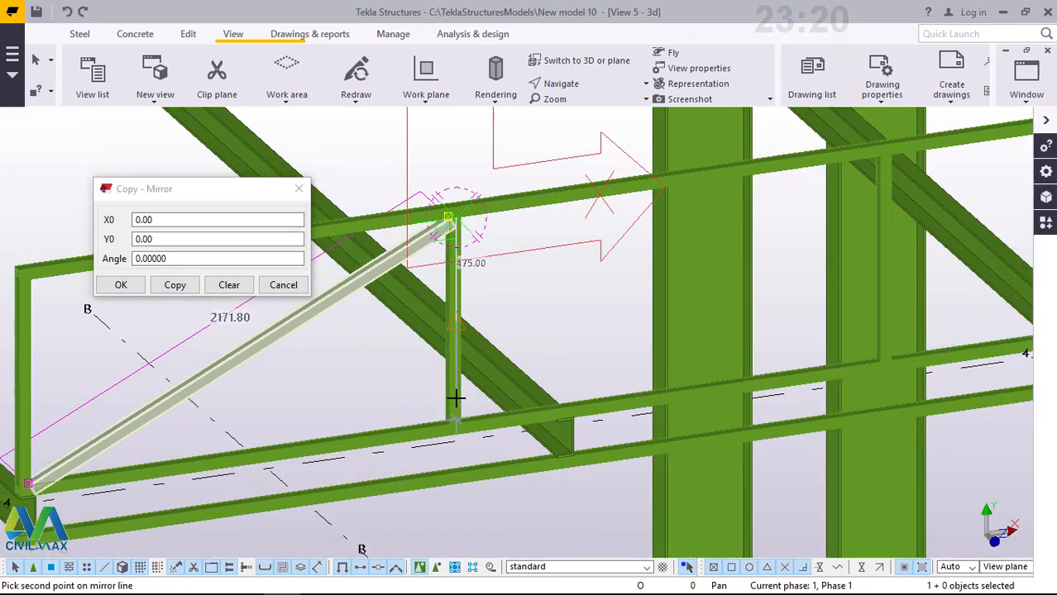
pyautogui.scroll(3, 447, 416)
pyautogui.scroll(2, 448, 416)
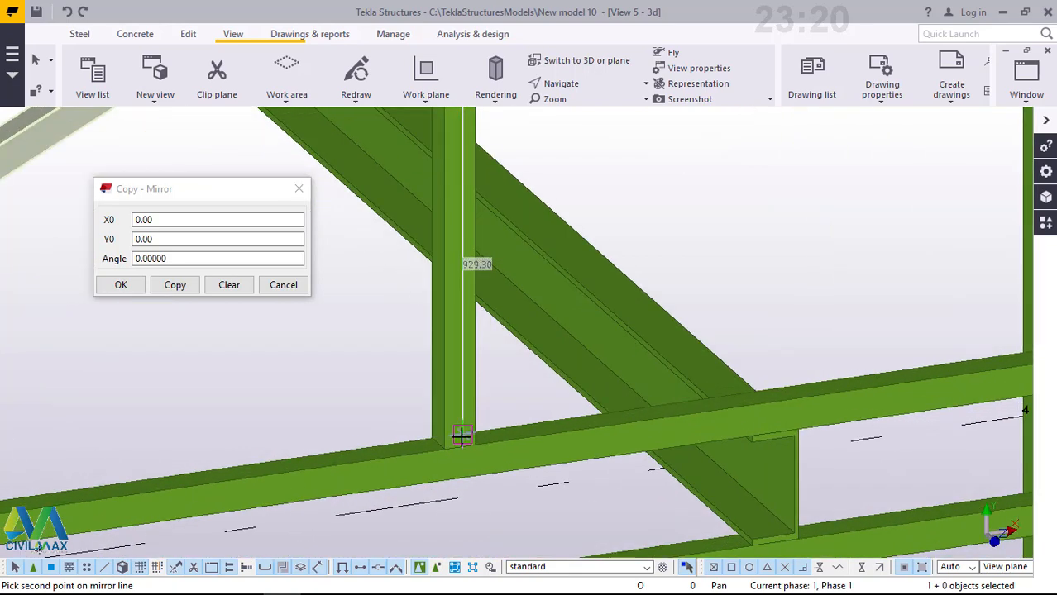
pyautogui.scroll(3, 463, 426)
pyautogui.click(463, 466)
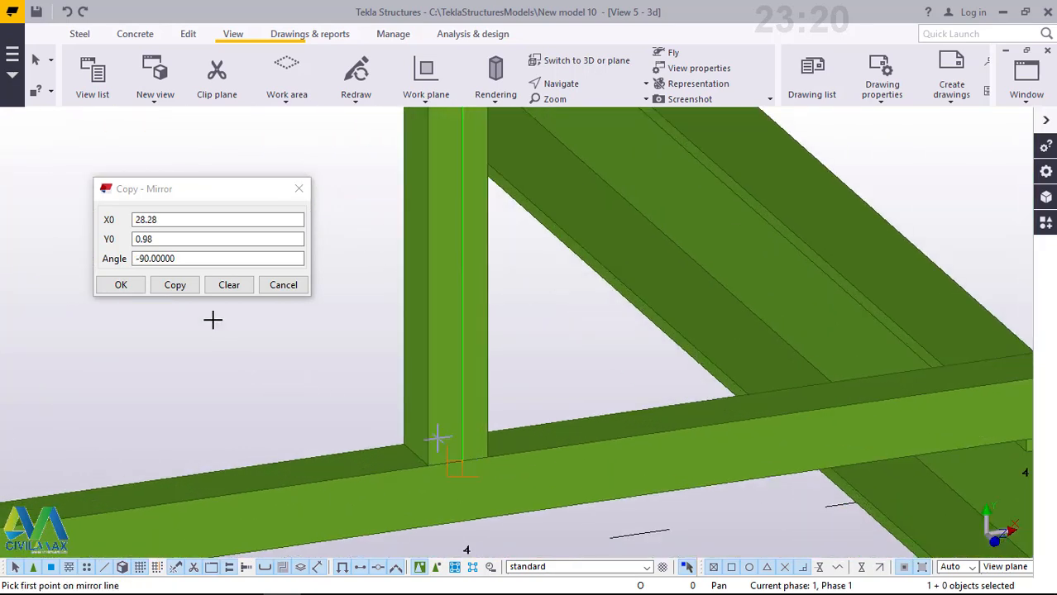
pyautogui.click(181, 286)
pyautogui.click(178, 288)
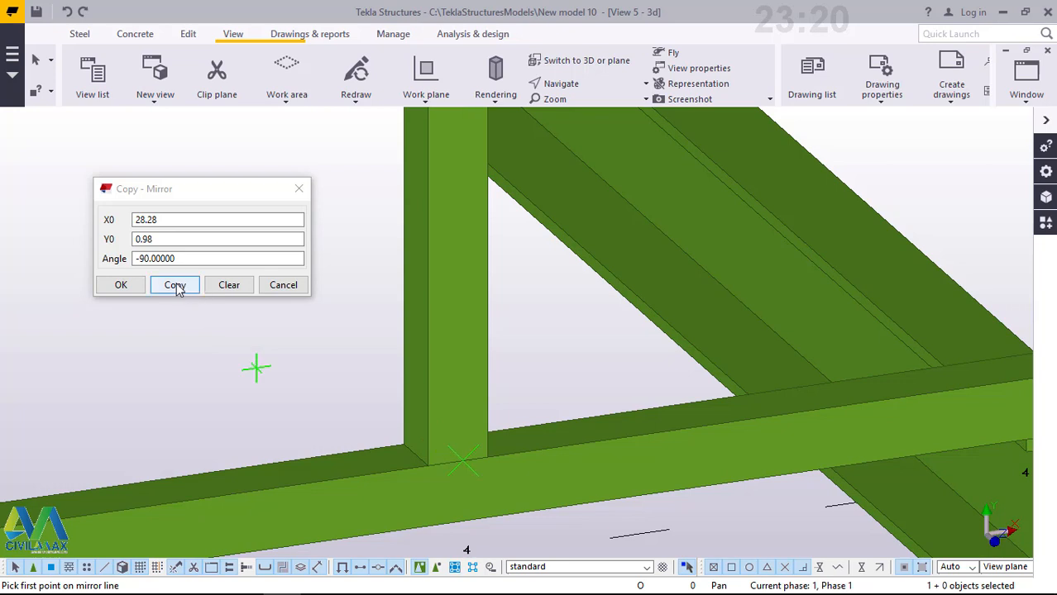
pyautogui.click(122, 287)
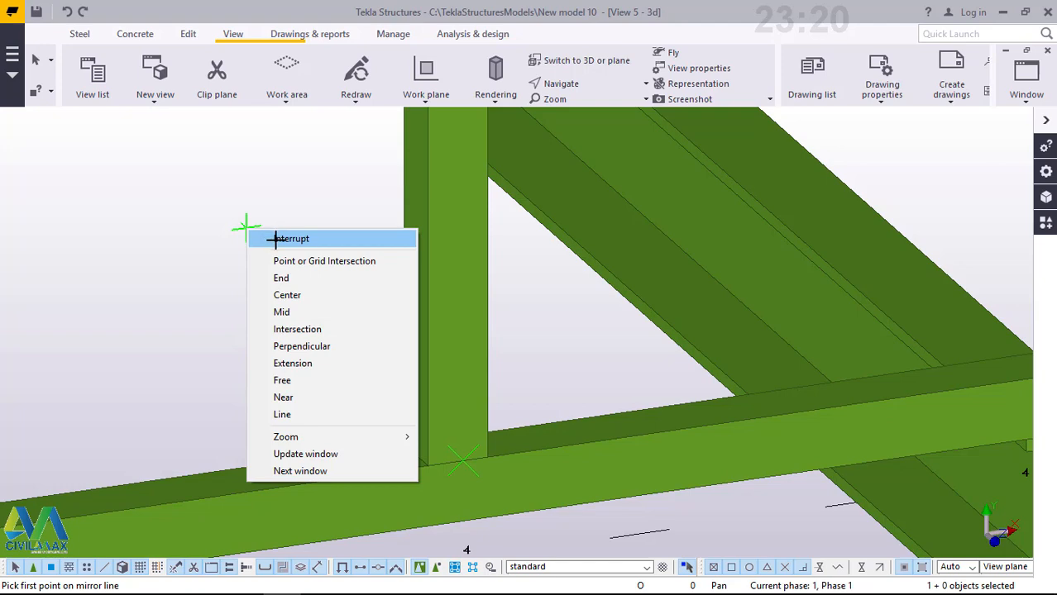
pyautogui.click(291, 238)
# Examine the mirrored diagonal's lower end where it meets the third post and the lower rail
pyautogui.scroll(5, 382, 378)
pyautogui.scroll(-3, 400, 407)
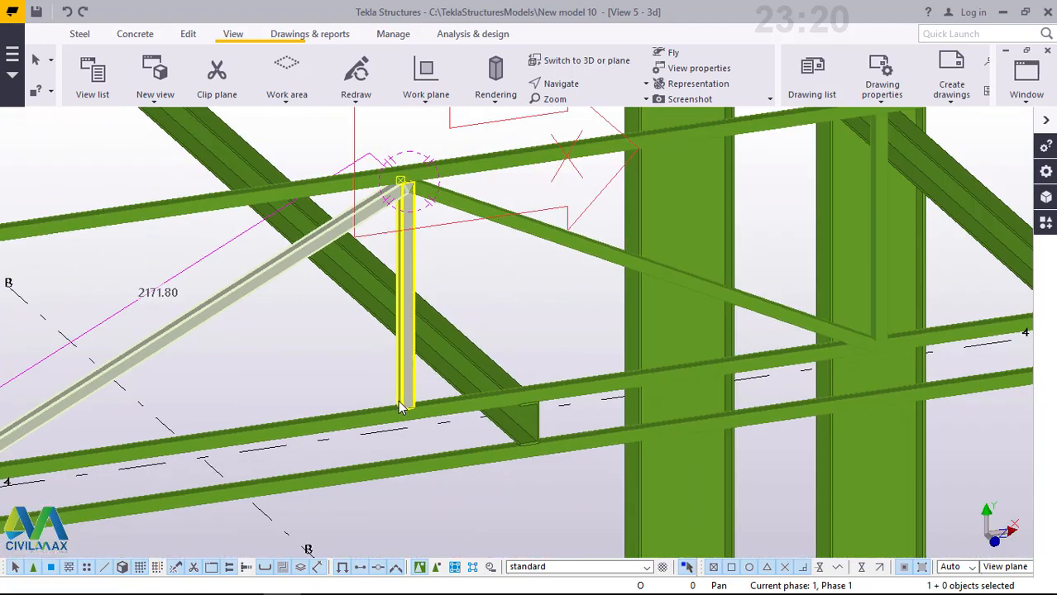
pyautogui.click(401, 407)
pyautogui.scroll(4, 853, 357)
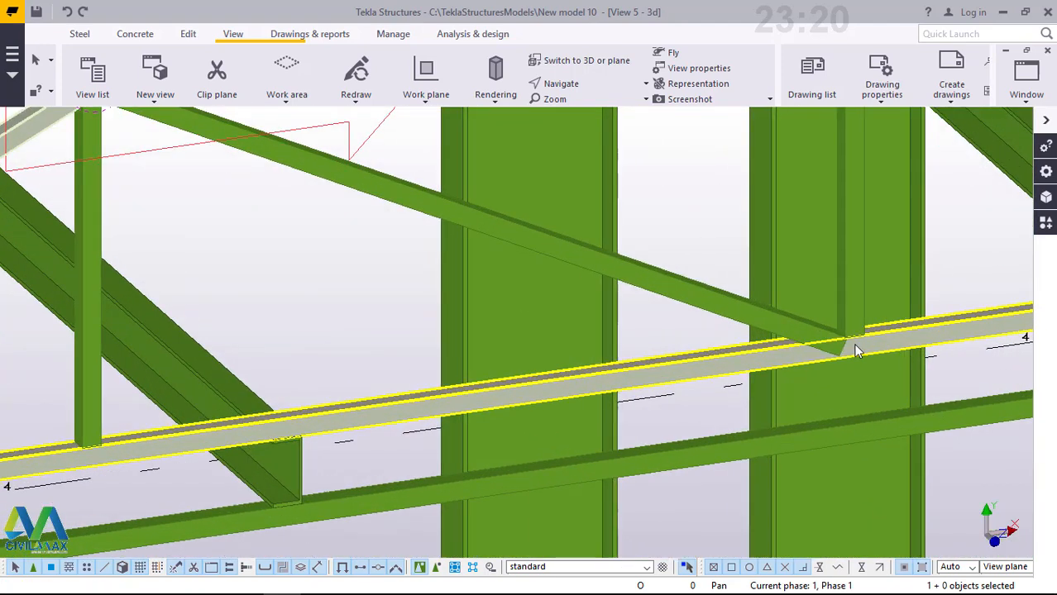
pyautogui.scroll(3, 841, 328)
pyautogui.scroll(5, 841, 328)
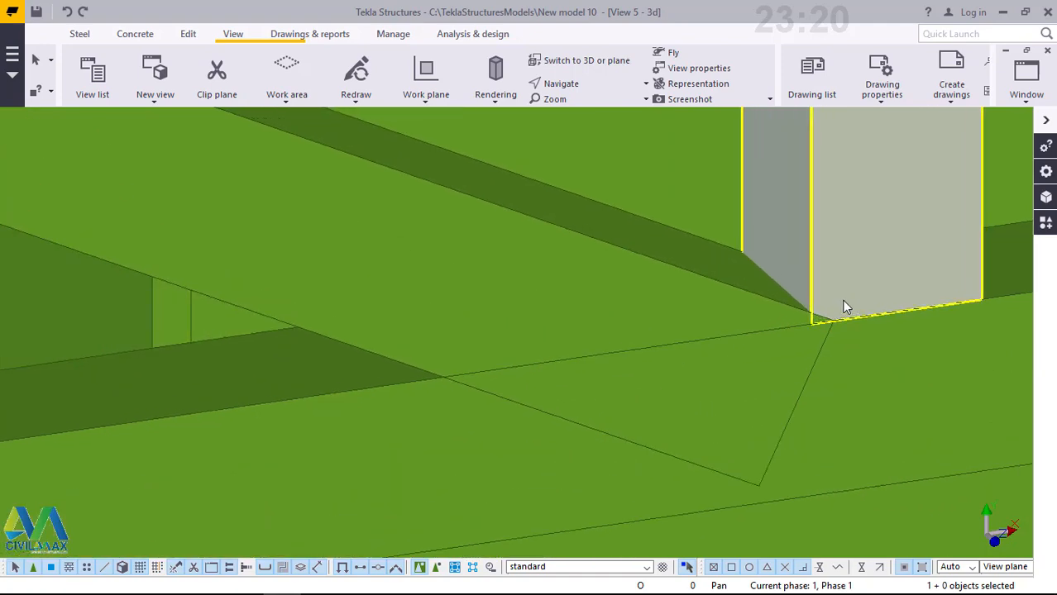
pyautogui.scroll(-5, 845, 311)
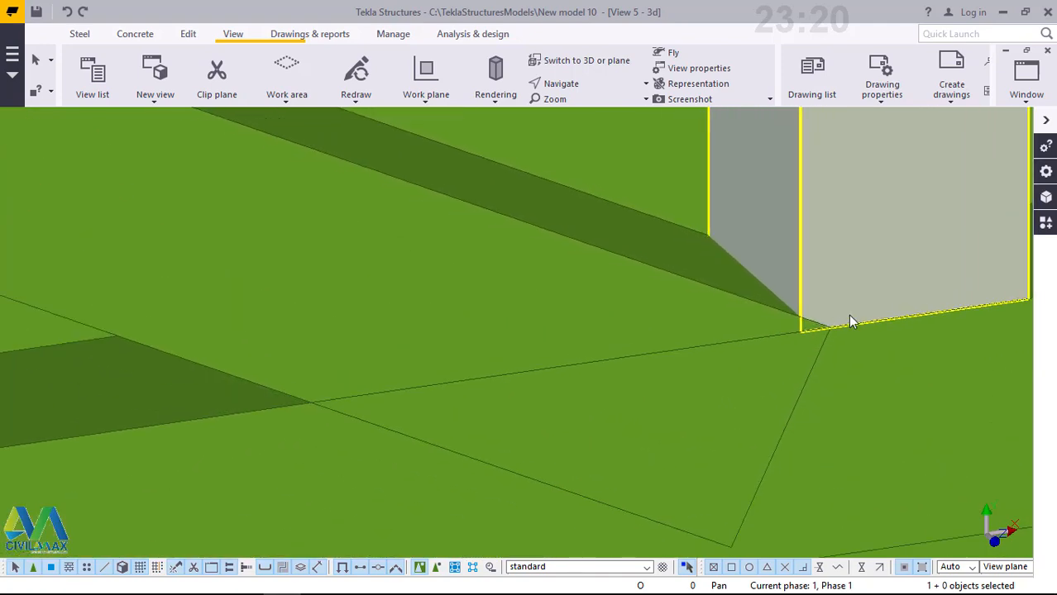
pyautogui.scroll(-6, 855, 327)
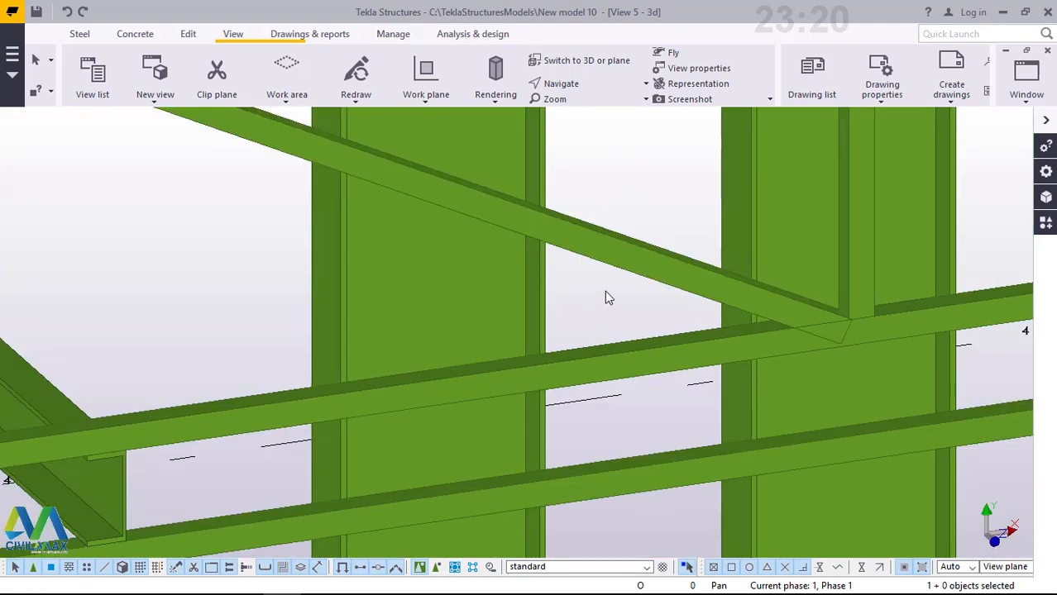
# Delete the mirrored diagonal between the second and third posts
pyautogui.click(627, 273)
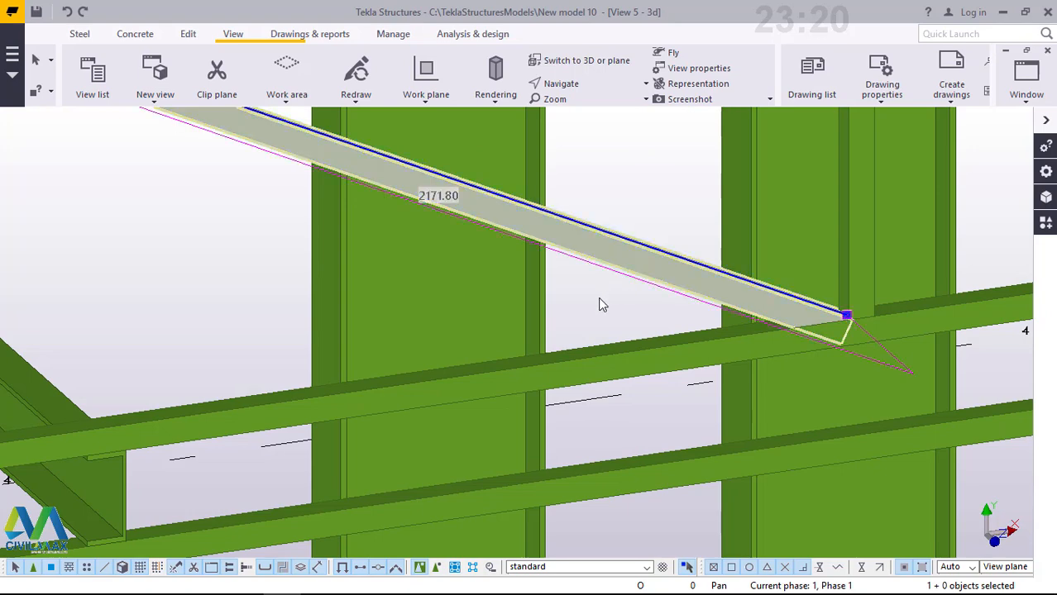
pyautogui.rightClick(601, 306)
pyautogui.click(664, 343)
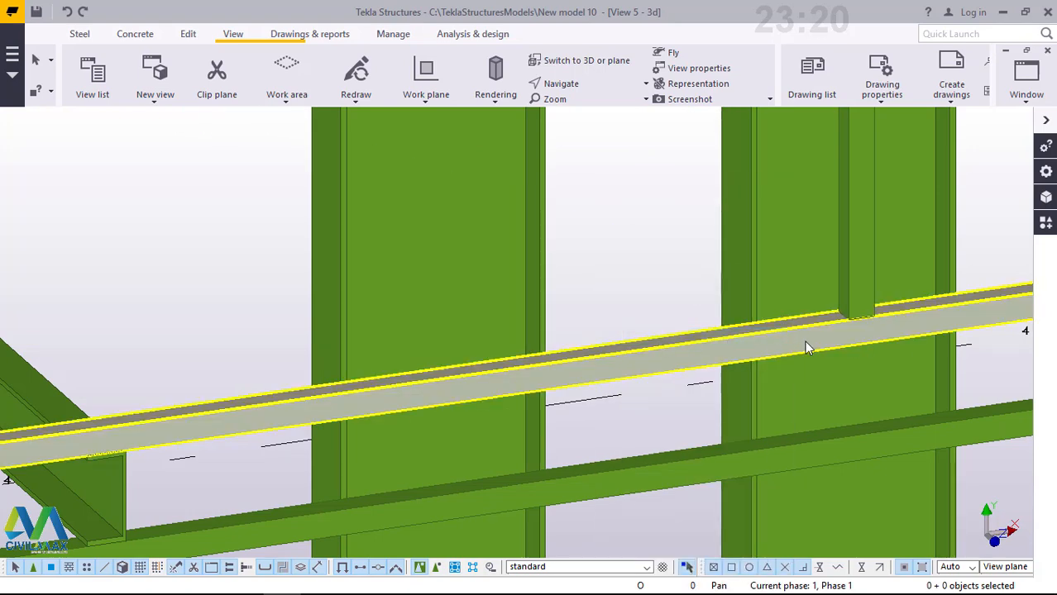
# Start a mirrored copy of the diagonal between the first two posts, with the mirror line's first point at the middle of the second post's upper edge
pyautogui.scroll(-5, 806, 341)
pyautogui.scroll(3, 637, 285)
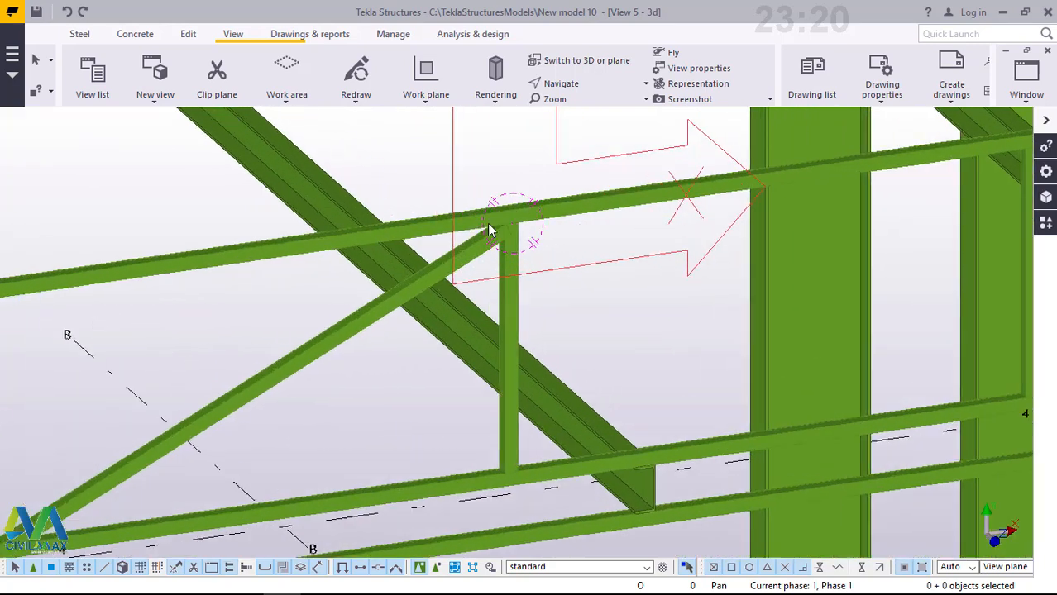
pyautogui.scroll(6, 488, 230)
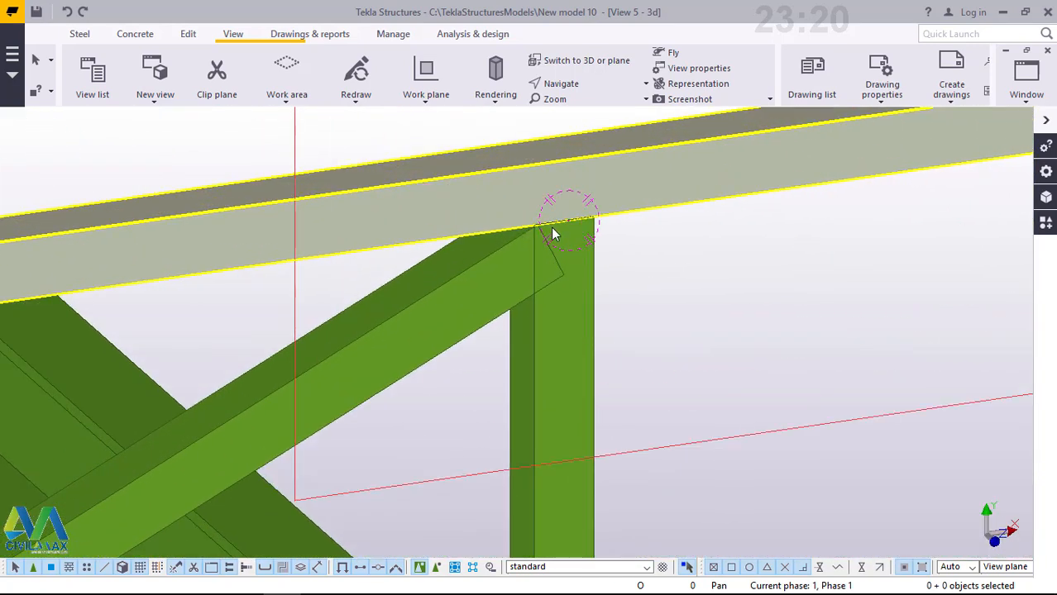
pyautogui.scroll(3, 569, 221)
pyautogui.click(462, 315)
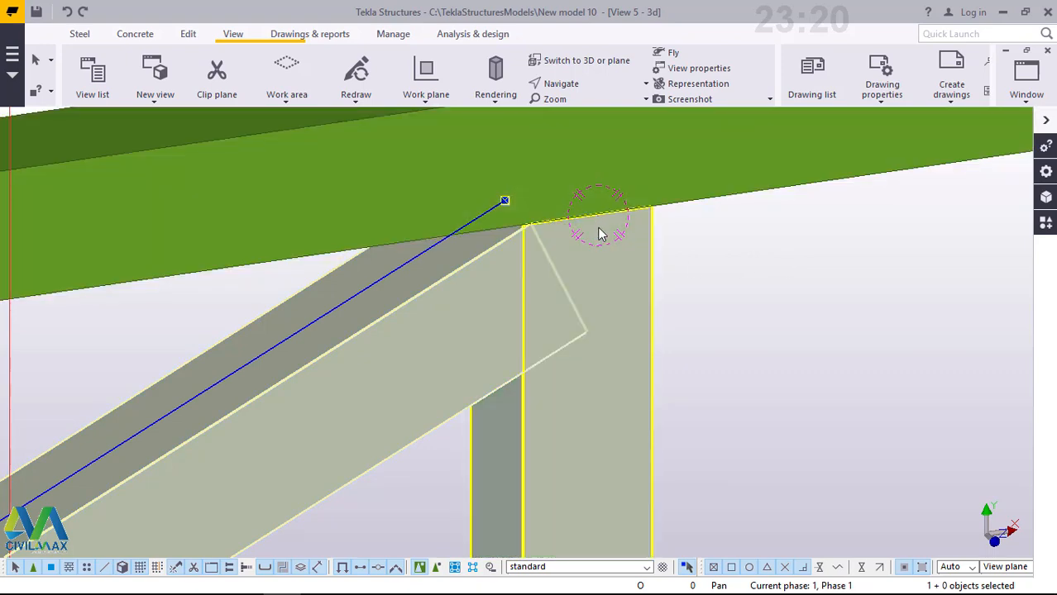
pyautogui.rightClick(816, 281)
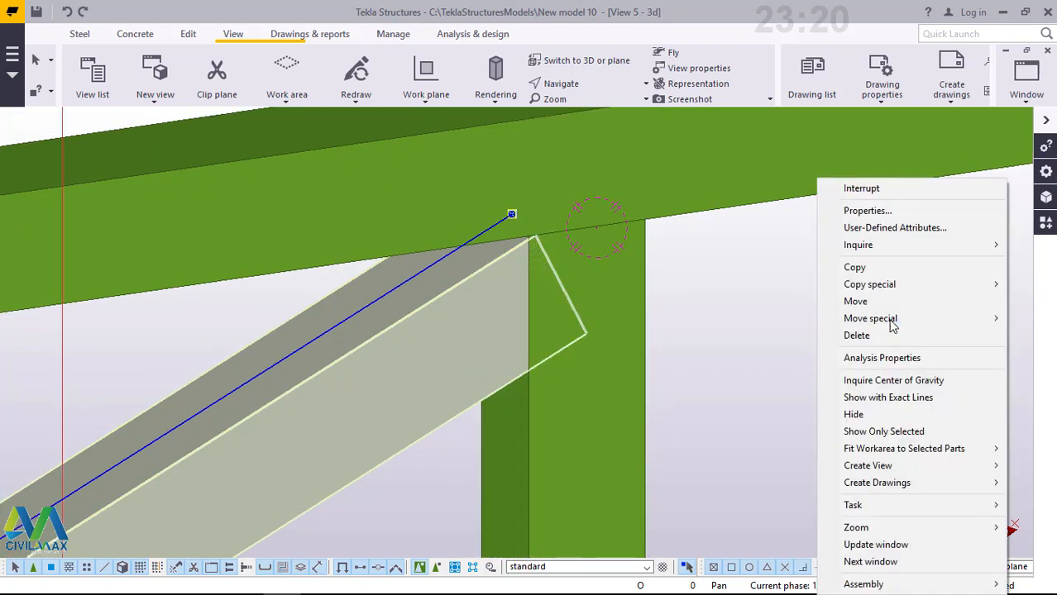
pyautogui.moveTo(887, 285)
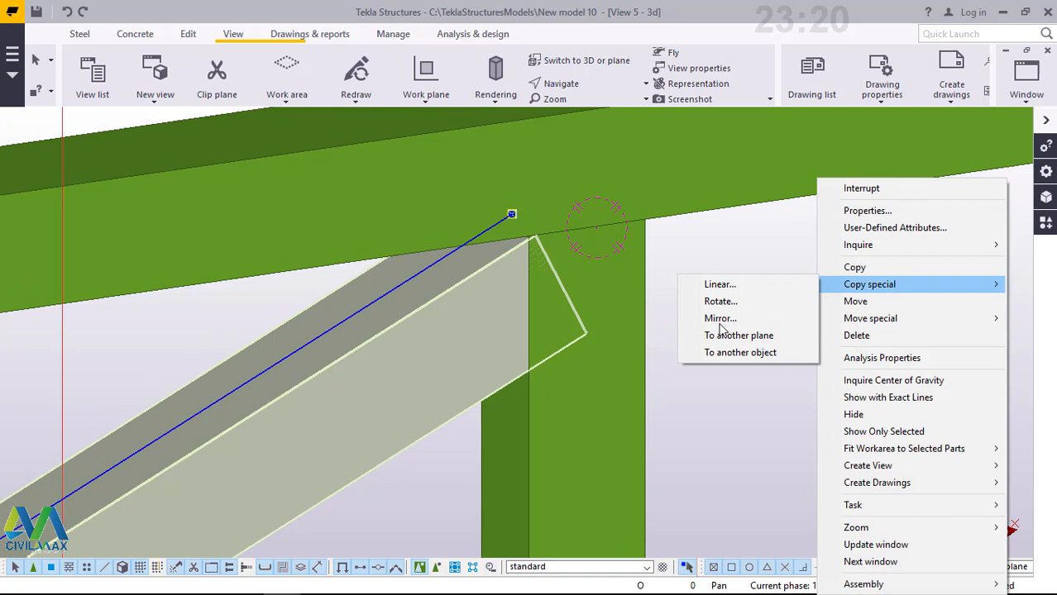
pyautogui.click(723, 321)
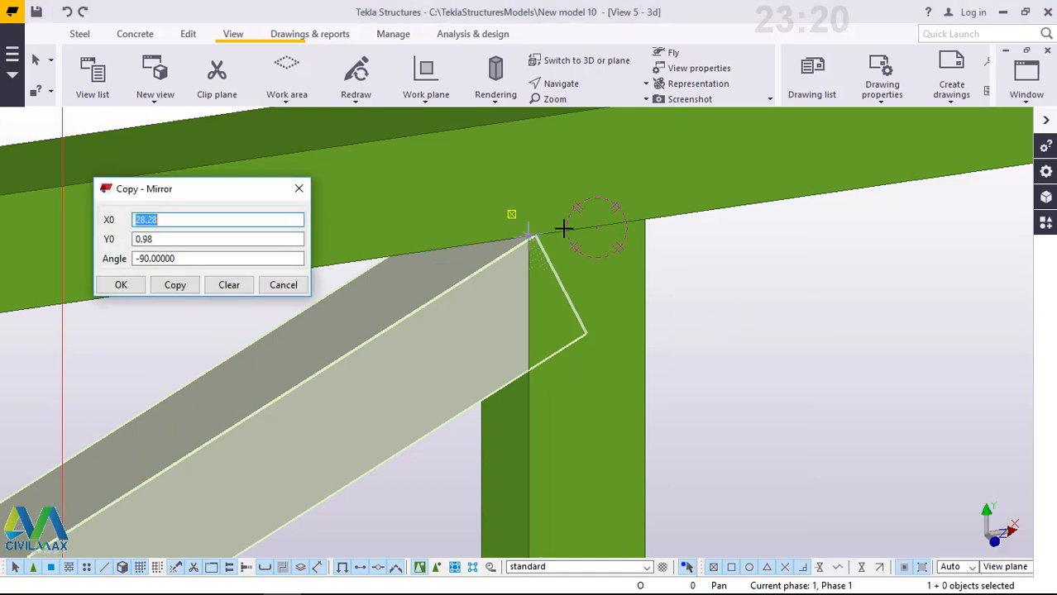
pyautogui.scroll(2, 574, 223)
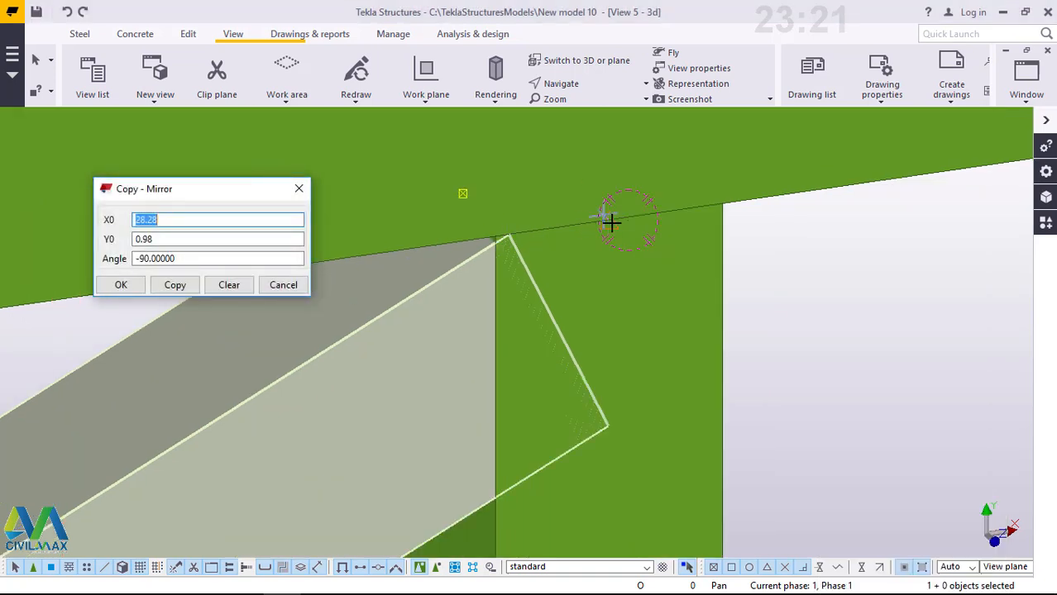
pyautogui.scroll(2, 610, 221)
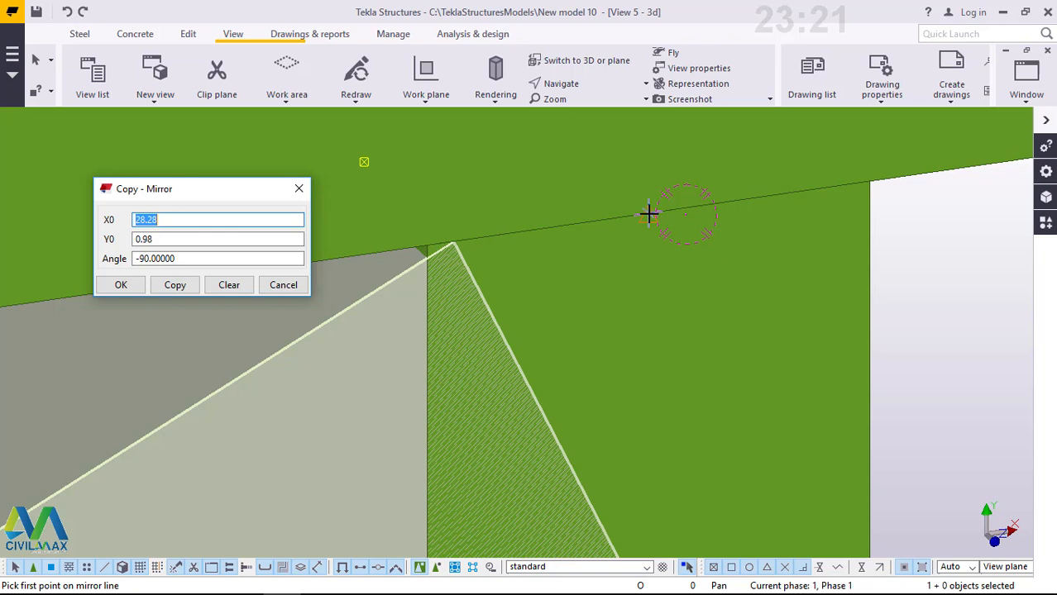
pyautogui.click(616, 215)
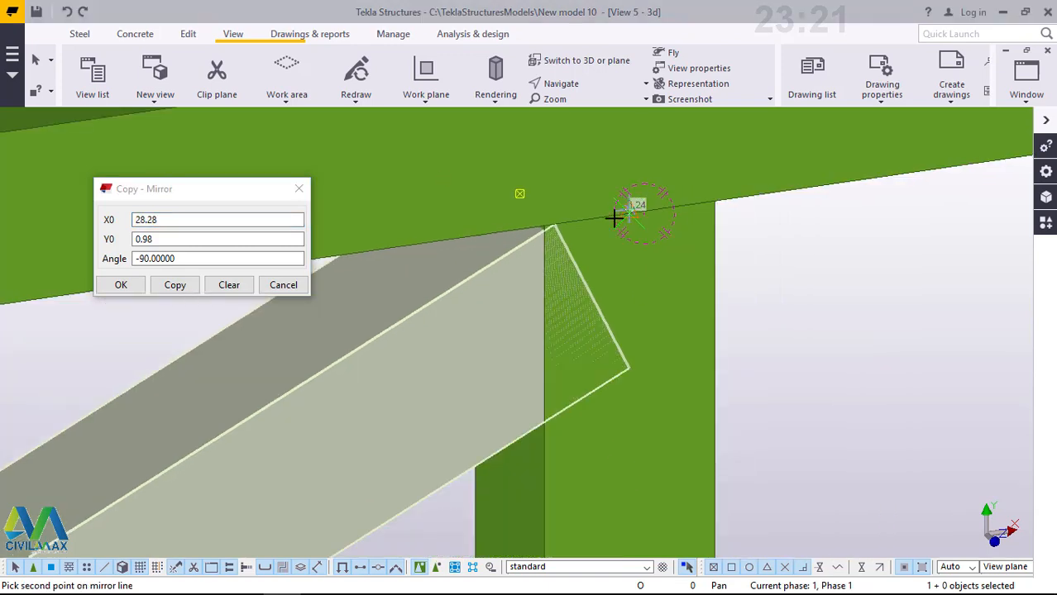
# Set the mirror line's second point at the middle of the second post's lower edge, create the mirrored copy and close the command
pyautogui.scroll(-4, 614, 217)
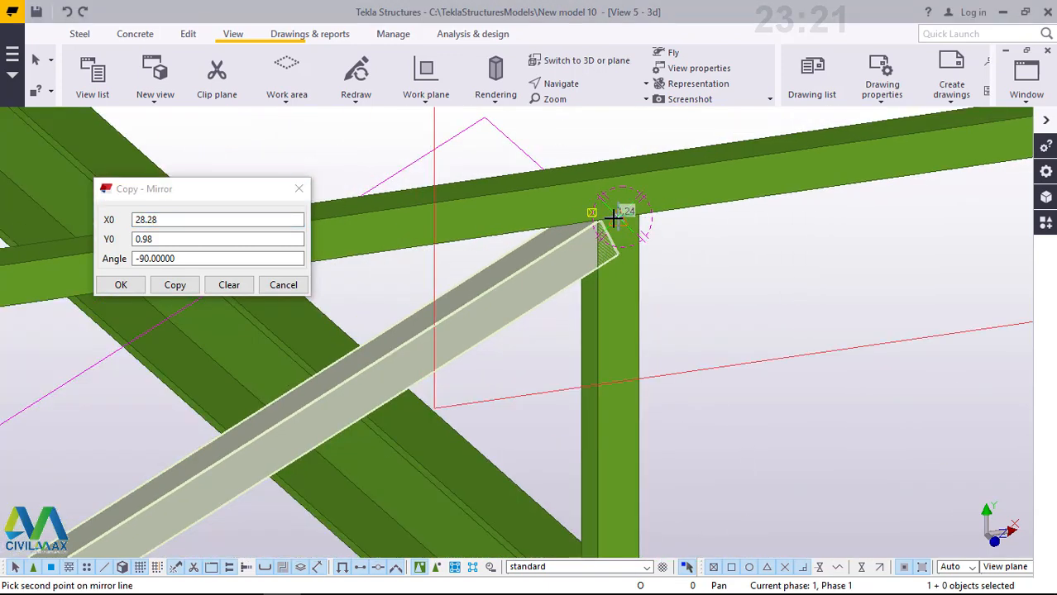
pyautogui.scroll(-3, 614, 217)
pyautogui.scroll(2, 630, 472)
pyautogui.scroll(2, 620, 472)
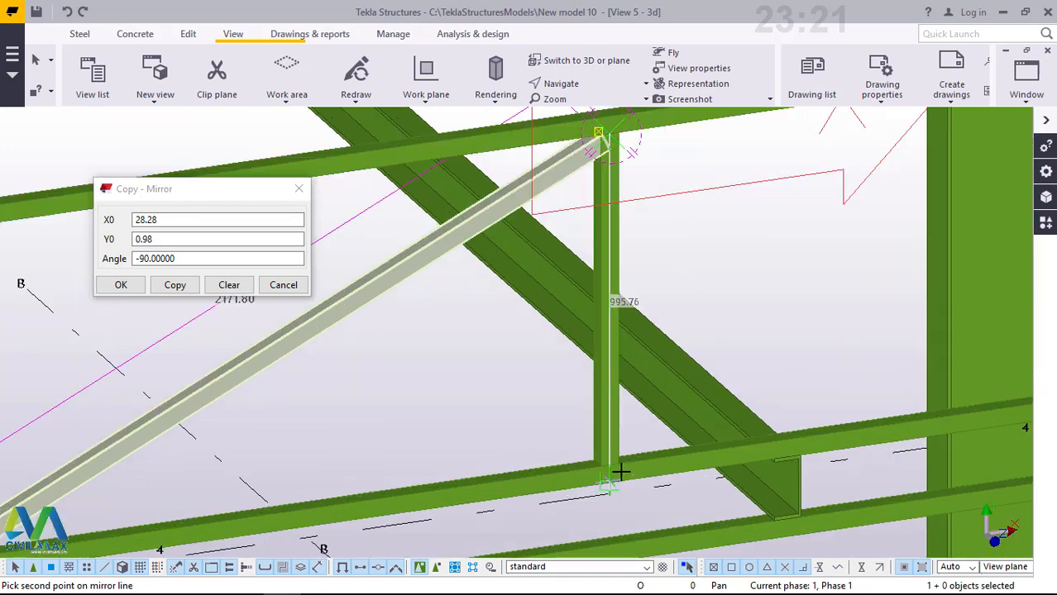
pyautogui.scroll(4, 620, 472)
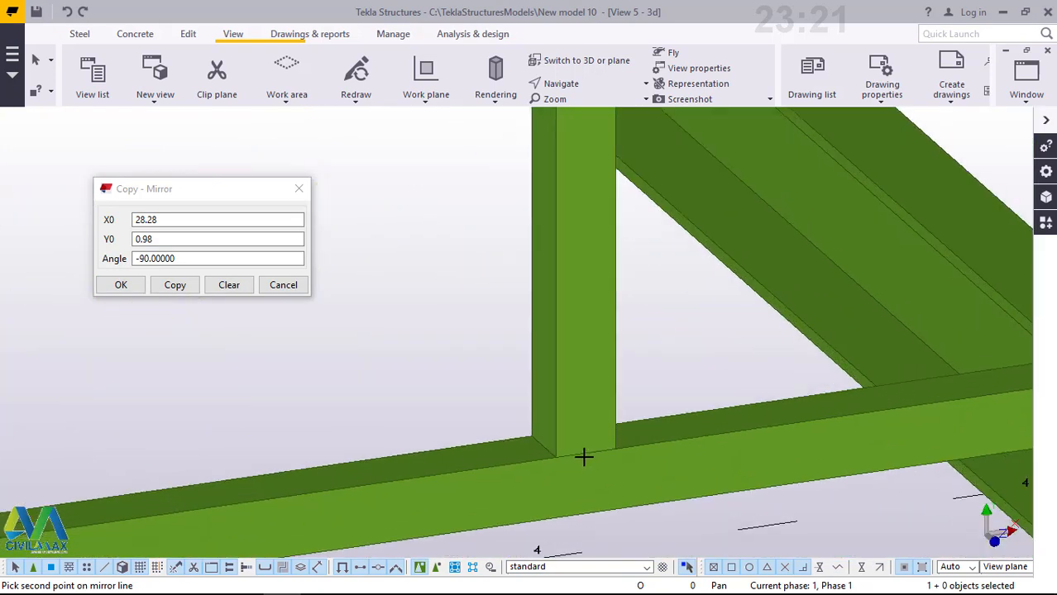
pyautogui.scroll(3, 583, 457)
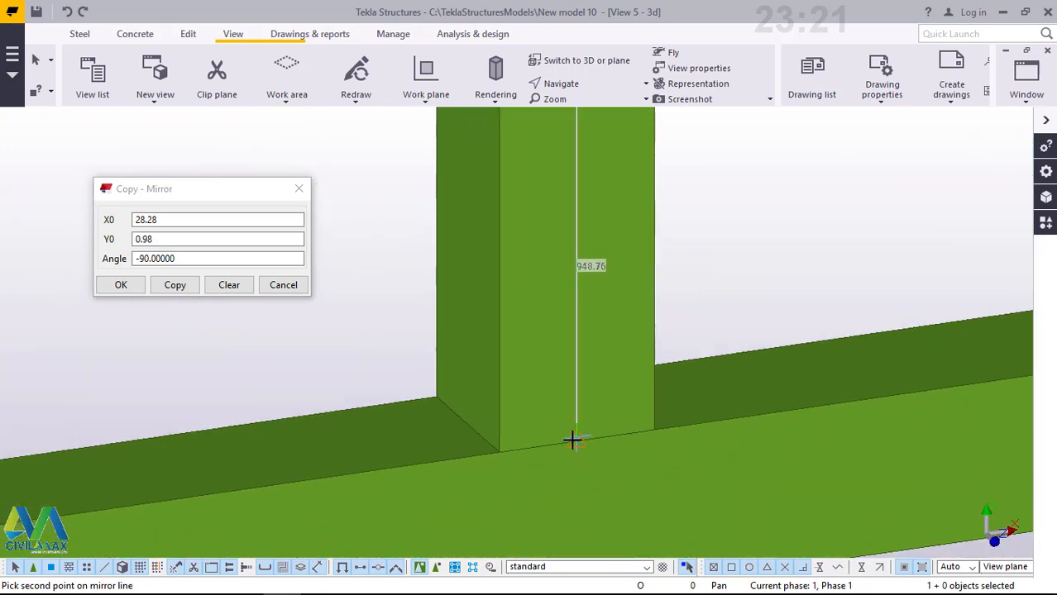
pyautogui.click(574, 439)
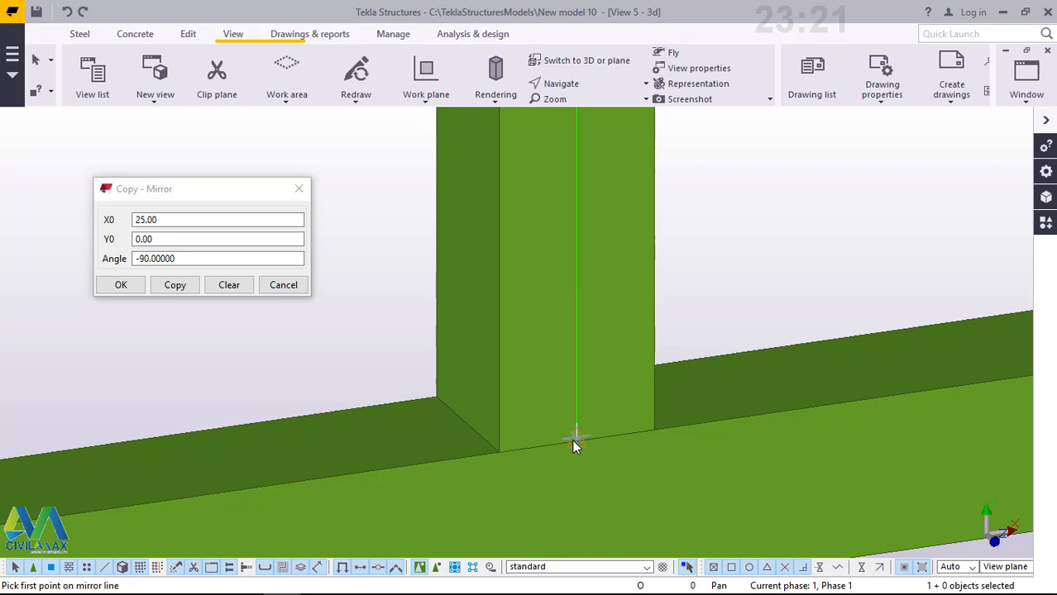
pyautogui.click(175, 286)
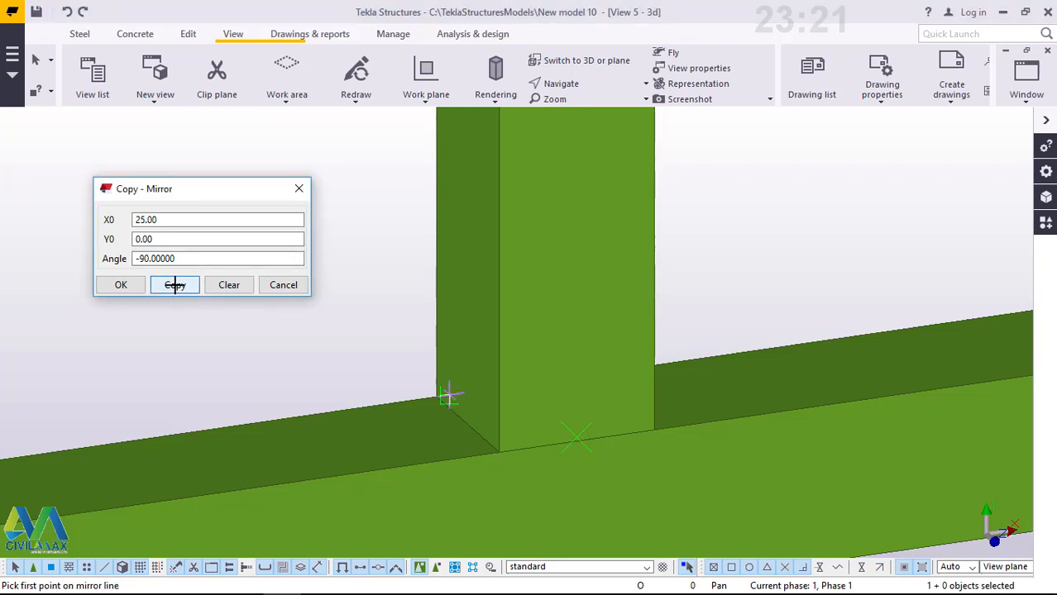
pyautogui.click(121, 286)
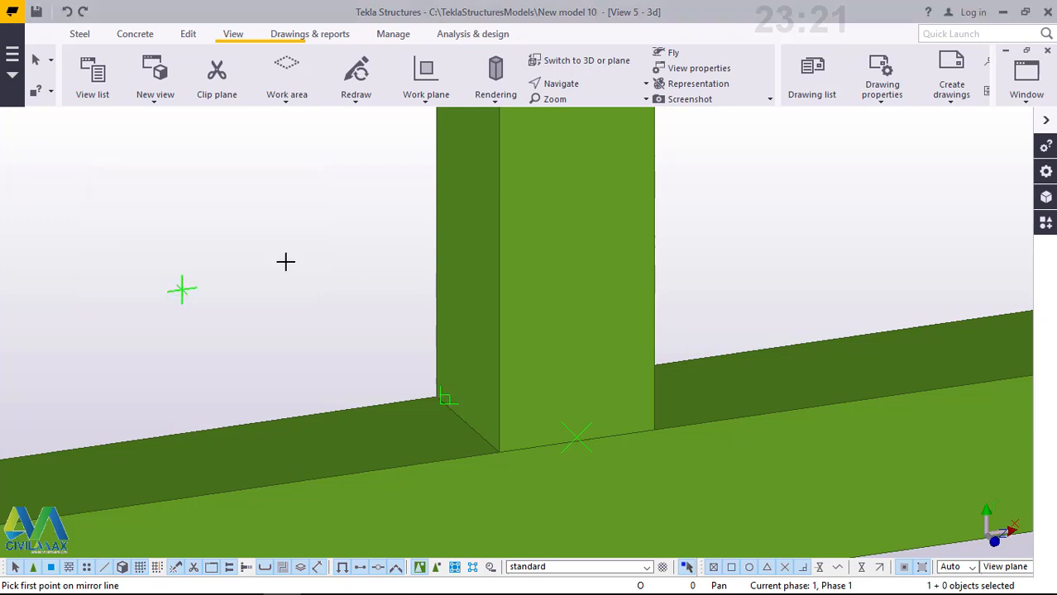
pyautogui.rightClick(299, 218)
pyautogui.click(335, 230)
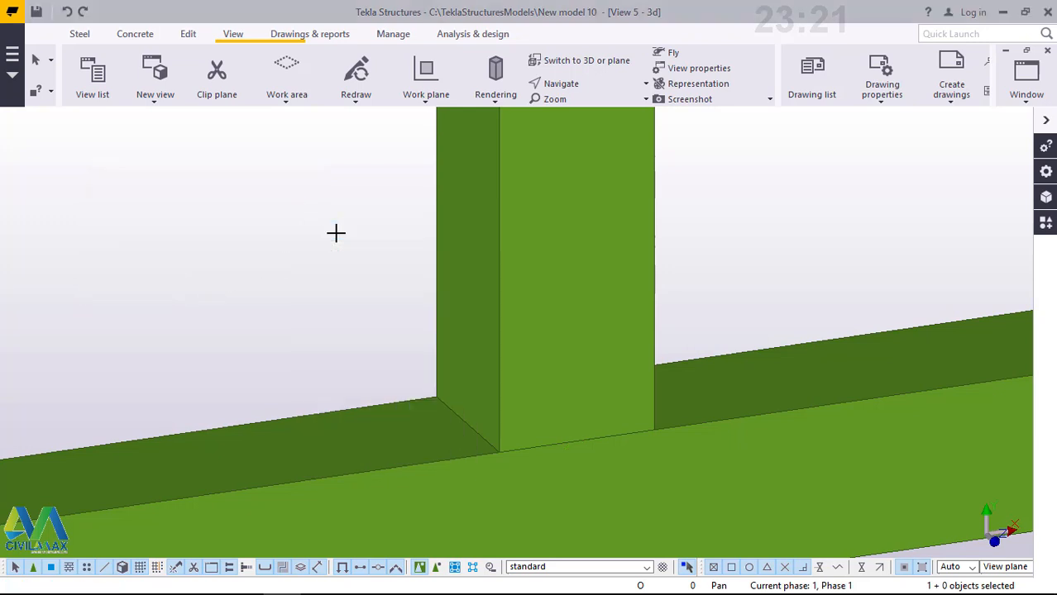
# Check how the new mirrored diagonal's lower end meets the third post and the lower rail
pyautogui.scroll(-6, 484, 357)
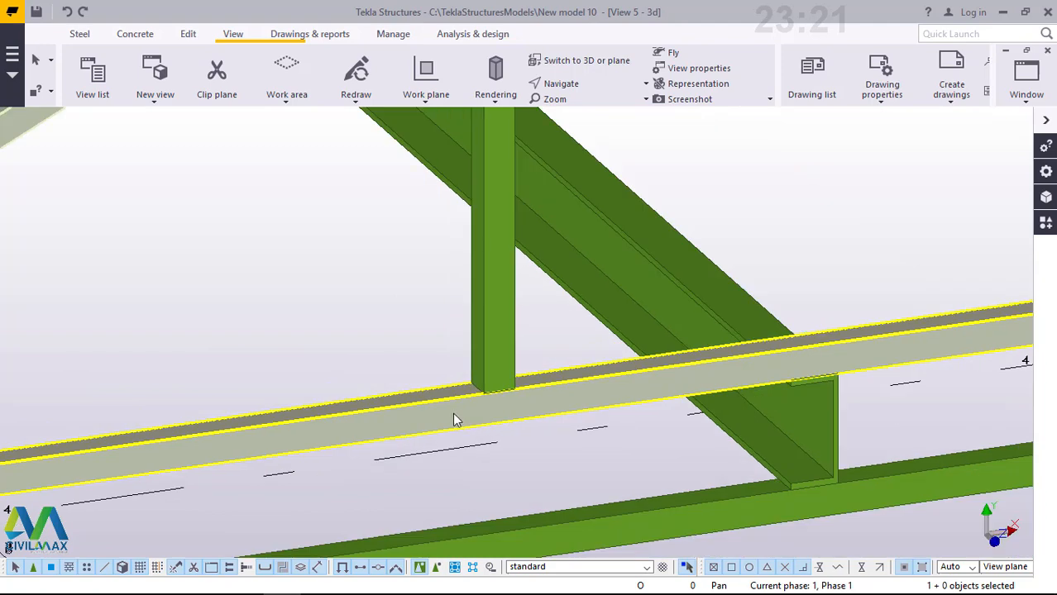
pyautogui.scroll(-3, 830, 354)
pyautogui.scroll(6, 858, 352)
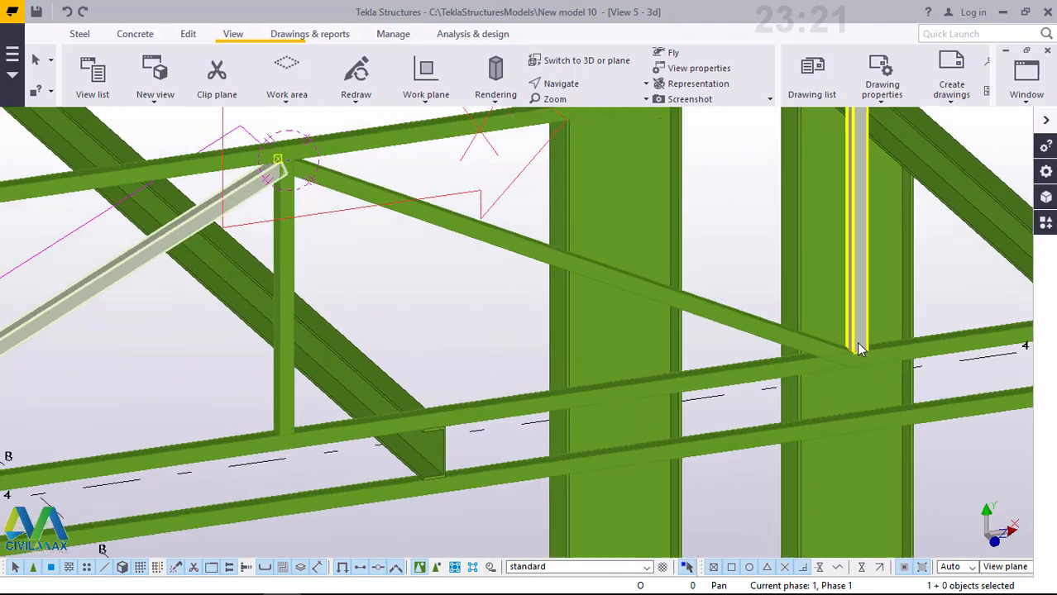
pyautogui.scroll(5, 851, 360)
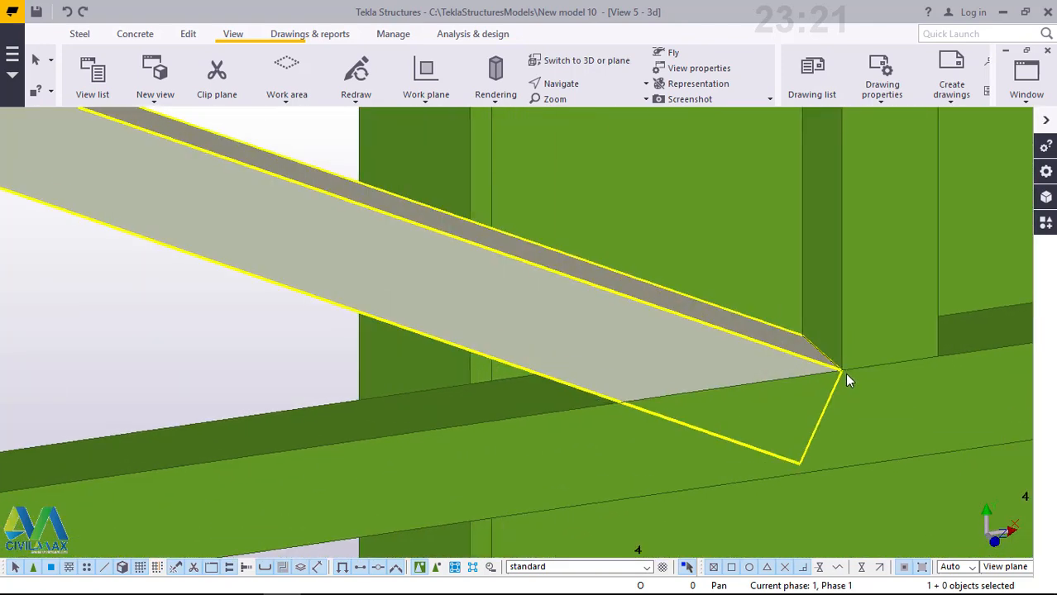
pyautogui.scroll(2, 841, 370)
pyautogui.click(803, 319)
pyautogui.scroll(1, 800, 318)
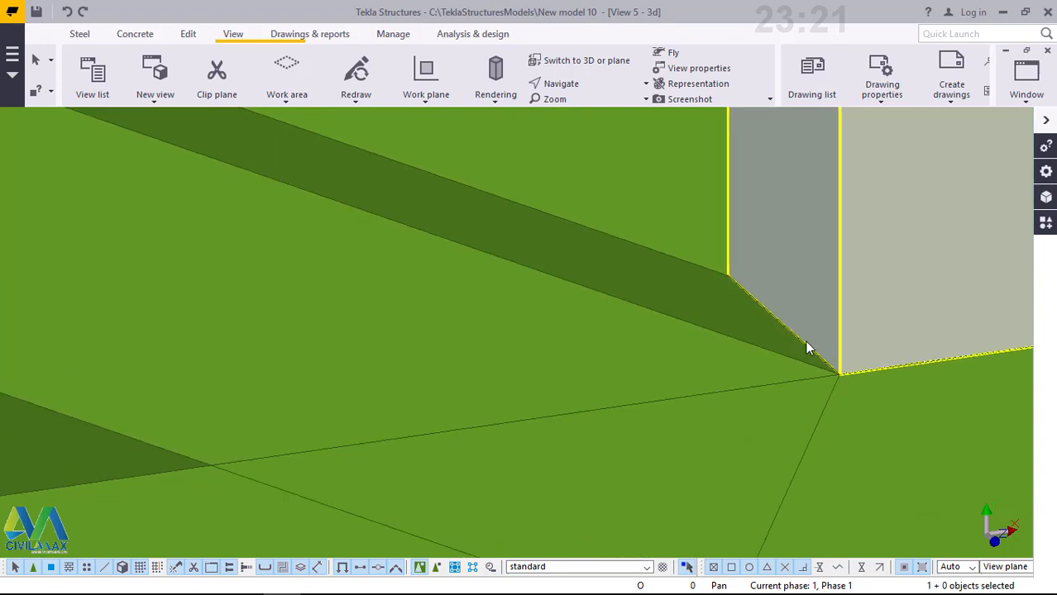
pyautogui.scroll(-3, 806, 342)
pyautogui.scroll(-5, 839, 356)
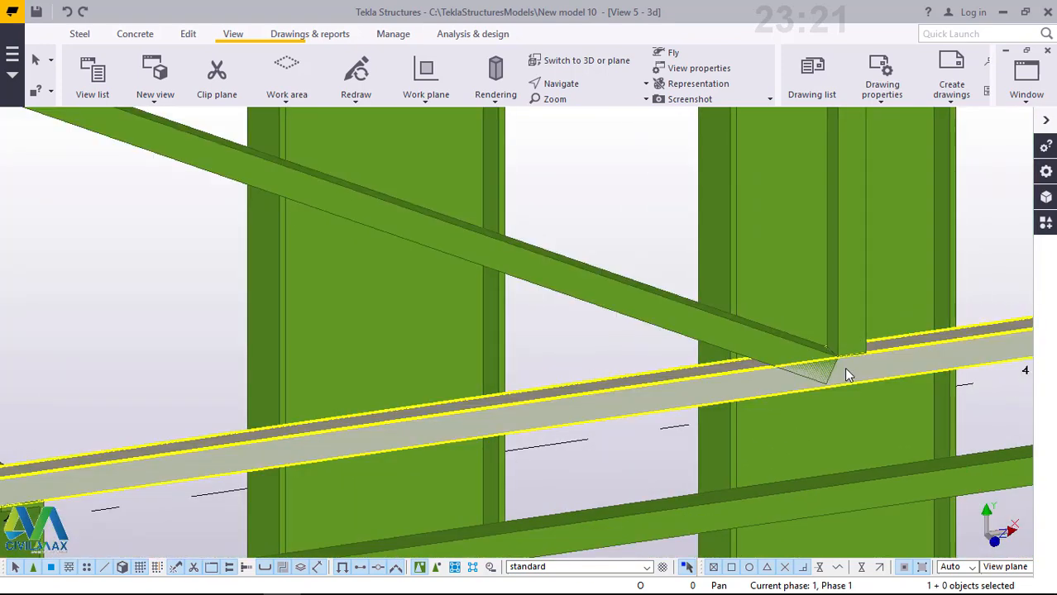
pyautogui.scroll(-5, 843, 370)
pyautogui.scroll(5, 537, 273)
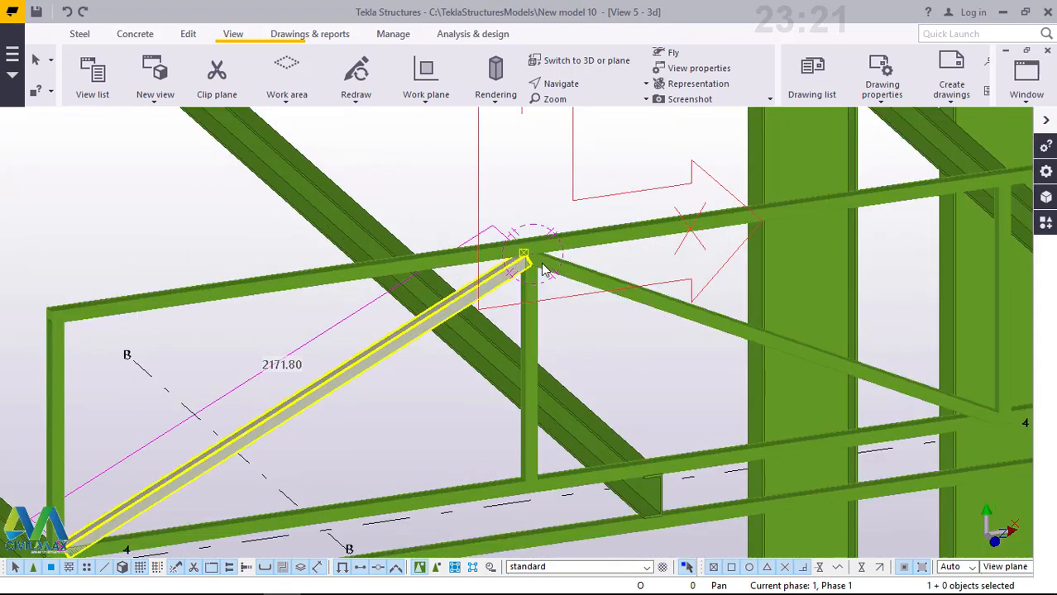
# Set the view point at the second post's upper end and inspect from another angle how both diagonals meet the post and top rail
pyautogui.click(538, 259)
pyautogui.scroll(2, 537, 258)
pyautogui.click(587, 86)
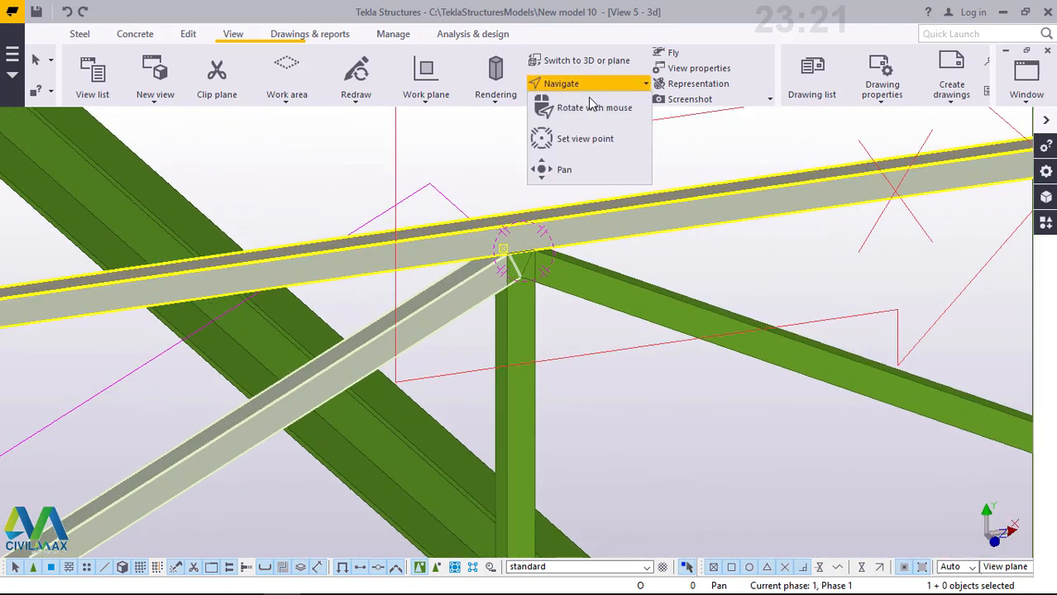
pyautogui.click(587, 165)
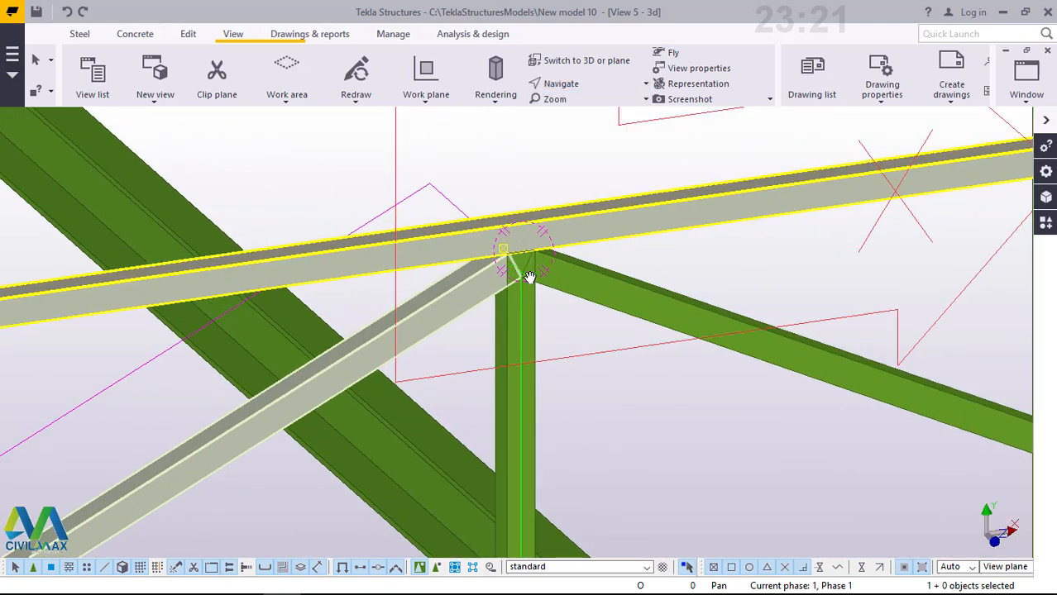
pyautogui.keyDown('ctrl'); pyautogui.moveTo(509, 279); pyautogui.dragTo(344, 274, button='middle'); pyautogui.keyUp('ctrl')
pyautogui.scroll(5, 571, 243)
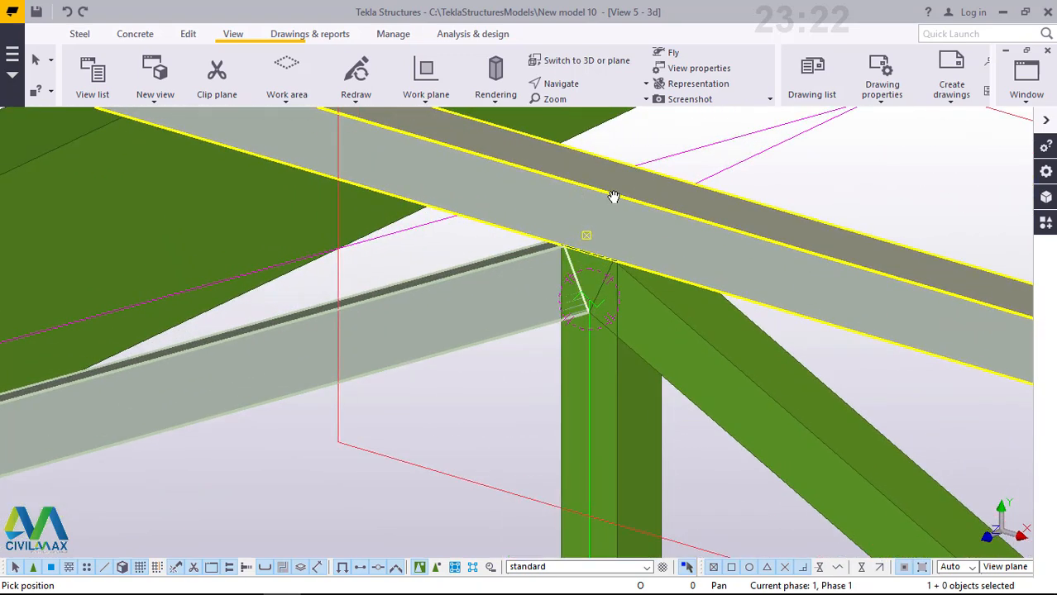
pyautogui.scroll(2, 699, 149)
pyautogui.rightClick(705, 144)
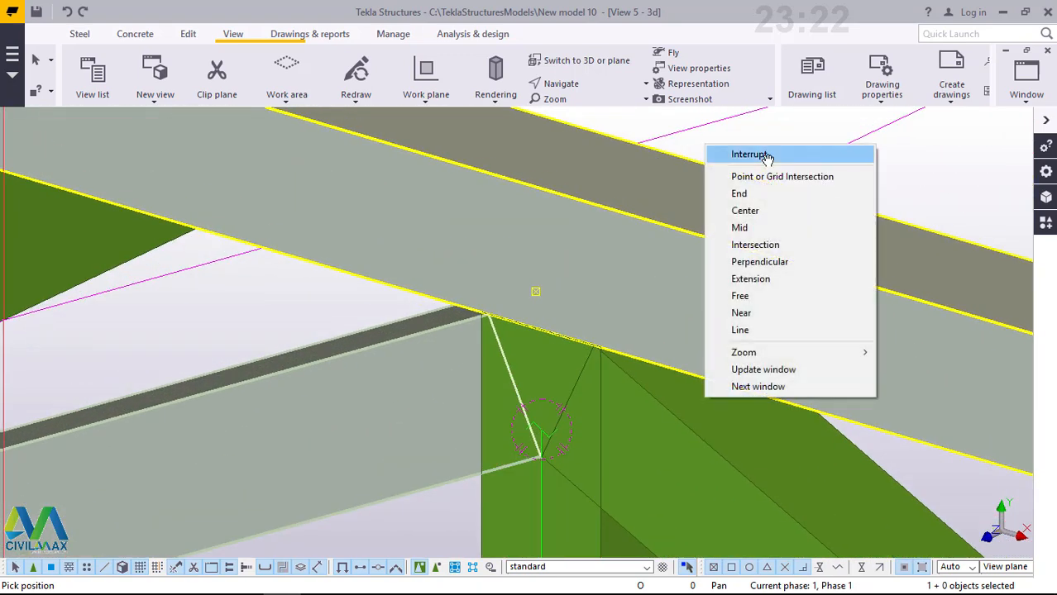
pyautogui.click(707, 152)
pyautogui.click(779, 137)
pyautogui.scroll(-4, 508, 272)
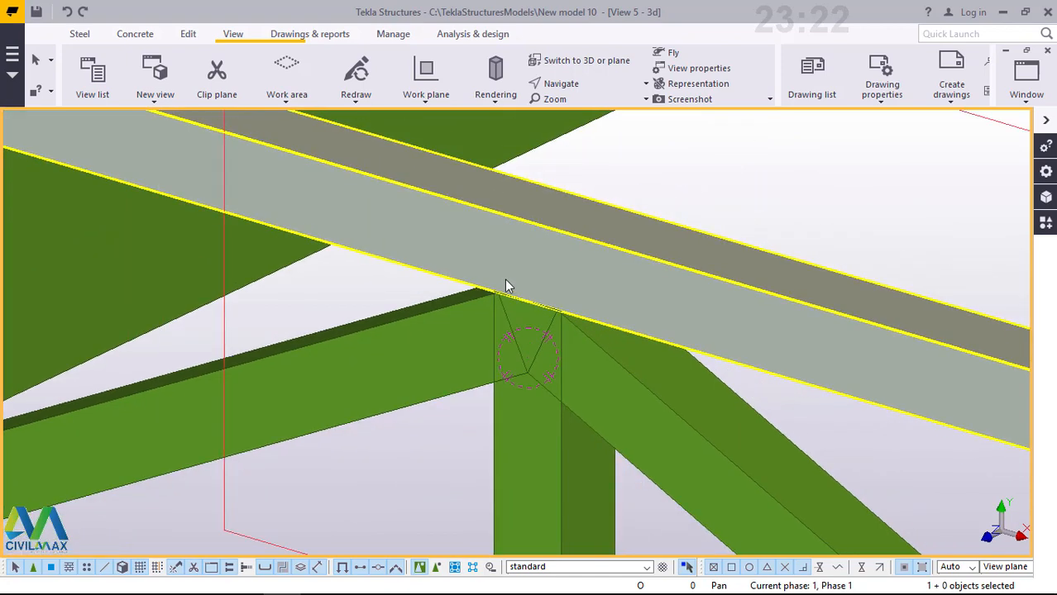
# Find the Stanchion weld (85) component by searching for "weld" and apply it with the original diagonal as main part and the second post as secondary
pyautogui.click(1045, 224)
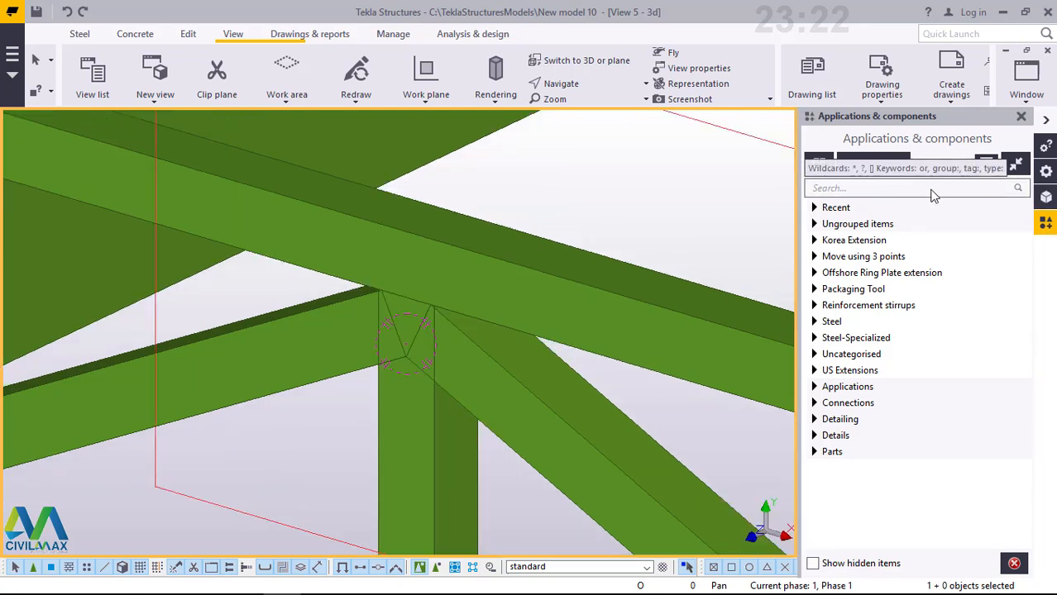
pyautogui.click(879, 191)
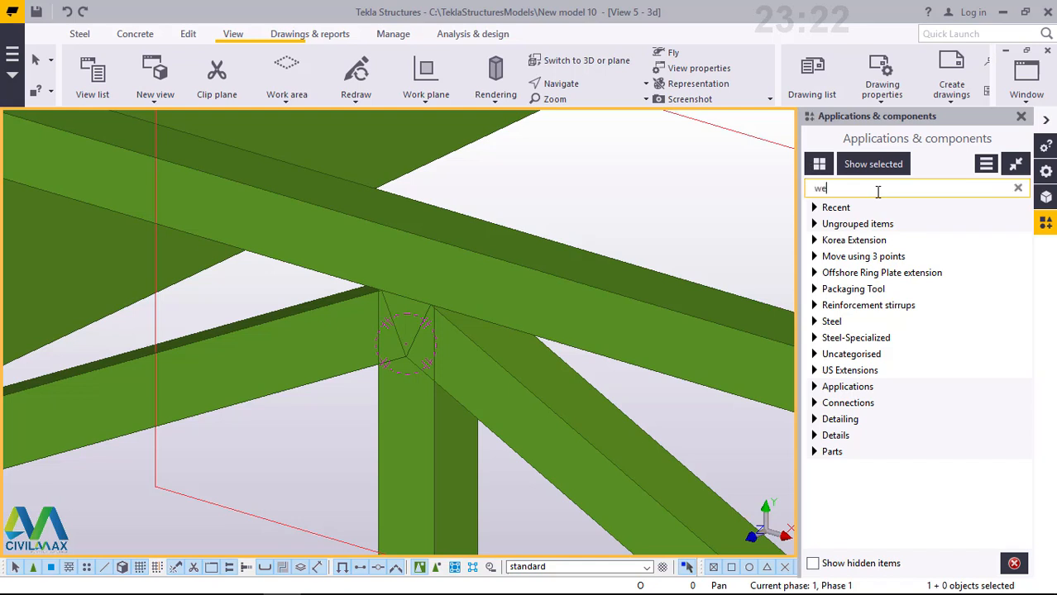
pyautogui.write('weld')
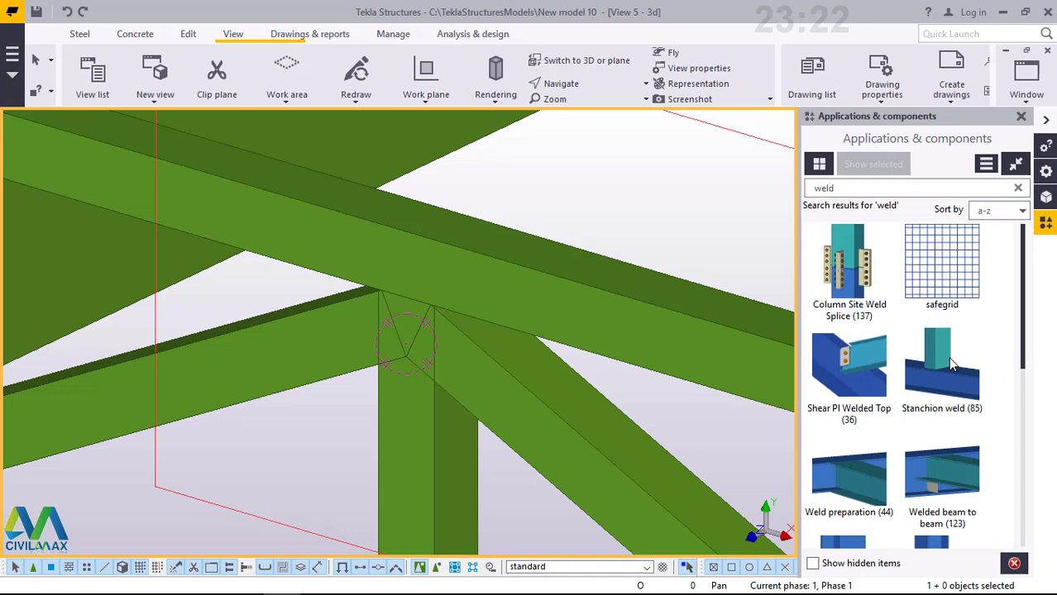
pyautogui.click(948, 356)
pyautogui.scroll(1, 354, 315)
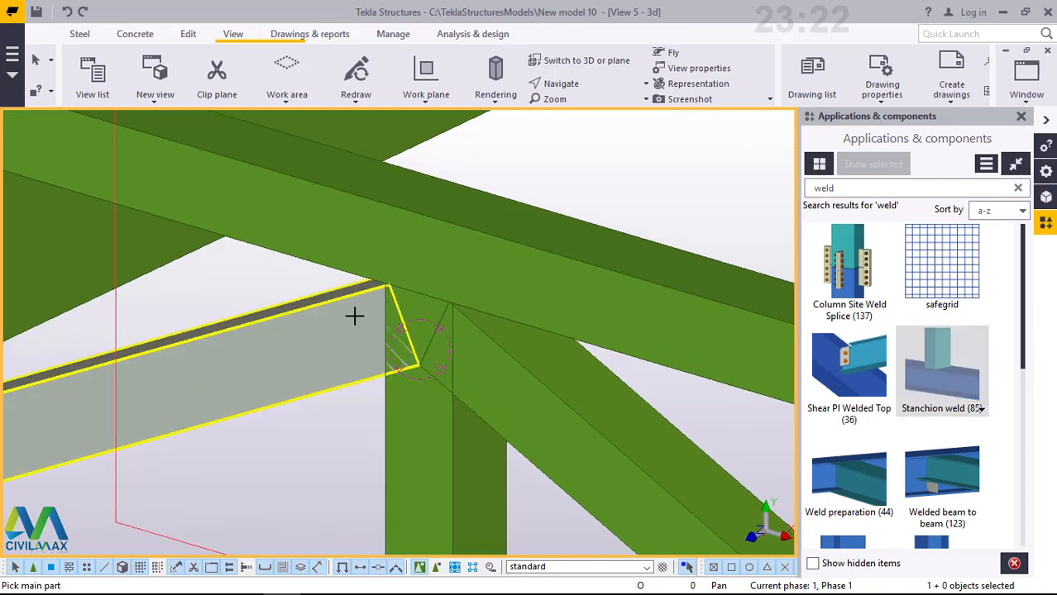
pyautogui.scroll(-1, 482, 273)
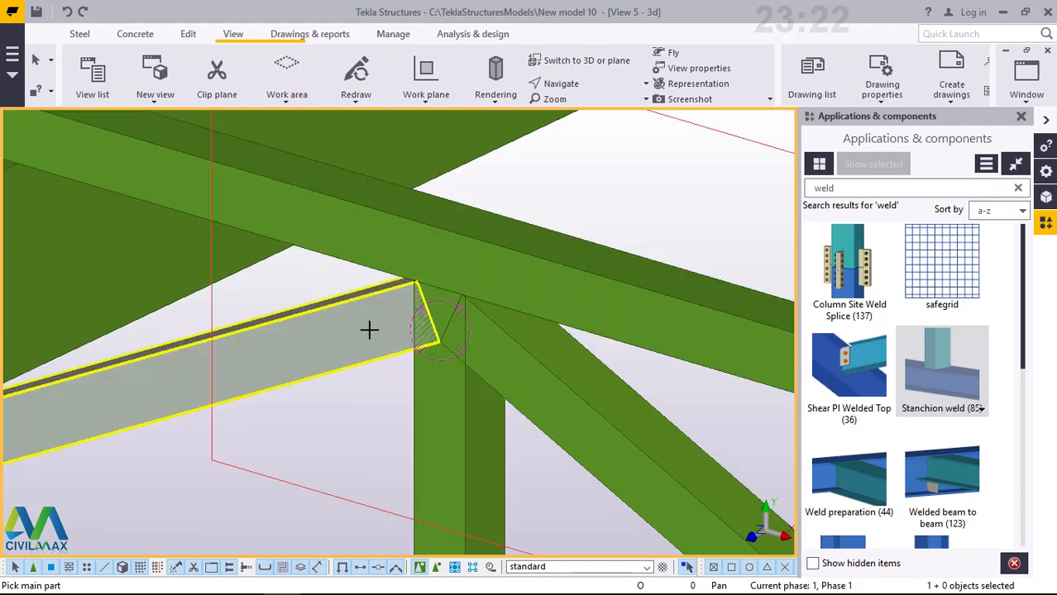
pyautogui.click(368, 331)
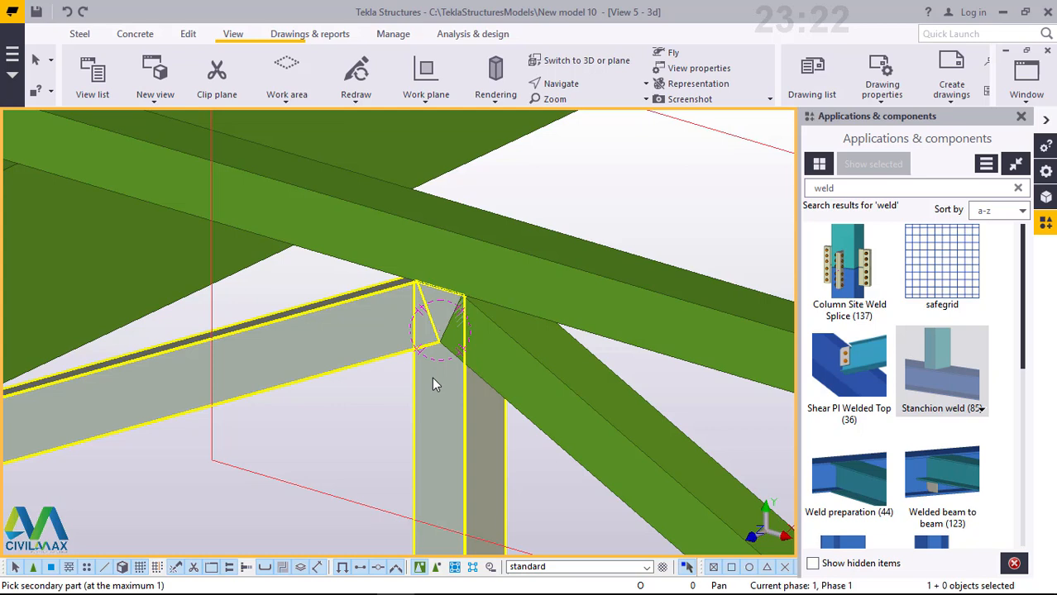
pyautogui.click(435, 384)
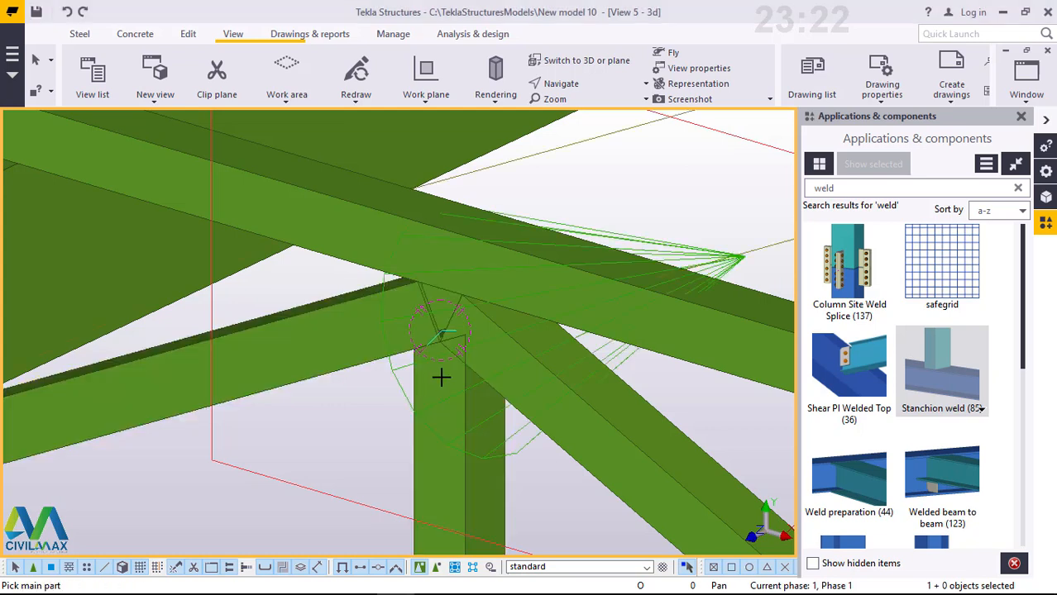
# Undo the last weld and apply Stanchion weld (85) with the second post as main part and each diagonal as secondary
pyautogui.click(67, 12)
pyautogui.scroll(4, 463, 304)
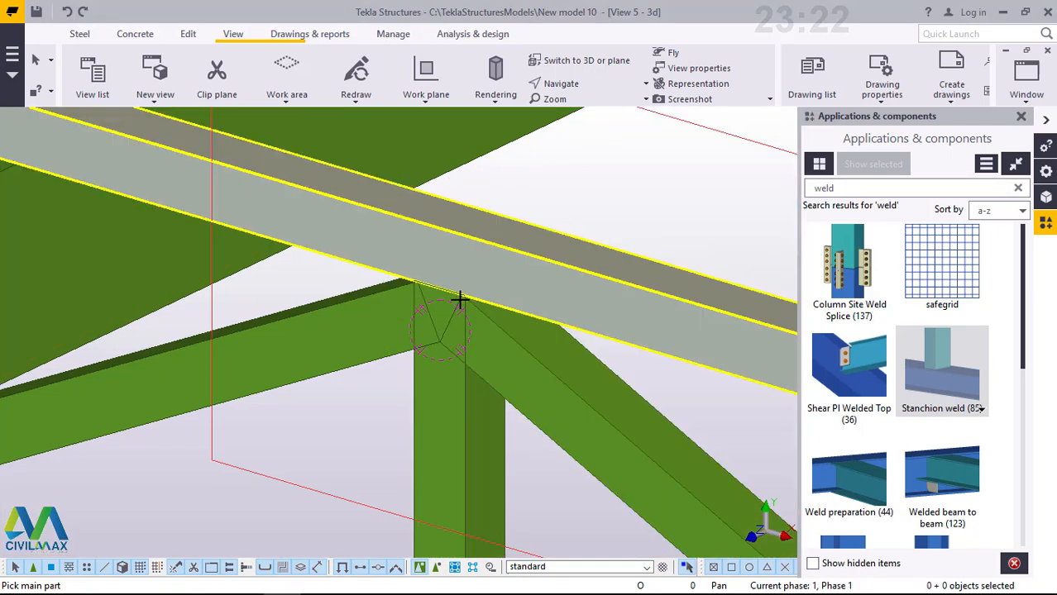
pyautogui.click(425, 409)
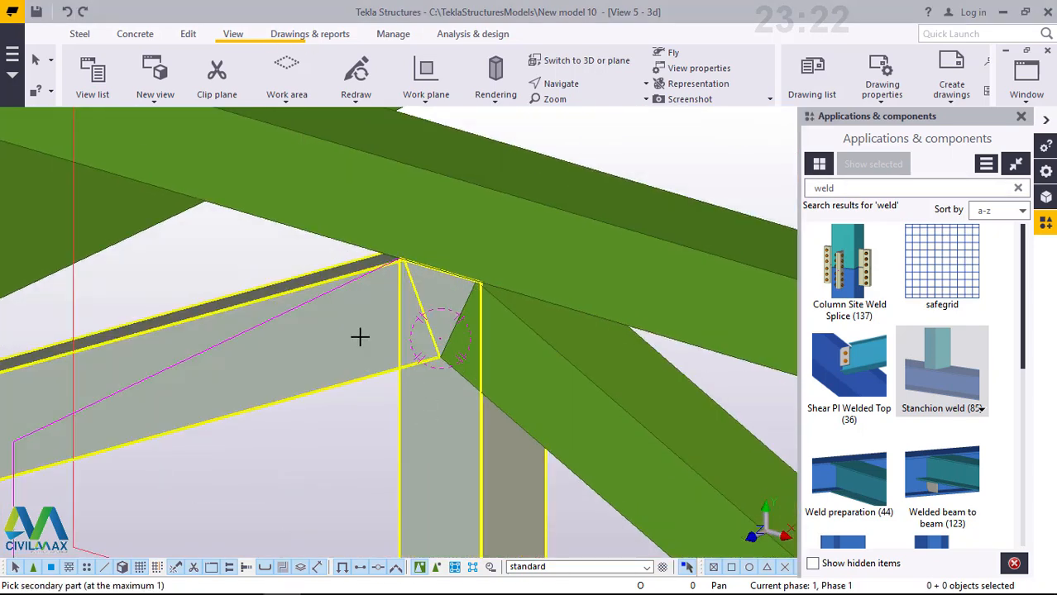
pyautogui.click(358, 336)
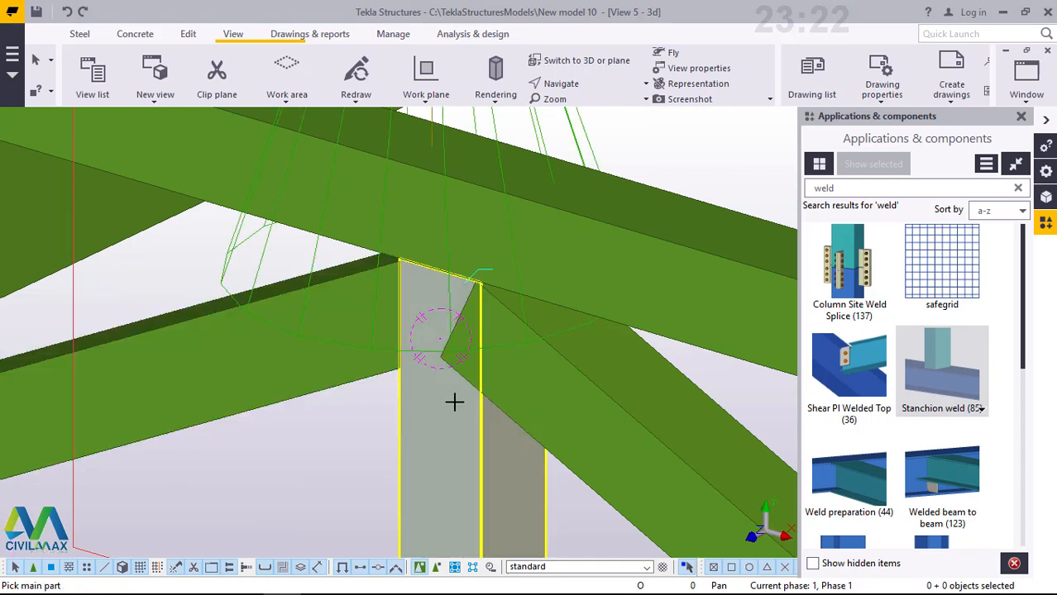
pyautogui.scroll(-3, 509, 323)
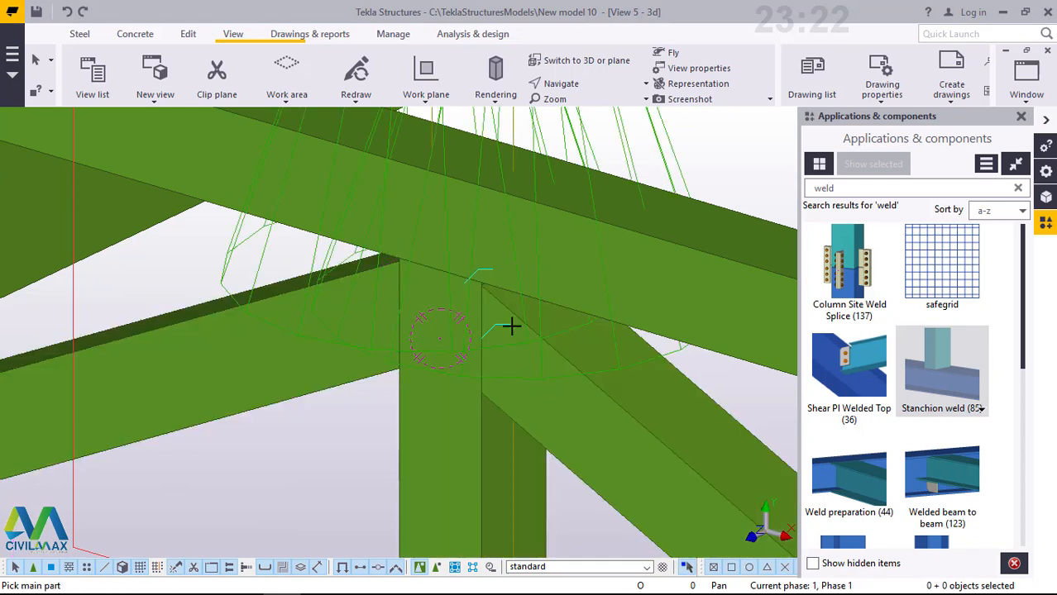
# Apply Stanchion weld (85) at the first post's base with the lower rail as main part and the original diagonal as secondary
pyautogui.scroll(-7, 498, 328)
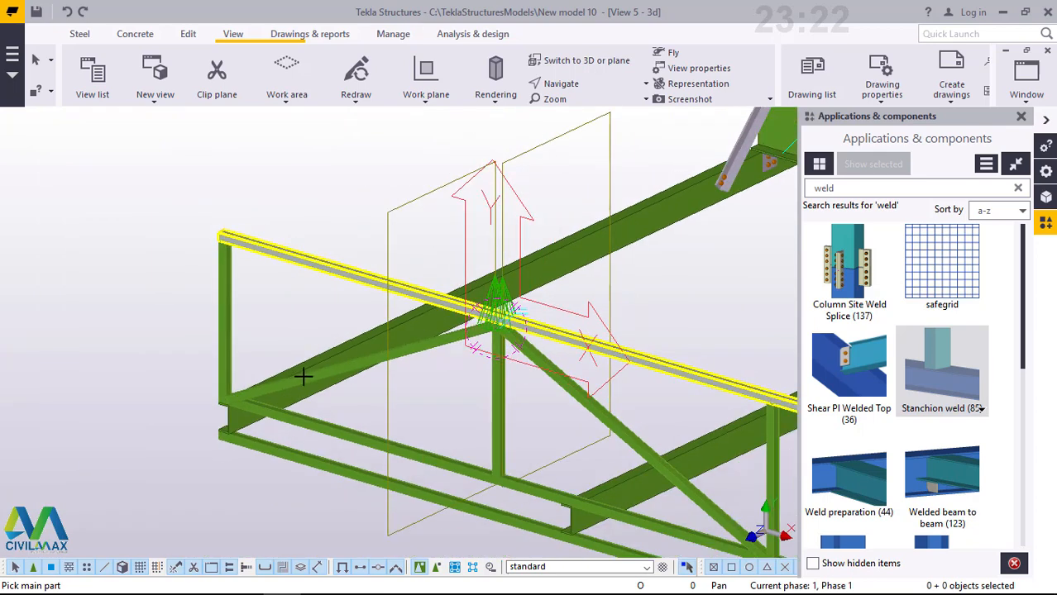
pyautogui.scroll(4, 253, 400)
pyautogui.scroll(4, 143, 434)
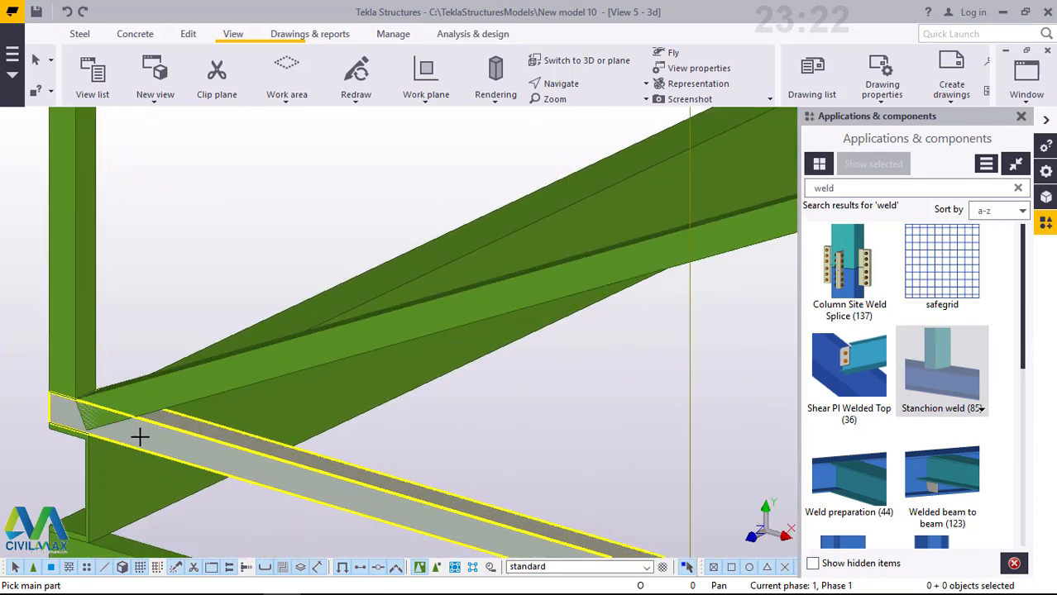
pyautogui.click(157, 387)
pyautogui.click(160, 389)
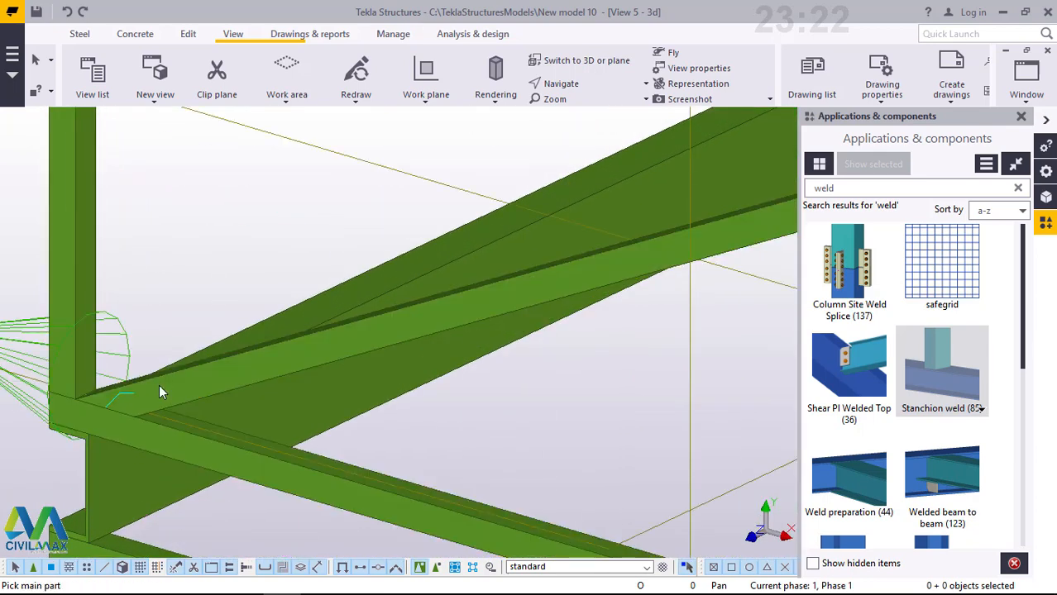
# Weld the mirrored diagonal's lower end near the third post, with the lower rail as main part and the diagonal as secondary
pyautogui.scroll(-5, 91, 340)
pyautogui.scroll(-3, 91, 340)
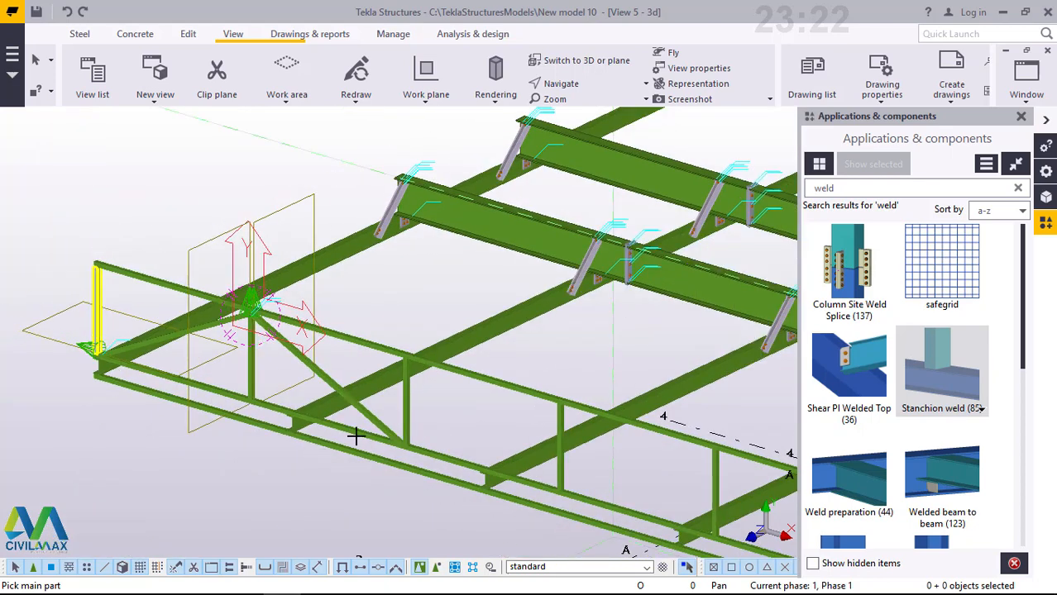
pyautogui.scroll(5, 507, 479)
pyautogui.scroll(5, 552, 506)
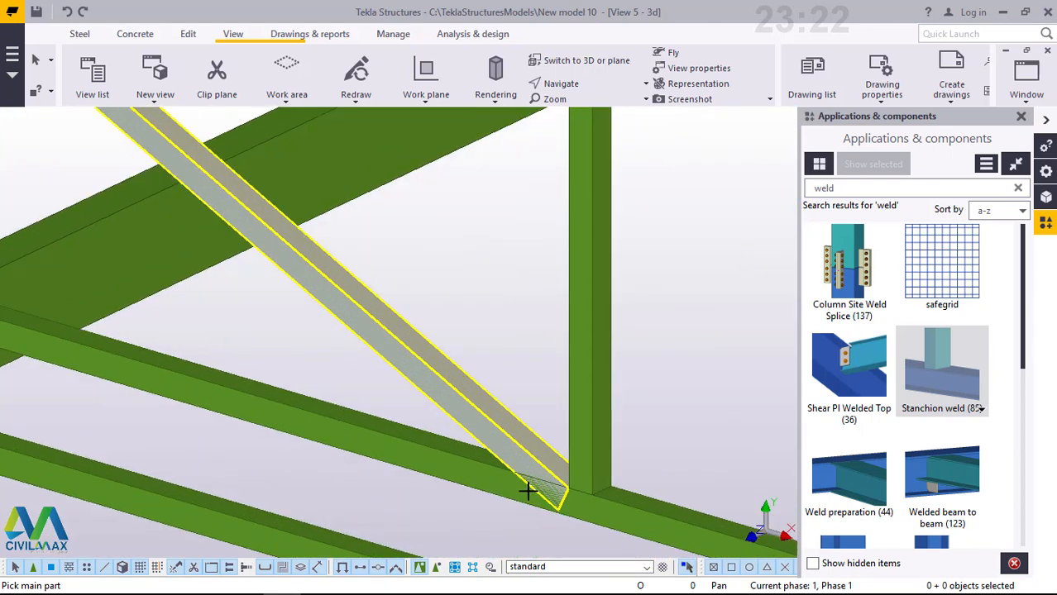
pyautogui.click(495, 433)
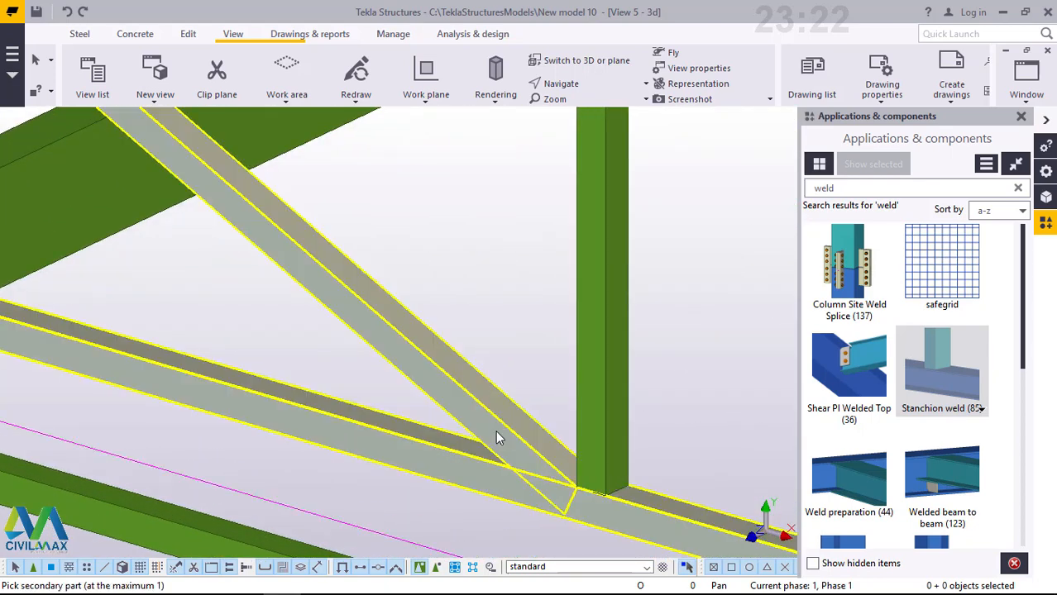
pyautogui.click(495, 430)
# Try a Stanchion weld with the third post as main part and the lower rail as secondary, and undo it
pyautogui.scroll(-1, 474, 409)
pyautogui.scroll(-1, 473, 409)
pyautogui.scroll(1, 539, 431)
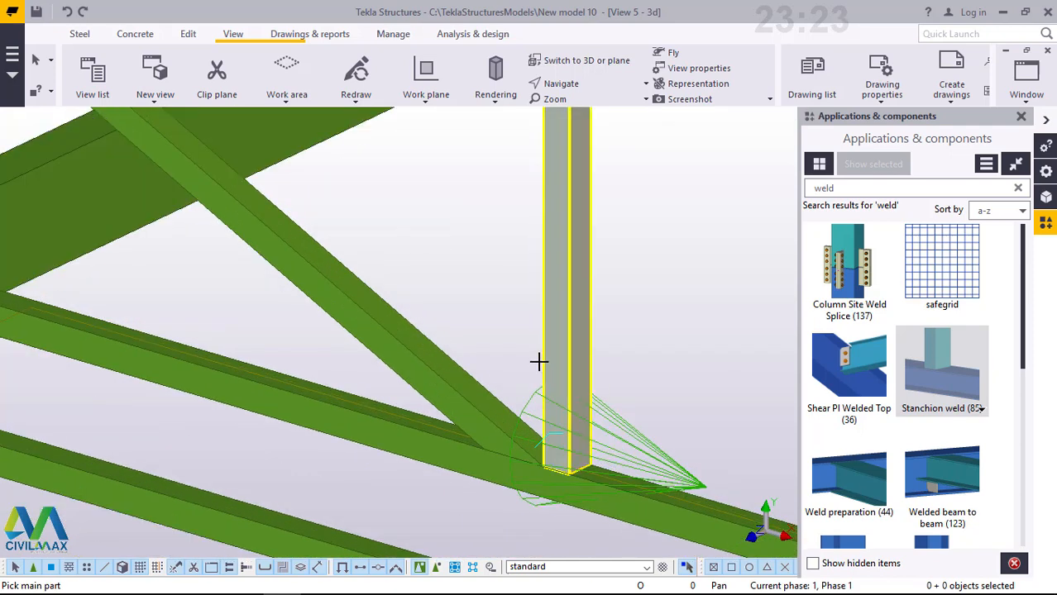
pyautogui.click(584, 494)
pyautogui.click(587, 495)
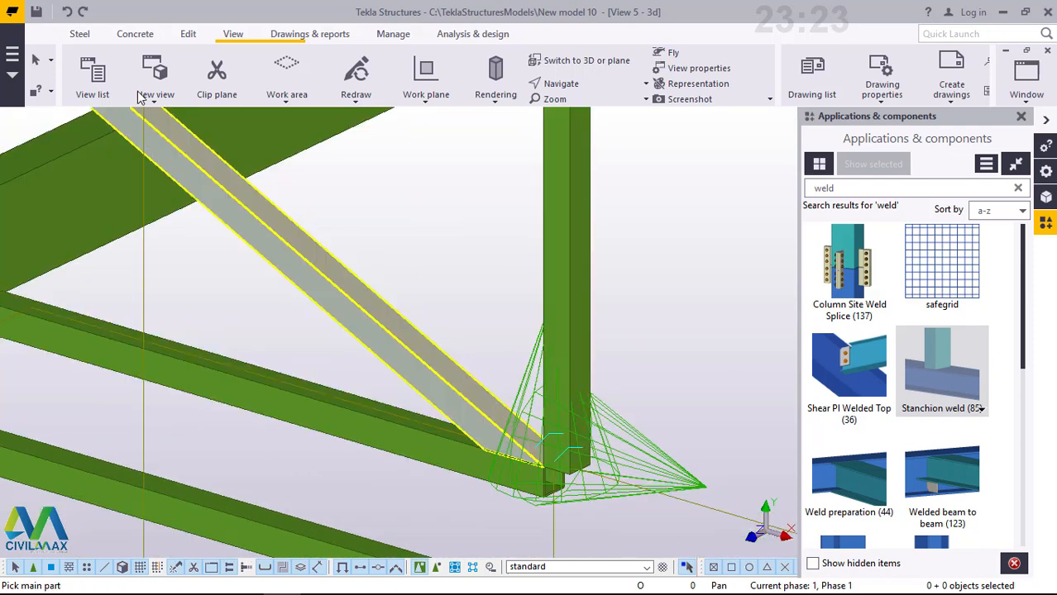
pyautogui.click(68, 12)
# Weld the third post as secondary part to the lower rail and to the top rail as main parts, and end the command
pyautogui.click(604, 506)
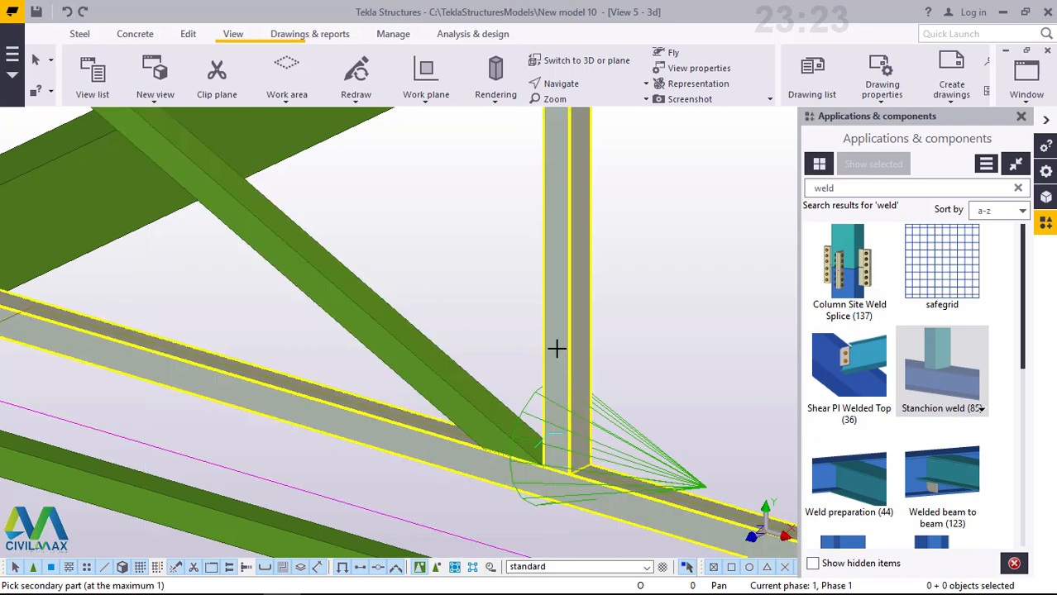
pyautogui.click(557, 341)
pyautogui.scroll(-5, 542, 449)
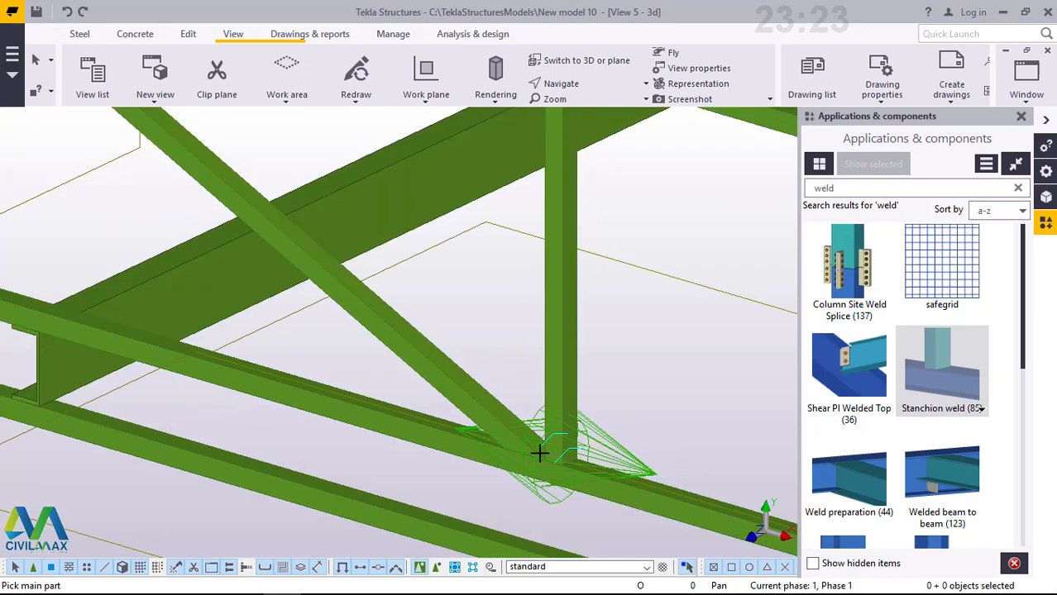
pyautogui.scroll(2, 538, 284)
pyautogui.scroll(2, 548, 333)
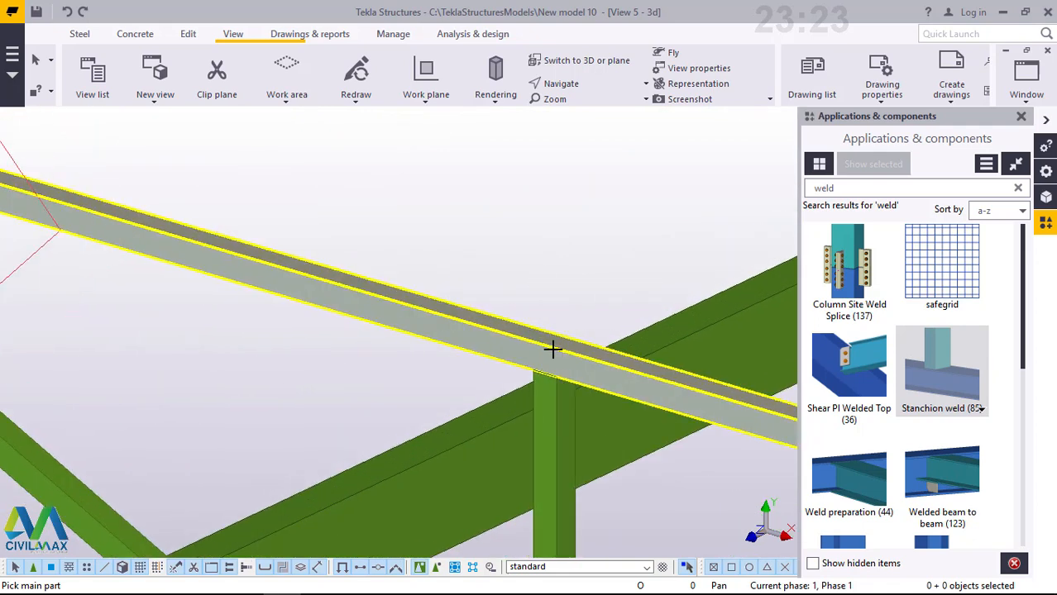
pyautogui.click(552, 349)
pyautogui.click(550, 387)
pyautogui.scroll(-2, 551, 379)
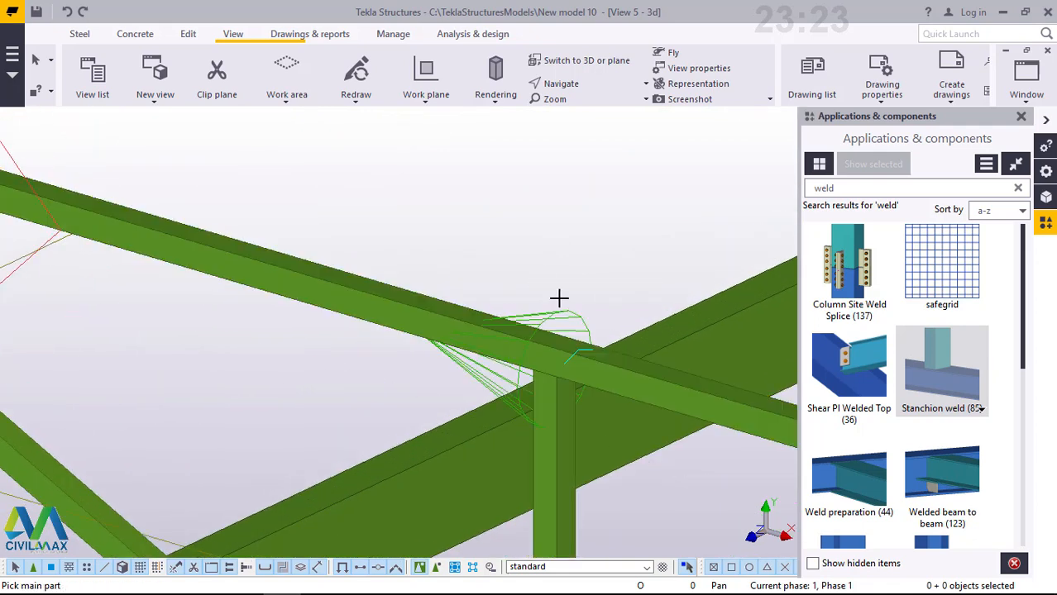
pyautogui.rightClick(516, 214)
pyautogui.click(523, 222)
# Redraw the 3D view to clear the temporary component symbols around the railing joints
pyautogui.scroll(-5, 482, 296)
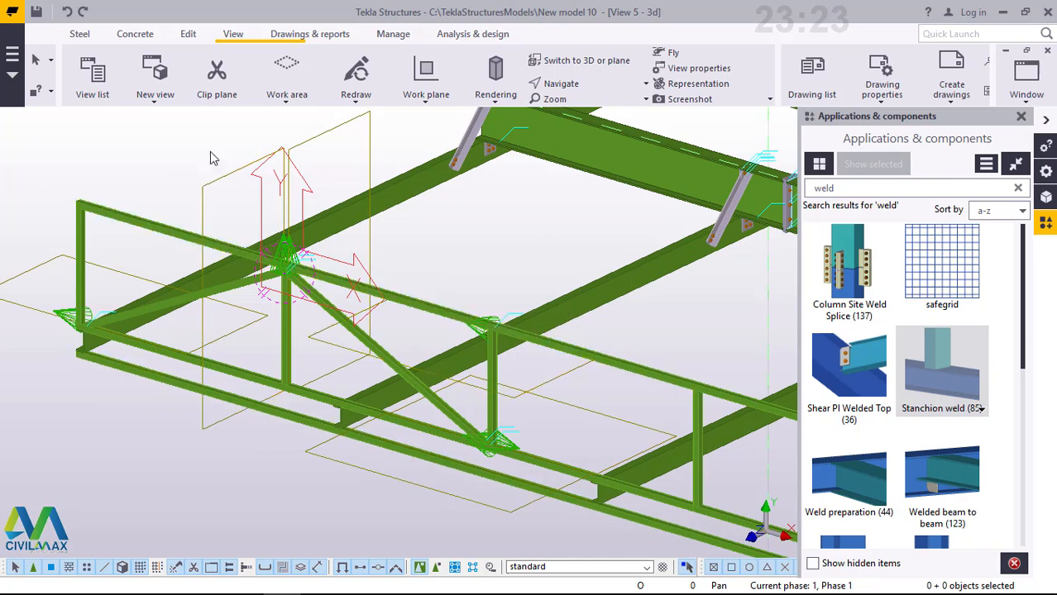
pyautogui.rightClick(137, 144)
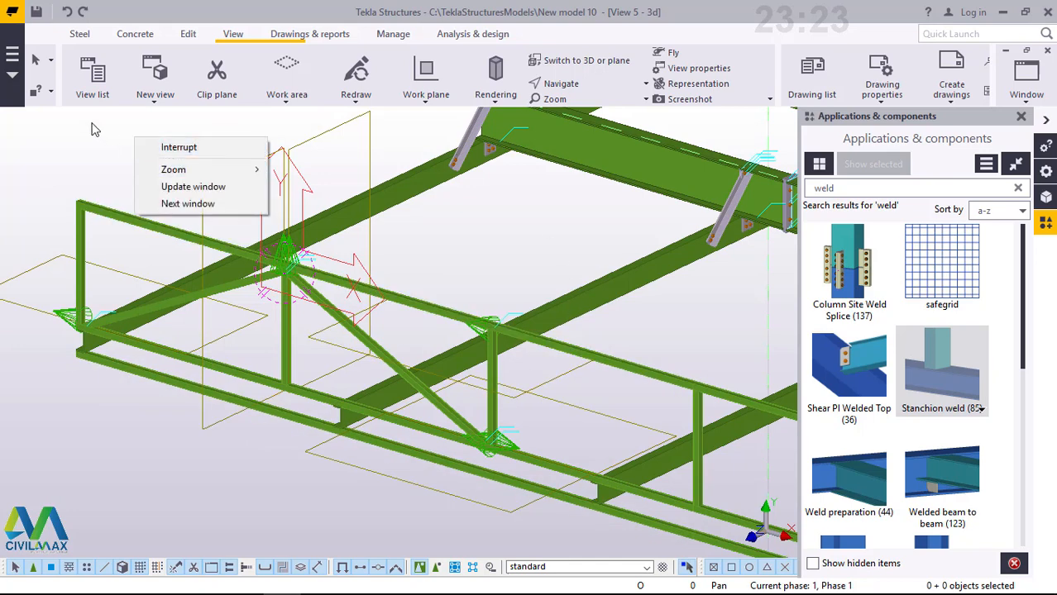
pyautogui.click(147, 145)
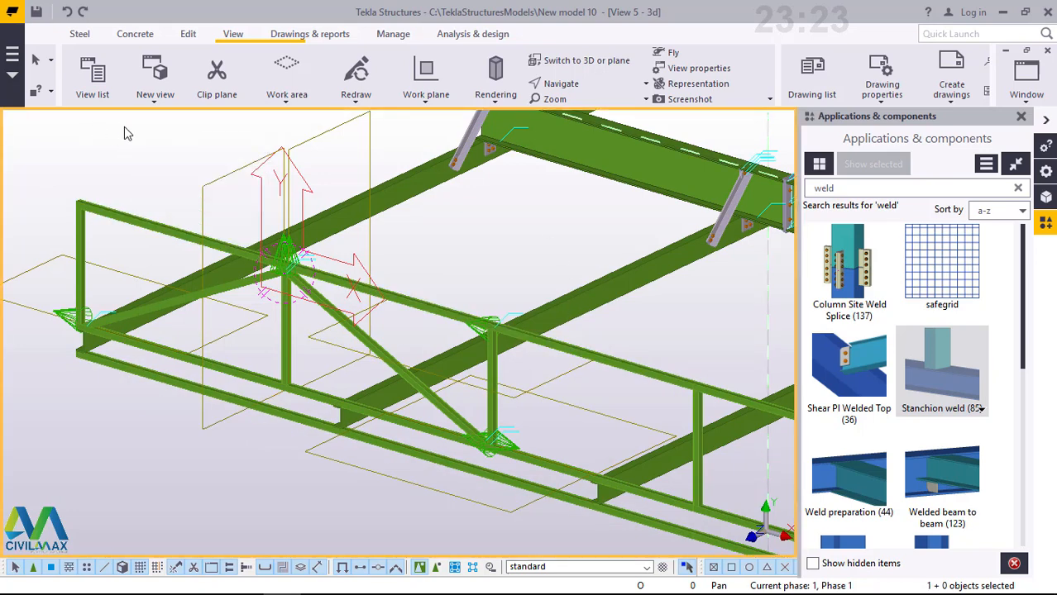
pyautogui.rightClick(126, 134)
pyautogui.click(198, 217)
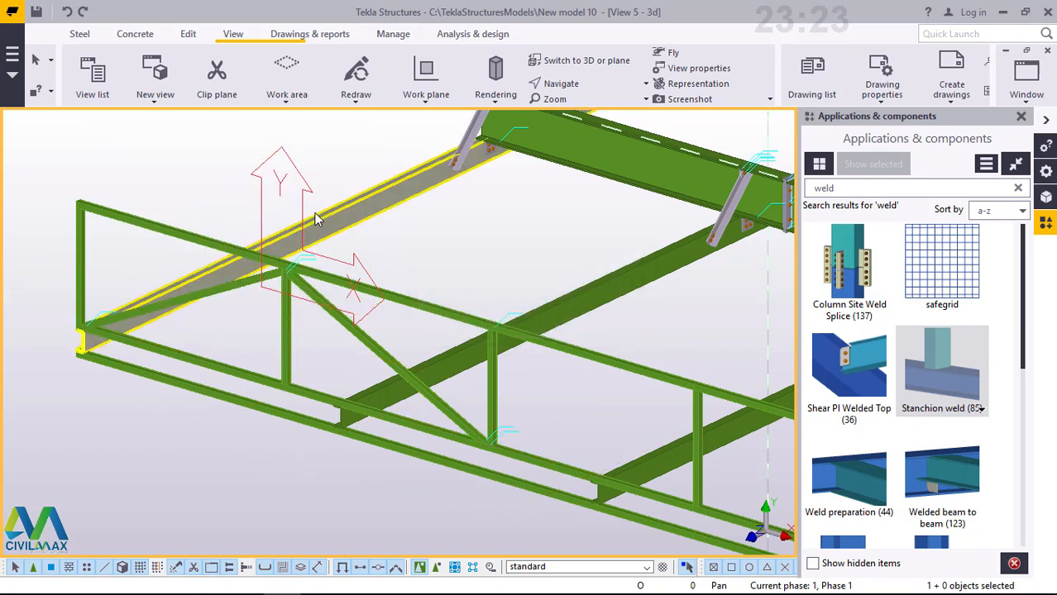
pyautogui.scroll(-4, 316, 219)
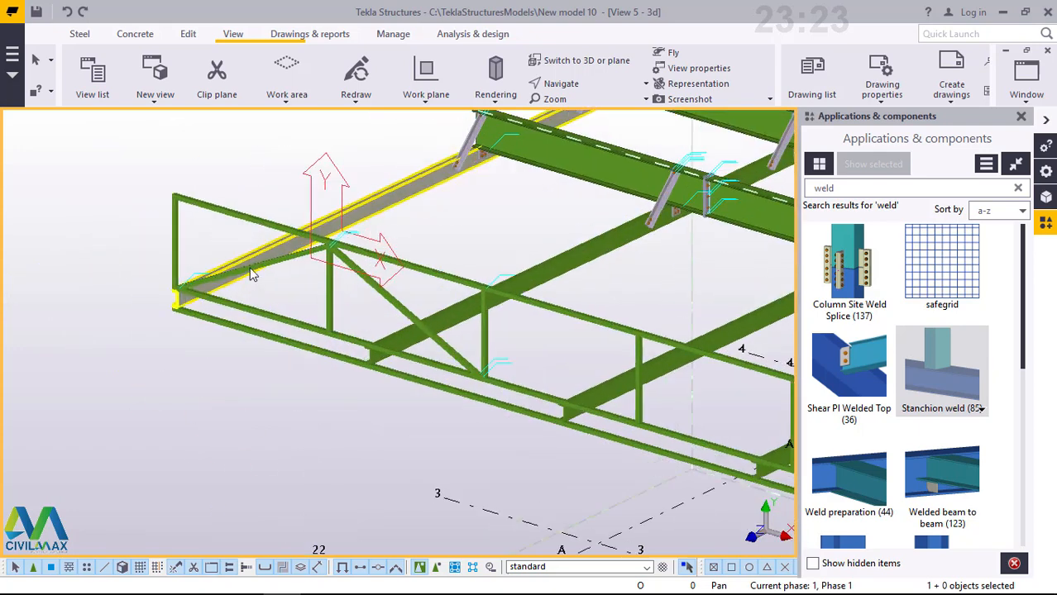
# Select the two diagonal members in the first two bays of the edge truss and open a linear copy for them
pyautogui.scroll(4, 252, 275)
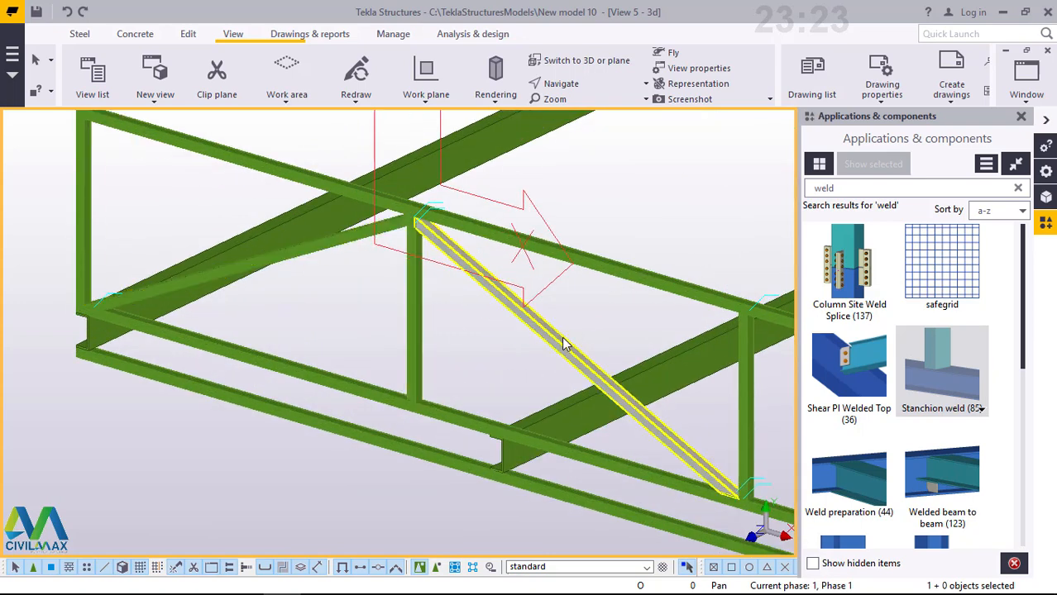
pyautogui.click(562, 344)
pyautogui.keyDown('ctrl'); pyautogui.click(320, 249); pyautogui.keyUp('ctrl')
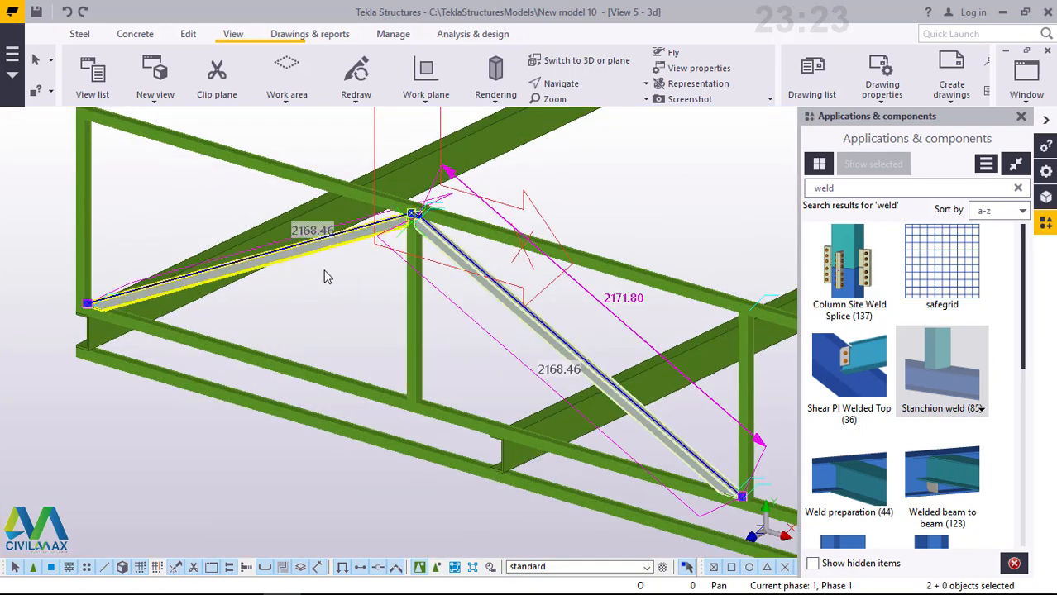
pyautogui.rightClick(141, 205)
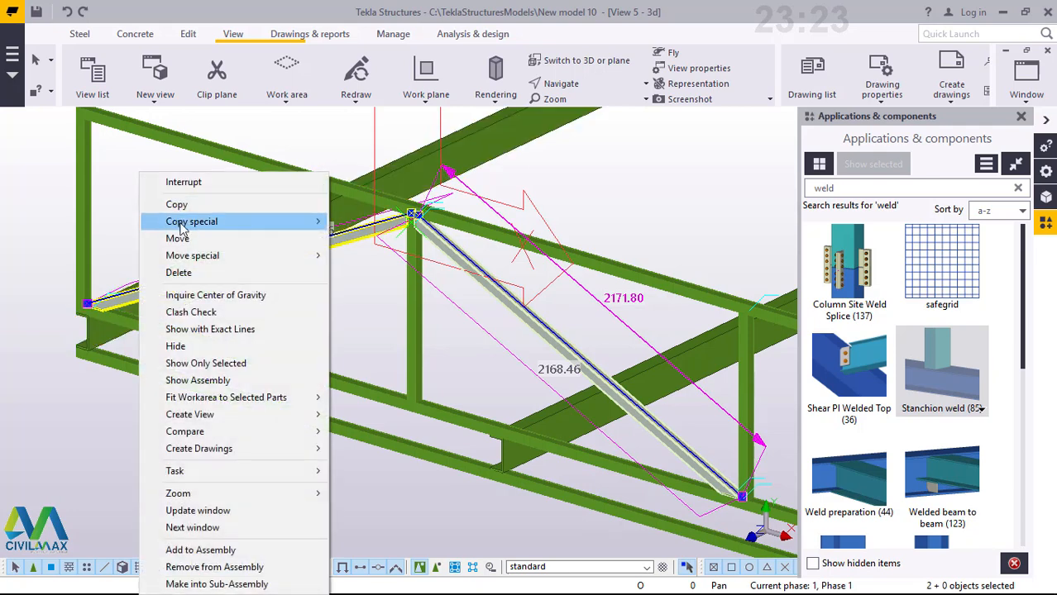
pyautogui.moveTo(203, 228)
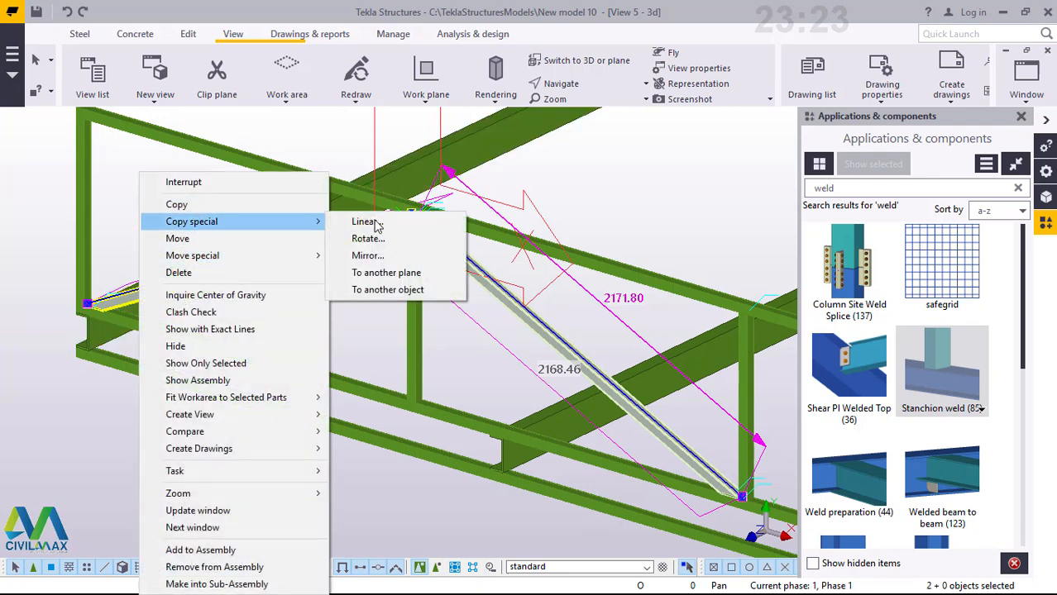
pyautogui.click(377, 224)
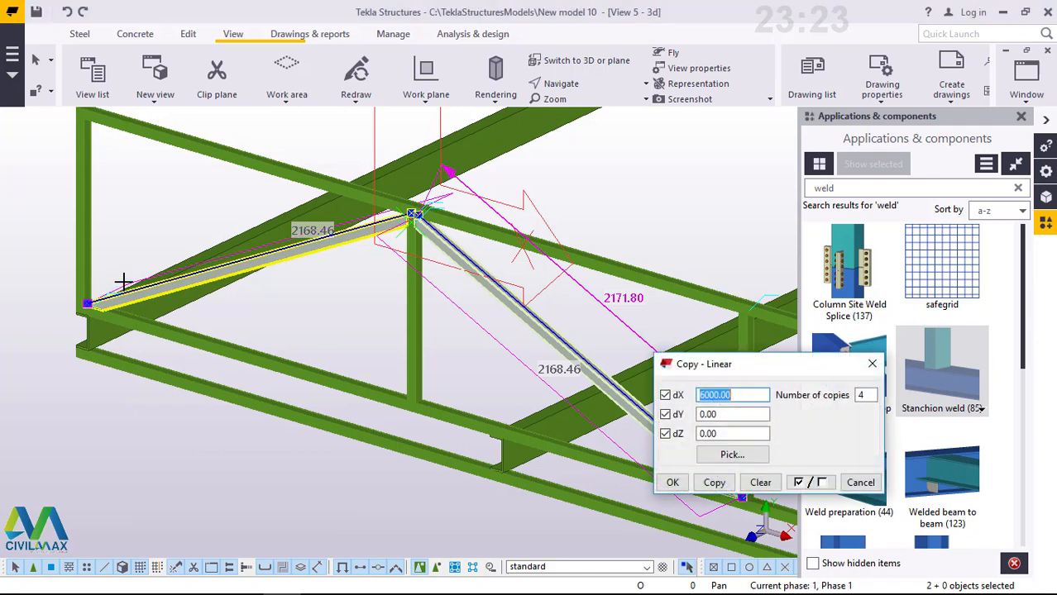
pyautogui.scroll(-3, 123, 281)
pyautogui.scroll(-3, 335, 298)
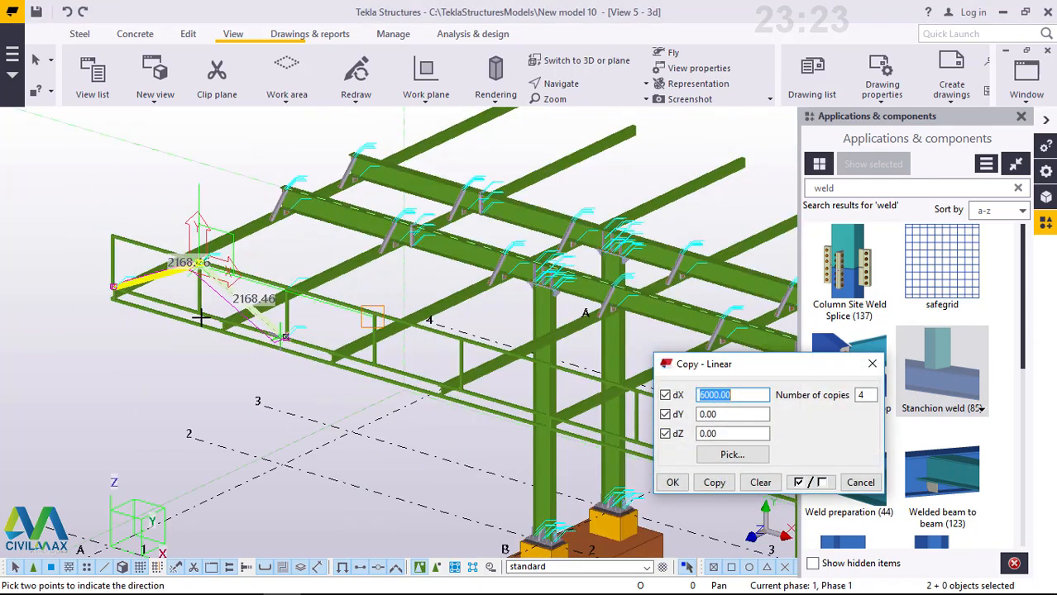
pyautogui.scroll(2, 243, 314)
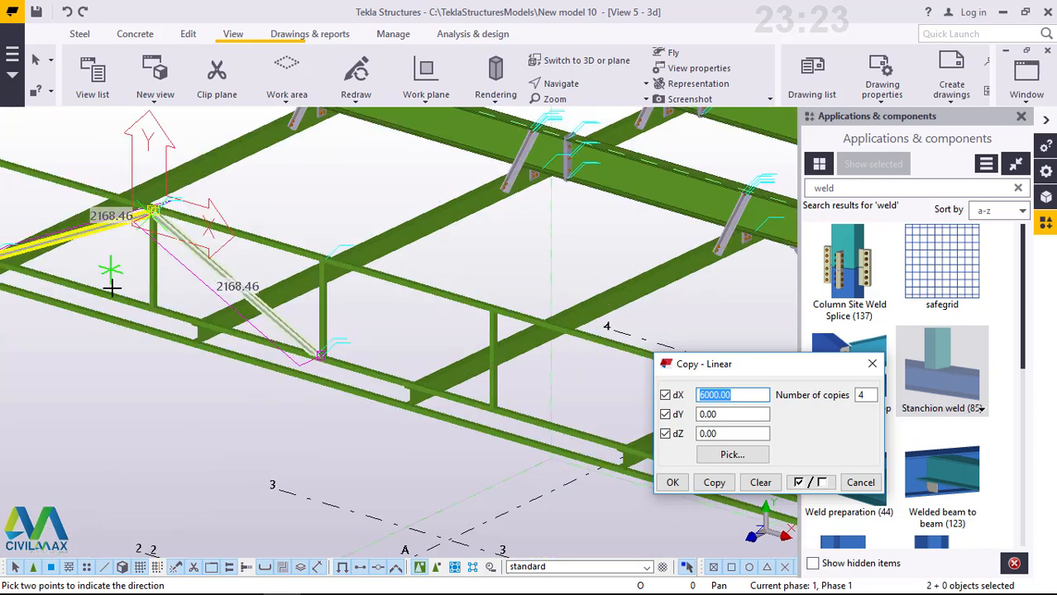
pyautogui.scroll(-2, 462, 325)
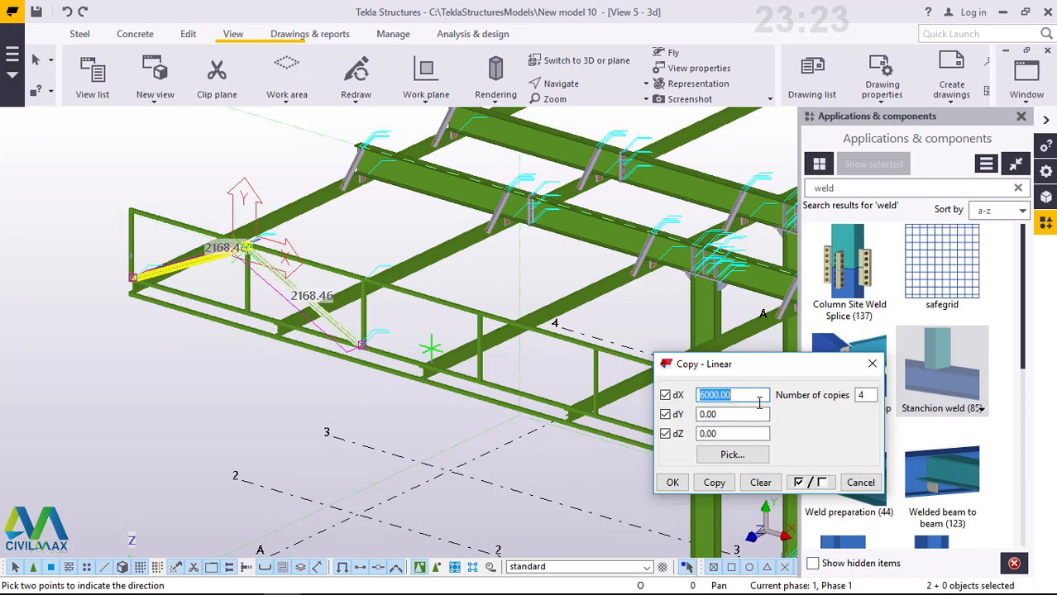
# Make six linear copies of the selected diagonals at a dX of 4000 along the truss and end the command
pyautogui.write('4000')
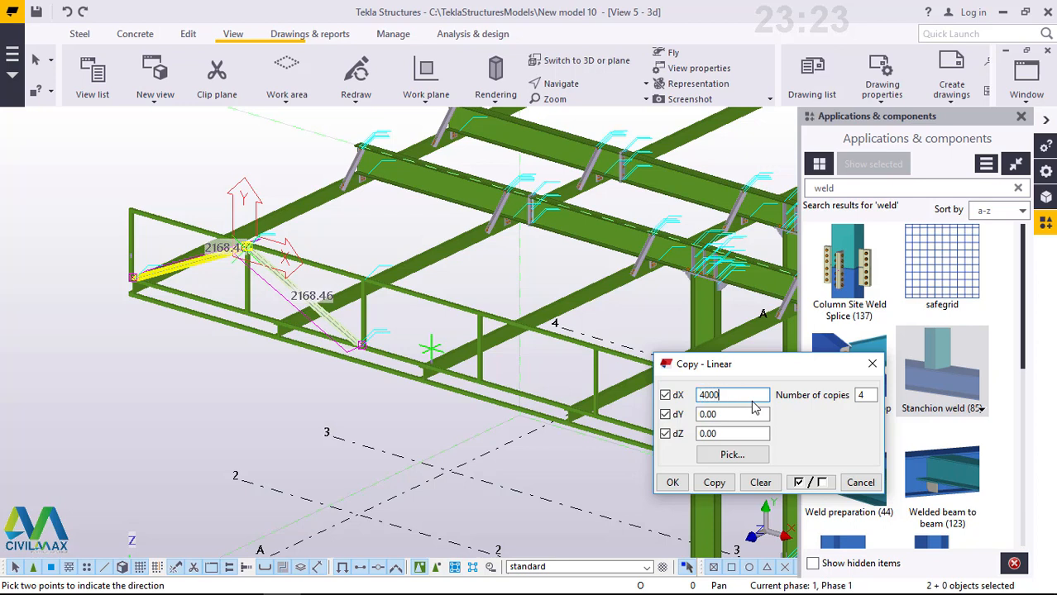
pyautogui.doubleClick(865, 395)
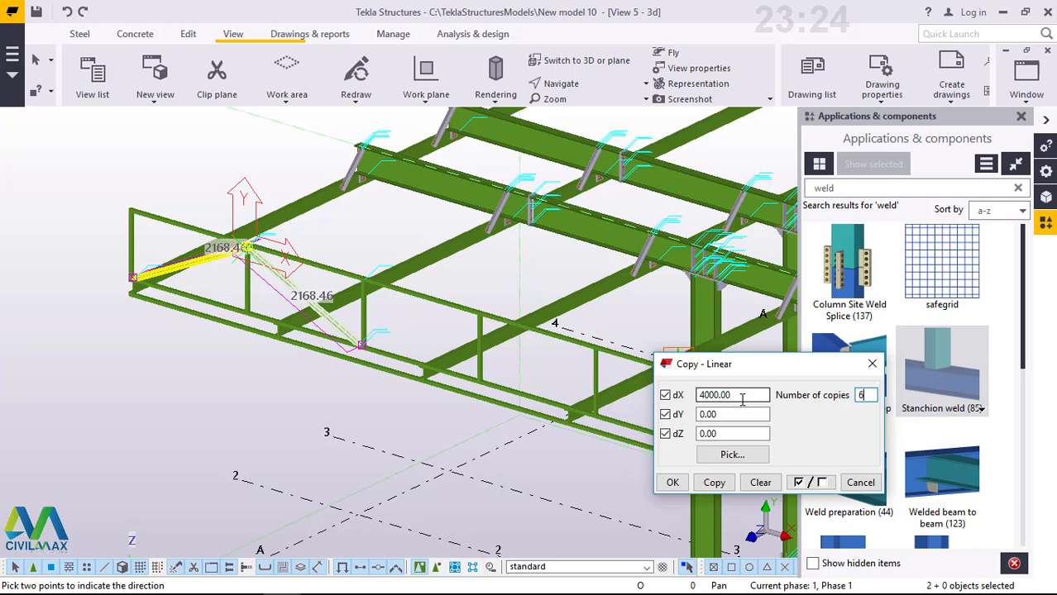
pyautogui.click(715, 486)
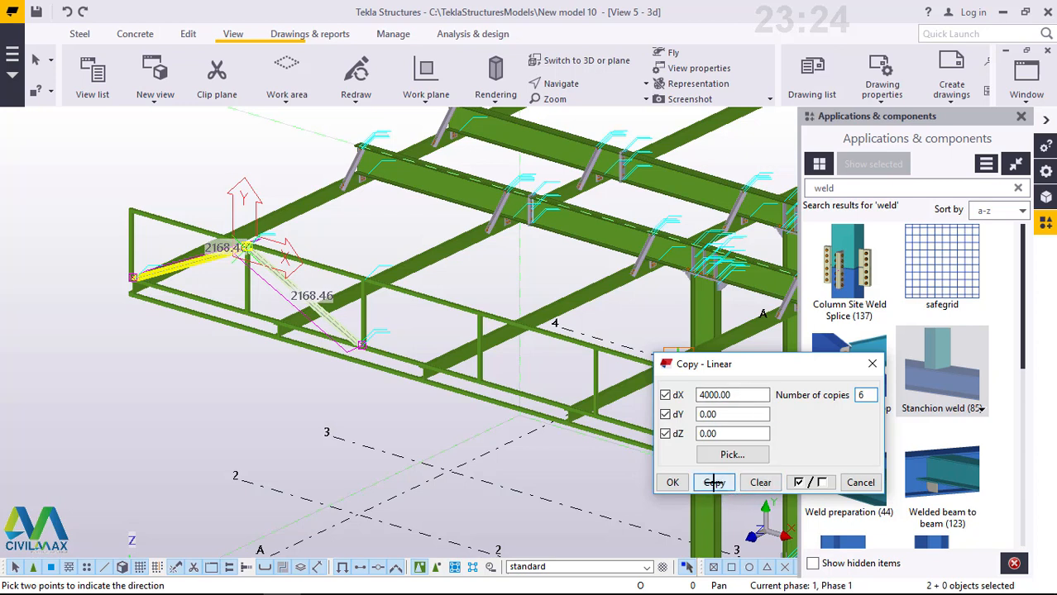
pyautogui.click(713, 483)
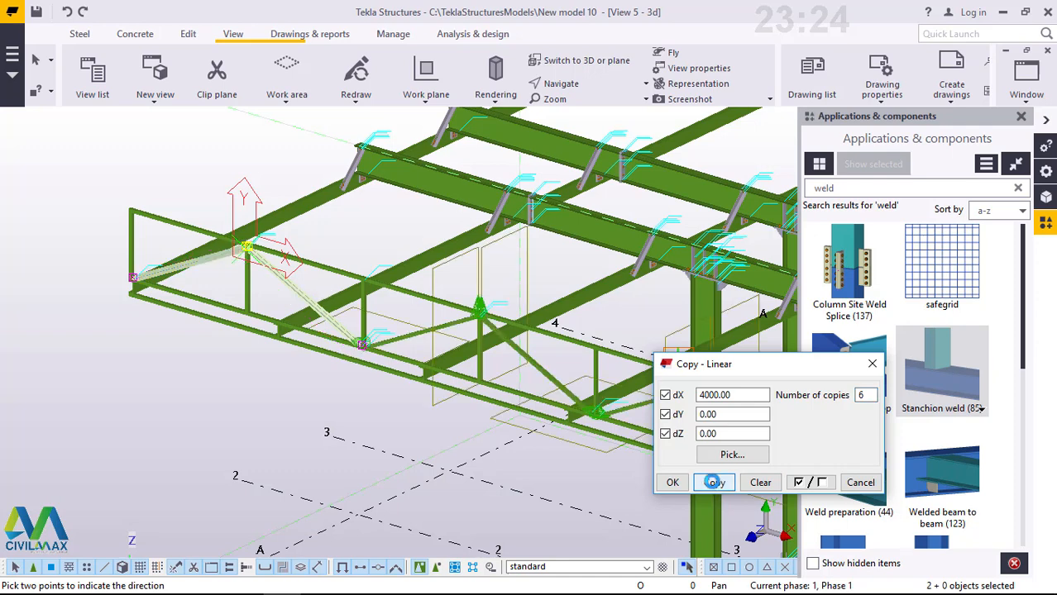
pyautogui.click(672, 482)
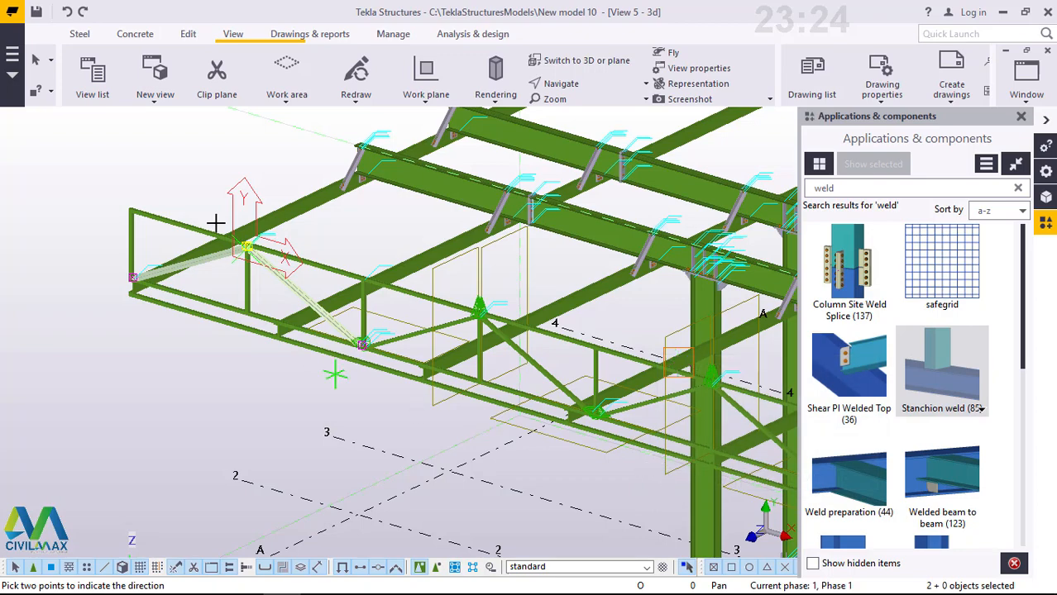
pyautogui.rightClick(198, 162)
pyautogui.click(225, 172)
# Inspect the copied diagonals along the truss up to its far end and refresh the view
pyautogui.scroll(-3, 217, 298)
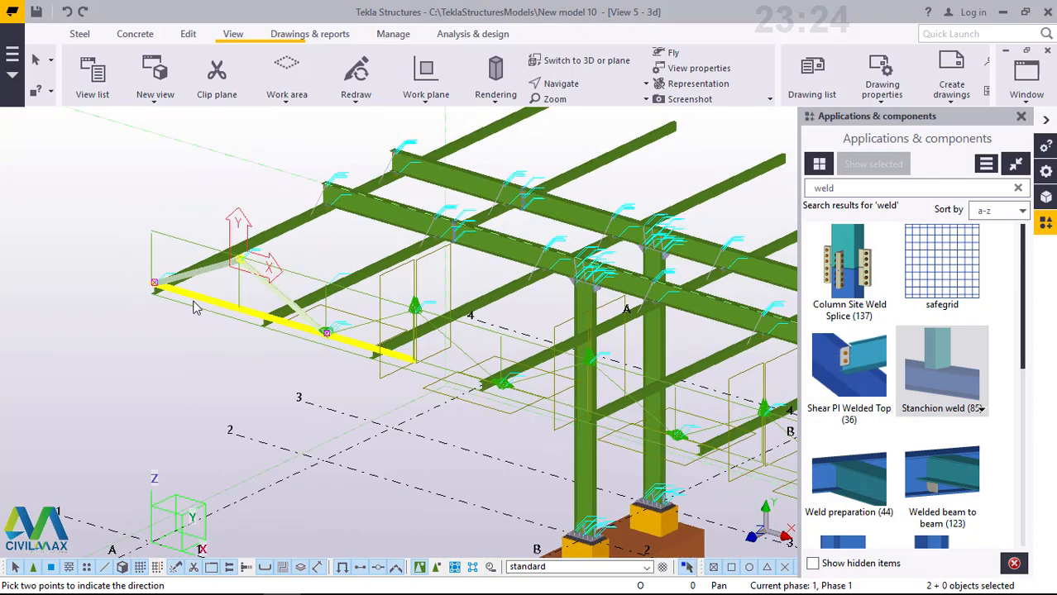
pyautogui.scroll(-5, 196, 307)
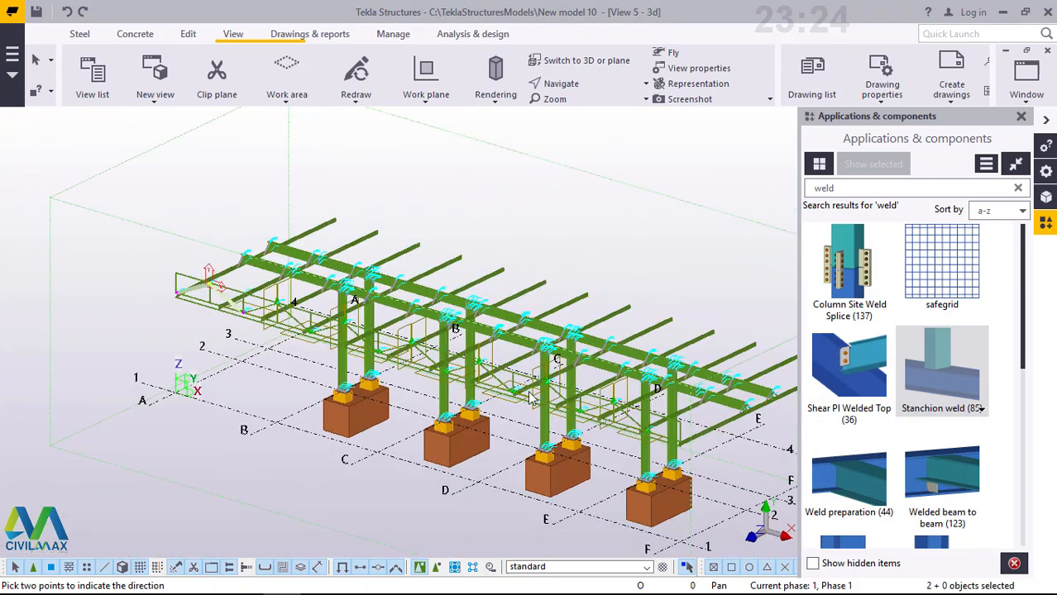
pyautogui.scroll(6, 532, 395)
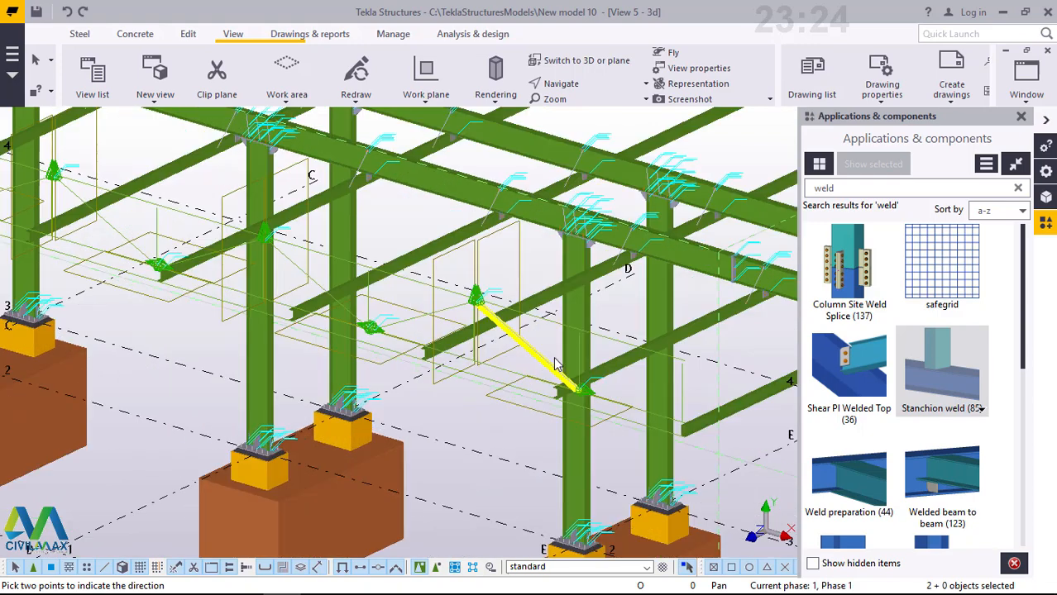
pyautogui.scroll(5, 554, 365)
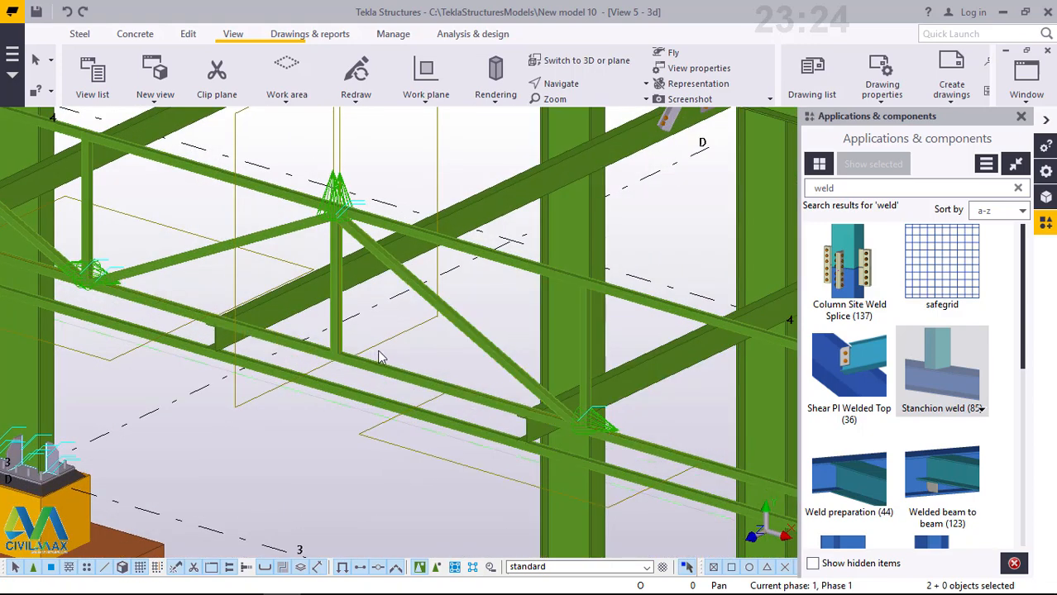
pyautogui.scroll(-3, 379, 357)
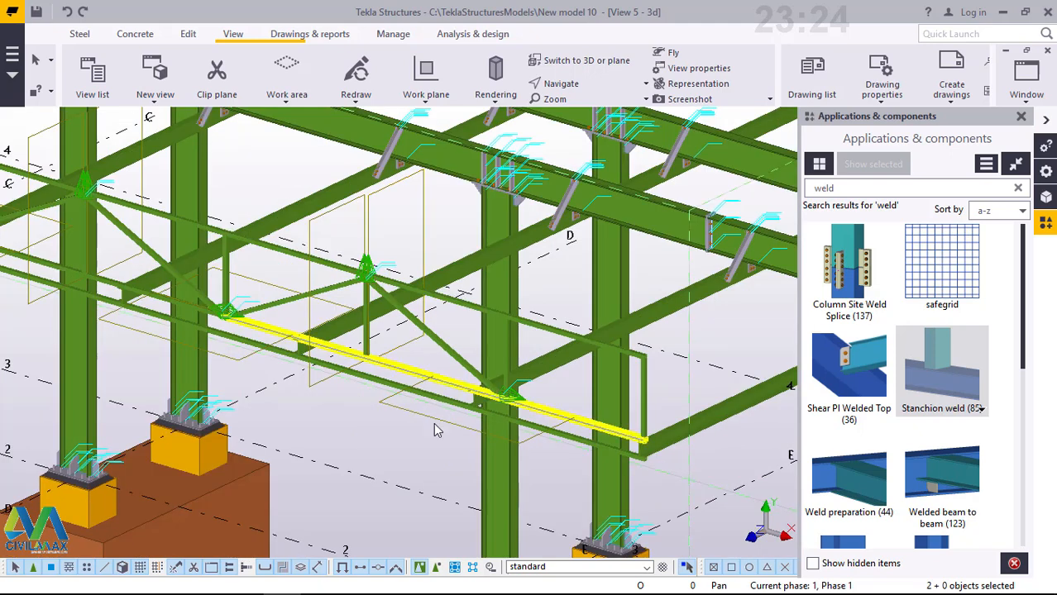
pyautogui.rightClick(366, 433)
pyautogui.click(419, 327)
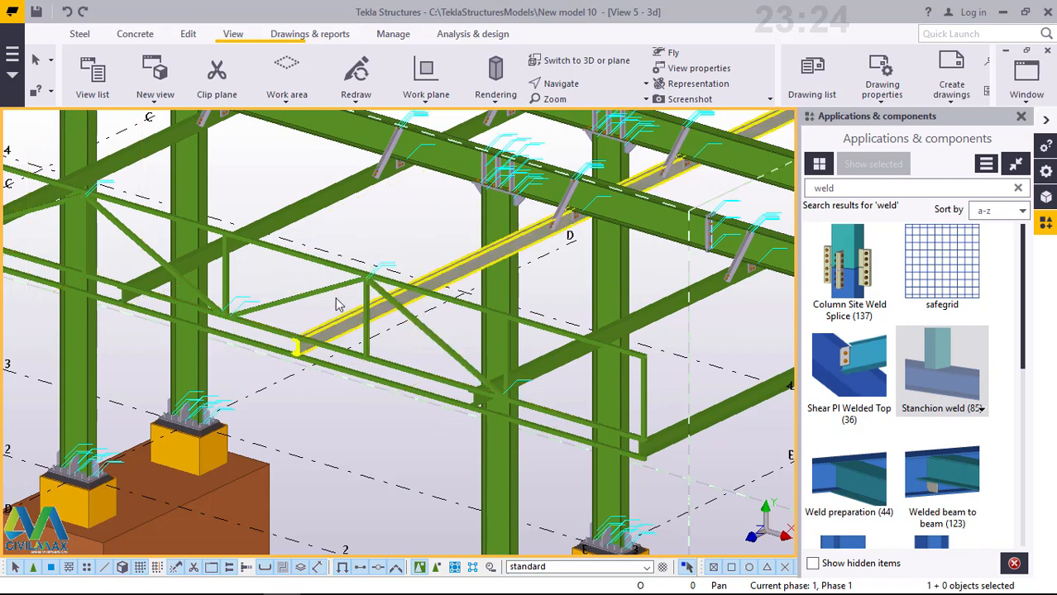
# Copy the last rising diagonal once with a linear dX of 4000 into the truss's empty end bay and end the command
pyautogui.scroll(2, 303, 304)
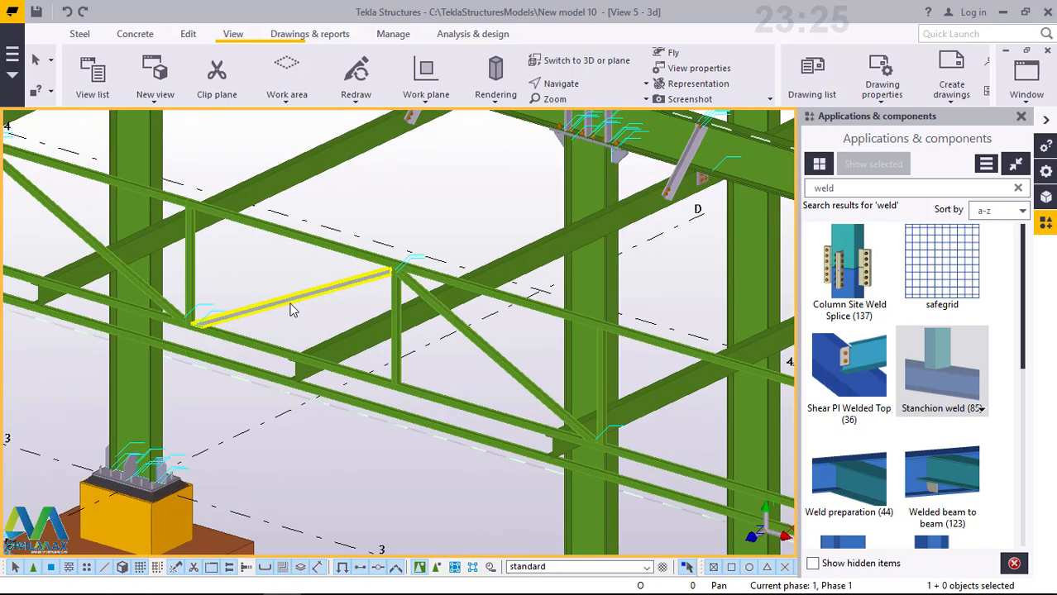
pyautogui.click(293, 312)
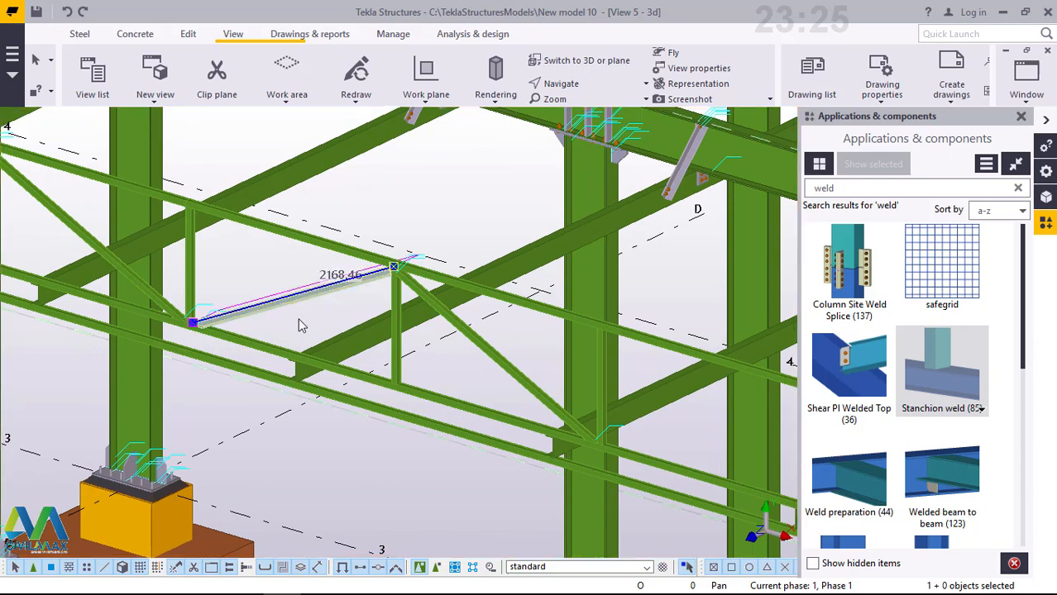
pyautogui.rightClick(298, 318)
pyautogui.moveTo(364, 291)
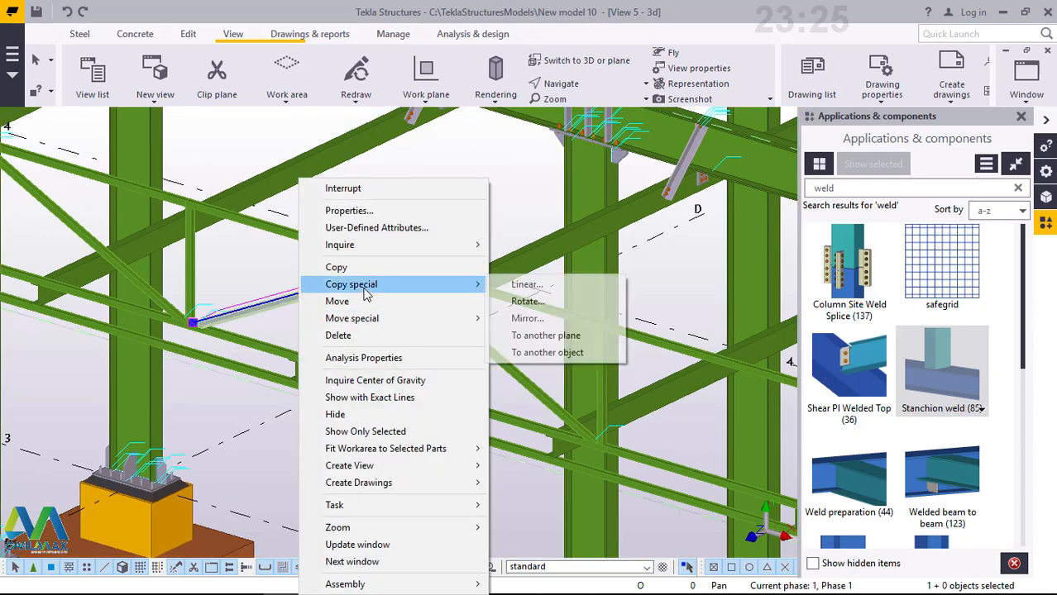
pyautogui.click(541, 283)
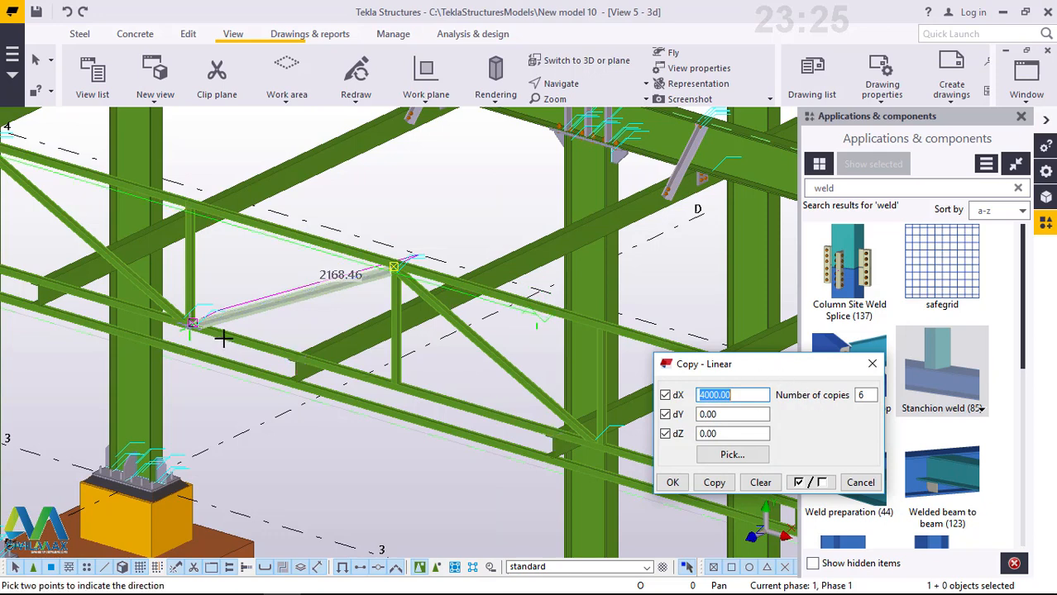
pyautogui.scroll(-1, 242, 333)
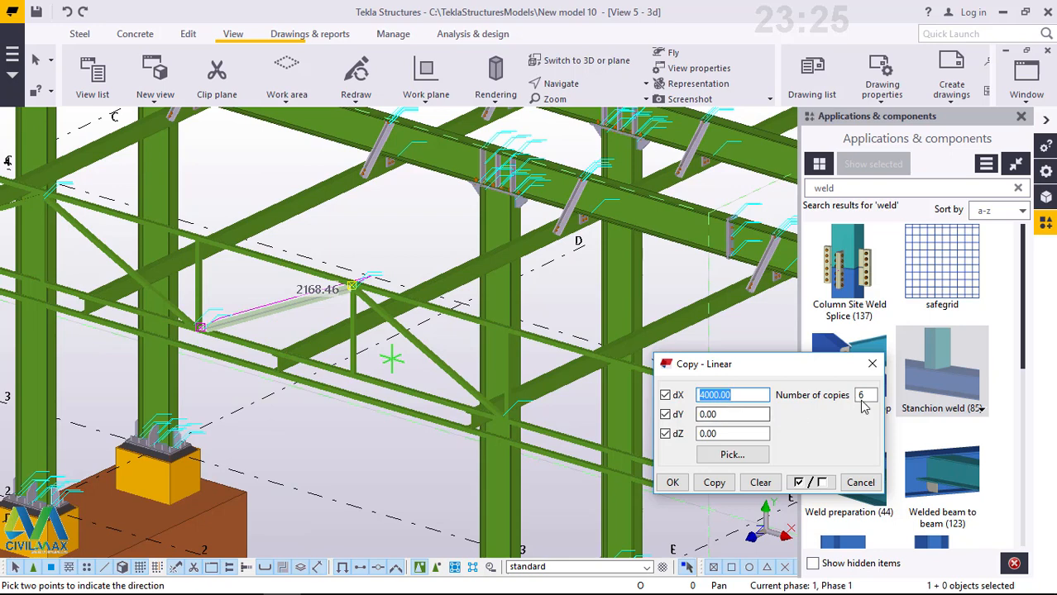
pyautogui.moveTo(871, 395); pyautogui.dragTo(844, 395)
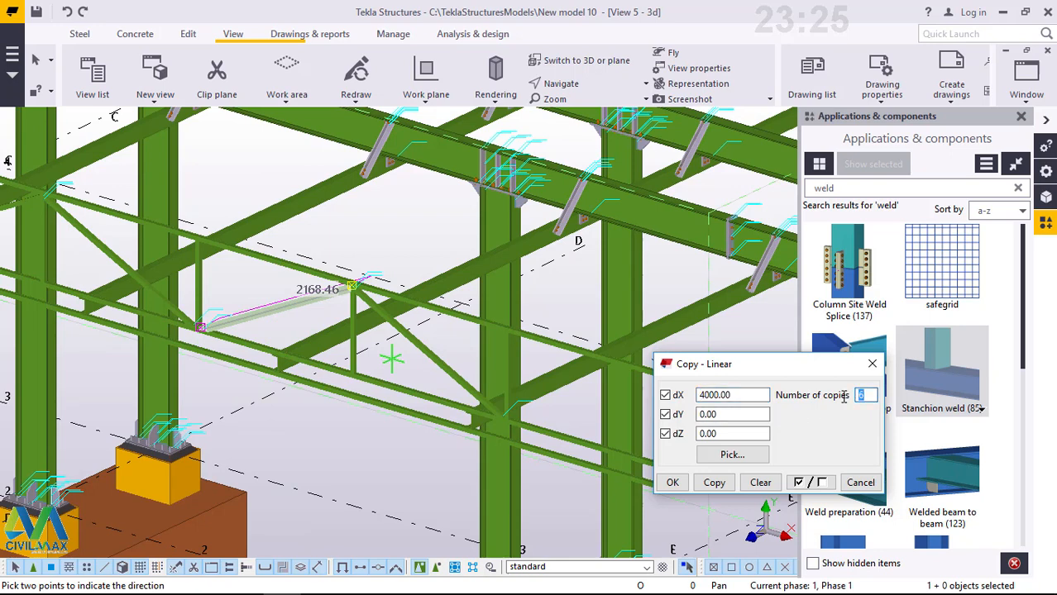
pyautogui.click(716, 485)
pyautogui.click(672, 482)
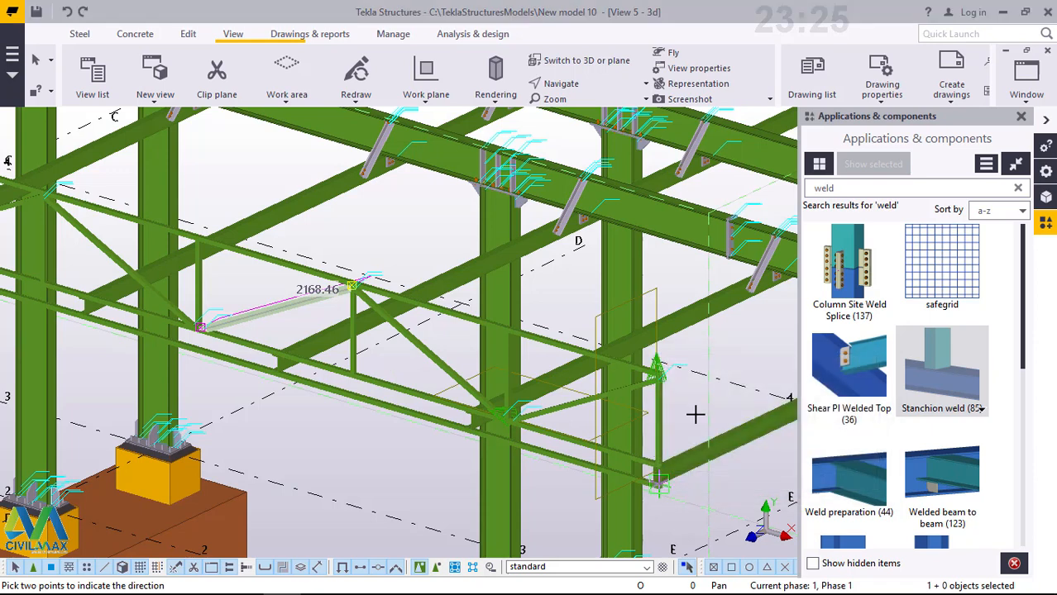
pyautogui.rightClick(700, 408)
pyautogui.click(744, 165)
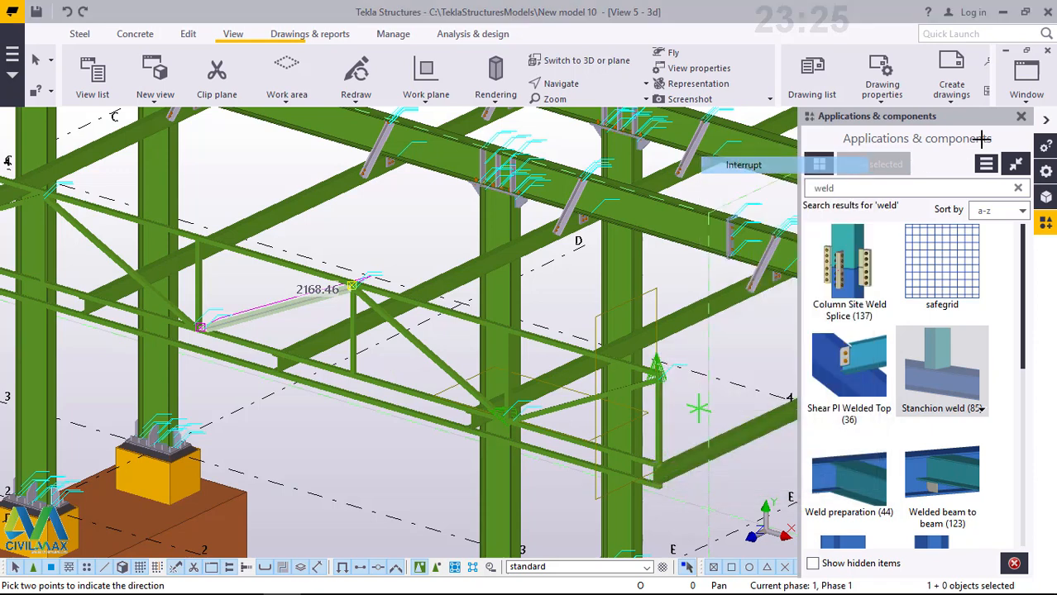
# Close Applications & components and examine how both ends of the end-bay diagonal meet the posts and chords
pyautogui.click(1021, 117)
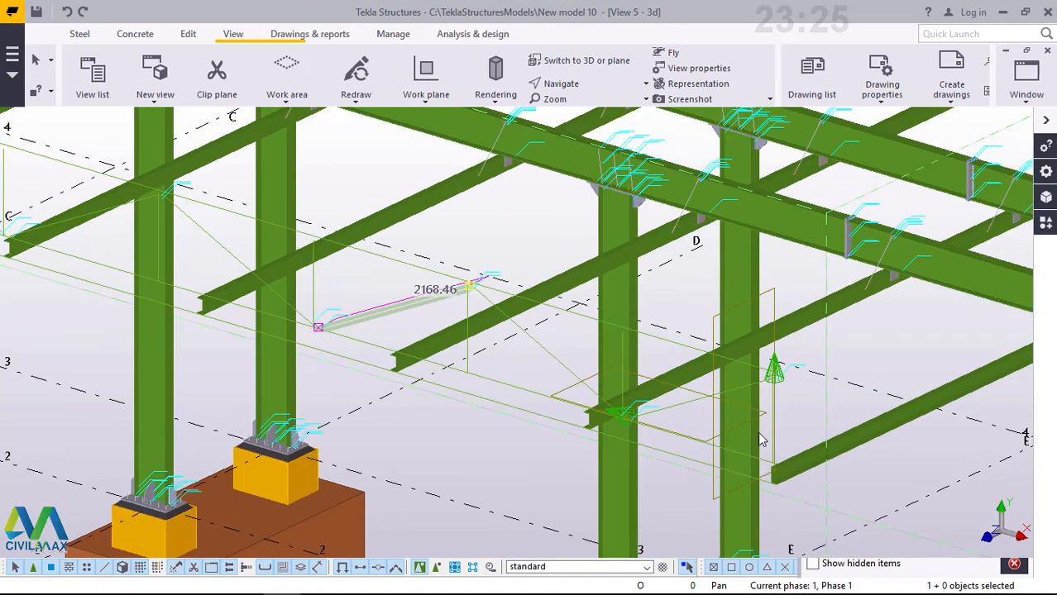
pyautogui.scroll(3, 747, 461)
pyautogui.scroll(5, 791, 361)
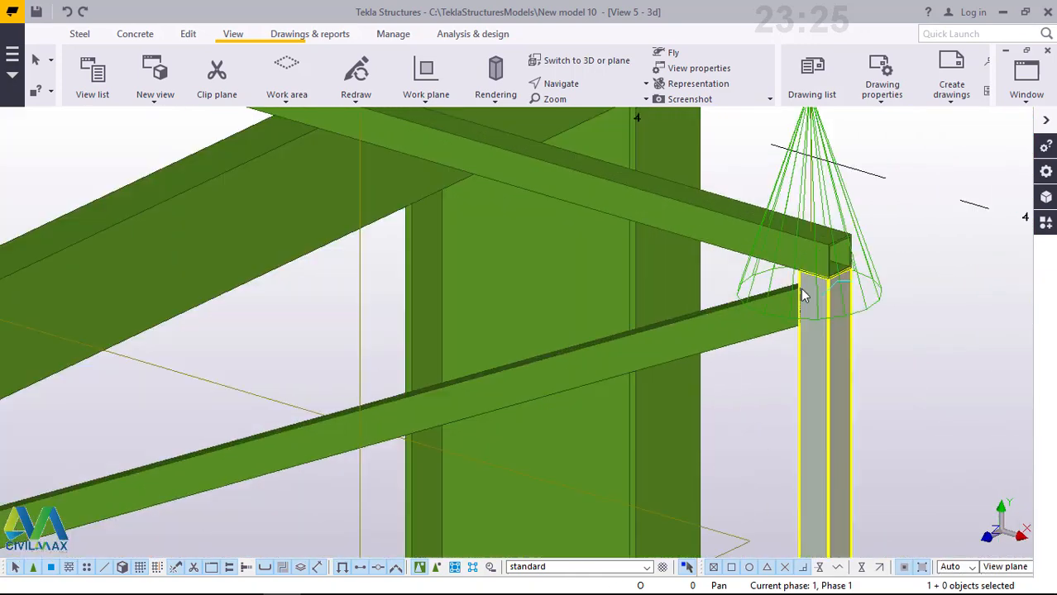
pyautogui.scroll(4, 806, 291)
pyautogui.click(829, 278)
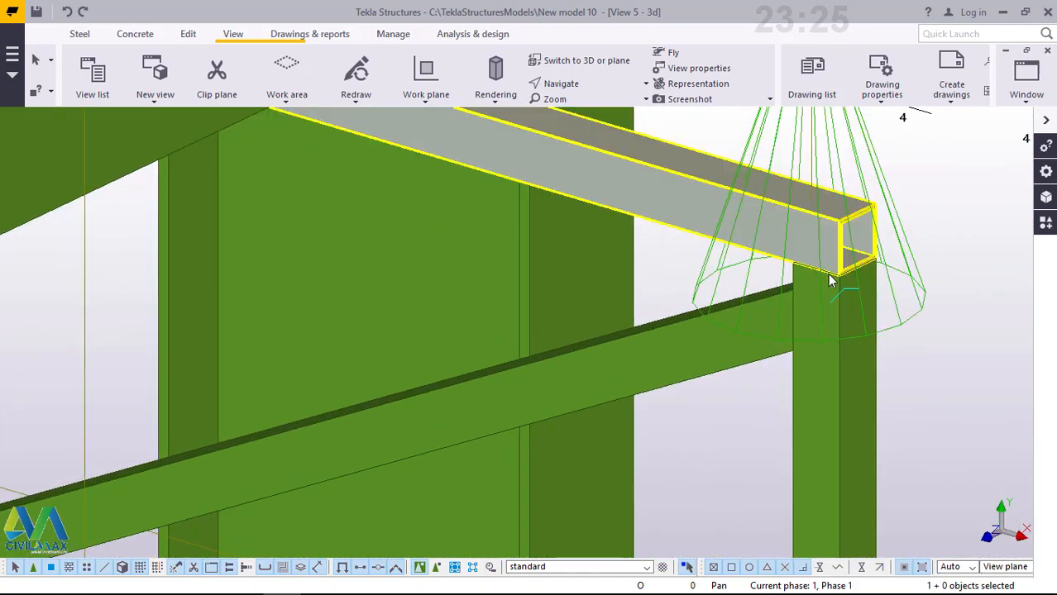
pyautogui.scroll(-6, 832, 283)
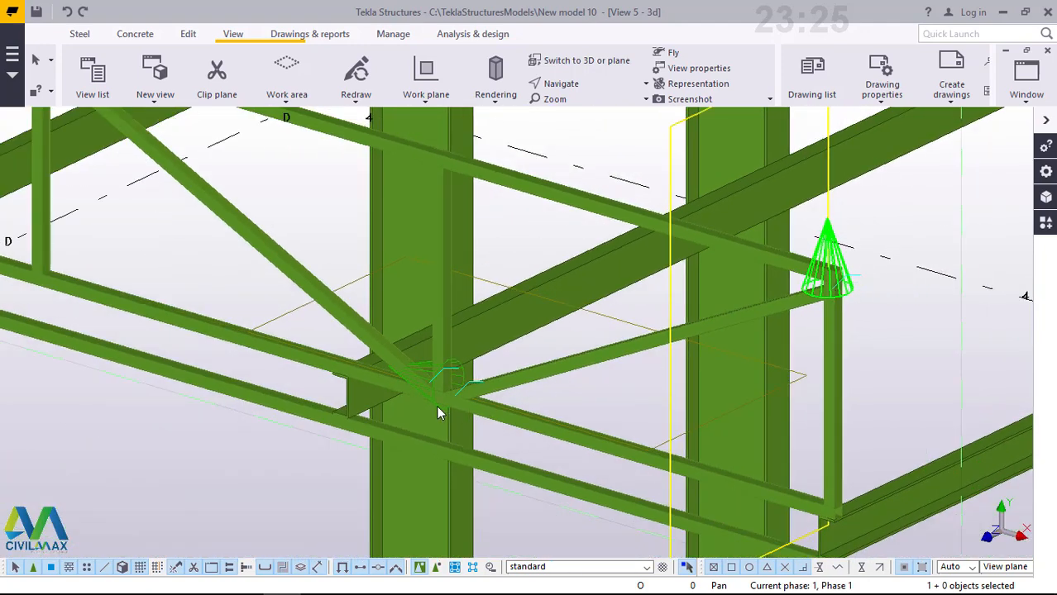
pyautogui.moveTo(438, 407); pyautogui.dragTo(314, 419, button='middle')
pyautogui.scroll(6, 314, 418)
pyautogui.scroll(5, 331, 425)
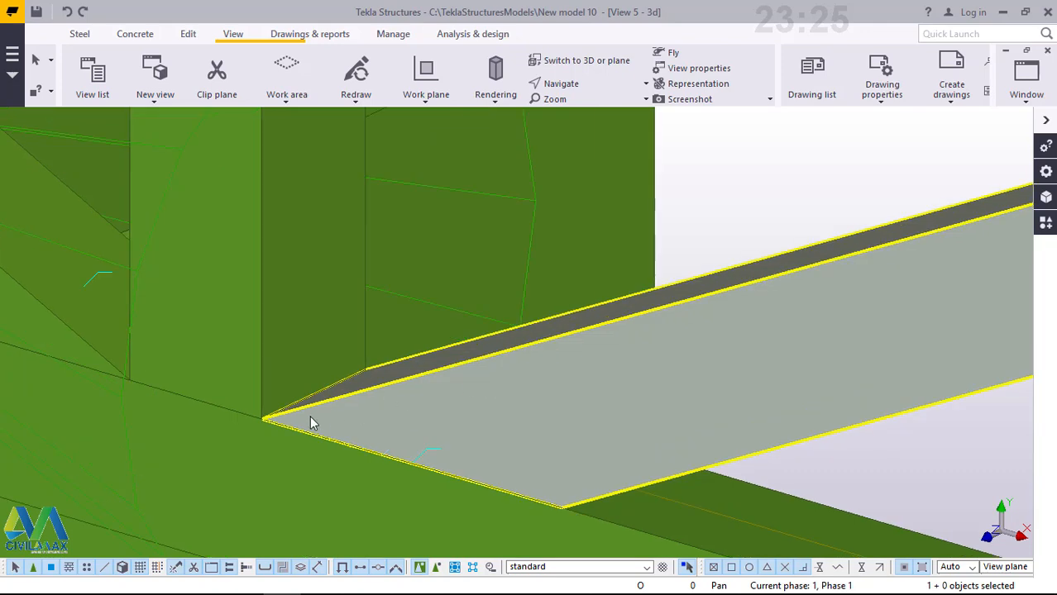
pyautogui.scroll(-8, 269, 424)
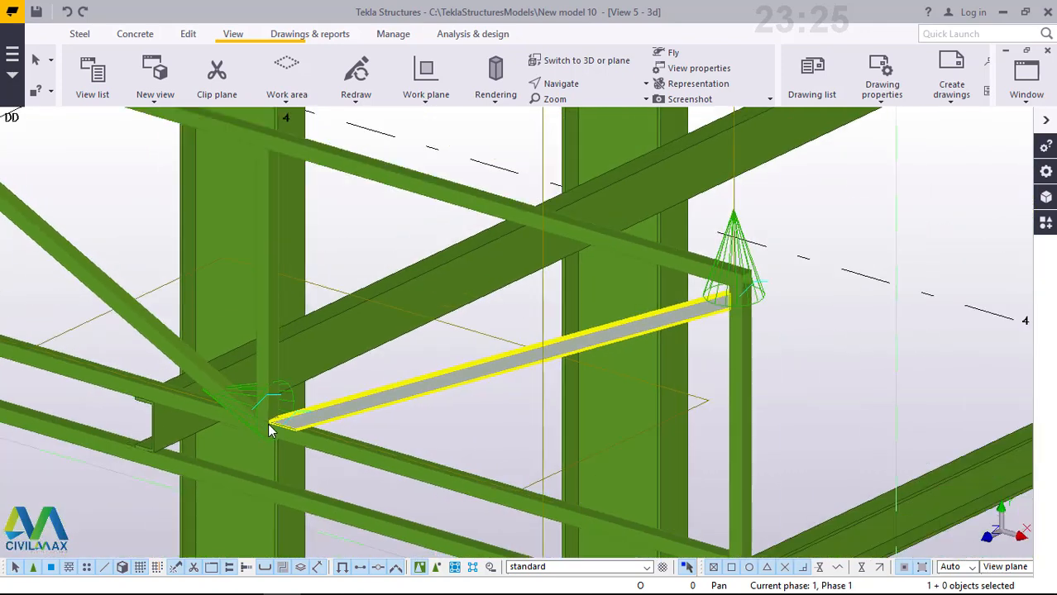
pyautogui.scroll(-1, 269, 424)
pyautogui.scroll(5, 633, 335)
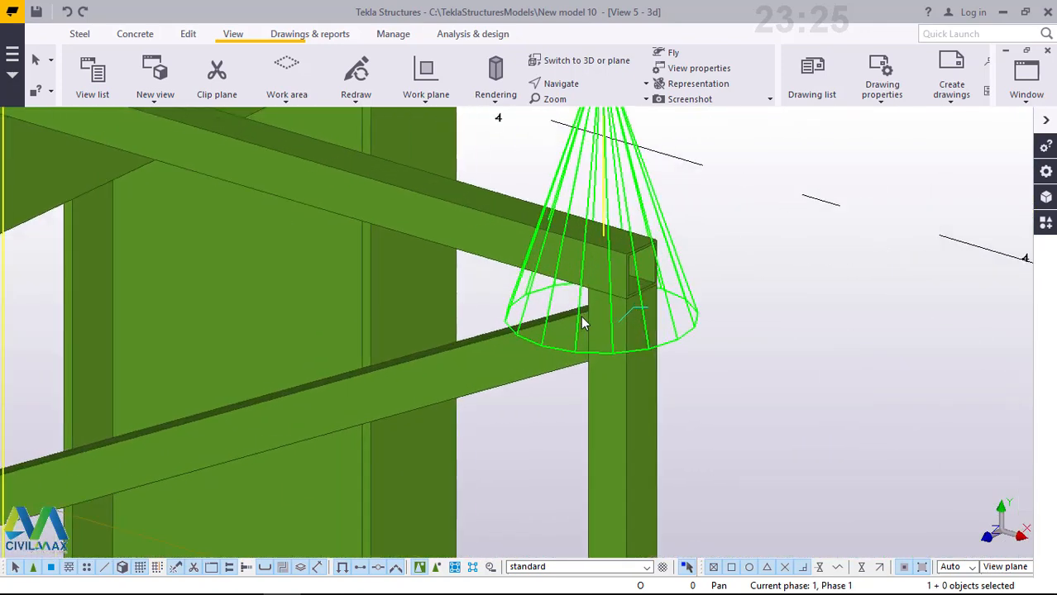
pyautogui.scroll(4, 581, 317)
pyautogui.scroll(-3, 591, 303)
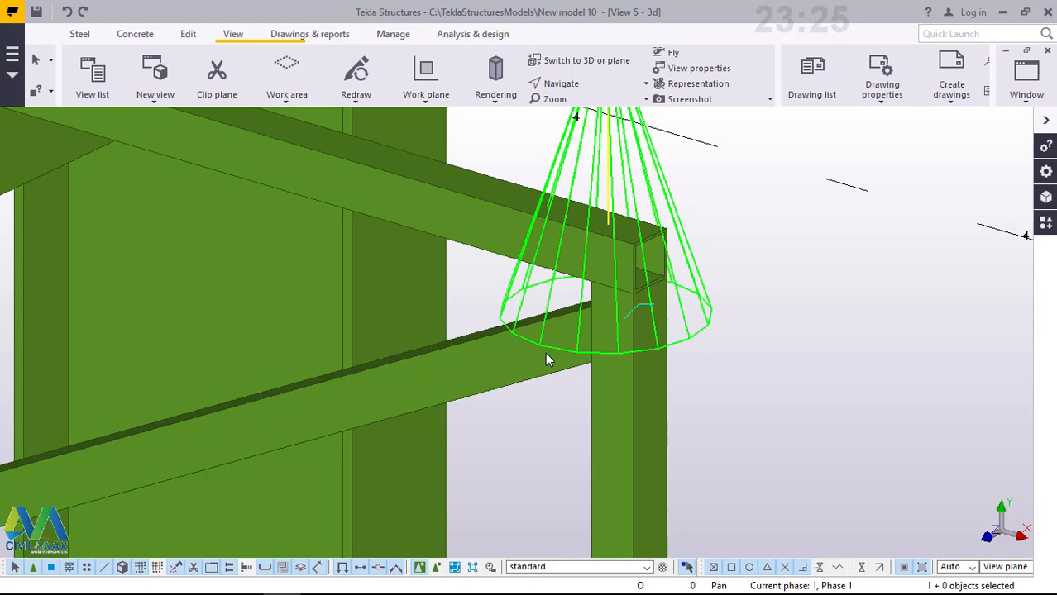
# Delete the copied diagonal in the truss's end bay
pyautogui.scroll(-7, 853, 385)
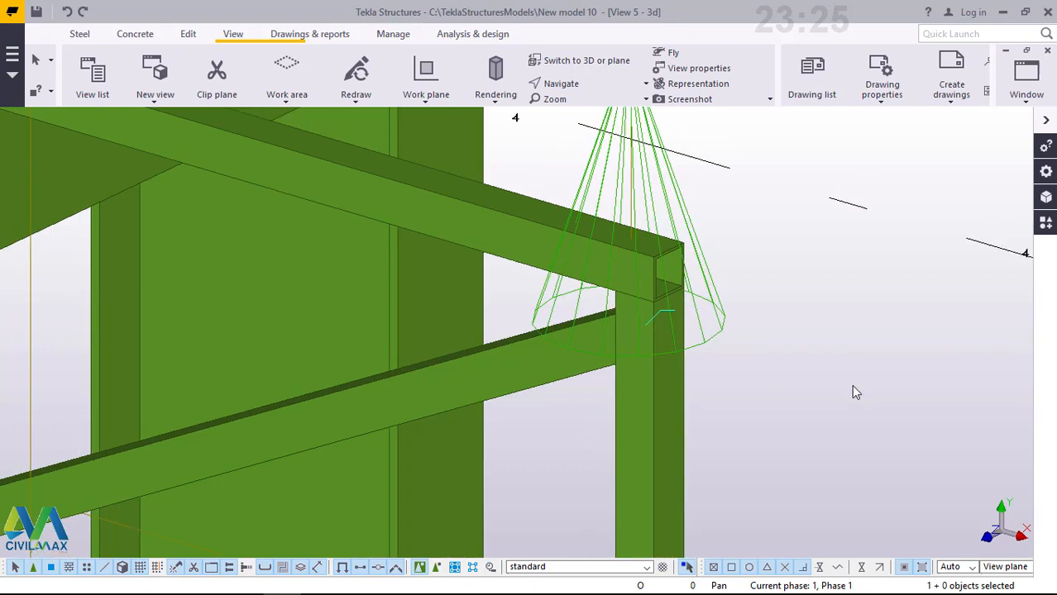
pyautogui.click(715, 388)
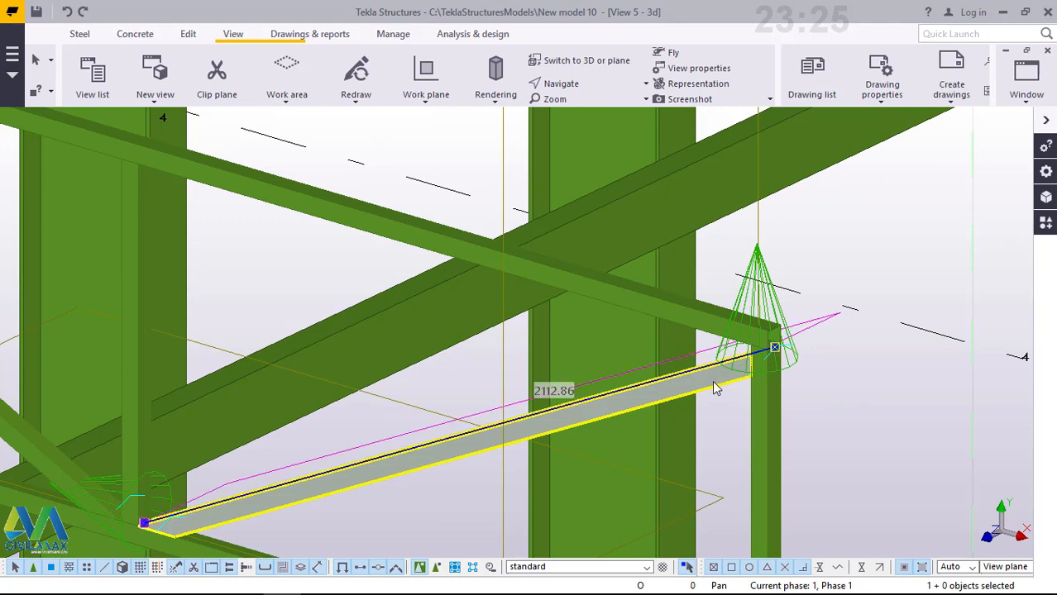
pyautogui.rightClick(897, 384)
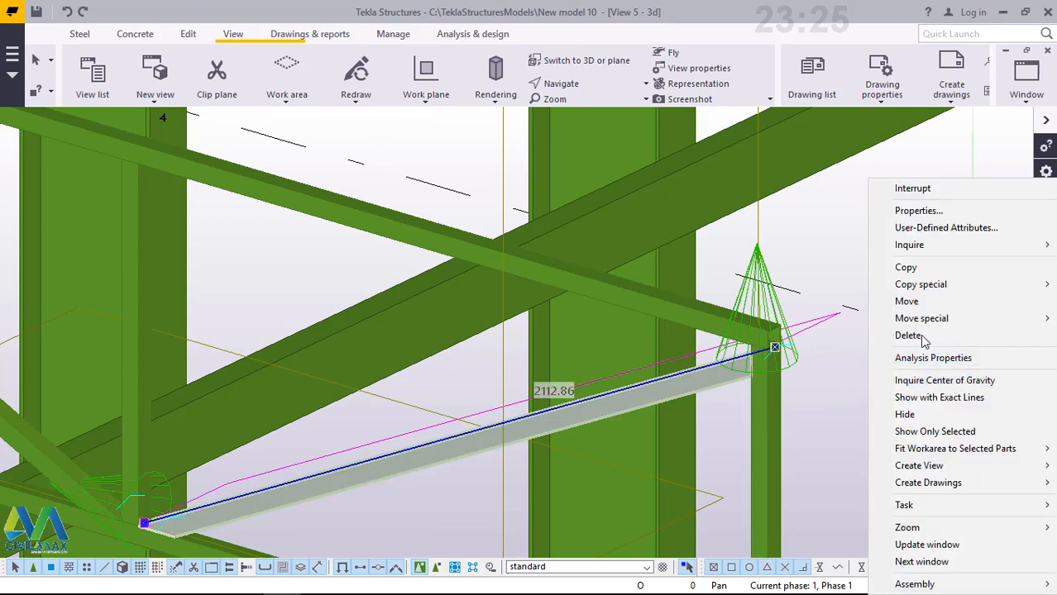
pyautogui.click(894, 337)
# Start a steel beam at the foot of the end bay's inner post, where it meets the bottom chord
pyautogui.scroll(-3, 796, 328)
pyautogui.scroll(-5, 463, 397)
pyautogui.scroll(10, 390, 461)
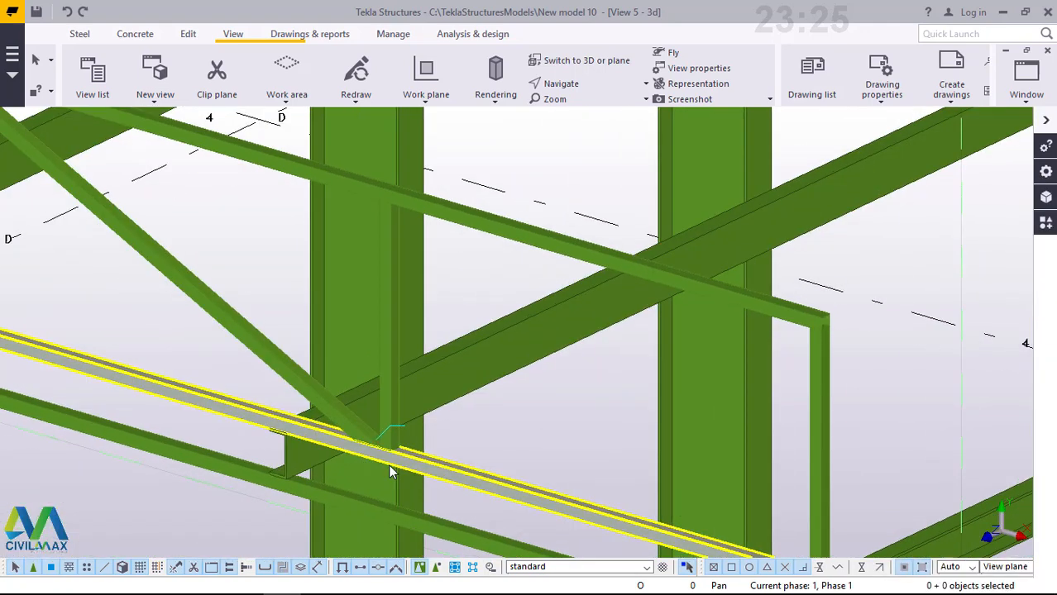
pyautogui.scroll(10, 401, 444)
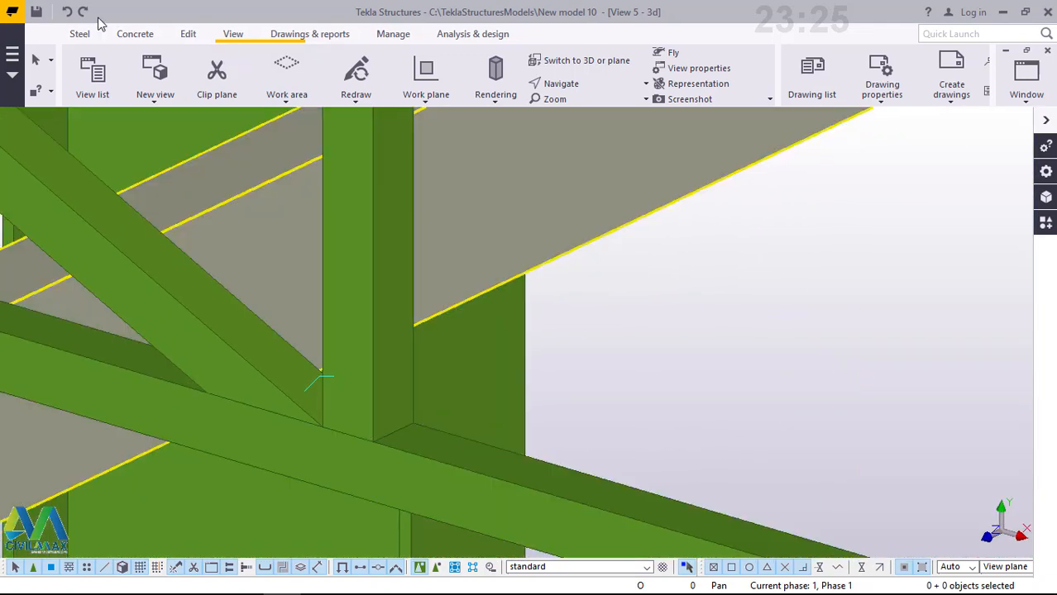
pyautogui.click(79, 35)
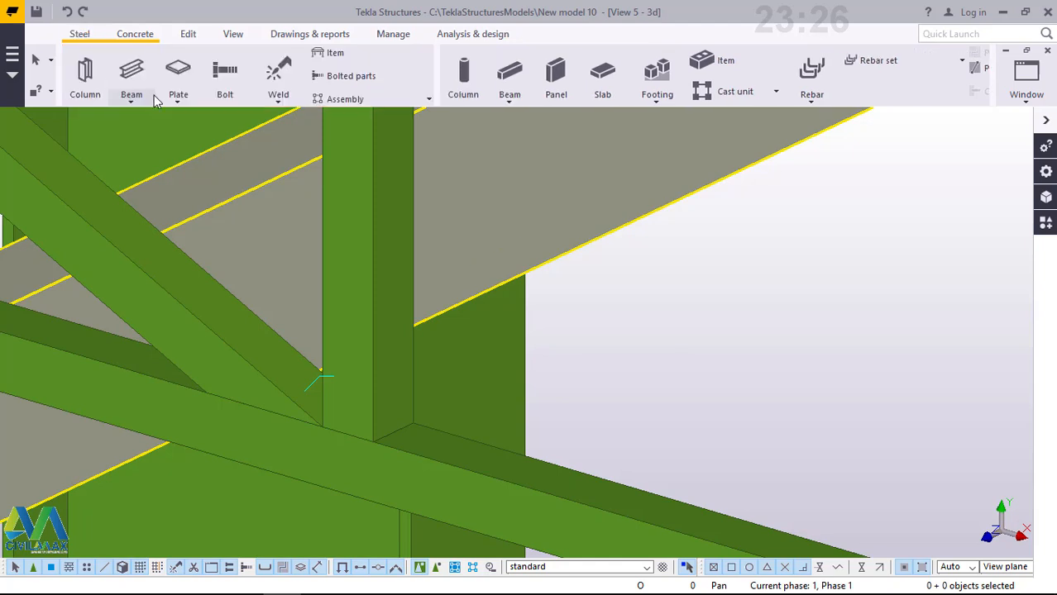
pyautogui.click(133, 98)
pyautogui.click(140, 123)
pyautogui.scroll(3, 415, 451)
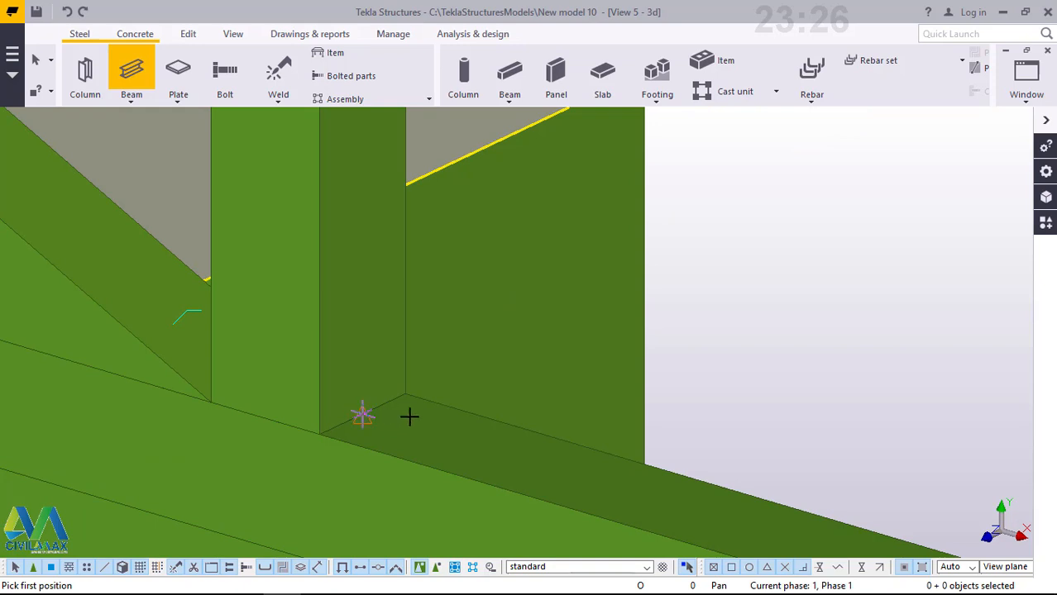
pyautogui.scroll(-3, 258, 421)
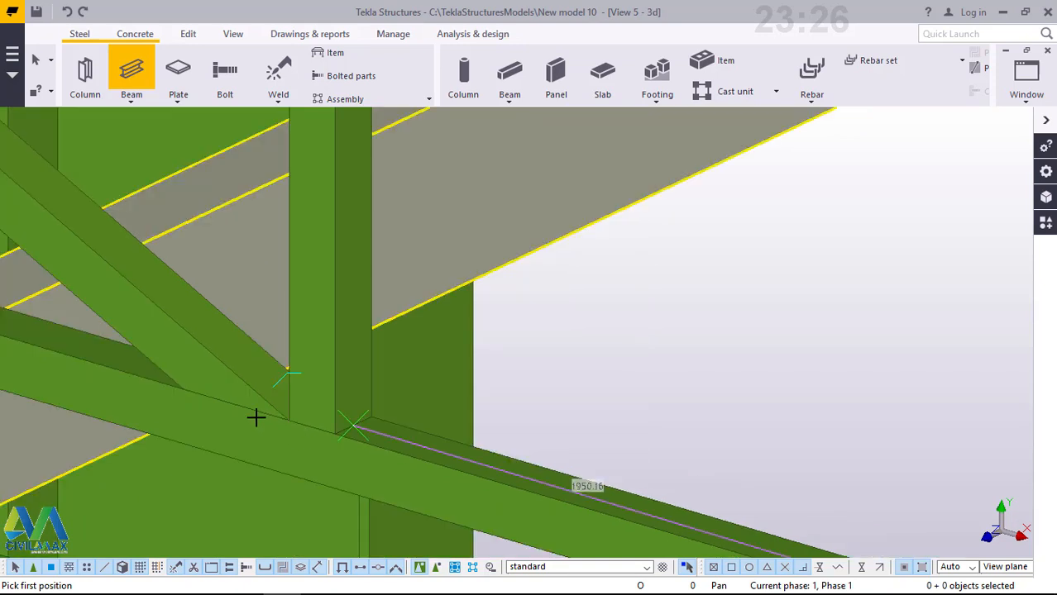
pyautogui.scroll(-5, 256, 418)
pyautogui.click(263, 416)
# Finish the beam at the middle of the end post's upper inner edge, just under the top chord, and end the command
pyautogui.scroll(-3, 263, 416)
pyautogui.scroll(2, 464, 368)
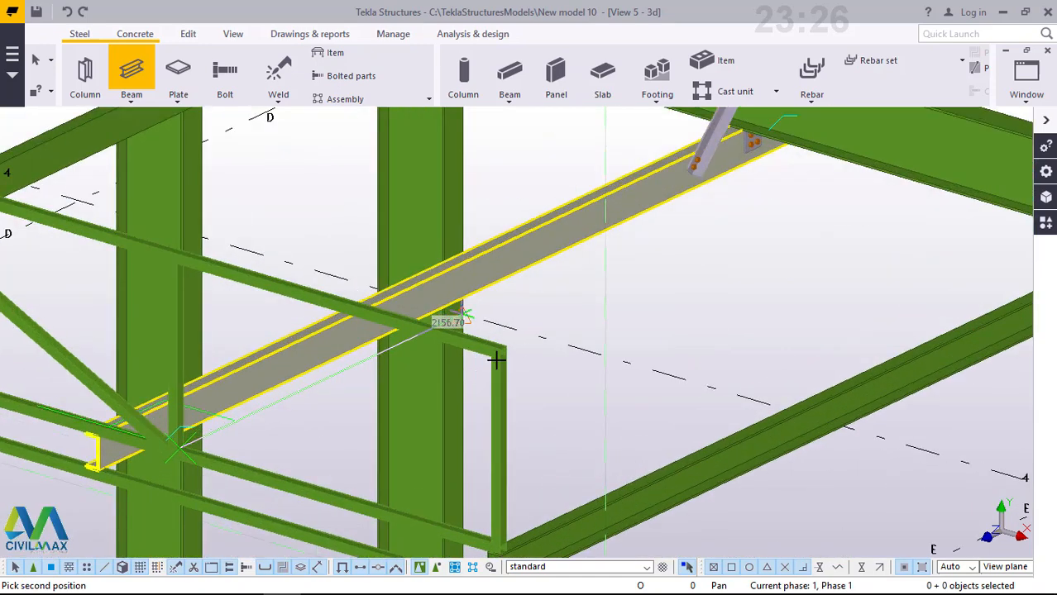
pyautogui.scroll(5, 496, 358)
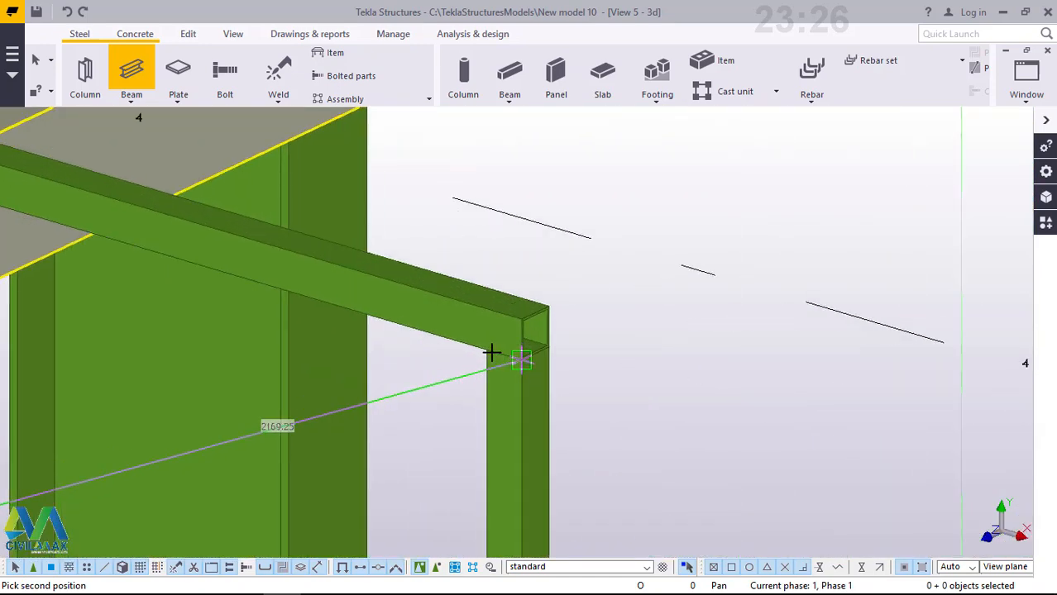
pyautogui.scroll(4, 488, 351)
pyautogui.click(234, 39)
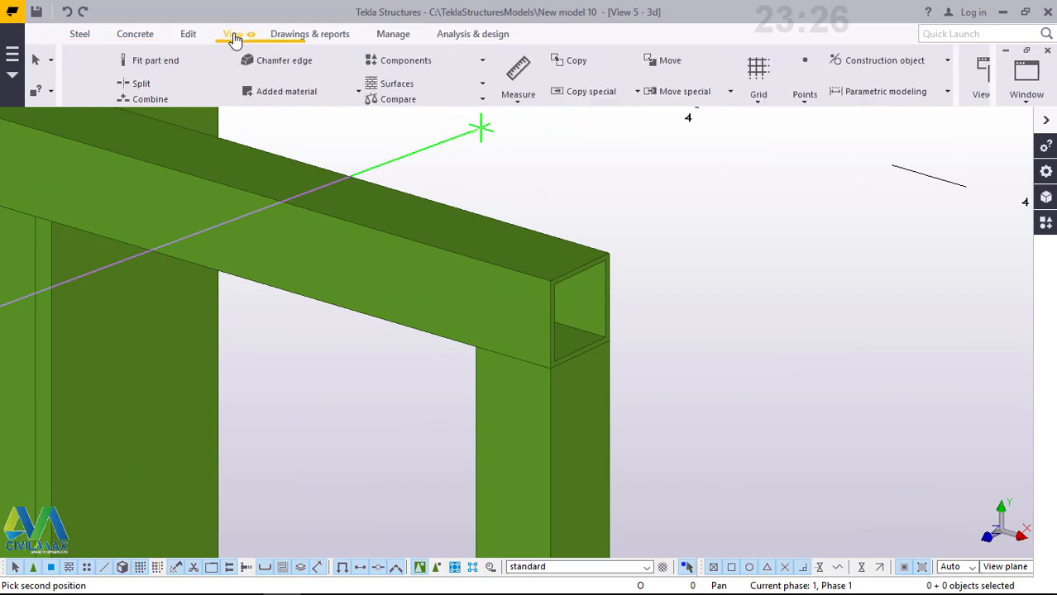
pyautogui.click(566, 85)
pyautogui.click(590, 137)
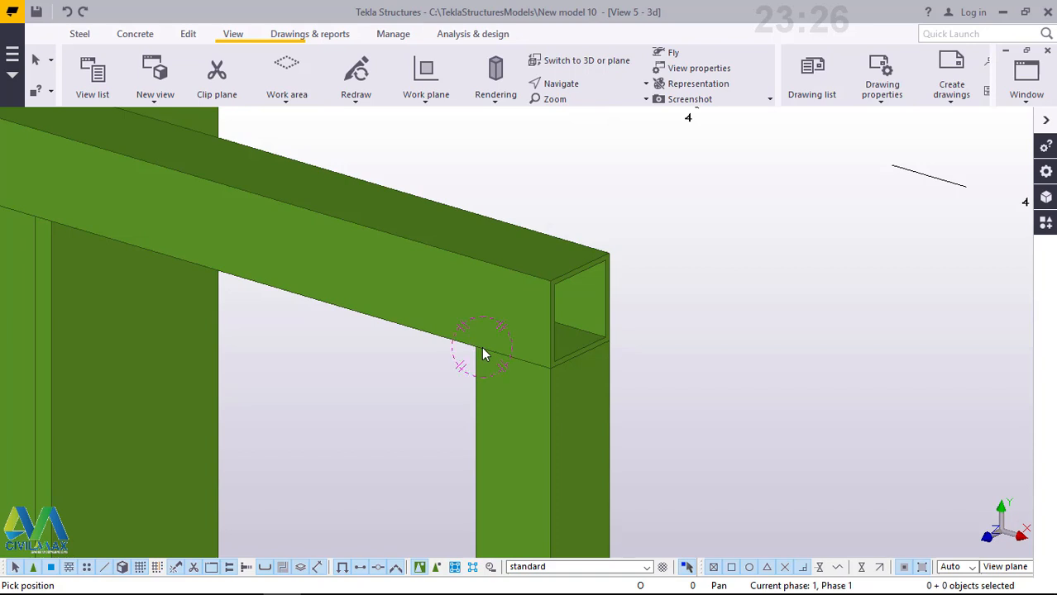
pyautogui.moveTo(482, 349); pyautogui.dragTo(559, 309)
pyautogui.scroll(6, 434, 373)
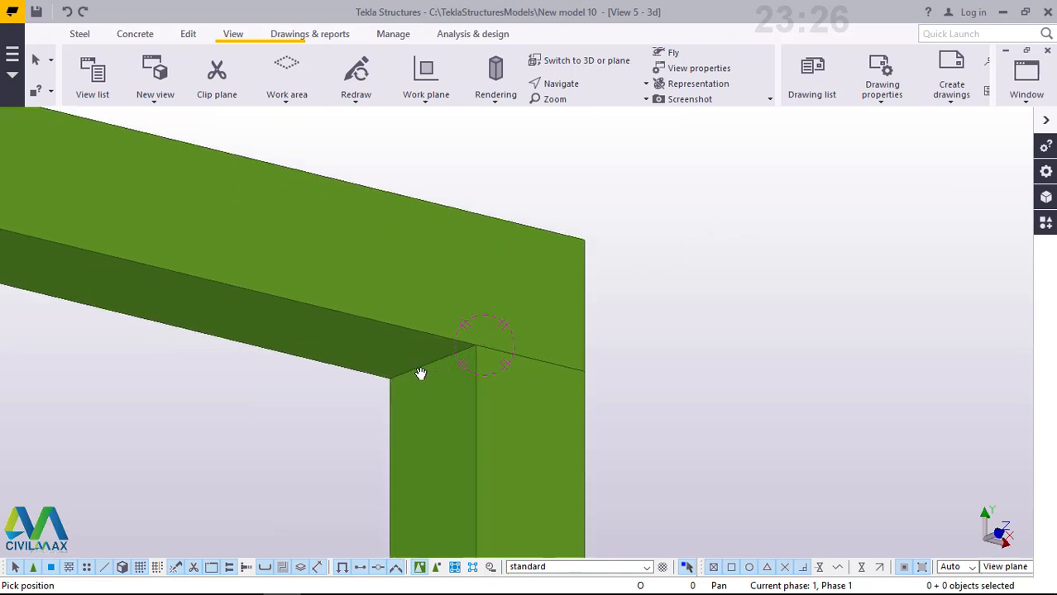
pyautogui.rightClick(655, 225)
pyautogui.click(707, 235)
pyautogui.scroll(6, 450, 365)
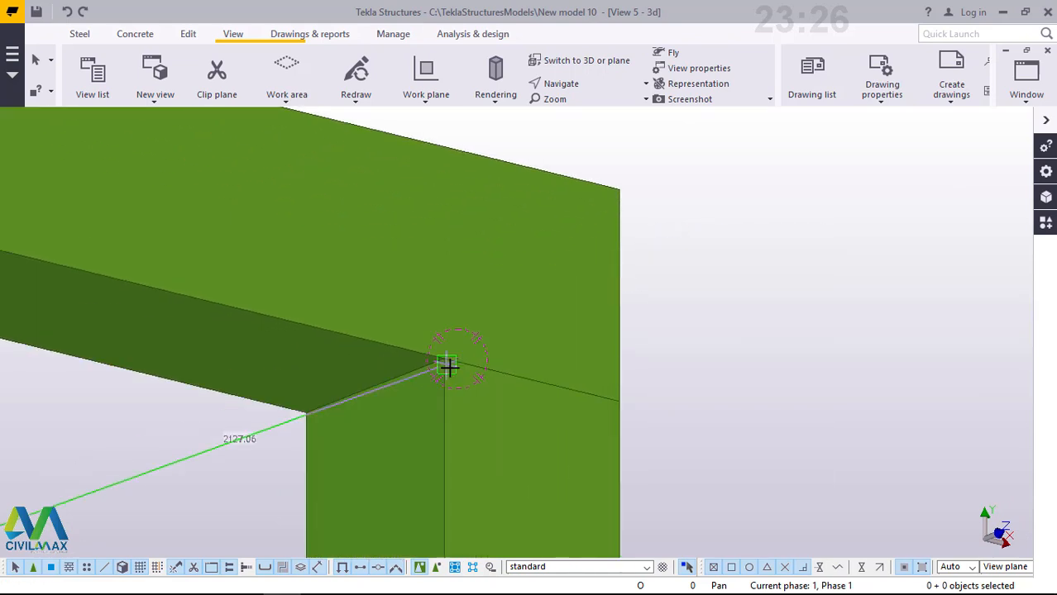
pyautogui.click(332, 396)
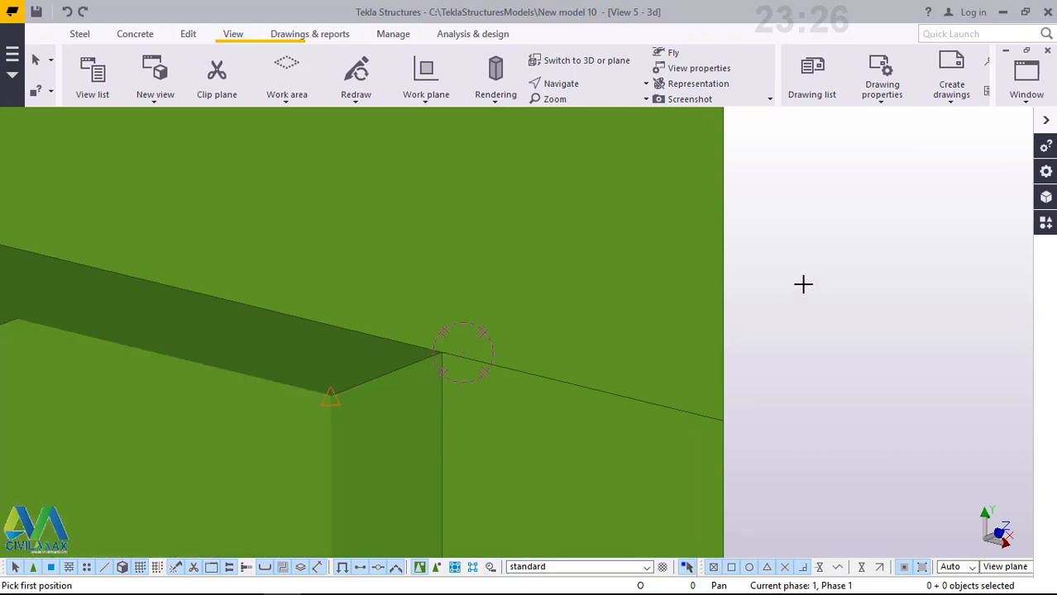
pyautogui.rightClick(825, 258)
pyautogui.click(842, 268)
# Set the view point at the new diagonal's upper end and examine from the side how it meets the post and top chord
pyautogui.scroll(-6, 776, 281)
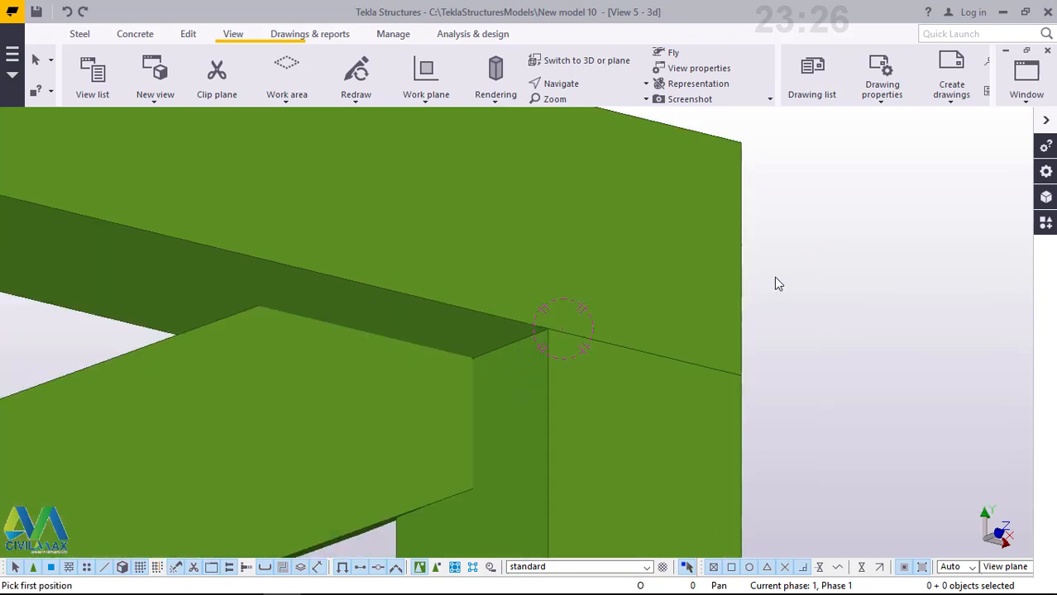
pyautogui.scroll(-4, 775, 276)
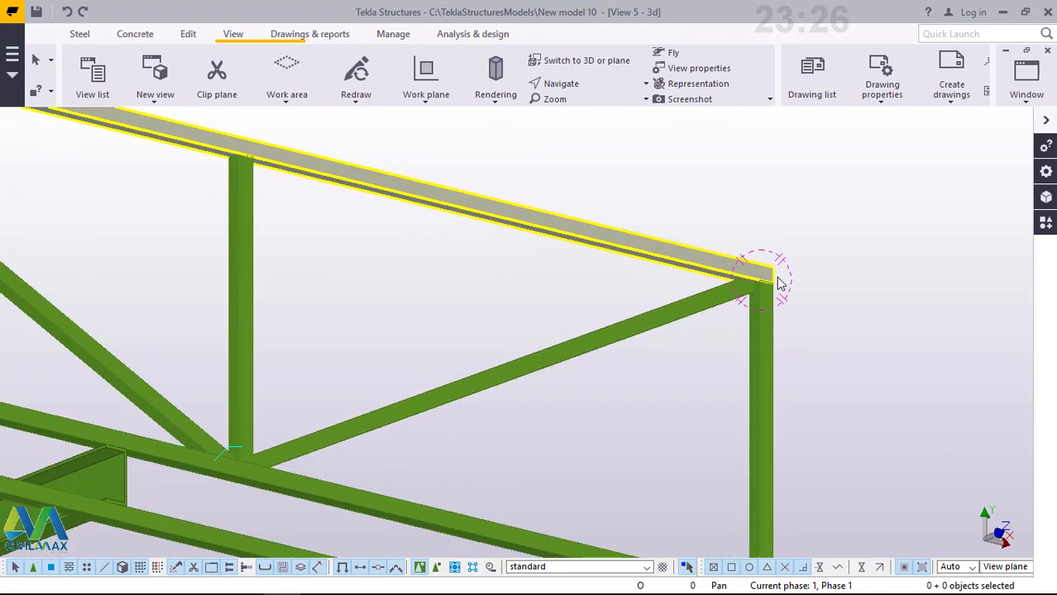
pyautogui.click(568, 88)
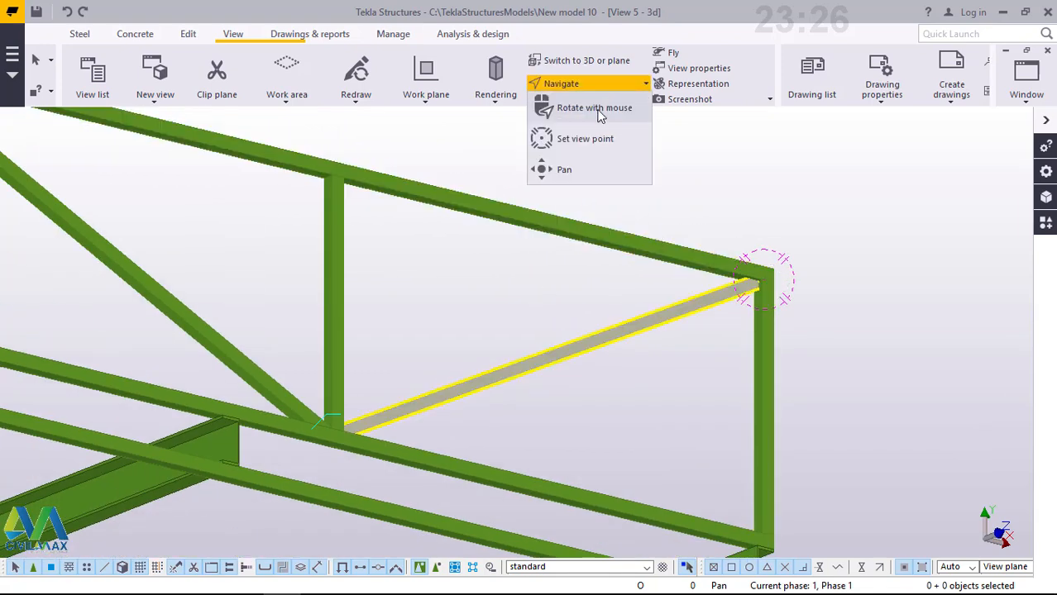
pyautogui.click(600, 137)
pyautogui.scroll(1, 780, 273)
pyautogui.scroll(3, 767, 282)
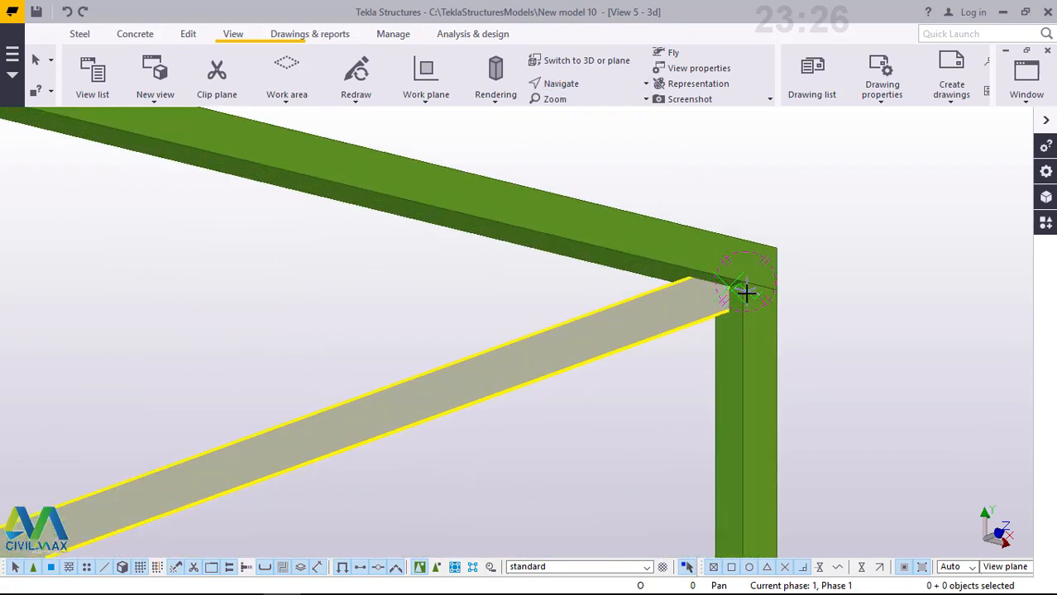
pyautogui.scroll(2, 742, 294)
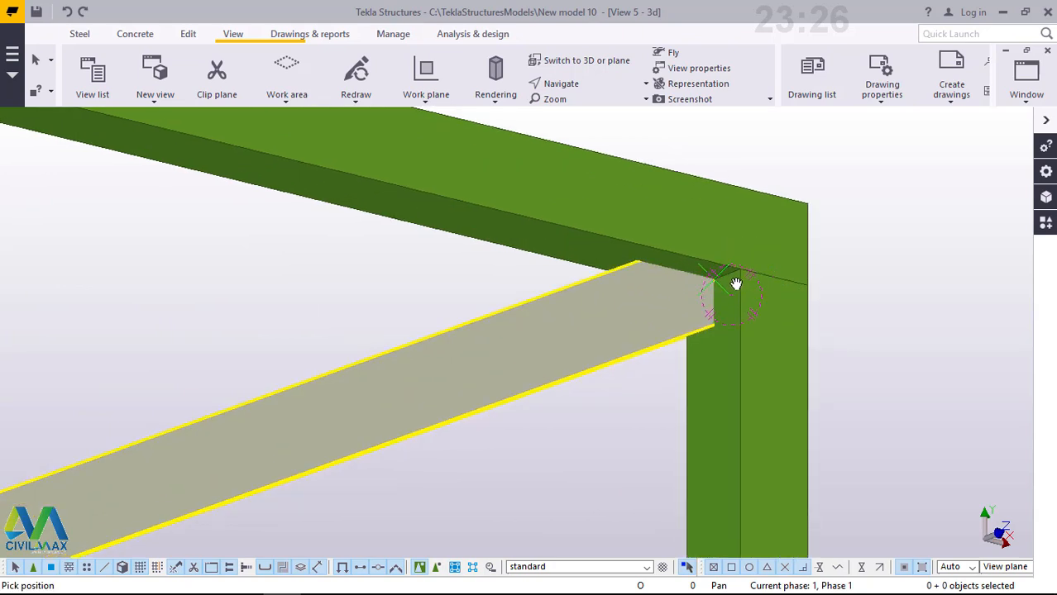
pyautogui.keyDown('ctrl'); pyautogui.moveTo(741, 302); pyautogui.dragTo(840, 311, button='middle'); pyautogui.keyUp('ctrl')
pyautogui.keyDown('ctrl'); pyautogui.moveTo(637, 295); pyautogui.dragTo(675, 290, button='middle'); pyautogui.keyUp('ctrl')
pyautogui.scroll(3, 676, 290)
pyautogui.rightClick(736, 171)
pyautogui.click(784, 183)
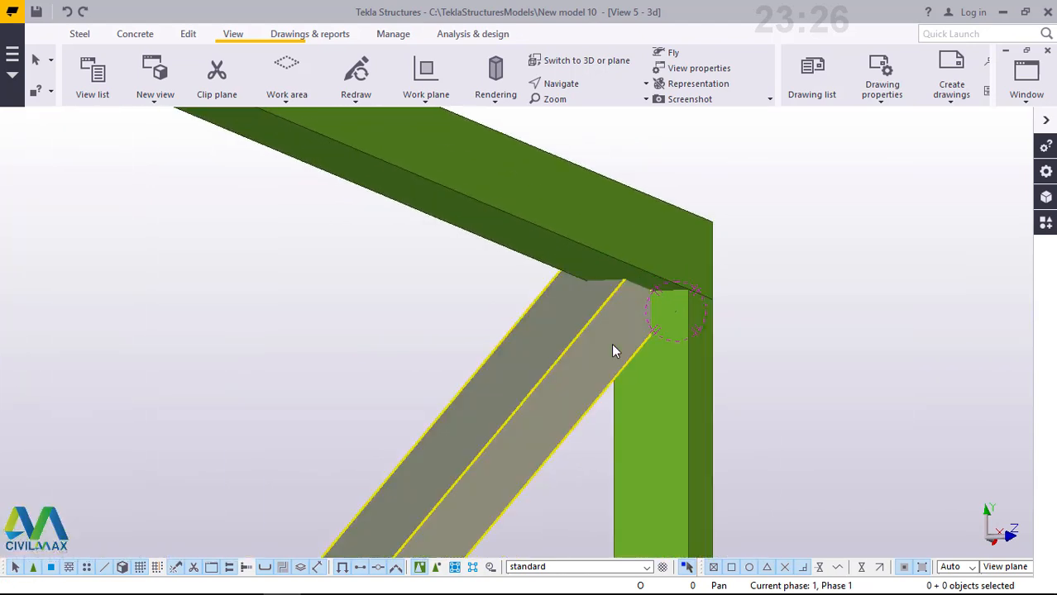
# Open the new diagonal's beam properties and modify its on-plane position to Right
pyautogui.doubleClick(612, 350)
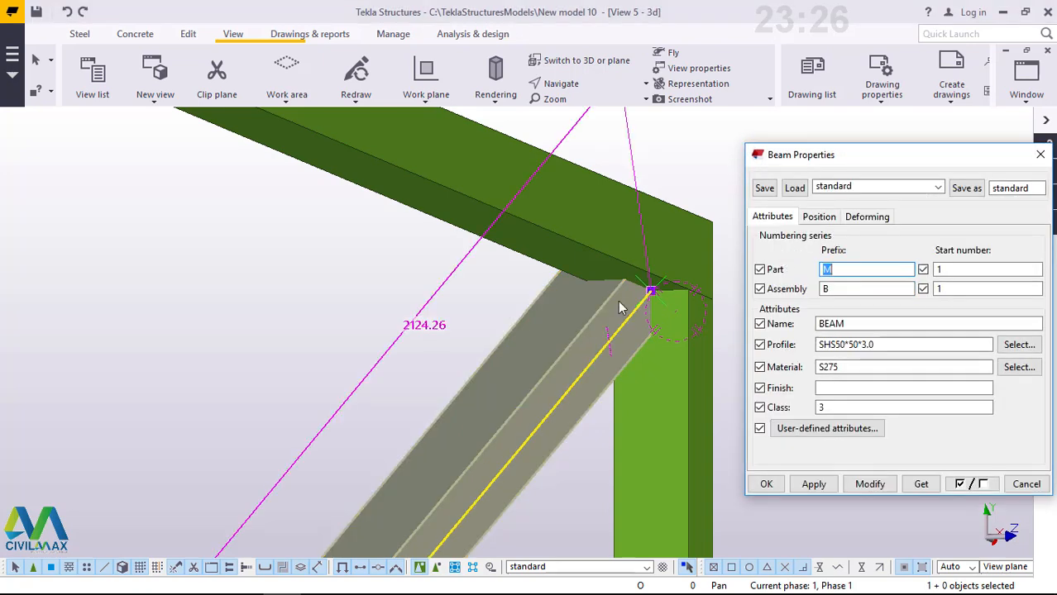
pyautogui.scroll(-2, 651, 313)
pyautogui.scroll(2, 653, 310)
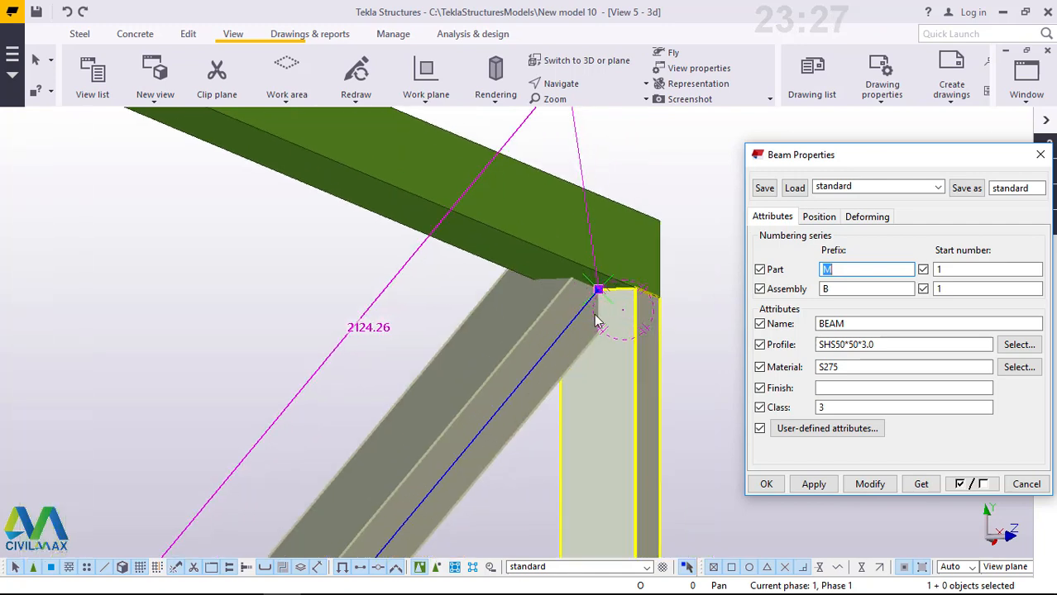
pyautogui.scroll(1, 597, 322)
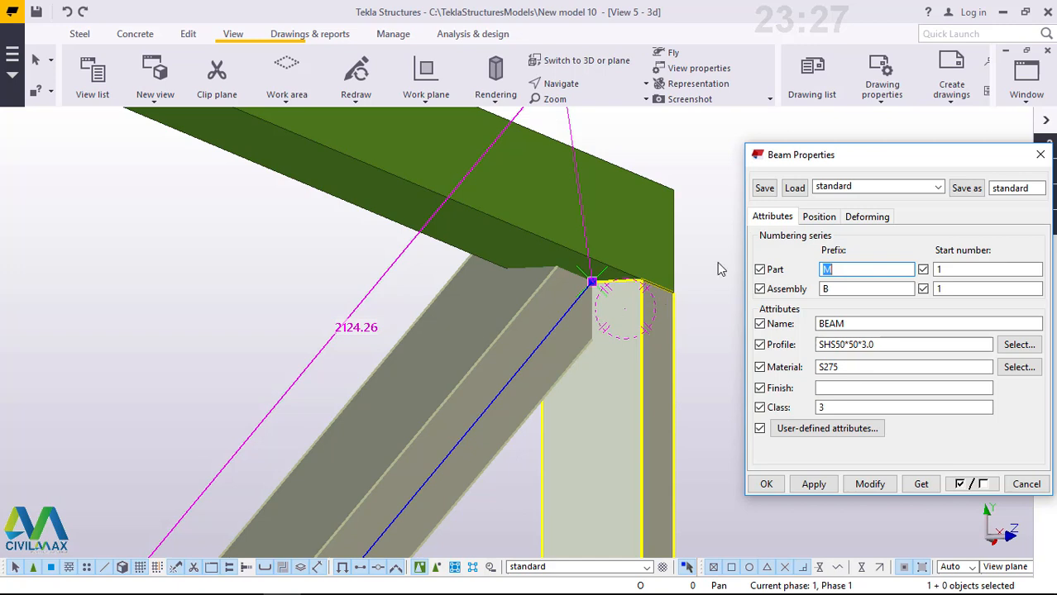
pyautogui.click(818, 218)
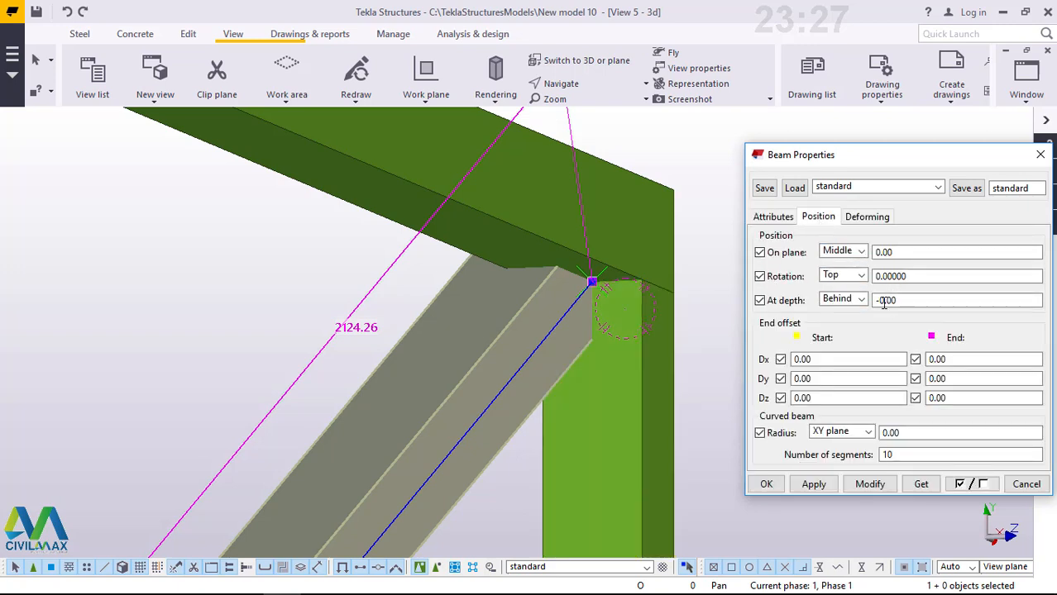
pyautogui.click(861, 253)
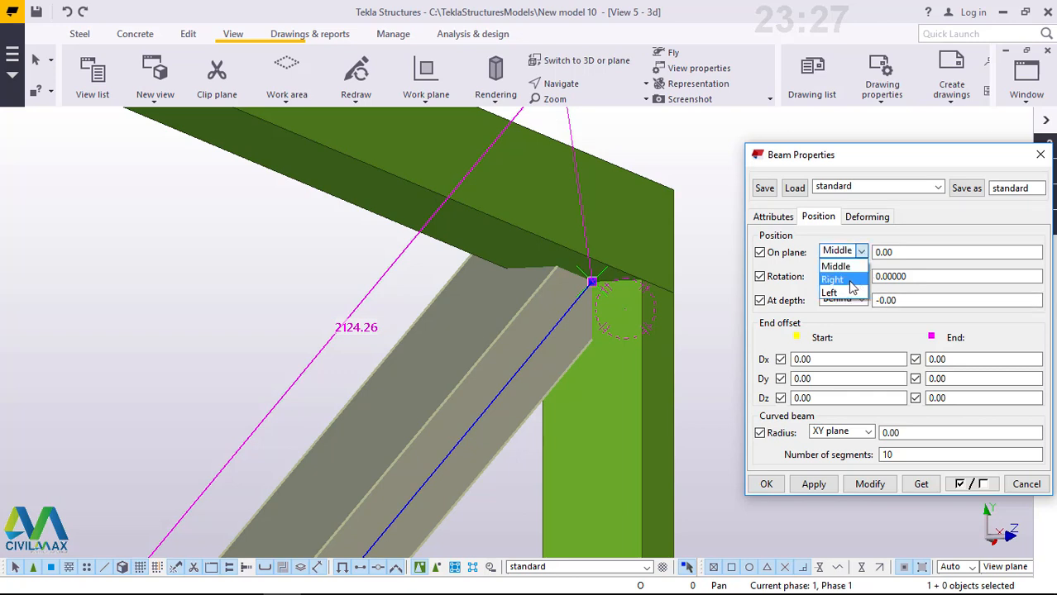
pyautogui.click(850, 281)
pyautogui.click(870, 484)
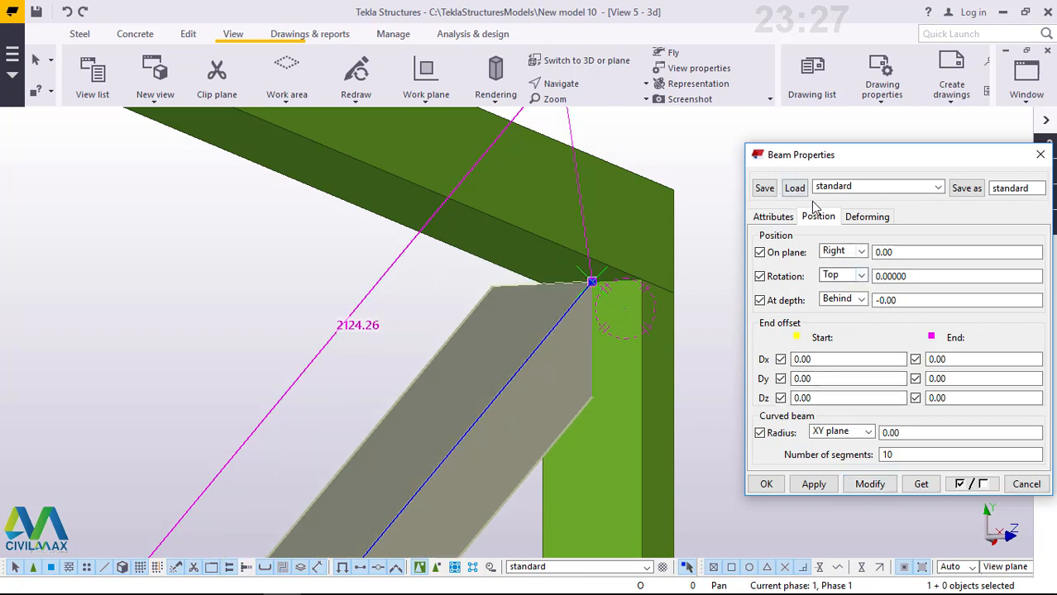
# Undo the last modification and try the diagonal with its depth position set to Front
pyautogui.click(67, 11)
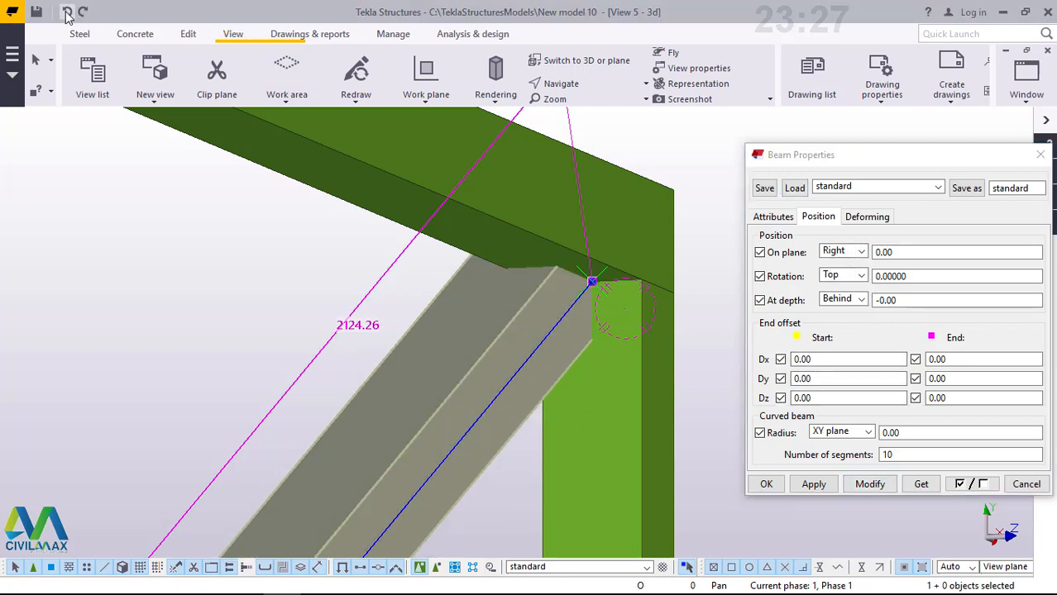
pyautogui.click(862, 299)
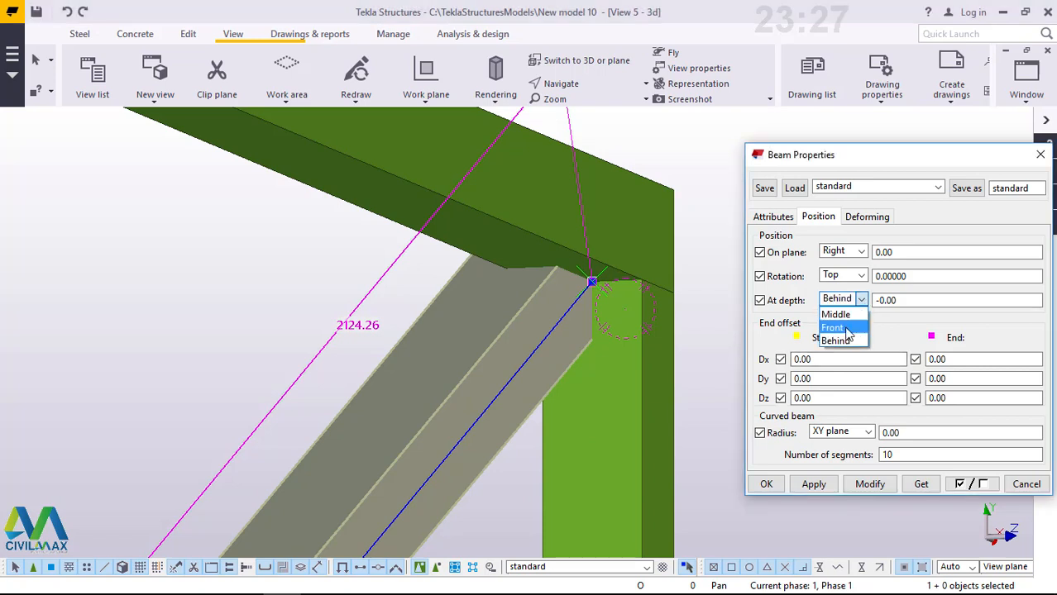
pyautogui.click(858, 329)
pyautogui.click(870, 488)
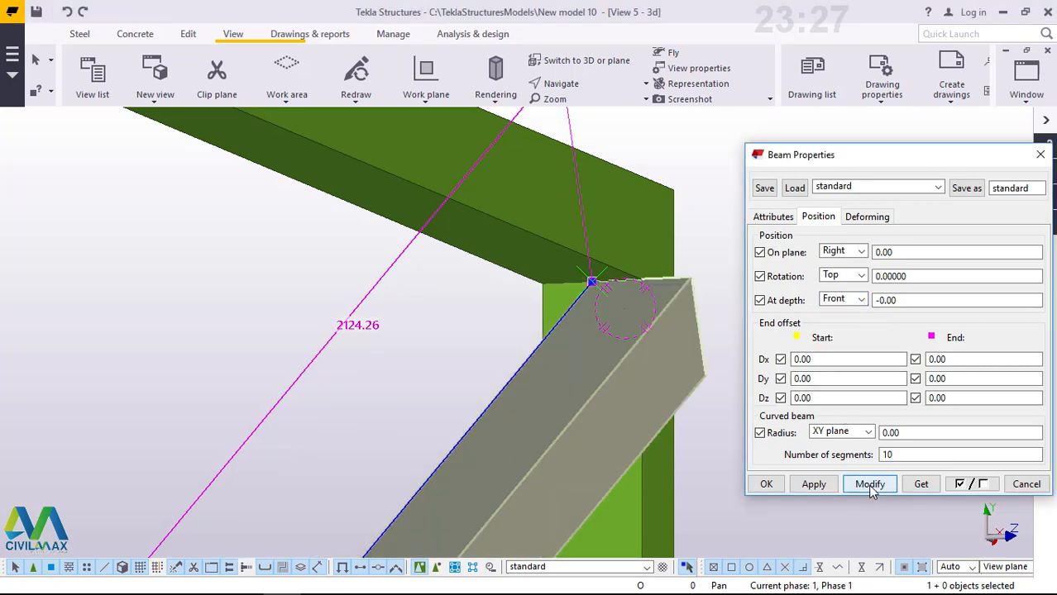
# Modify the diagonal's depth position to Middle and close the beam properties
pyautogui.click(860, 301)
pyautogui.click(851, 314)
pyautogui.click(870, 485)
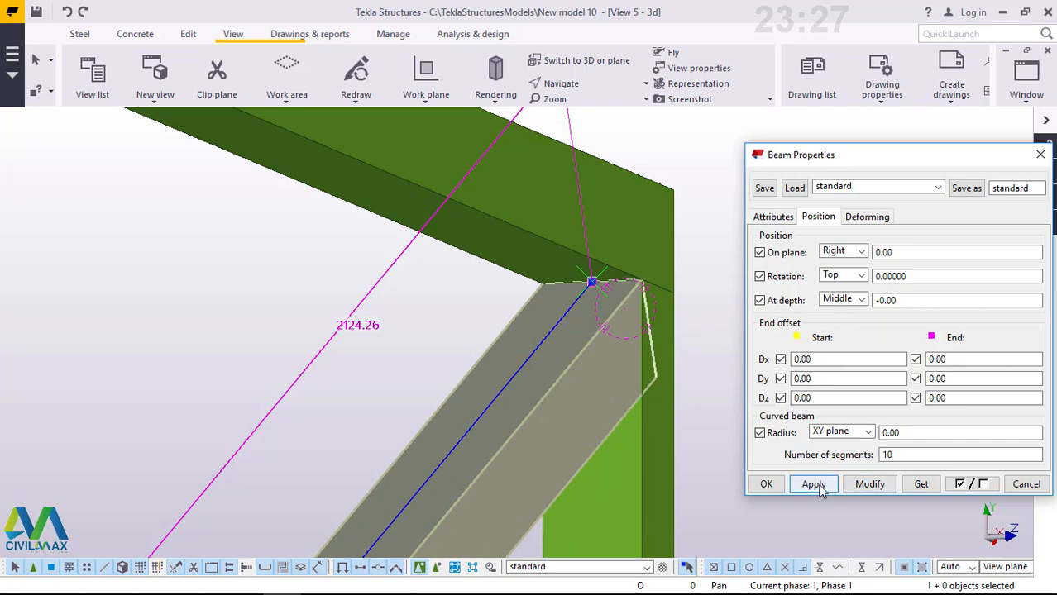
pyautogui.click(766, 485)
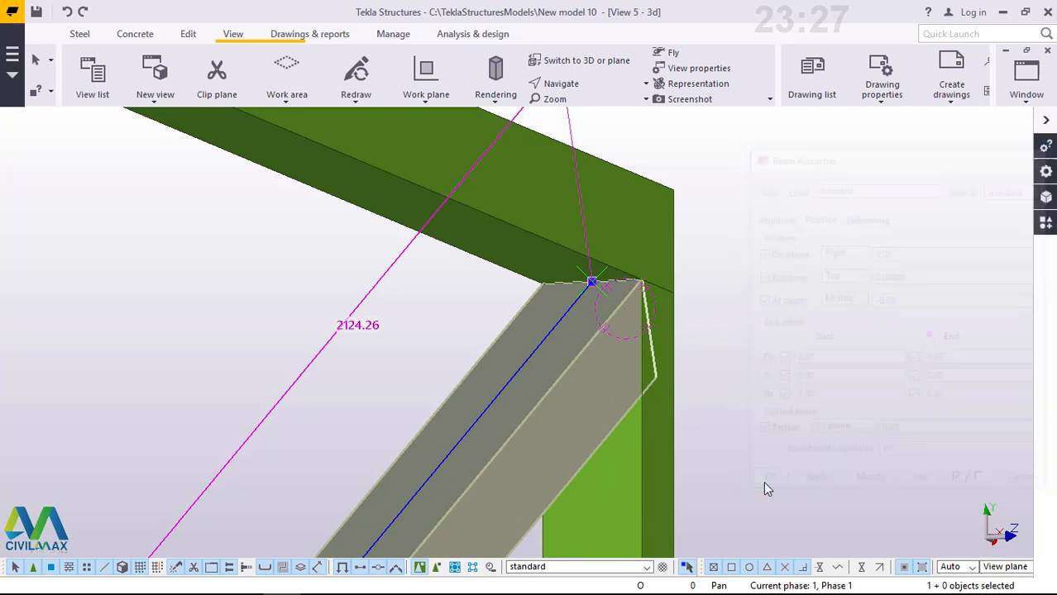
# Examine from the truss's outer side how the repositioned diagonal meets the posts and chords at both its ends
pyautogui.click(562, 84)
pyautogui.click(580, 116)
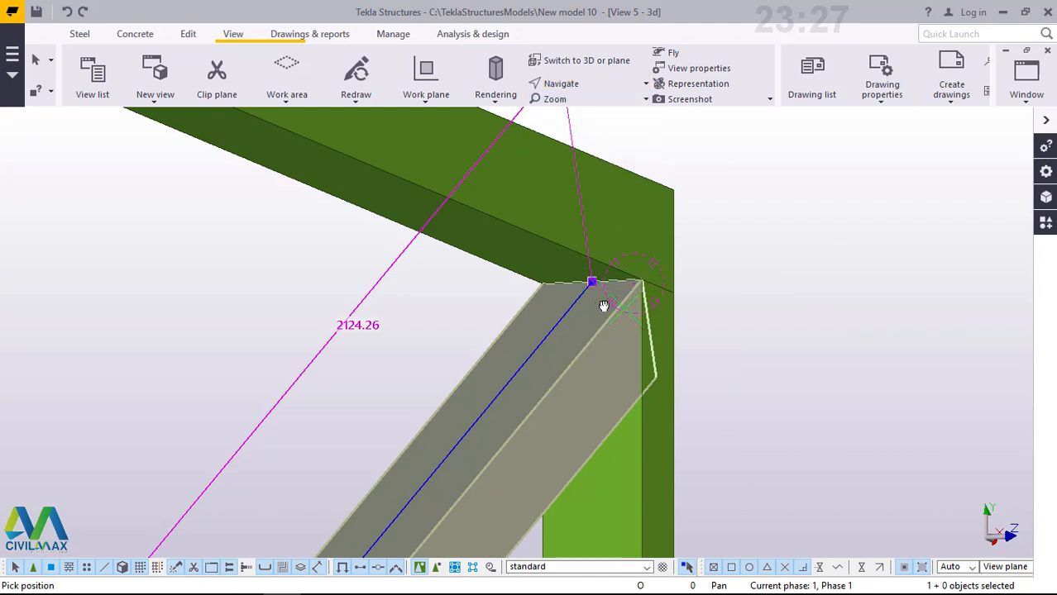
pyautogui.moveTo(604, 306); pyautogui.dragTo(345, 384)
pyautogui.scroll(-3, 764, 360)
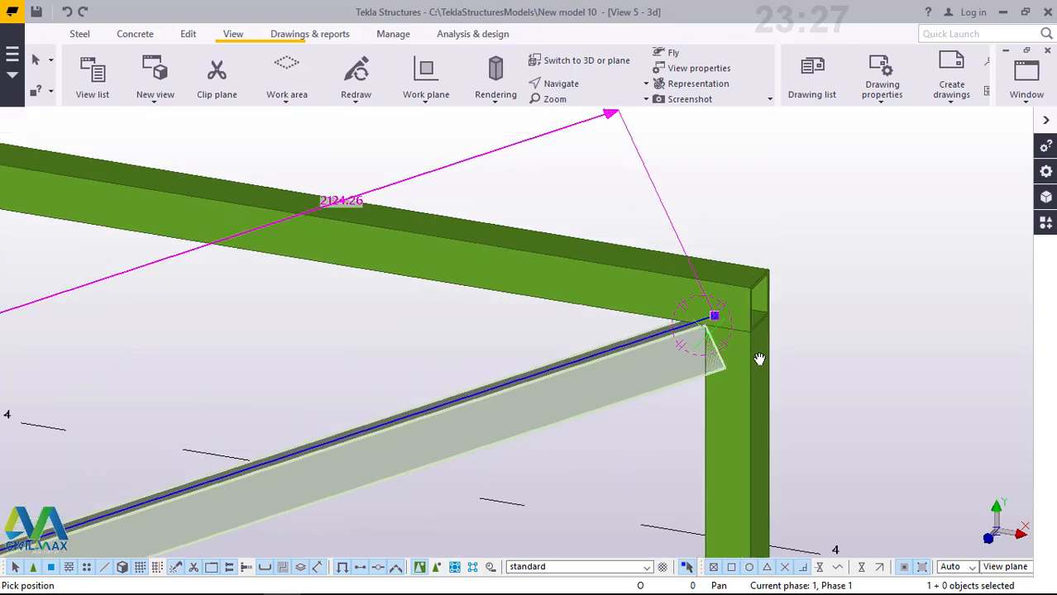
pyautogui.scroll(-2, 759, 355)
pyautogui.scroll(-3, 763, 331)
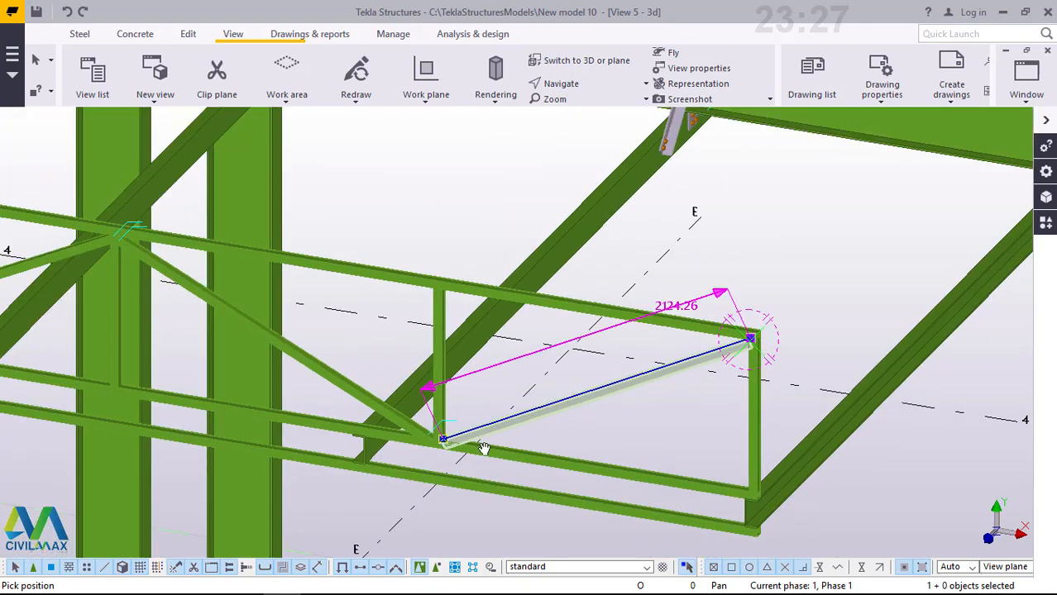
pyautogui.scroll(3, 484, 448)
pyautogui.scroll(2, 427, 454)
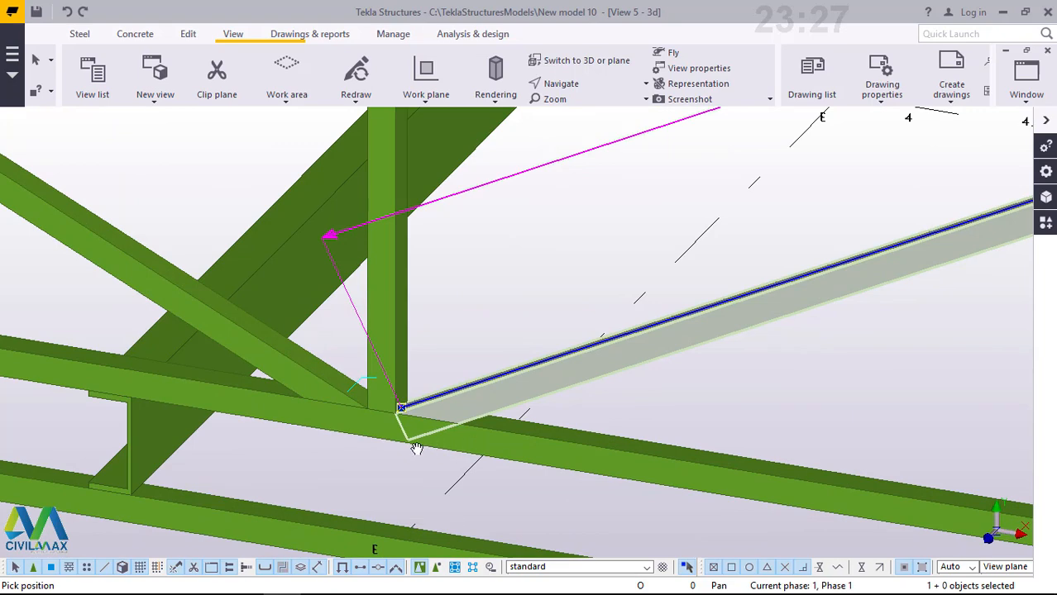
pyautogui.scroll(-5, 409, 444)
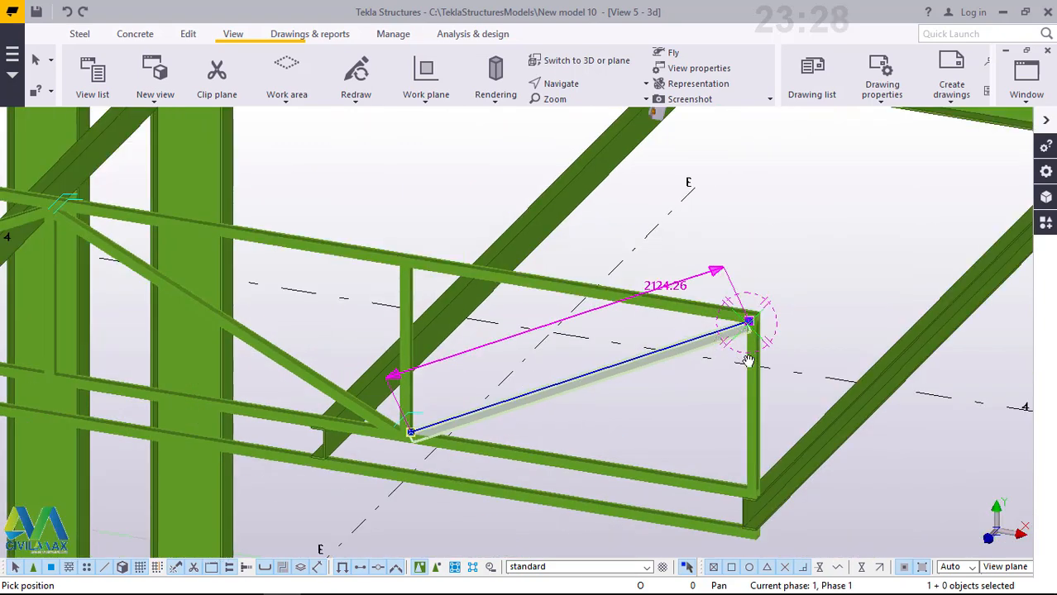
pyautogui.rightClick(839, 187)
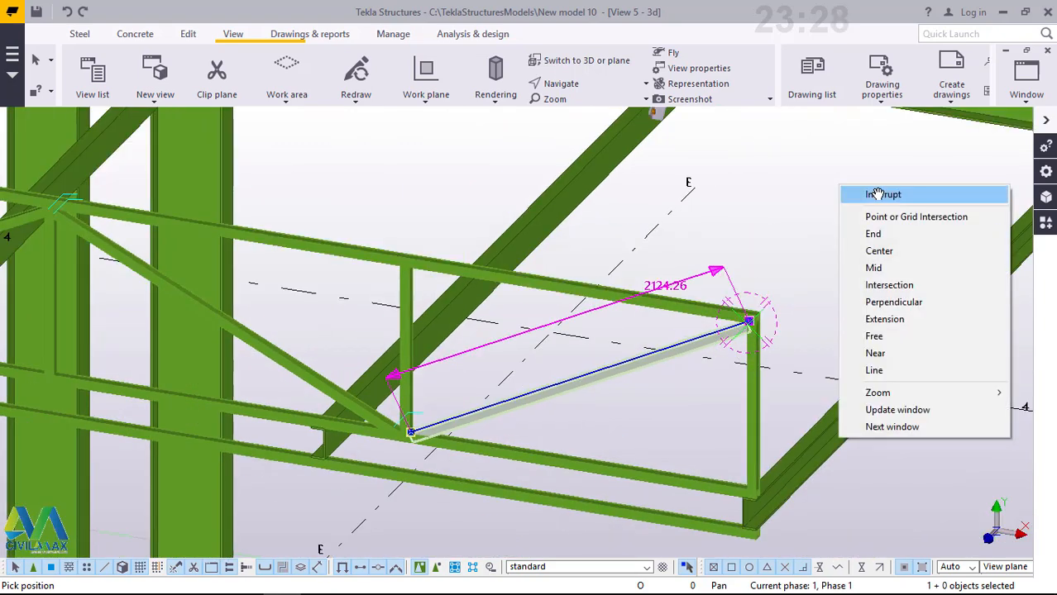
pyautogui.press('Escape')
pyautogui.scroll(5, 749, 347)
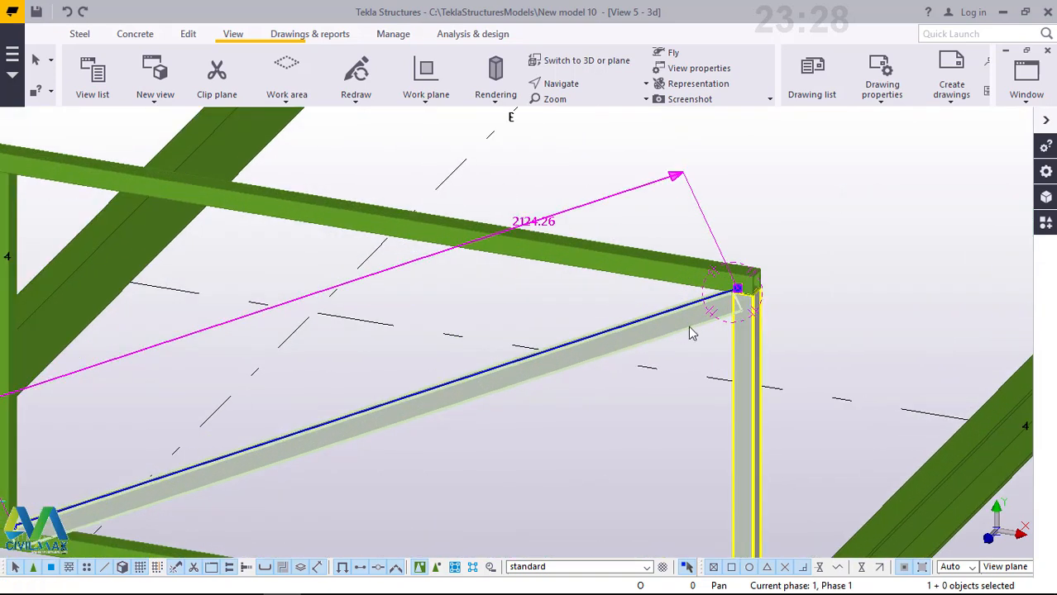
# Join the diagonal's upper end to the end post with the Stanchion weld (85) component, taking the post as main part
pyautogui.click(906, 254)
pyautogui.click(1045, 223)
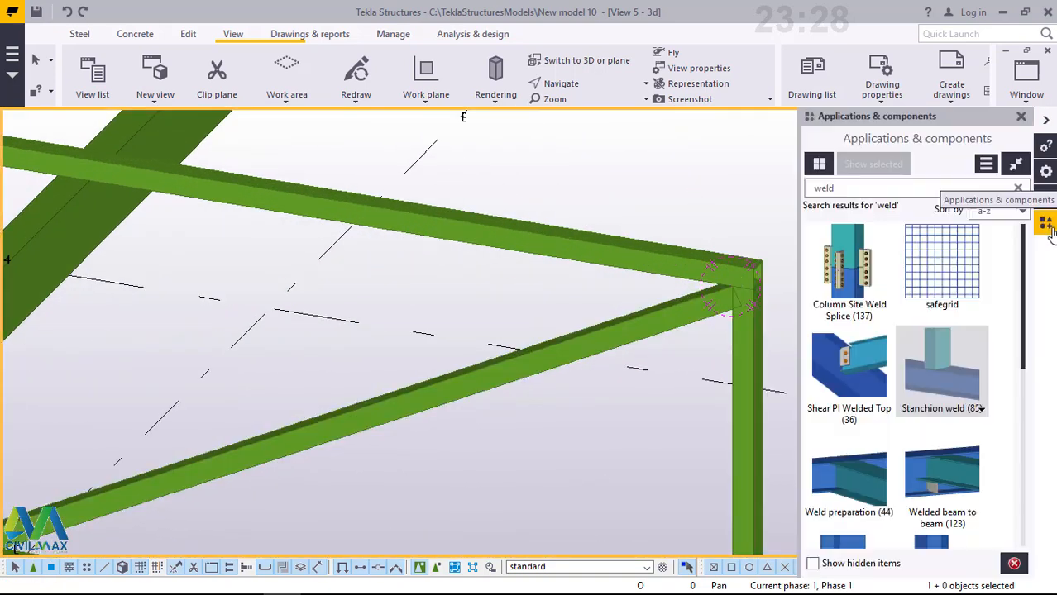
pyautogui.click(937, 354)
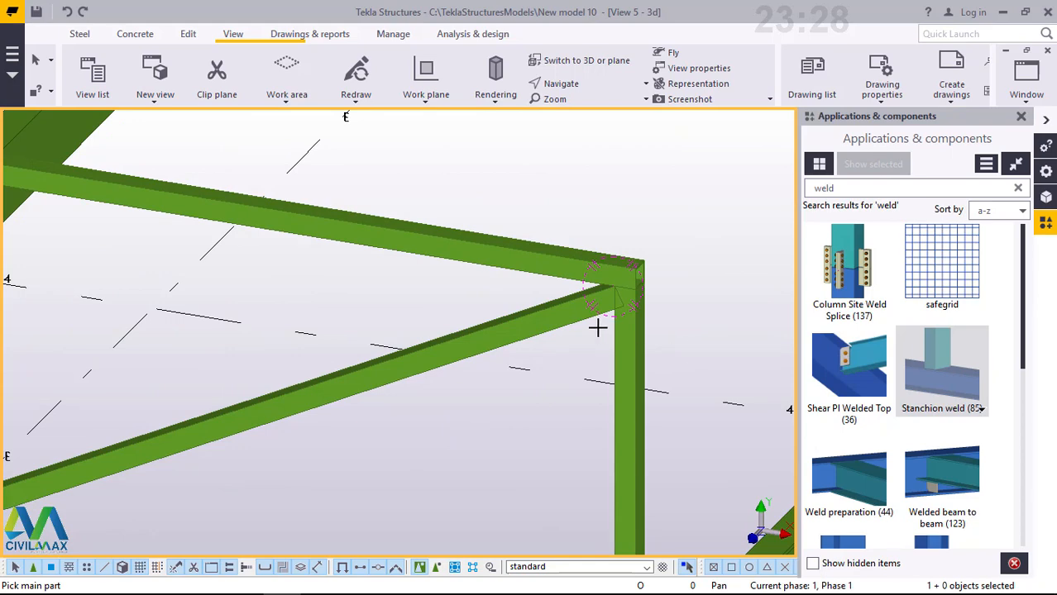
pyautogui.scroll(2, 593, 318)
pyautogui.scroll(1, 593, 319)
pyautogui.click(619, 310)
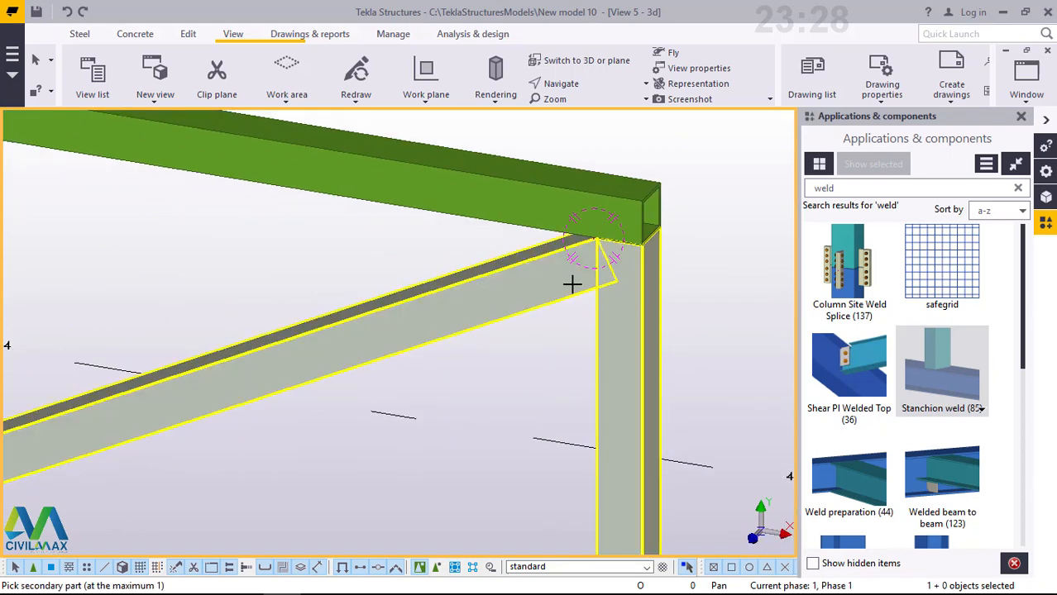
pyautogui.click(577, 291)
# Join the diagonal's lower end to the truss's bottom chord with the Stanchion weld (85) component and end the command
pyautogui.scroll(-3, 712, 239)
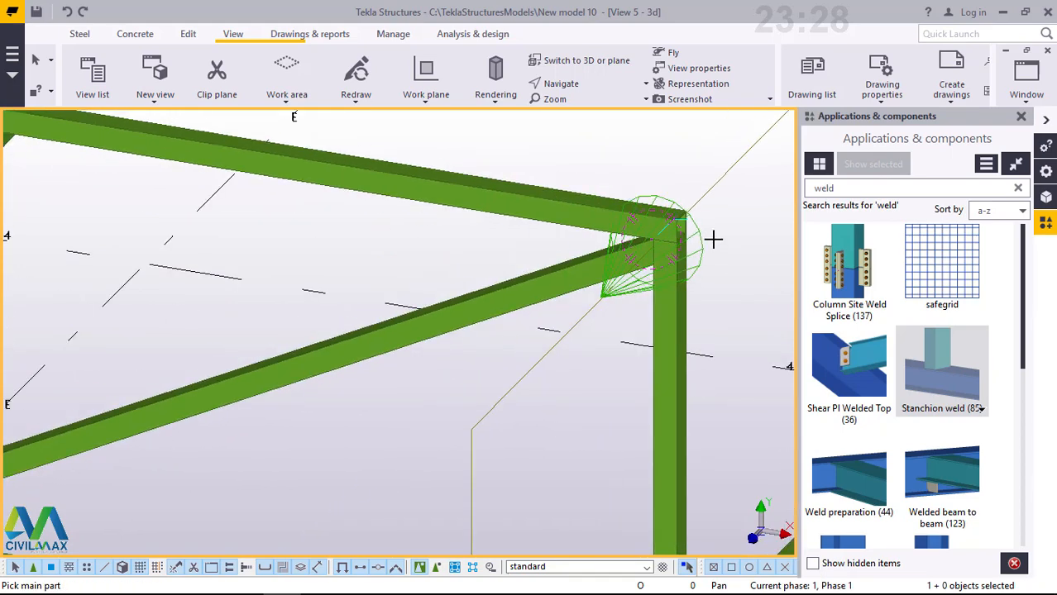
pyautogui.scroll(-2, 225, 372)
pyautogui.scroll(4, 186, 422)
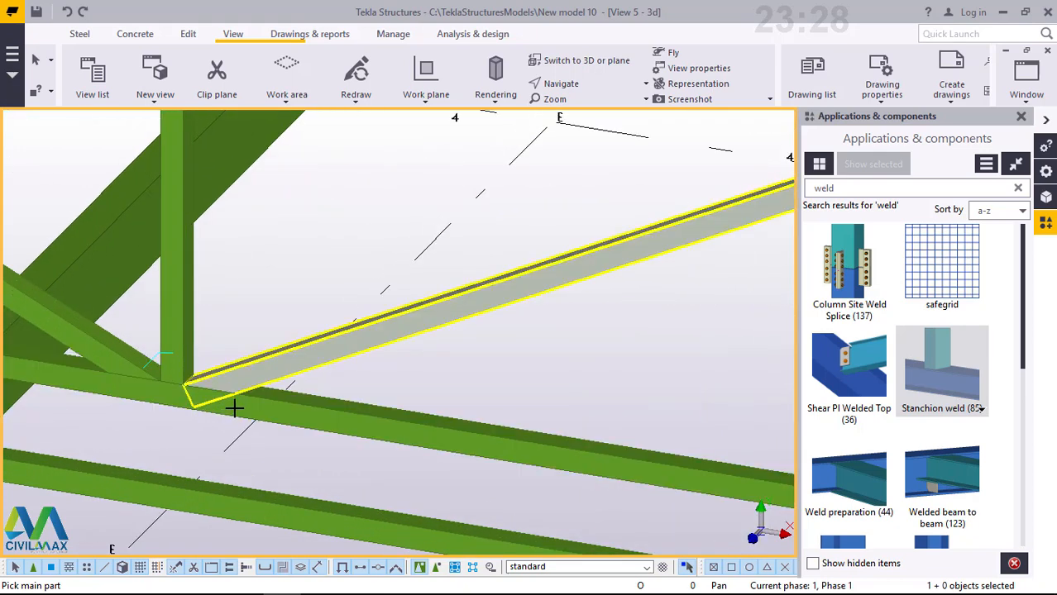
pyautogui.scroll(2, 234, 408)
pyautogui.click(276, 355)
pyautogui.click(281, 337)
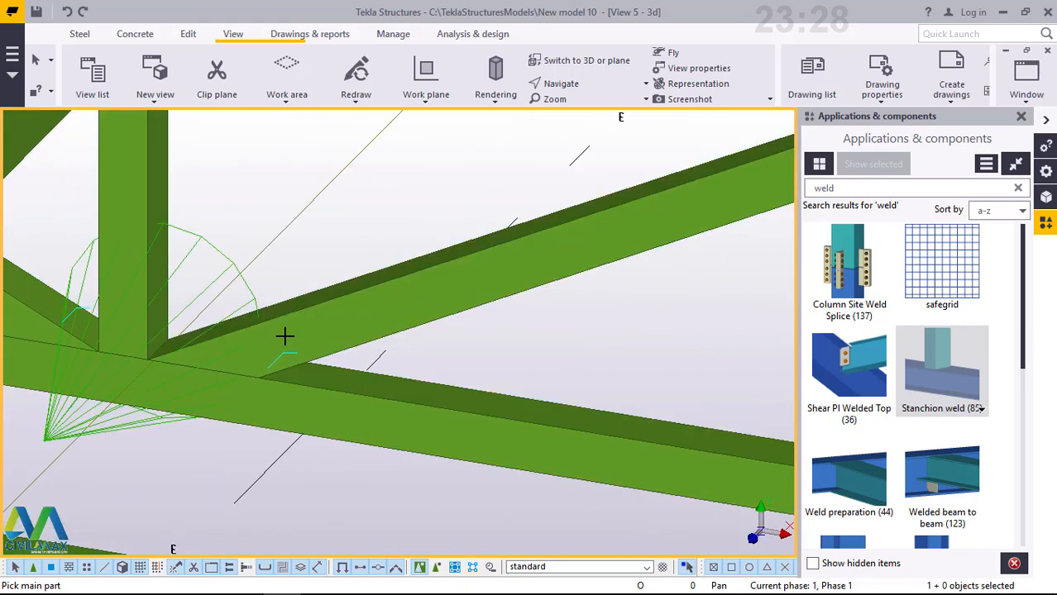
pyautogui.rightClick(296, 220)
pyautogui.click(327, 229)
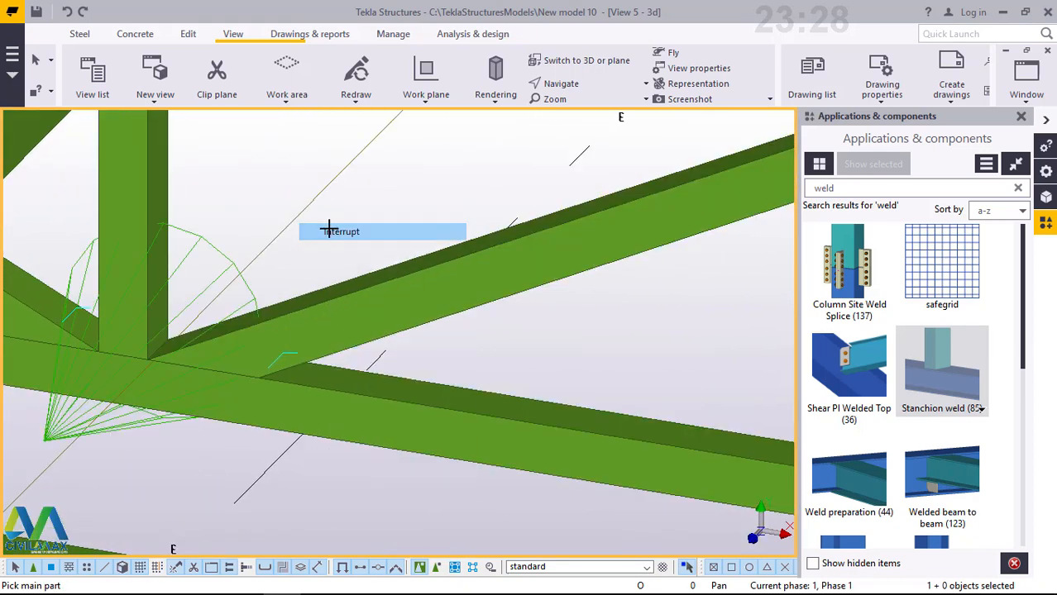
# Redraw the view and close the Applications & components catalog
pyautogui.rightClick(351, 194)
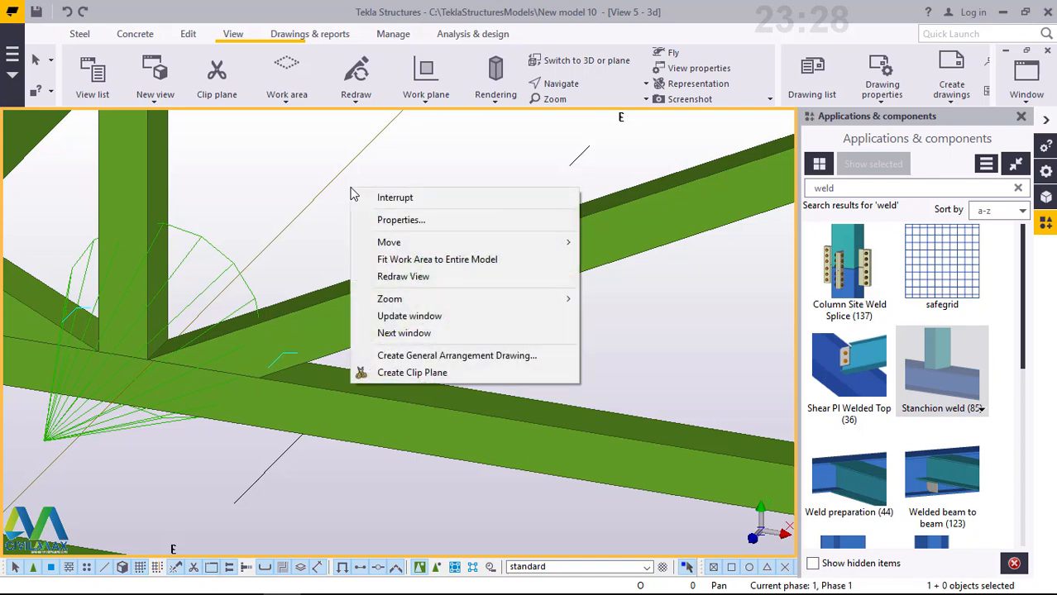
pyautogui.click(390, 277)
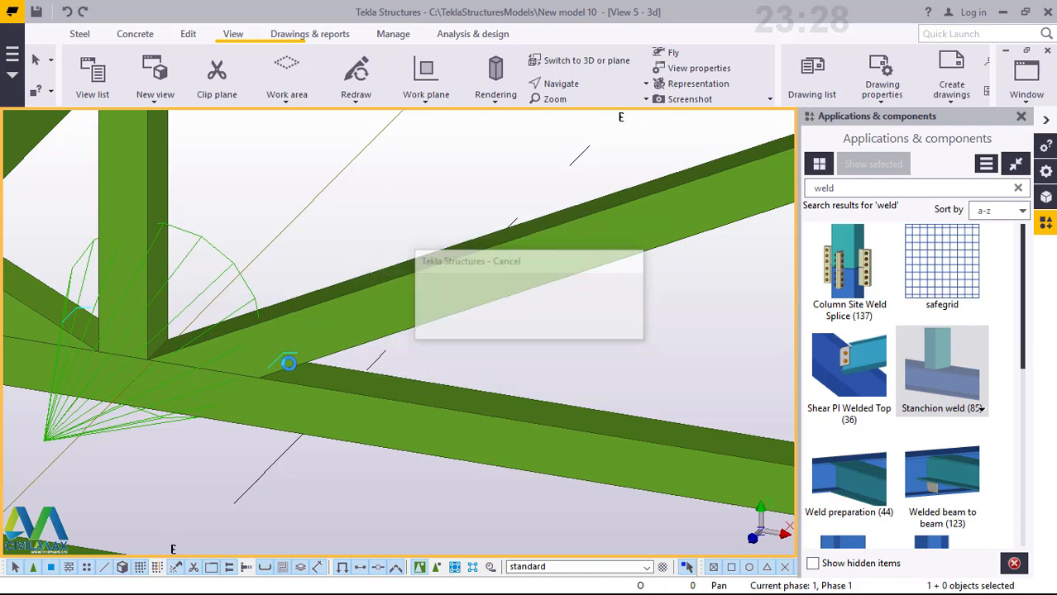
pyautogui.click(1021, 117)
# Rotate the model to the edge truss's opposite end and window-select the members of its first bay
pyautogui.scroll(-4, 546, 368)
pyautogui.scroll(-4, 511, 392)
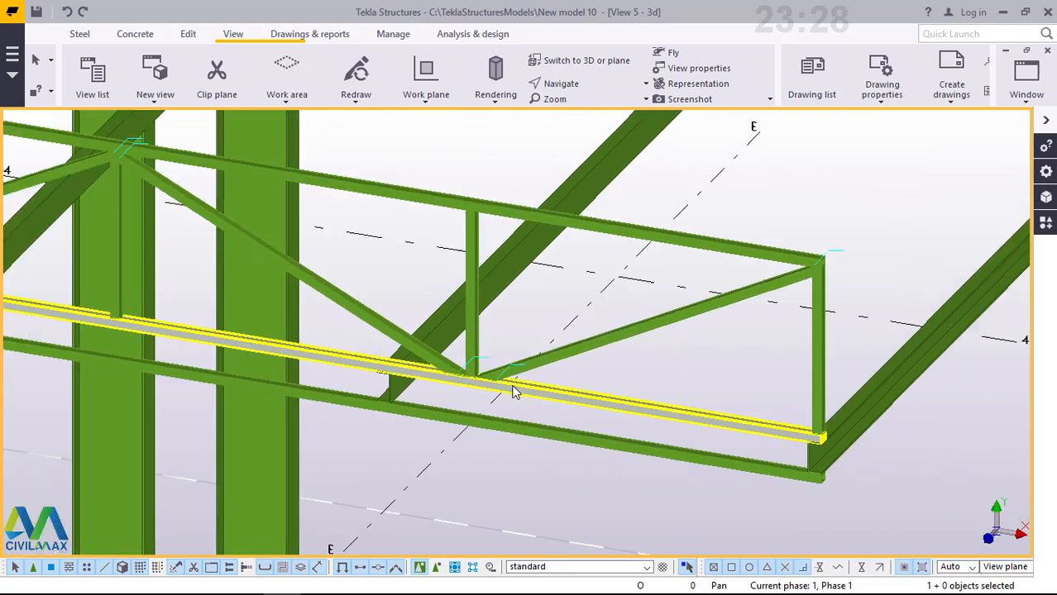
pyautogui.click(579, 86)
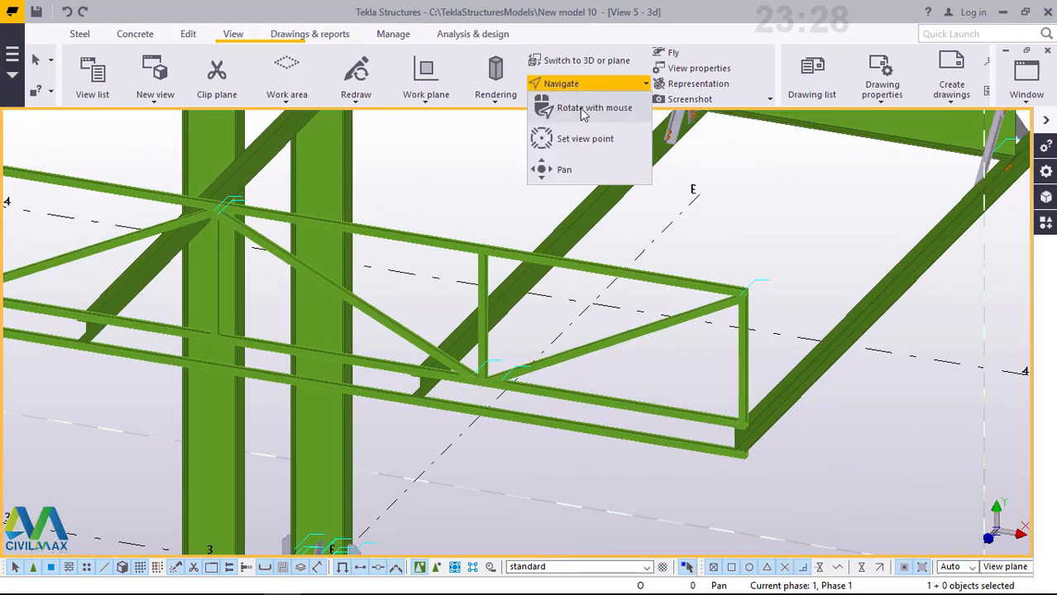
pyautogui.click(583, 111)
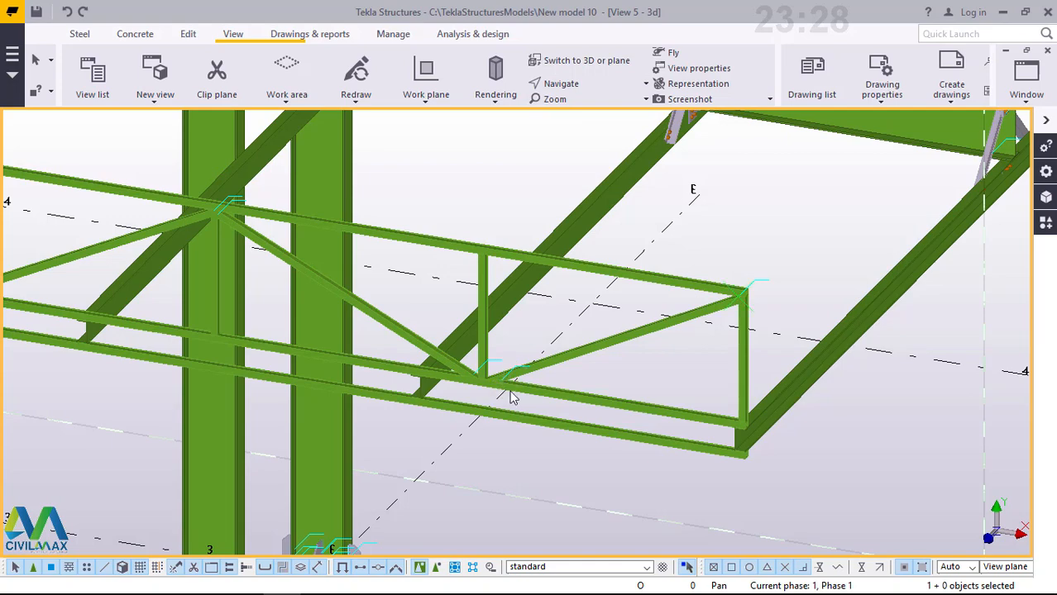
pyautogui.keyDown('ctrl'); pyautogui.moveTo(470, 374); pyautogui.dragTo(644, 446, button='middle'); pyautogui.keyUp('ctrl')
pyautogui.scroll(-4, 644, 447)
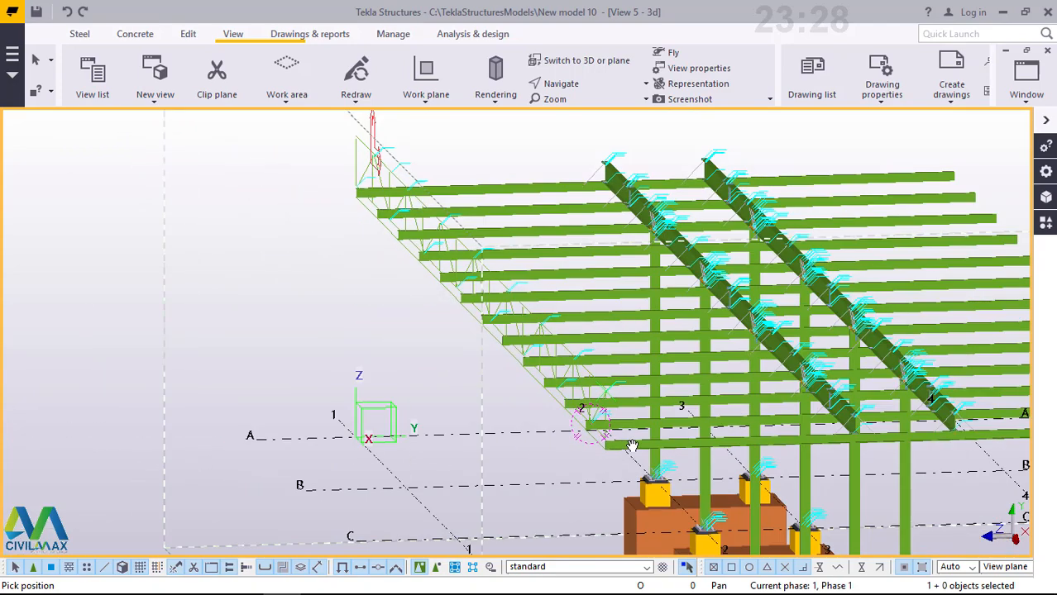
pyautogui.scroll(8, 405, 189)
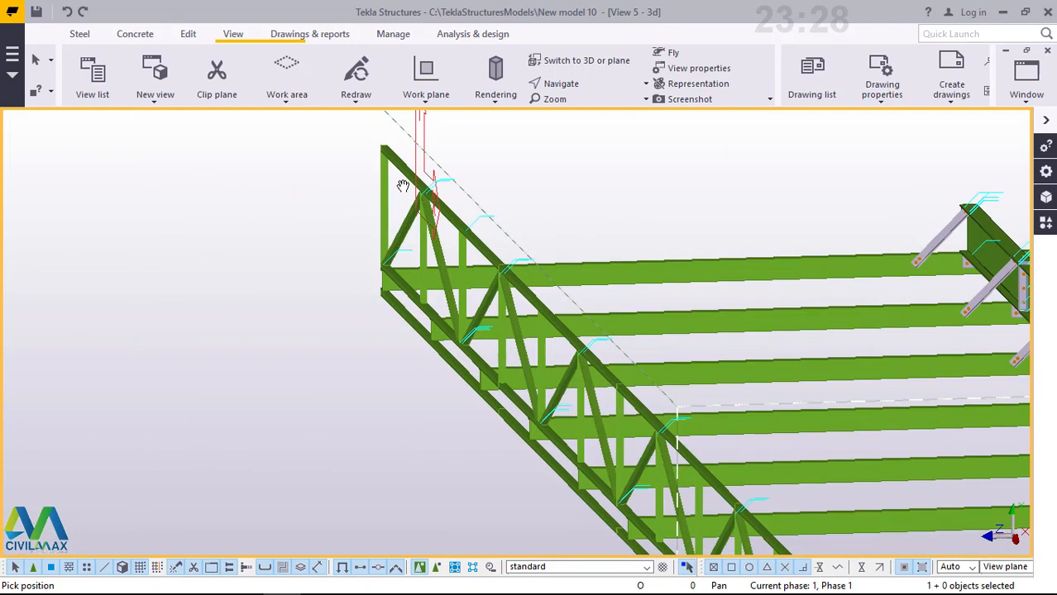
pyautogui.rightClick(530, 137)
pyautogui.click(586, 151)
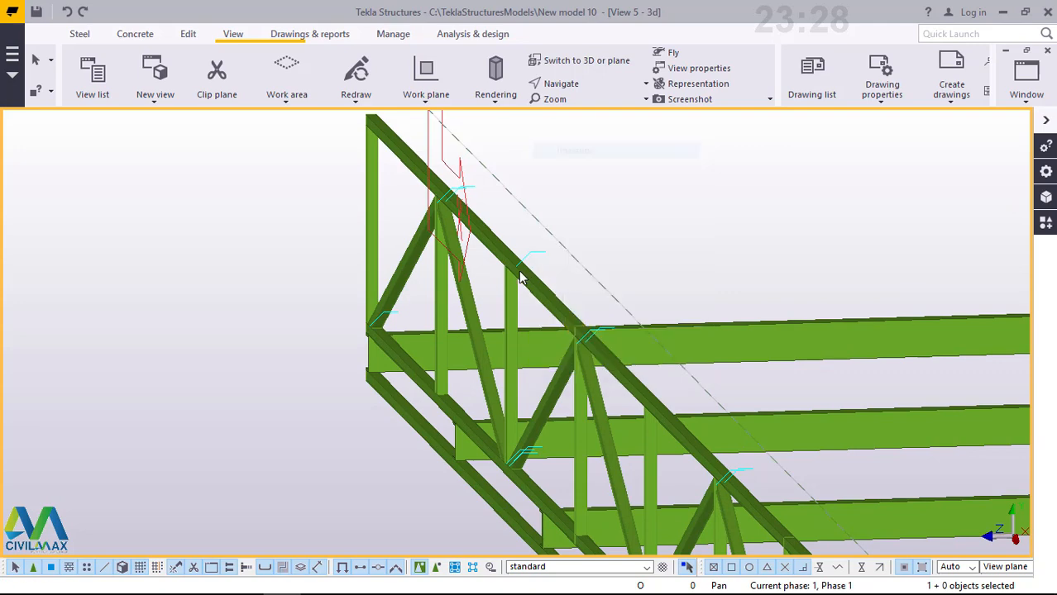
pyautogui.scroll(-2, 521, 272)
pyautogui.moveTo(565, 157); pyautogui.dragTo(406, 250)
pyautogui.scroll(8, 559, 357)
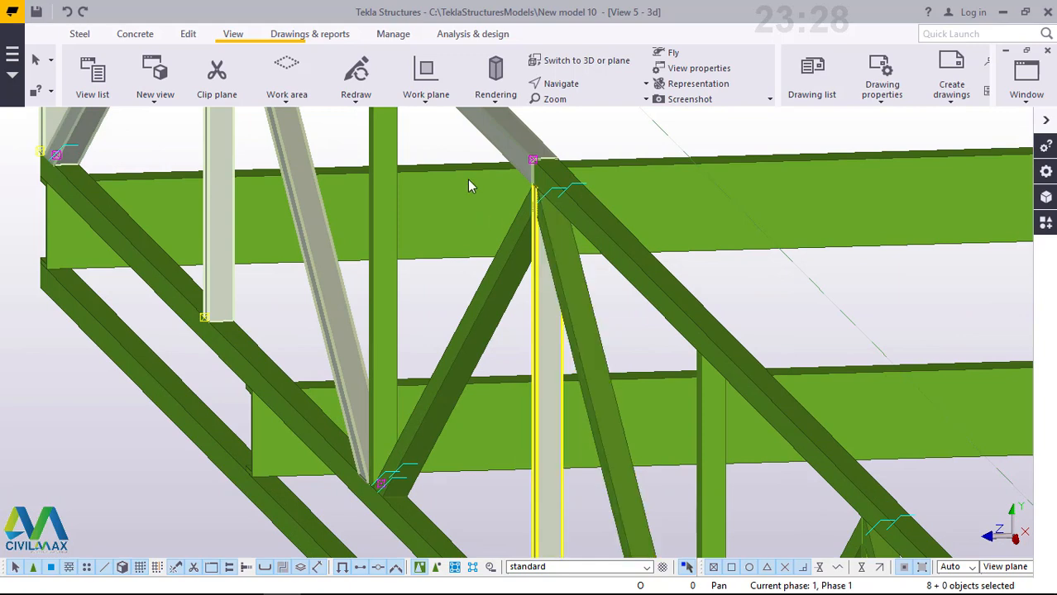
# Add the next posts and diagonals and the first segments of the two lower chords to the selection
pyautogui.keyDown('ctrl'); pyautogui.click(389, 143); pyautogui.keyUp('ctrl')
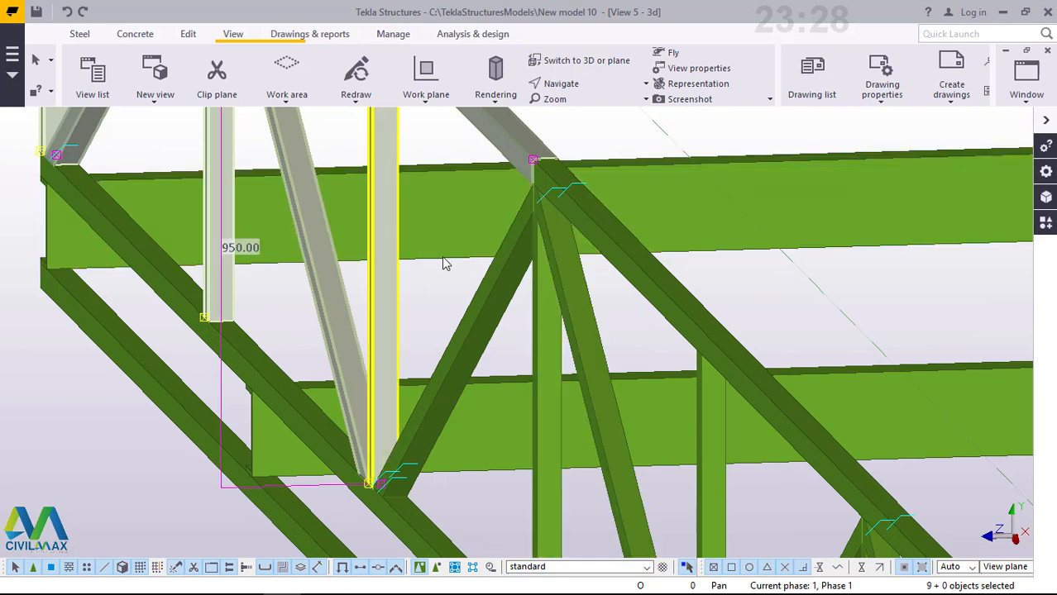
pyautogui.keyDown('ctrl'); pyautogui.click(540, 342); pyautogui.keyUp('ctrl')
pyautogui.keyDown('ctrl'); pyautogui.click(583, 333); pyautogui.keyUp('ctrl')
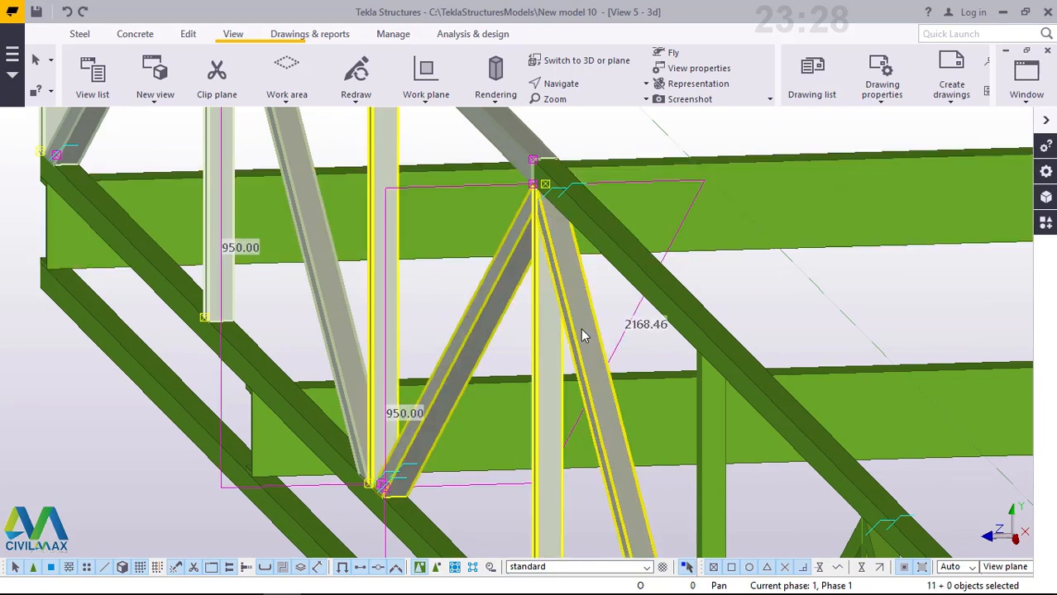
pyautogui.keyDown('ctrl'); pyautogui.click(711, 410); pyautogui.keyUp('ctrl')
pyautogui.keyDown('ctrl'); pyautogui.click(713, 414); pyautogui.keyUp('ctrl')
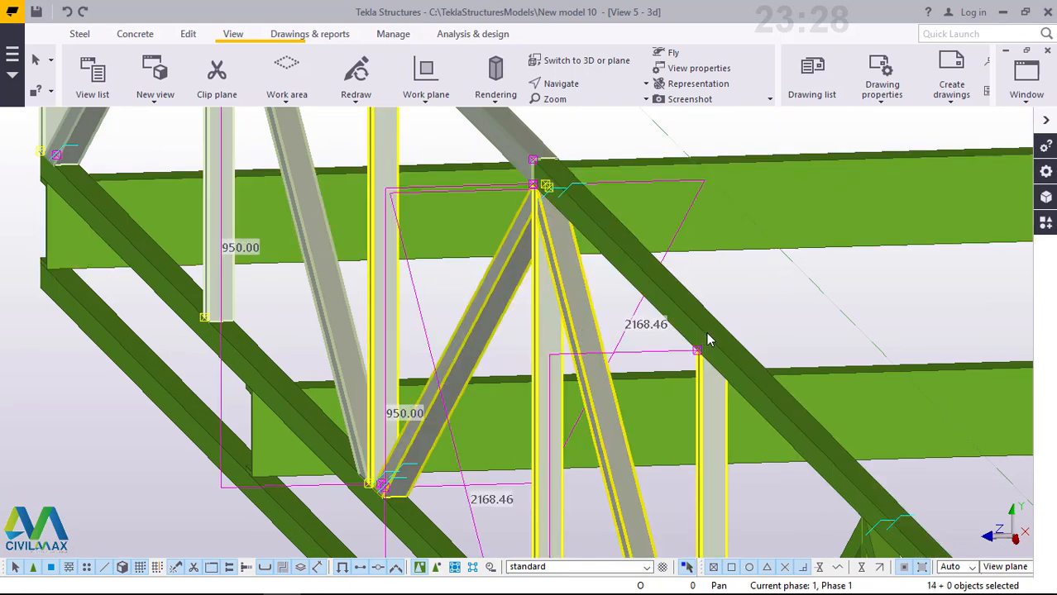
pyautogui.keyDown('ctrl'); pyautogui.click(701, 309); pyautogui.keyUp('ctrl')
pyautogui.keyDown('ctrl'); pyautogui.click(252, 364); pyautogui.keyUp('ctrl')
pyautogui.keyDown('ctrl'); pyautogui.click(252, 364); pyautogui.keyUp('ctrl')
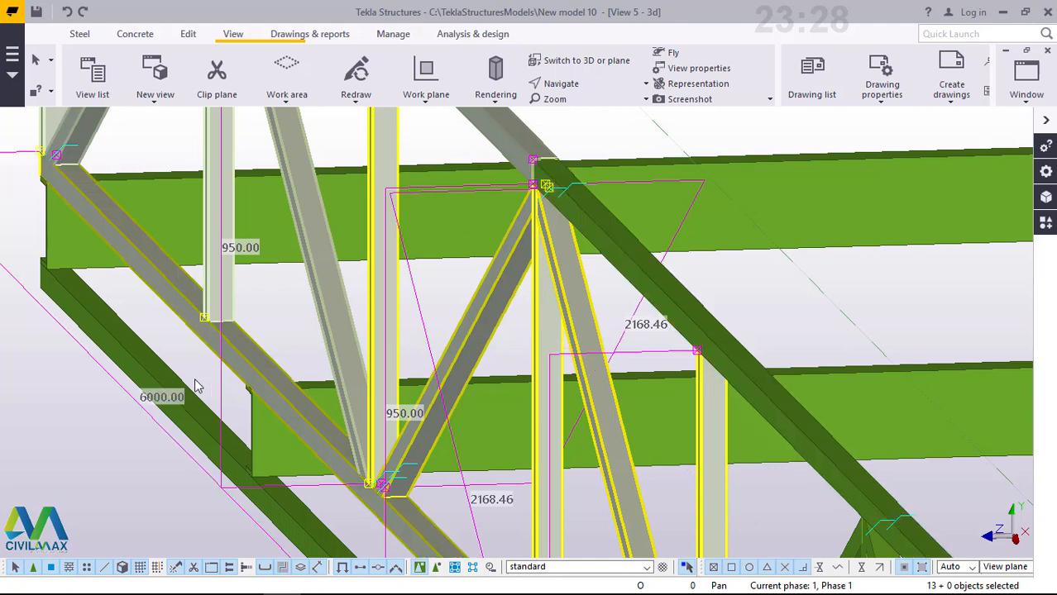
pyautogui.keyDown('ctrl'); pyautogui.click(176, 384); pyautogui.keyUp('ctrl')
pyautogui.keyDown('ctrl'); pyautogui.click(289, 248); pyautogui.keyUp('ctrl')
# Extend the selection with the next top chord segment, two diagonals, a post and the second segments of both lower chords
pyautogui.scroll(-2, 355, 263)
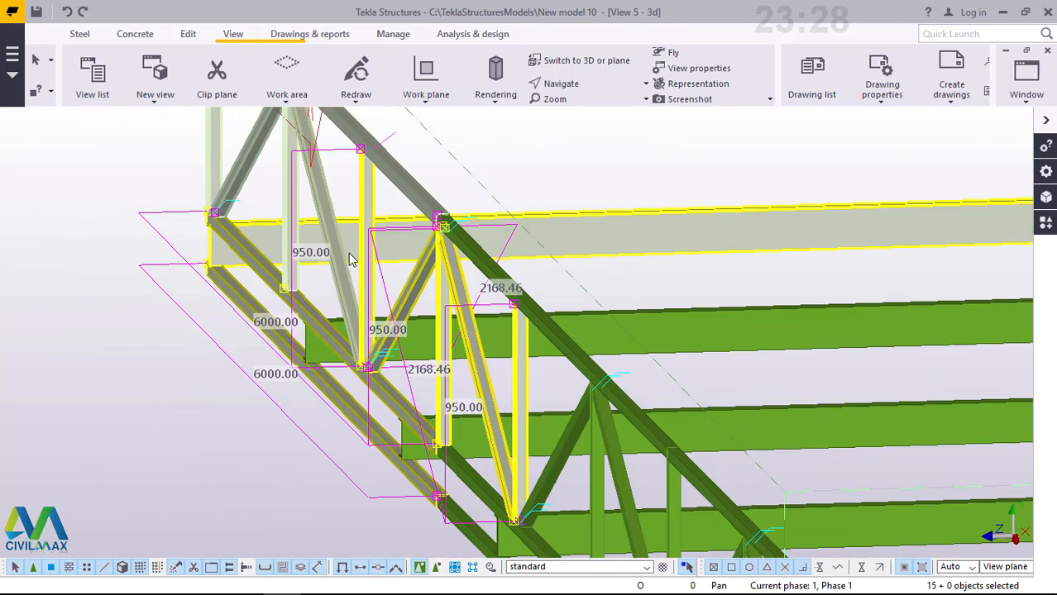
pyautogui.scroll(-4, 349, 261)
pyautogui.scroll(4, 470, 382)
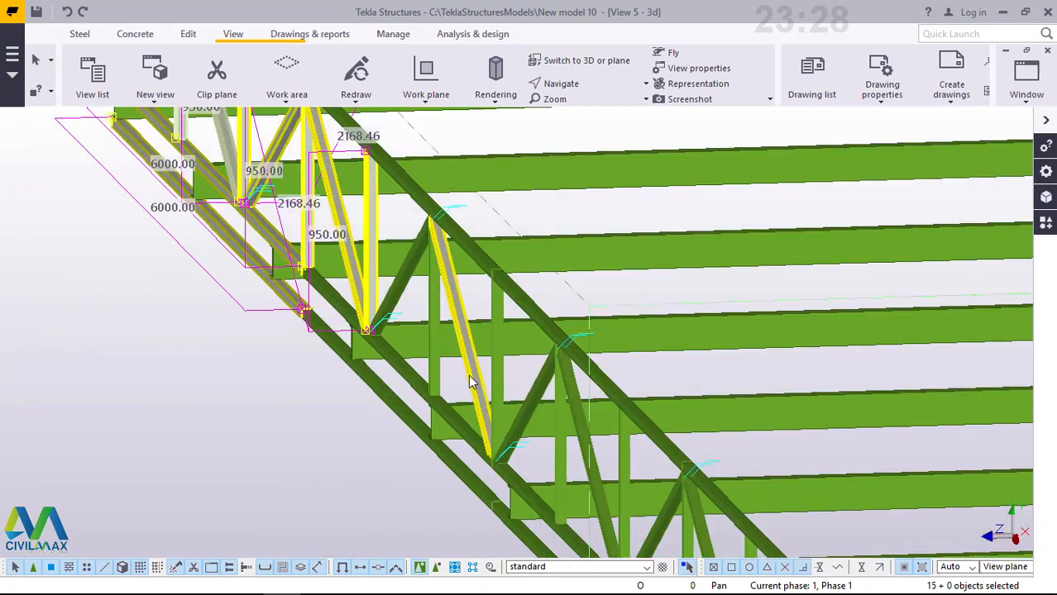
pyautogui.scroll(1, 470, 382)
pyautogui.keyDown('ctrl'); pyautogui.click(555, 307); pyautogui.keyUp('ctrl')
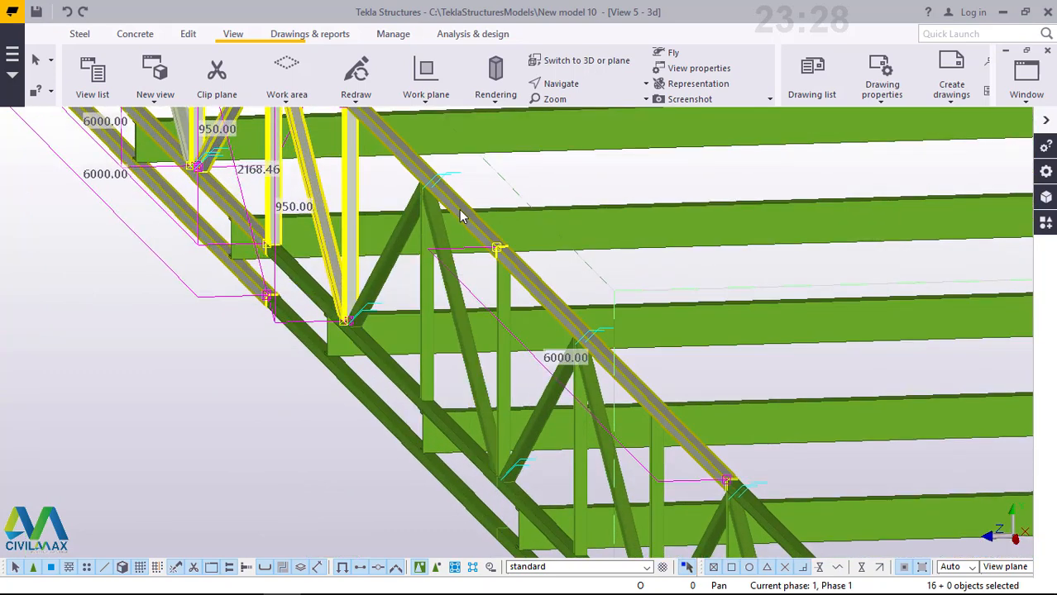
pyautogui.keyDown('ctrl'); pyautogui.click(402, 225); pyautogui.keyUp('ctrl')
pyautogui.keyDown('ctrl'); pyautogui.click(461, 323); pyautogui.keyUp('ctrl')
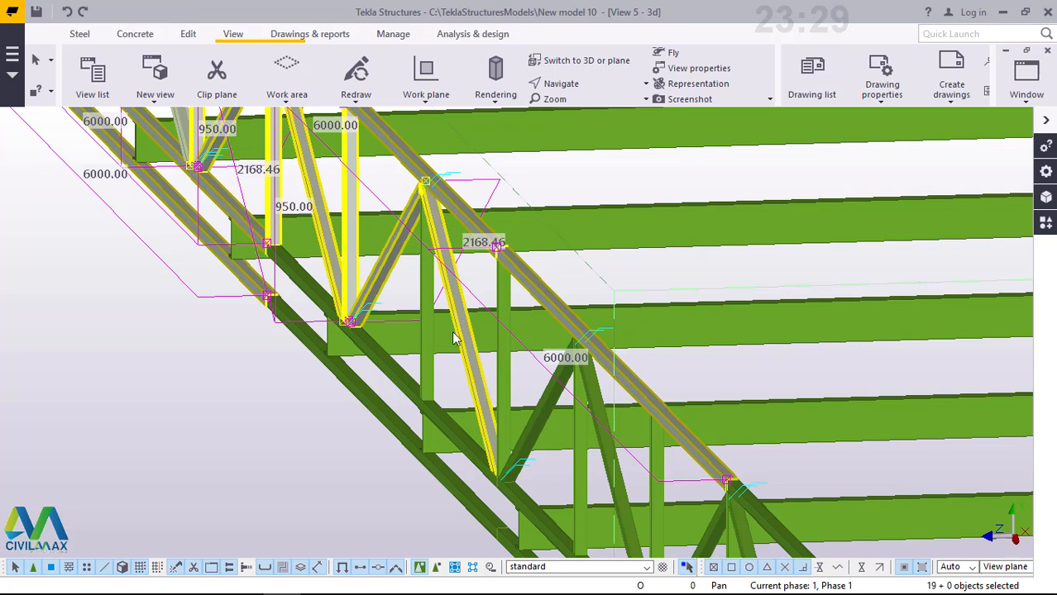
pyautogui.keyDown('ctrl'); pyautogui.click(436, 345); pyautogui.keyUp('ctrl')
pyautogui.keyDown('ctrl'); pyautogui.click(369, 416); pyautogui.keyUp('ctrl')
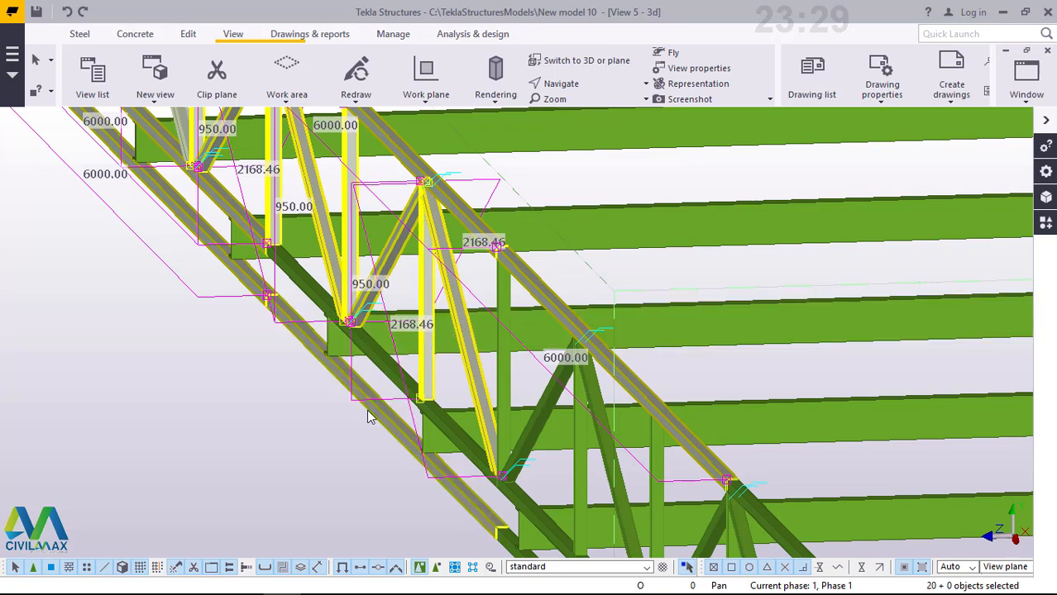
pyautogui.keyDown('ctrl'); pyautogui.click(379, 364); pyautogui.keyUp('ctrl')
# Add the next posts and diagonals along the middle bays of the edge truss to the selection
pyautogui.keyDown('ctrl'); pyautogui.click(506, 368); pyautogui.keyUp('ctrl')
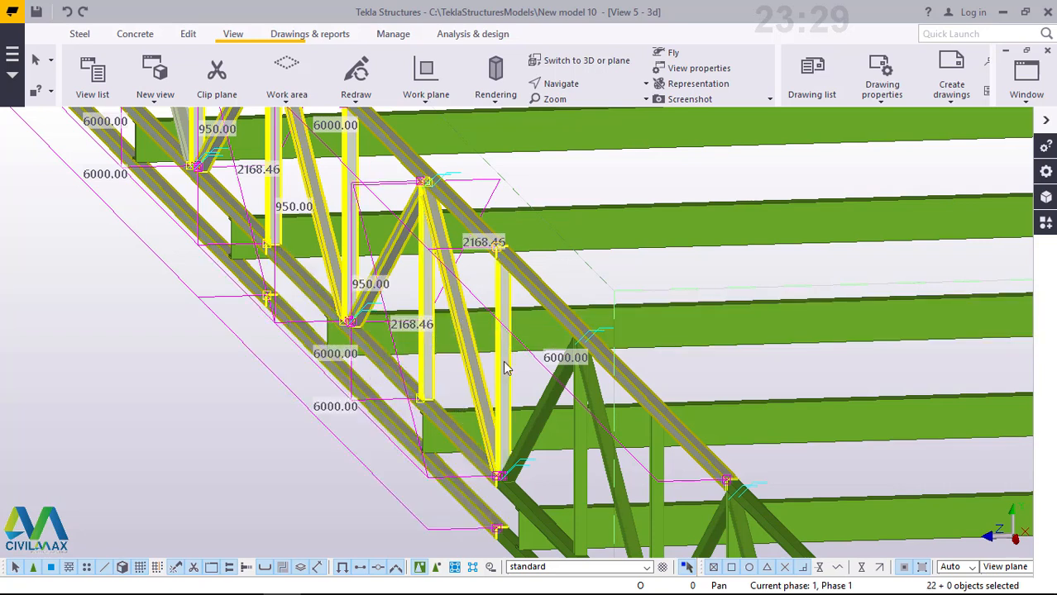
pyautogui.keyDown('ctrl'); pyautogui.click(541, 405); pyautogui.keyUp('ctrl')
pyautogui.keyDown('ctrl'); pyautogui.click(578, 481); pyautogui.keyUp('ctrl')
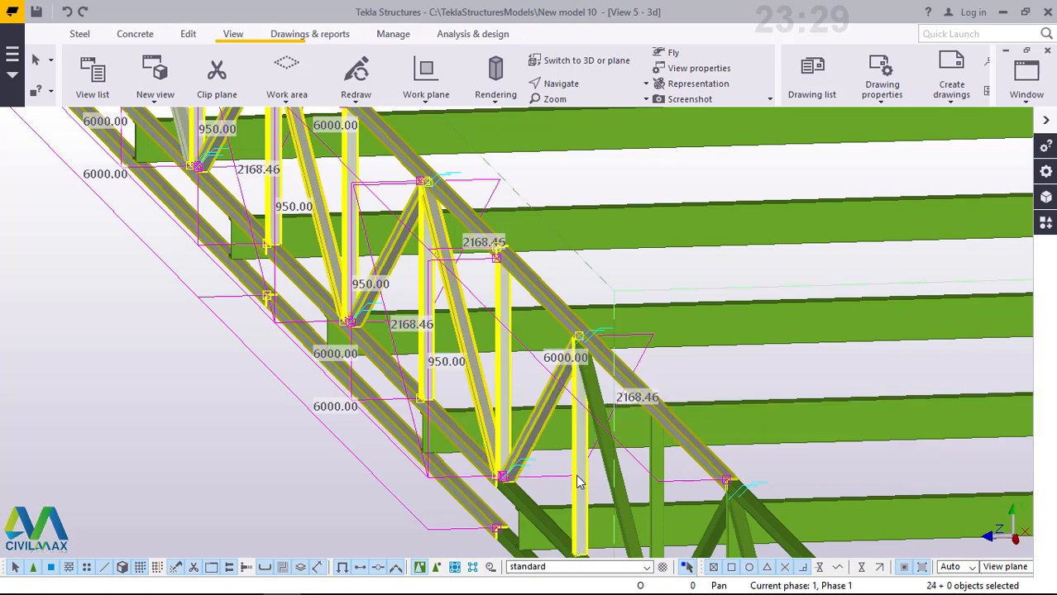
pyautogui.keyDown('ctrl'); pyautogui.click(616, 487); pyautogui.keyUp('ctrl')
pyautogui.keyDown('ctrl'); pyautogui.click(661, 488); pyautogui.keyUp('ctrl')
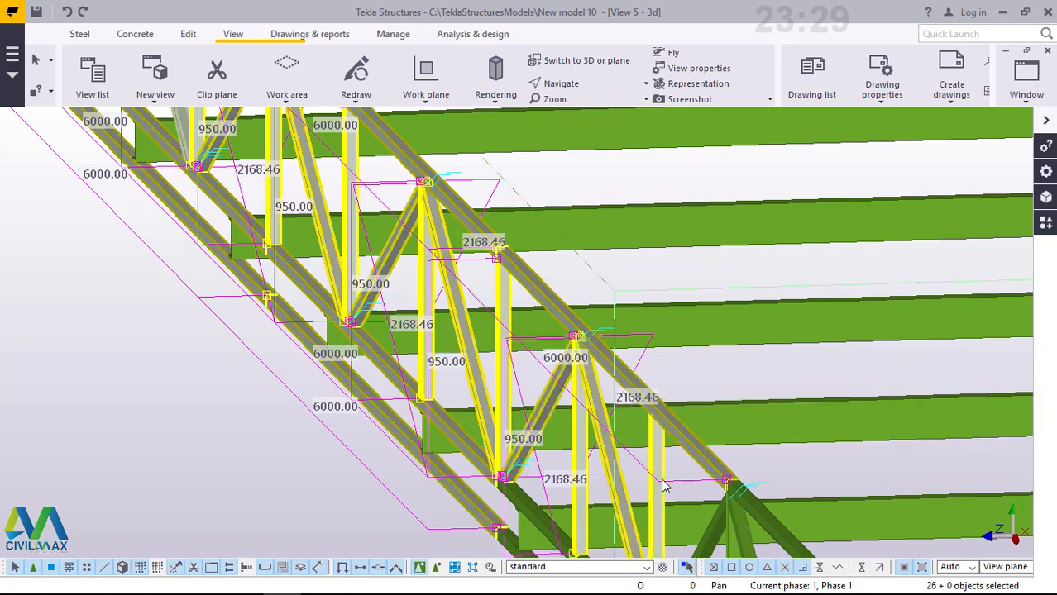
pyautogui.keyDown('ctrl'); pyautogui.click(632, 447); pyautogui.keyUp('ctrl')
# Add the truss's end post and the remaining segments of both lower chords to the selection
pyautogui.scroll(-2, 494, 241)
pyautogui.scroll(-3, 581, 391)
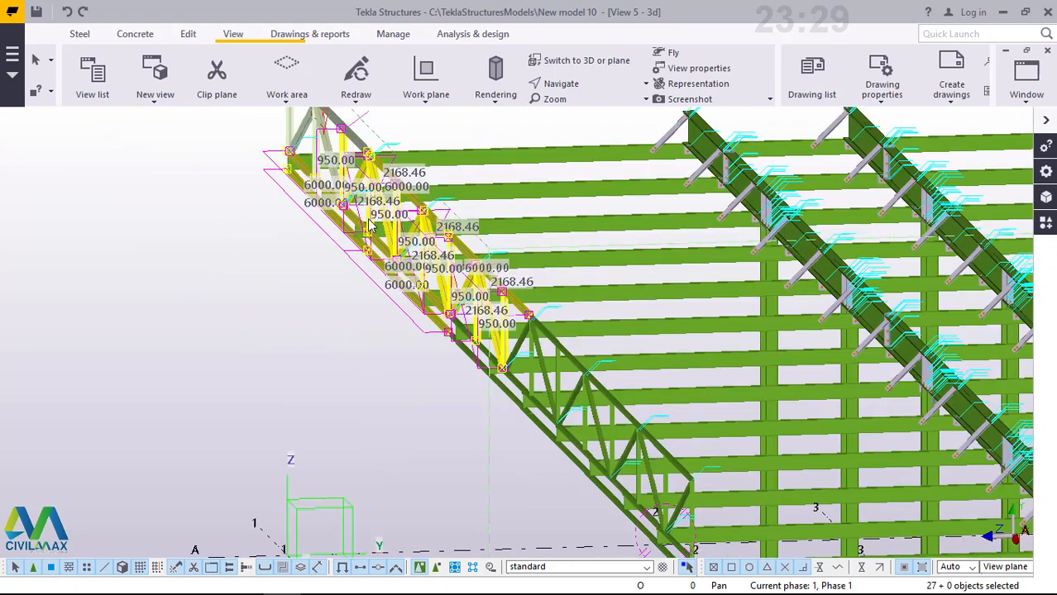
pyautogui.scroll(-1, 582, 390)
pyautogui.scroll(3, 615, 470)
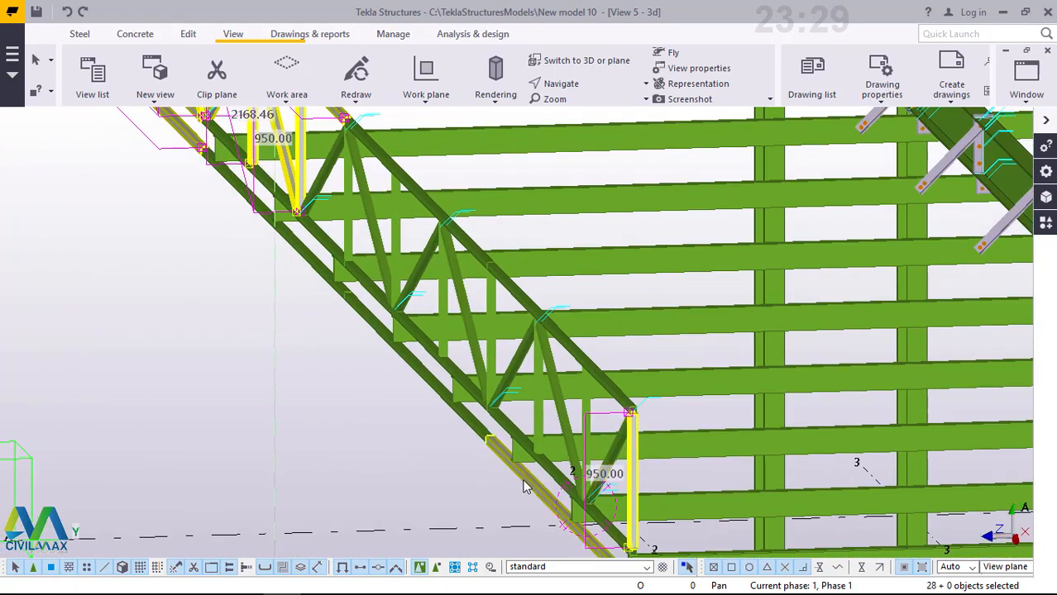
pyautogui.keyDown('ctrl'); pyautogui.click(552, 481); pyautogui.keyUp('ctrl')
pyautogui.keyDown('ctrl'); pyautogui.click(415, 385); pyautogui.keyUp('ctrl')
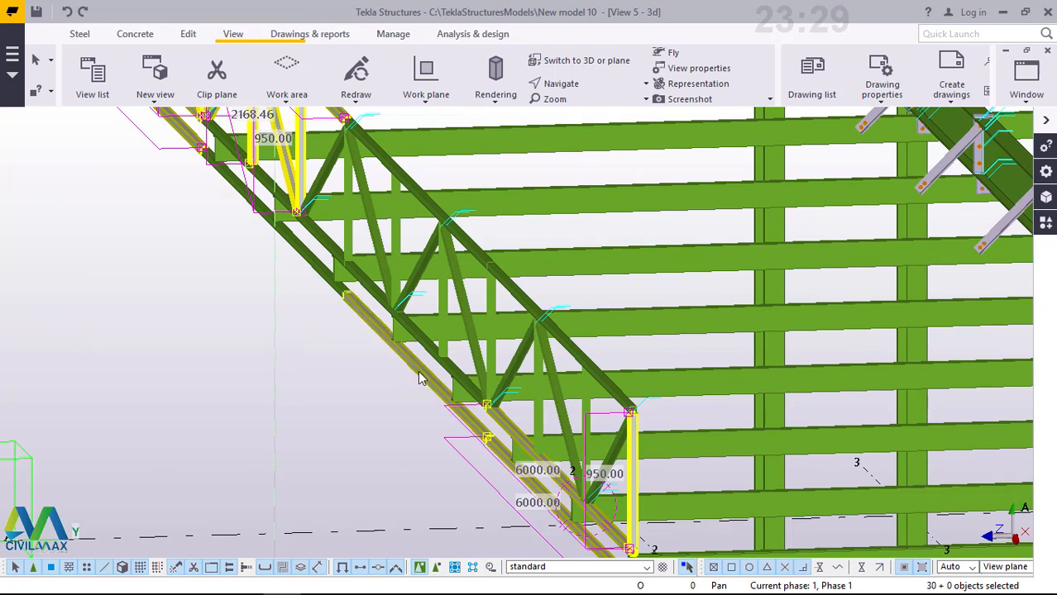
pyautogui.keyDown('ctrl'); pyautogui.click(312, 262); pyautogui.keyUp('ctrl')
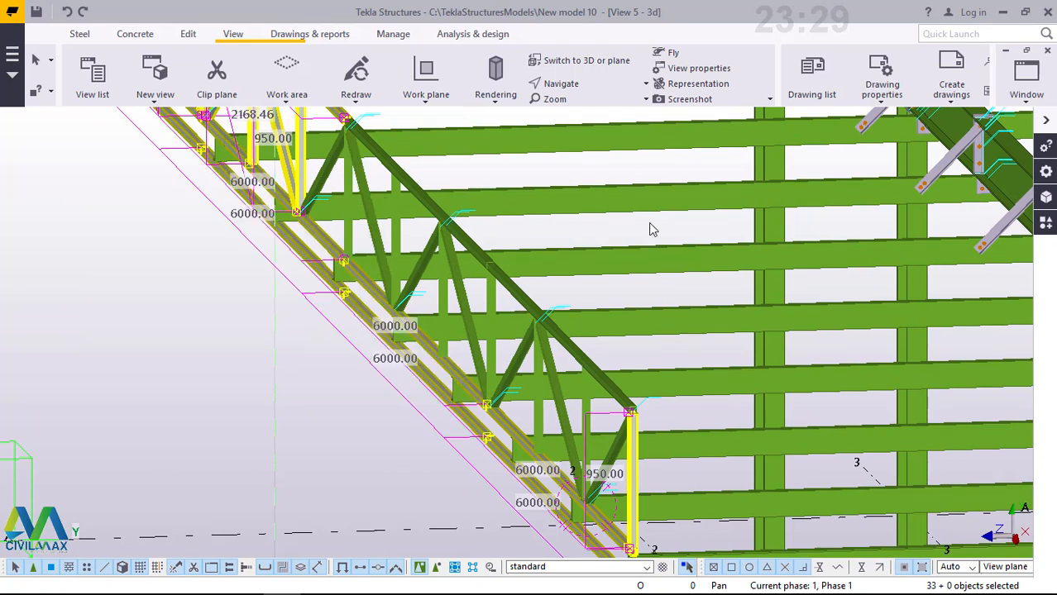
# Add the next top chord segment with its two adjoining diagonals and the post between them to the selection
pyautogui.keyDown('ctrl'); pyautogui.click(327, 153); pyautogui.keyUp('ctrl')
pyautogui.keyDown('ctrl'); pyautogui.click(335, 159); pyautogui.keyUp('ctrl')
pyautogui.keyDown('ctrl'); pyautogui.click(393, 168); pyautogui.keyUp('ctrl')
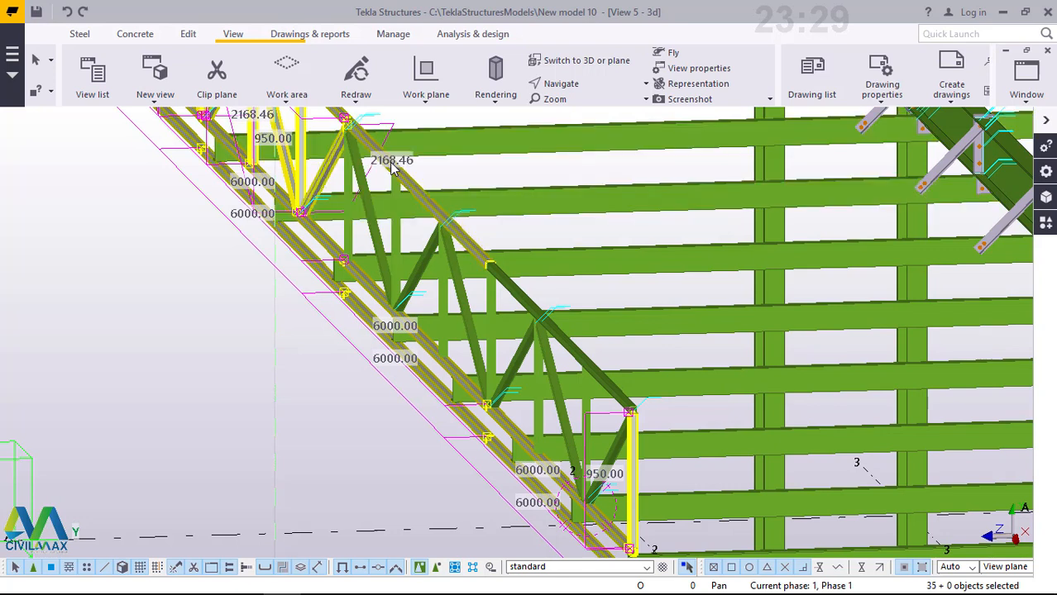
pyautogui.keyDown('ctrl'); pyautogui.click(366, 203); pyautogui.keyUp('ctrl')
pyautogui.keyDown('ctrl'); pyautogui.click(347, 228); pyautogui.keyUp('ctrl')
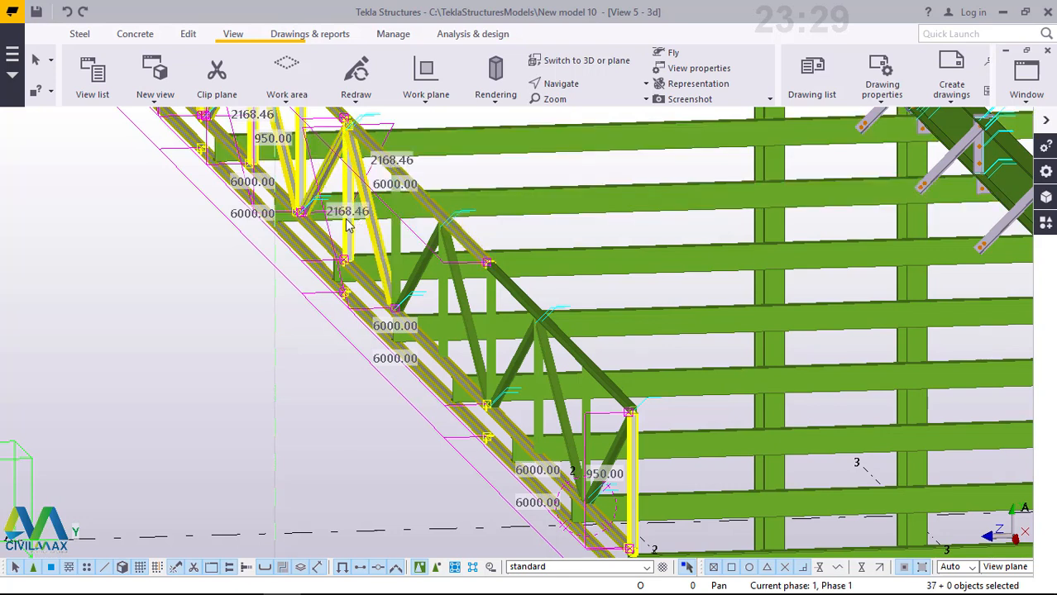
# Extend the selection with the two diagonals and the posts of the following truss bay
pyautogui.keyDown('ctrl'); pyautogui.click(412, 266); pyautogui.keyUp('ctrl')
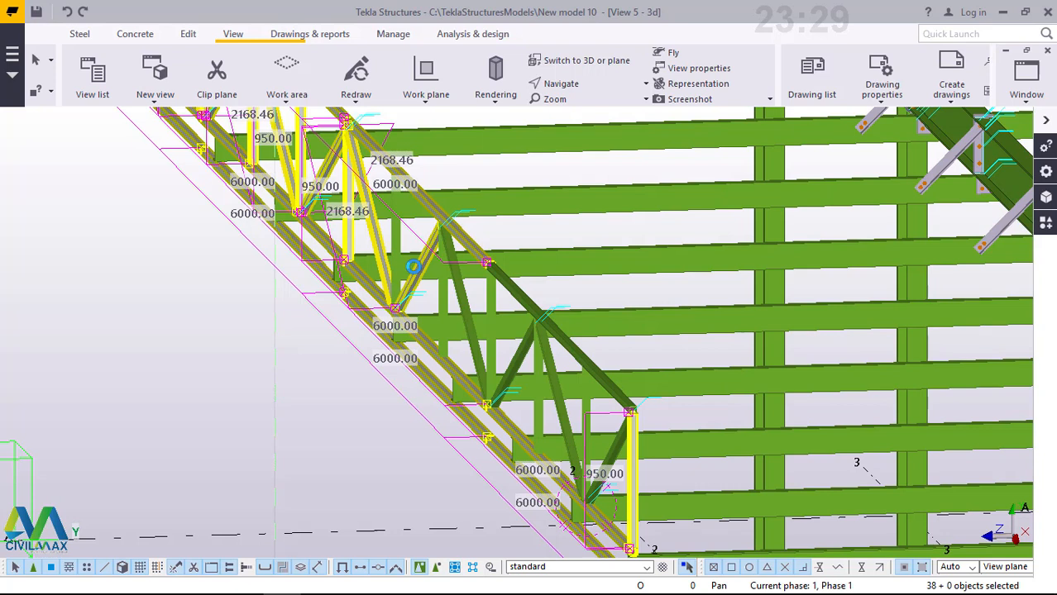
pyautogui.keyDown('ctrl'); pyautogui.click(464, 241); pyautogui.keyUp('ctrl')
pyautogui.keyDown('ctrl'); pyautogui.click(467, 321); pyautogui.keyUp('ctrl')
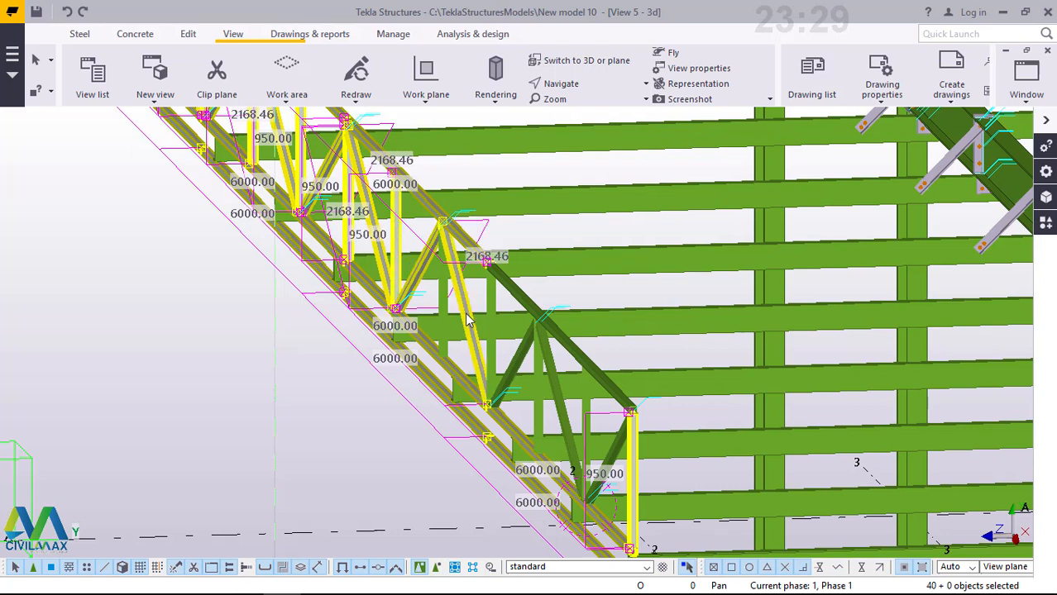
pyautogui.keyDown('ctrl'); pyautogui.click(441, 312); pyautogui.keyUp('ctrl')
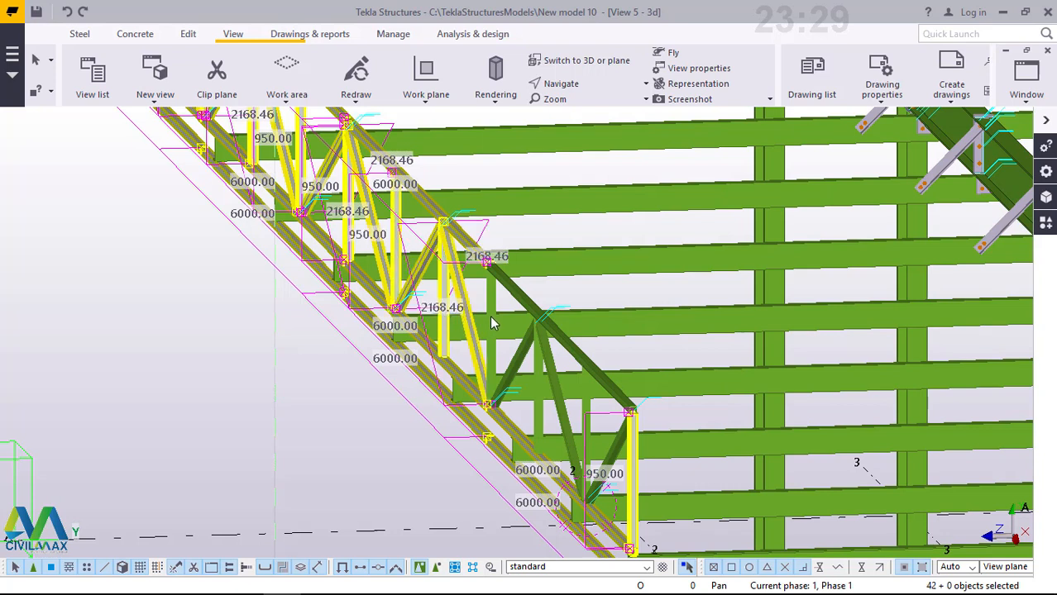
# Complete the selection with the end bay's remaining diagonals and posts and the last top chord segment
pyautogui.keyDown('ctrl'); pyautogui.click(547, 361); pyautogui.keyUp('ctrl')
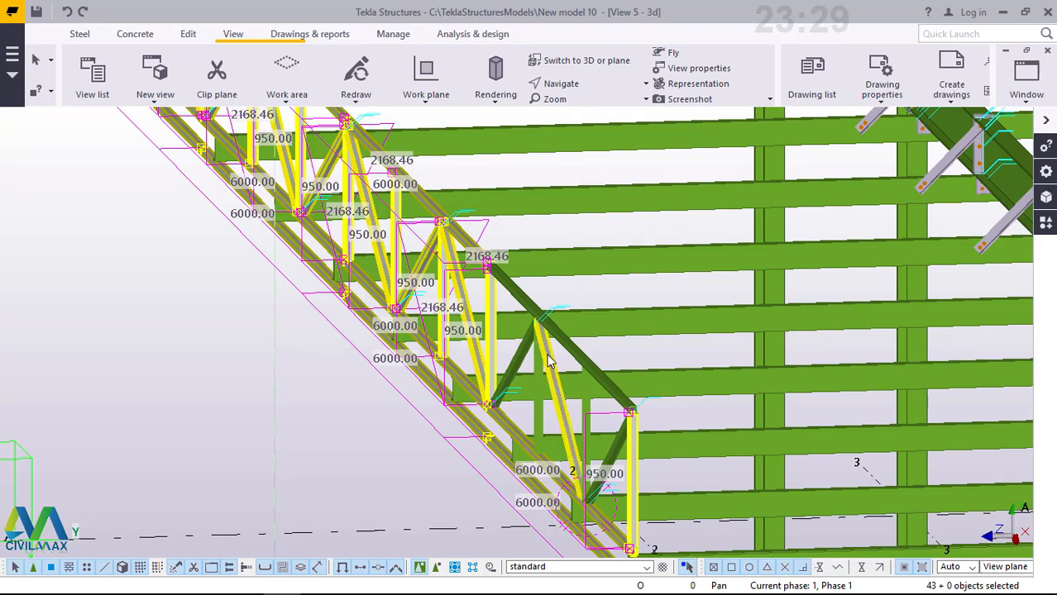
pyautogui.keyDown('ctrl'); pyautogui.click(518, 357); pyautogui.keyUp('ctrl')
pyautogui.keyDown('ctrl'); pyautogui.click(539, 376); pyautogui.keyUp('ctrl')
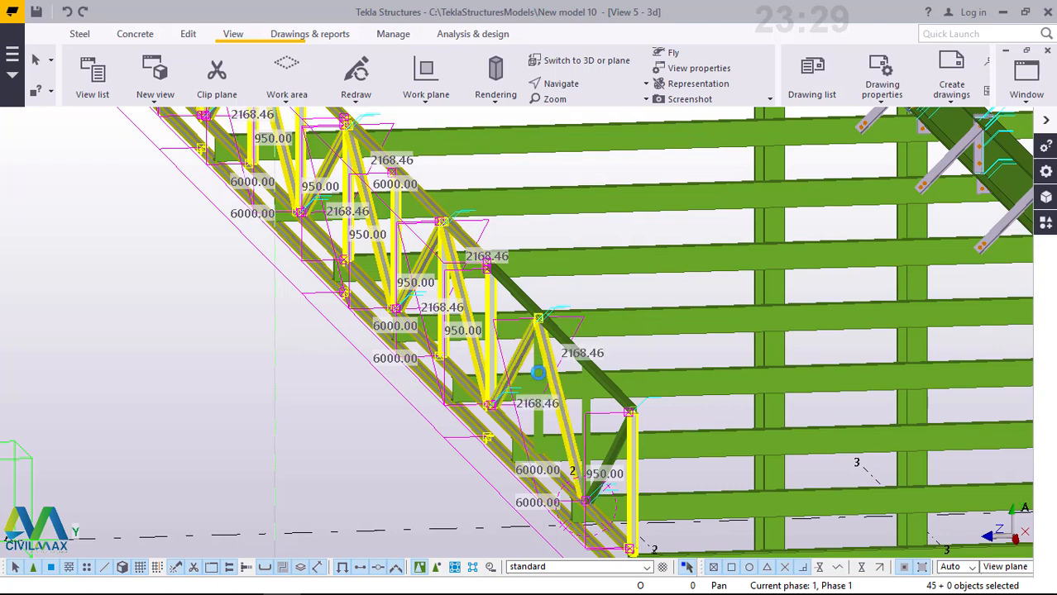
pyautogui.keyDown('ctrl'); pyautogui.click(587, 395); pyautogui.keyUp('ctrl')
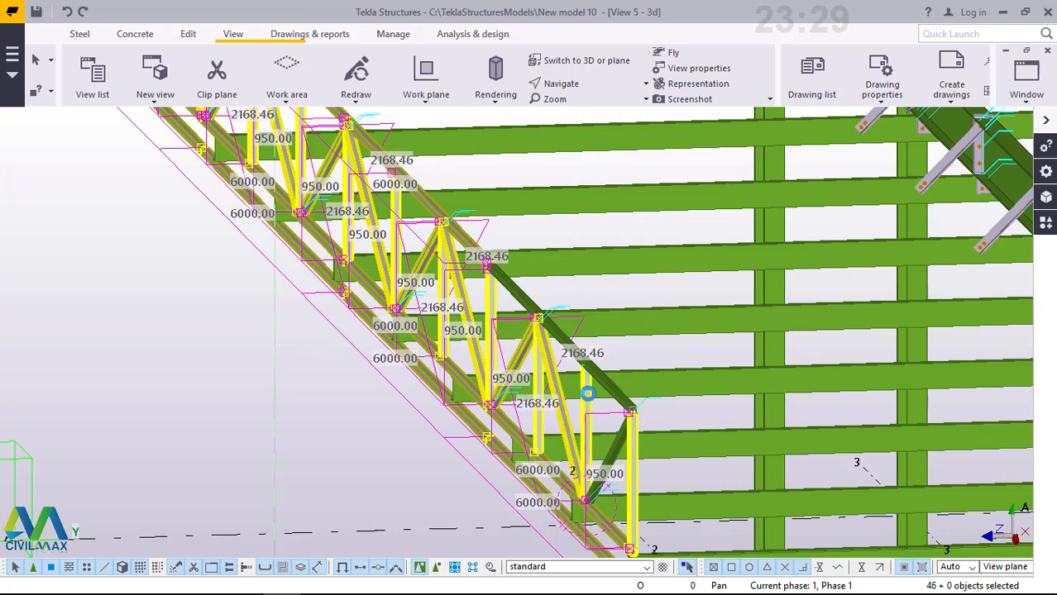
pyautogui.keyDown('ctrl'); pyautogui.click(612, 430); pyautogui.keyUp('ctrl')
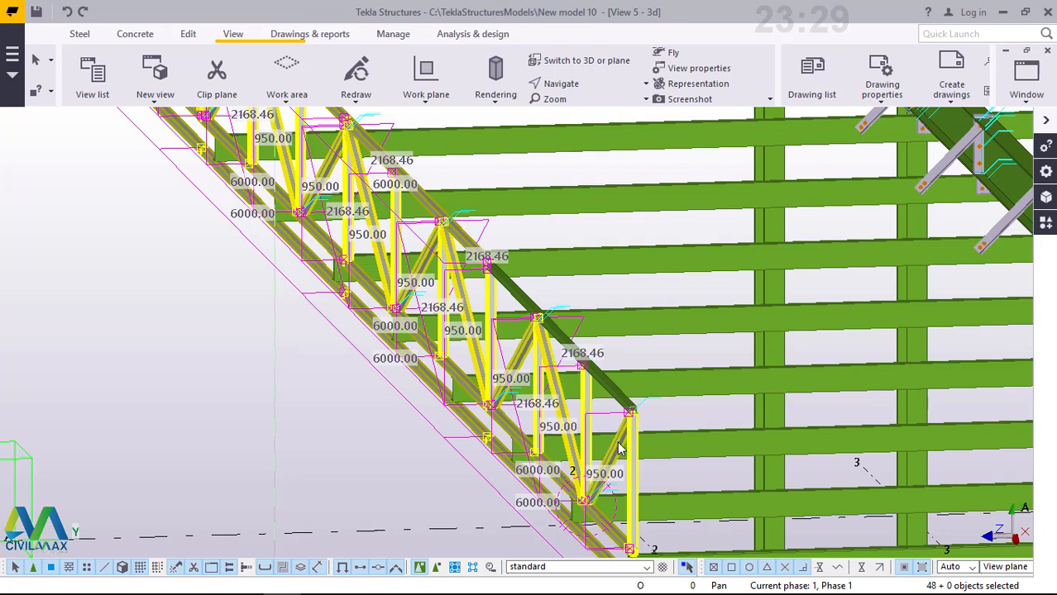
pyautogui.keyDown('ctrl'); pyautogui.click(608, 388); pyautogui.keyUp('ctrl')
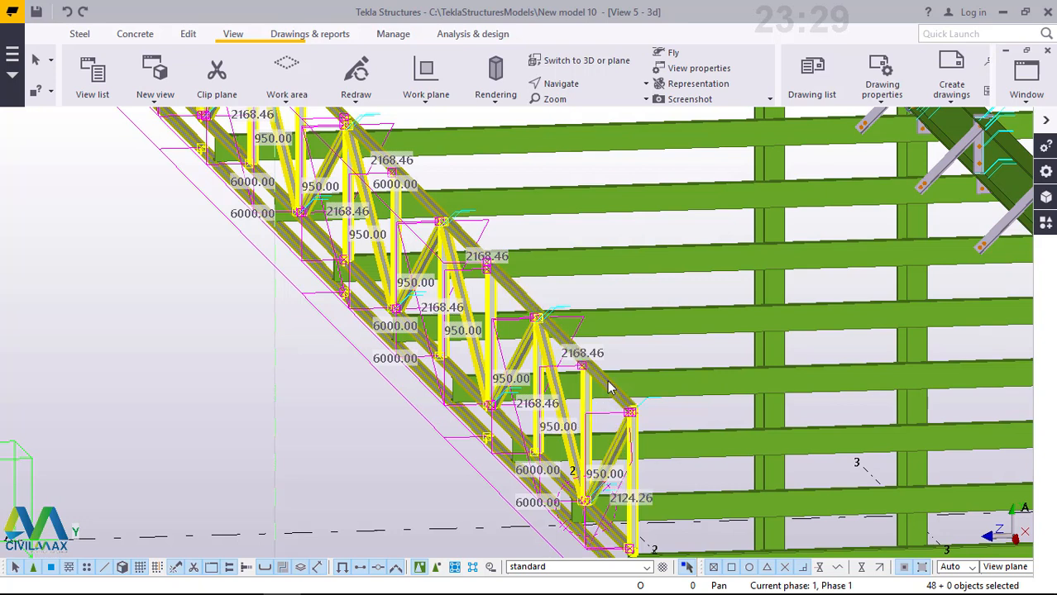
pyautogui.keyDown('ctrl'); pyautogui.click(528, 392); pyautogui.keyUp('ctrl')
# Inspect the edge truss from end to end to check that all its members are selected
pyautogui.scroll(-4, 488, 347)
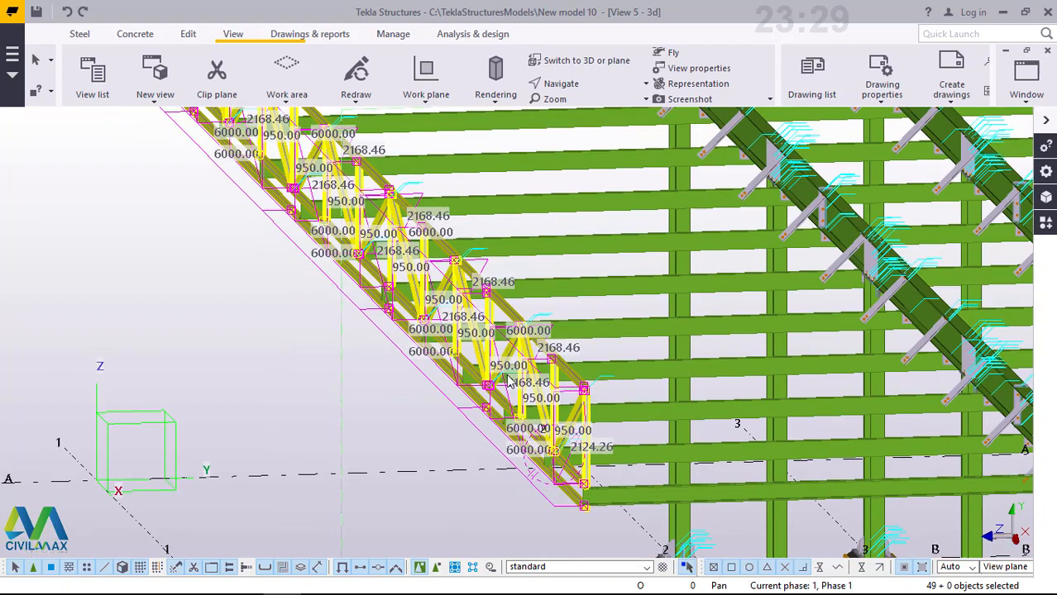
pyautogui.scroll(2, 511, 379)
pyautogui.scroll(-3, 510, 382)
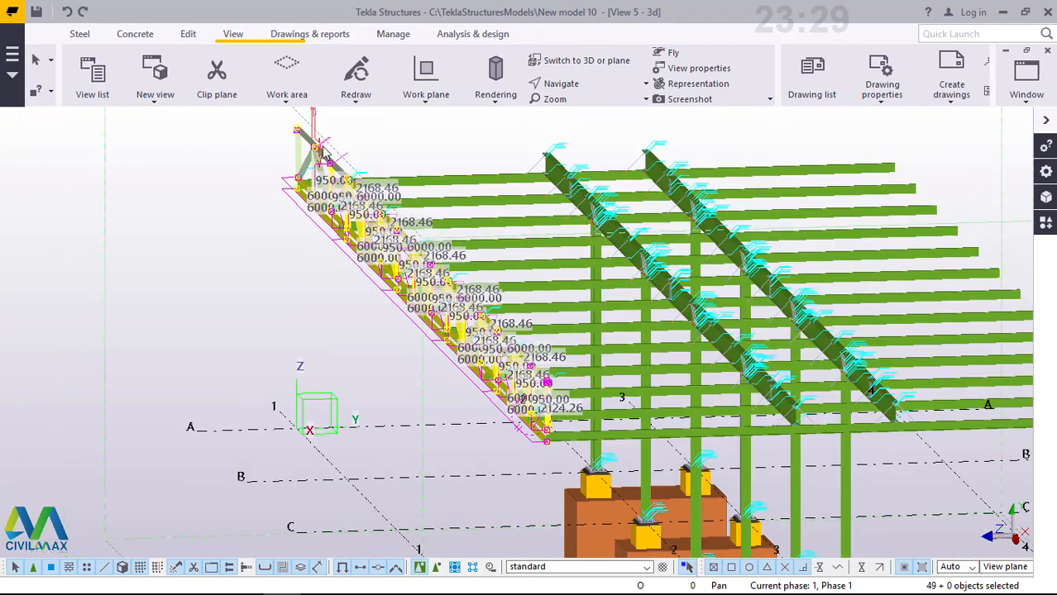
pyautogui.scroll(5, 304, 149)
pyautogui.scroll(1, 305, 149)
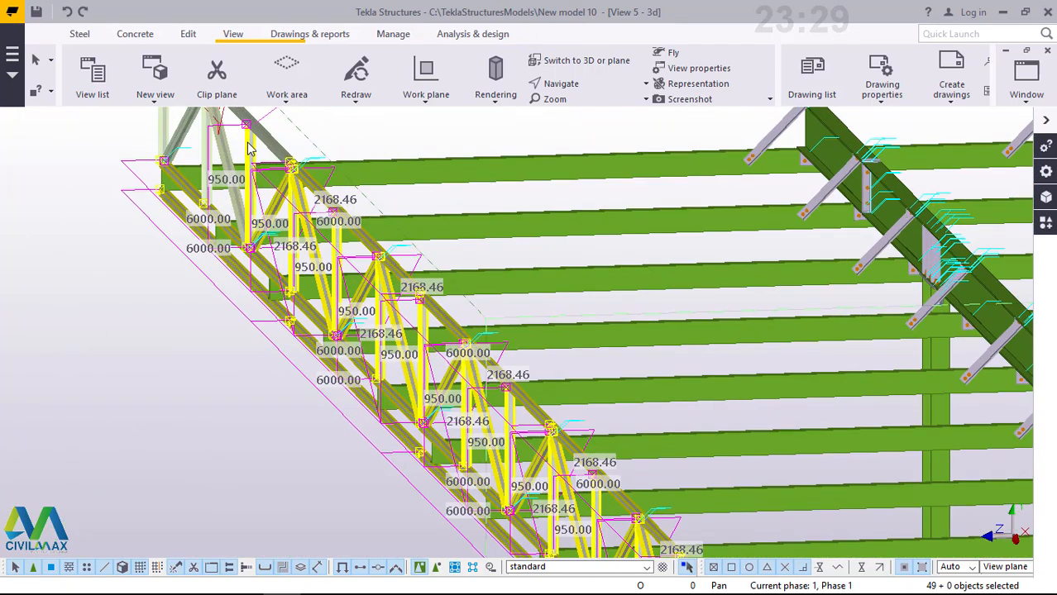
pyautogui.scroll(3, 381, 224)
pyautogui.scroll(-3, 393, 226)
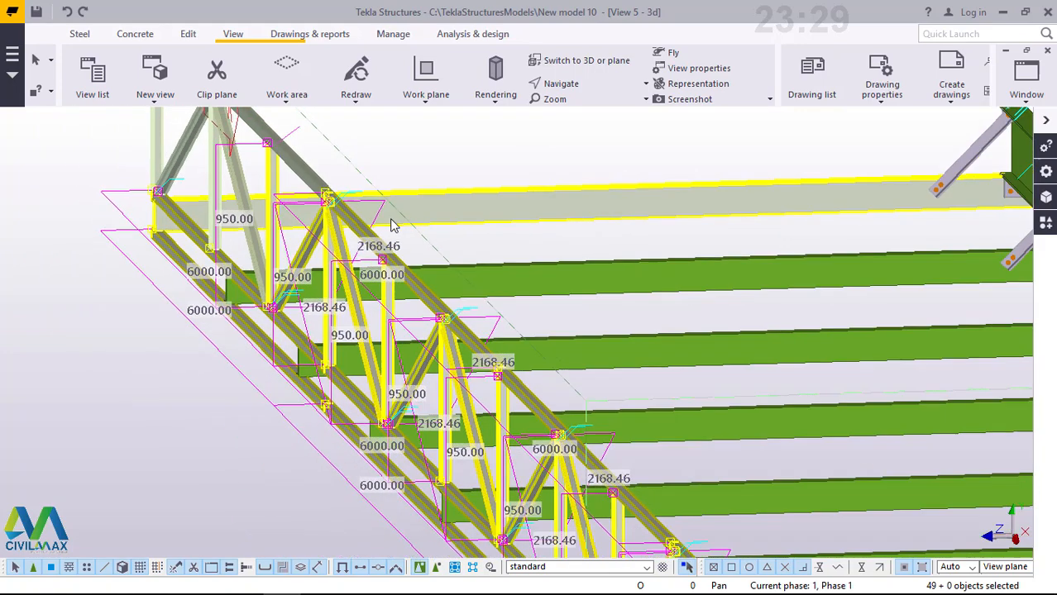
pyautogui.scroll(2, 368, 234)
pyautogui.scroll(-3, 316, 229)
pyautogui.scroll(2, 316, 230)
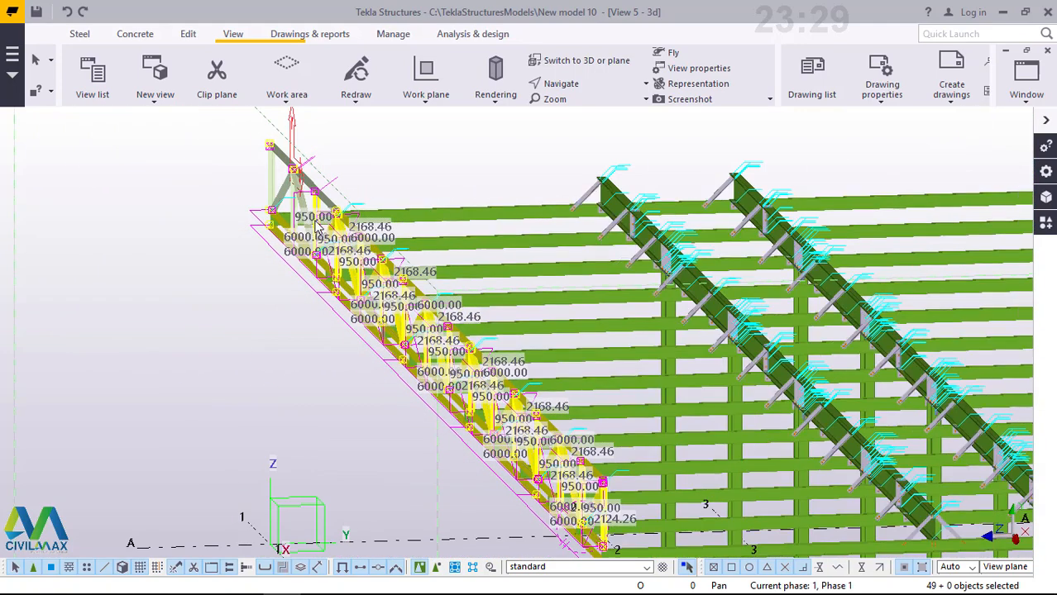
pyautogui.scroll(-3, 316, 230)
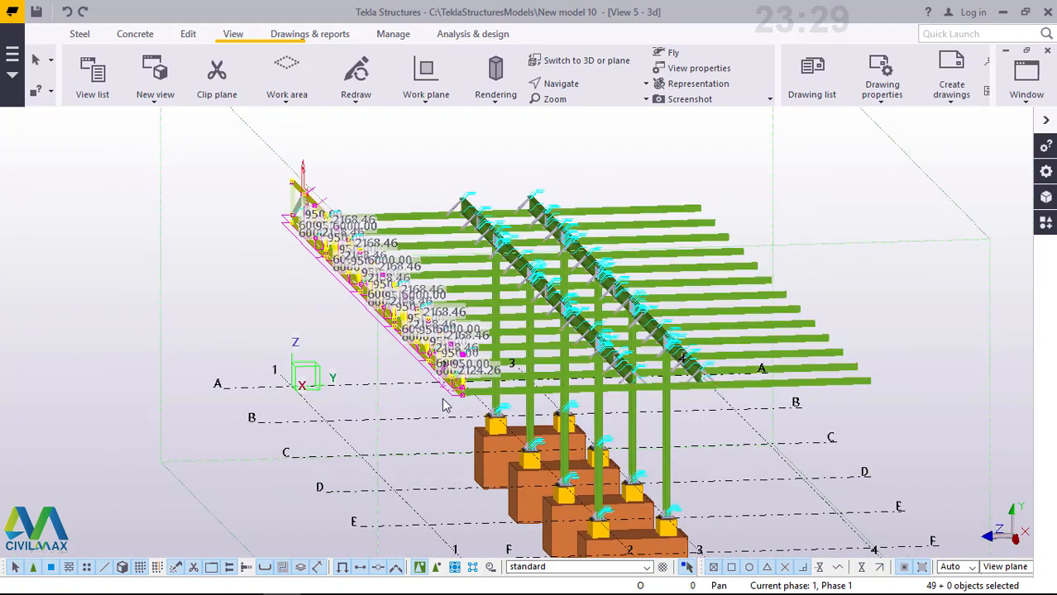
# Start copying the selected truss, using the outer lower corner of the chord end resting on the edge beam as the origin
pyautogui.scroll(3, 443, 404)
pyautogui.scroll(3, 566, 481)
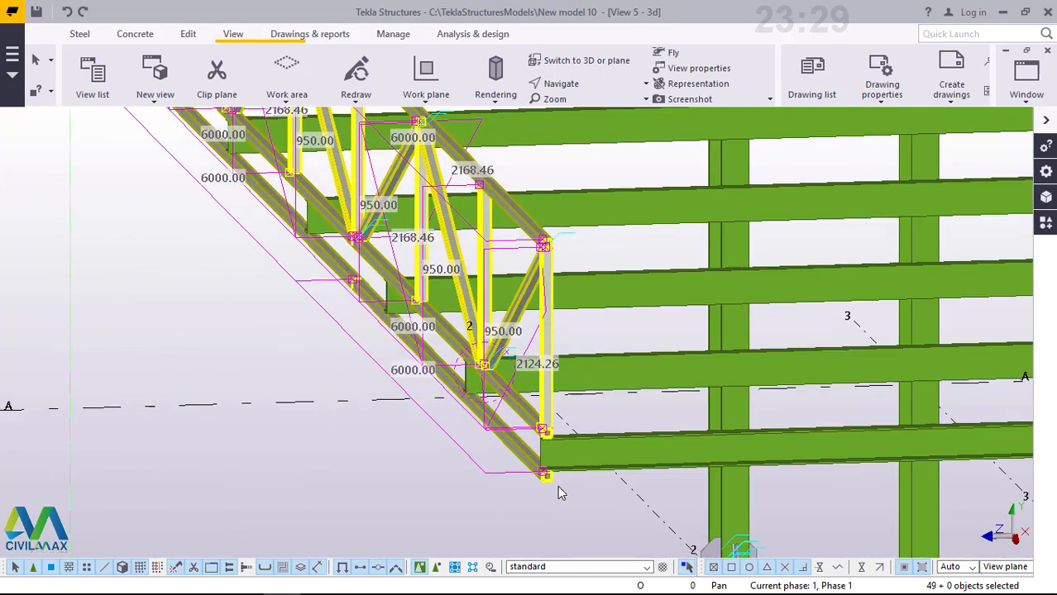
pyautogui.scroll(5, 558, 493)
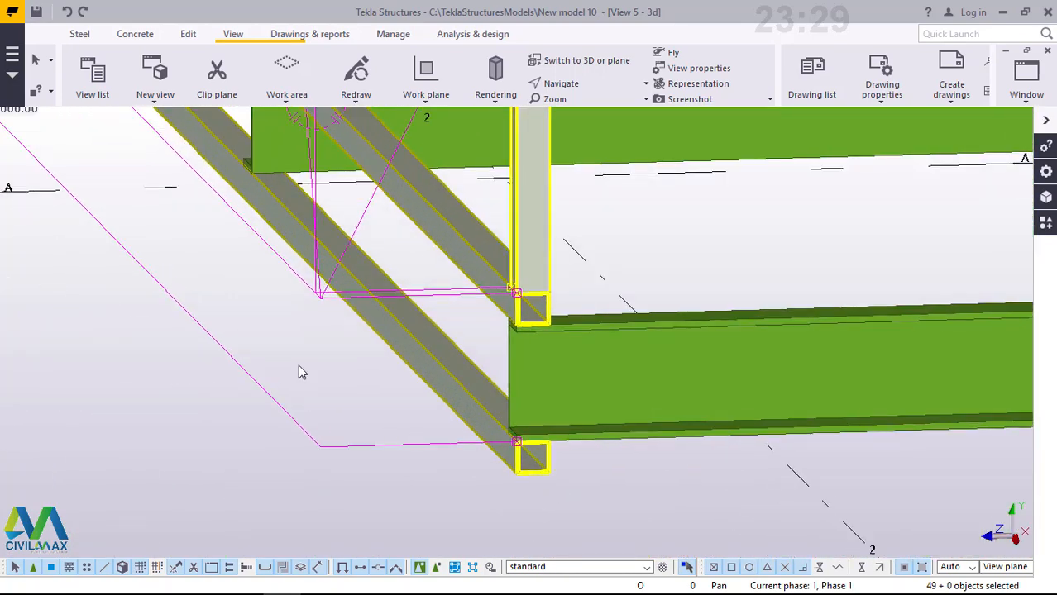
pyautogui.rightClick(298, 367)
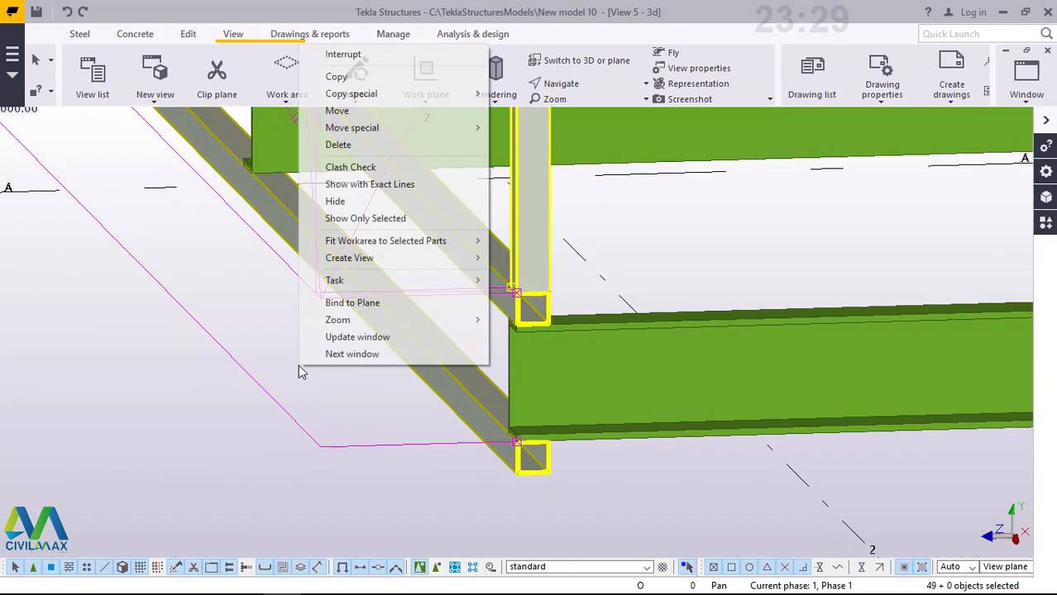
pyautogui.click(339, 77)
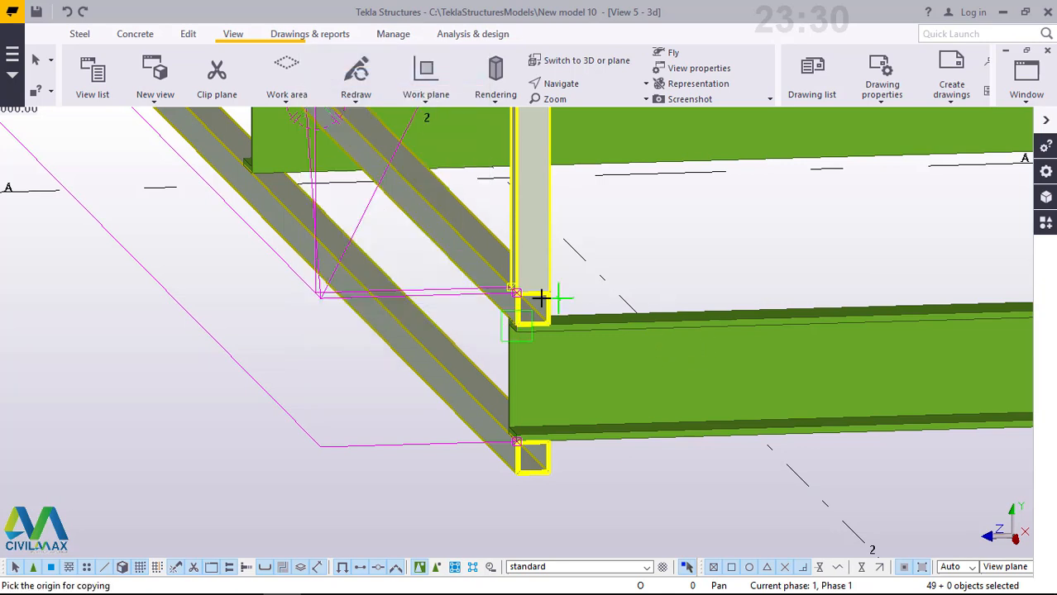
pyautogui.scroll(1, 542, 297)
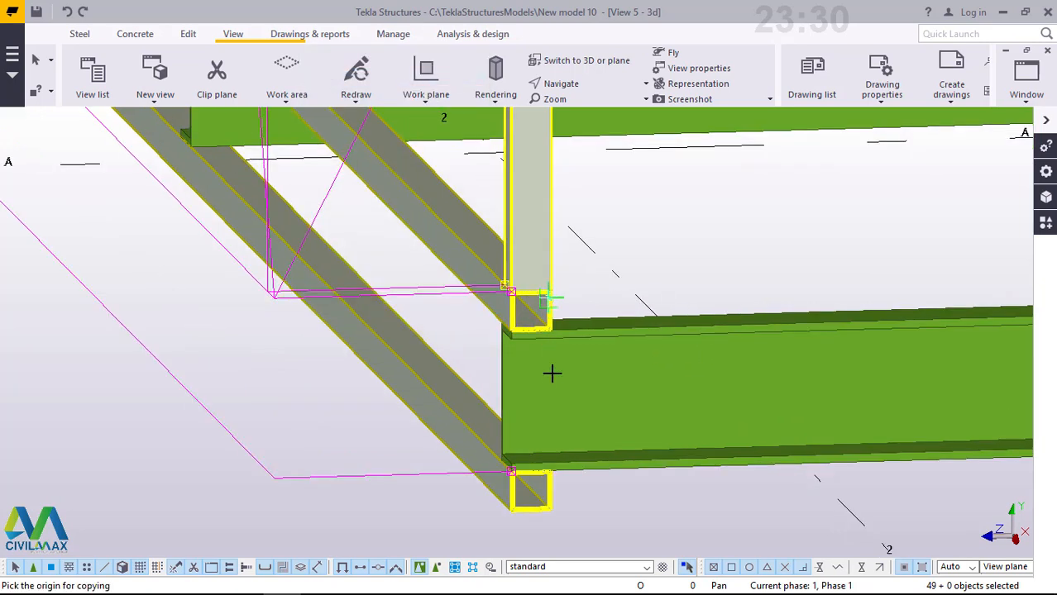
pyautogui.scroll(1, 551, 373)
pyautogui.scroll(-1, 550, 378)
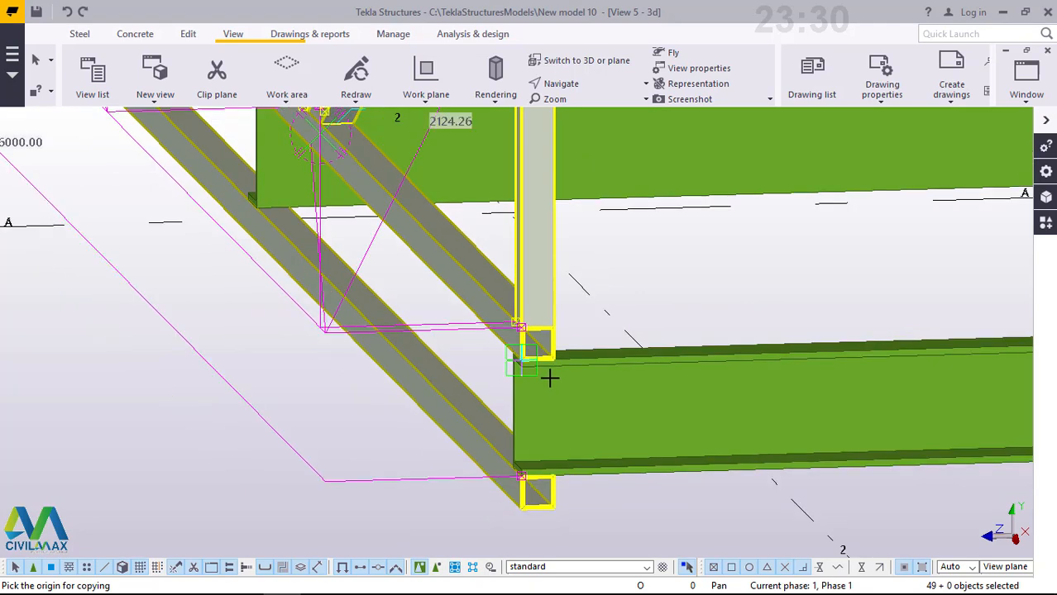
pyautogui.scroll(1, 530, 356)
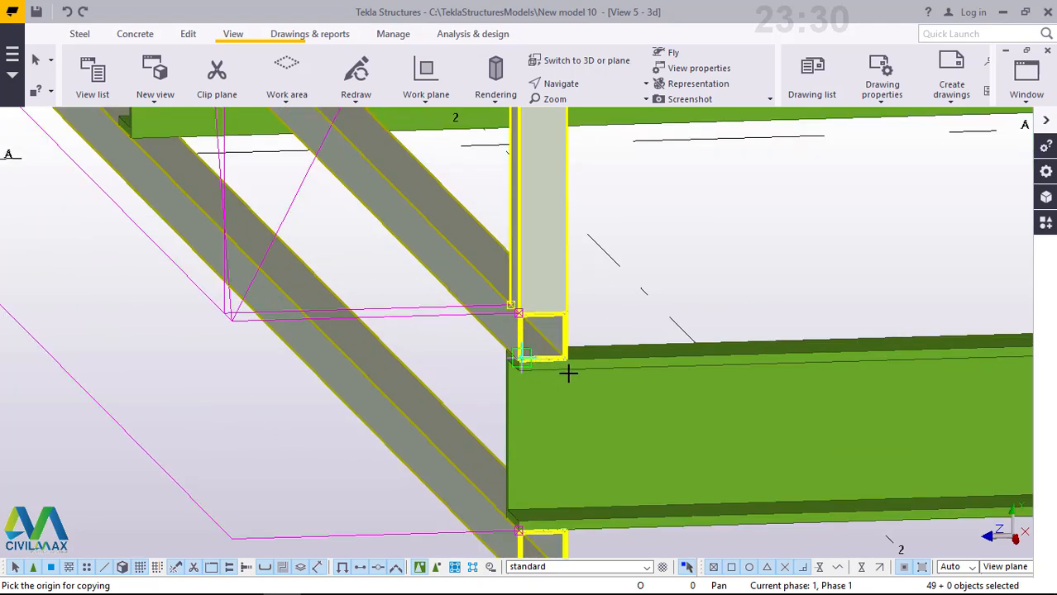
pyautogui.scroll(1, 572, 368)
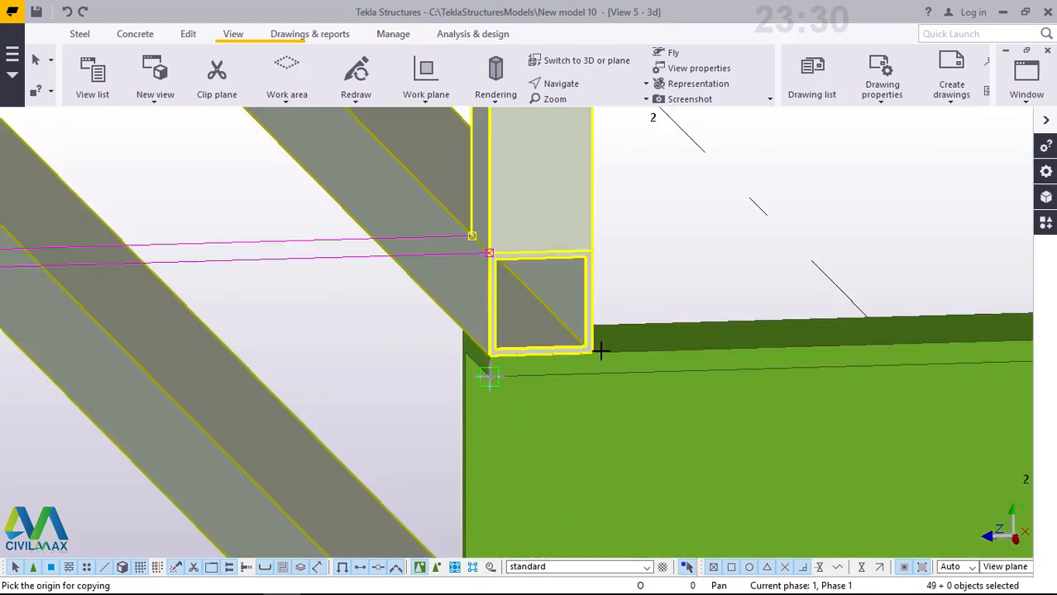
pyautogui.scroll(3, 597, 352)
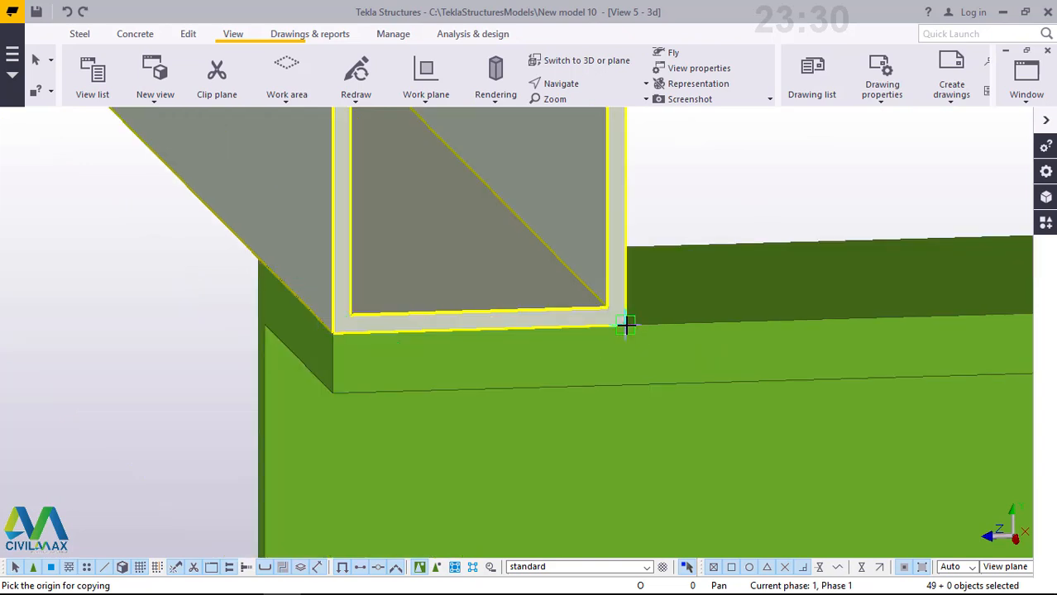
pyautogui.scroll(-2, 409, 373)
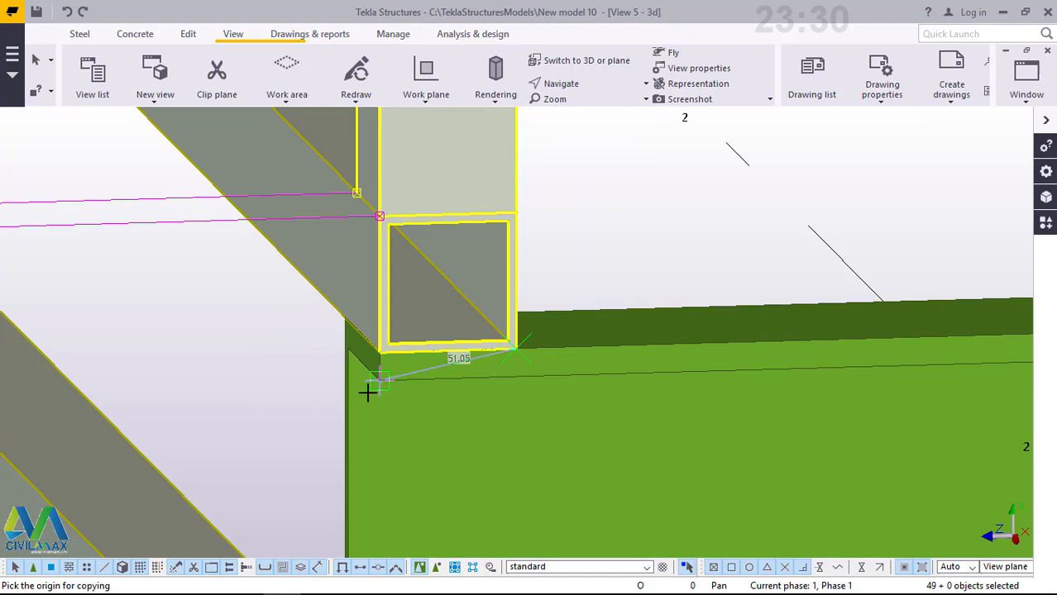
pyautogui.scroll(-1, 364, 388)
pyautogui.scroll(-1, 354, 386)
pyautogui.click(354, 382)
# Place the truss copy at the top flange corner on the opposite end of the same edge beam and finish copying
pyautogui.scroll(-3, 356, 382)
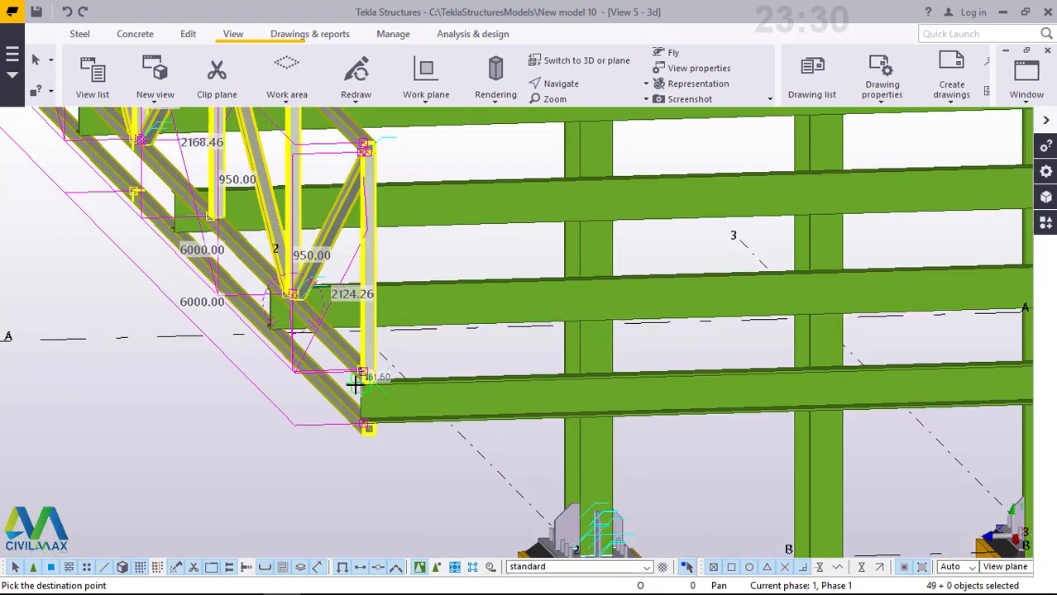
pyautogui.scroll(-2, 355, 381)
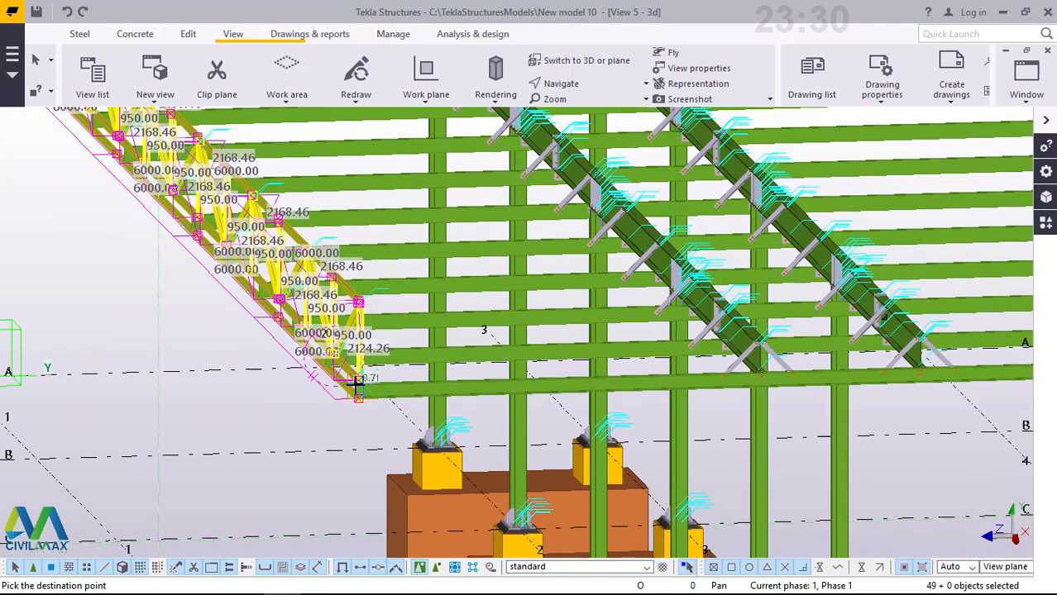
pyautogui.scroll(-2, 356, 382)
pyautogui.scroll(5, 959, 370)
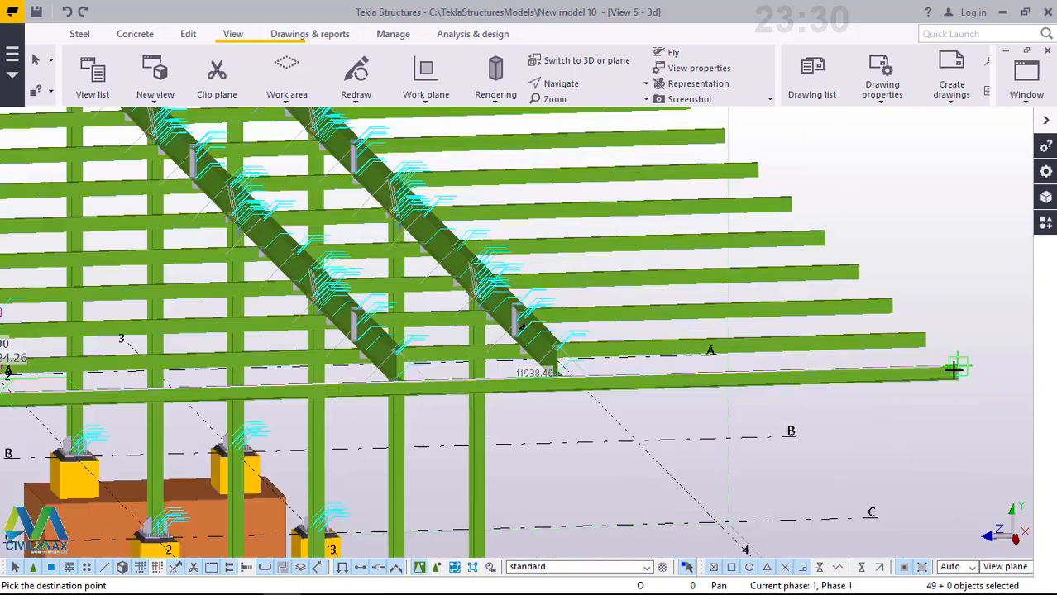
pyautogui.scroll(5, 971, 370)
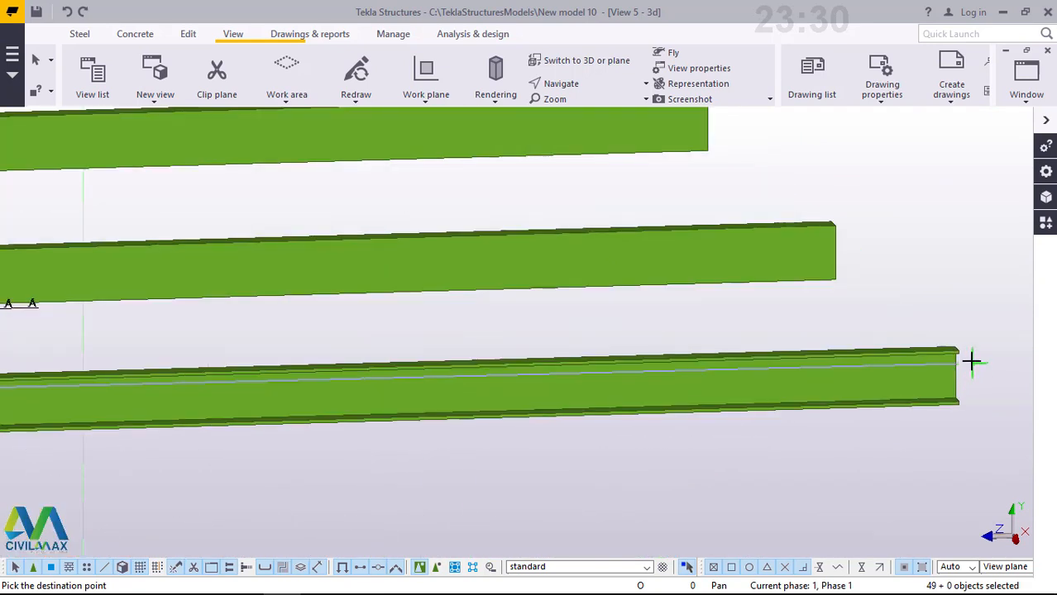
pyautogui.scroll(3, 945, 341)
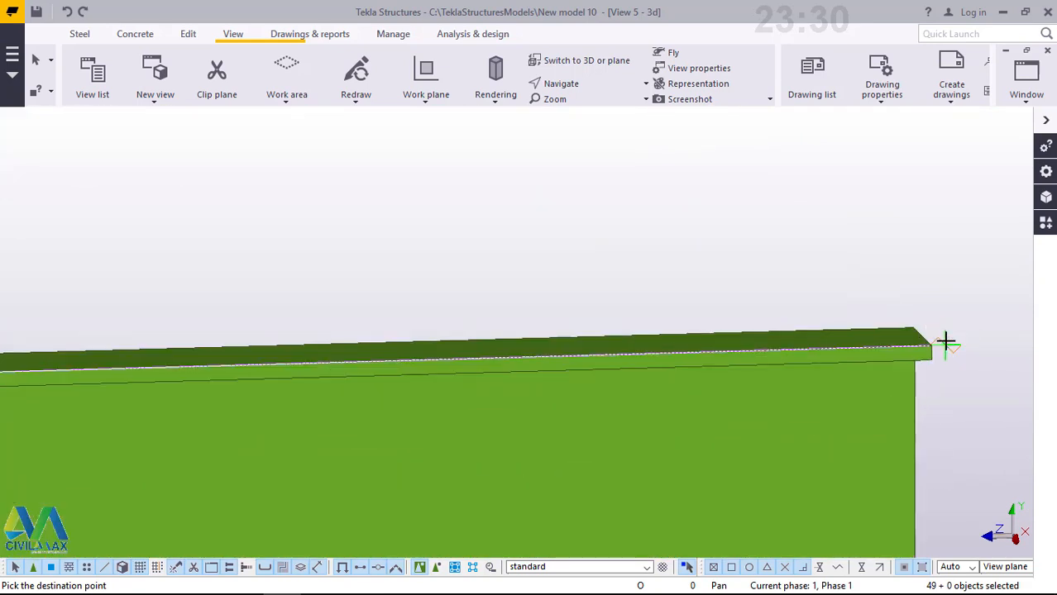
pyautogui.scroll(3, 933, 346)
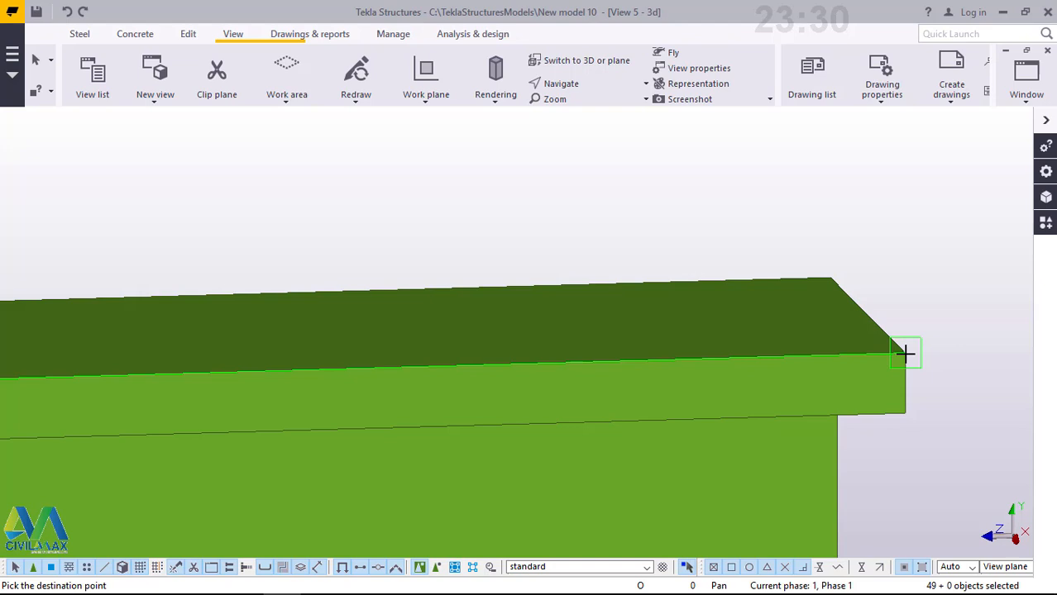
pyautogui.rightClick(937, 230)
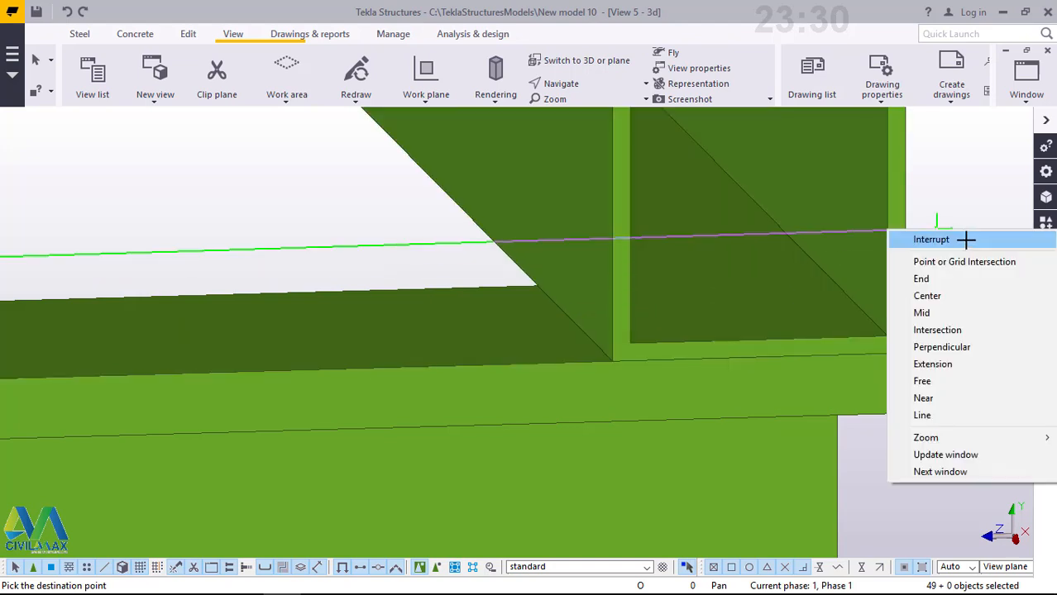
pyautogui.click(968, 240)
# Rotate the model view to examine the copied truss and its end bays from the outside
pyautogui.scroll(-5, 812, 370)
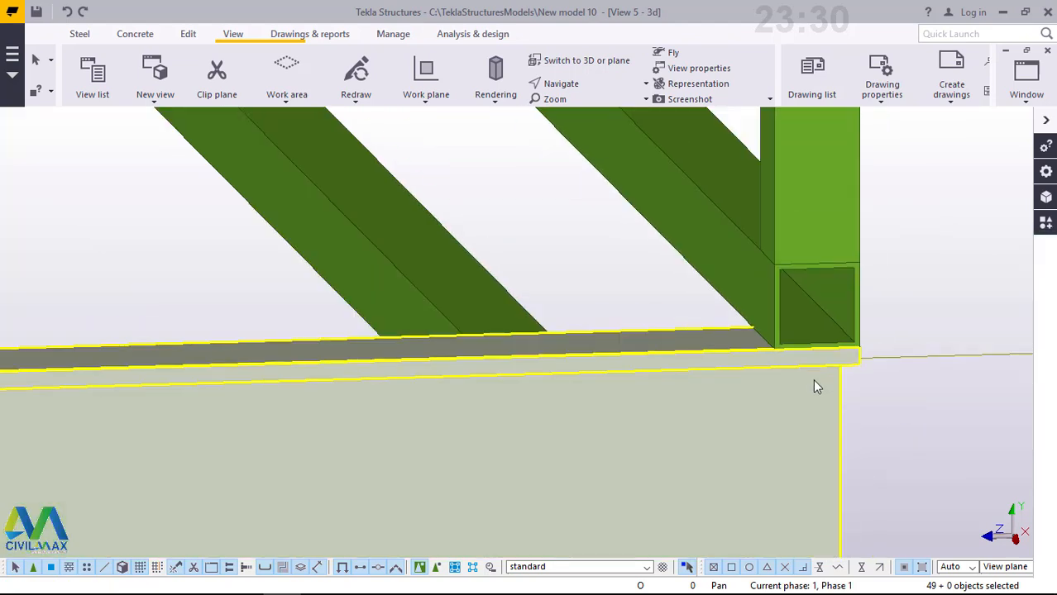
pyautogui.scroll(-6, 831, 398)
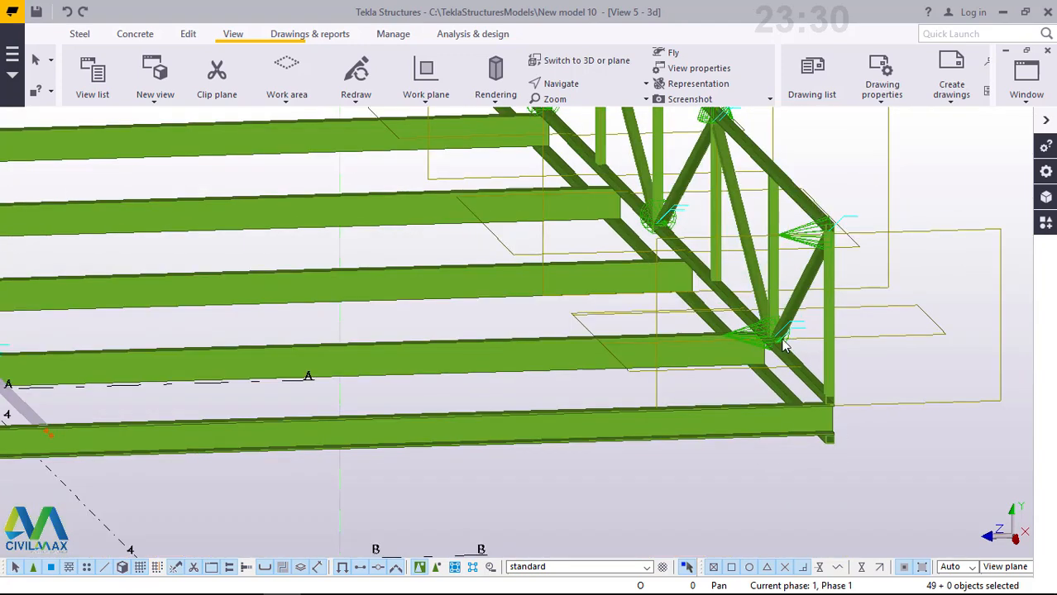
pyautogui.scroll(5, 835, 296)
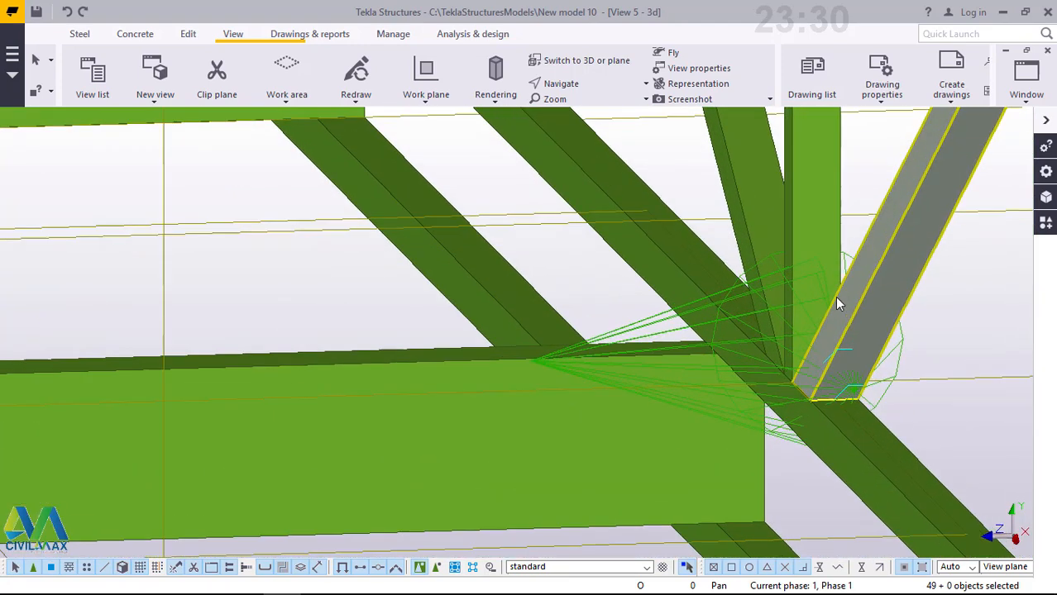
pyautogui.click(575, 89)
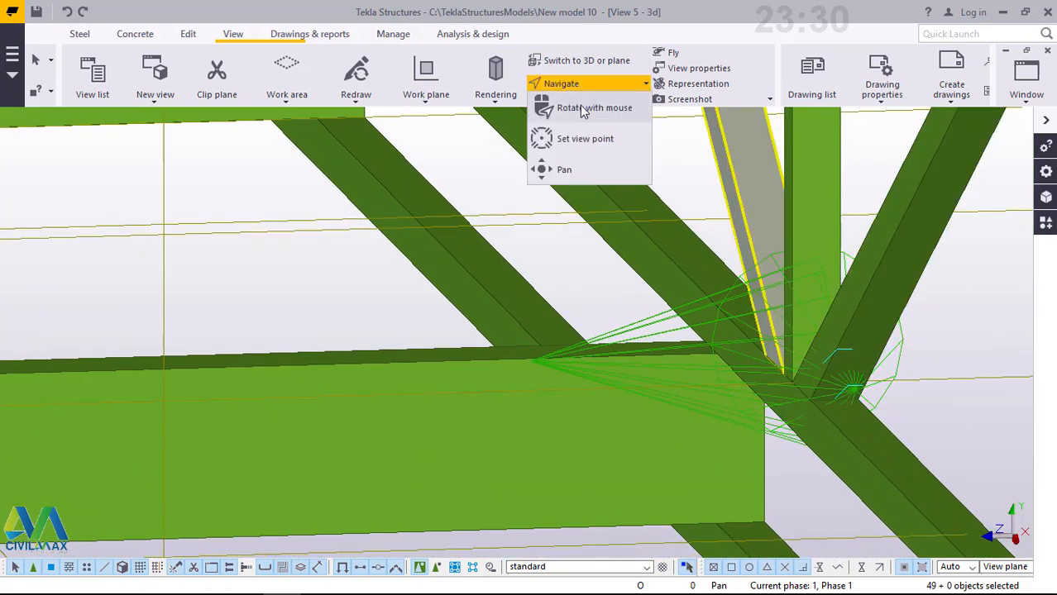
pyautogui.click(584, 112)
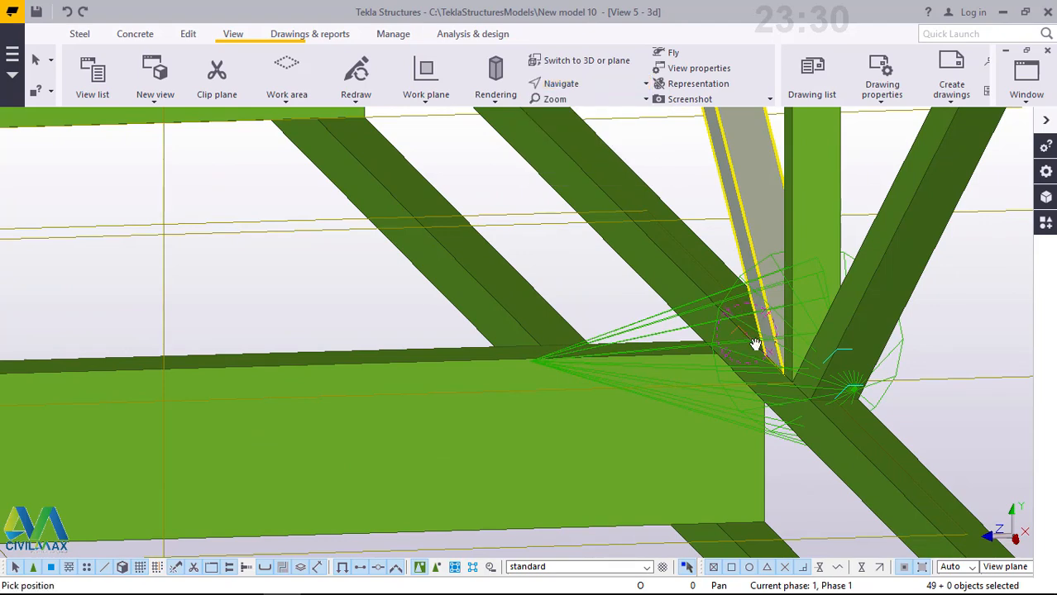
pyautogui.moveTo(754, 343); pyautogui.dragTo(618, 360)
pyautogui.rightClick(220, 204)
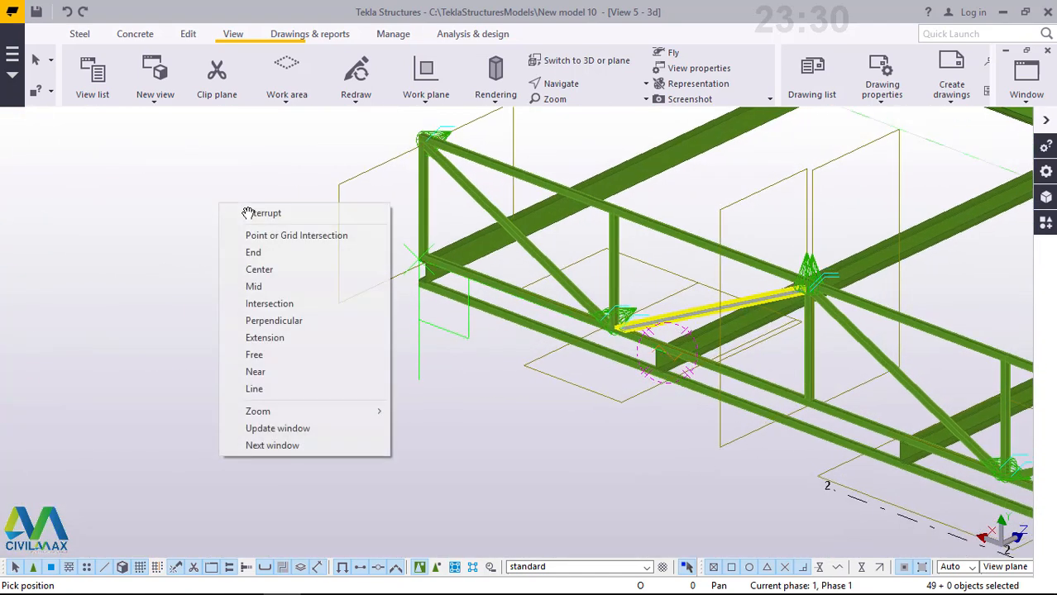
pyautogui.click(263, 213)
# Deselect the truss diagonal and refresh the model view to clear the temporary cut and connection graphics
pyautogui.rightClick(270, 174)
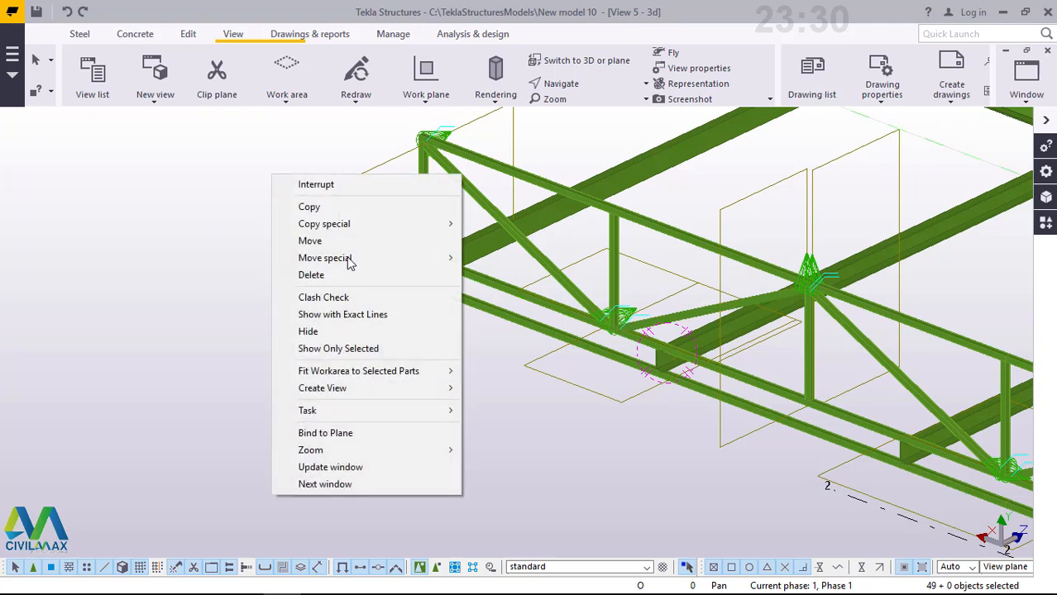
pyautogui.click(244, 220)
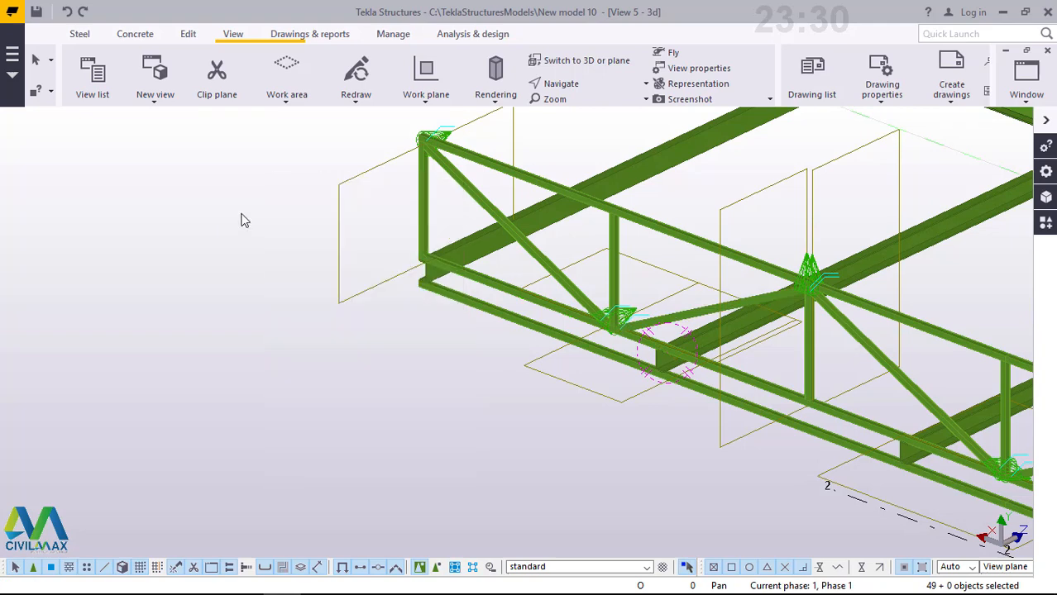
pyautogui.rightClick(297, 168)
pyautogui.click(344, 251)
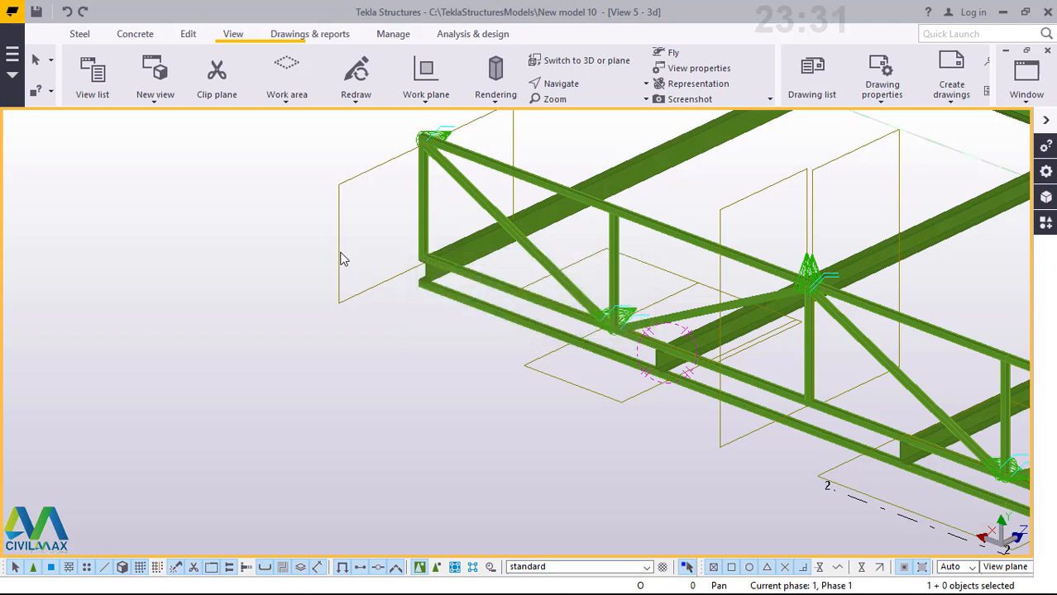
# Inspect both edge trusses, the beams spanning between them and the end bay of the copied truss
pyautogui.scroll(-5, 431, 326)
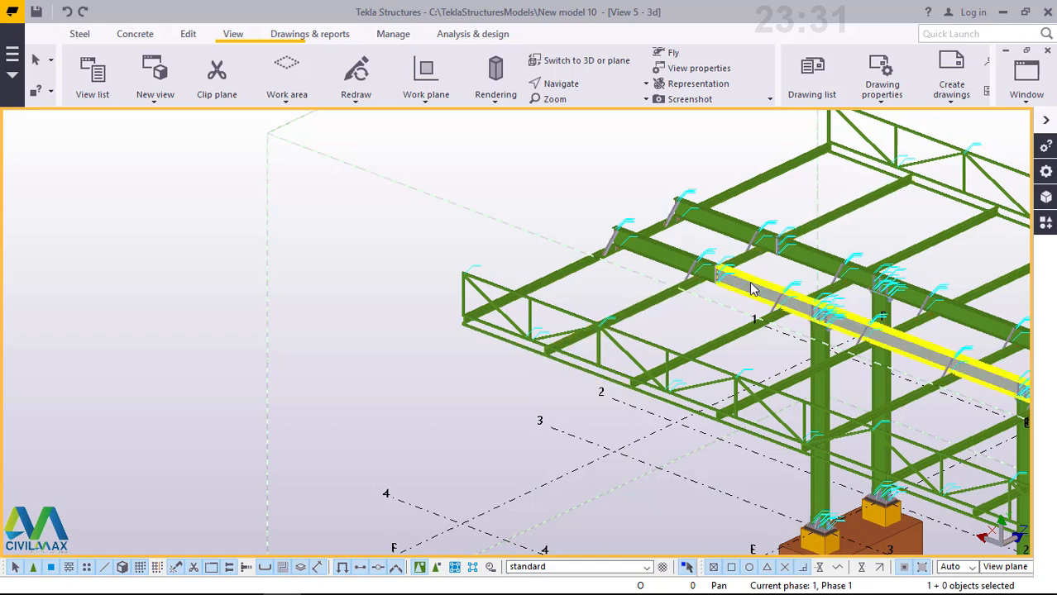
pyautogui.scroll(3, 779, 176)
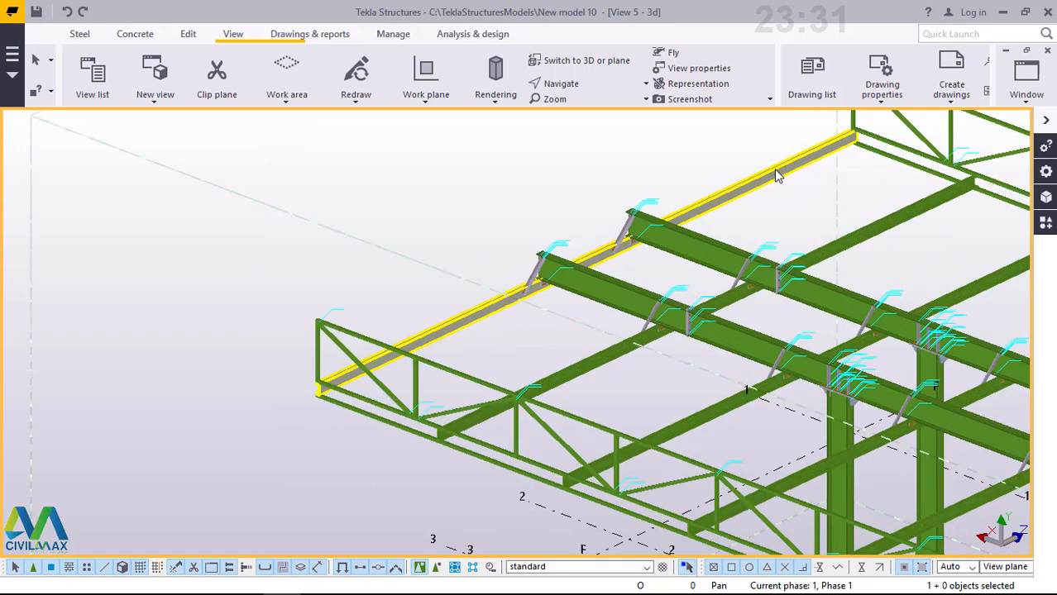
pyautogui.scroll(-2, 219, 413)
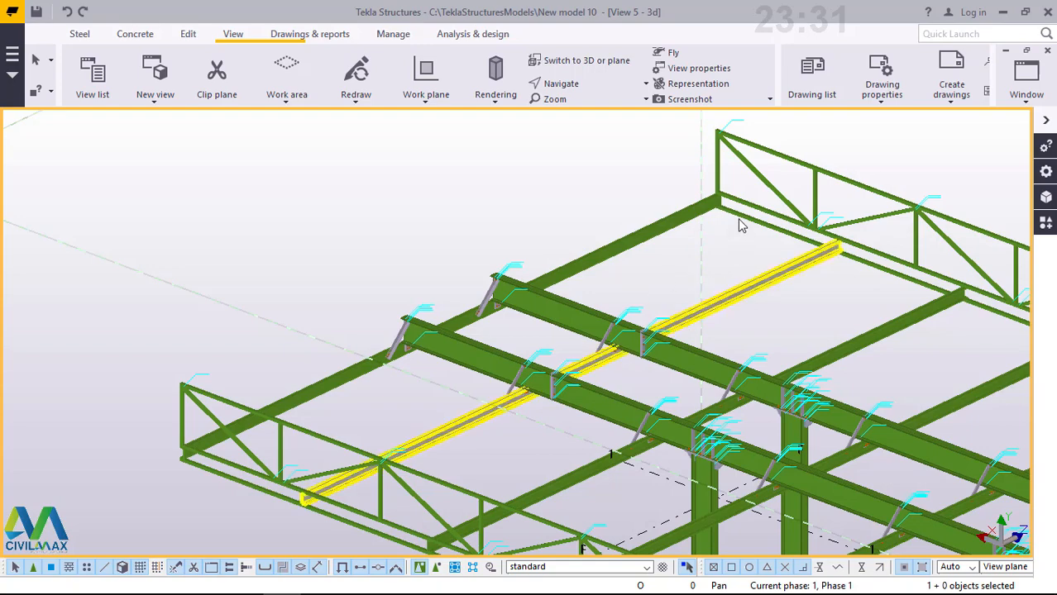
pyautogui.scroll(-3, 590, 284)
pyautogui.scroll(5, 391, 394)
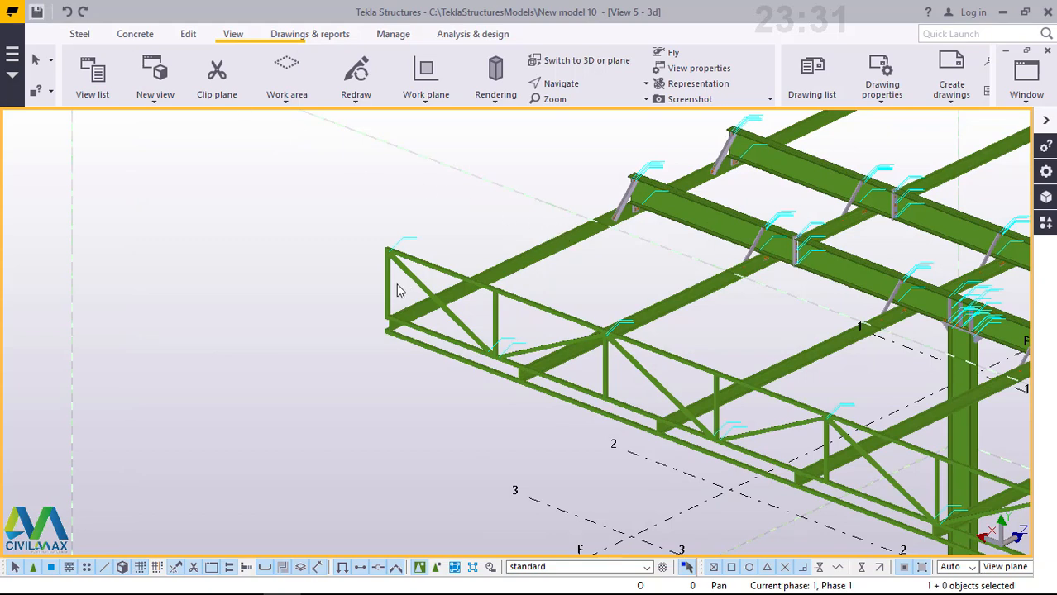
pyautogui.scroll(3, 396, 283)
pyautogui.scroll(5, 742, 188)
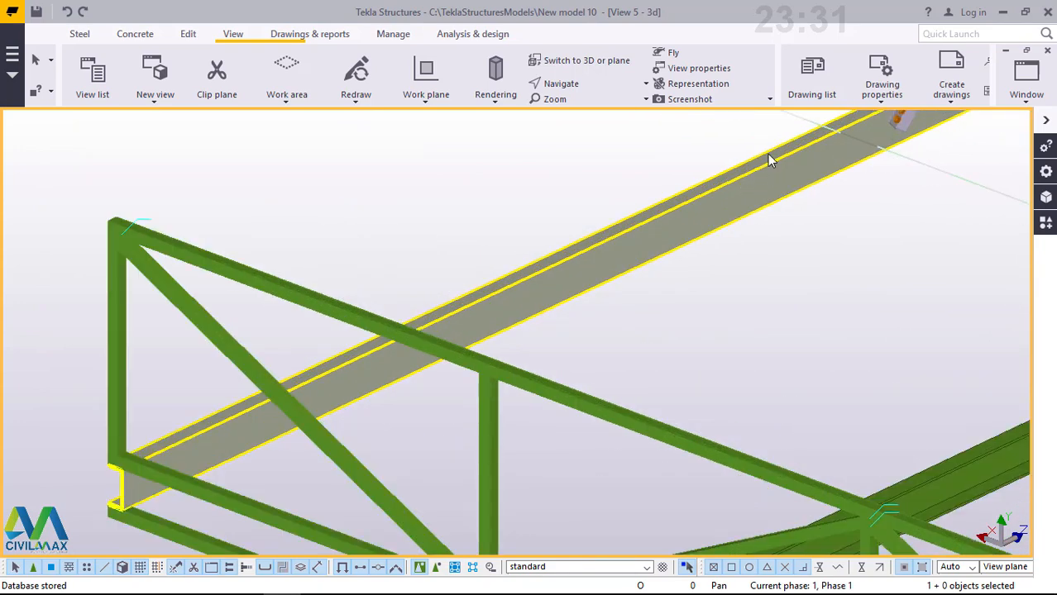
pyautogui.scroll(2, 85, 387)
pyautogui.scroll(-3, 169, 407)
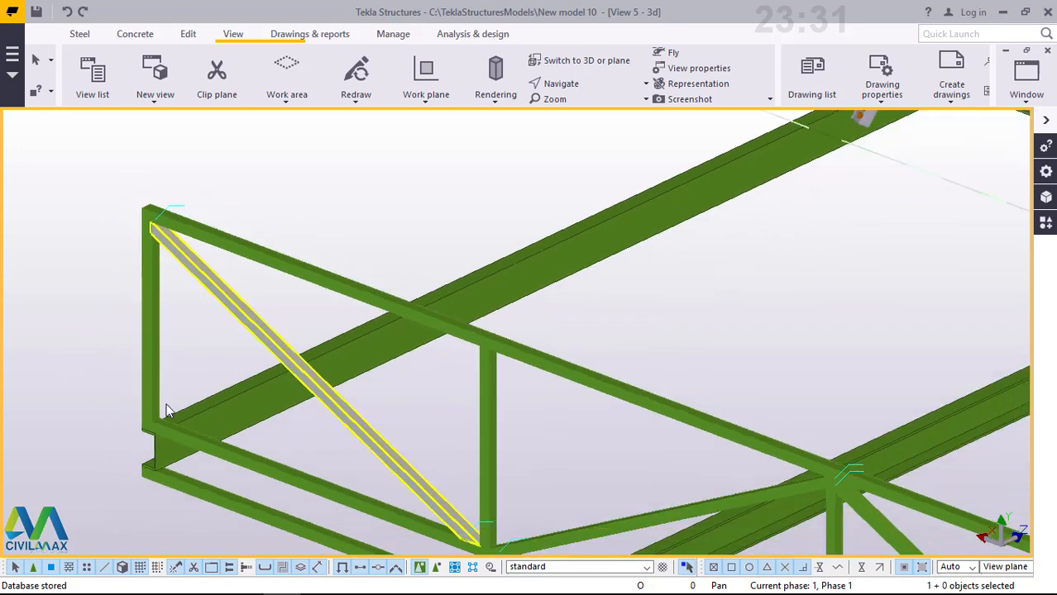
pyautogui.scroll(5, 135, 418)
pyautogui.scroll(-3, 154, 439)
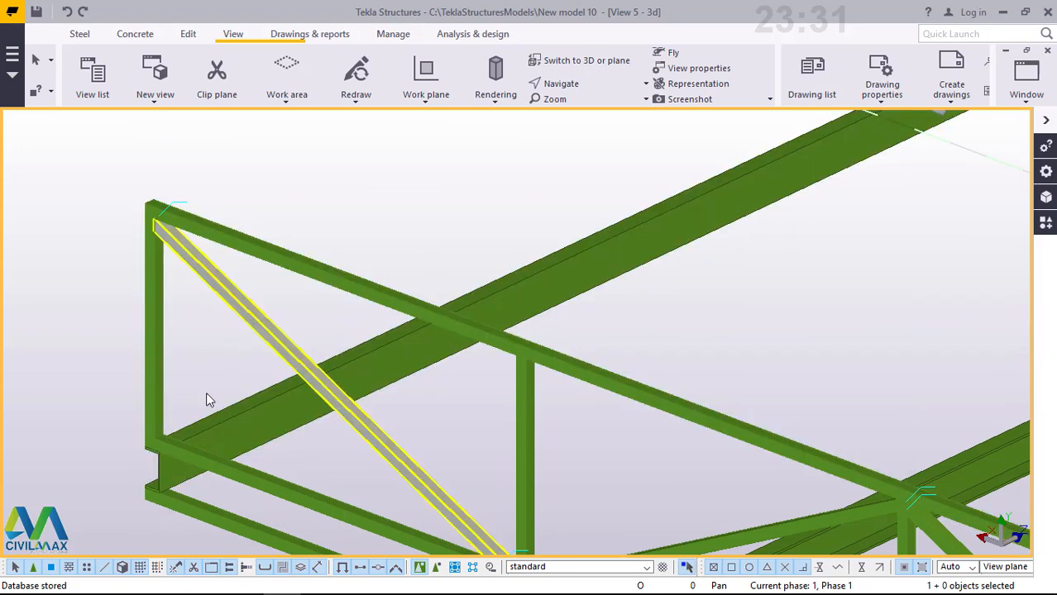
# Start a steel beam at the lower outer corner of the copied truss's end post
pyautogui.scroll(2, 149, 438)
pyautogui.click(74, 35)
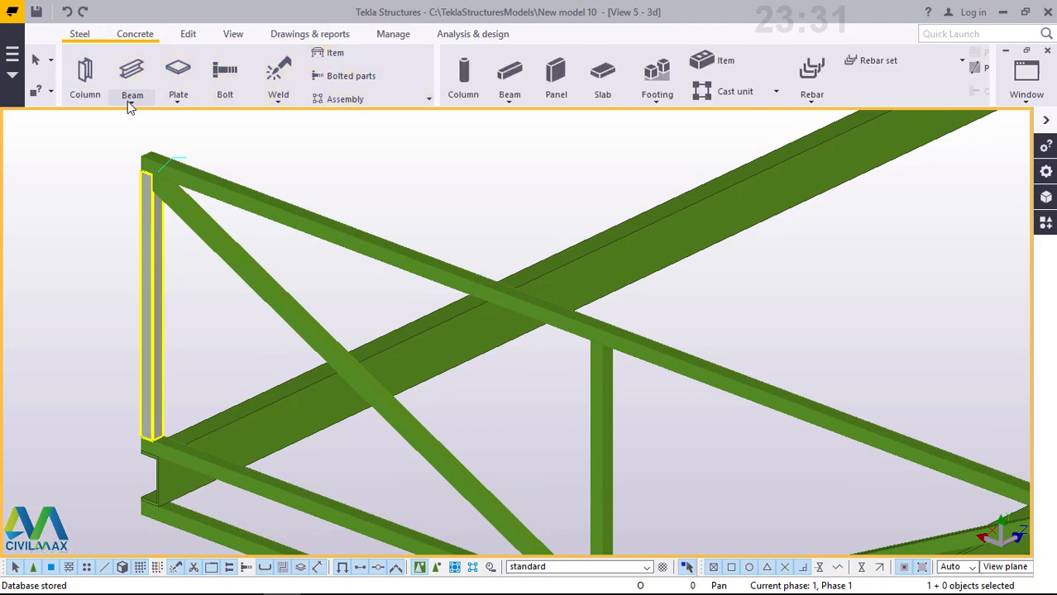
pyautogui.click(130, 102)
pyautogui.click(139, 123)
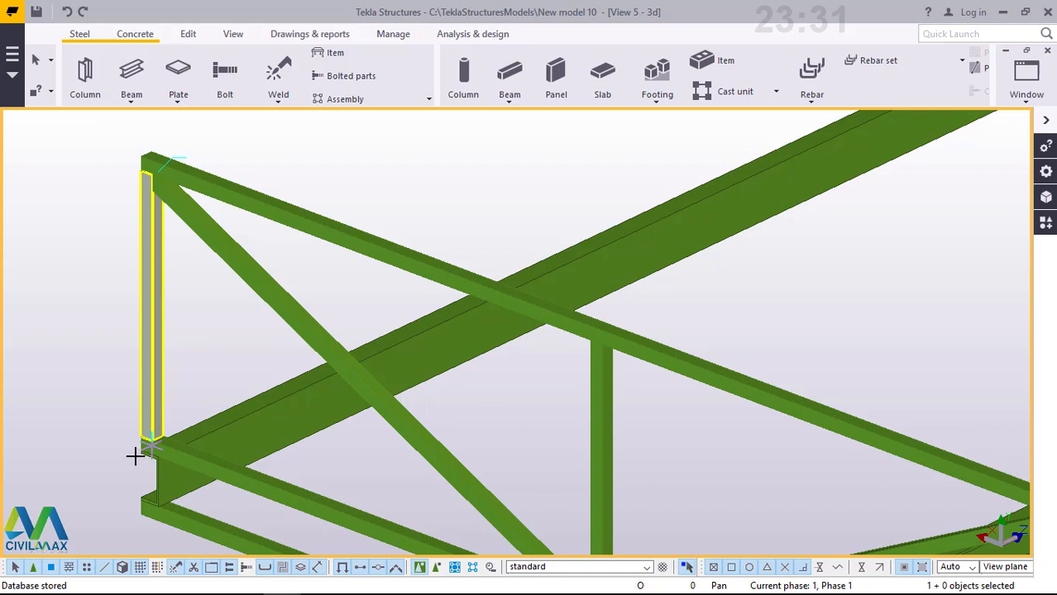
pyautogui.scroll(5, 135, 456)
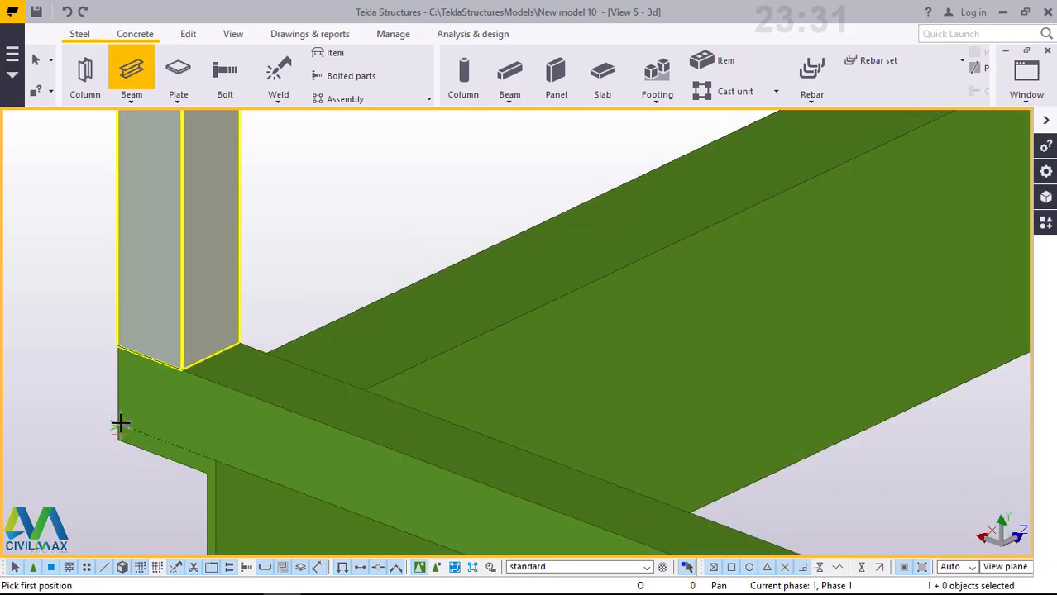
pyautogui.scroll(2, 115, 423)
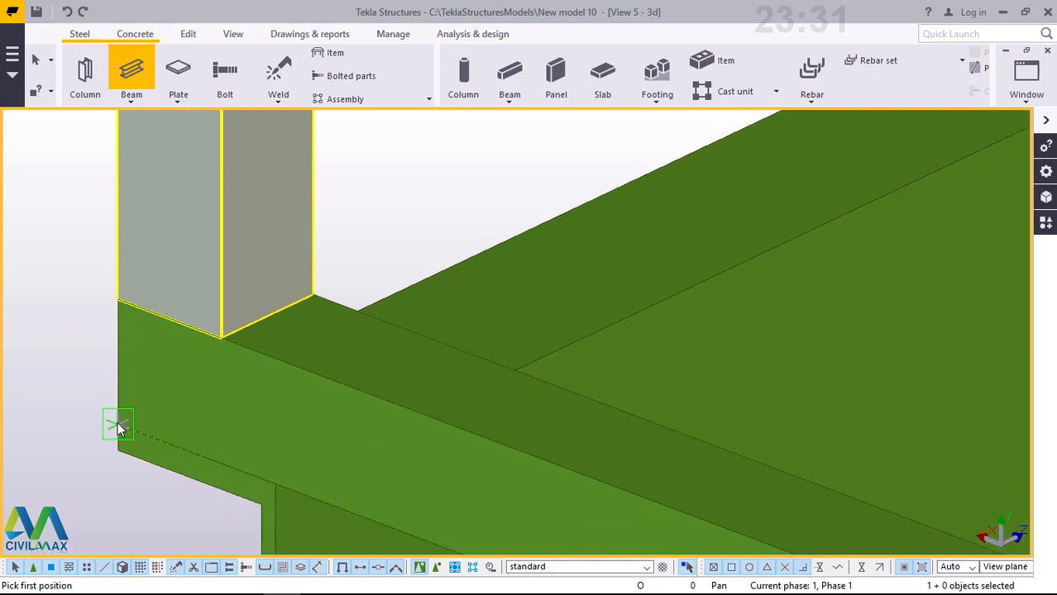
pyautogui.click(114, 423)
# Place the beam's second point 1000 mm up along the end post and finish creating beams
pyautogui.scroll(-2, 238, 397)
pyautogui.scroll(-3, 256, 405)
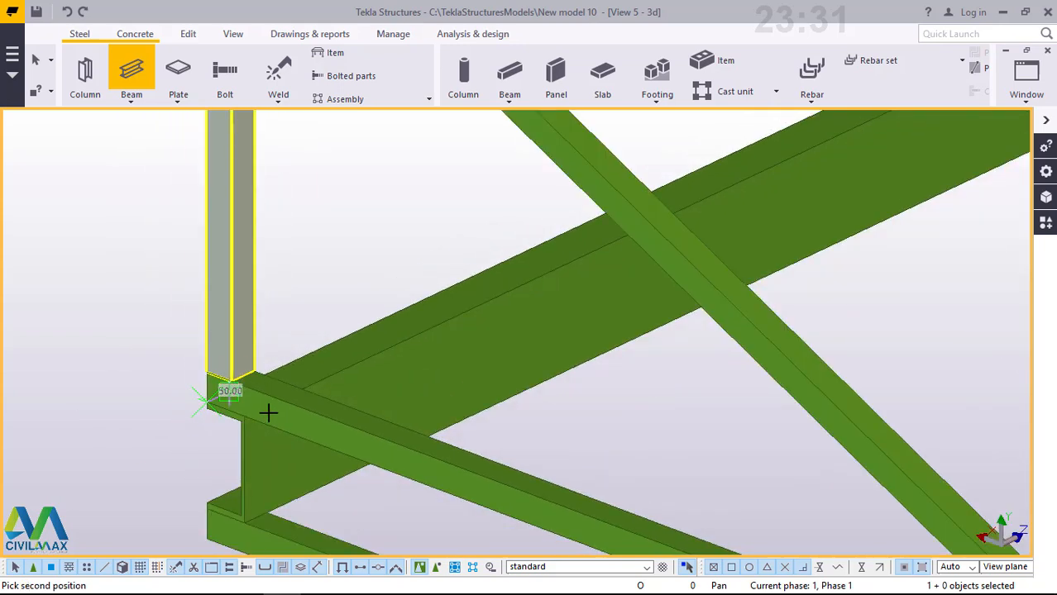
pyautogui.scroll(2, 265, 373)
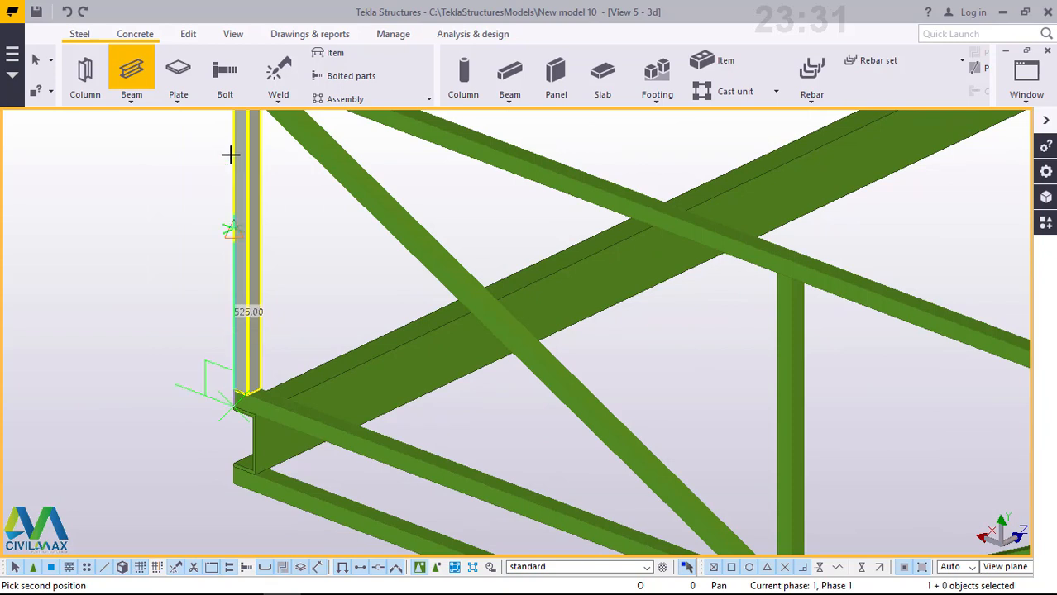
pyautogui.scroll(-2, 285, 308)
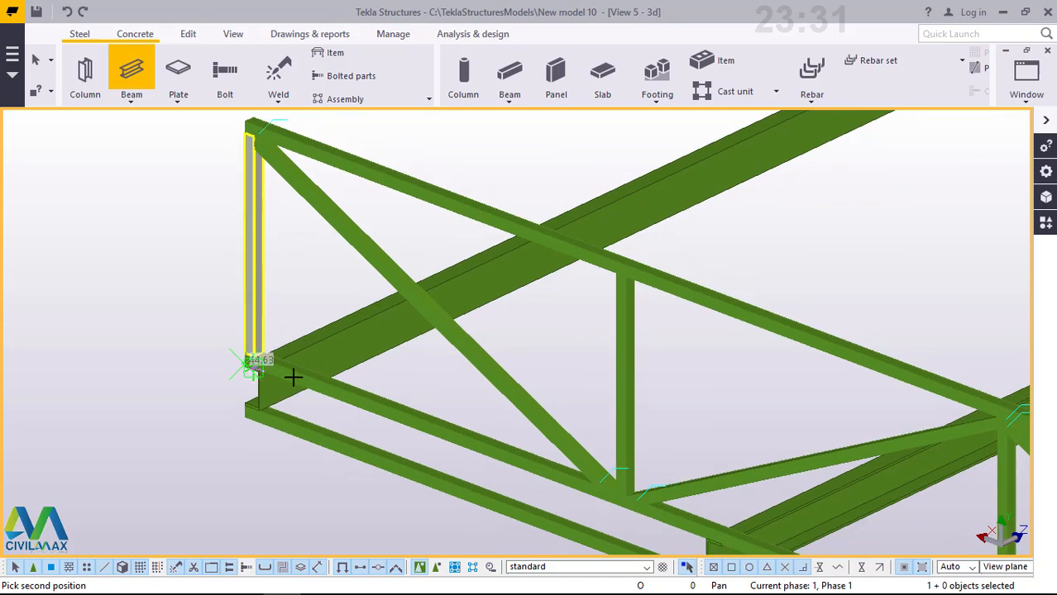
pyautogui.scroll(1, 304, 382)
pyautogui.scroll(2, 295, 383)
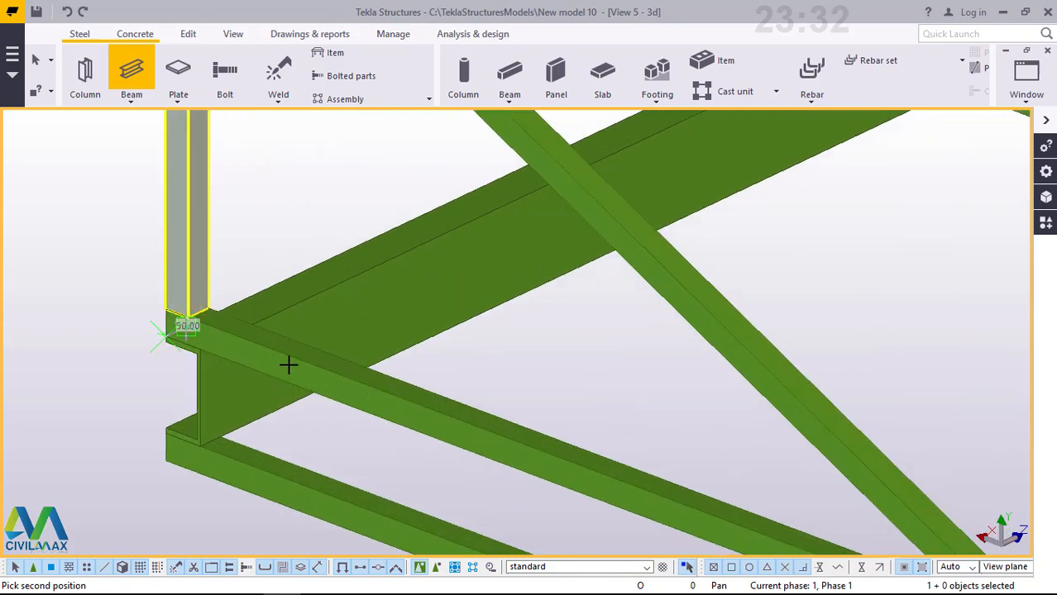
pyautogui.scroll(-3, 300, 368)
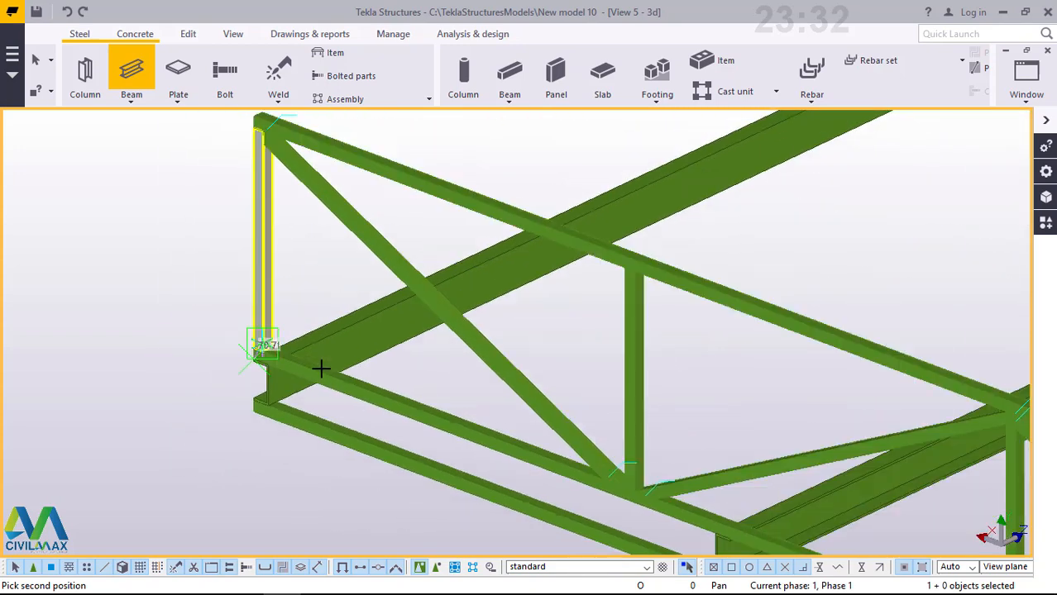
pyautogui.scroll(4, 264, 170)
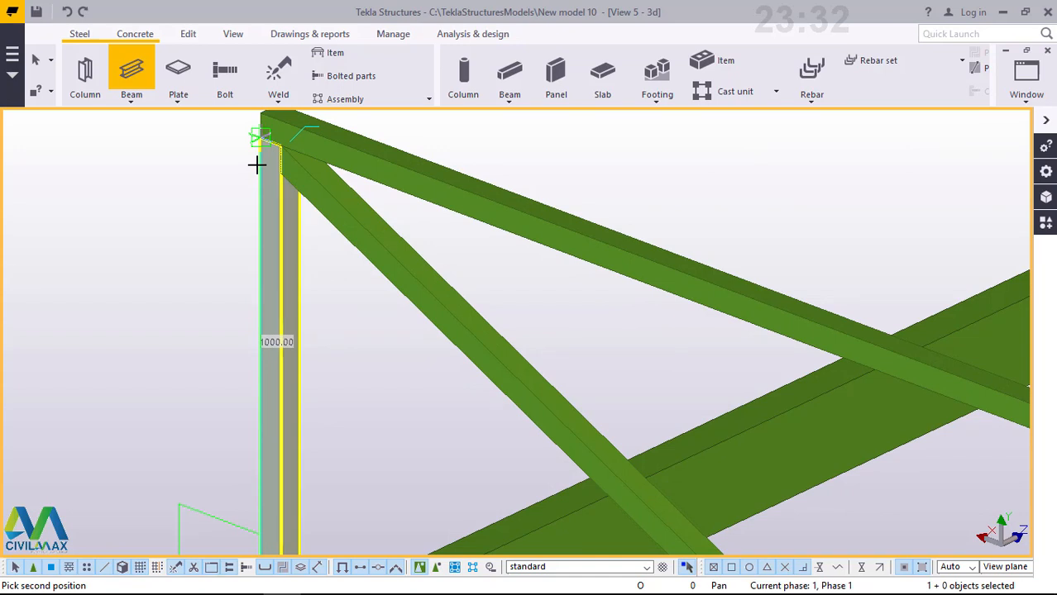
pyautogui.write('0100')
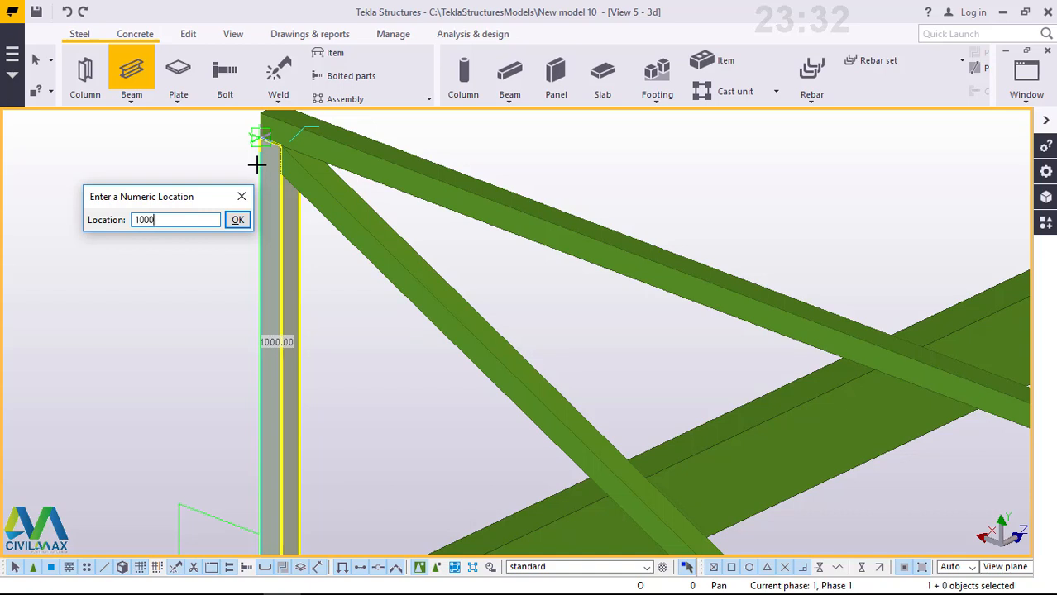
pyautogui.press('Return')
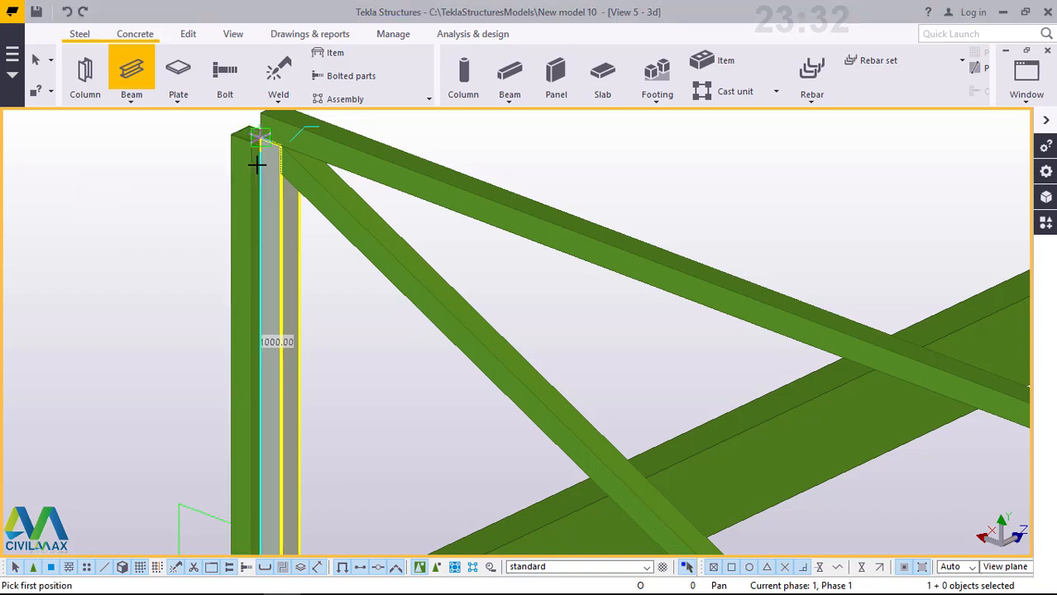
pyautogui.rightClick(161, 208)
pyautogui.click(207, 219)
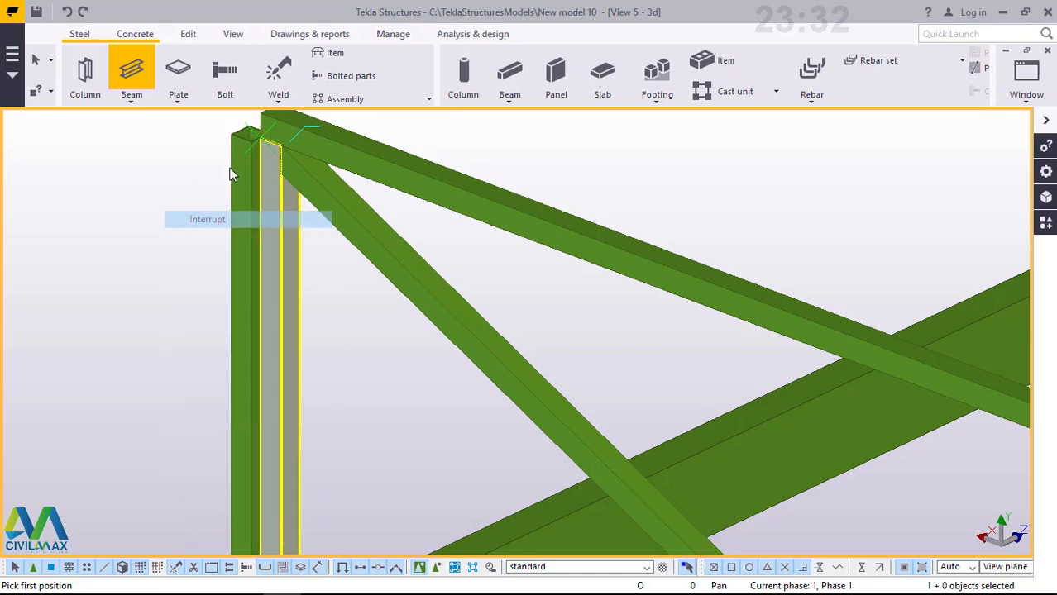
# Open the position properties of the new vertical member beside the truss end post
pyautogui.scroll(-4, 231, 178)
pyautogui.scroll(6, 251, 382)
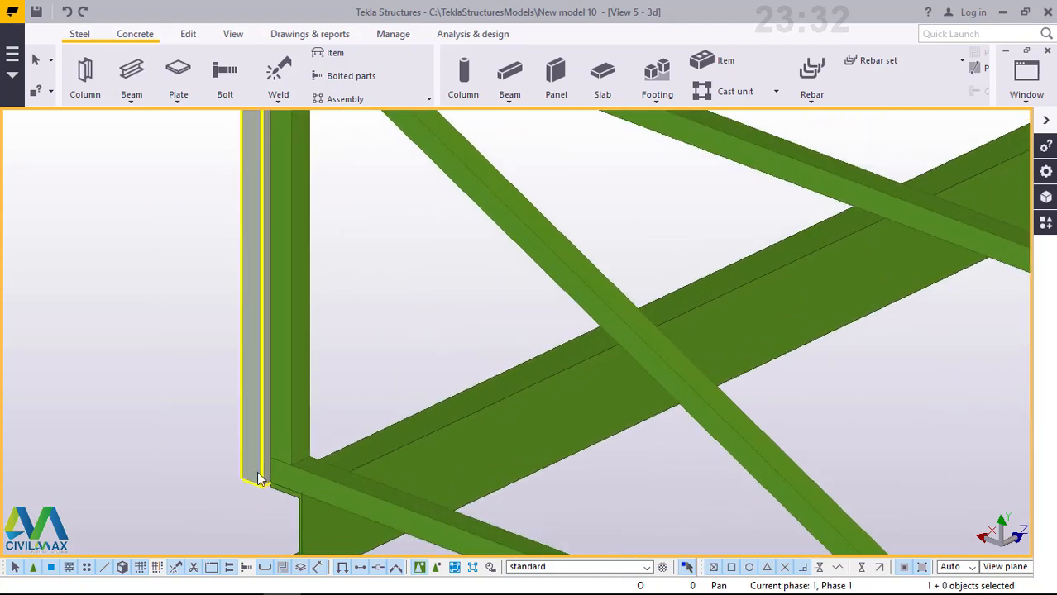
pyautogui.scroll(3, 258, 473)
pyautogui.doubleClick(248, 356)
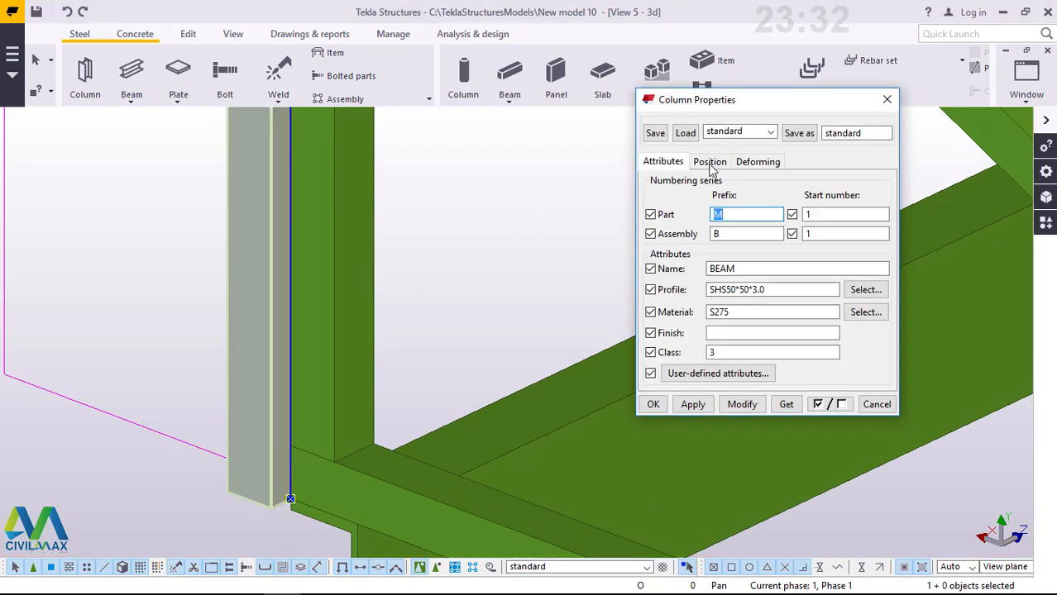
pyautogui.click(708, 162)
pyautogui.click(772, 246)
pyautogui.write('-0.00')
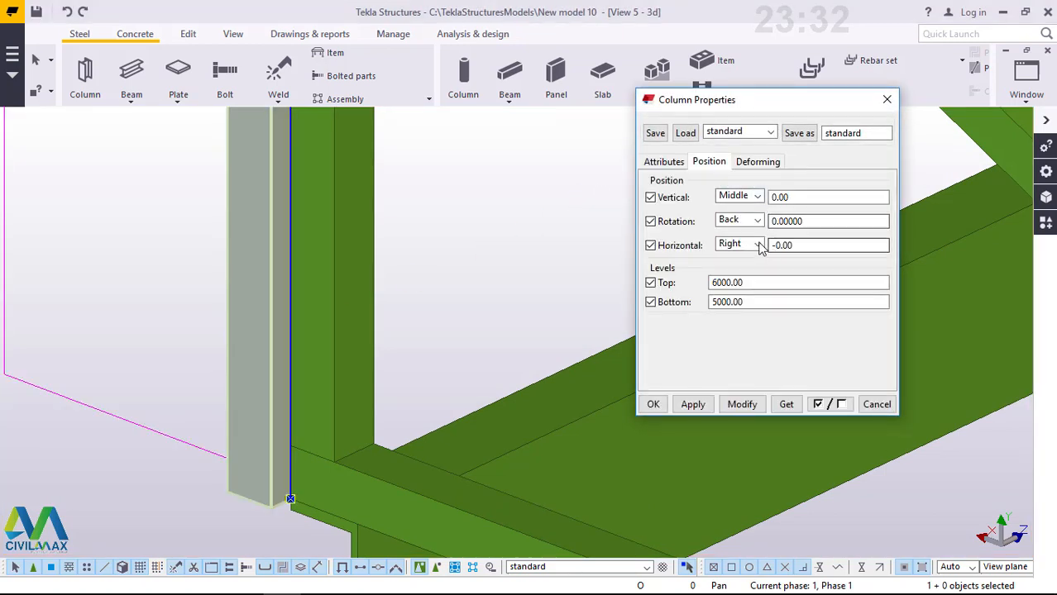
# Try the Middle and Left horizontal positions on the new vertical member and return it to Right
pyautogui.click(735, 244)
pyautogui.click(739, 395)
pyautogui.click(740, 402)
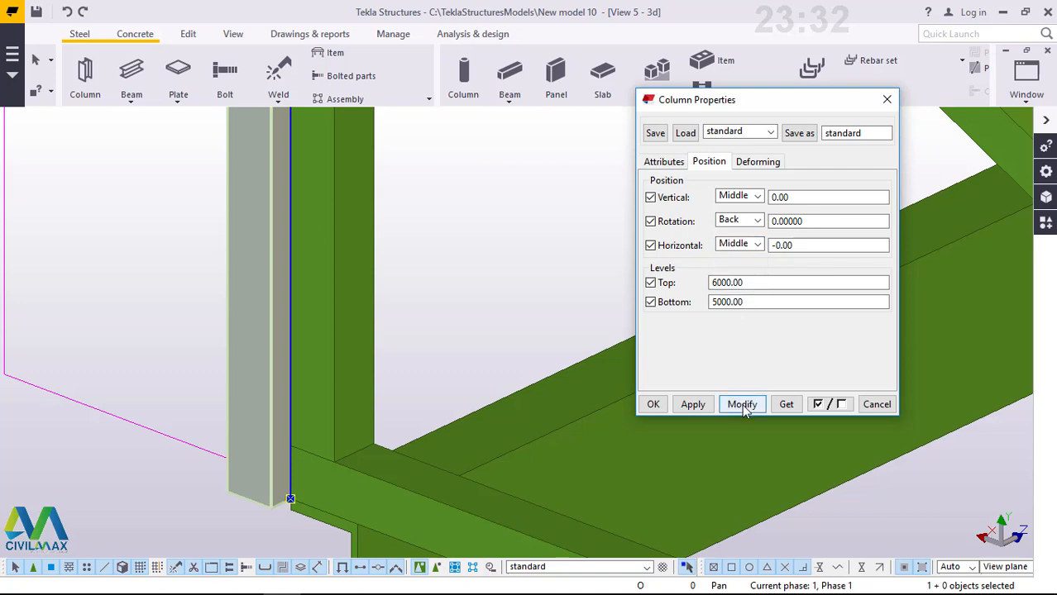
pyautogui.click(757, 245)
pyautogui.click(743, 274)
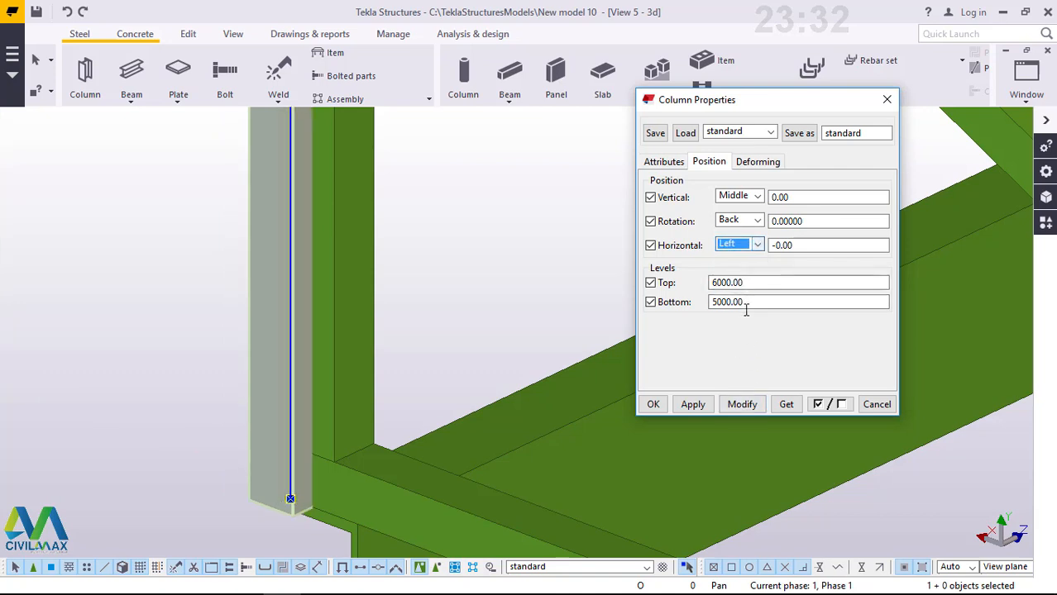
pyautogui.click(742, 403)
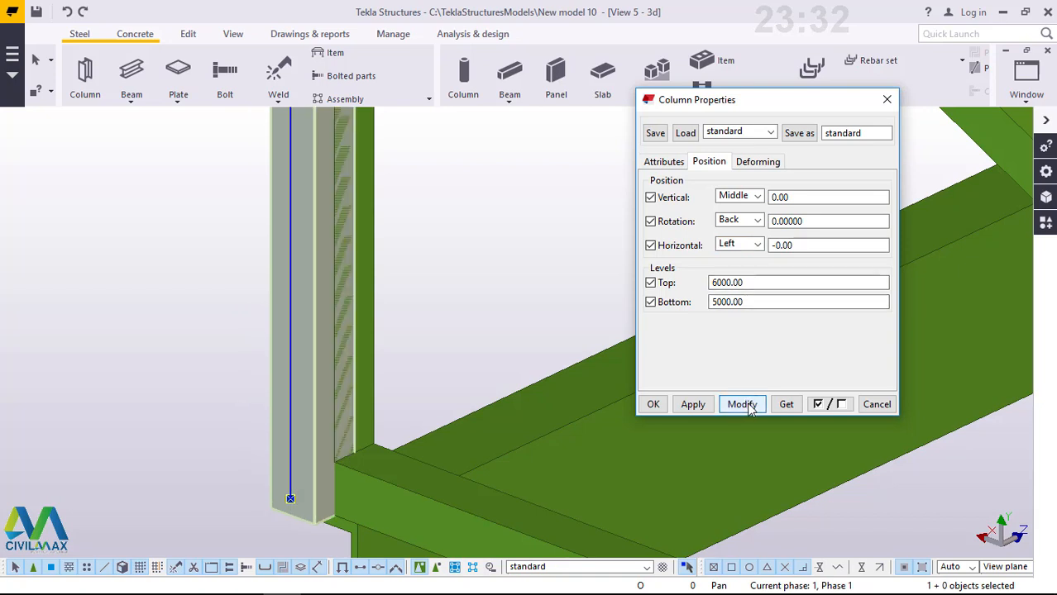
pyautogui.click(758, 244)
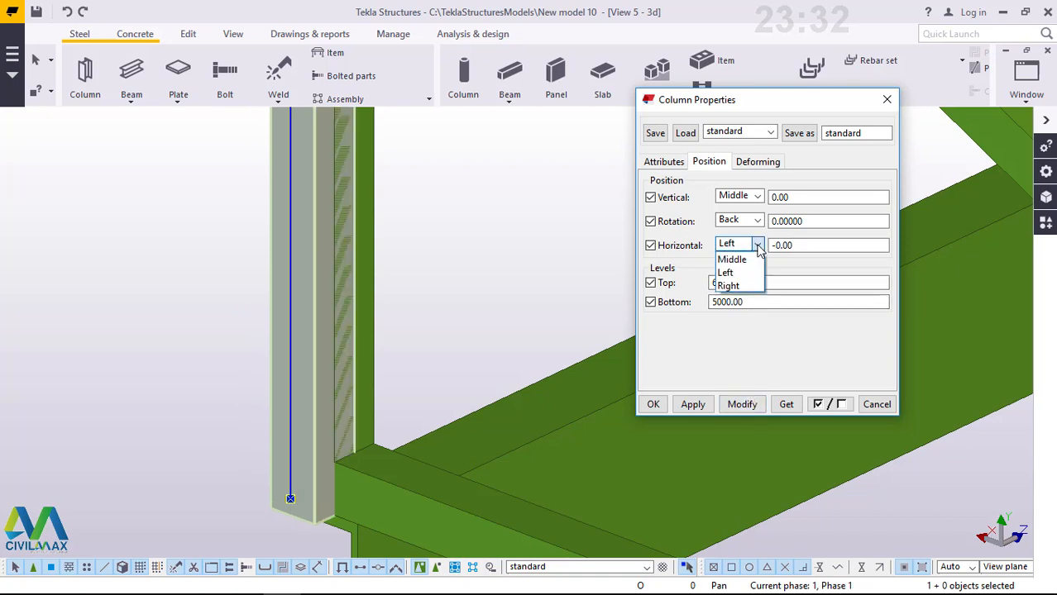
pyautogui.click(746, 290)
pyautogui.click(743, 404)
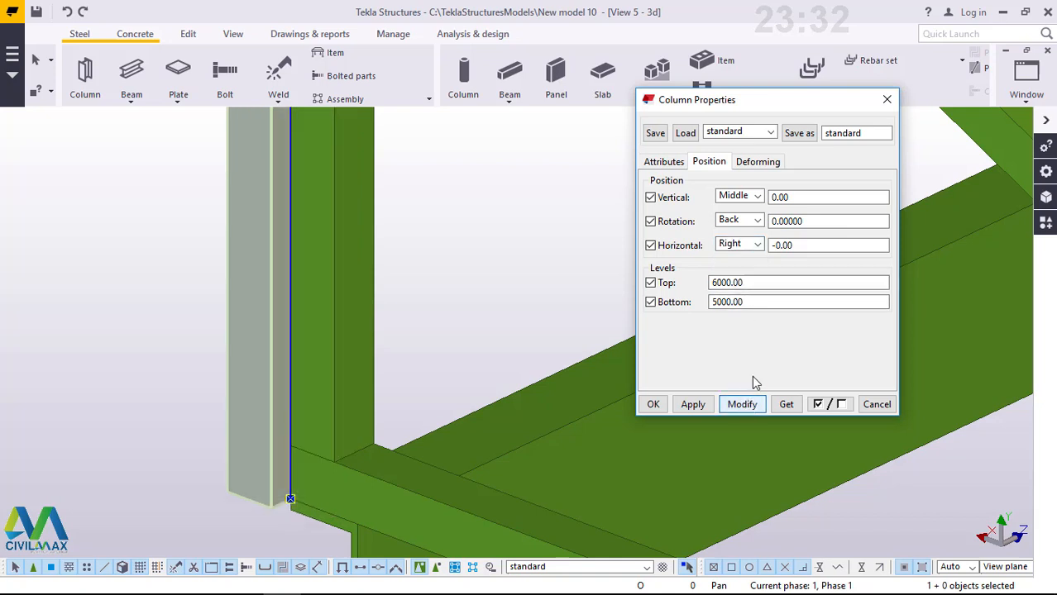
# Set the new member's vertical position to Down and its horizontal position to Left, and close its properties
pyautogui.click(751, 198)
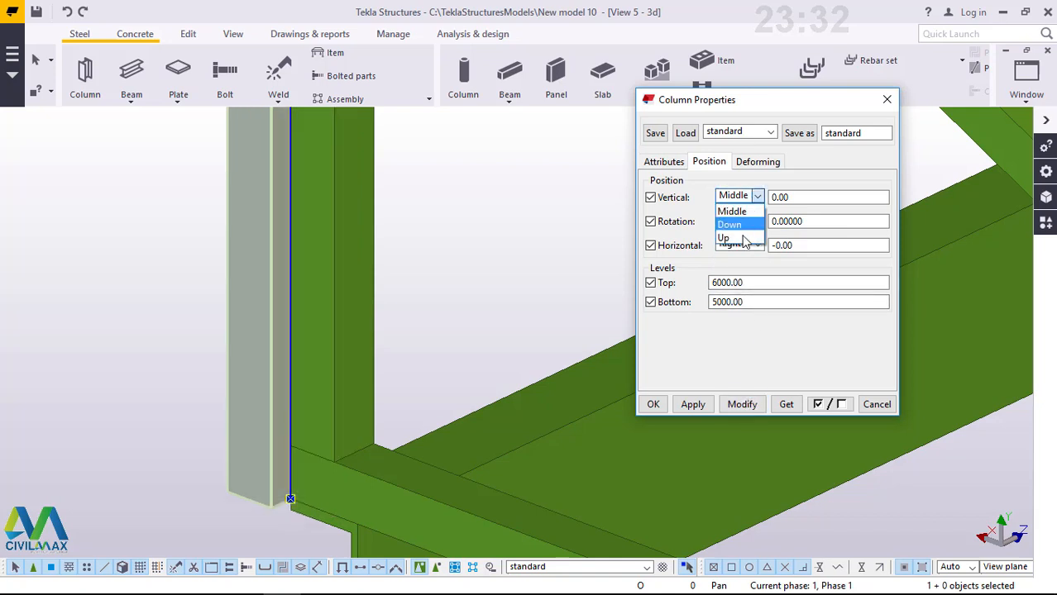
pyautogui.click(744, 221)
pyautogui.click(744, 405)
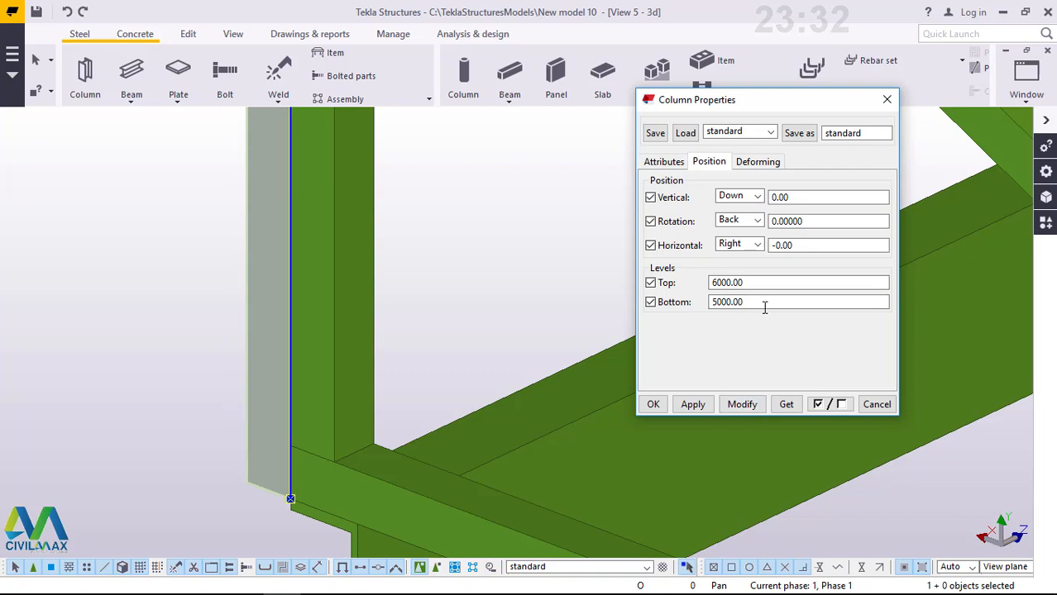
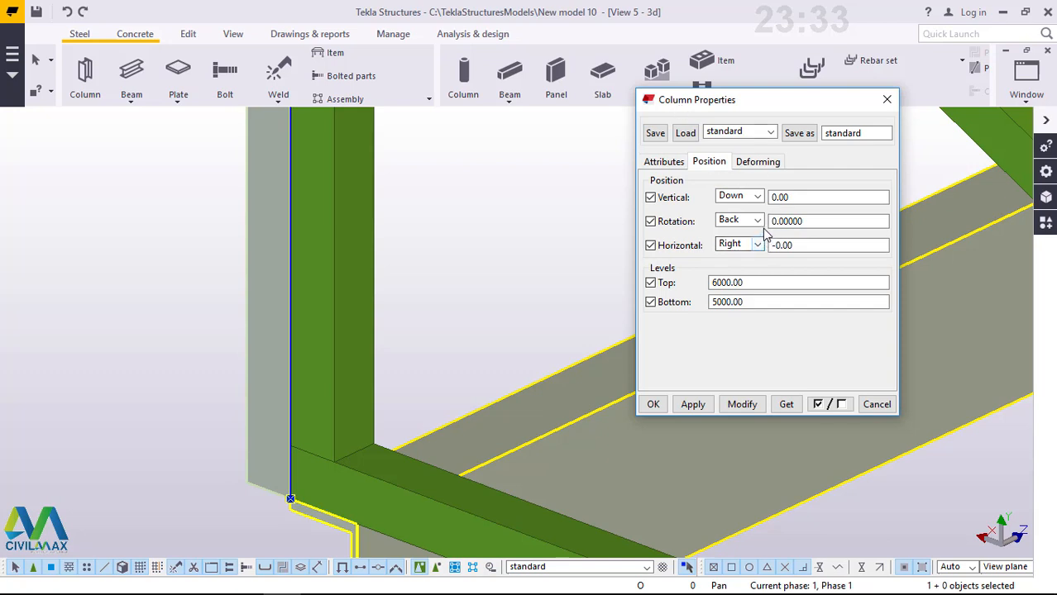
pyautogui.click(756, 245)
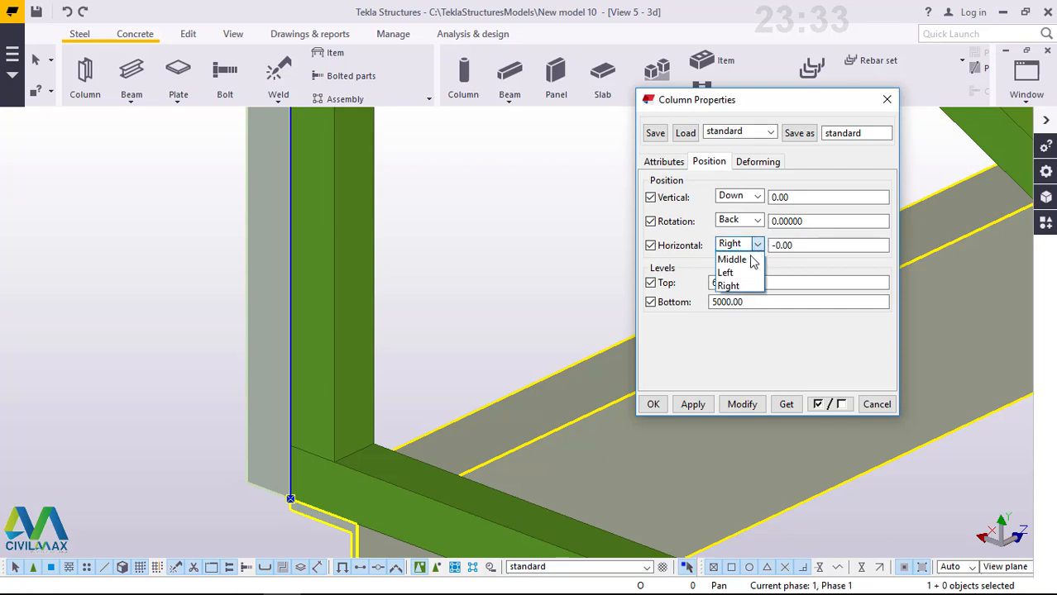
pyautogui.click(747, 273)
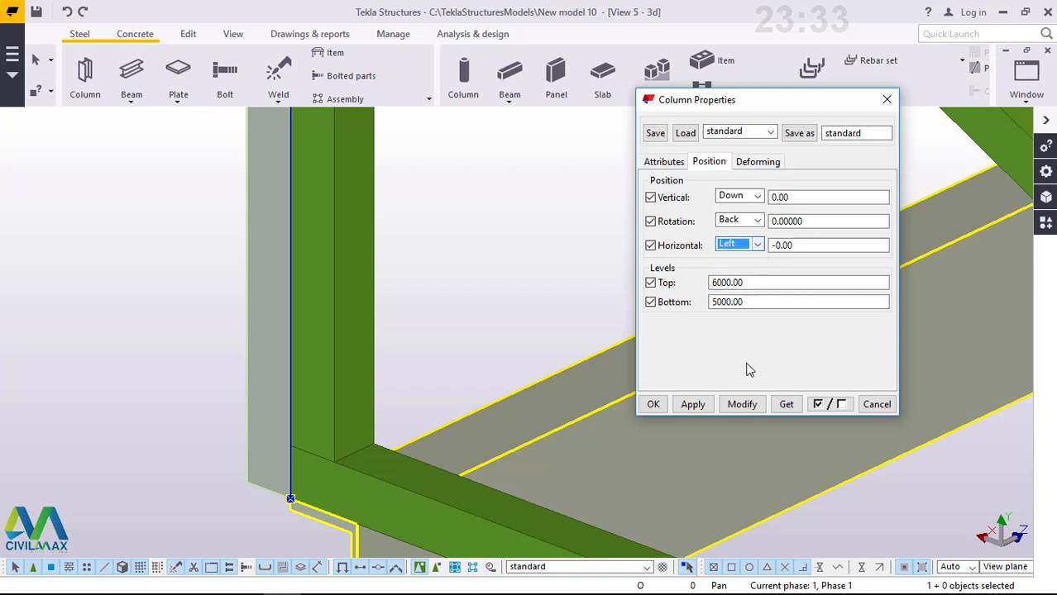
pyautogui.click(742, 406)
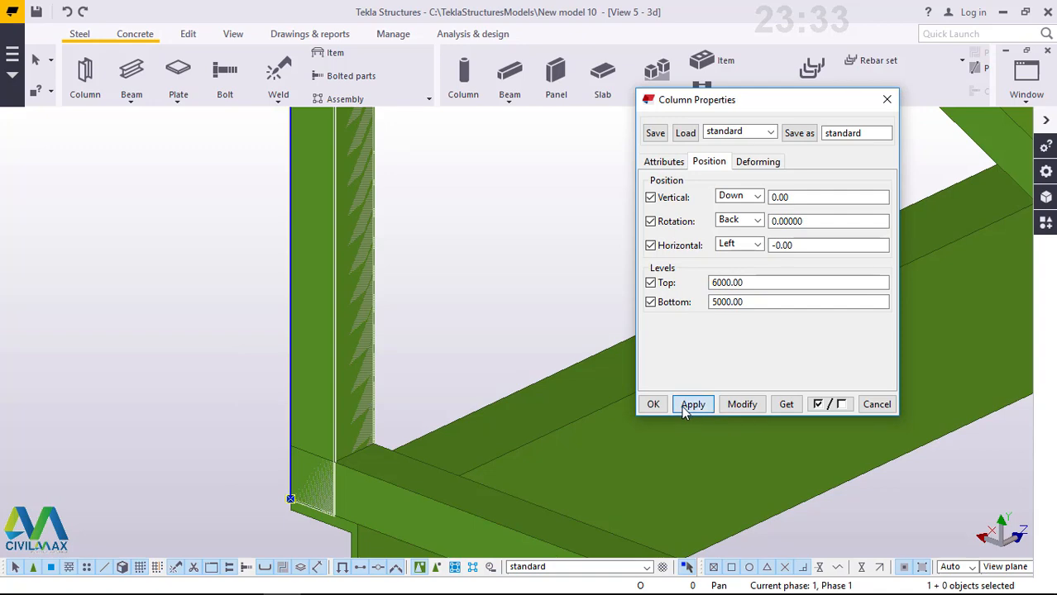
pyautogui.click(653, 405)
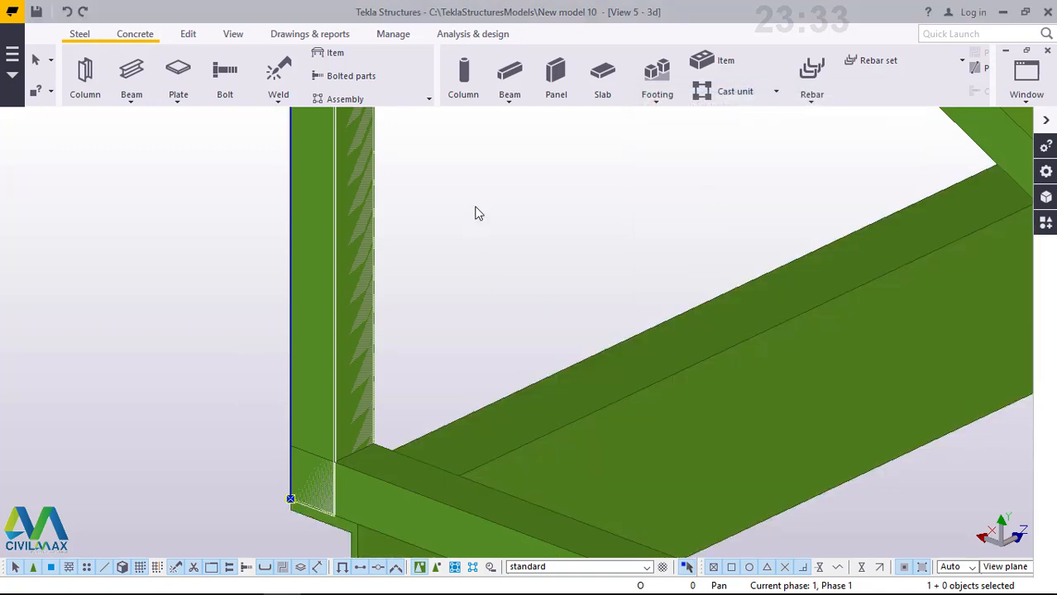
# Start a linear copy of the new vertical member, setting dX to 2000 and the number of copies to 5
pyautogui.rightClick(482, 185)
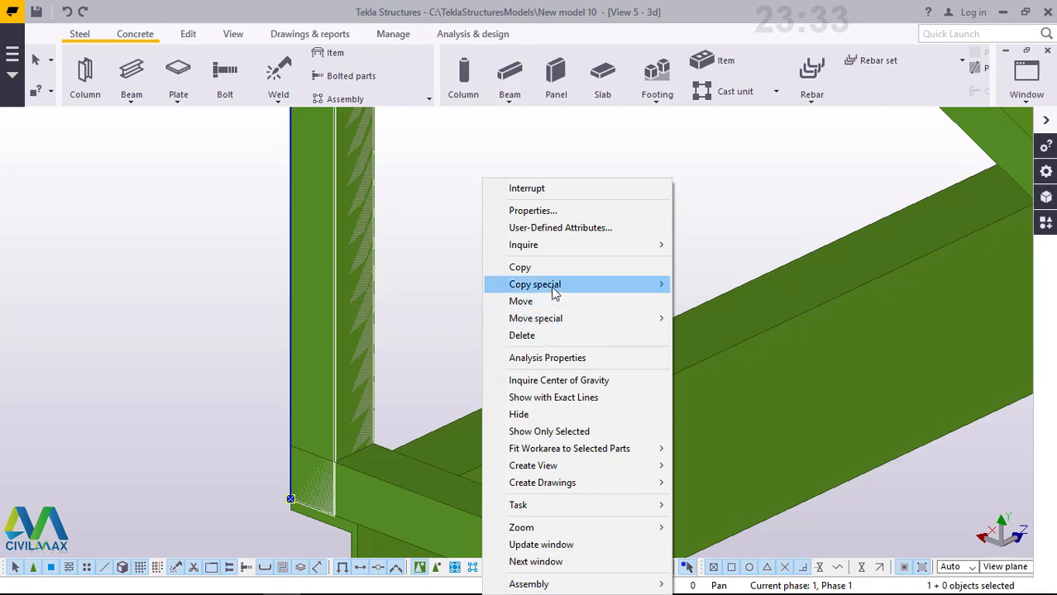
pyautogui.moveTo(552, 291)
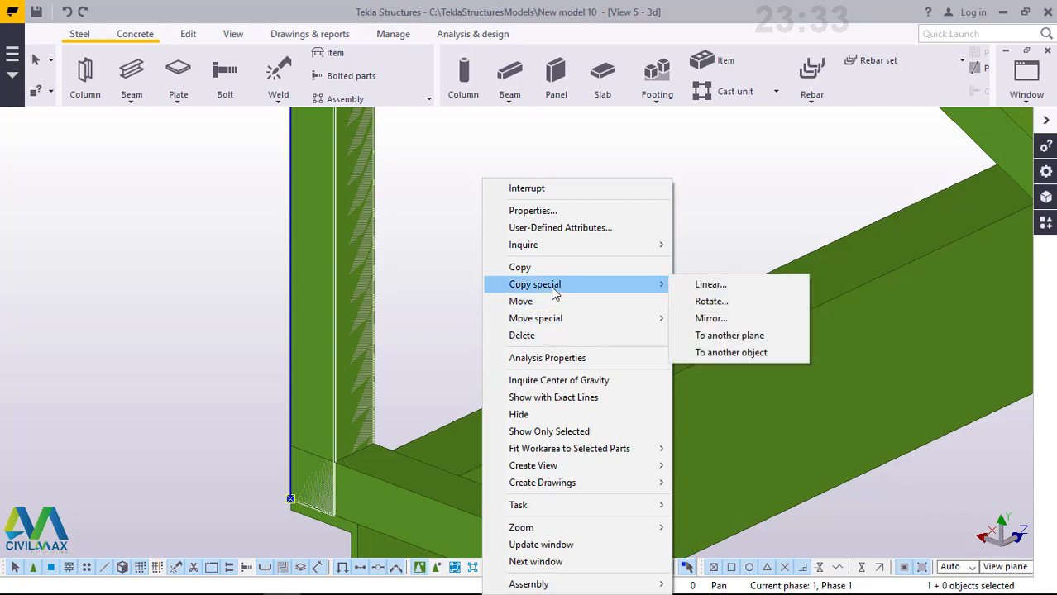
pyautogui.click(708, 284)
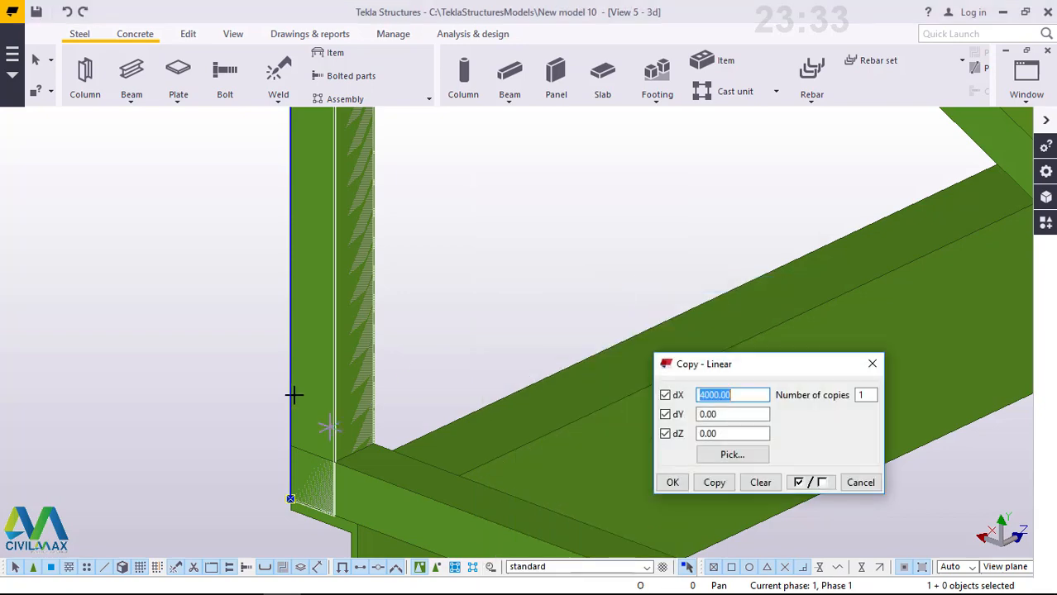
pyautogui.scroll(-2, 294, 394)
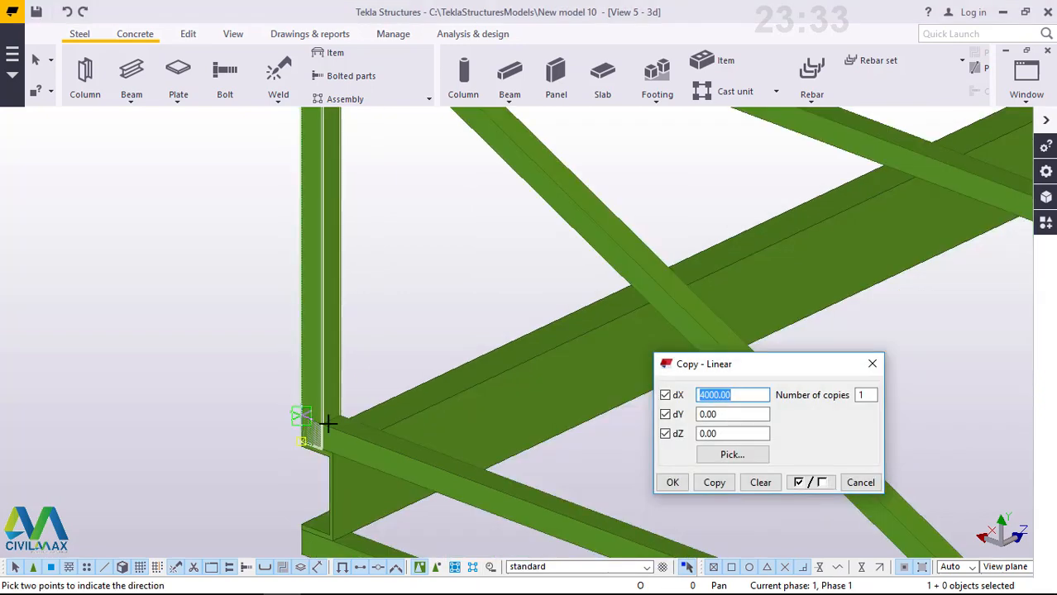
pyautogui.scroll(-2, 329, 436)
pyautogui.scroll(-3, 324, 442)
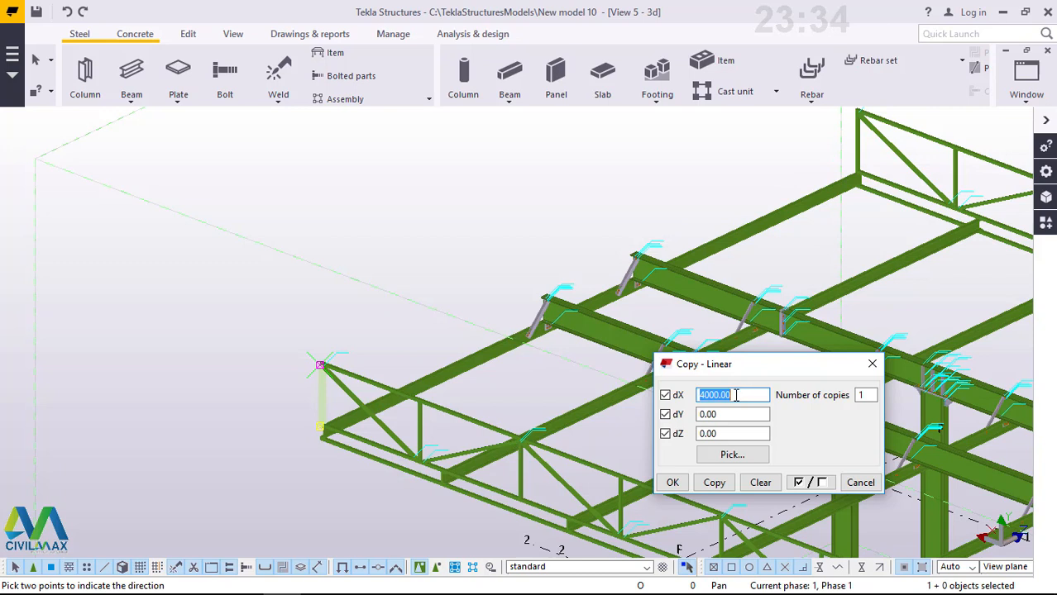
pyautogui.write('2000')
pyautogui.doubleClick(859, 396)
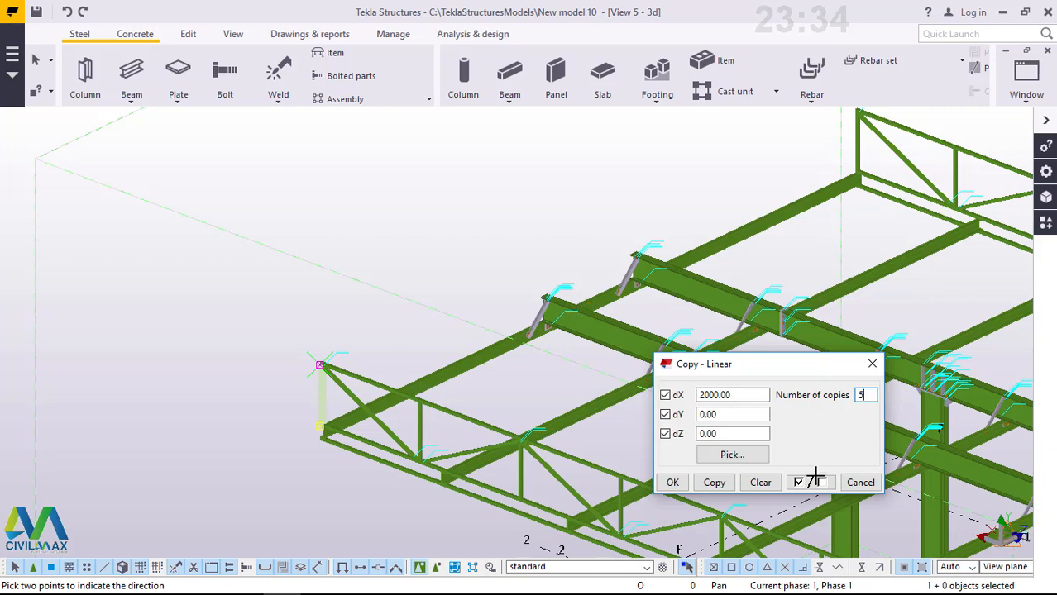
pyautogui.scroll(-5, 341, 327)
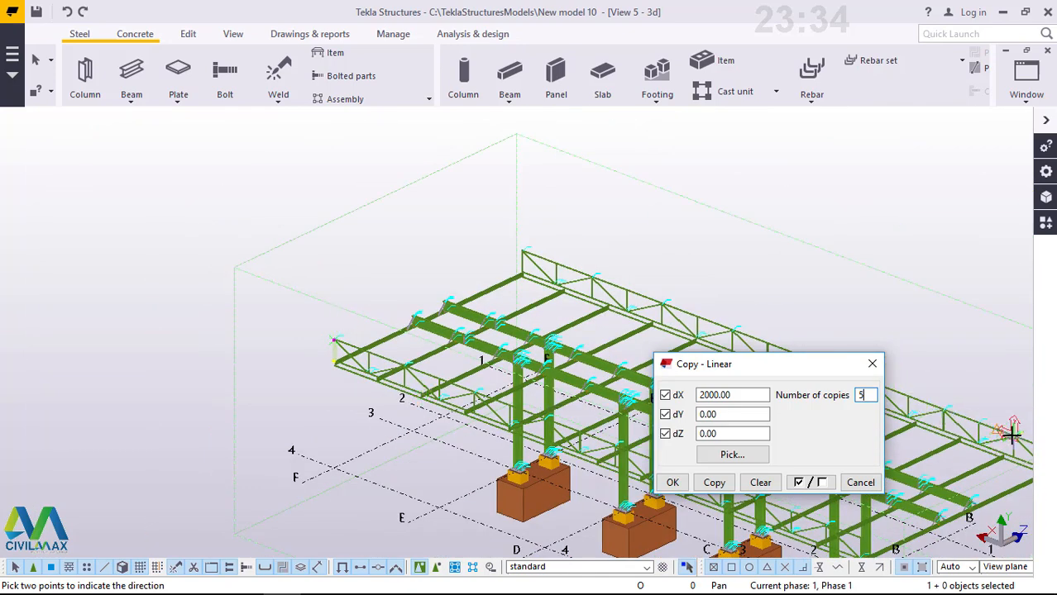
pyautogui.scroll(2, 1013, 434)
pyautogui.scroll(1, 1030, 335)
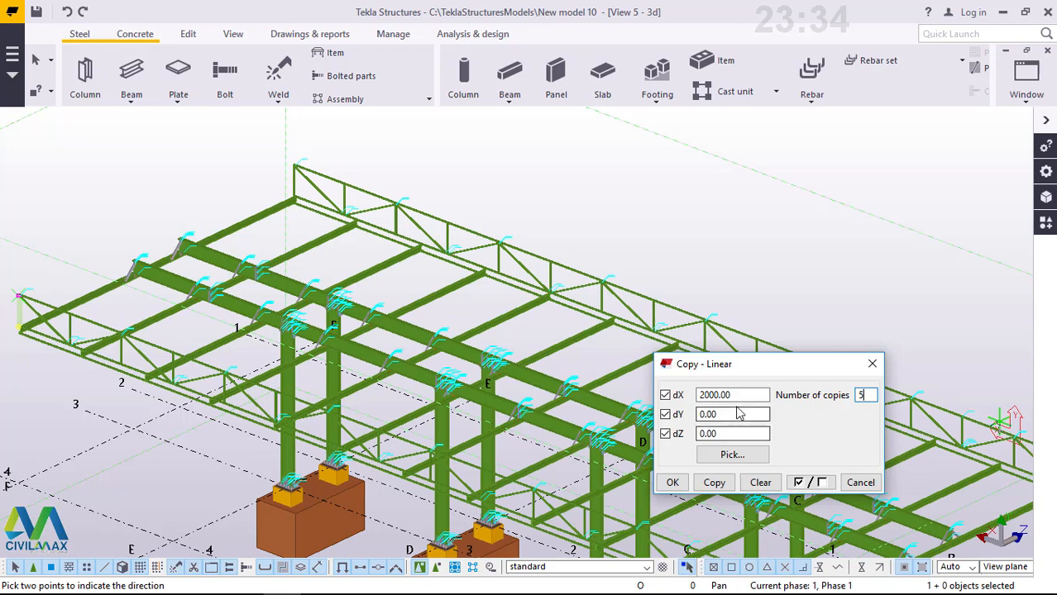
# Set dX to 0 and dZ to 2000, create the copies along the end beam, and end the copy command
pyautogui.moveTo(740, 398); pyautogui.dragTo(685, 399)
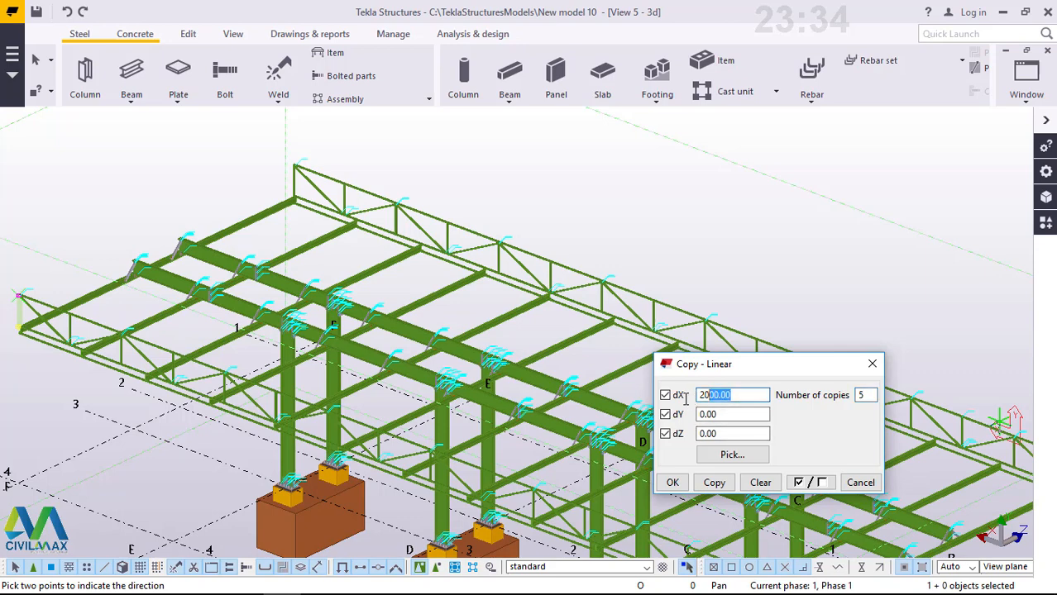
pyautogui.write('0')
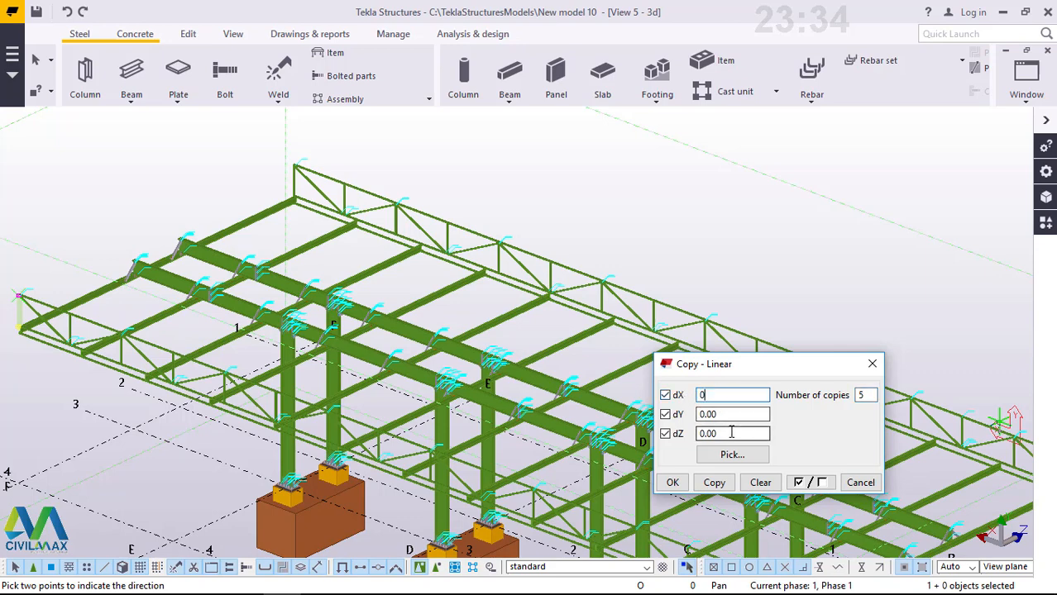
pyautogui.doubleClick(693, 433)
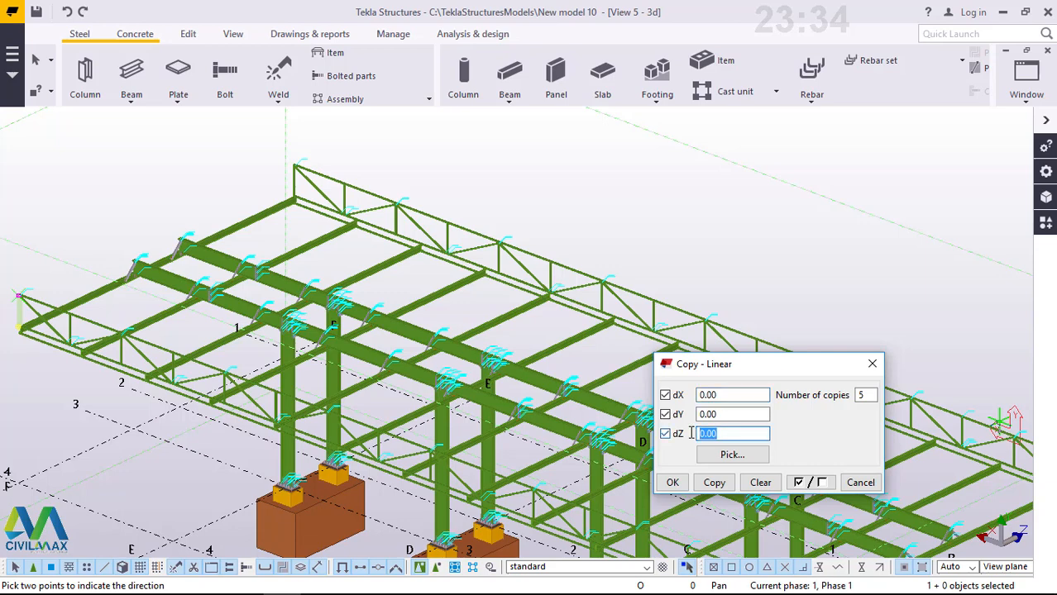
pyautogui.write('2000')
pyautogui.click(716, 483)
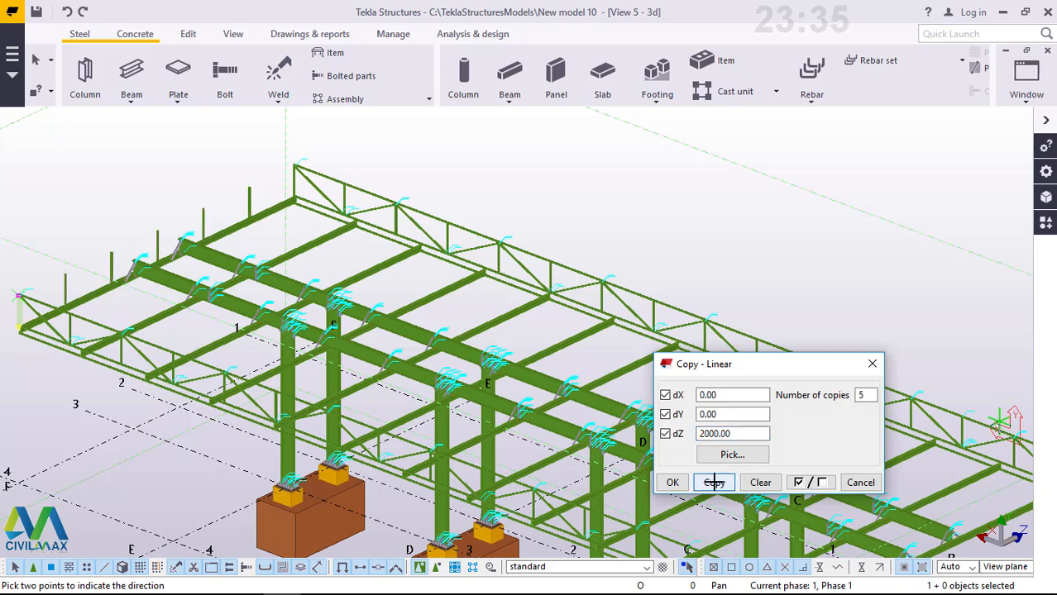
pyautogui.click(672, 482)
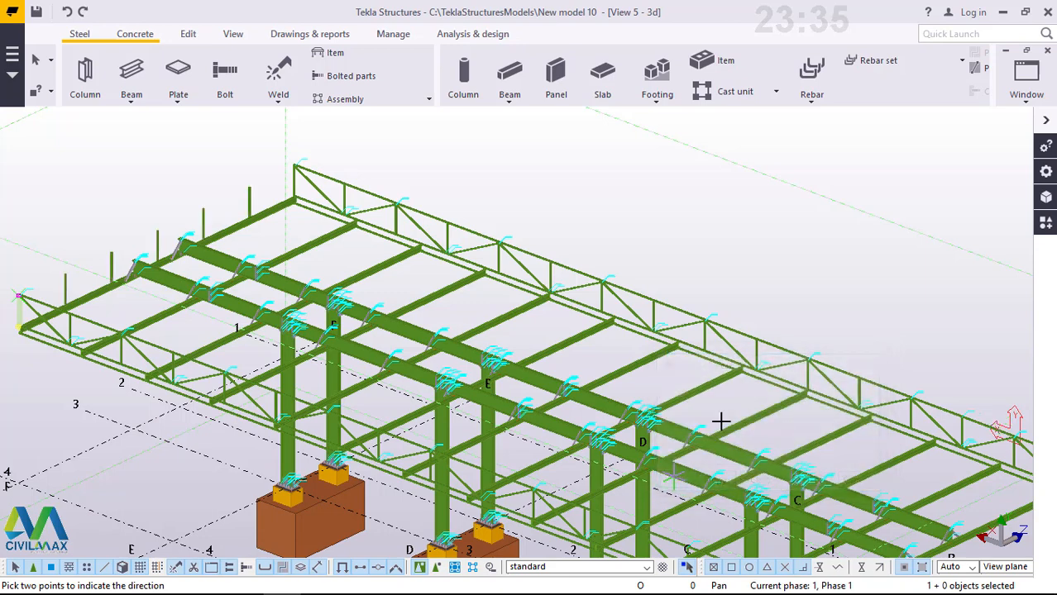
pyautogui.rightClick(771, 236)
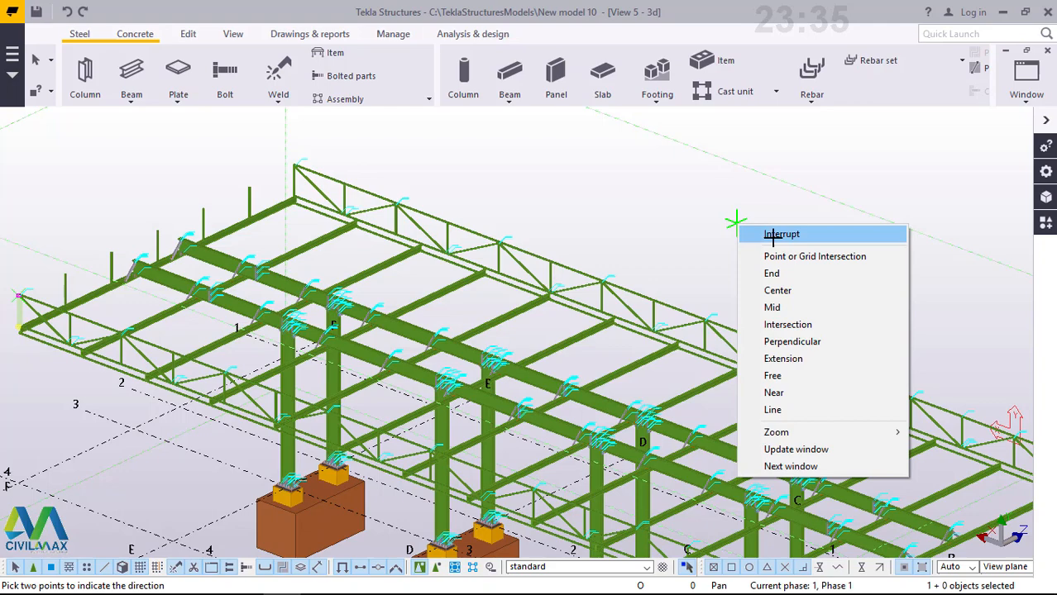
pyautogui.click(773, 237)
# Inspect the copied vertical members along the end beam between the two edge trusses
pyautogui.scroll(-5, 791, 363)
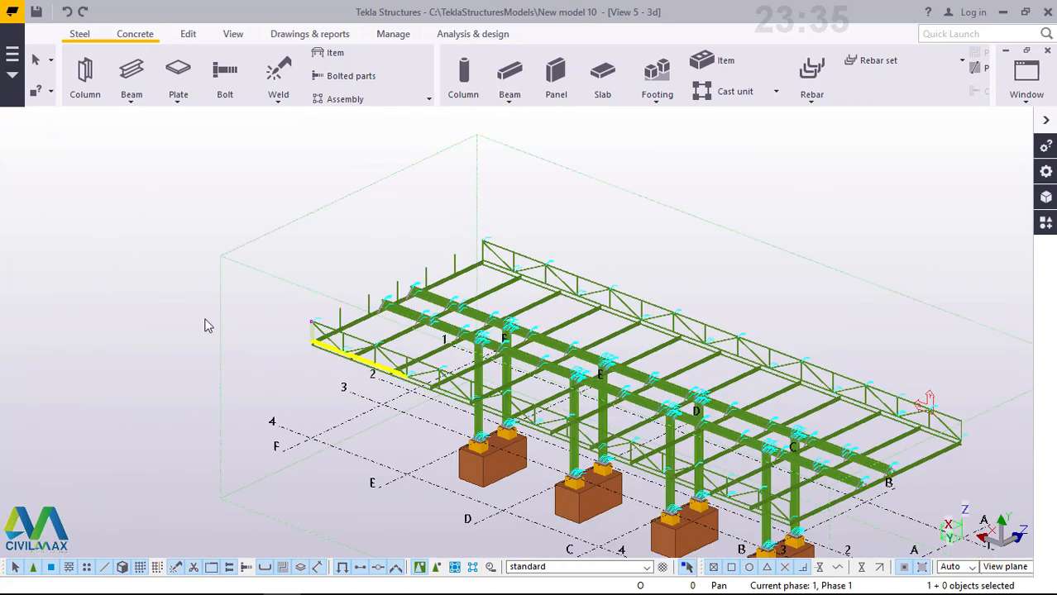
pyautogui.scroll(5, 366, 302)
pyautogui.scroll(3, 677, 171)
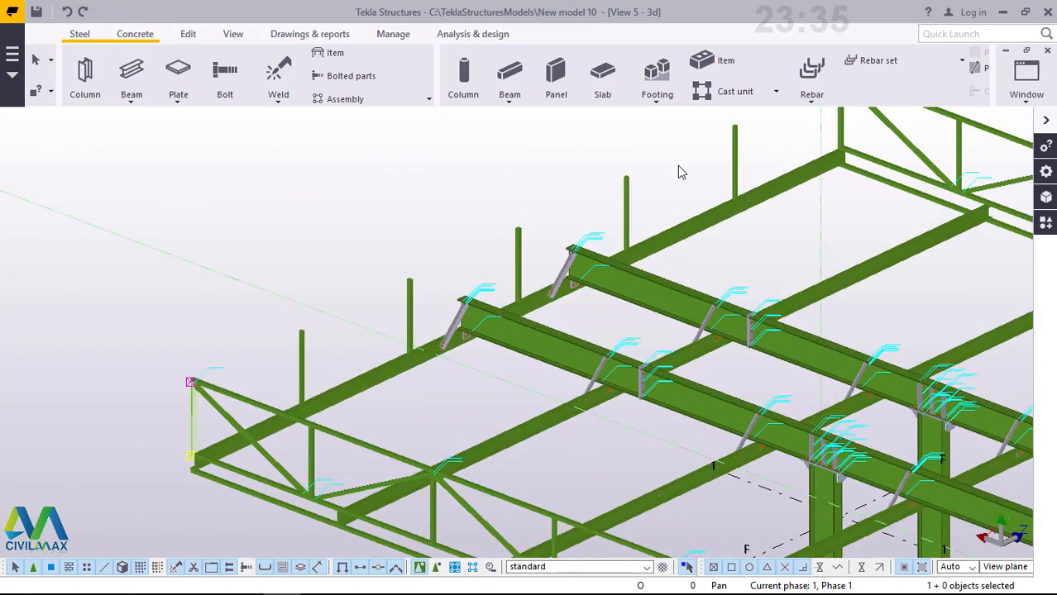
pyautogui.scroll(-6, 632, 225)
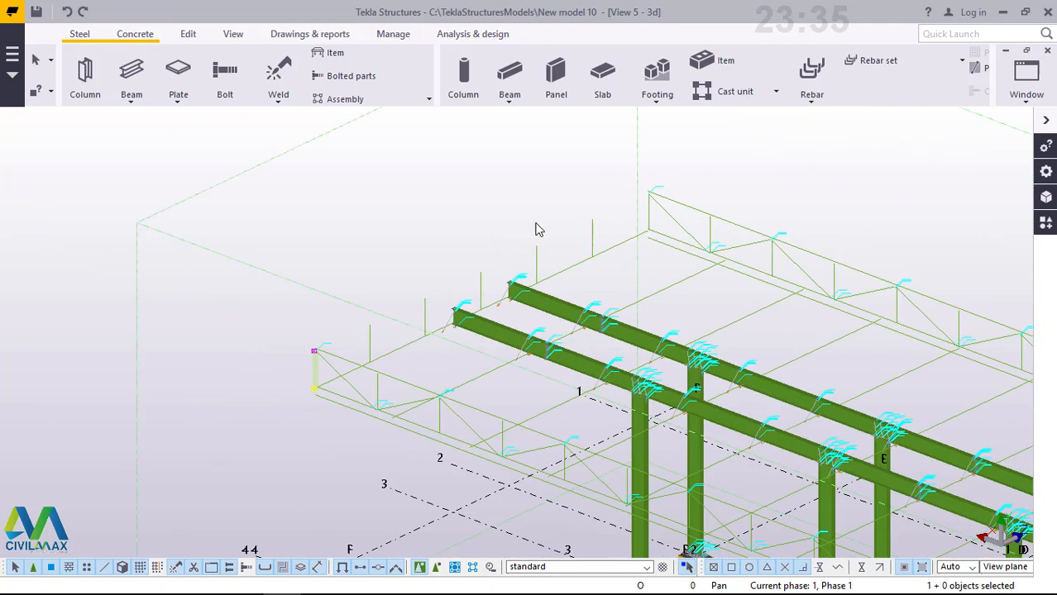
pyautogui.scroll(-3, 540, 230)
pyautogui.scroll(4, 590, 205)
pyautogui.scroll(5, 623, 213)
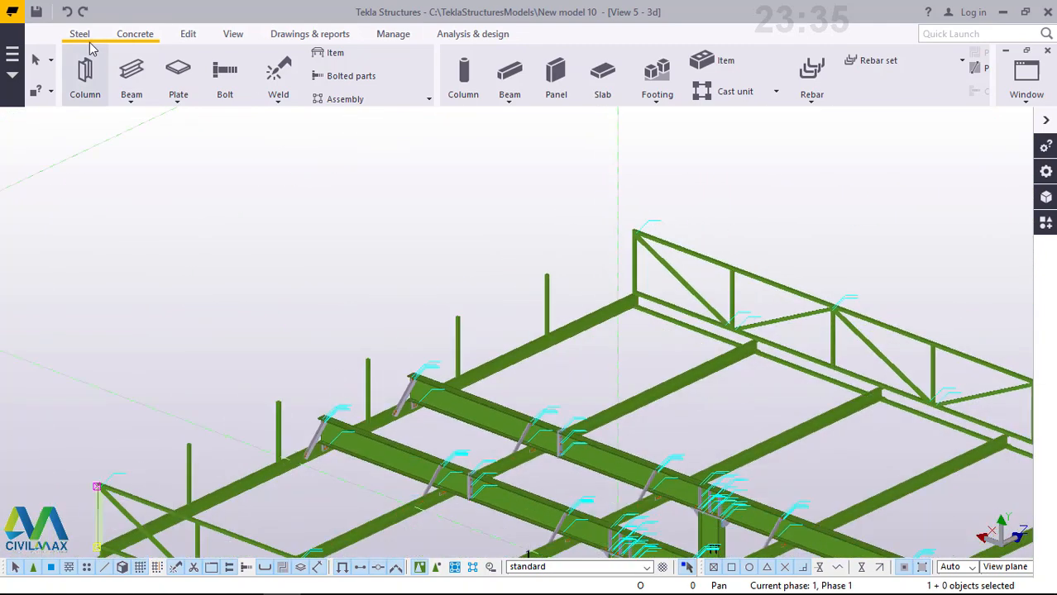
pyautogui.click(131, 95)
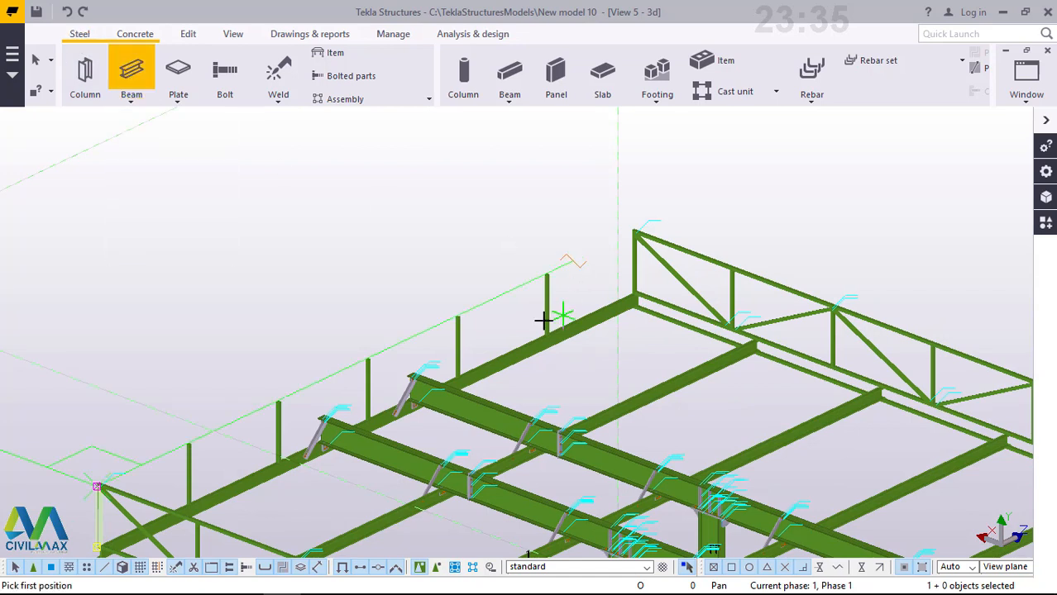
pyautogui.scroll(-2, 152, 483)
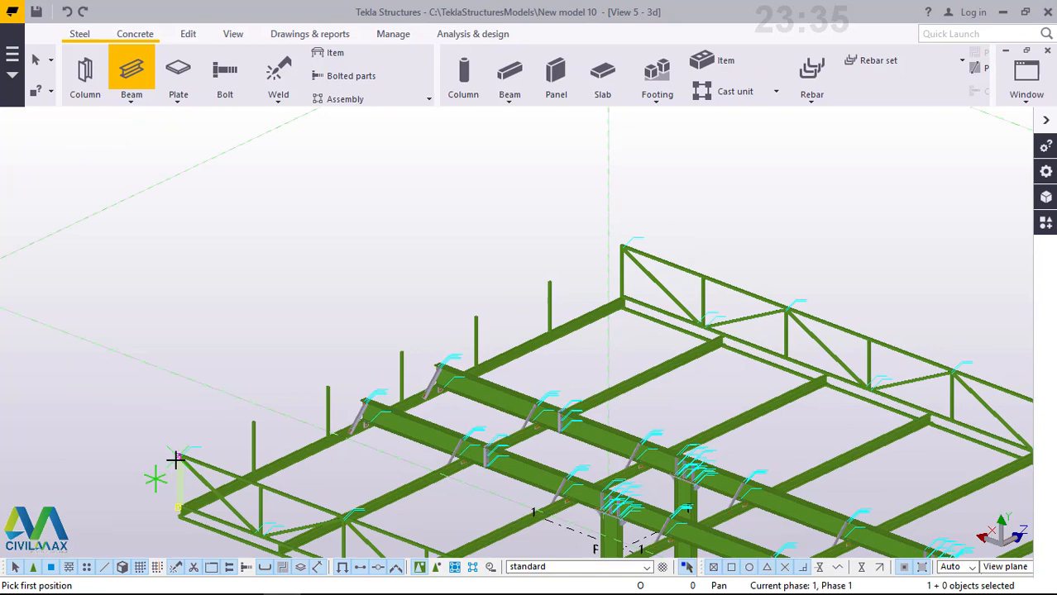
pyautogui.scroll(3, 177, 455)
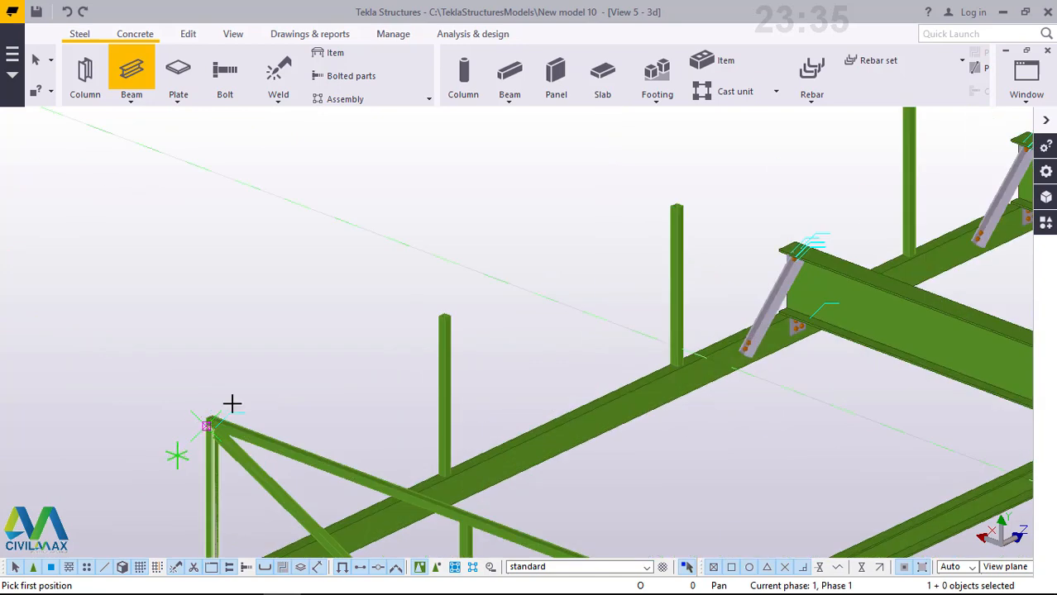
pyautogui.scroll(2, 231, 404)
pyautogui.scroll(2, 243, 385)
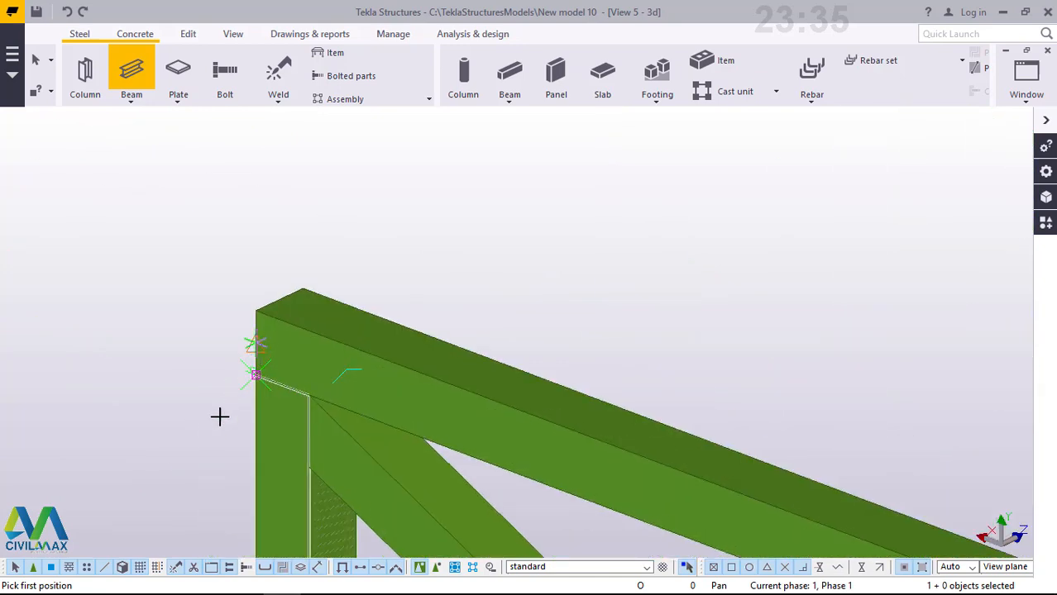
pyautogui.scroll(-1, 304, 340)
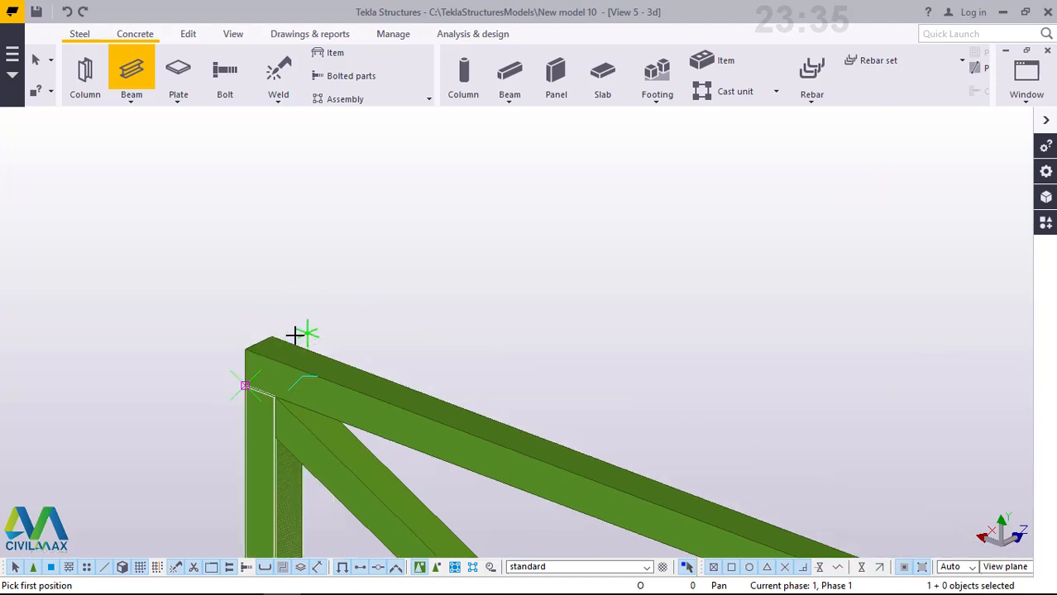
pyautogui.scroll(1, 295, 335)
# Delete the source vertical member beside the truss end post at the corner of the structure
pyautogui.click(233, 38)
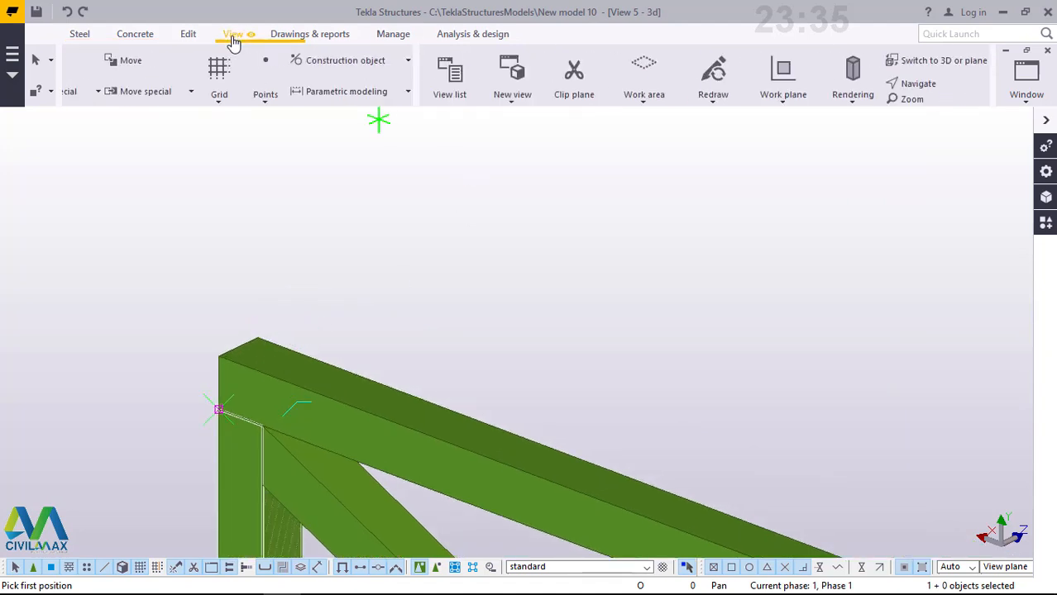
pyautogui.click(559, 84)
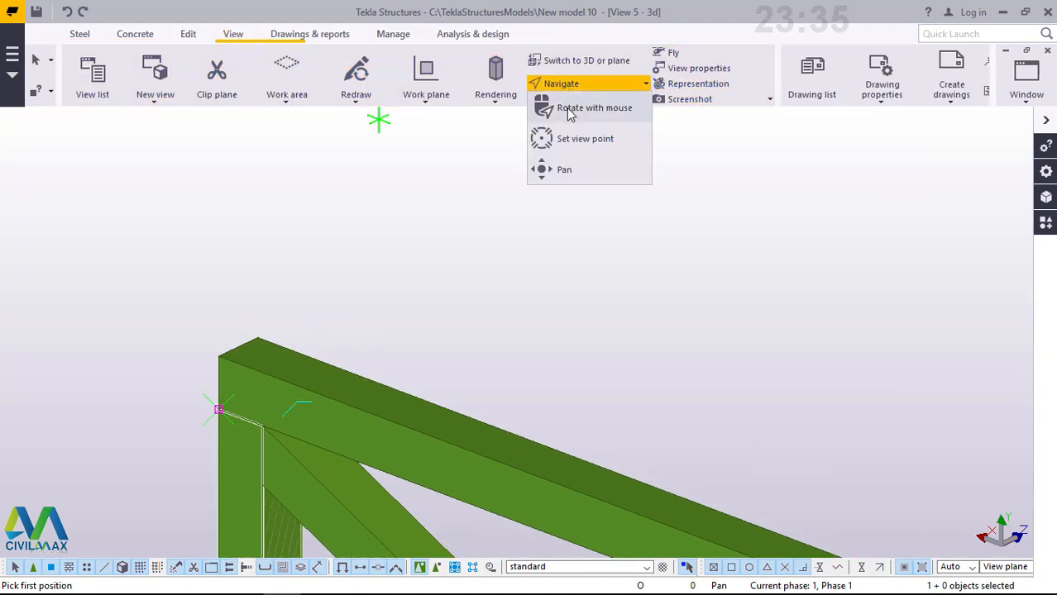
pyautogui.click(568, 109)
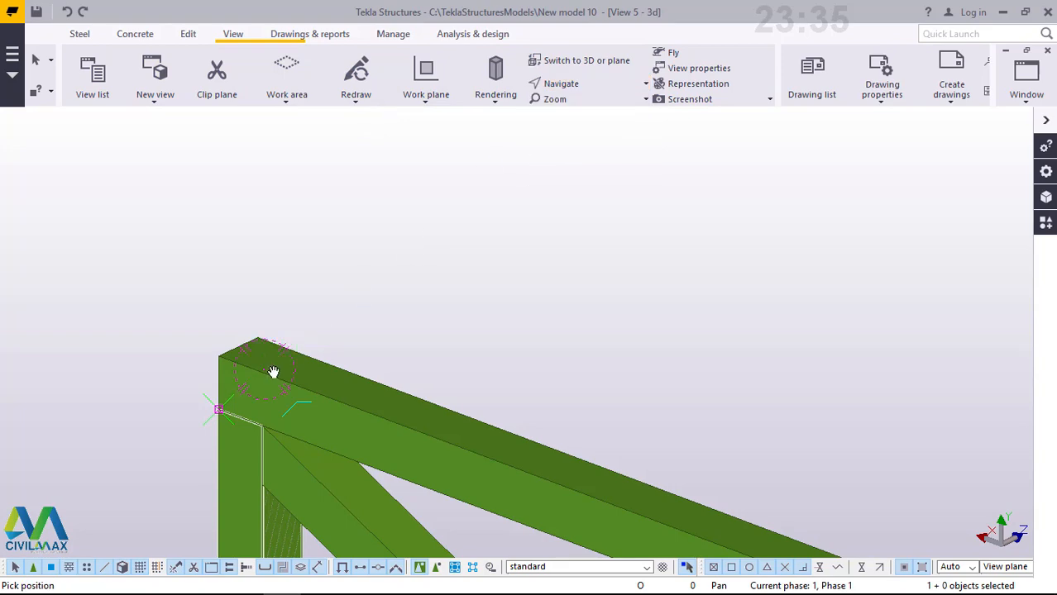
pyautogui.moveTo(274, 372); pyautogui.dragTo(698, 398)
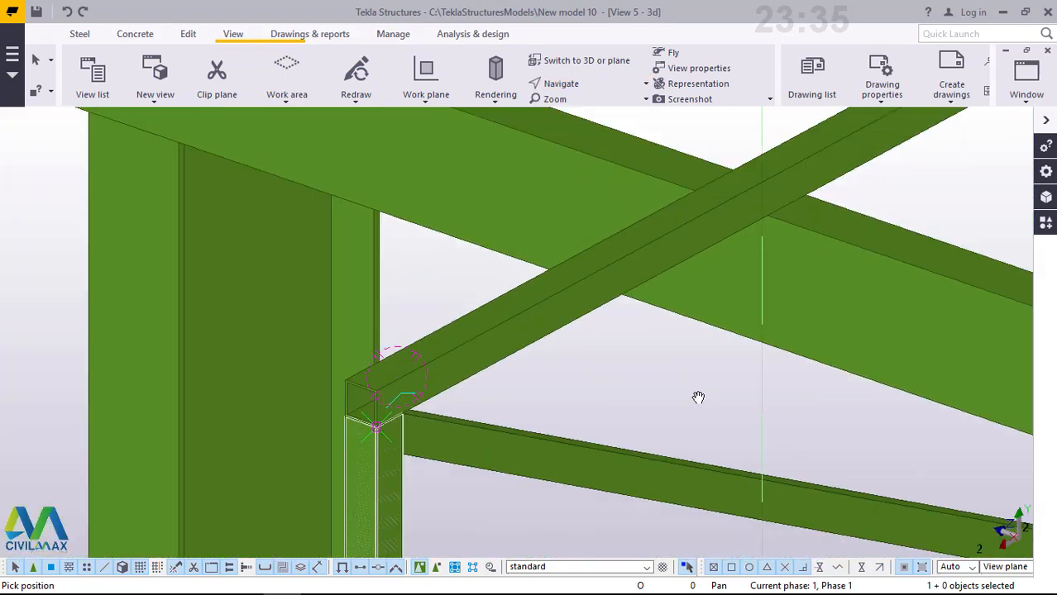
pyautogui.scroll(-5, 698, 398)
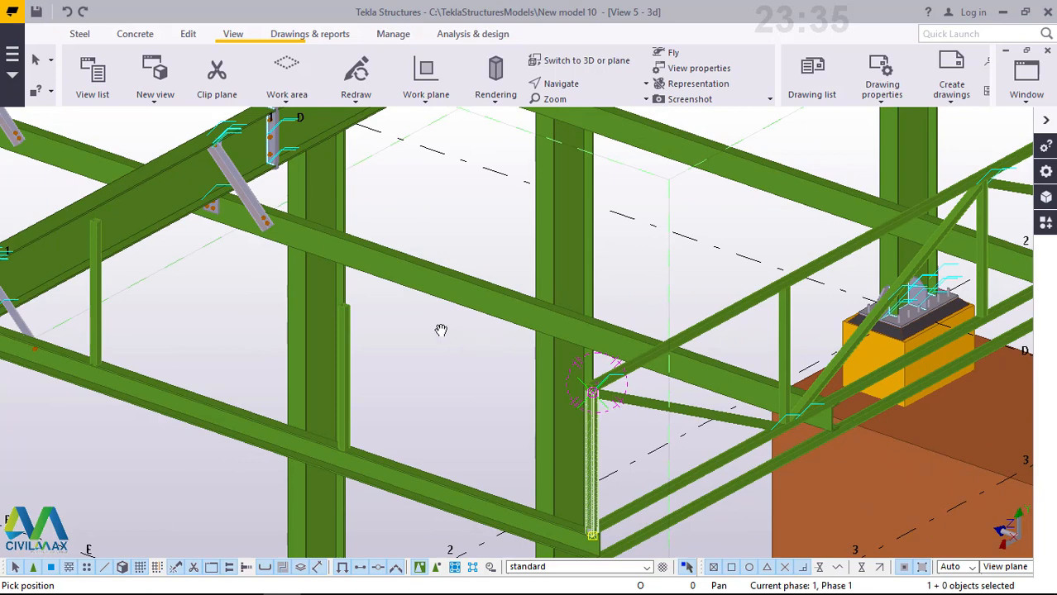
pyautogui.rightClick(441, 330)
pyautogui.click(496, 339)
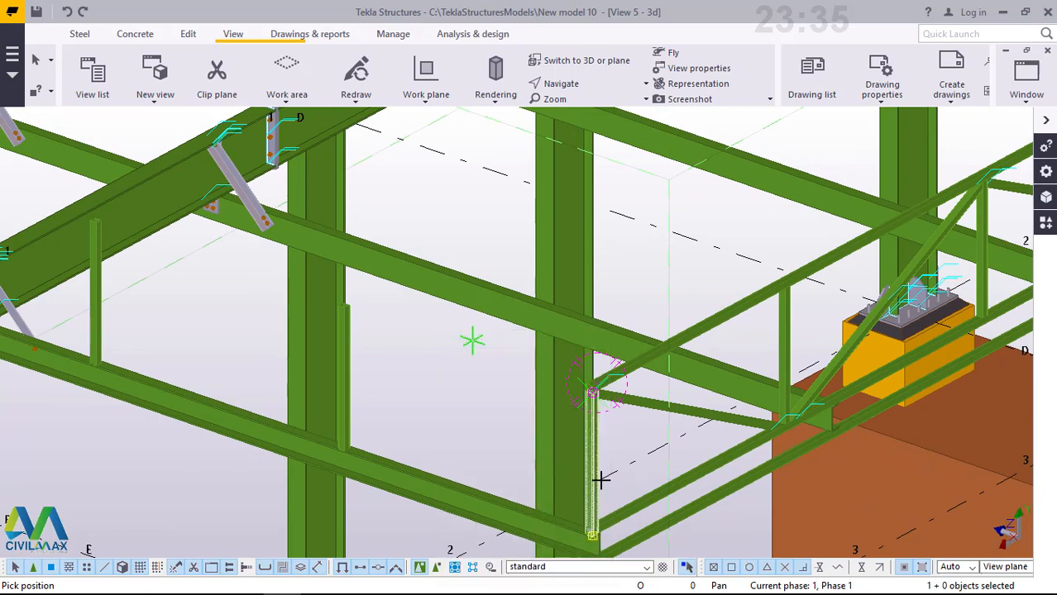
pyautogui.scroll(3, 601, 479)
pyautogui.rightClick(748, 420)
pyautogui.click(765, 178)
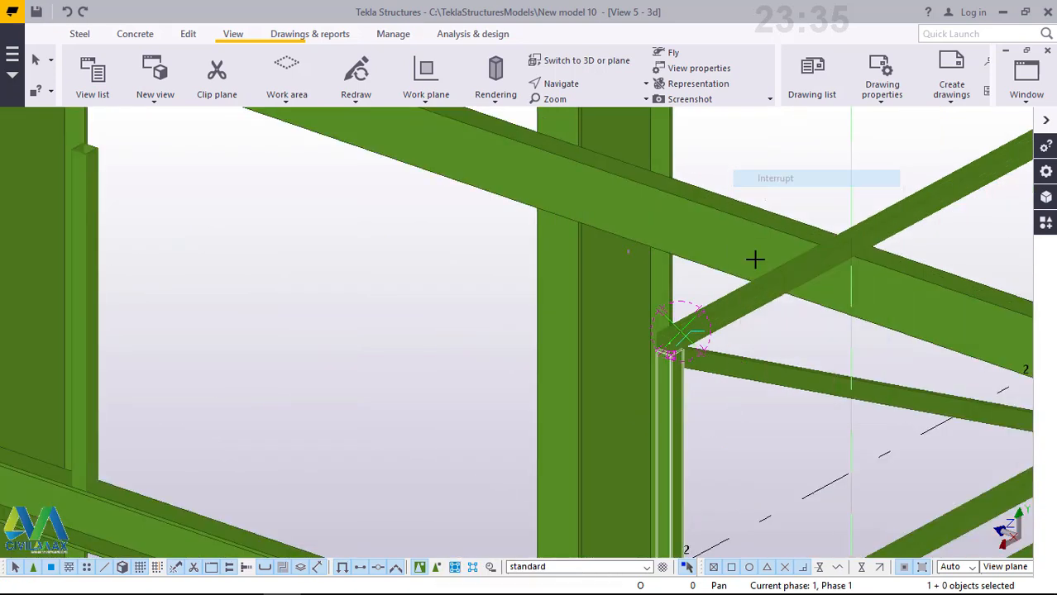
pyautogui.rightClick(672, 408)
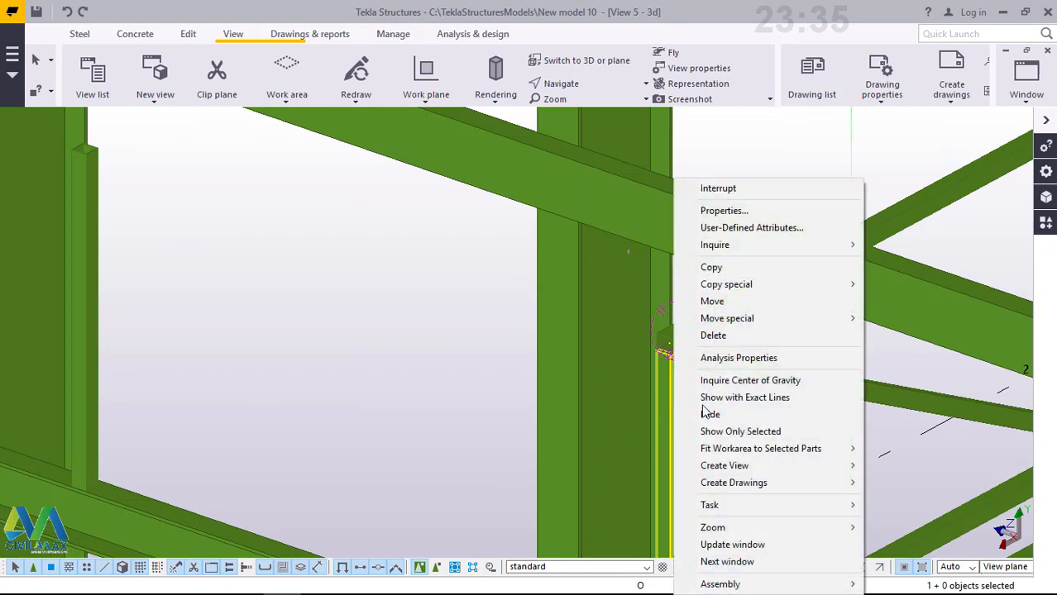
pyautogui.click(727, 335)
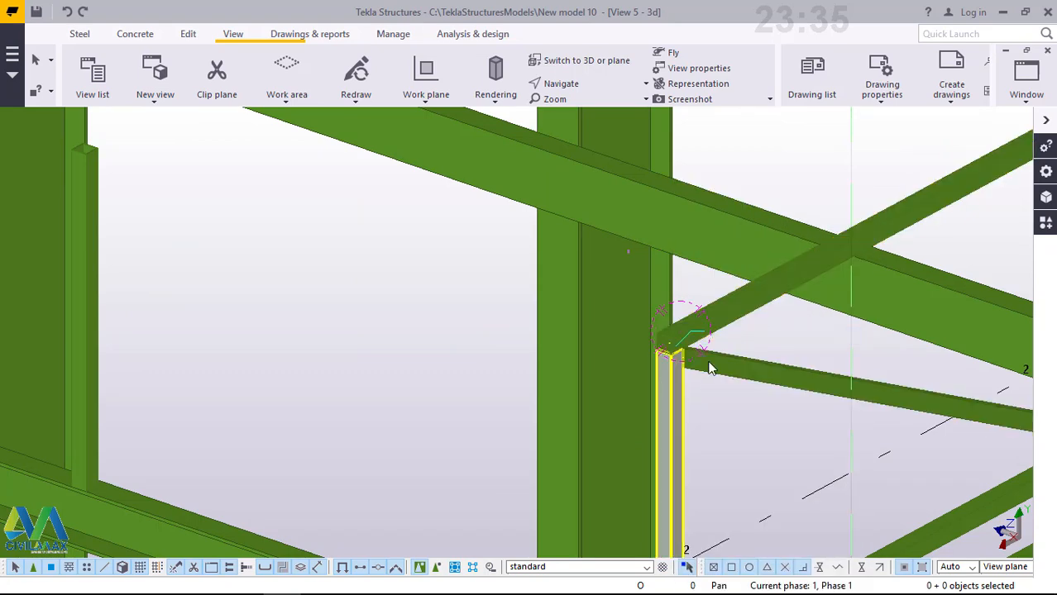
# Examine the copied vertical members along the end beam from one corner of the structure to the opposite one
pyautogui.scroll(-4, 709, 368)
pyautogui.scroll(-3, 712, 467)
pyautogui.scroll(4, 703, 489)
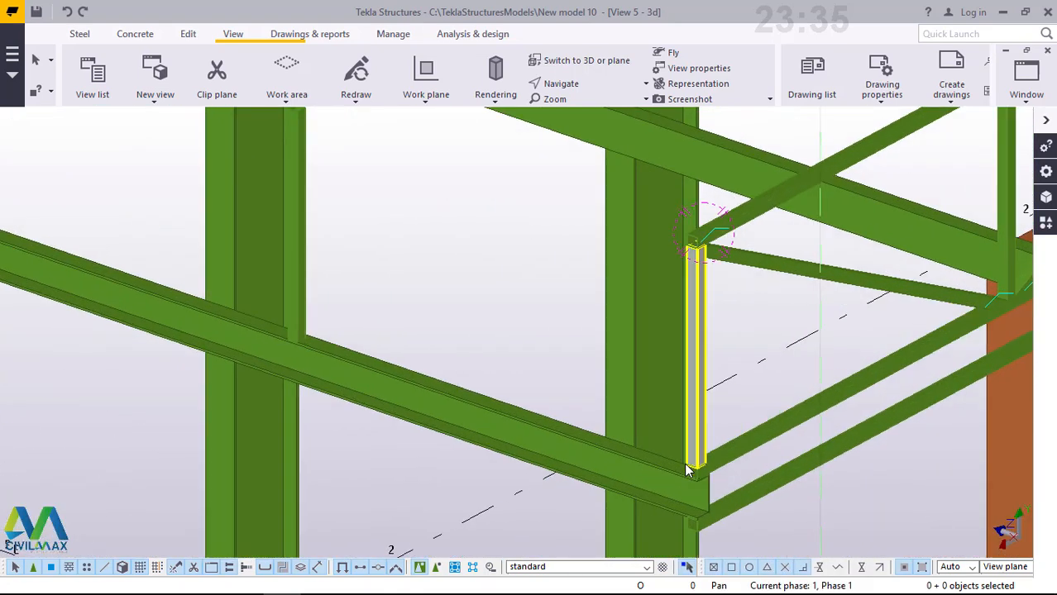
pyautogui.scroll(3, 712, 478)
pyautogui.scroll(-4, 717, 486)
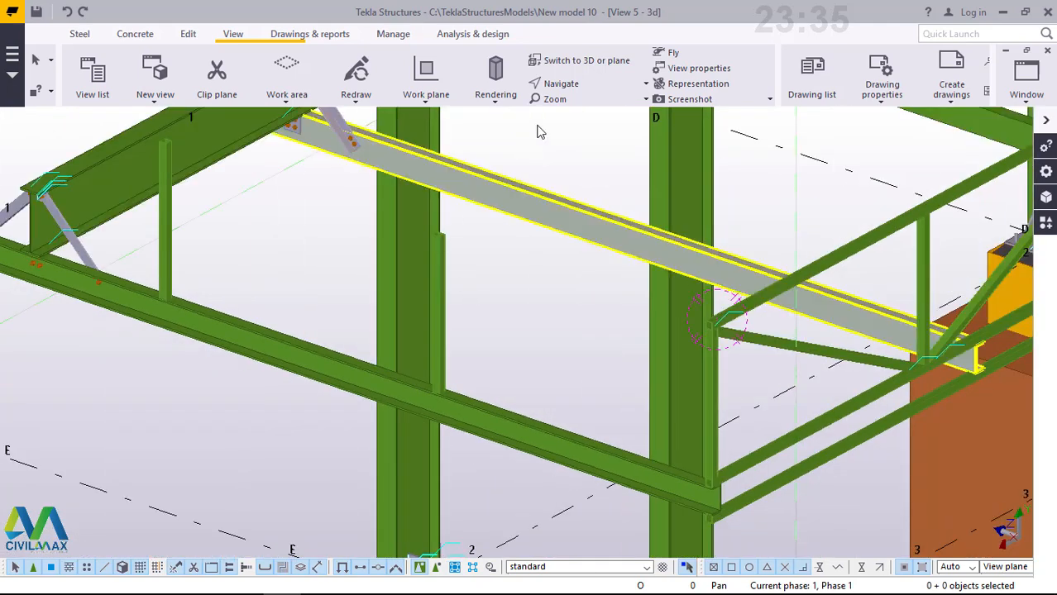
pyautogui.click(573, 86)
pyautogui.click(573, 109)
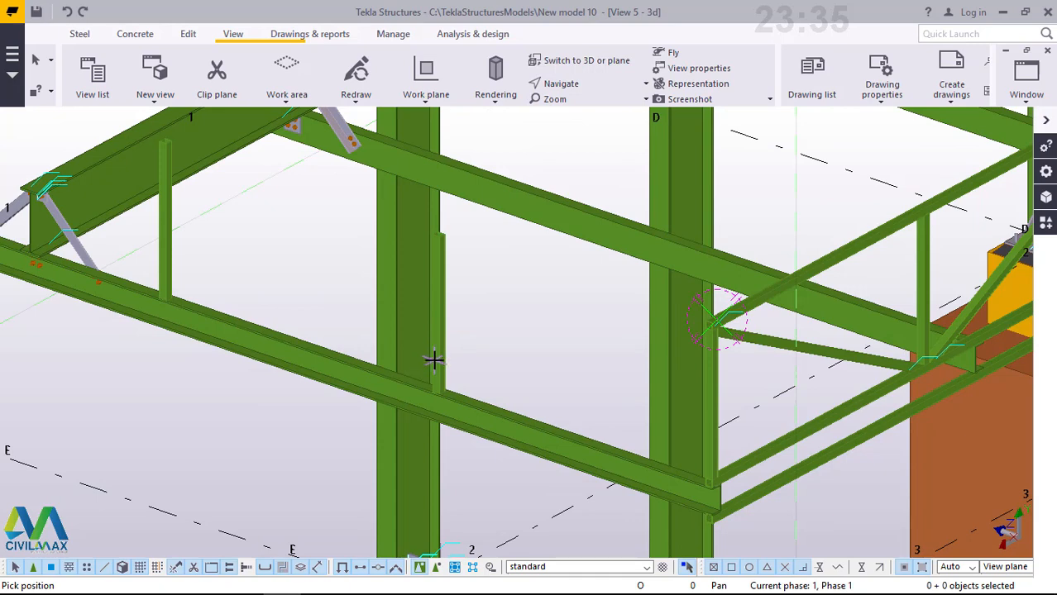
pyautogui.moveTo(440, 360)
pyautogui.mouseDown()
pyautogui.moveTo(412, 387)
pyautogui.moveTo(517, 400)
pyautogui.mouseUp()
pyautogui.scroll(-3, 214, 167)
pyautogui.scroll(5, 209, 180)
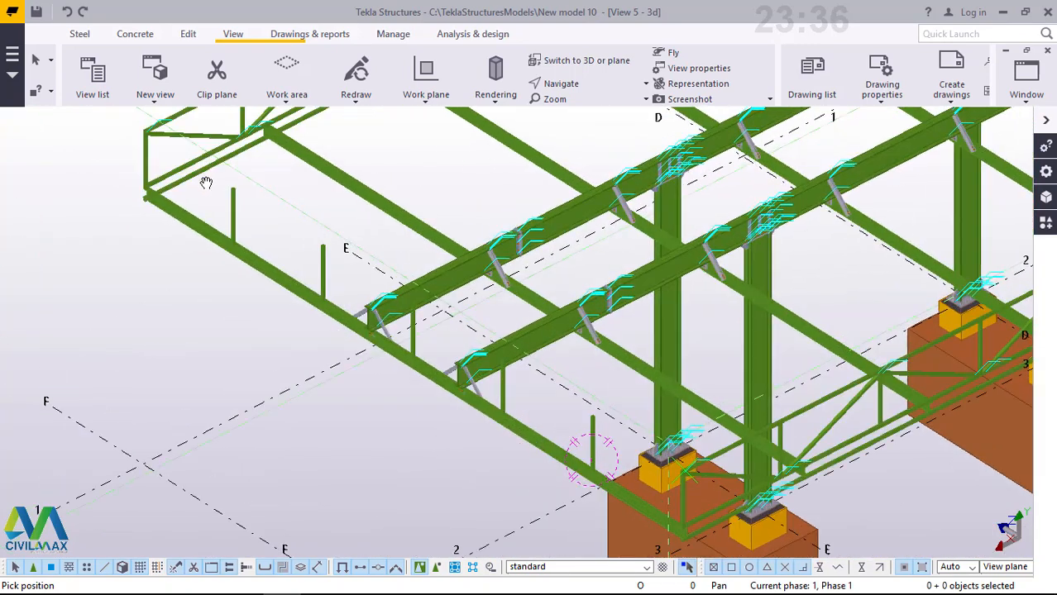
pyautogui.scroll(3, 323, 172)
pyautogui.rightClick(323, 176)
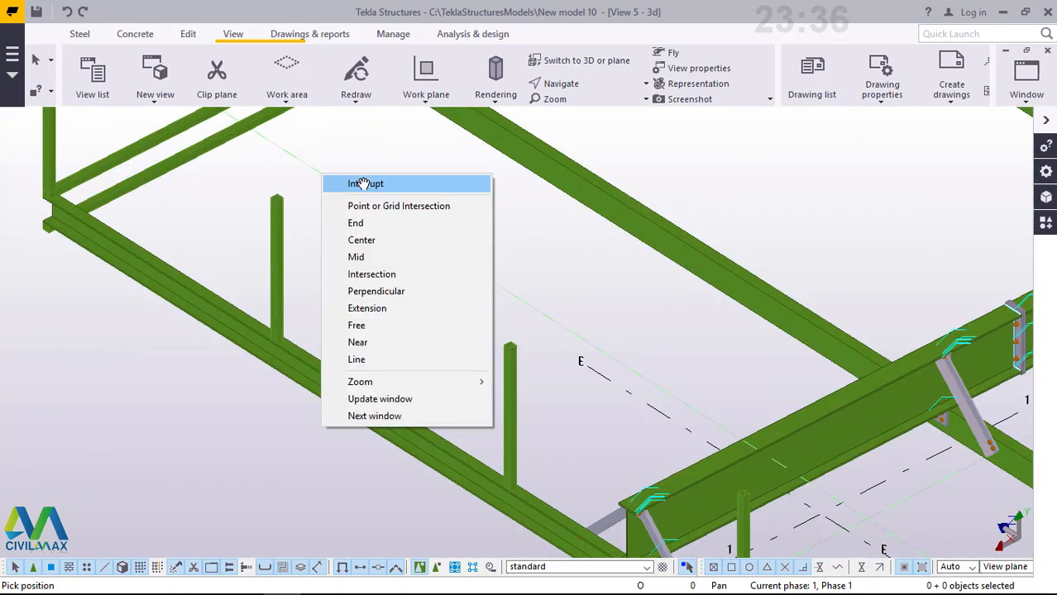
pyautogui.click(355, 184)
pyautogui.scroll(-4, 372, 322)
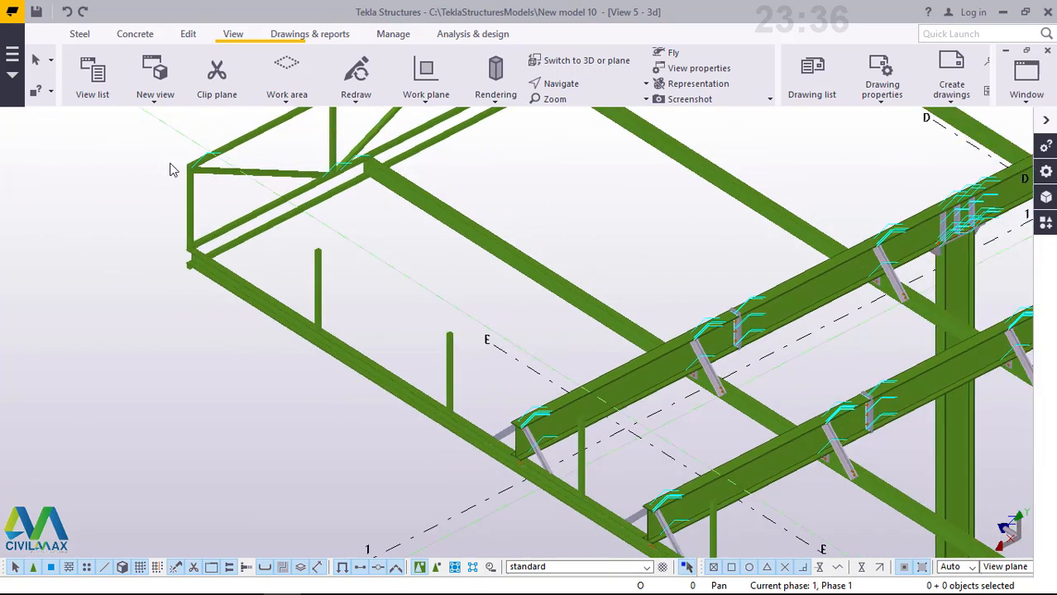
# Examine the upper corner where the end post meets the open end of the edge truss's top chord
pyautogui.scroll(5, 172, 169)
pyautogui.scroll(2, 220, 177)
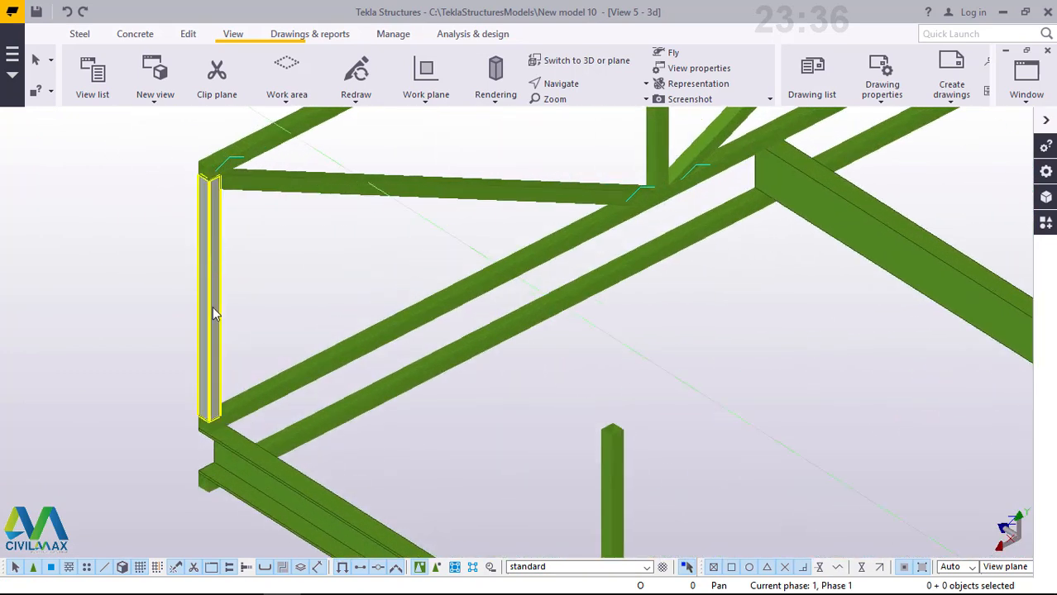
pyautogui.scroll(1, 207, 446)
pyautogui.scroll(1, 208, 446)
pyautogui.scroll(-2, 216, 439)
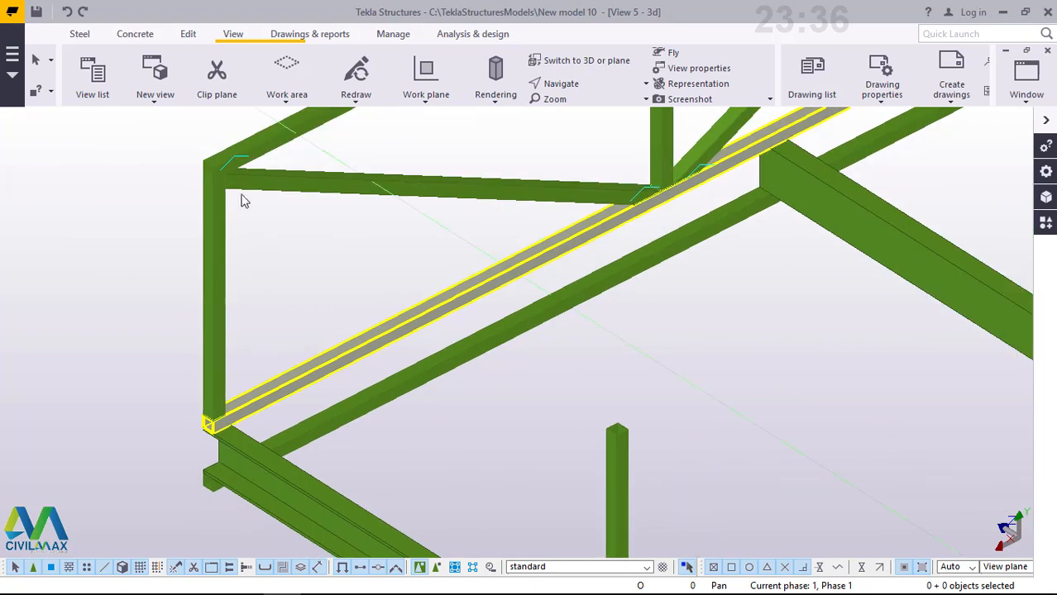
pyautogui.scroll(1, 212, 168)
pyautogui.scroll(1, 211, 168)
pyautogui.scroll(-2, 267, 201)
pyautogui.scroll(3, 219, 158)
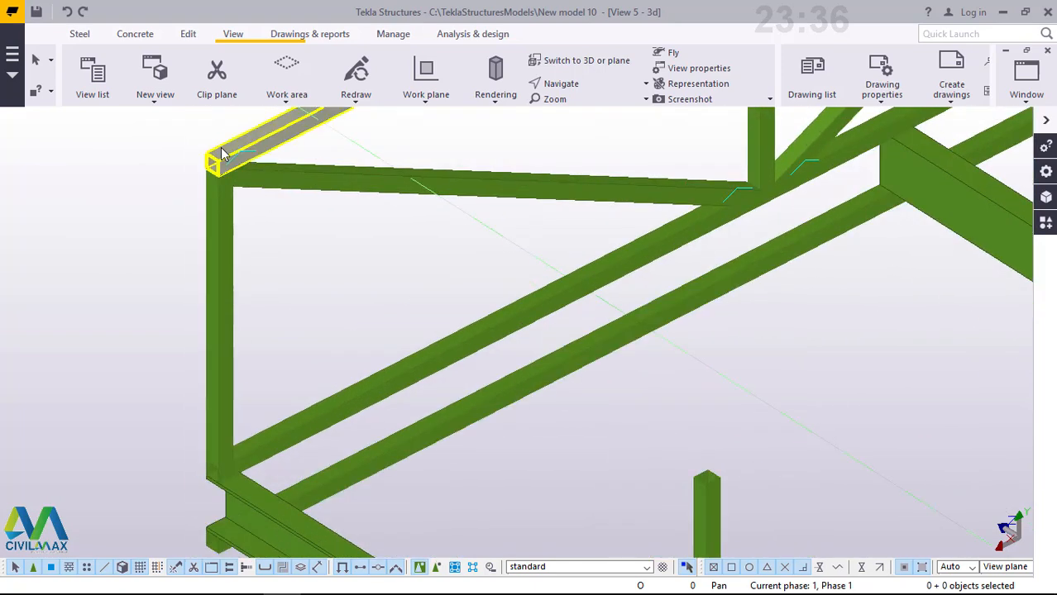
pyautogui.scroll(2, 220, 146)
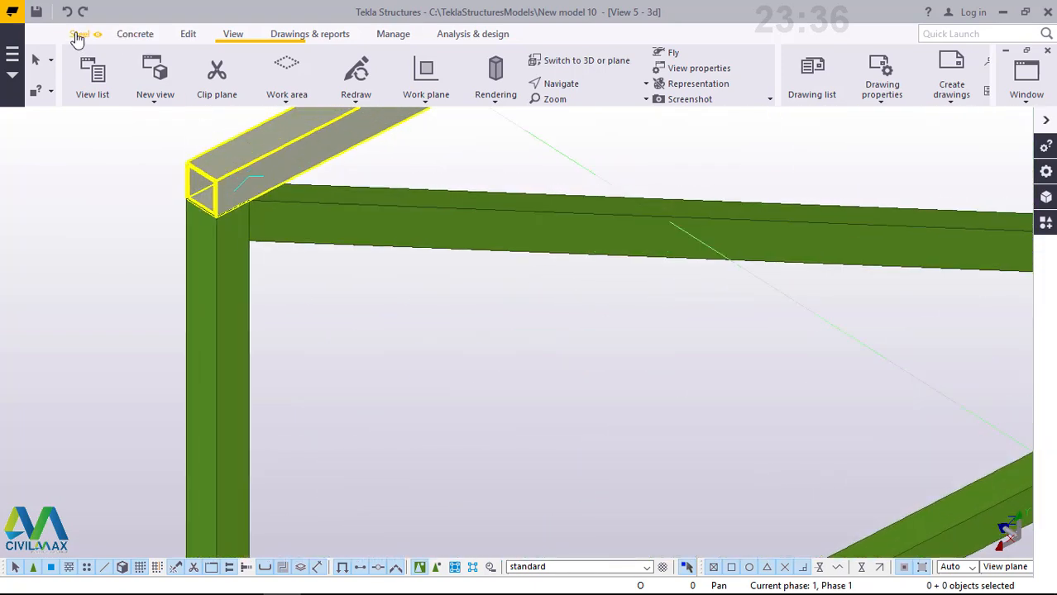
# Create a 12000 mm steel beam from the lower corner of the top chord's open end, along the end truss
pyautogui.click(89, 35)
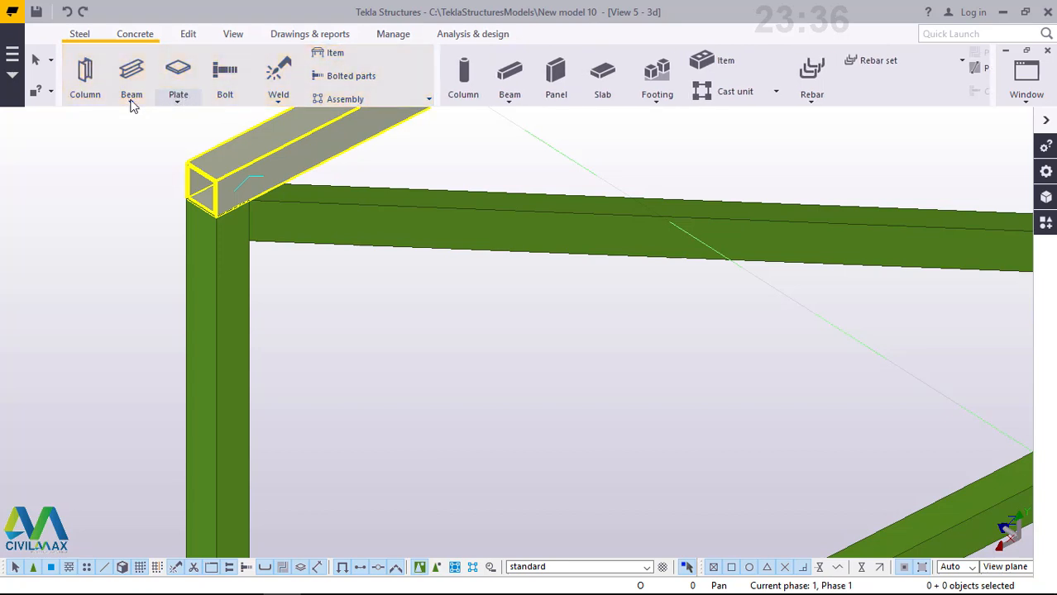
pyautogui.click(132, 101)
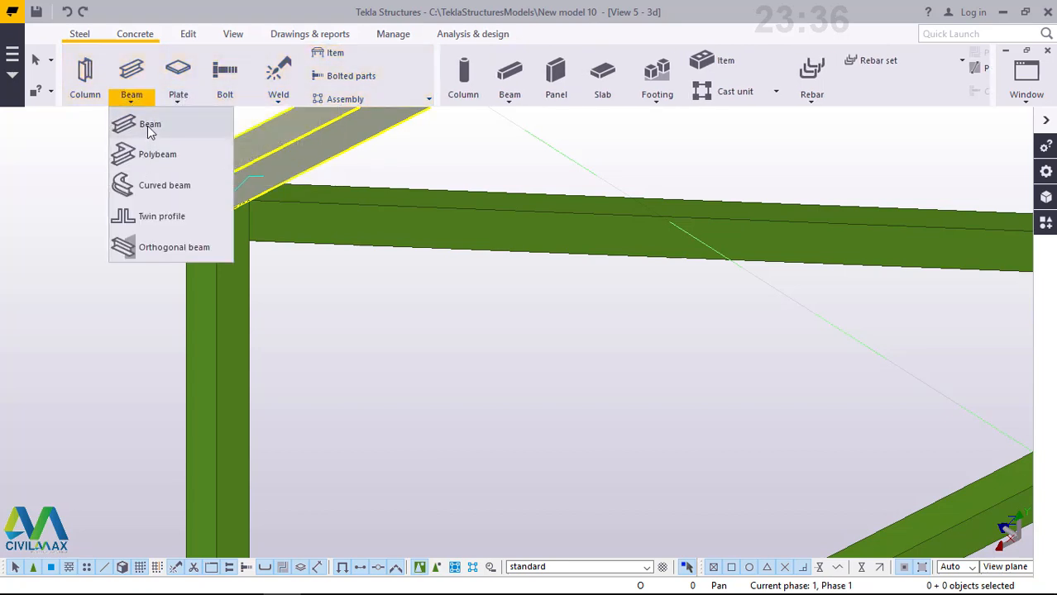
pyautogui.click(149, 124)
pyautogui.scroll(1, 219, 217)
pyautogui.scroll(1, 217, 215)
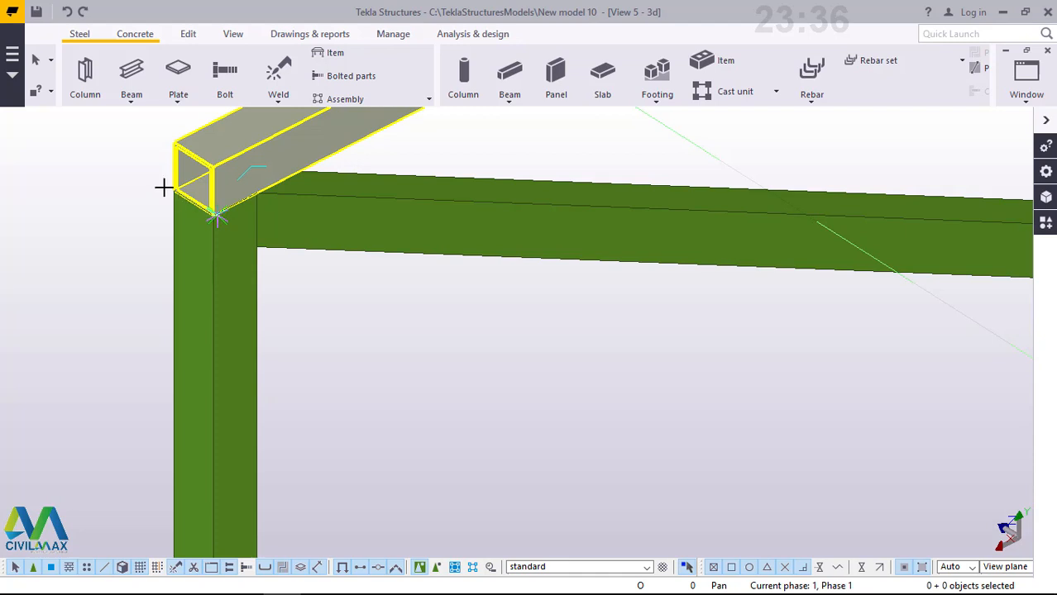
pyautogui.scroll(4, 168, 188)
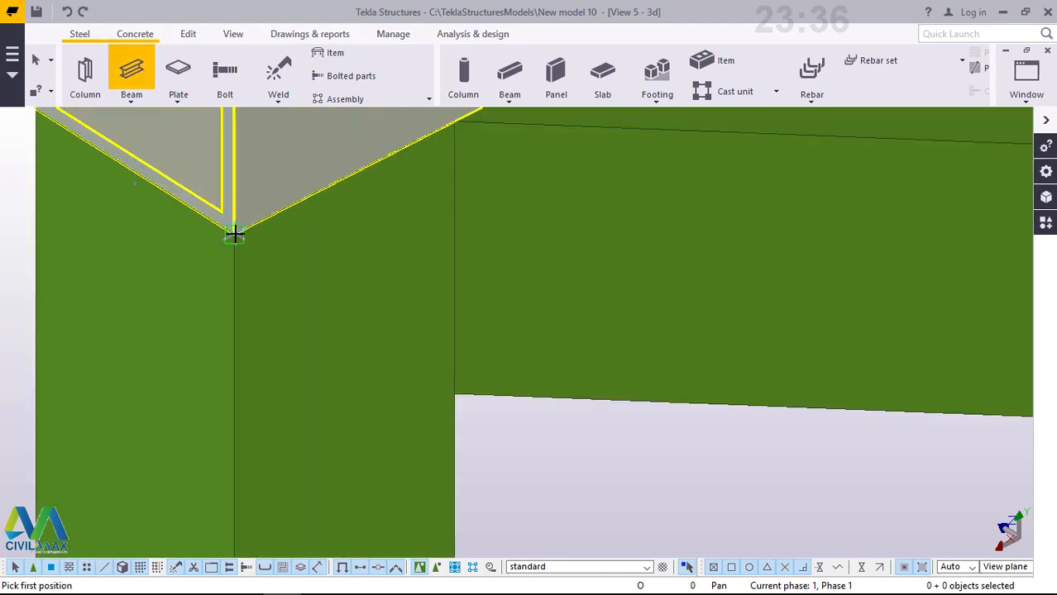
pyautogui.scroll(-2, 166, 181)
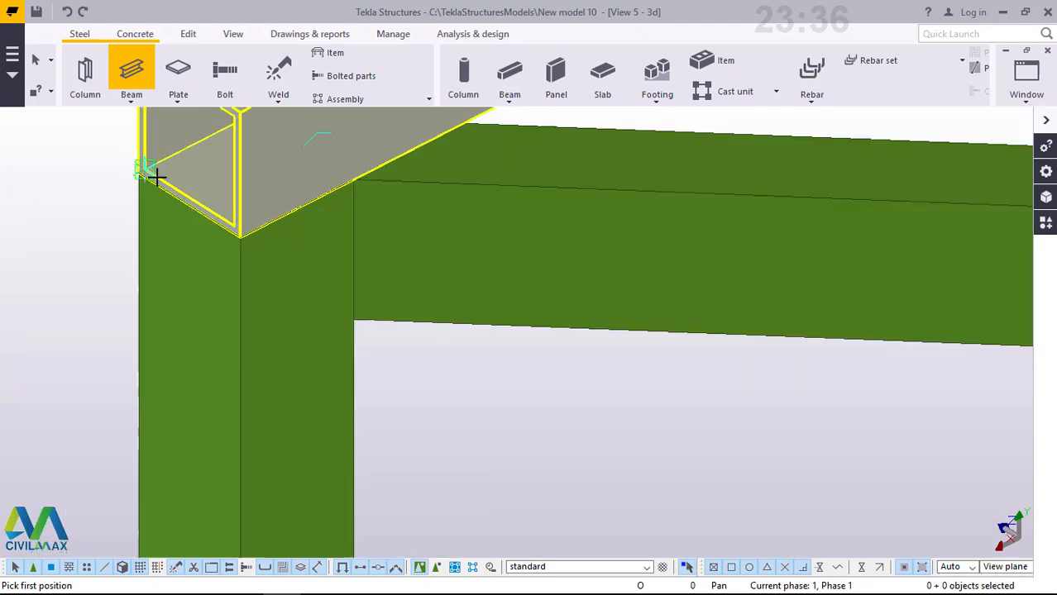
pyautogui.click(133, 172)
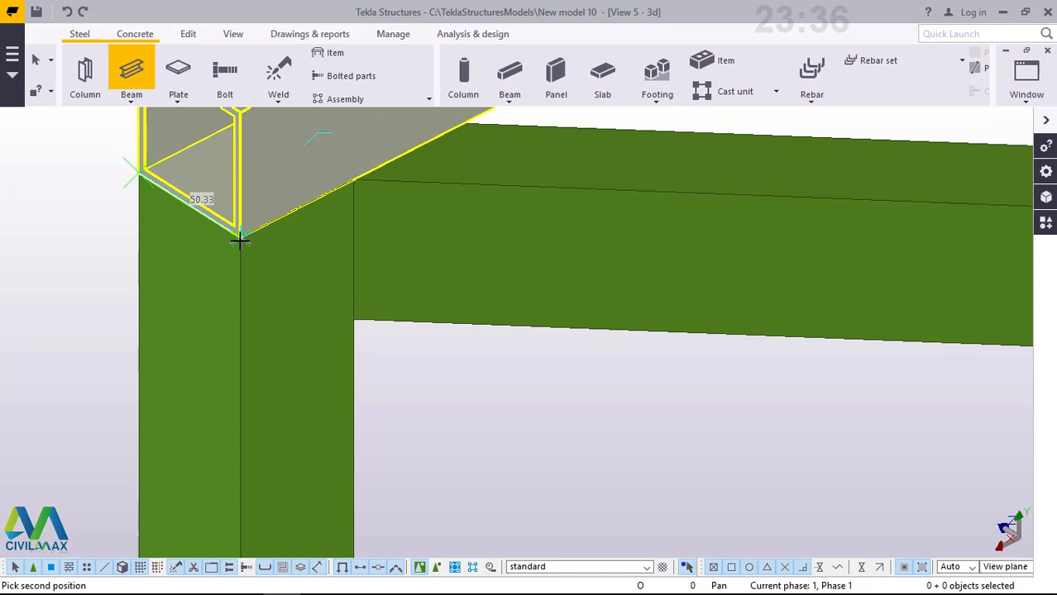
pyautogui.write('12000')
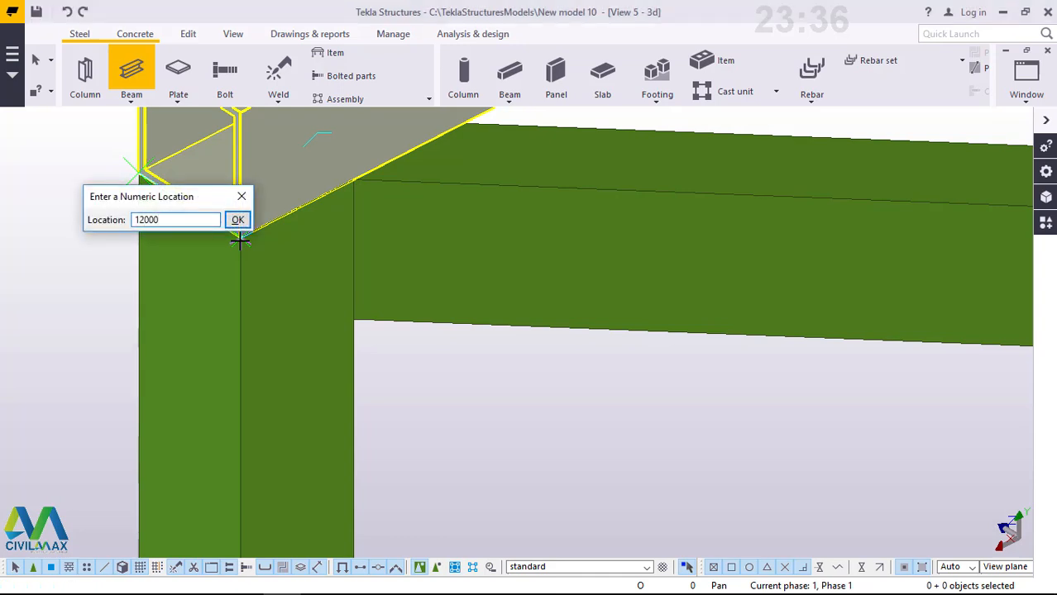
pyautogui.press('Return')
pyautogui.rightClick(239, 241)
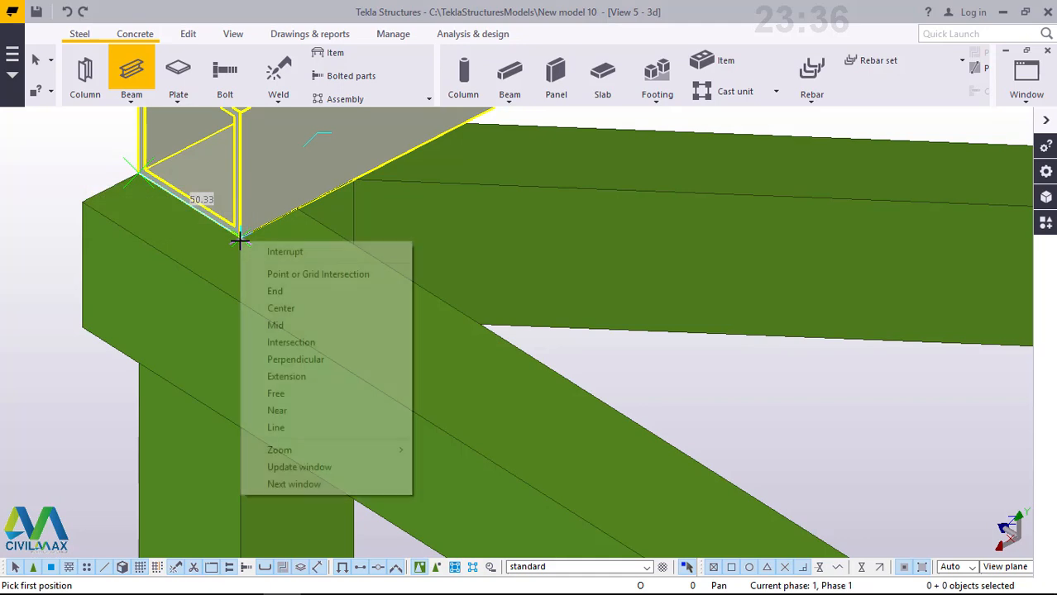
pyautogui.click(313, 251)
pyautogui.scroll(-3, 324, 302)
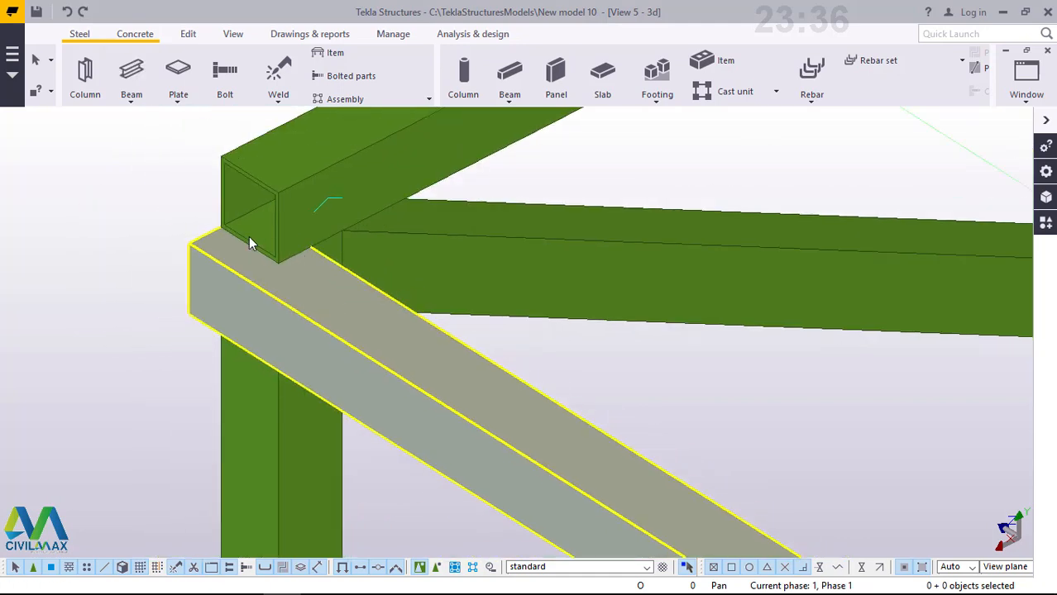
# Move the new beam from its outer upper end corner to the upper corner of the edge truss's top chord
pyautogui.scroll(4, 234, 248)
pyautogui.click(231, 257)
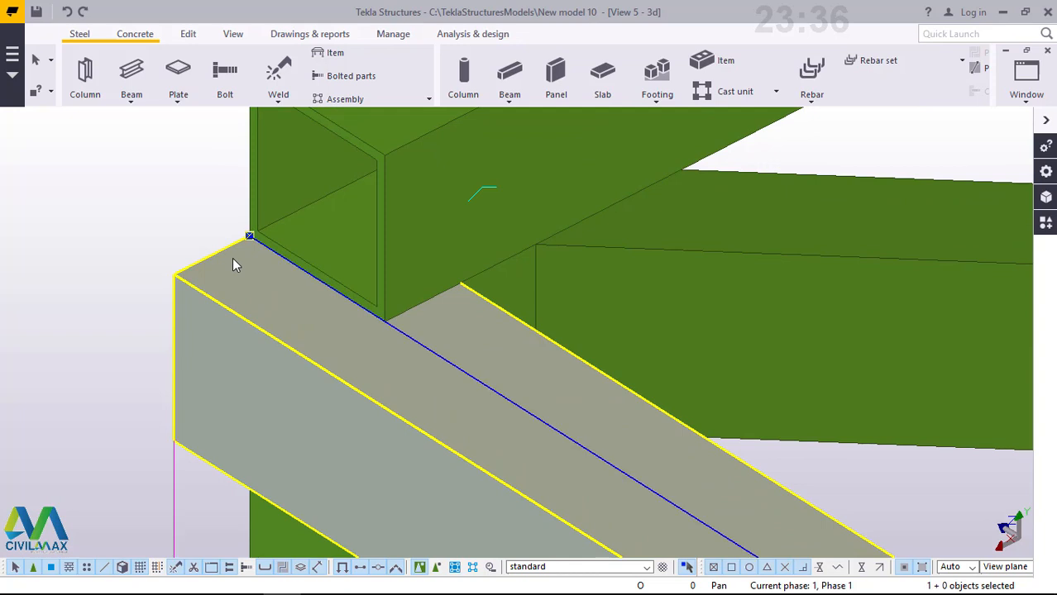
pyautogui.rightClick(232, 258)
pyautogui.click(273, 302)
pyautogui.click(174, 275)
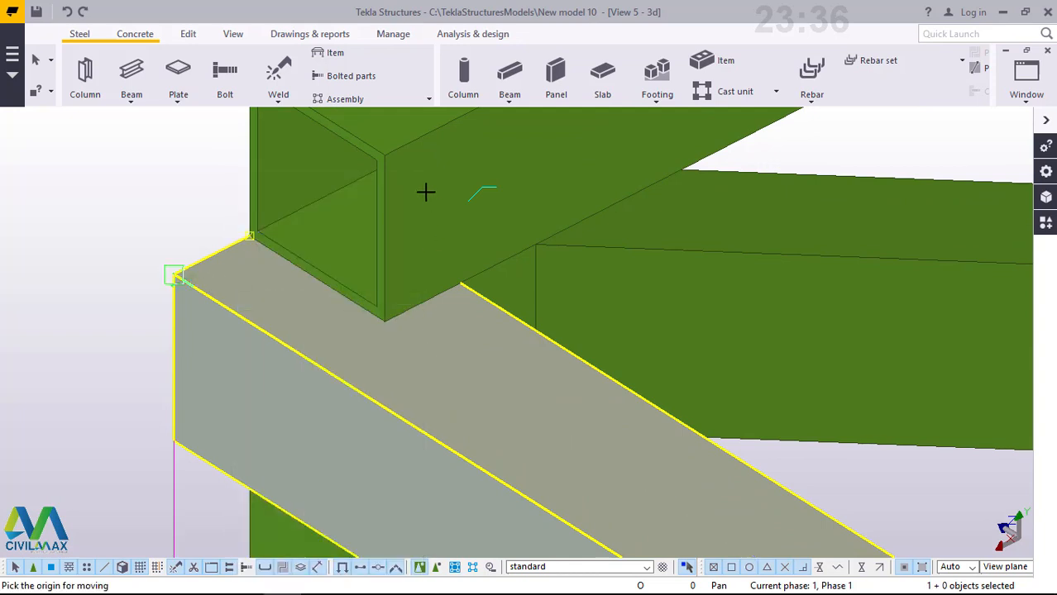
pyautogui.click(389, 153)
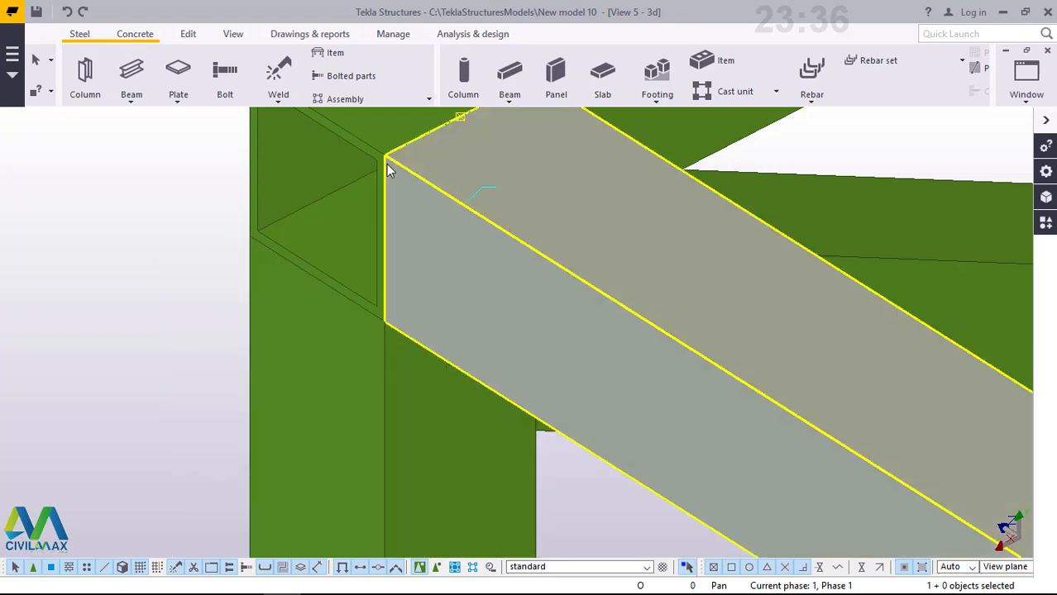
# Inspect the new top beam along the copied vertical members up to the opposite edge truss
pyautogui.scroll(-8, 253, 240)
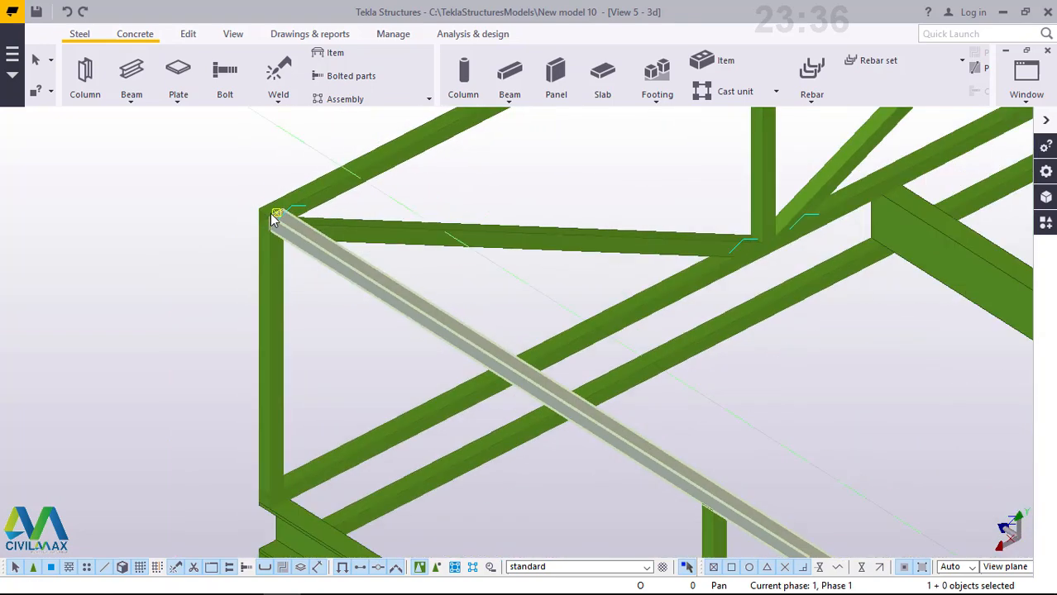
pyautogui.scroll(8, 643, 486)
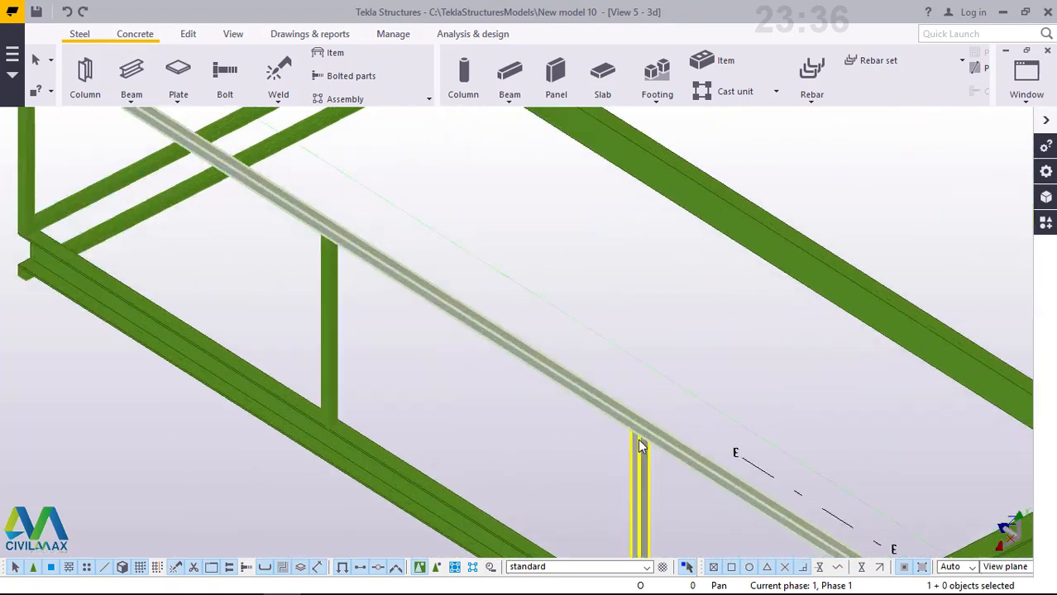
pyautogui.click(233, 34)
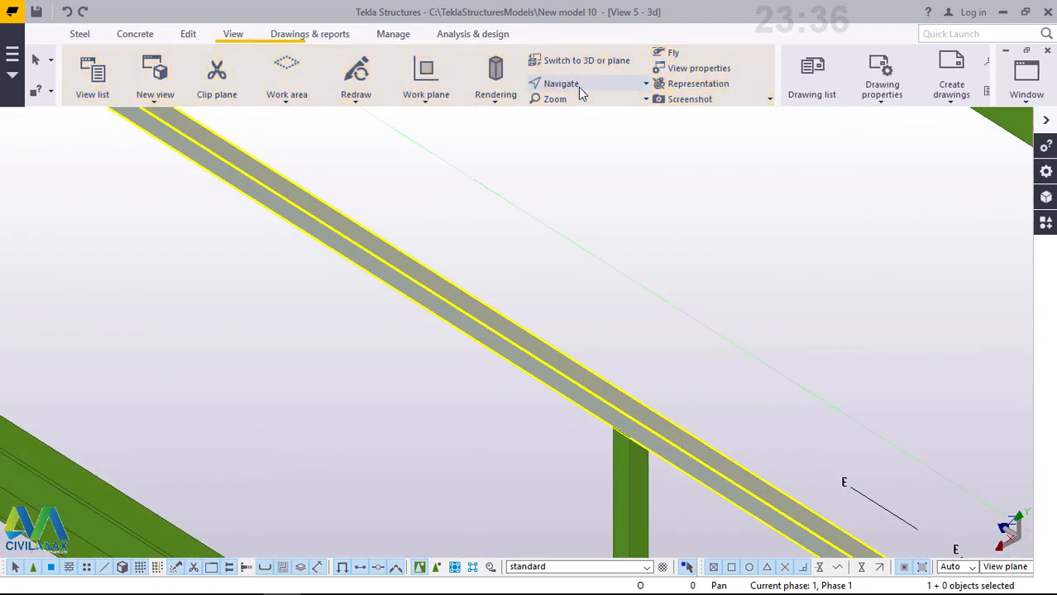
pyautogui.click(583, 86)
pyautogui.click(570, 106)
pyautogui.click(623, 451)
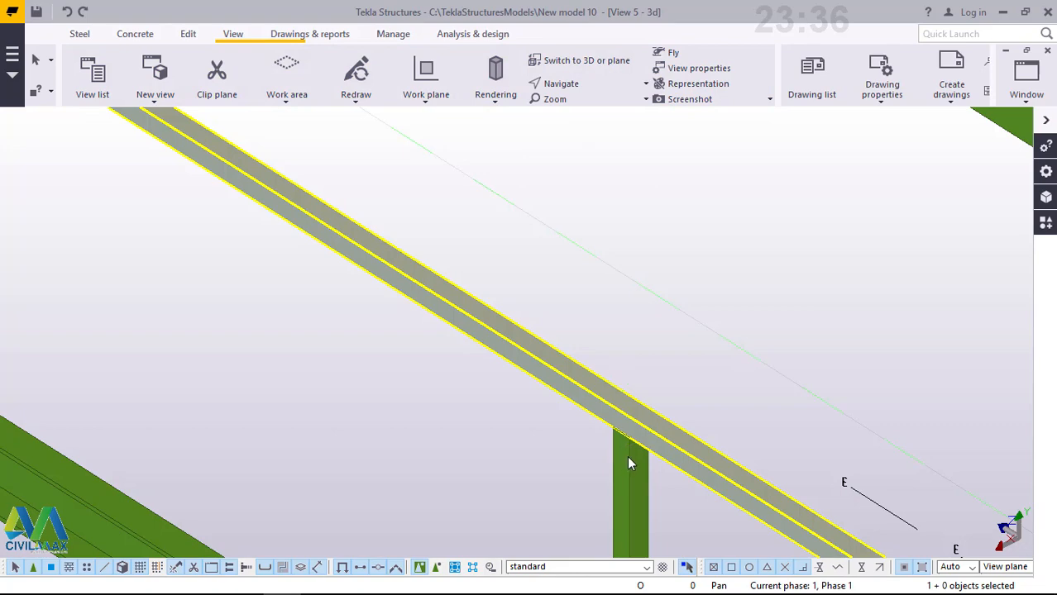
pyautogui.keyDown('ctrl'); pyautogui.moveTo(630, 460); pyautogui.dragTo(410, 377, button='middle'); pyautogui.keyUp('ctrl')
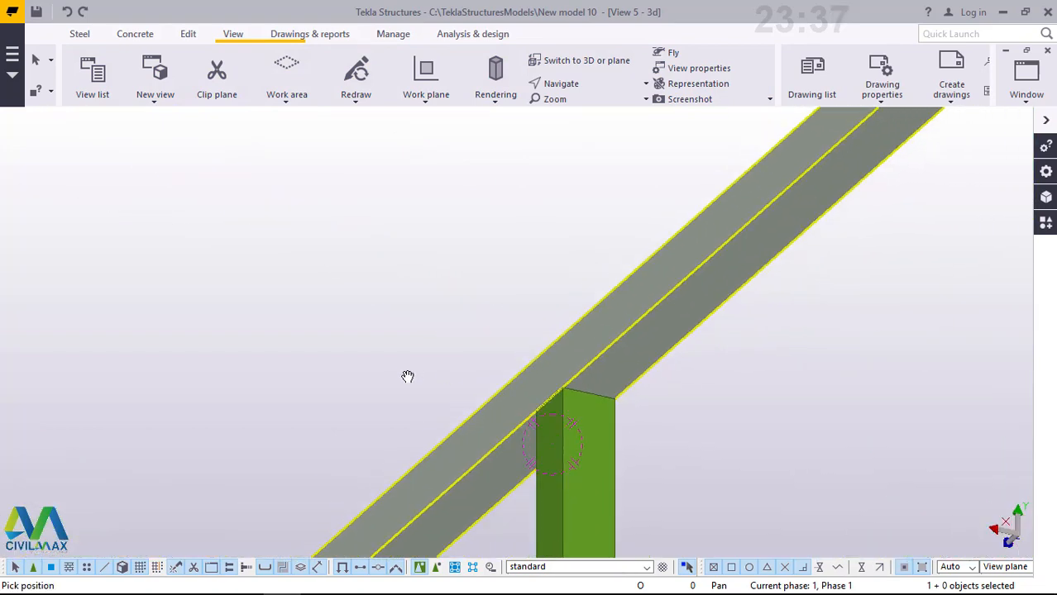
pyautogui.scroll(-5, 403, 372)
pyautogui.scroll(-5, 459, 361)
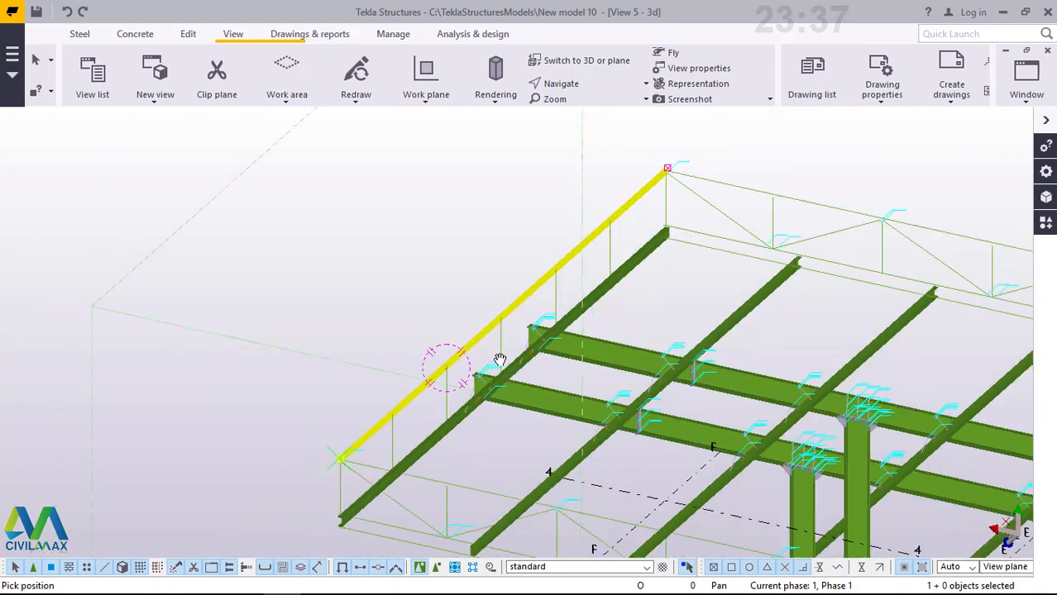
pyautogui.scroll(3, 687, 224)
pyautogui.keyDown('ctrl'); pyautogui.moveTo(690, 275); pyautogui.dragTo(691, 349, button='middle'); pyautogui.keyUp('ctrl')
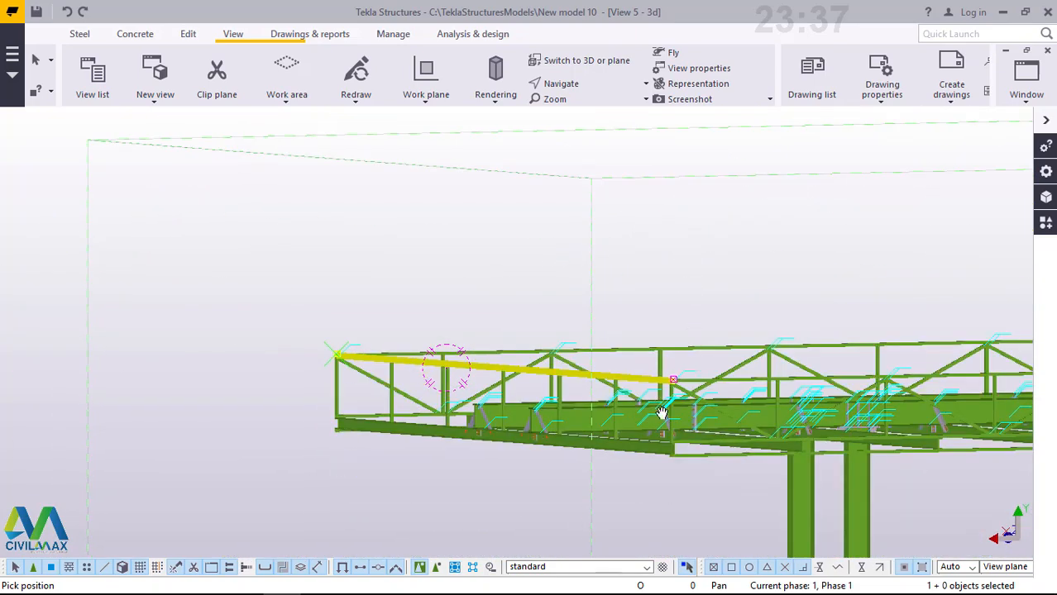
pyautogui.scroll(6, 661, 395)
pyautogui.scroll(5, 677, 373)
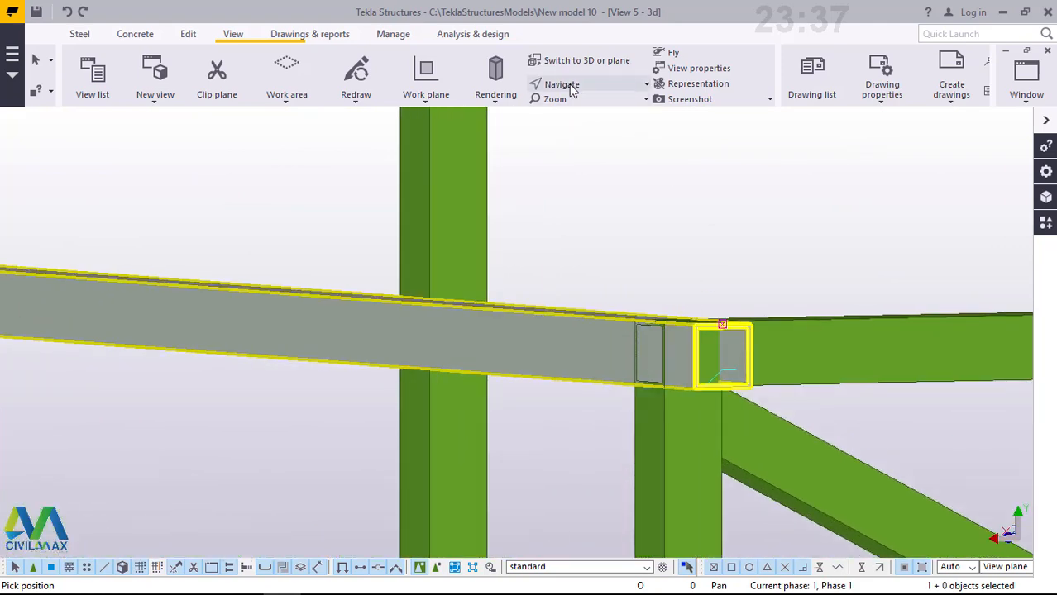
# Cut the overhanging end off the new top beam with a four-corner polygon cut, flush with the inner face of the edge truss's top chord
pyautogui.click(582, 86)
pyautogui.click(580, 112)
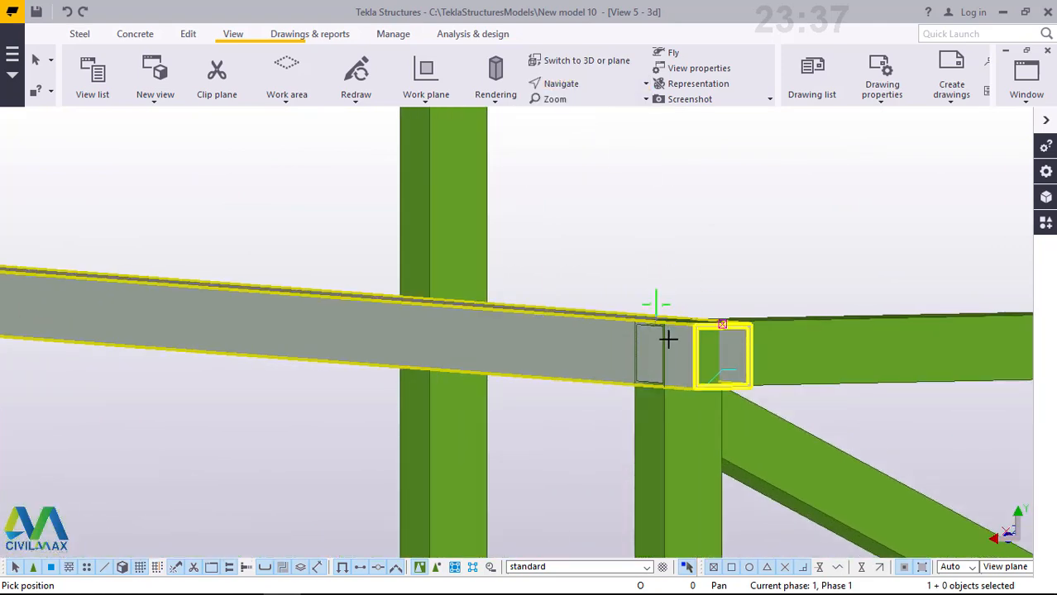
pyautogui.moveTo(668, 331); pyautogui.dragTo(664, 189)
pyautogui.rightClick(664, 190)
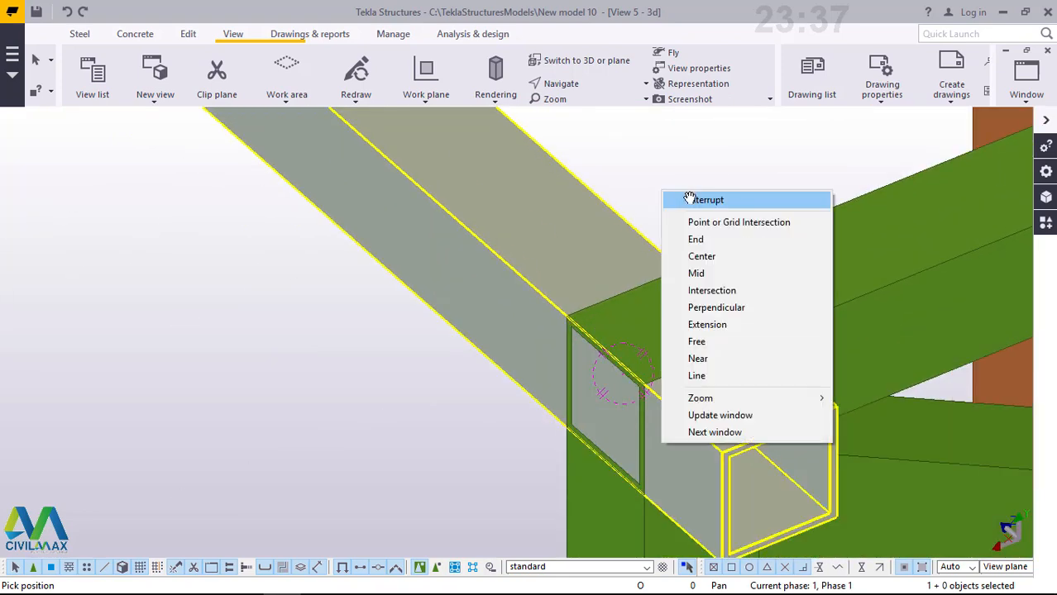
pyautogui.click(694, 202)
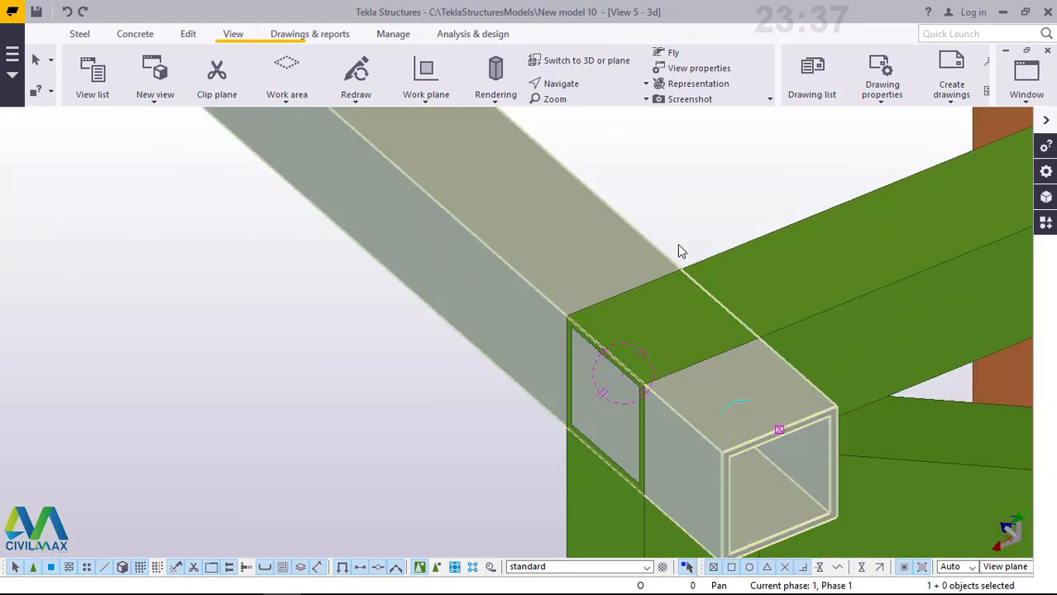
pyautogui.scroll(4, 677, 248)
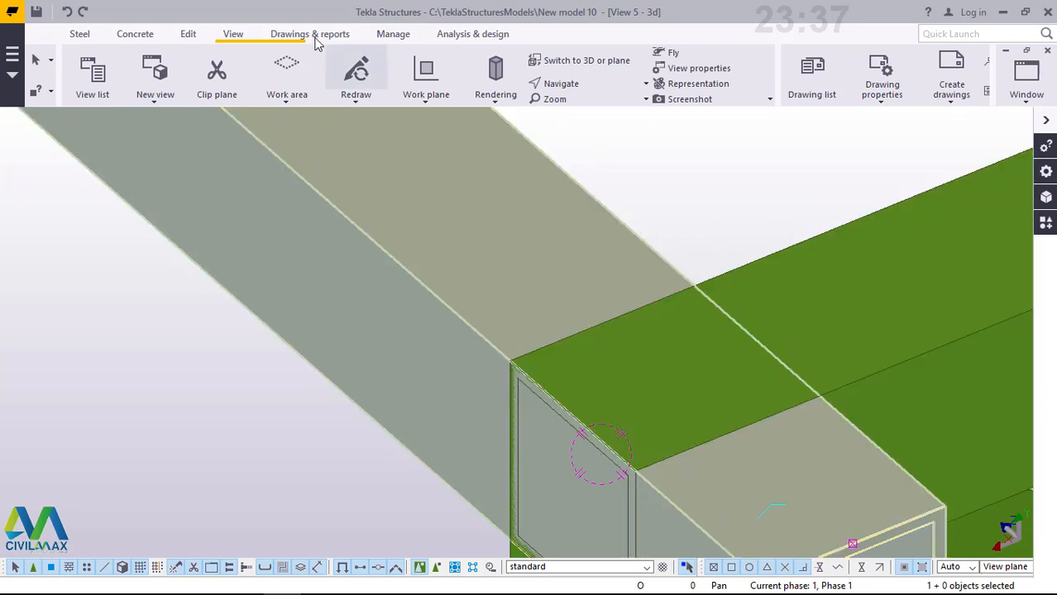
pyautogui.click(186, 34)
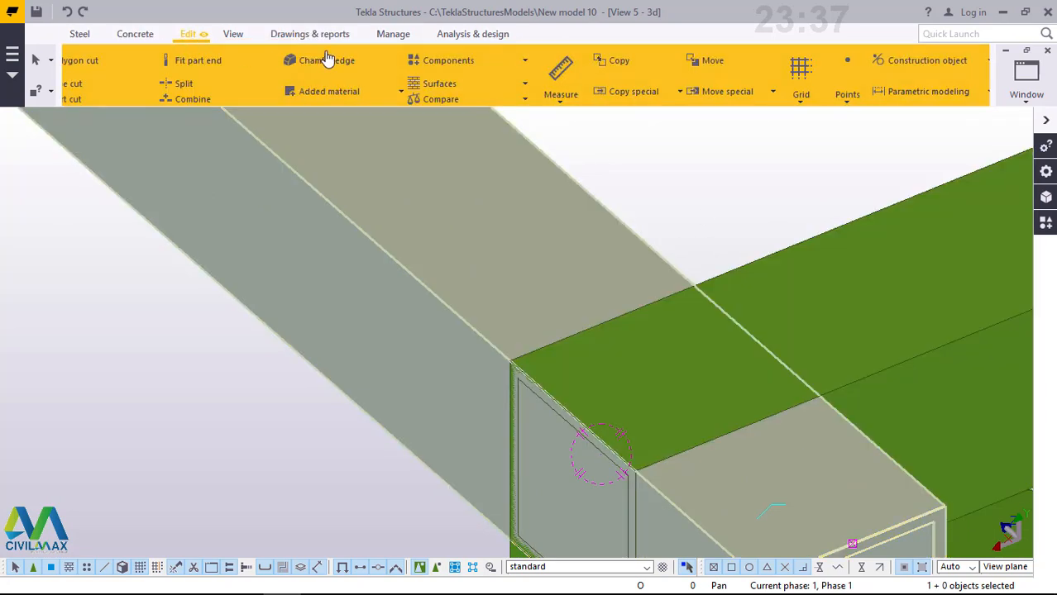
pyautogui.click(104, 69)
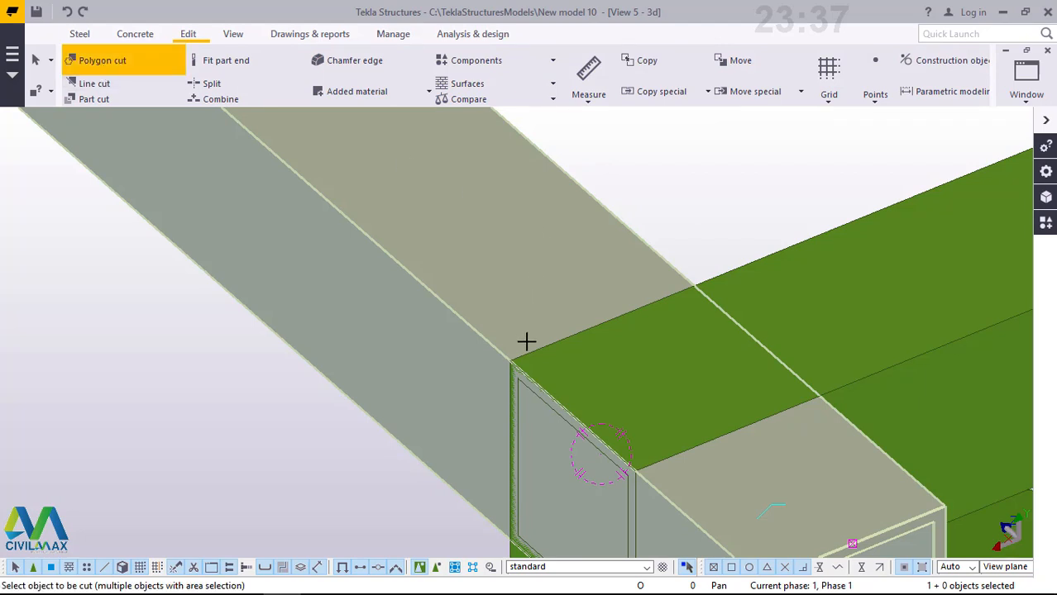
pyautogui.scroll(2, 508, 357)
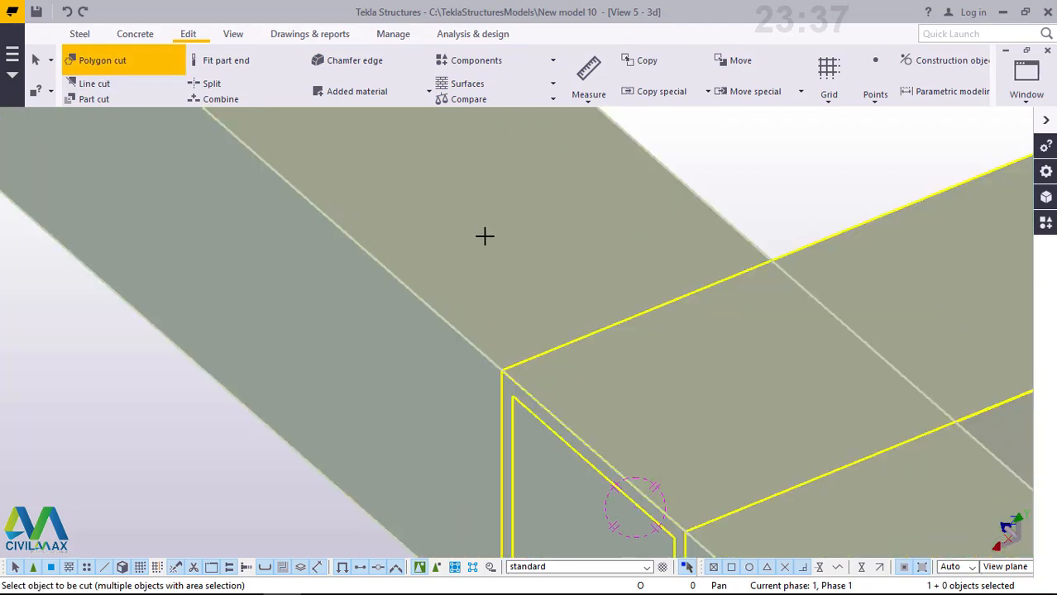
pyautogui.click(517, 335)
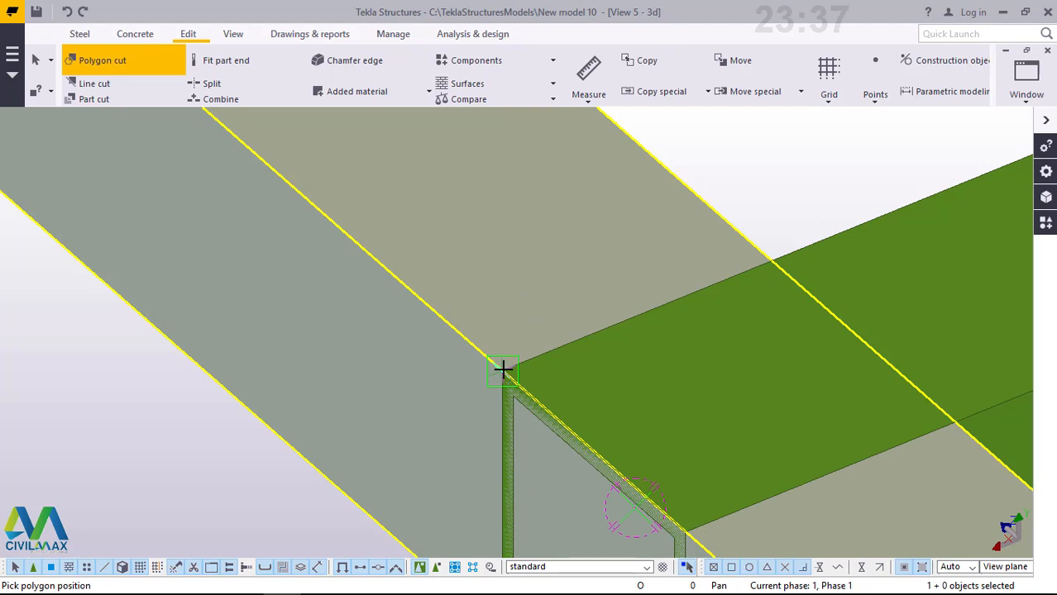
pyautogui.click(503, 370)
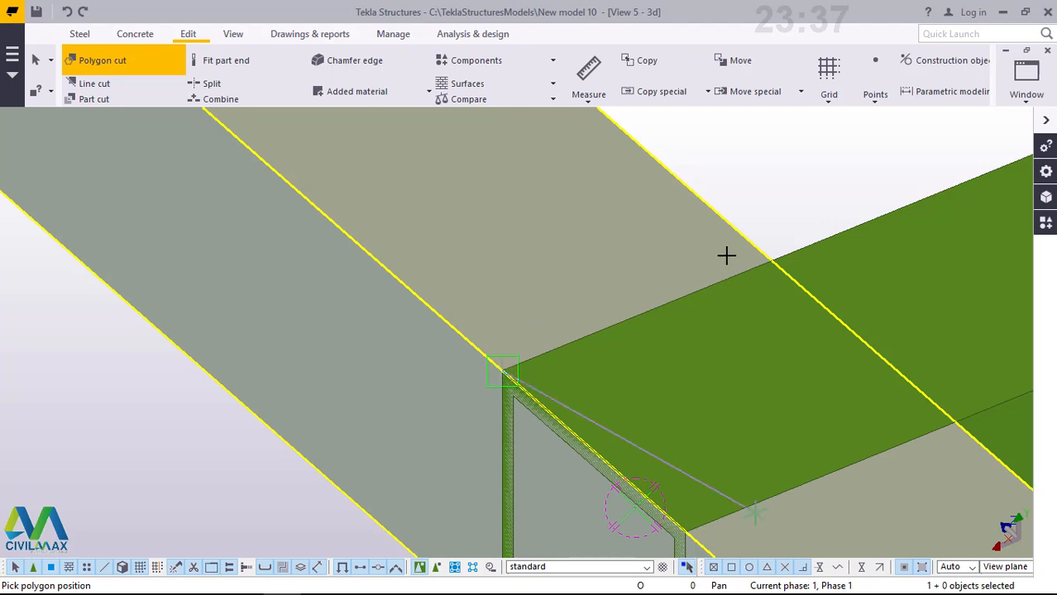
pyautogui.click(770, 259)
pyautogui.scroll(-2, 559, 213)
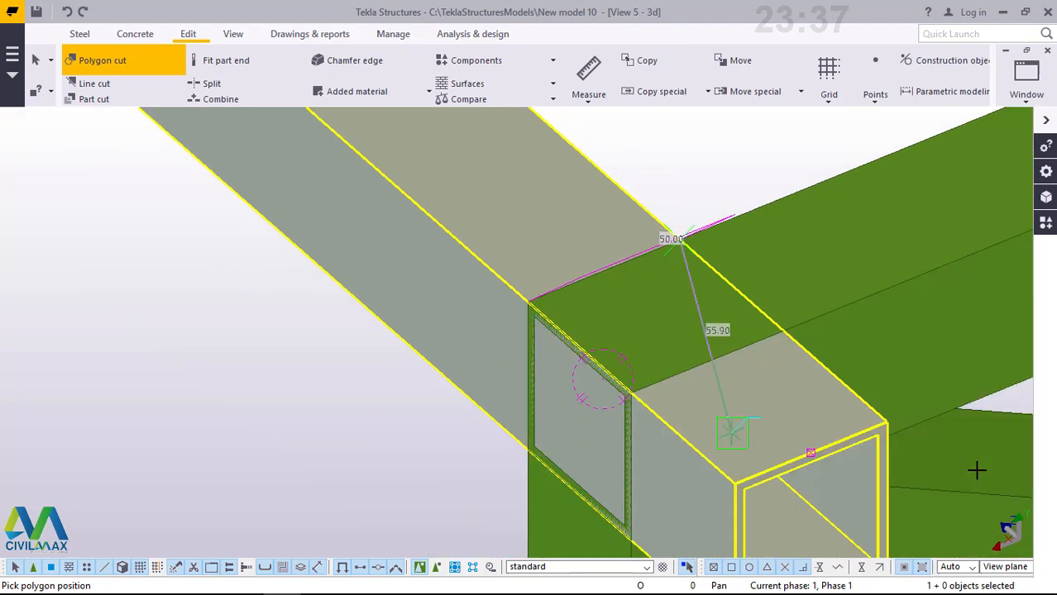
pyautogui.scroll(2, 903, 430)
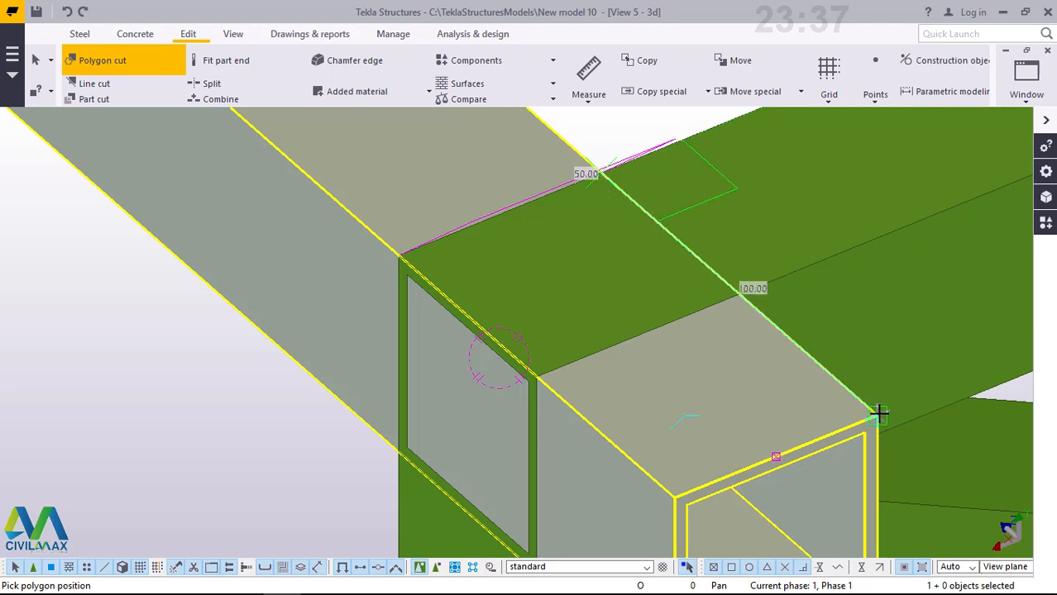
pyautogui.click(879, 414)
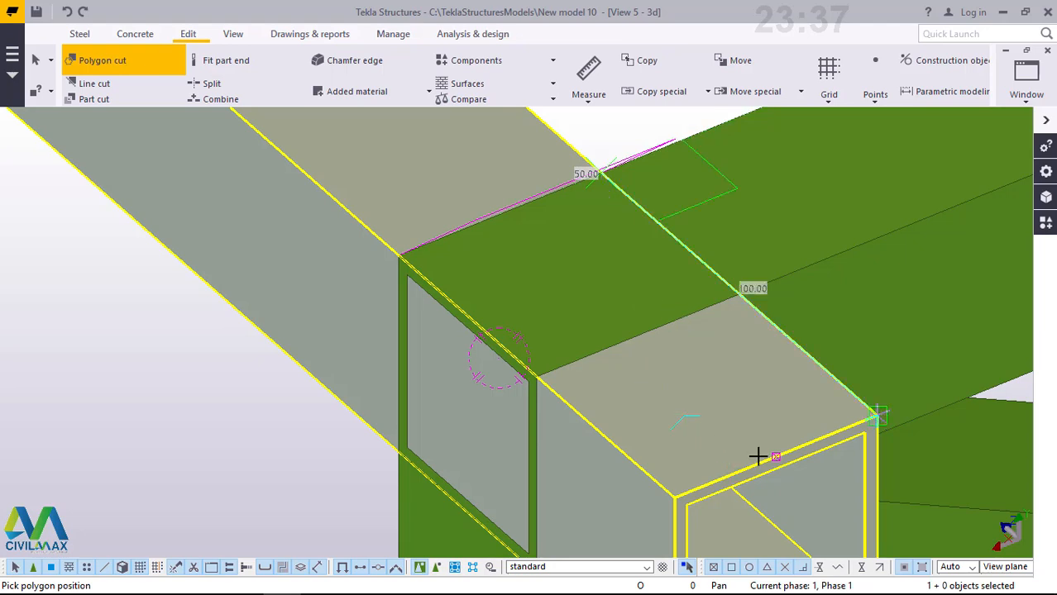
pyautogui.click(676, 503)
pyautogui.click(397, 253)
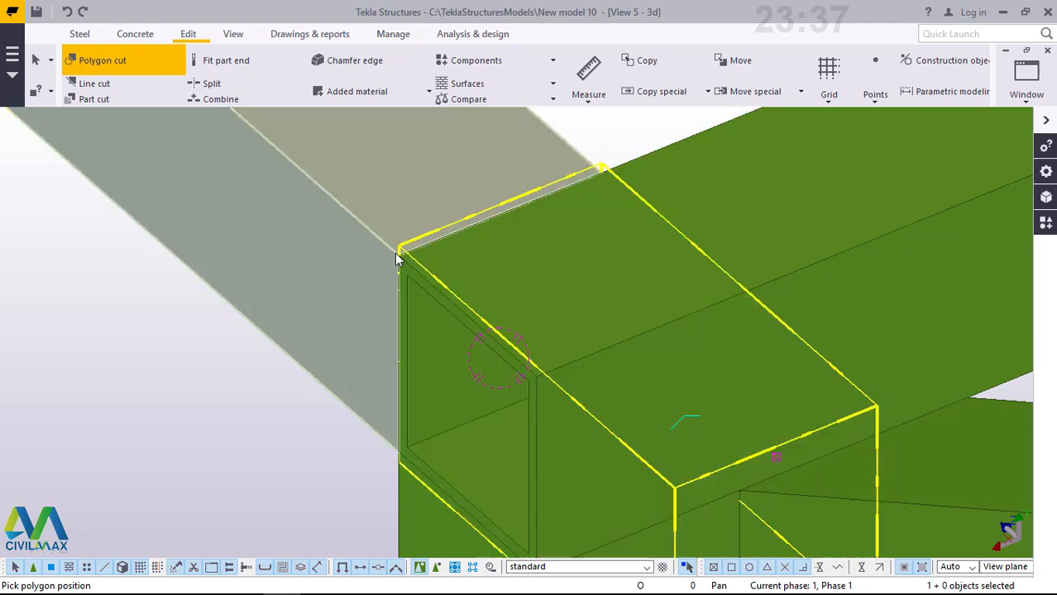
pyautogui.scroll(-3, 646, 338)
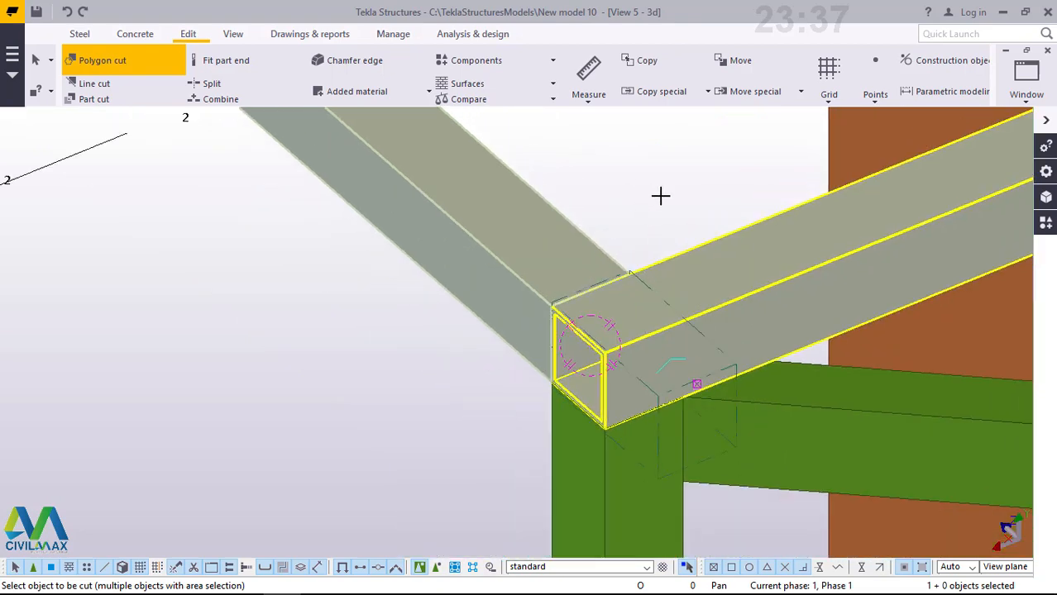
pyautogui.rightClick(643, 194)
pyautogui.click(666, 196)
# Deselect the top beam and refresh the view to clear the cut outlines
pyautogui.rightClick(627, 158)
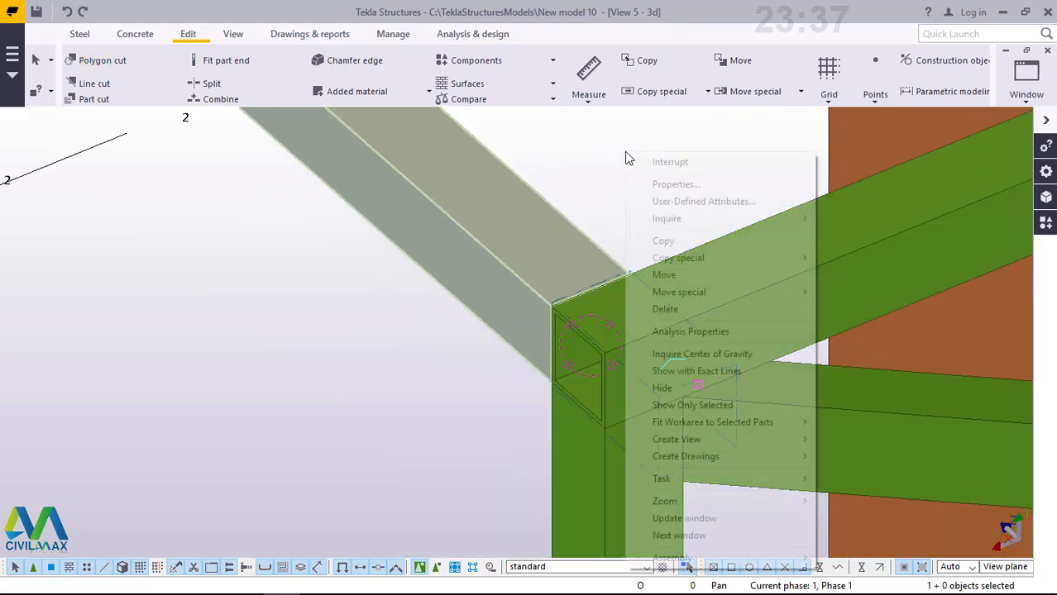
pyautogui.click(643, 146)
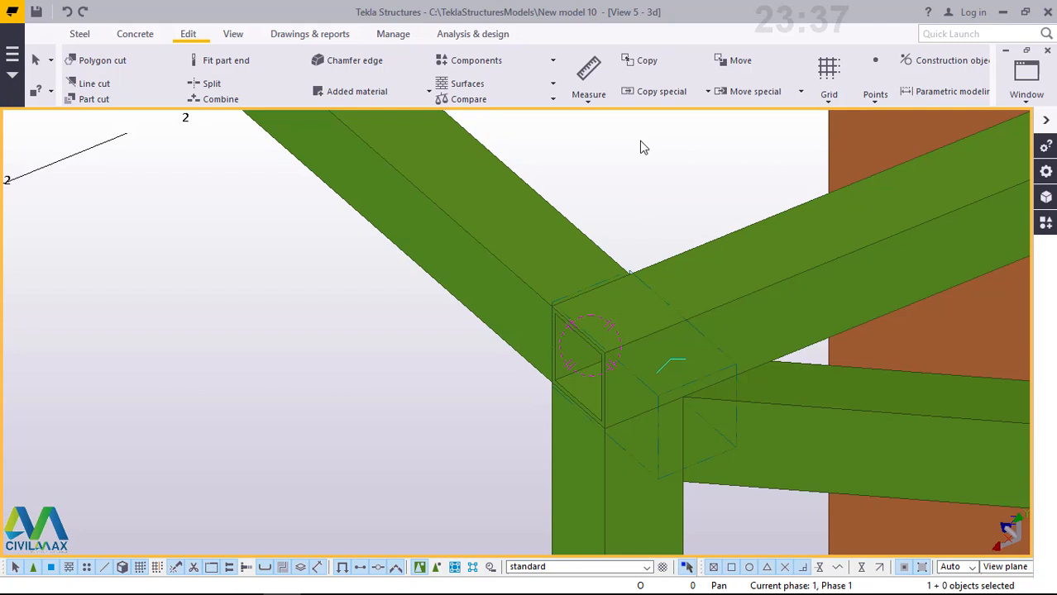
pyautogui.rightClick(644, 147)
pyautogui.click(701, 234)
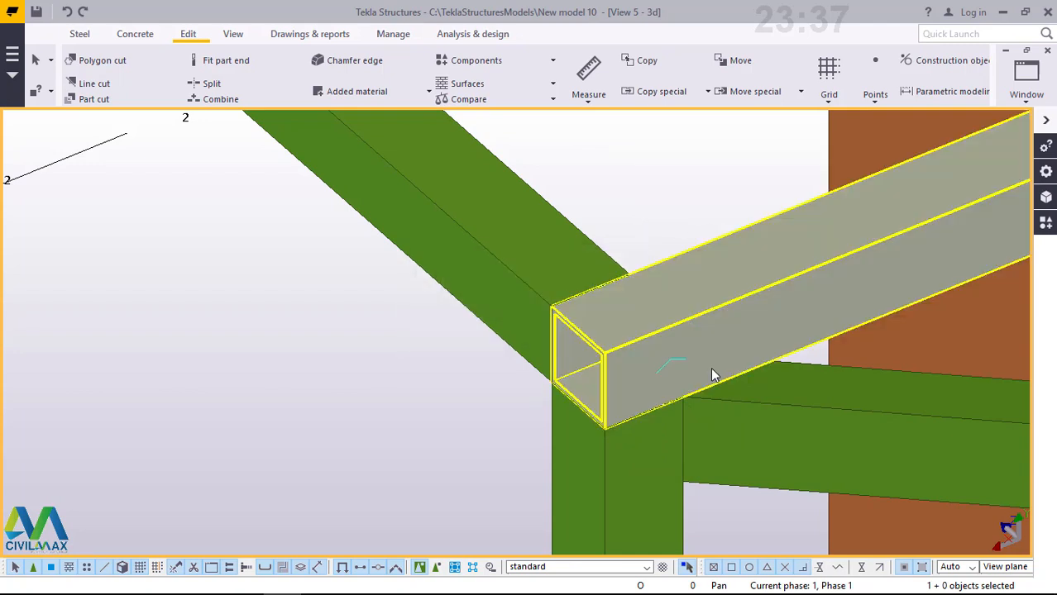
# Examine the end truss and the underside of its far upper corner, where the top beam meets the post and opposite edge truss
pyautogui.scroll(-10, 695, 408)
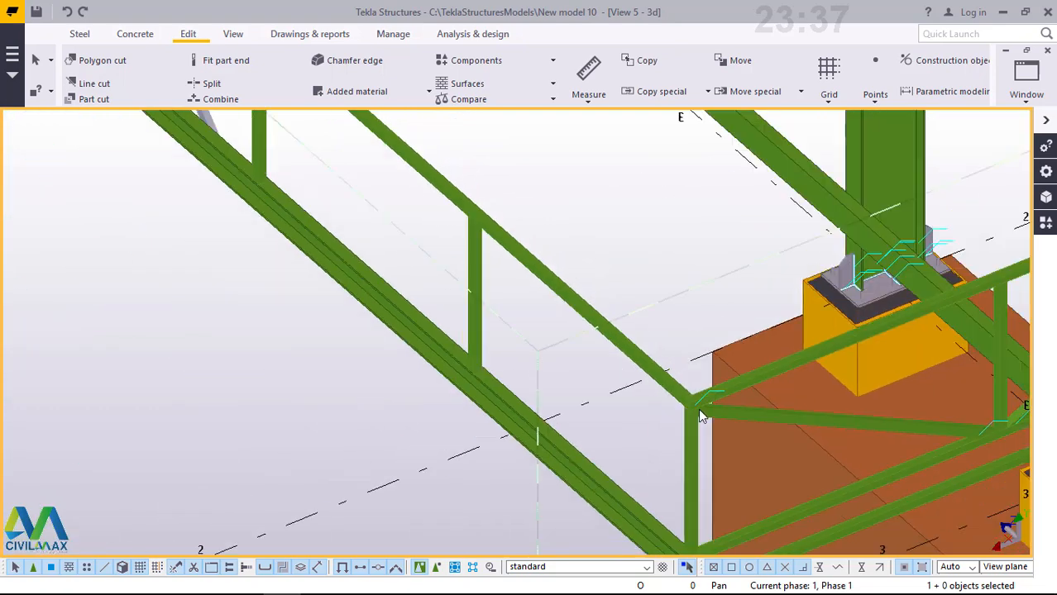
pyautogui.scroll(-8, 698, 409)
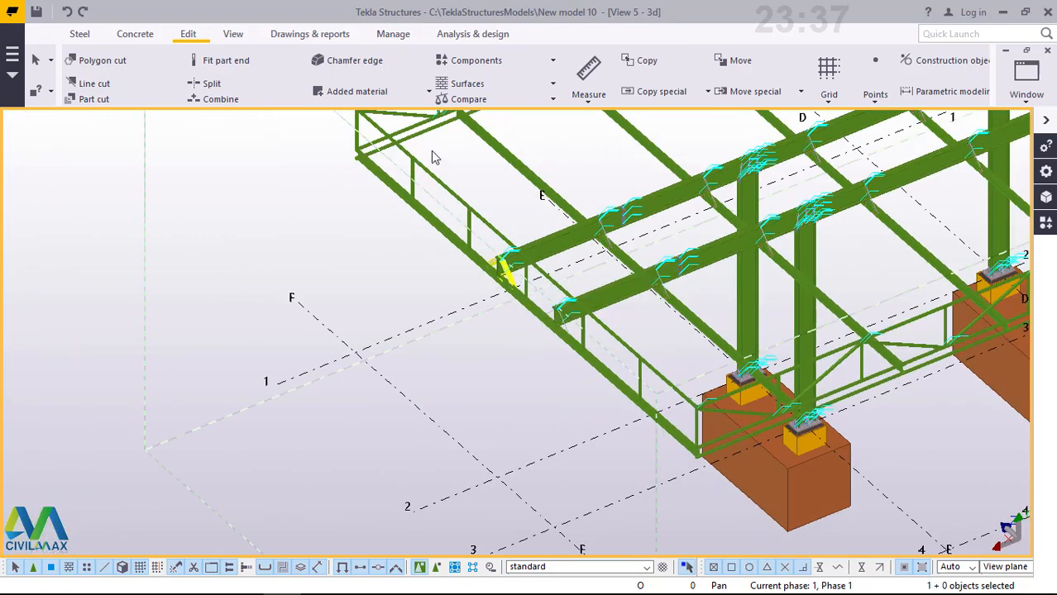
pyautogui.scroll(5, 409, 150)
pyautogui.scroll(8, 396, 248)
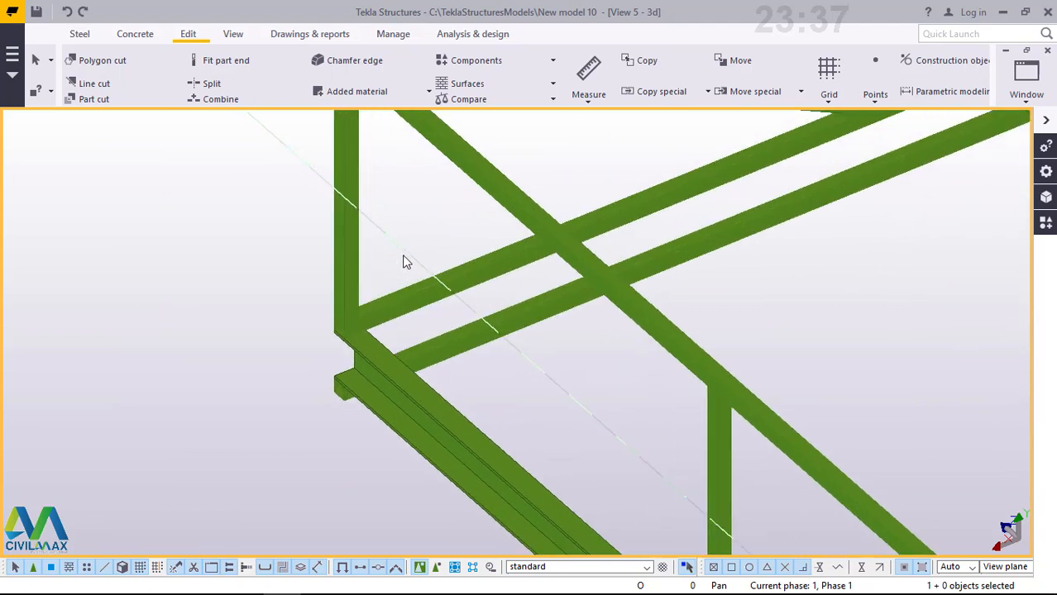
pyautogui.click(413, 281)
pyautogui.scroll(-4, 422, 306)
pyautogui.scroll(5, 393, 181)
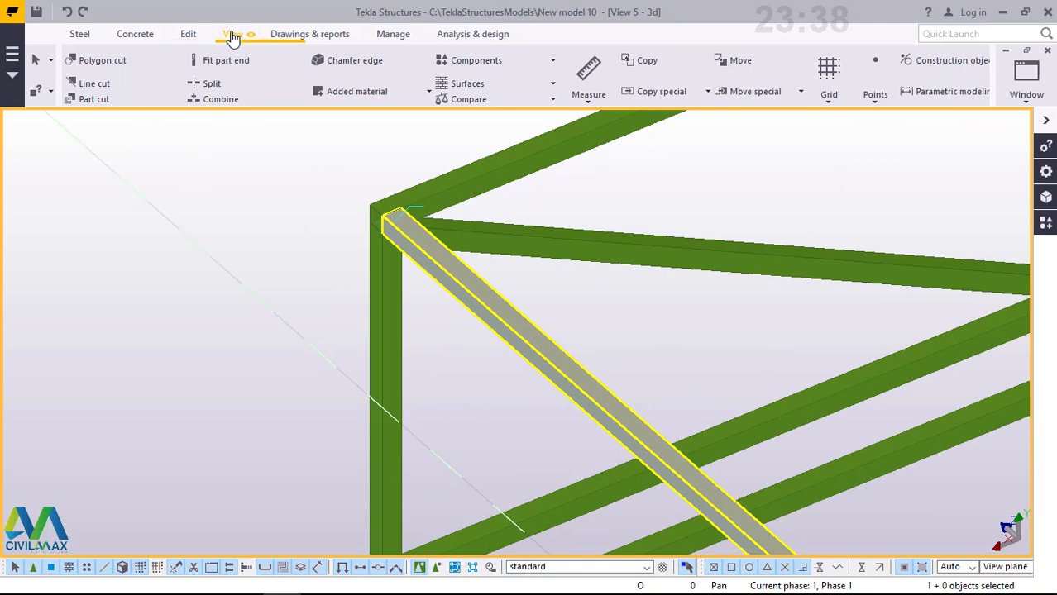
pyautogui.click(231, 34)
pyautogui.click(579, 84)
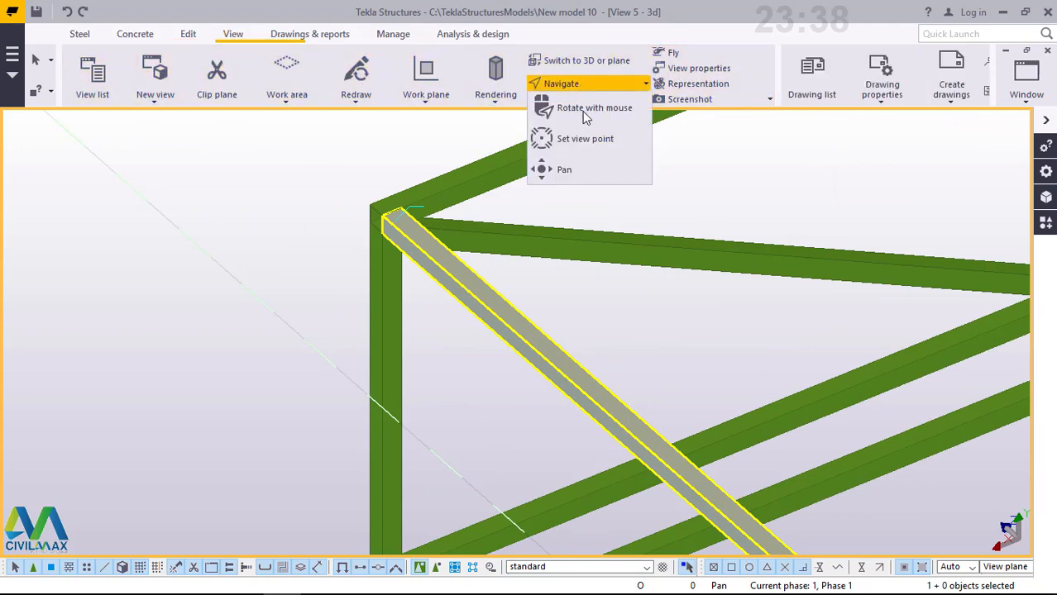
pyautogui.click(589, 109)
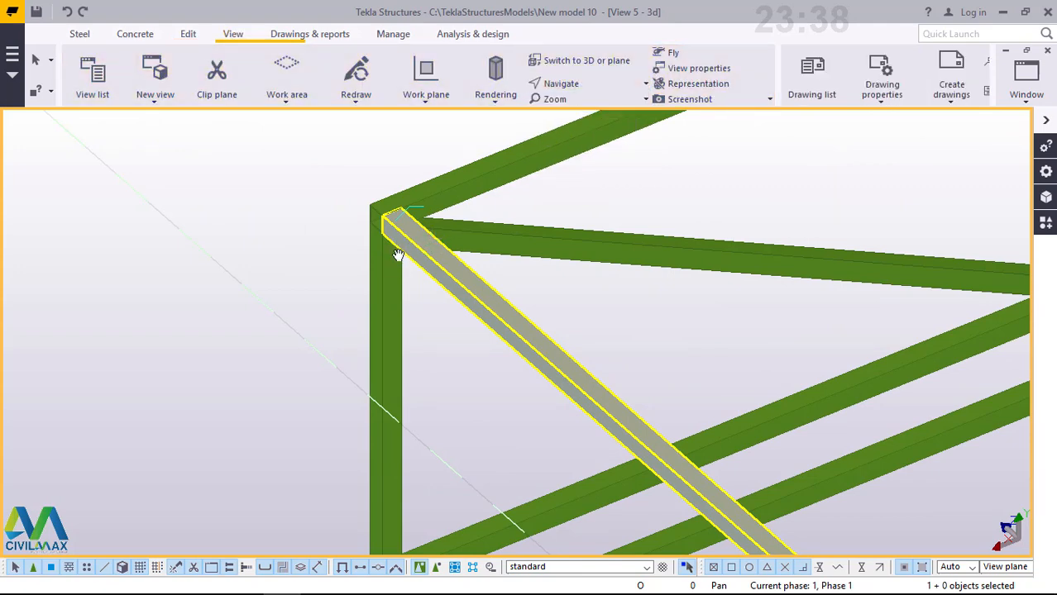
pyautogui.moveTo(397, 255); pyautogui.dragTo(490, 241)
pyautogui.rightClick(791, 223)
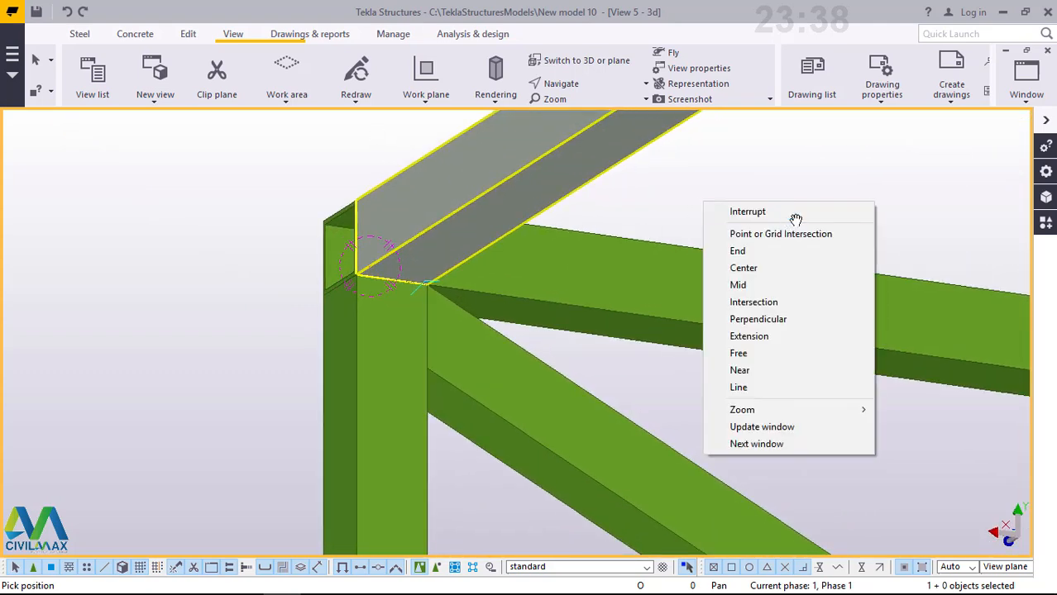
pyautogui.click(796, 218)
# Start a steel beam for the end truss's first diagonal at the midpoint of the corner post's top edge beneath the top beam
pyautogui.click(76, 36)
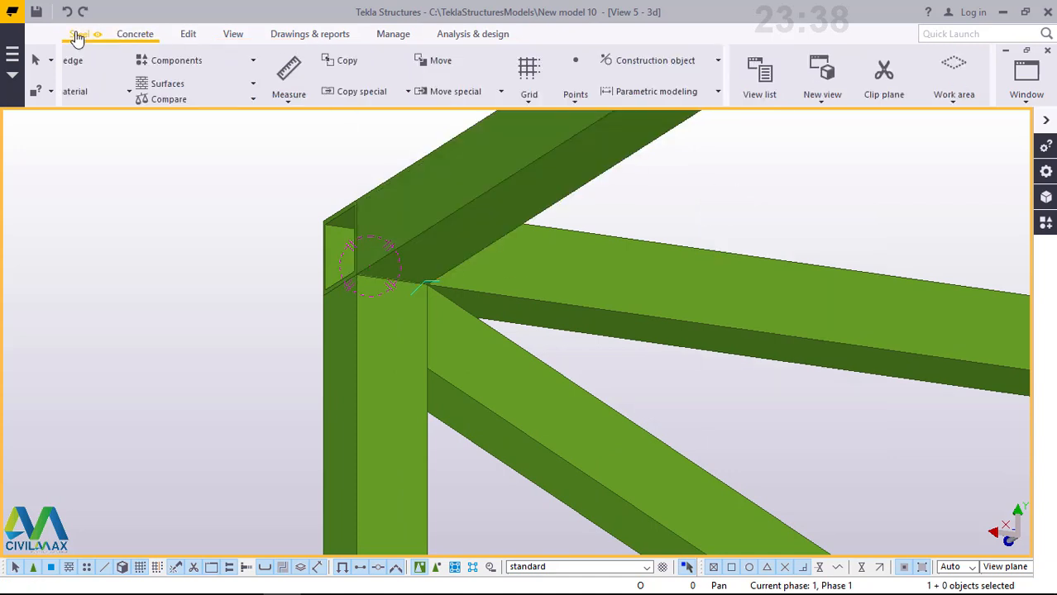
pyautogui.click(131, 101)
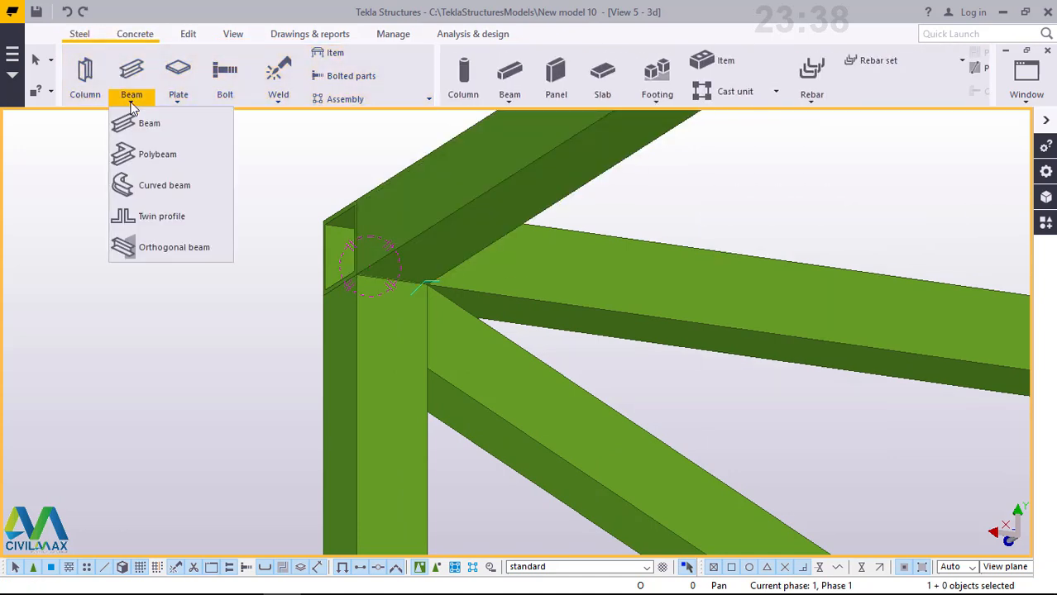
pyautogui.click(149, 126)
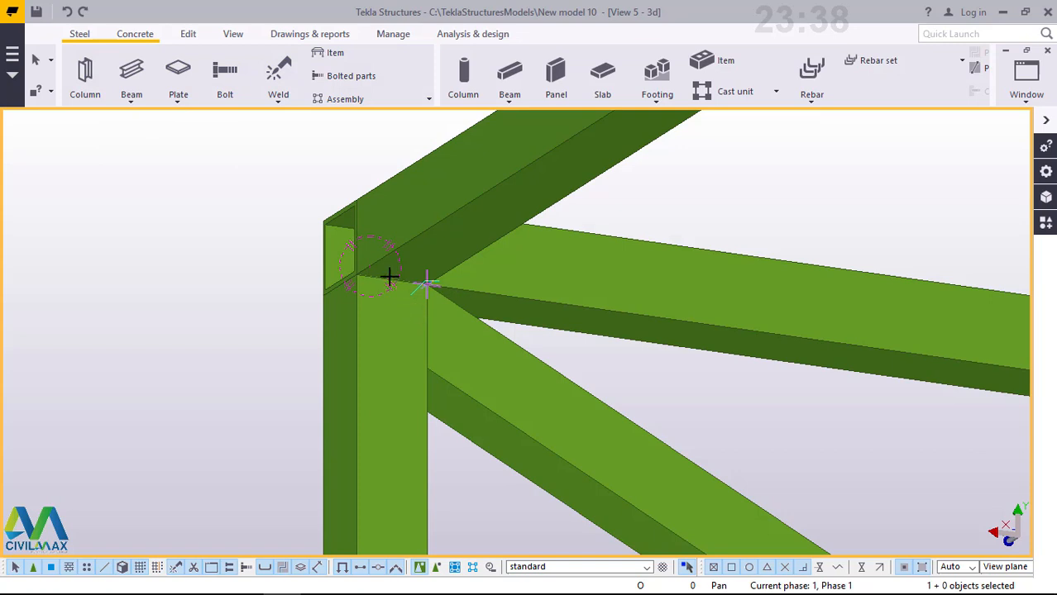
pyautogui.scroll(3, 389, 277)
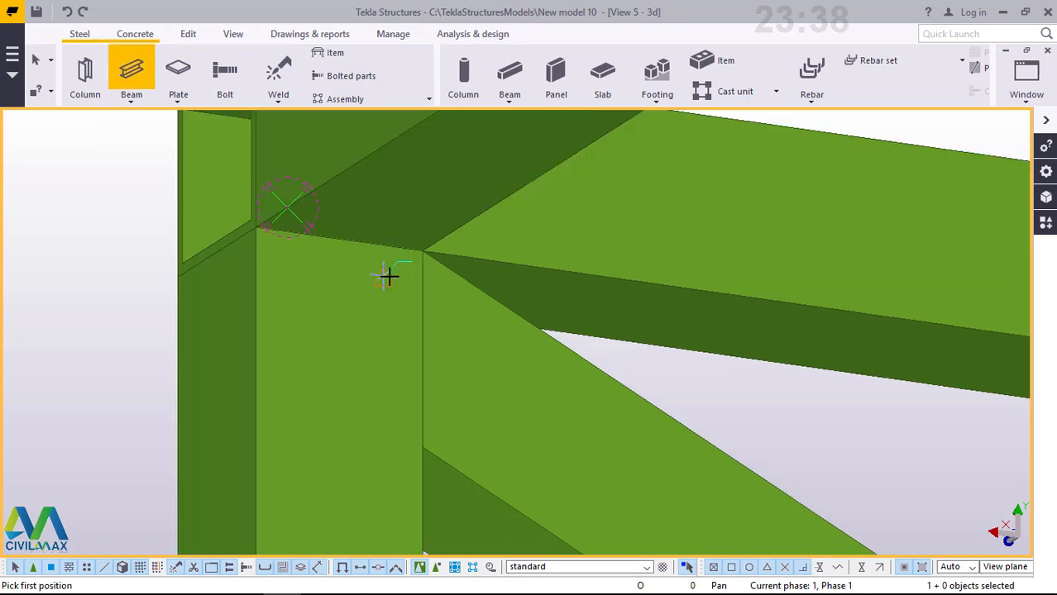
pyautogui.click(338, 238)
# Finish the diagonal at the midpoint of the adjacent vertical's bottom edge, on the face towards the corner post
pyautogui.scroll(-3, 338, 239)
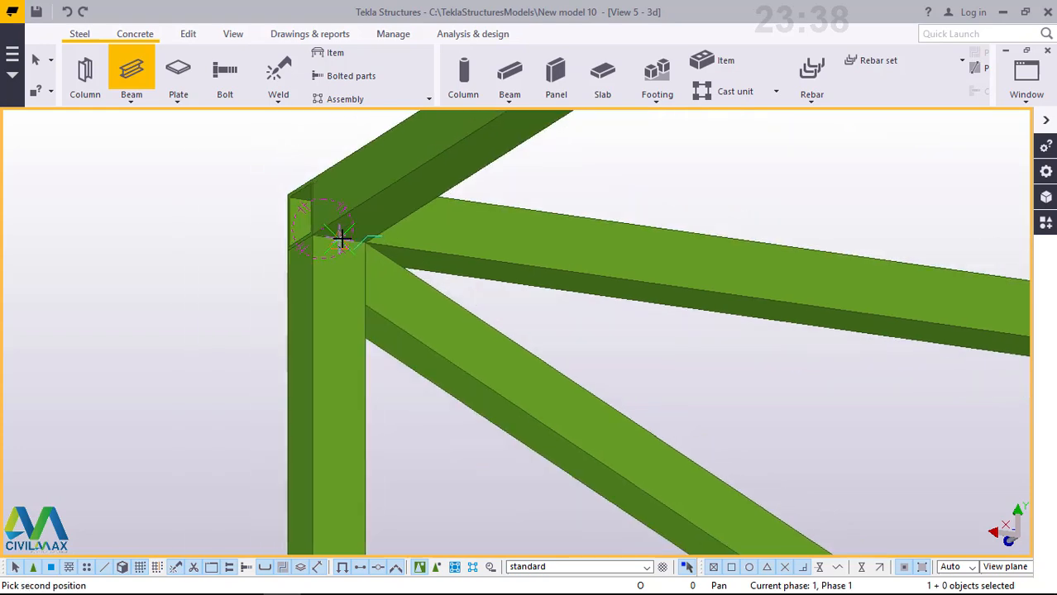
pyautogui.scroll(-3, 343, 235)
pyautogui.scroll(-2, 342, 232)
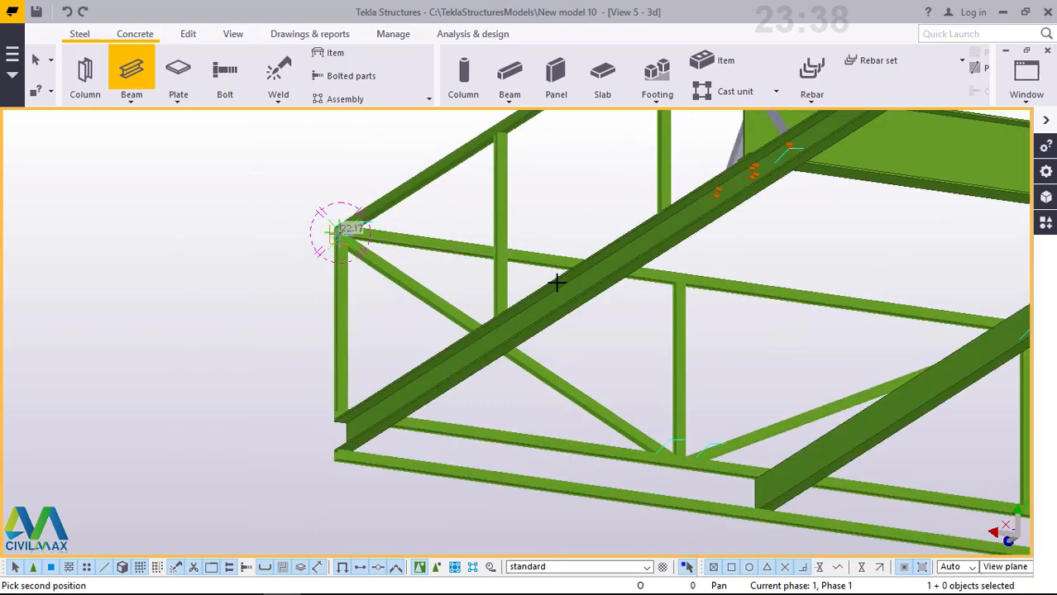
pyautogui.scroll(2, 496, 304)
pyautogui.scroll(2, 492, 312)
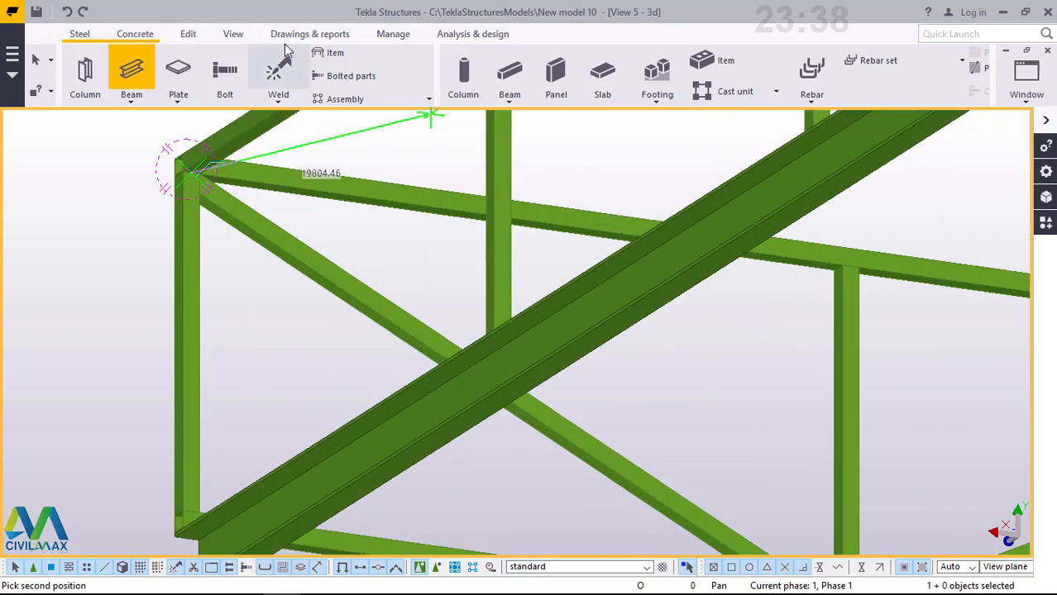
pyautogui.click(234, 36)
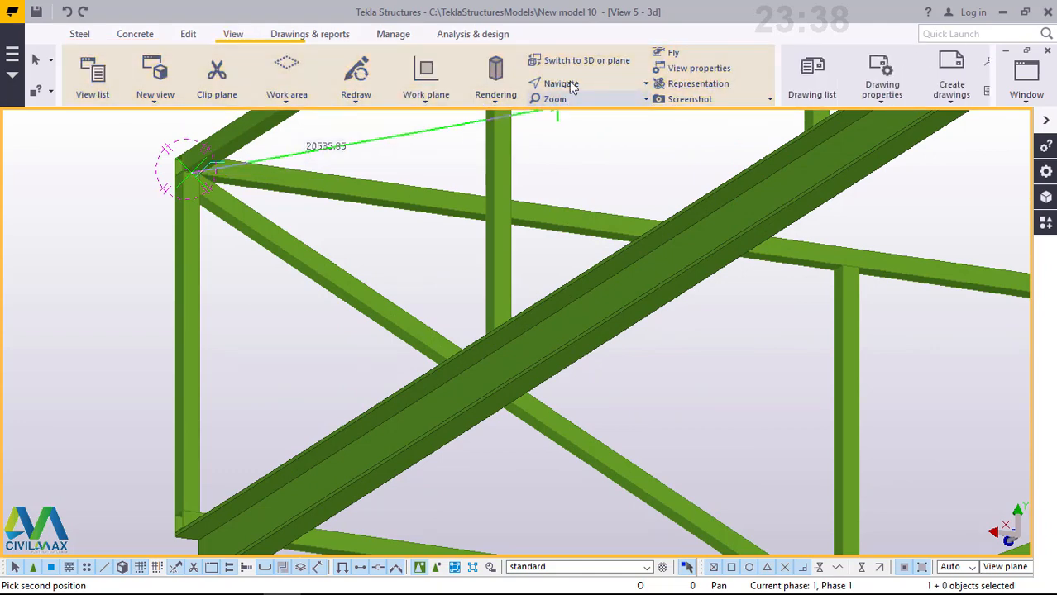
pyautogui.click(570, 83)
pyautogui.click(581, 109)
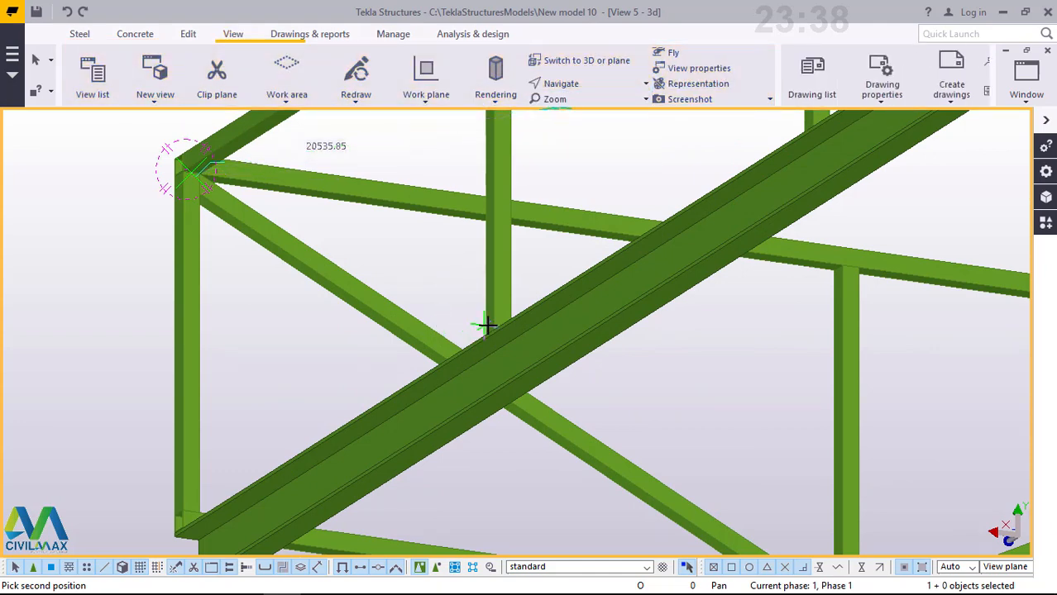
pyautogui.moveTo(492, 322); pyautogui.dragTo(841, 474)
pyautogui.moveTo(469, 335); pyautogui.dragTo(377, 236)
pyautogui.rightClick(377, 236)
pyautogui.click(413, 248)
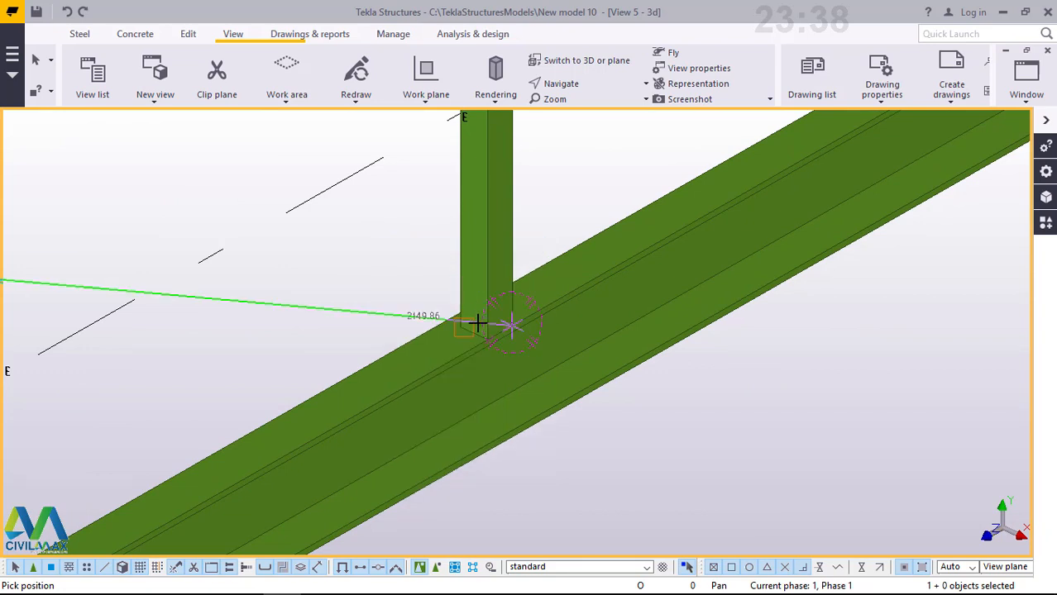
pyautogui.scroll(4, 477, 323)
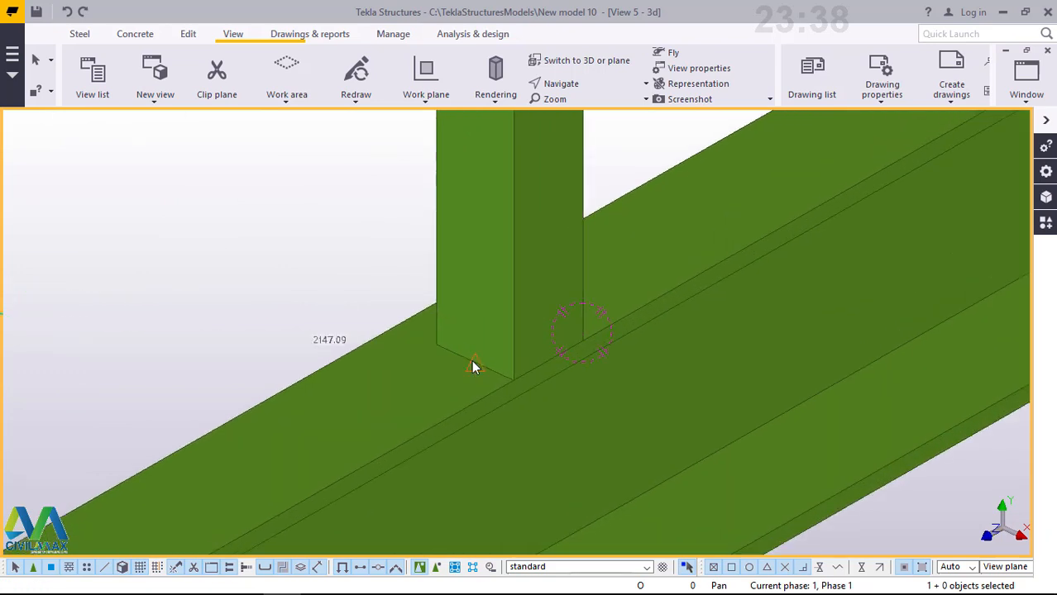
pyautogui.click(471, 360)
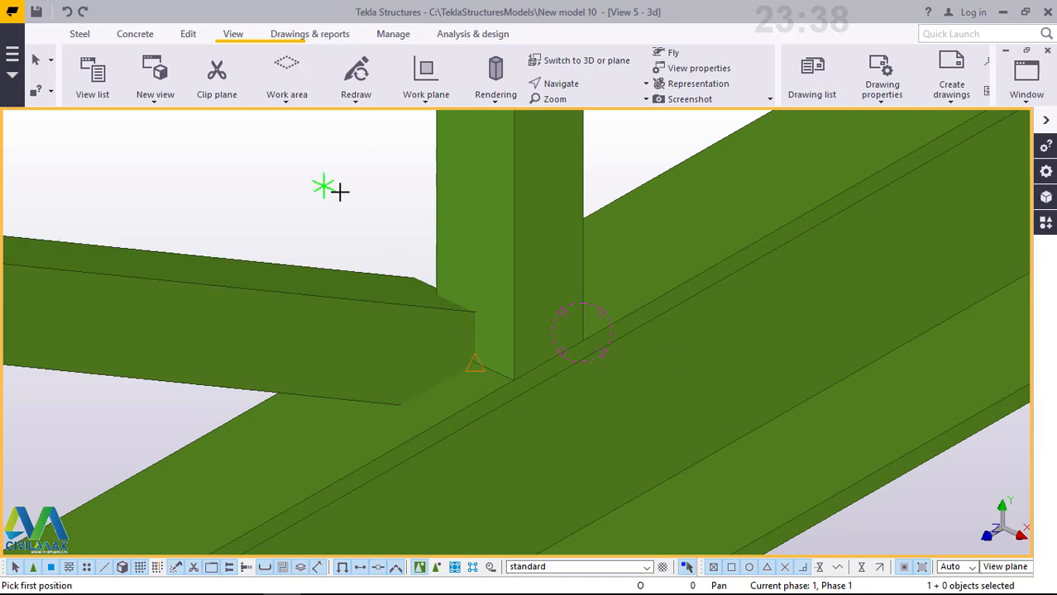
# Set the new diagonal's on-plane position to Middle so it is centred on its reference line
pyautogui.click(572, 83)
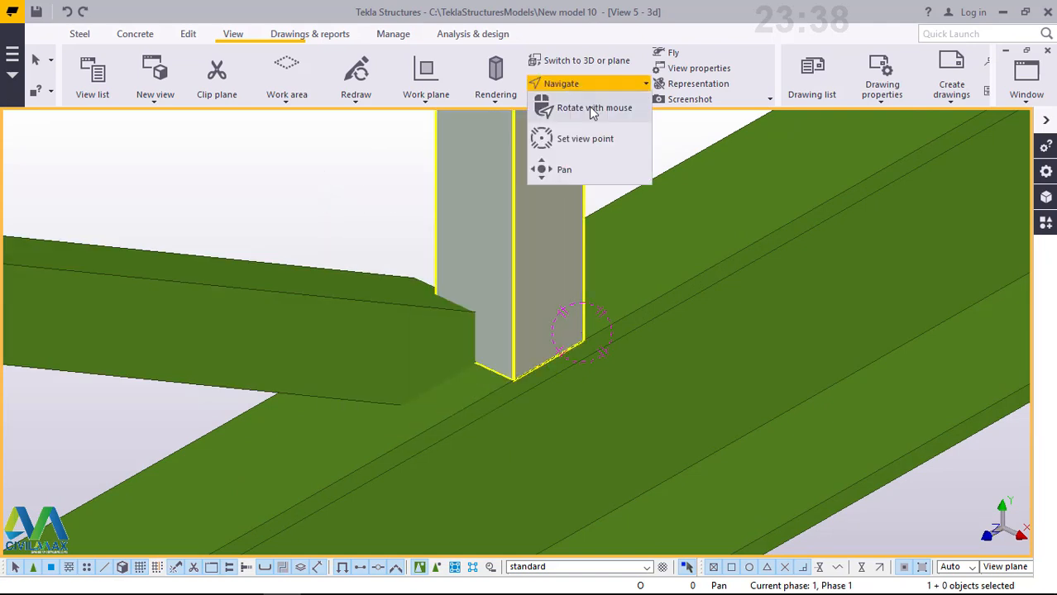
pyautogui.click(584, 136)
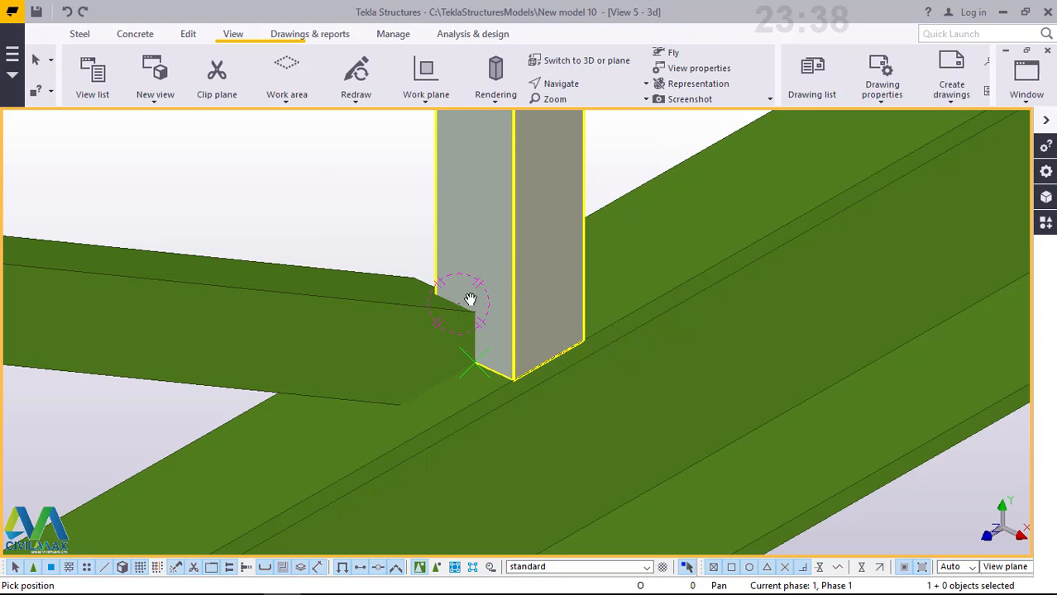
pyautogui.keyDown('ctrl'); pyautogui.moveTo(465, 307); pyautogui.dragTo(337, 203, button='middle'); pyautogui.keyUp('ctrl')
pyautogui.rightClick(335, 204)
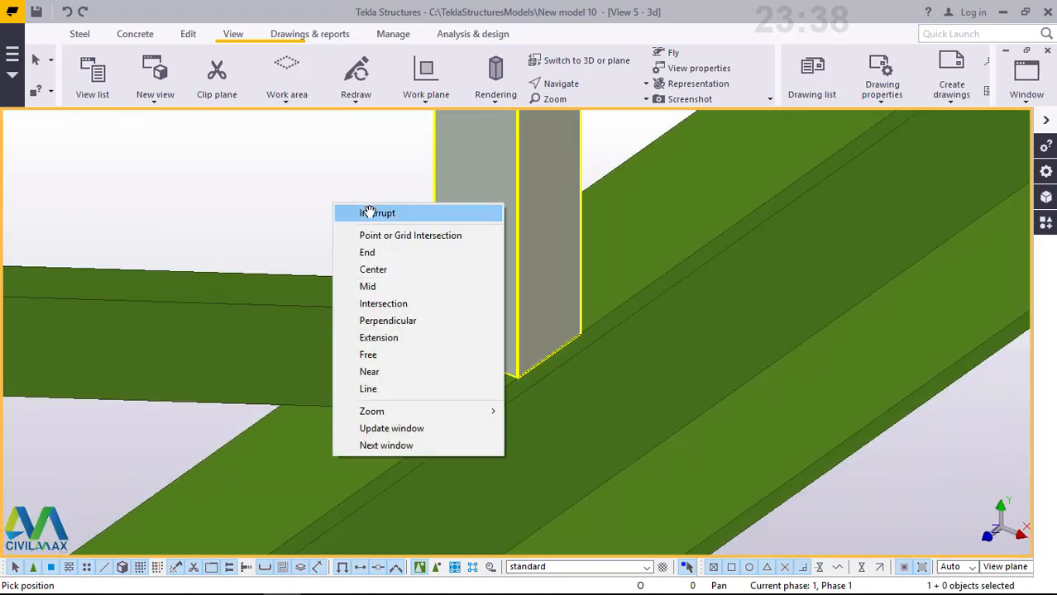
pyautogui.click(377, 213)
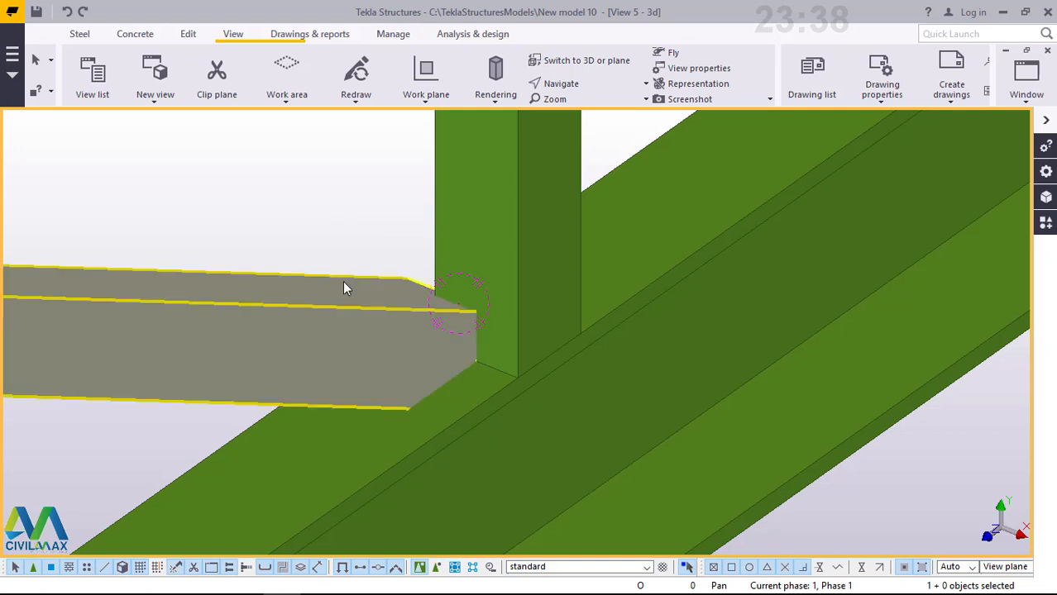
pyautogui.doubleClick(346, 288)
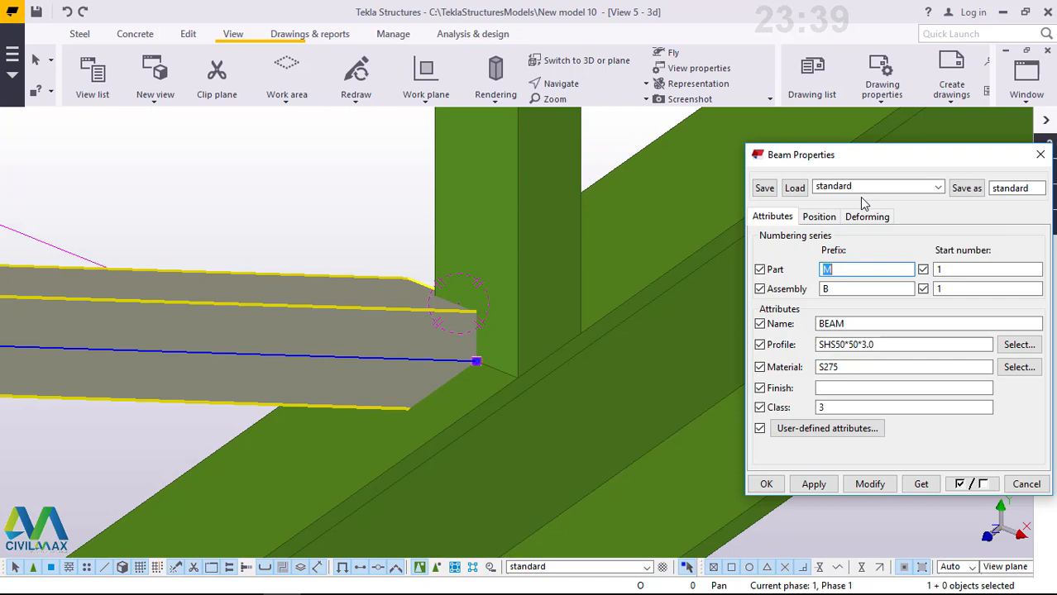
pyautogui.scroll(-2, 495, 304)
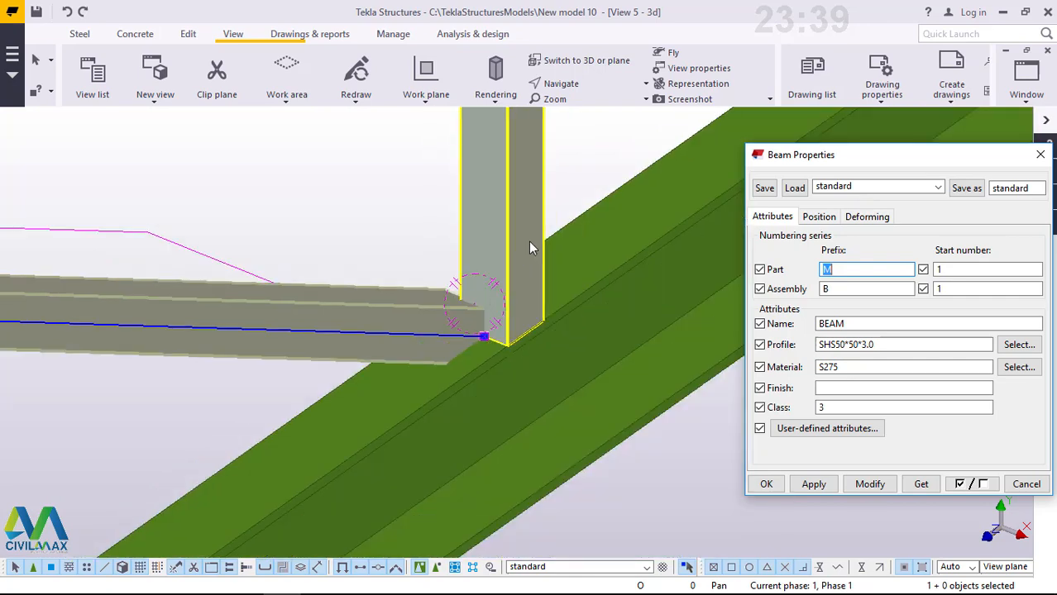
pyautogui.scroll(2, 536, 231)
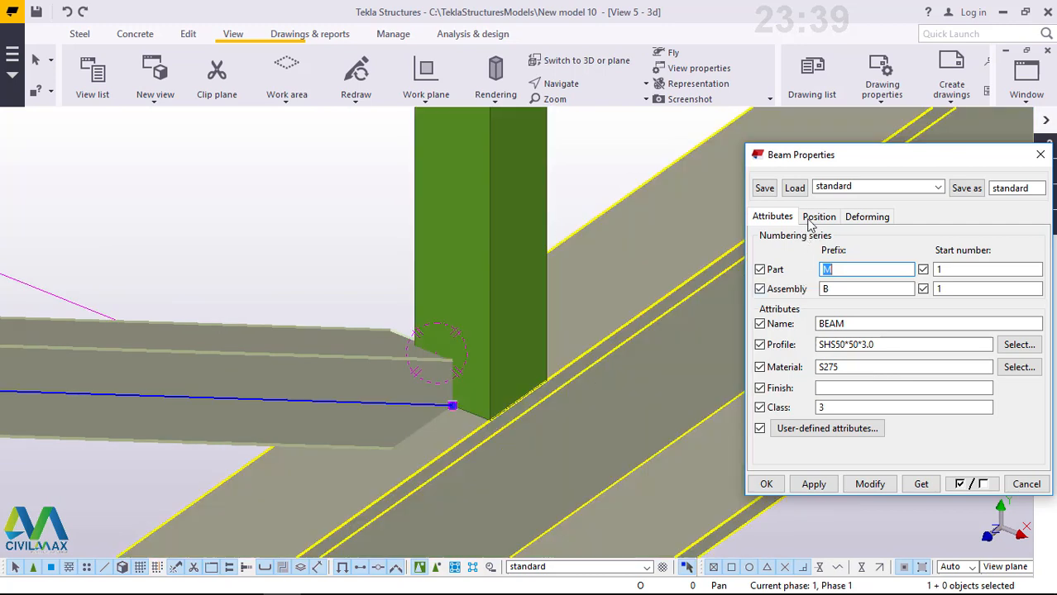
pyautogui.click(814, 218)
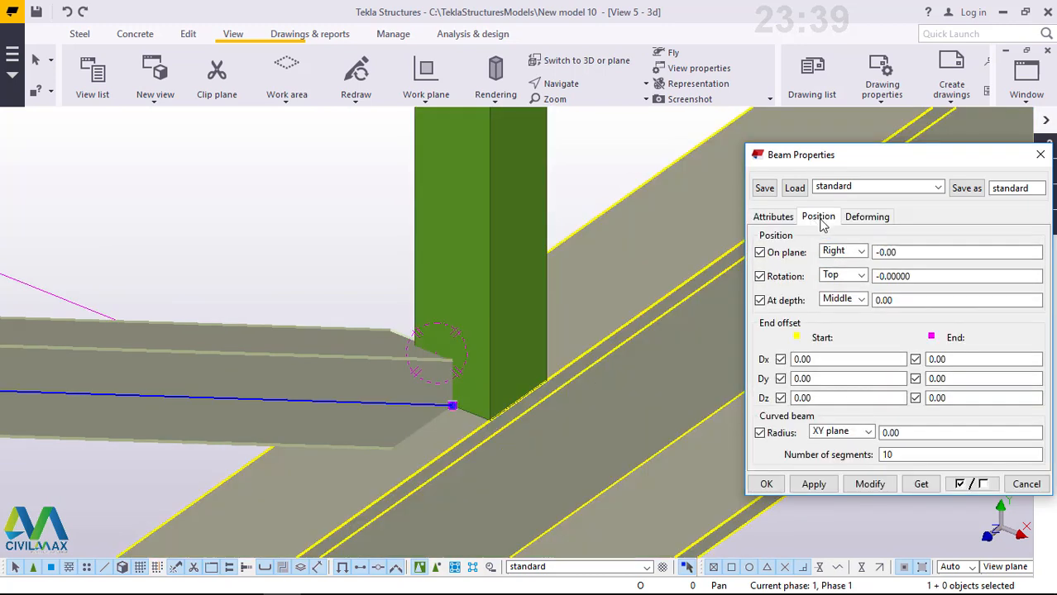
pyautogui.click(861, 252)
pyautogui.click(850, 264)
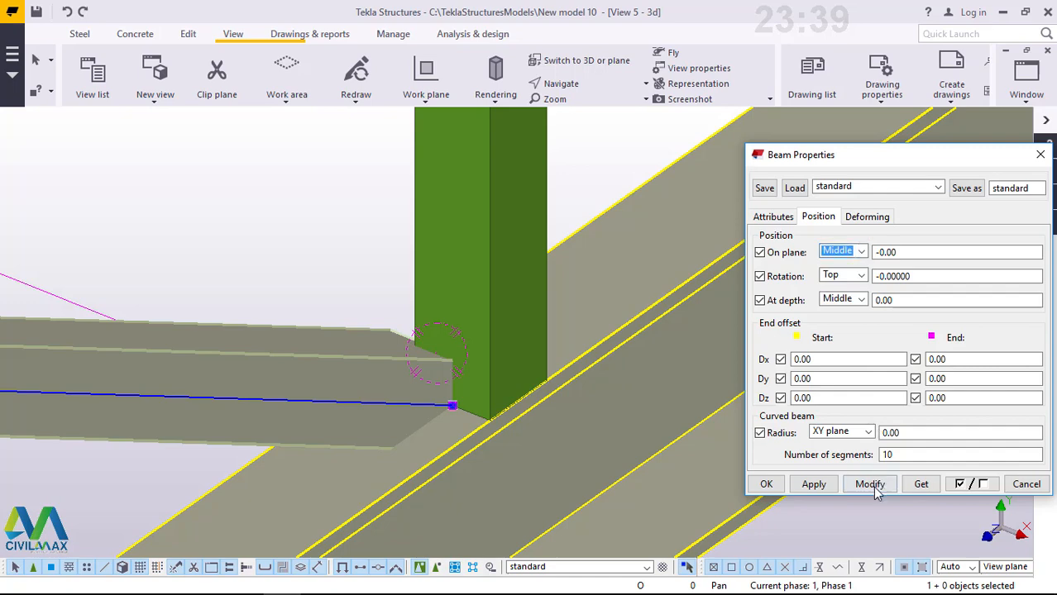
pyautogui.click(873, 487)
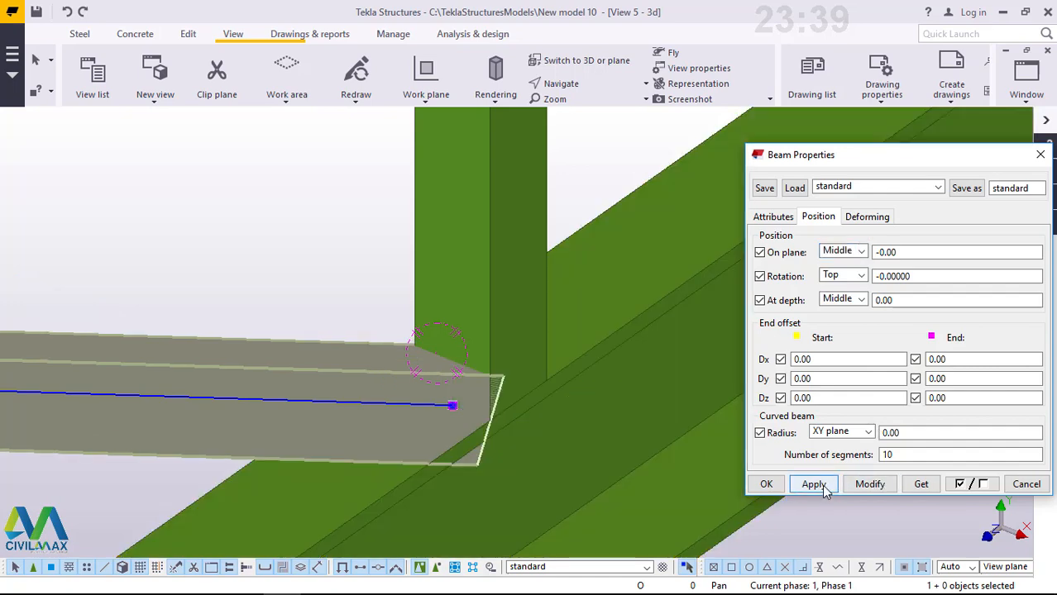
pyautogui.click(767, 484)
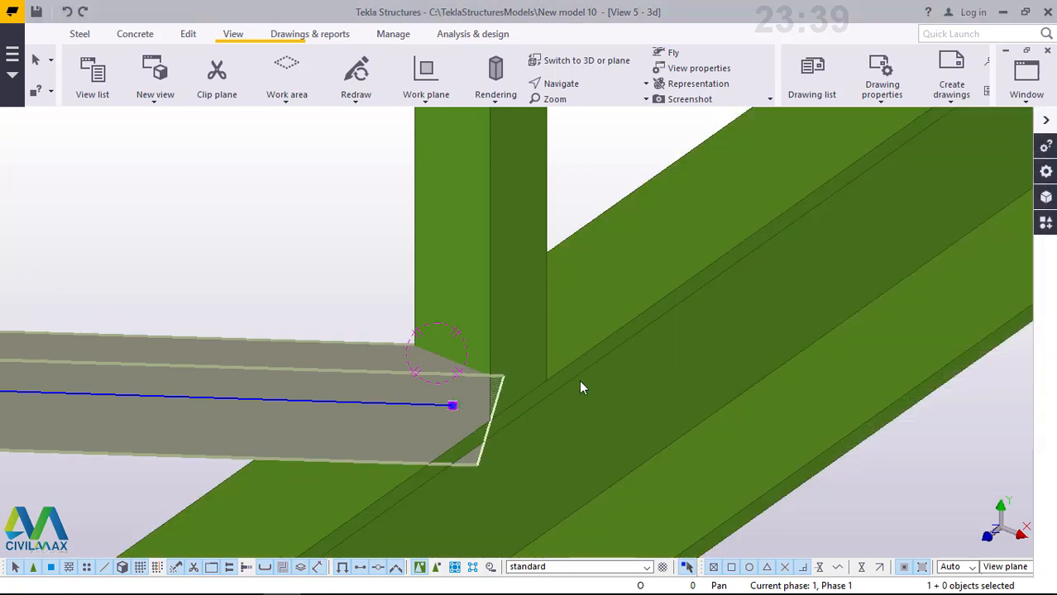
# Examine the repositioned diagonal at the vertical's foot and the joint where that vertical meets the top beam
pyautogui.scroll(-3, 576, 382)
pyautogui.scroll(-3, 548, 386)
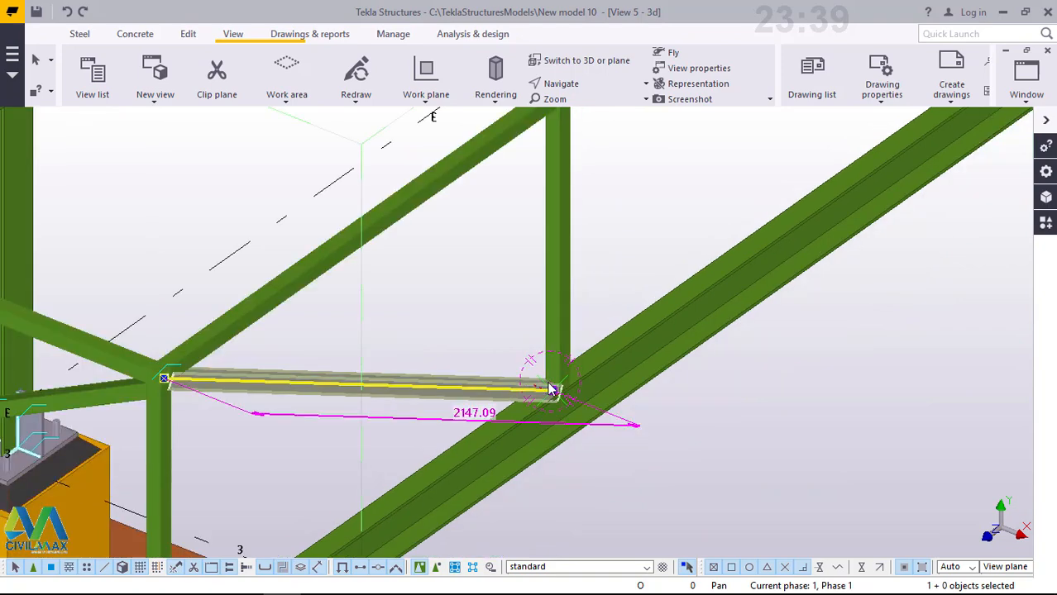
pyautogui.scroll(-2, 581, 378)
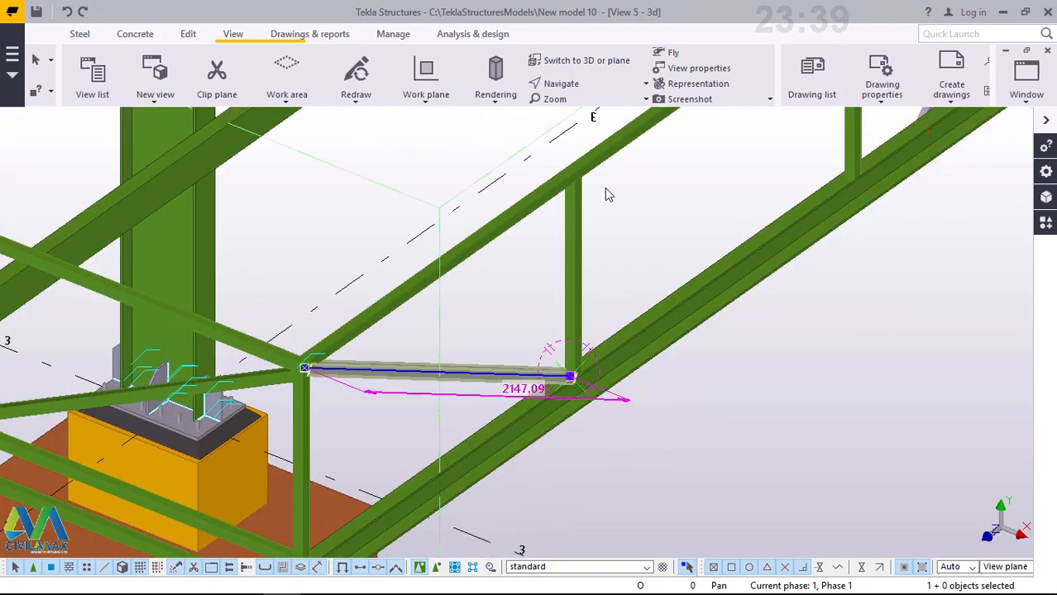
pyautogui.scroll(2, 605, 188)
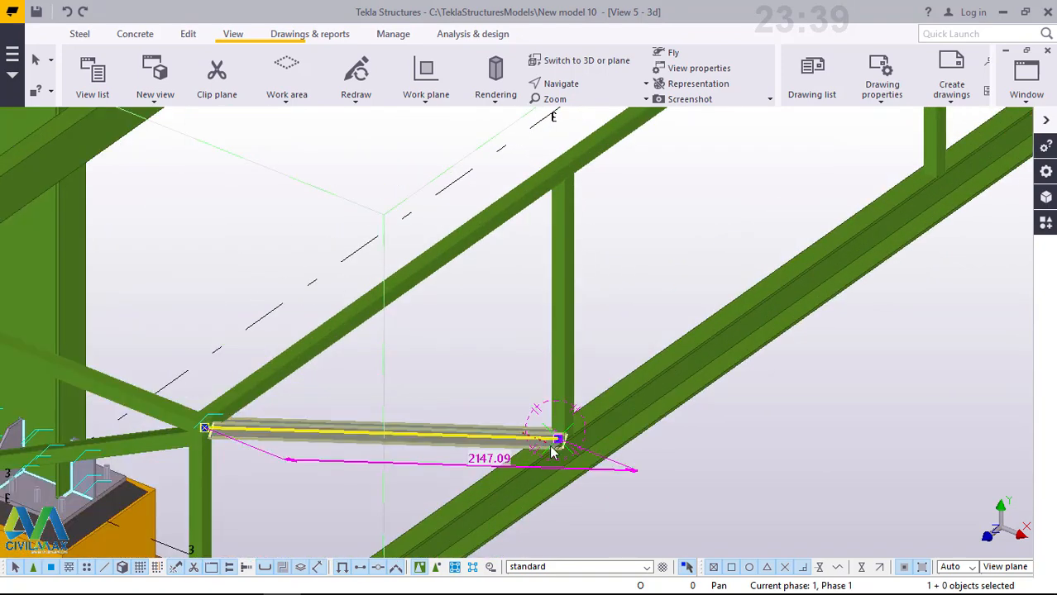
pyautogui.scroll(3, 551, 447)
pyautogui.scroll(-1, 549, 447)
pyautogui.scroll(-2, 554, 444)
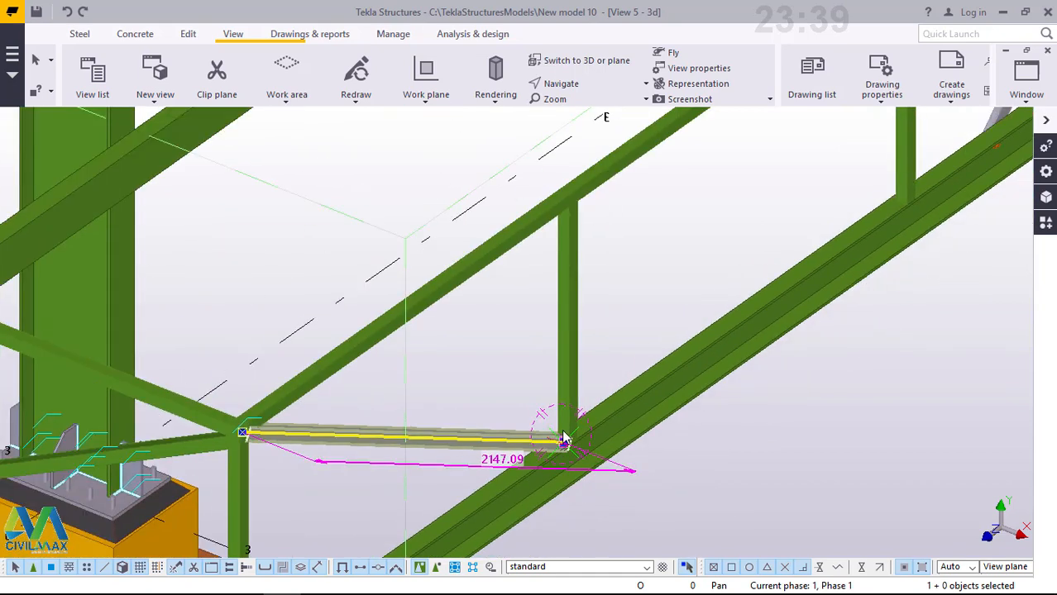
pyautogui.scroll(4, 587, 189)
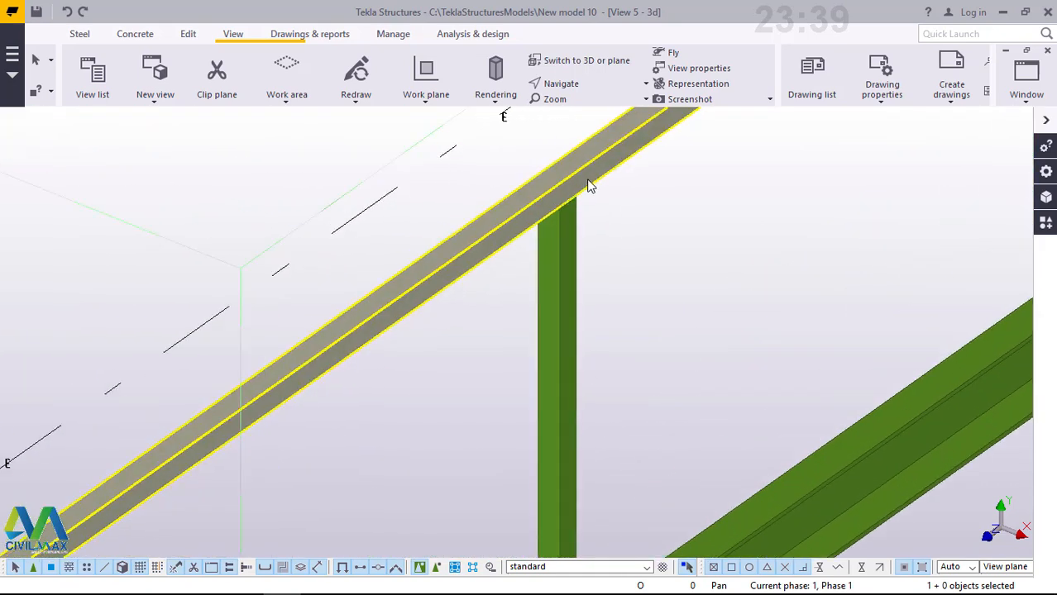
pyautogui.scroll(2, 587, 187)
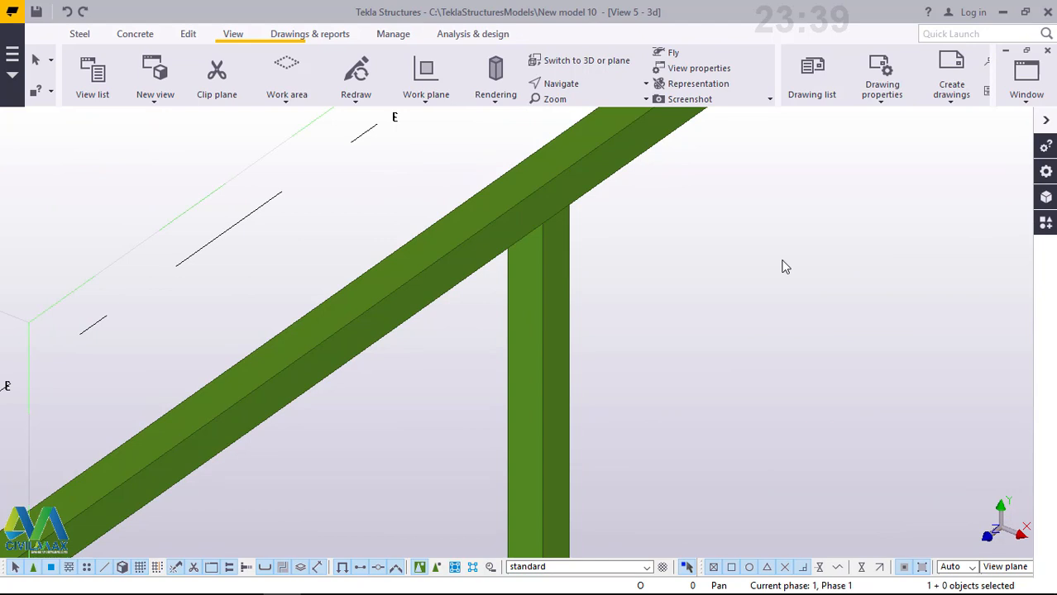
# Set the work plane with the work plane tool on the vertical's outer face parallel to the end truss, just below the top beam
pyautogui.click(428, 107)
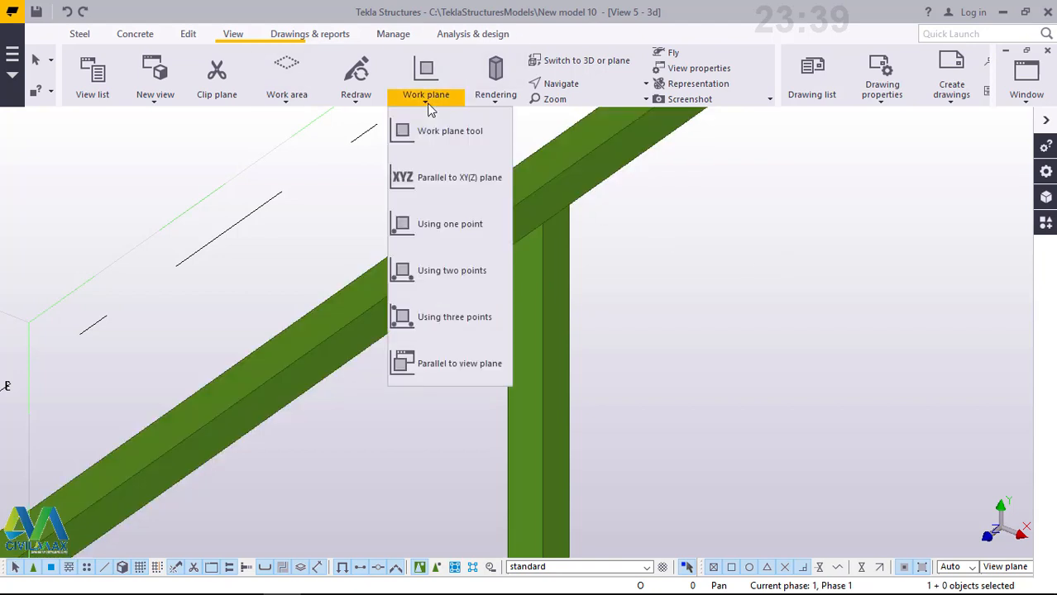
pyautogui.click(437, 135)
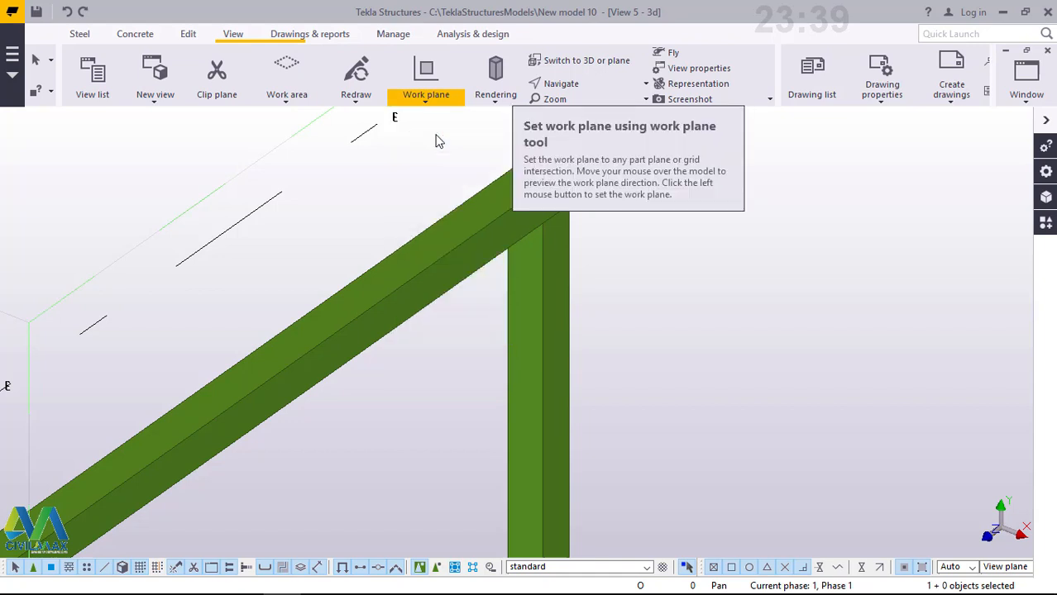
pyautogui.scroll(4, 581, 208)
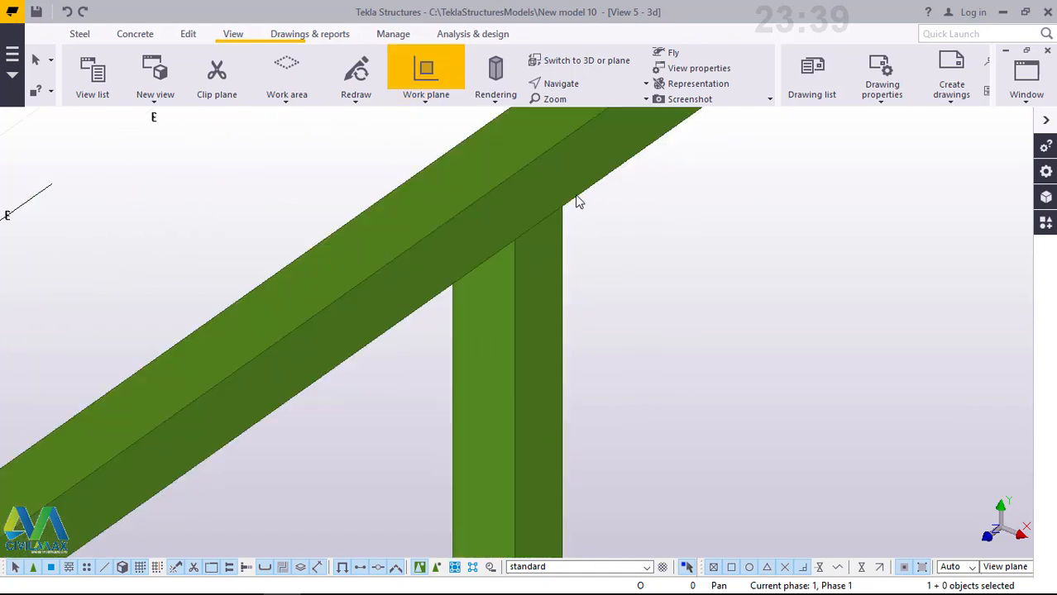
pyautogui.click(424, 104)
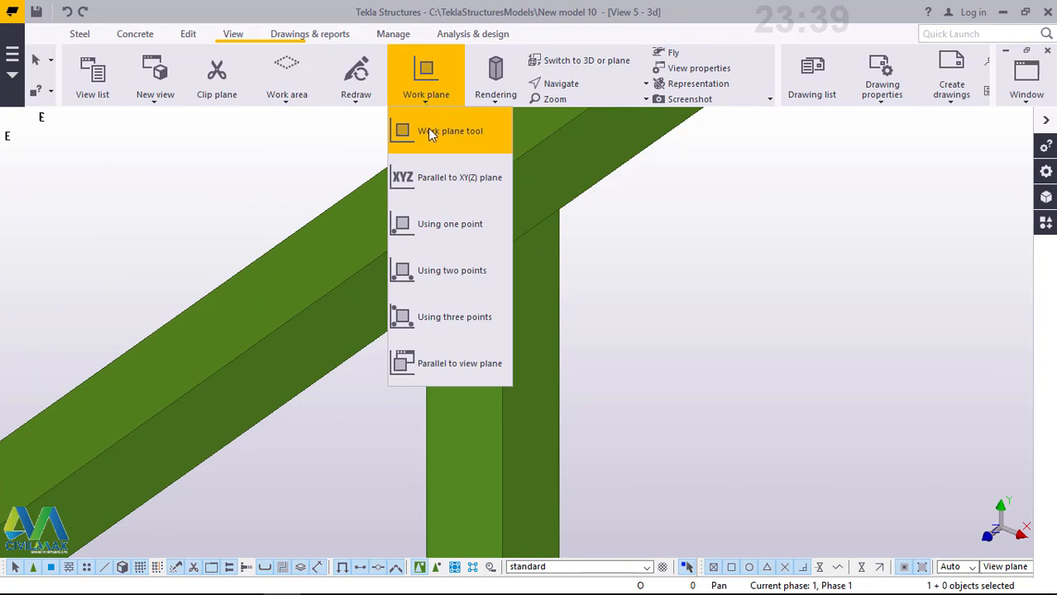
pyautogui.click(429, 132)
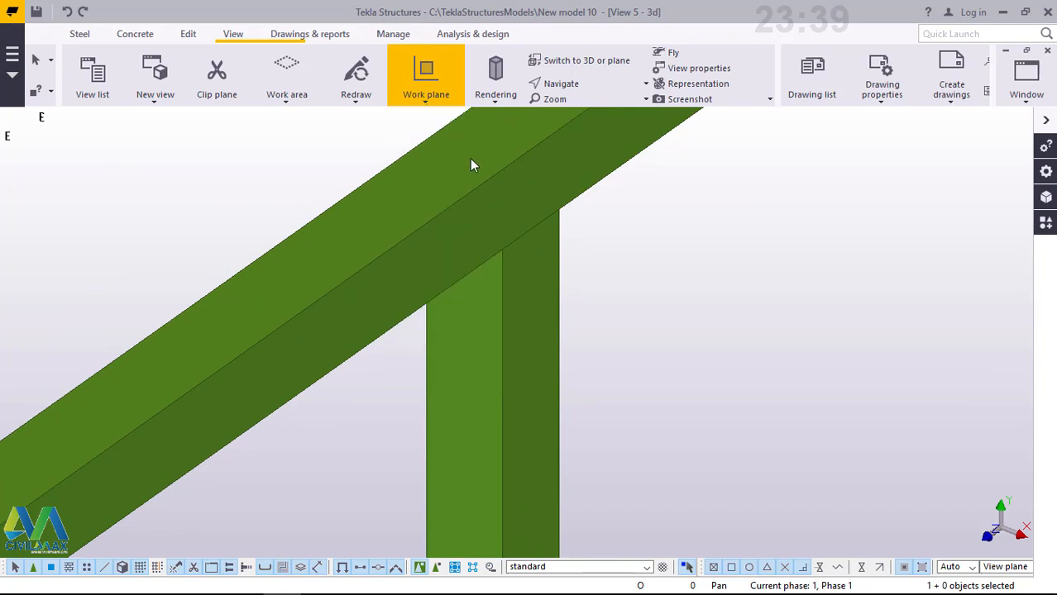
pyautogui.click(508, 252)
pyautogui.rightClick(679, 201)
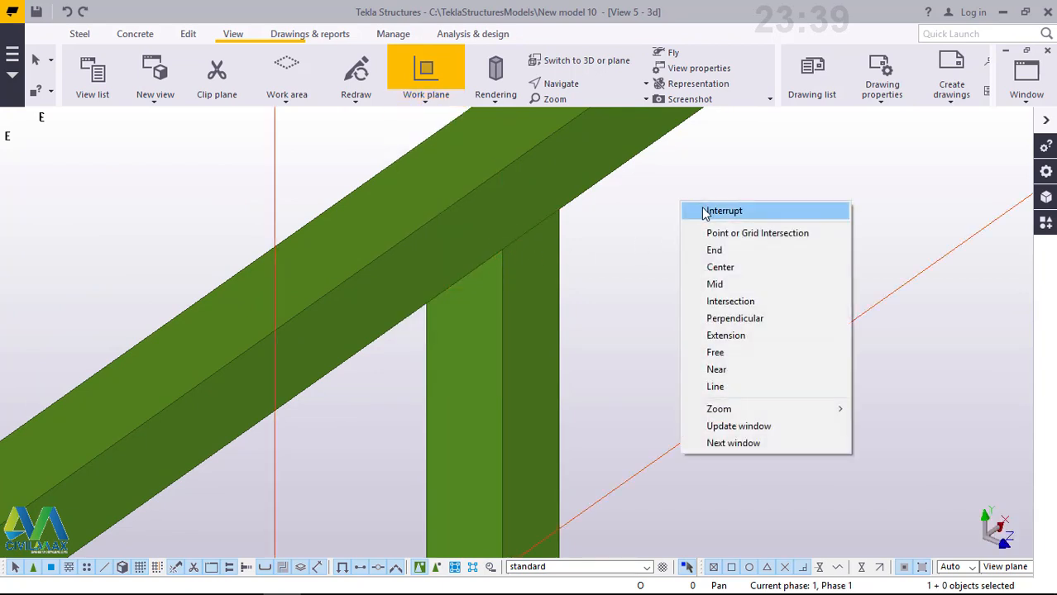
pyautogui.click(713, 213)
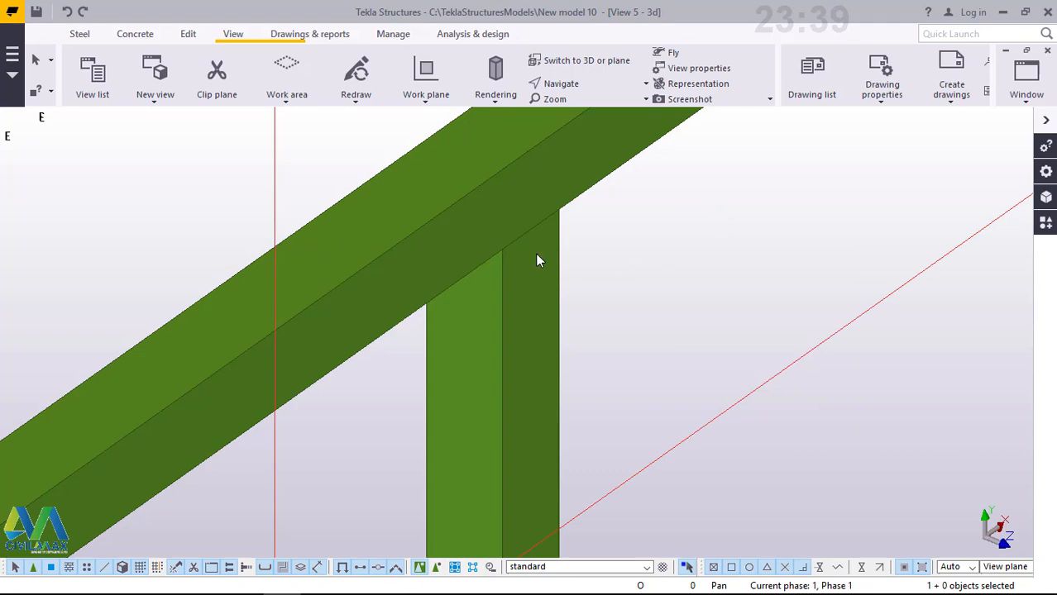
pyautogui.scroll(-6, 537, 258)
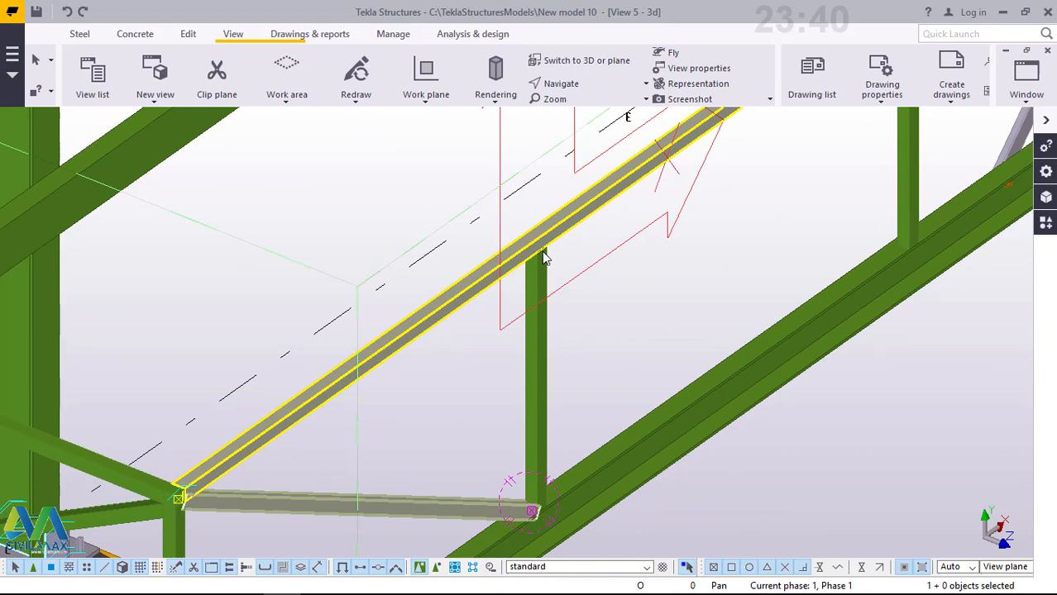
# Mirror-copy the selected end diagonal about the adjacent vertical post, using a mirror line from the post's upper end to its lower end
pyautogui.rightClick(623, 286)
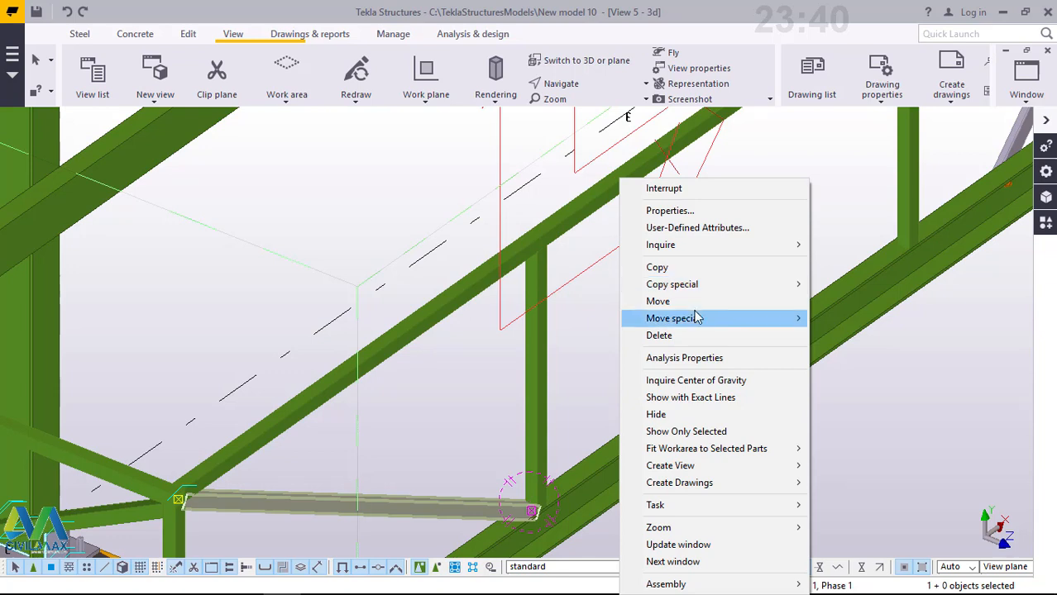
pyautogui.moveTo(698, 294)
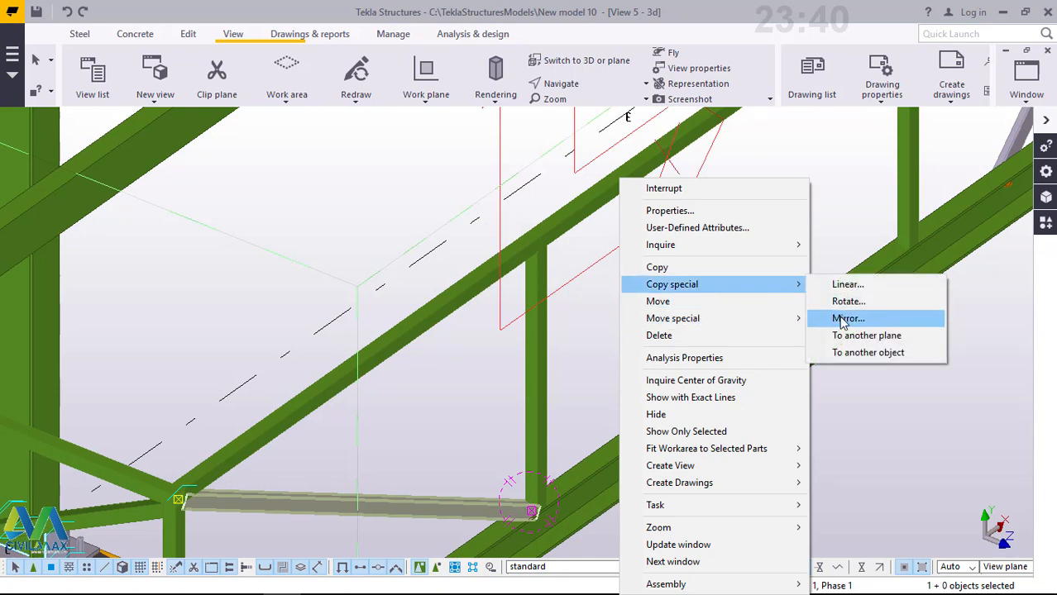
pyautogui.click(842, 318)
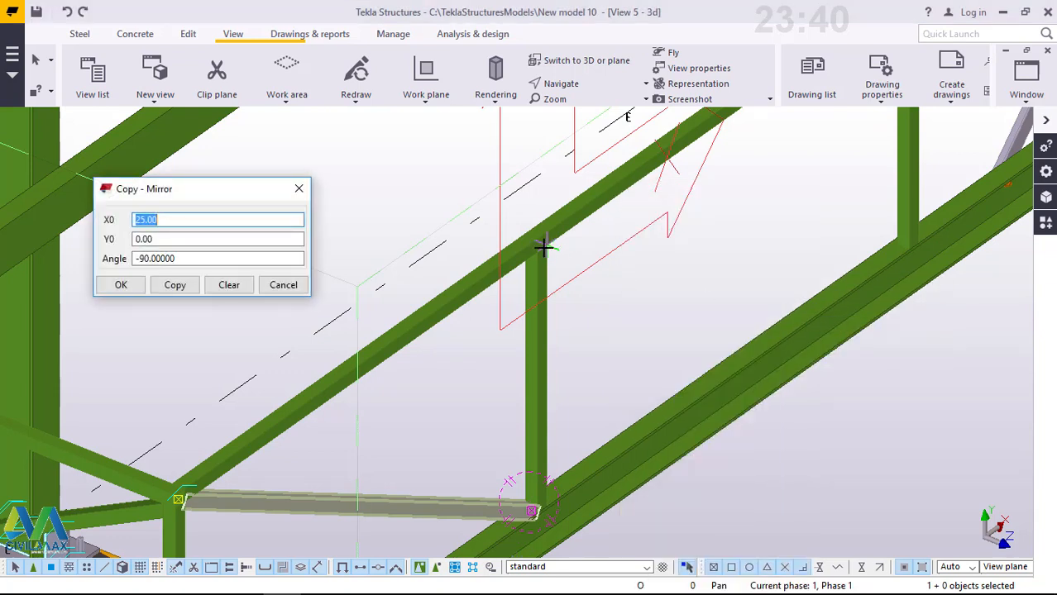
pyautogui.scroll(3, 530, 248)
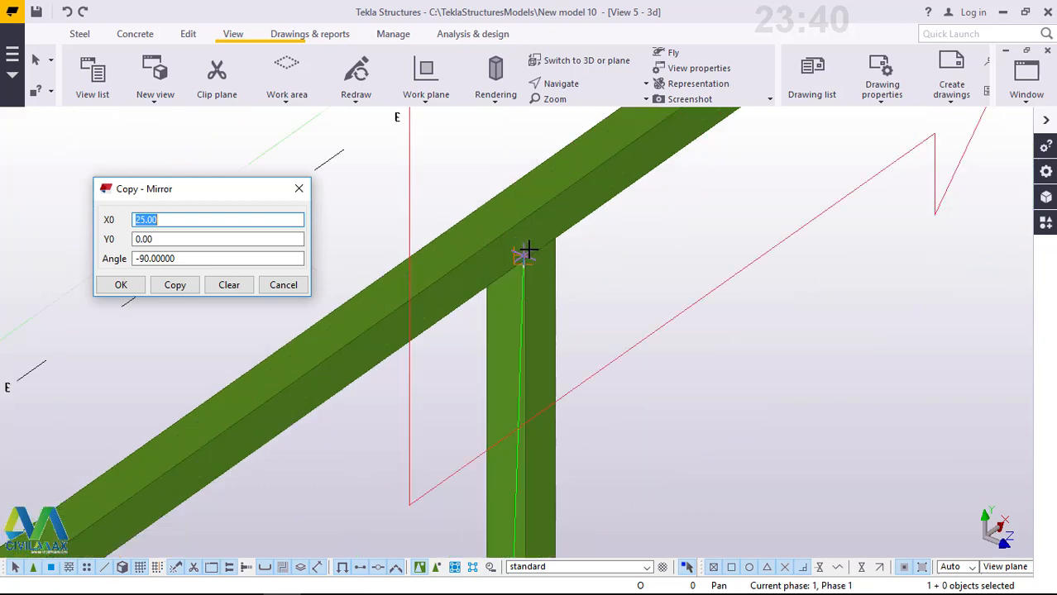
pyautogui.scroll(3, 528, 254)
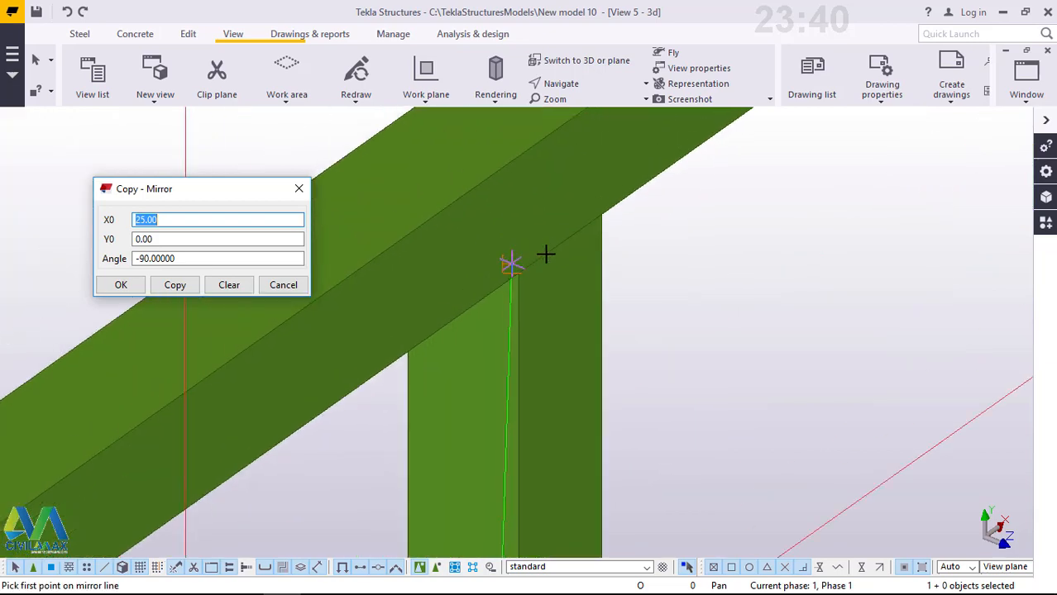
pyautogui.scroll(2, 560, 244)
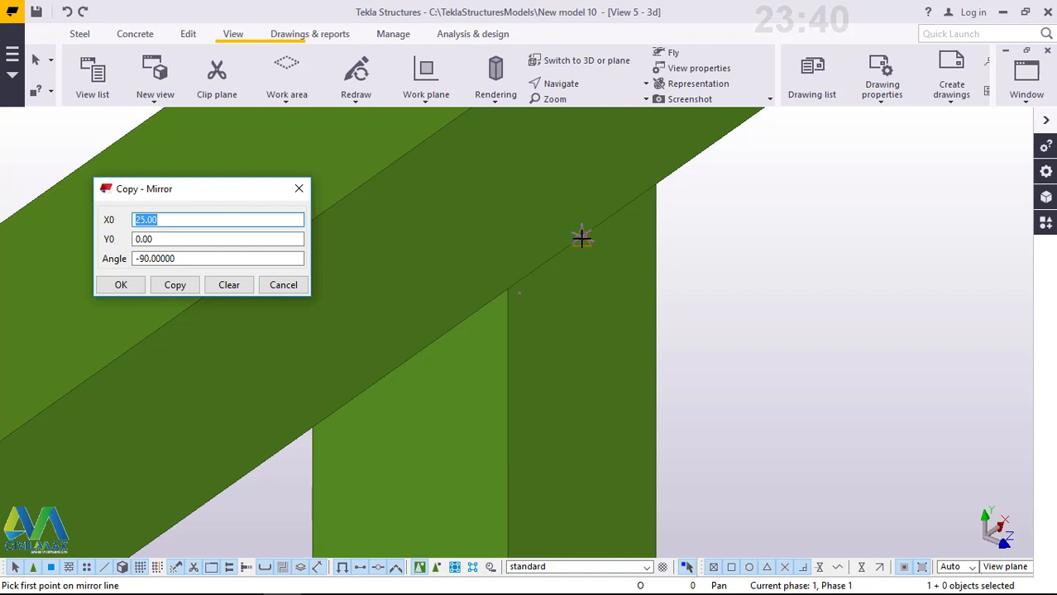
pyautogui.click(581, 239)
pyautogui.scroll(-2, 573, 236)
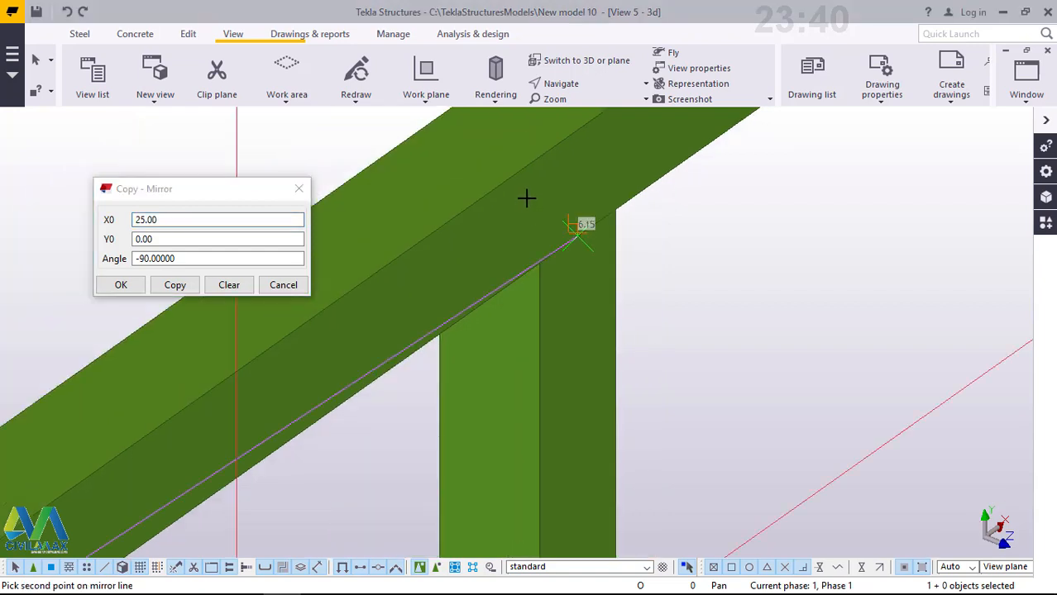
pyautogui.scroll(-2, 533, 198)
pyautogui.scroll(-2, 542, 199)
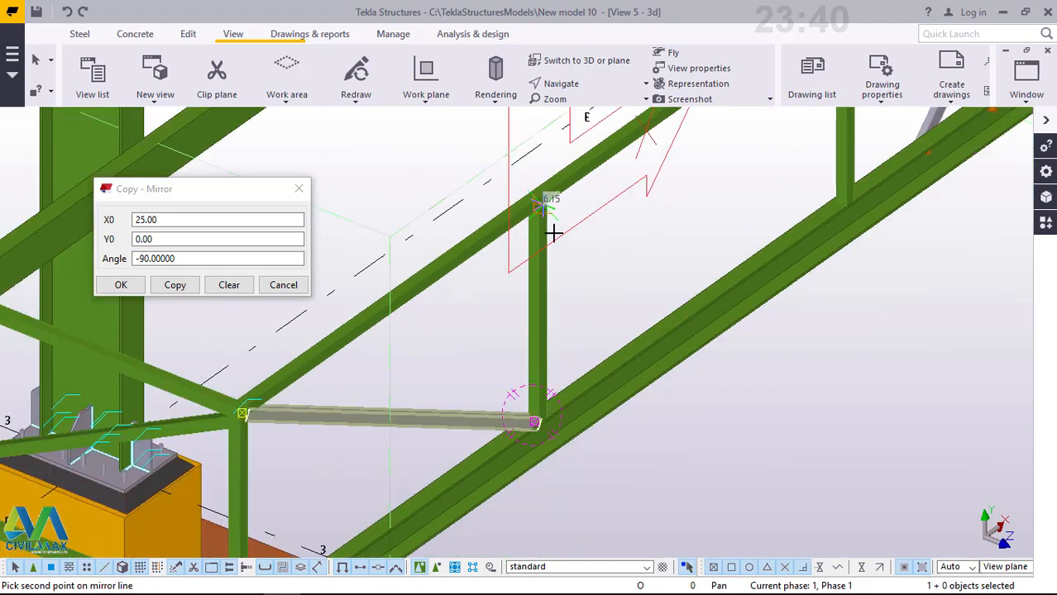
pyautogui.scroll(4, 548, 425)
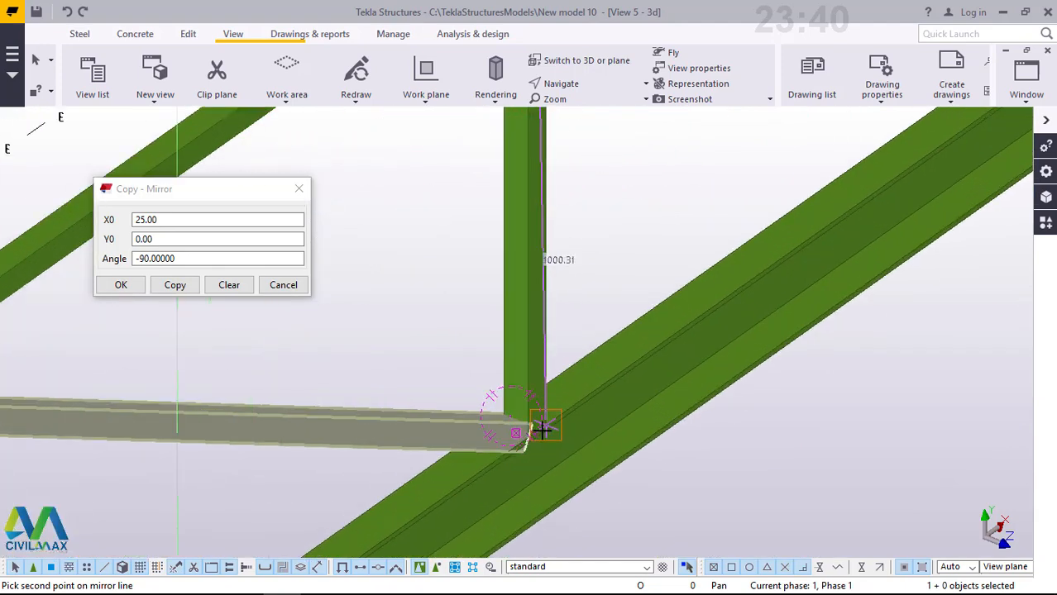
pyautogui.scroll(3, 544, 428)
pyautogui.scroll(2, 529, 430)
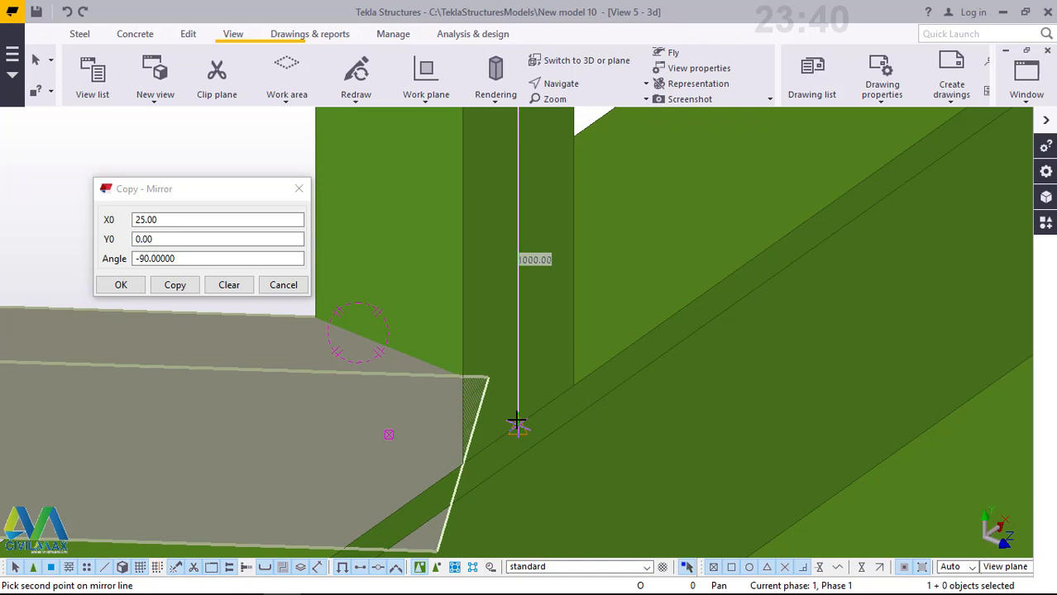
pyautogui.click(516, 423)
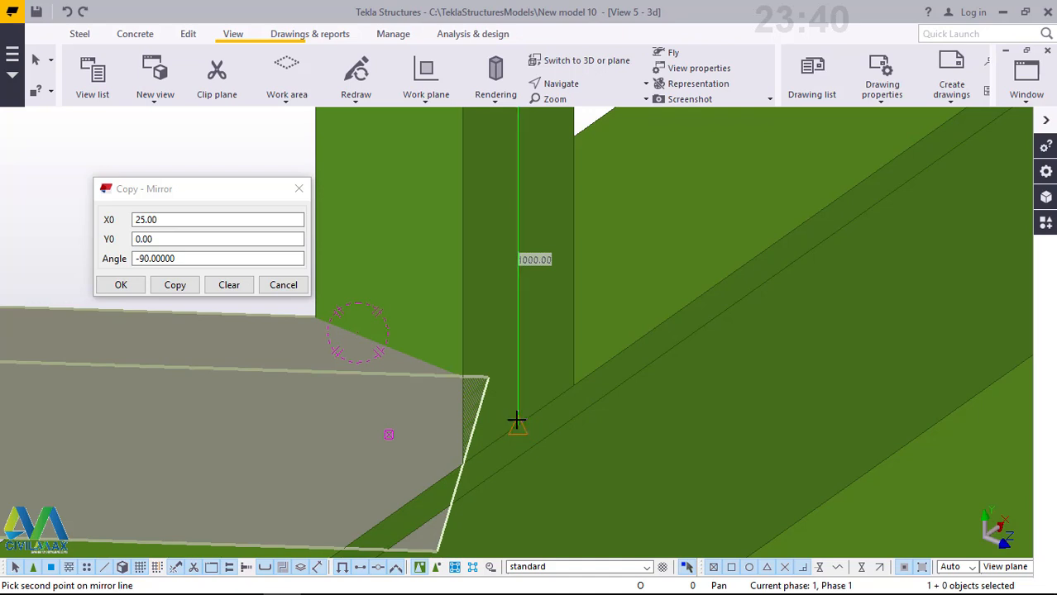
pyautogui.click(174, 290)
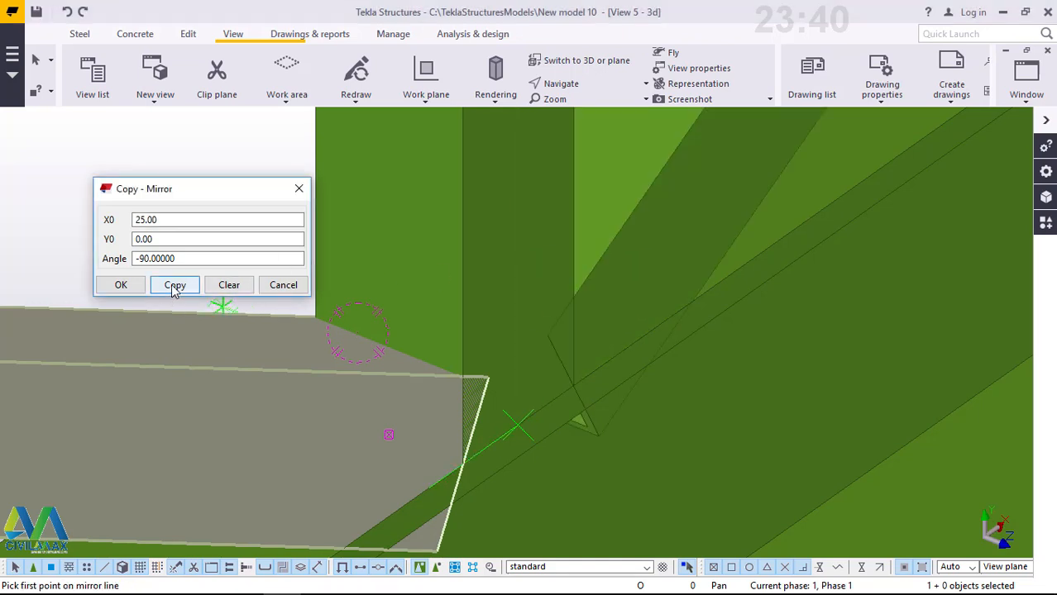
pyautogui.click(121, 286)
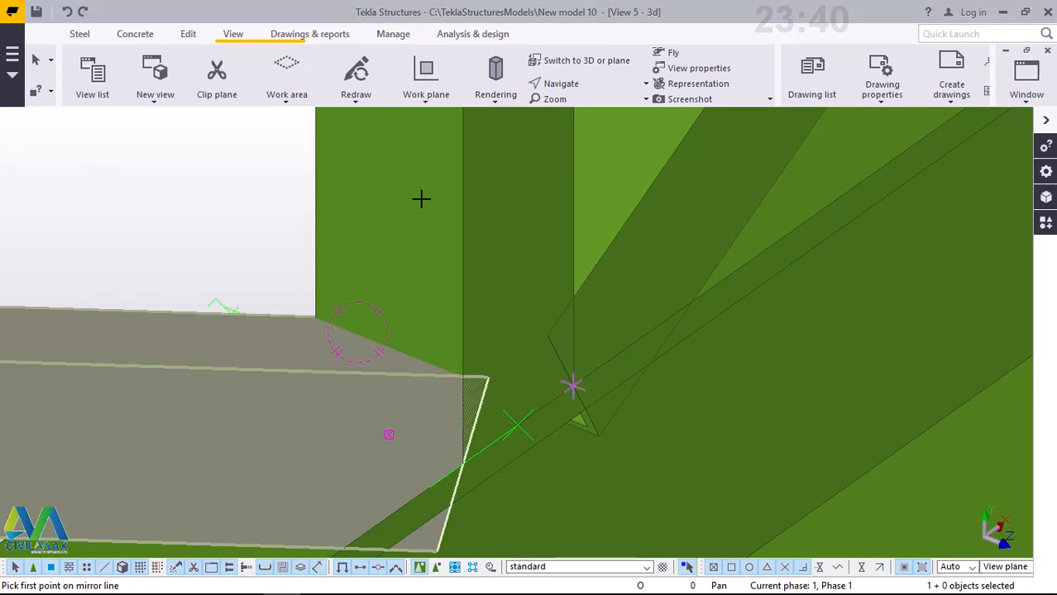
pyautogui.rightClick(421, 198)
pyautogui.click(439, 203)
# Examine from the outer side of the truss how the mirrored diagonal meets the next vertical post and the upper chord
pyautogui.scroll(-10, 436, 358)
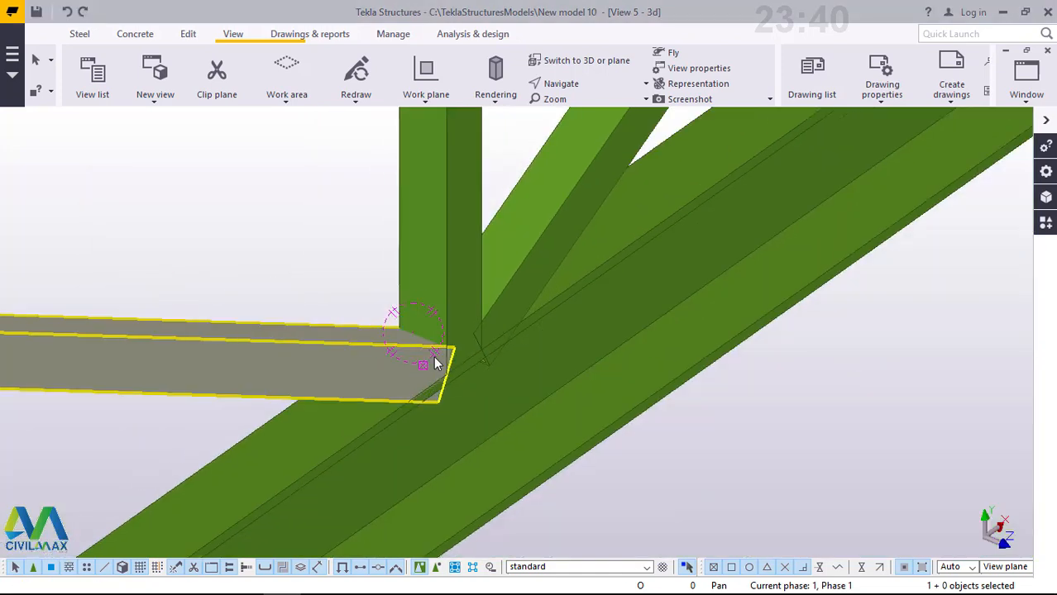
pyautogui.scroll(-7, 465, 422)
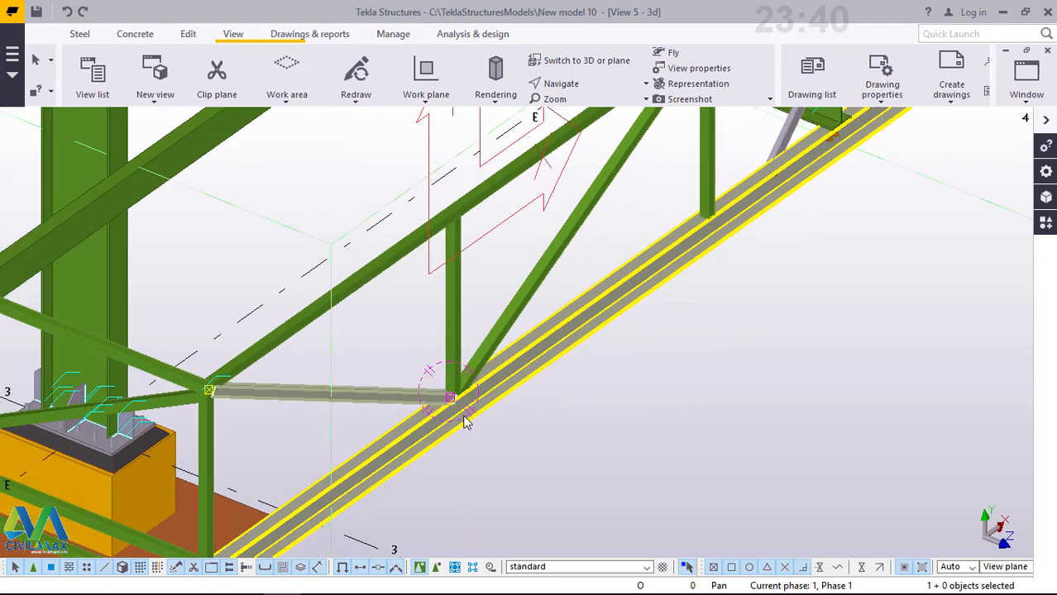
pyautogui.scroll(2, 583, 228)
pyautogui.scroll(4, 589, 225)
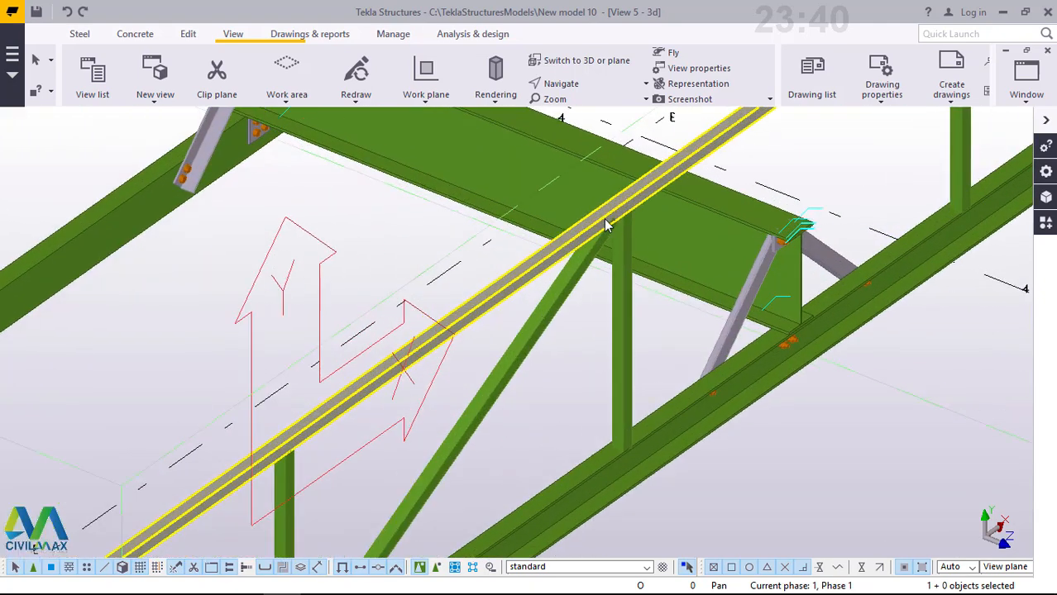
pyautogui.click(570, 84)
pyautogui.click(579, 110)
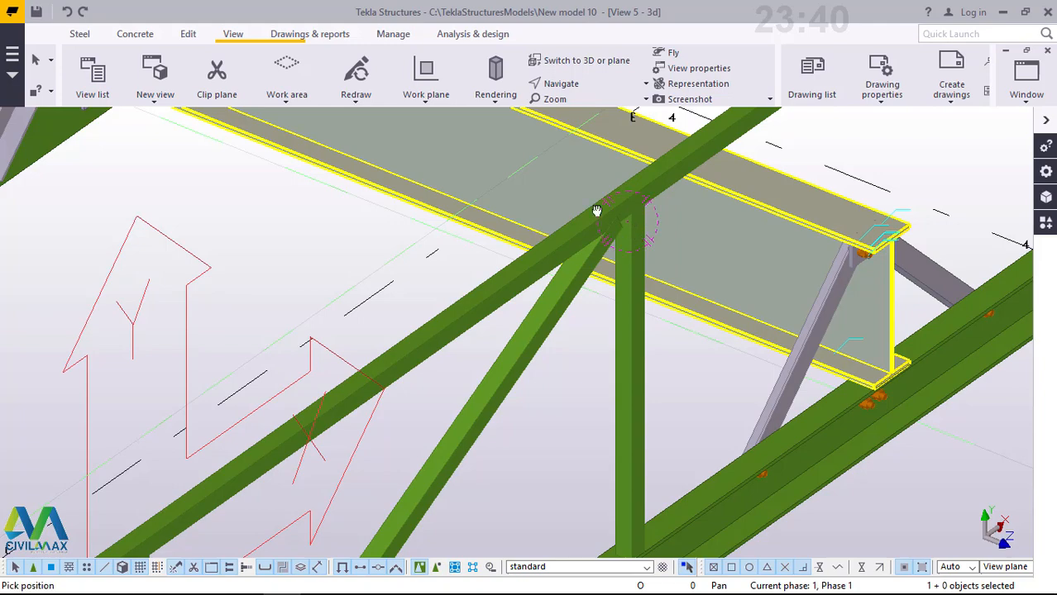
pyautogui.moveTo(637, 231); pyautogui.dragTo(771, 294)
pyautogui.scroll(-5, 775, 294)
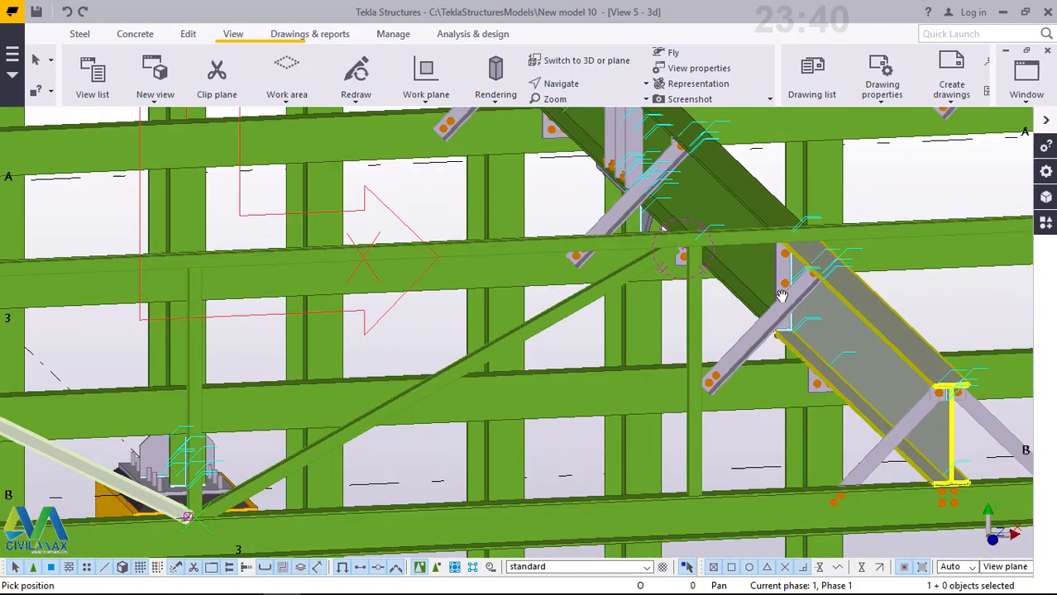
pyautogui.moveTo(683, 274); pyautogui.dragTo(610, 274)
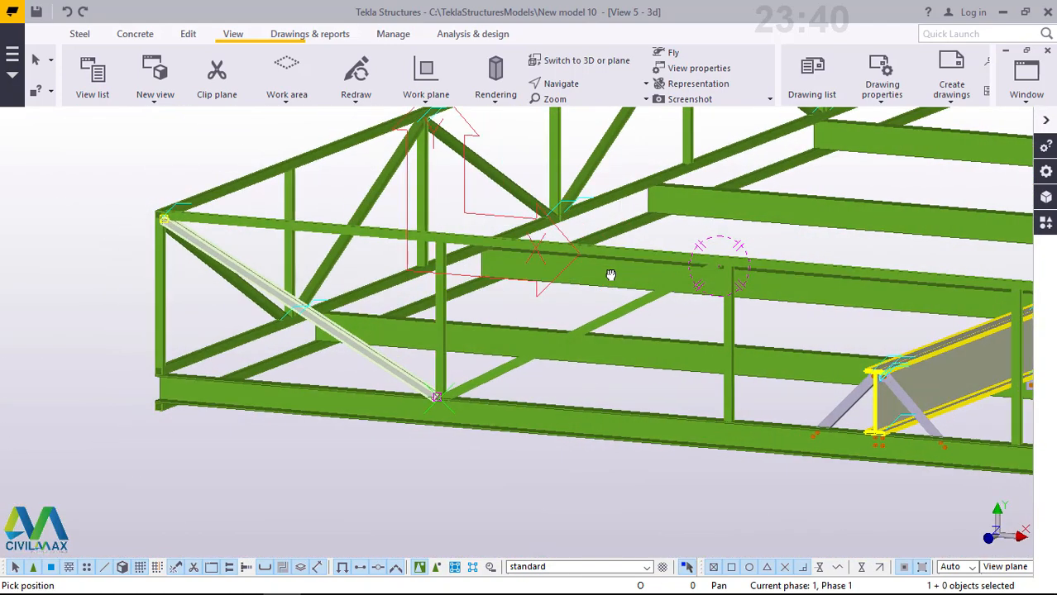
pyautogui.scroll(4, 559, 270)
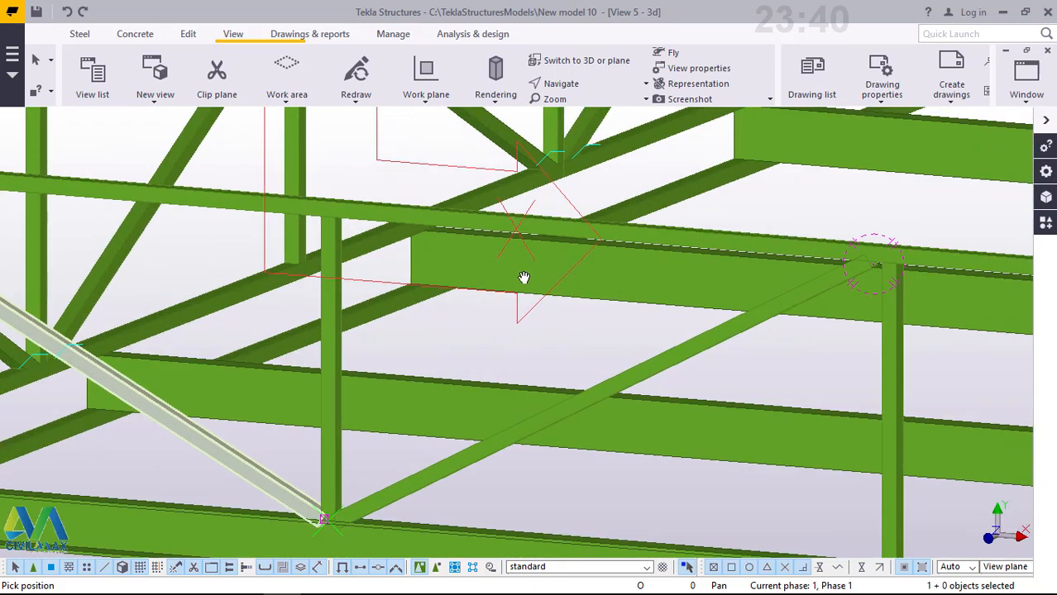
pyautogui.scroll(-4, 736, 300)
pyautogui.scroll(-1, 733, 301)
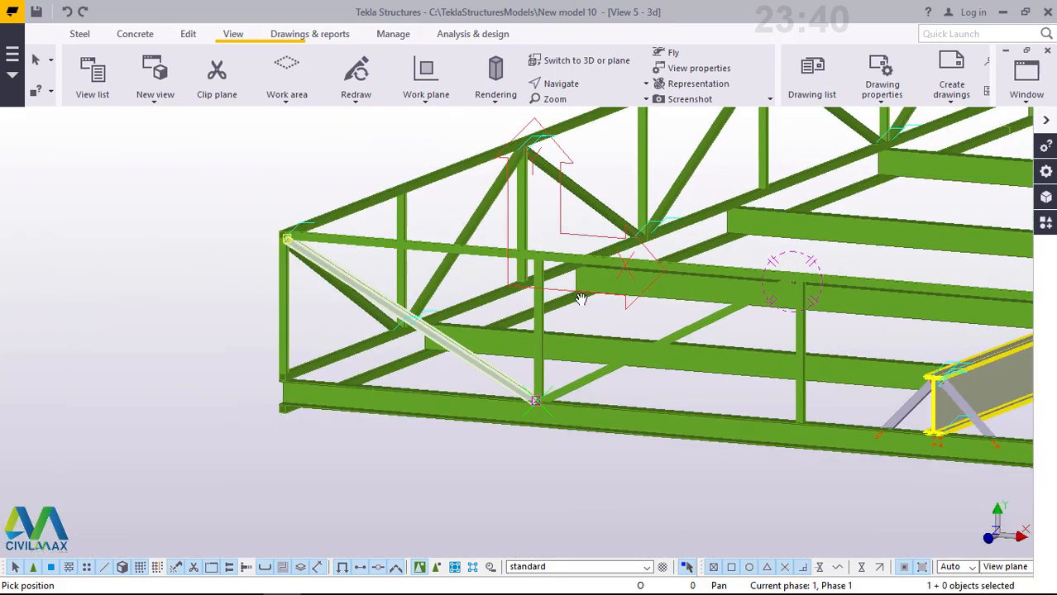
pyautogui.moveTo(581, 298); pyautogui.dragTo(575, 323)
pyautogui.scroll(4, 807, 331)
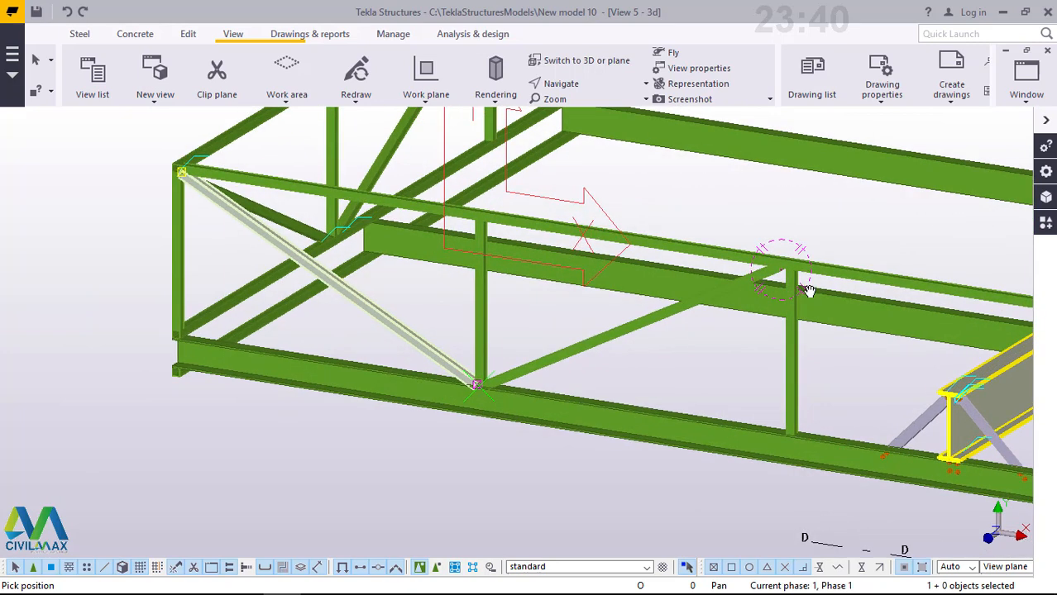
pyautogui.scroll(-3, 633, 324)
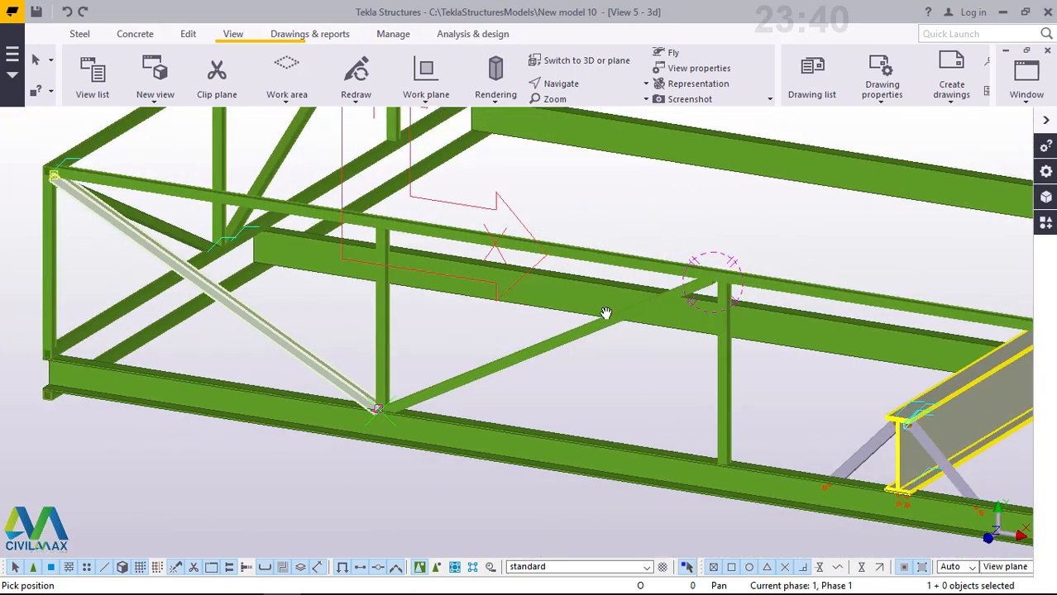
pyautogui.scroll(2, 744, 248)
pyautogui.rightClick(768, 223)
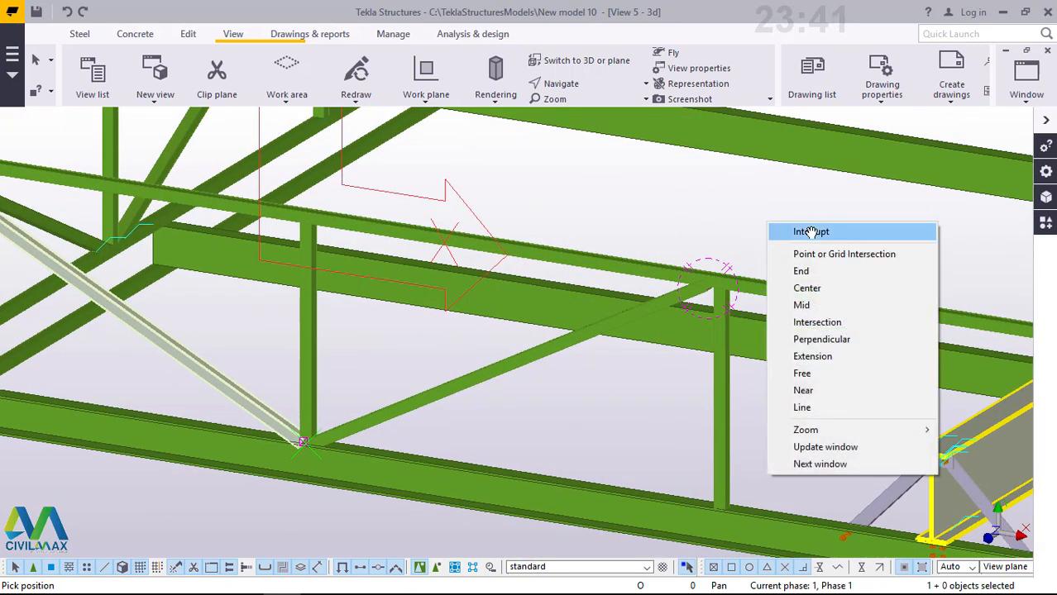
pyautogui.click(779, 229)
# Delete the mirrored diagonal from the second panel of the truss
pyautogui.click(610, 346)
pyautogui.click(579, 347)
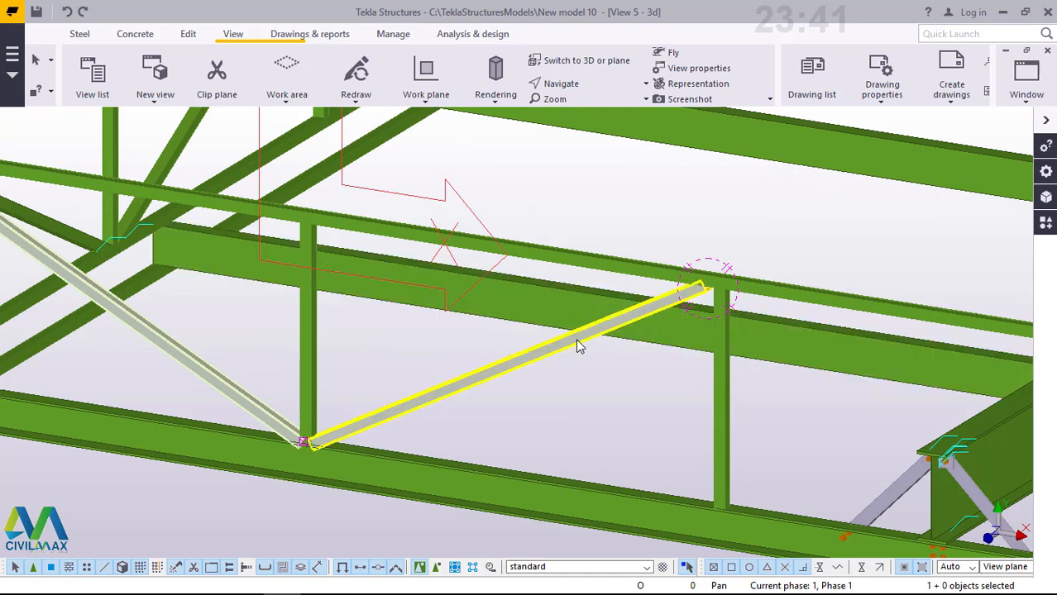
pyautogui.rightClick(773, 195)
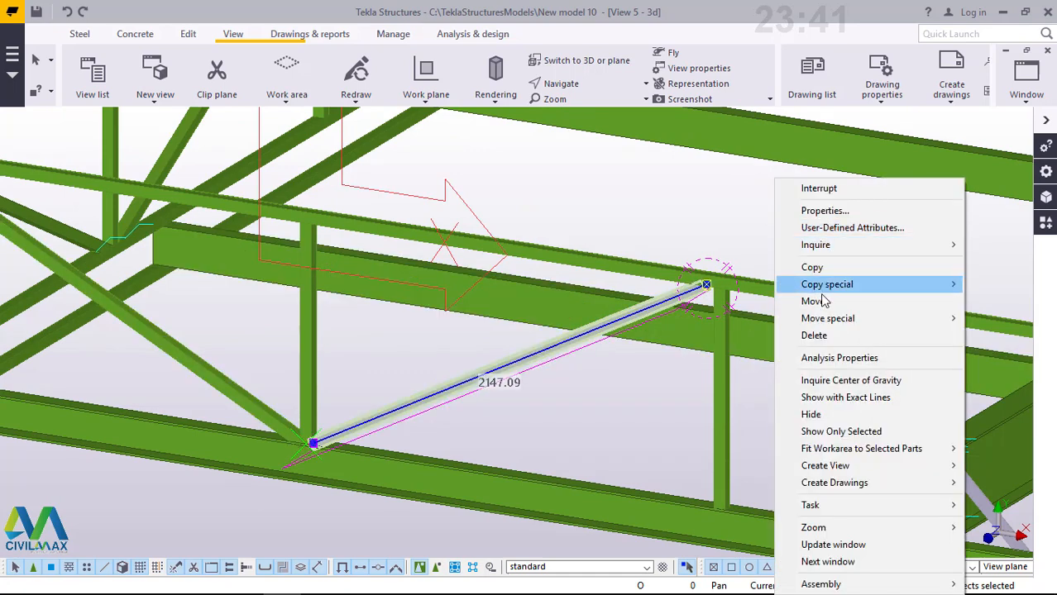
pyautogui.click(822, 336)
# Model a steel beam diagonal in the second panel, from the lower edge midpoint of its first post to the upper edge midpoint of the next post
pyautogui.scroll(-4, 844, 273)
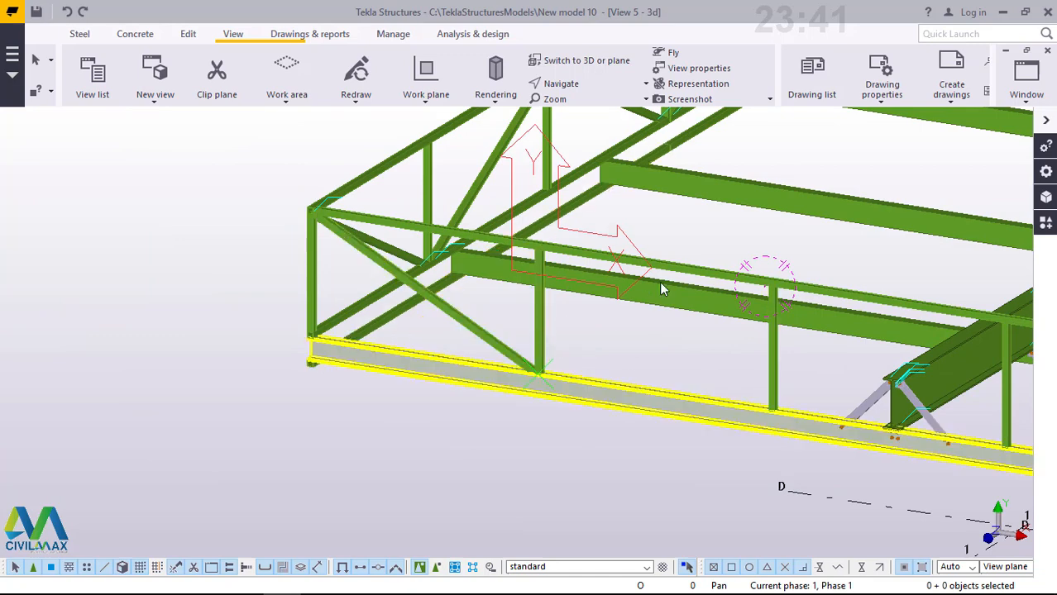
pyautogui.scroll(2, 669, 294)
pyautogui.scroll(1, 670, 297)
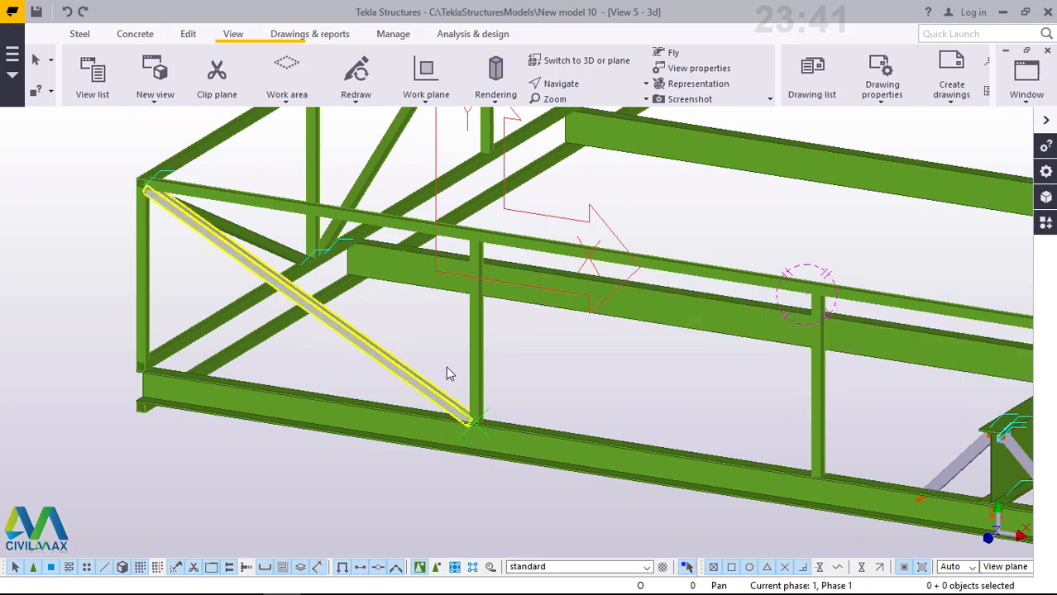
pyautogui.scroll(4, 818, 303)
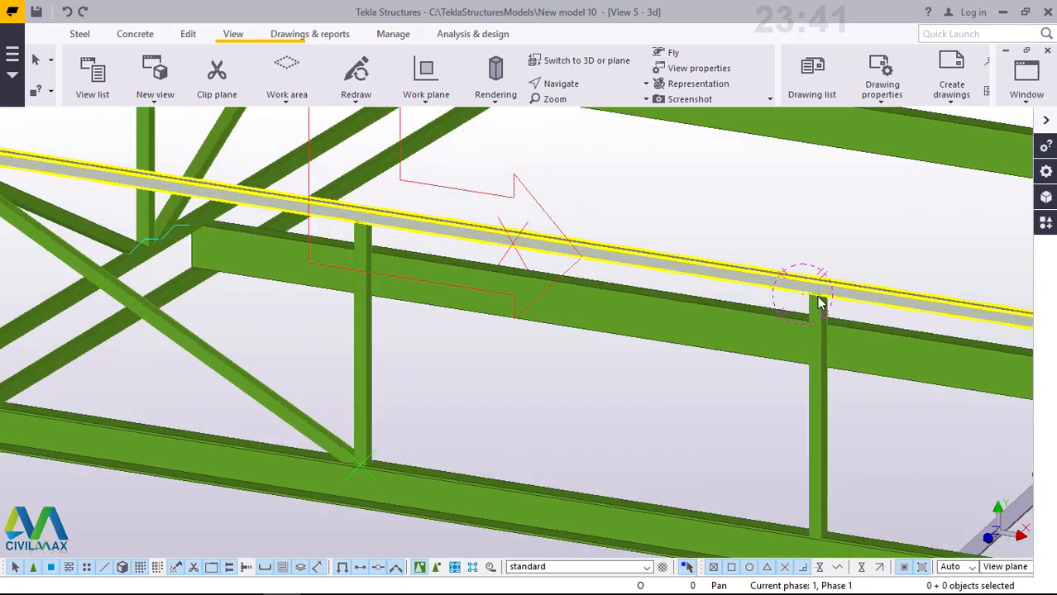
pyautogui.scroll(2, 818, 303)
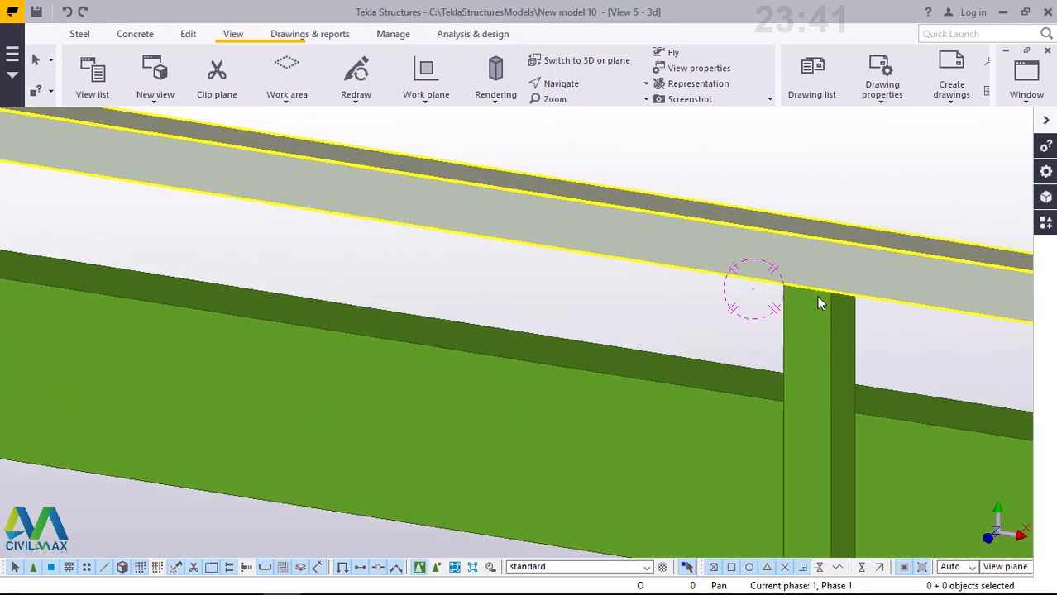
pyautogui.scroll(-5, 816, 295)
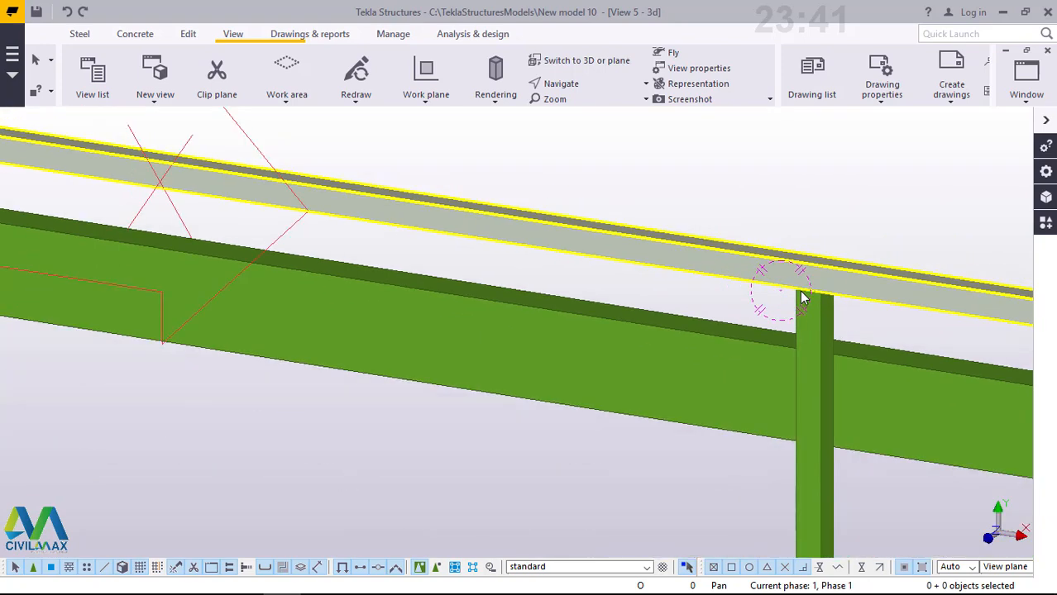
pyautogui.click(80, 34)
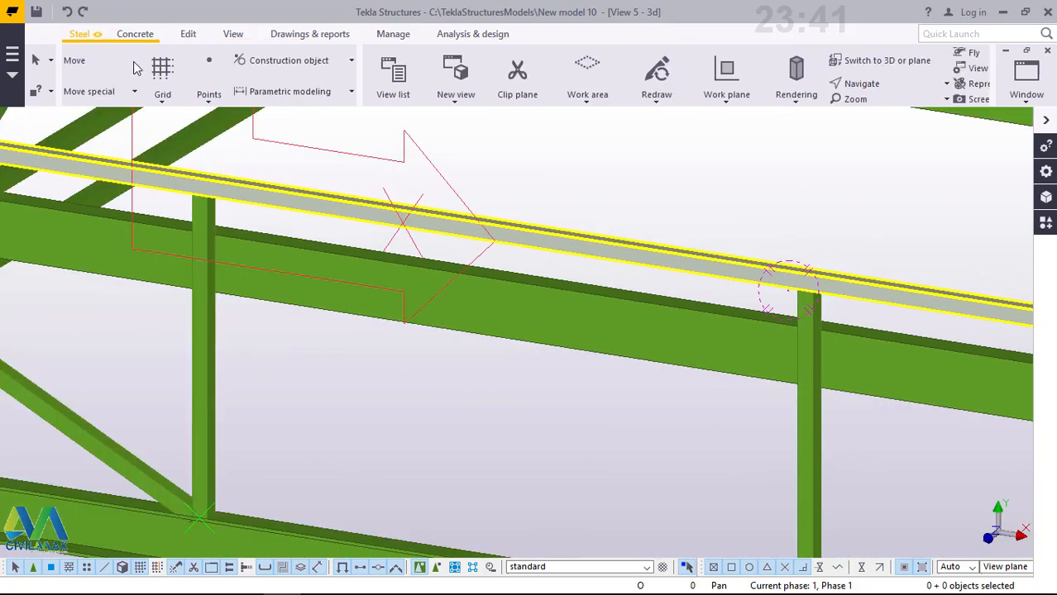
pyautogui.click(133, 103)
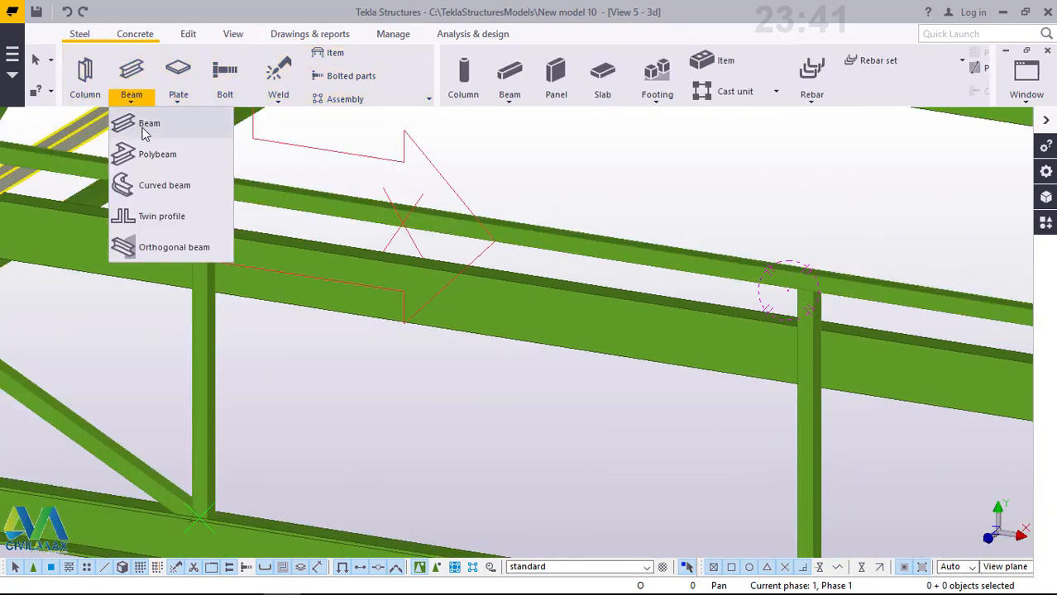
pyautogui.click(146, 130)
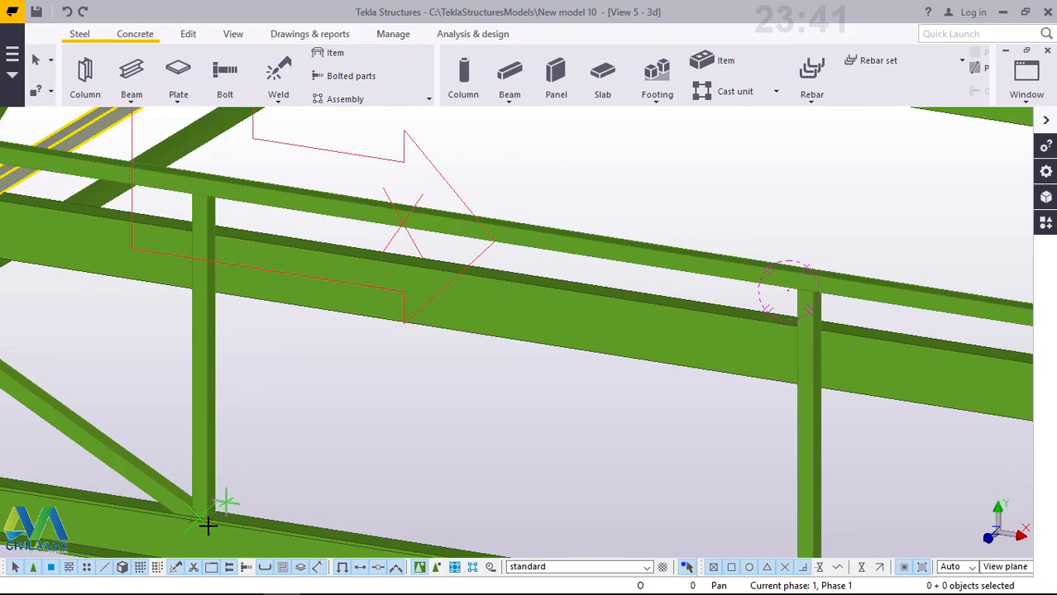
pyautogui.scroll(5, 209, 521)
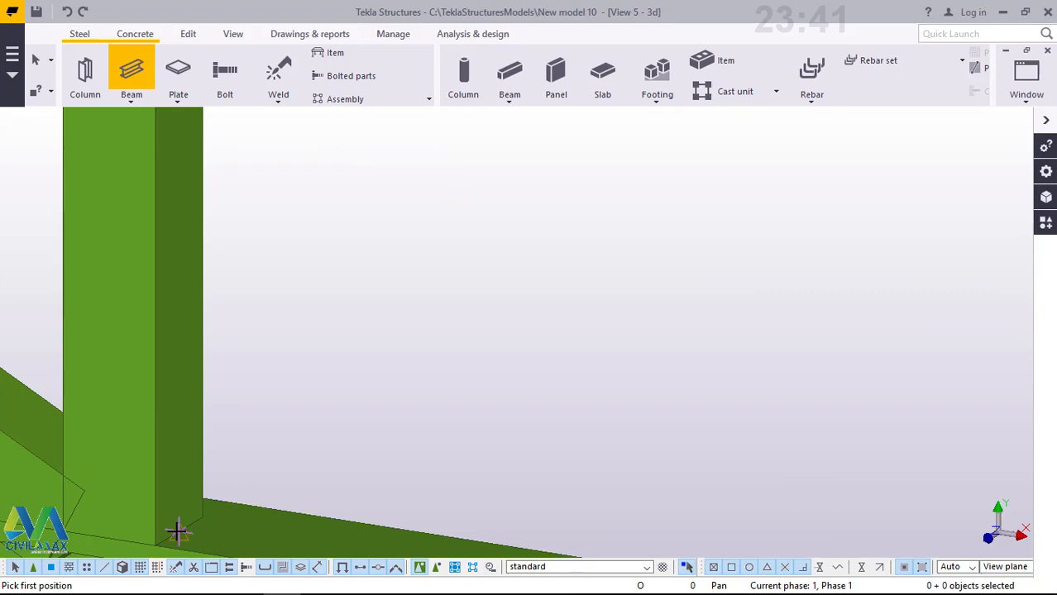
pyautogui.click(253, 426)
pyautogui.scroll(-3, 252, 439)
pyautogui.scroll(4, 256, 443)
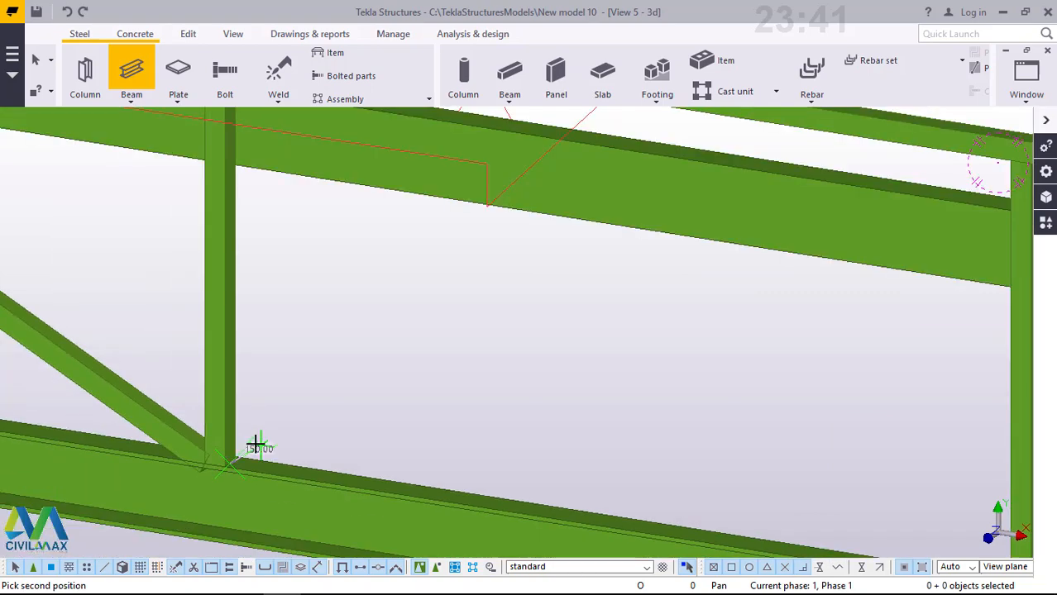
pyautogui.scroll(-3, 258, 447)
pyautogui.scroll(4, 503, 359)
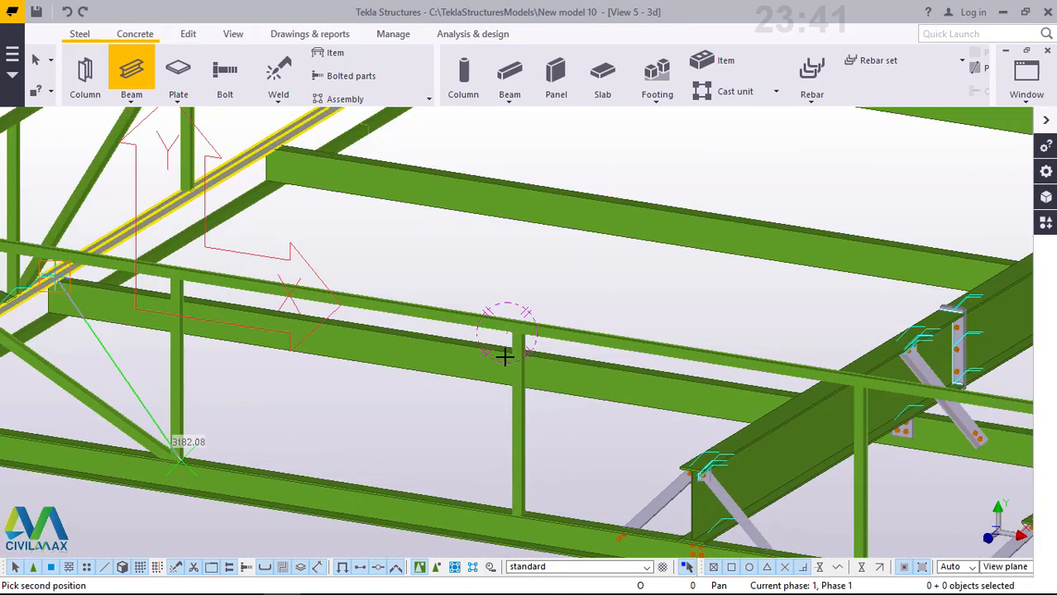
pyautogui.scroll(2, 521, 322)
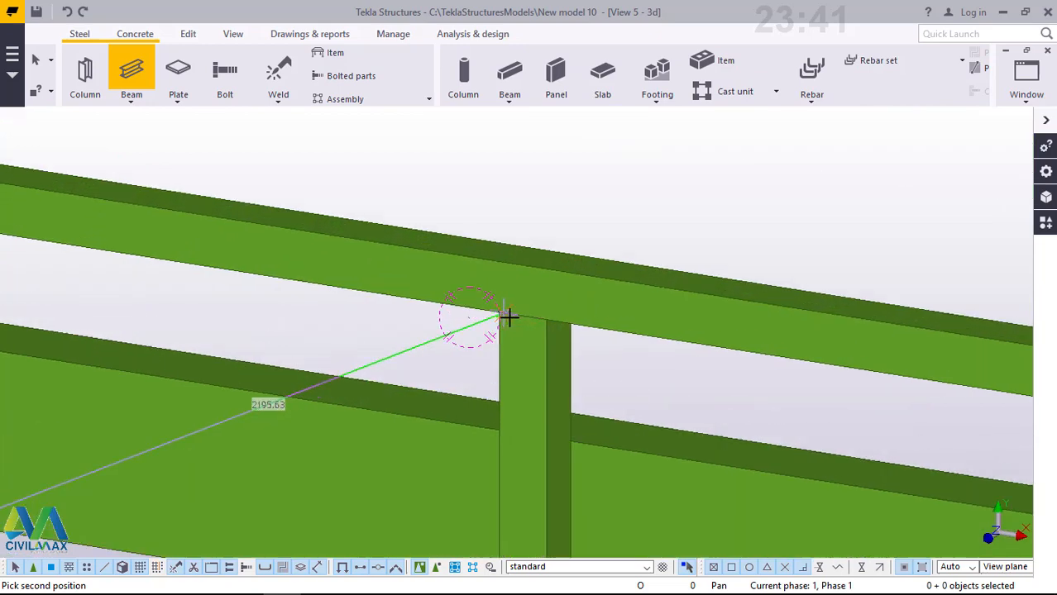
pyautogui.scroll(1, 507, 314)
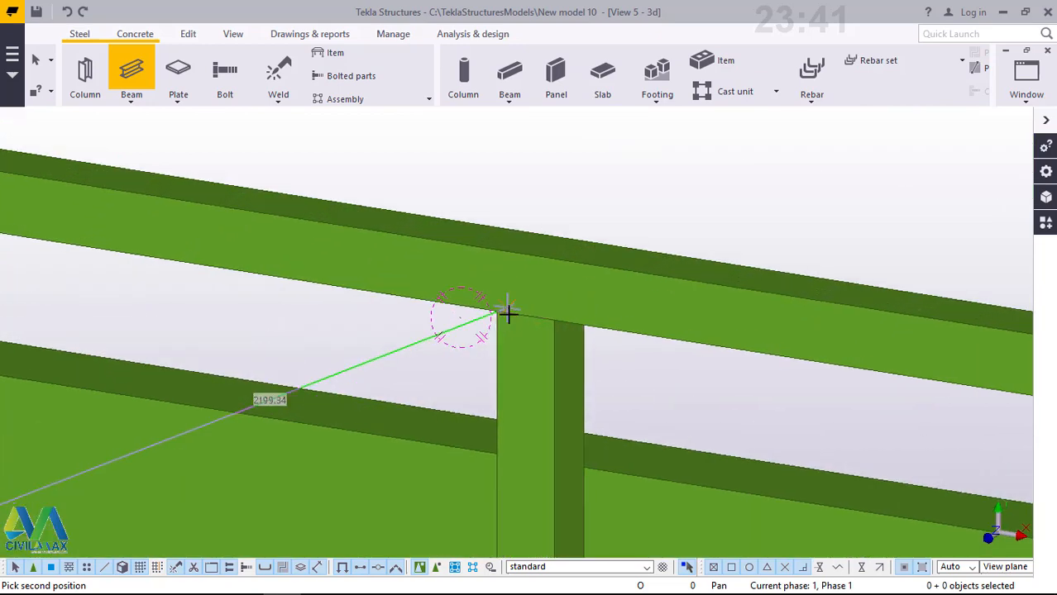
pyautogui.hotkey('ctrl', '2')
pyautogui.scroll(3, 507, 314)
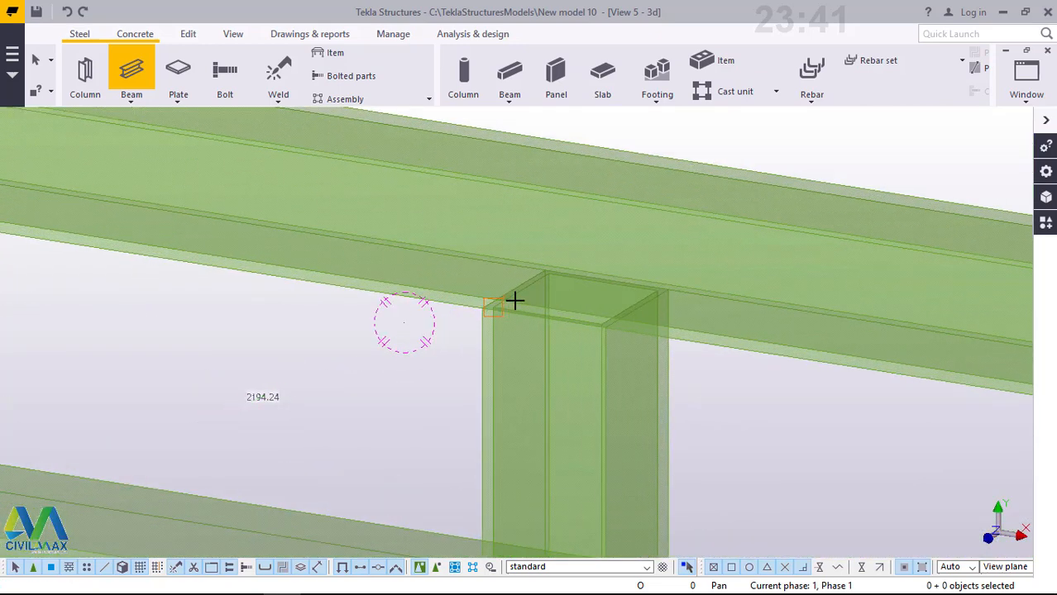
pyautogui.scroll(2, 512, 289)
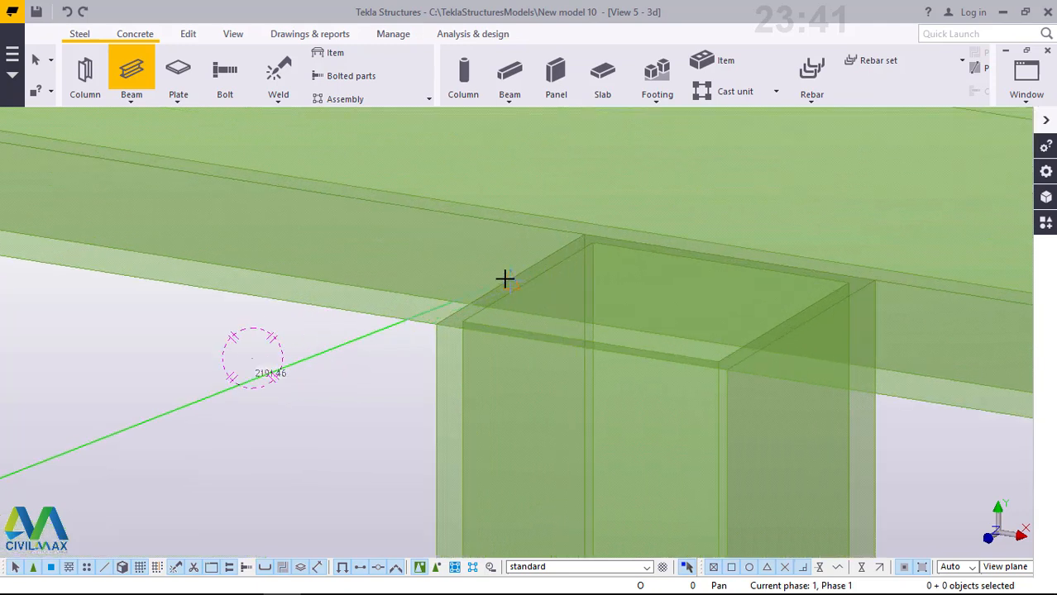
pyautogui.click(504, 279)
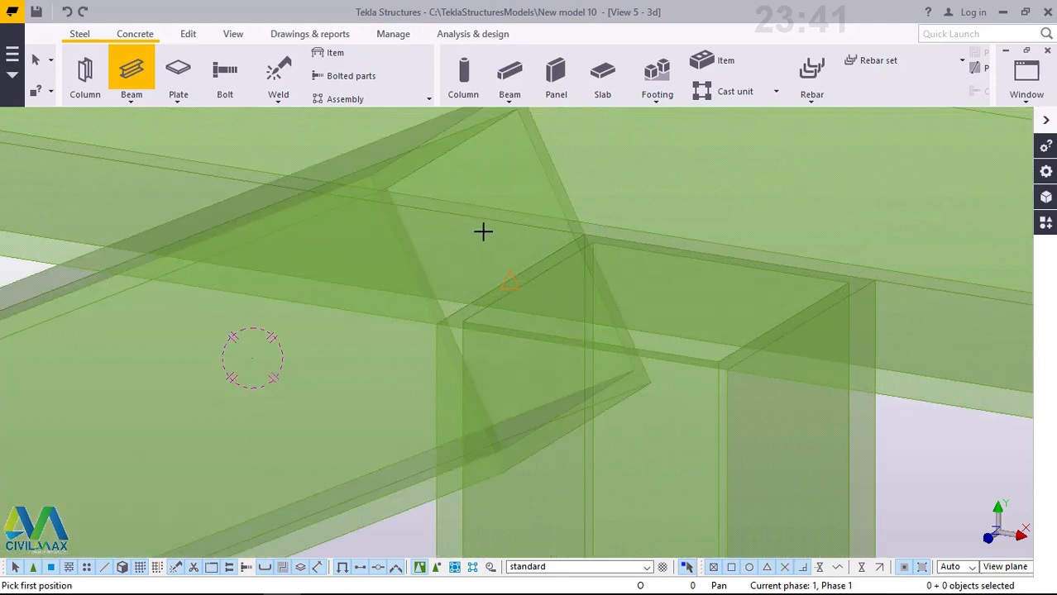
pyautogui.rightClick(483, 231)
pyautogui.click(517, 240)
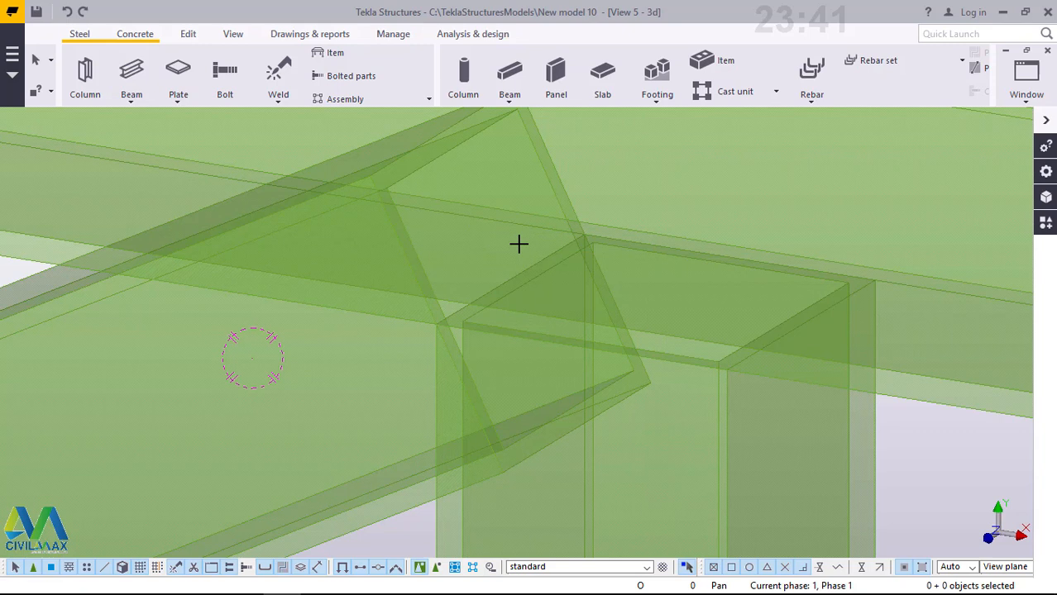
pyautogui.hotkey('ctrl', '4')
# Examine how the new second-panel diagonal meets the upper chord and posts, and how it fits in the whole truss
pyautogui.scroll(-5, 519, 244)
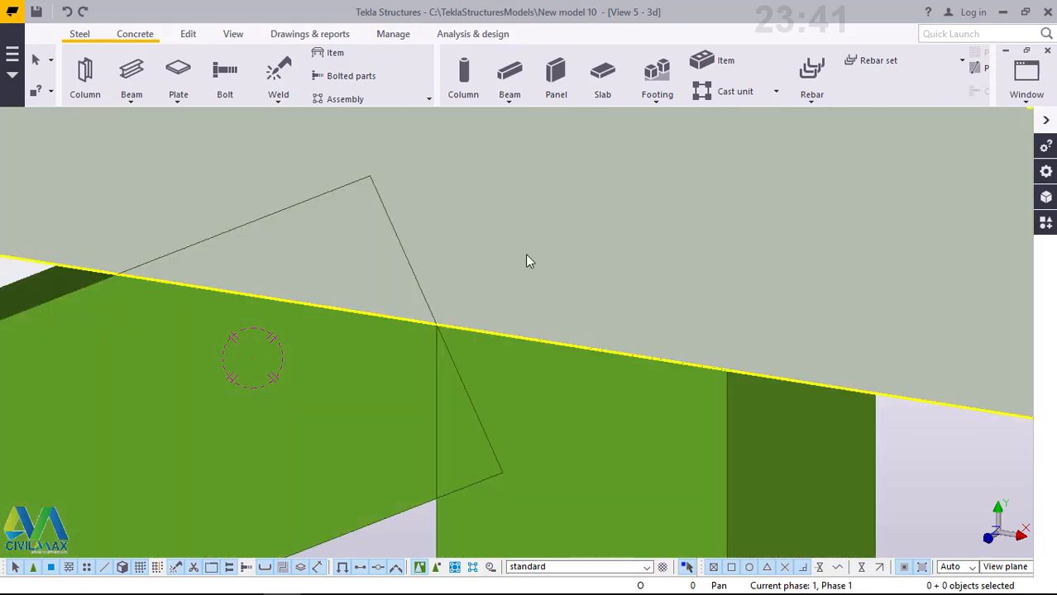
pyautogui.scroll(-8, 604, 319)
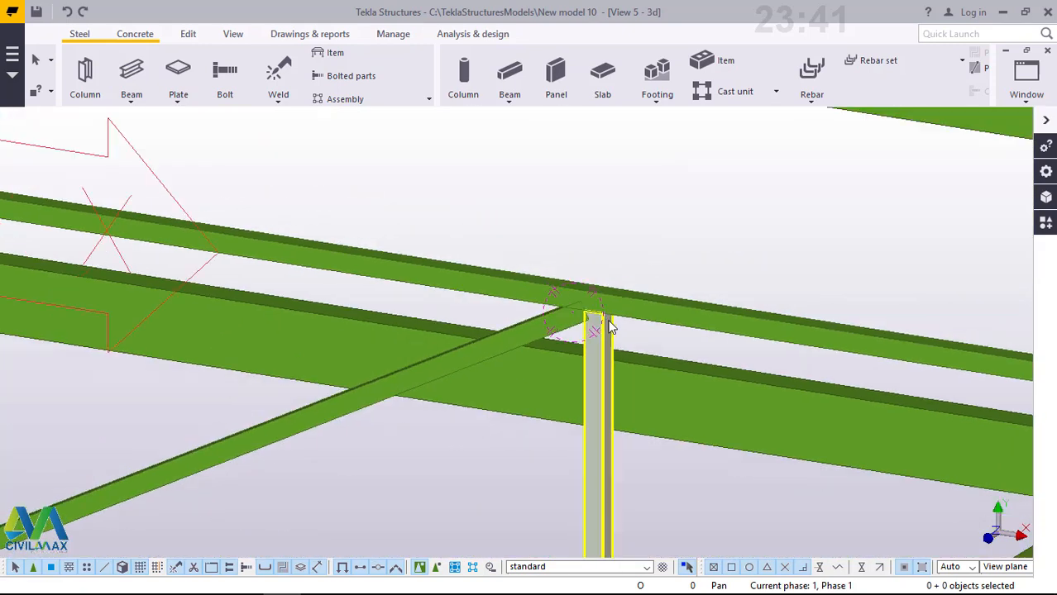
pyautogui.scroll(3, 420, 385)
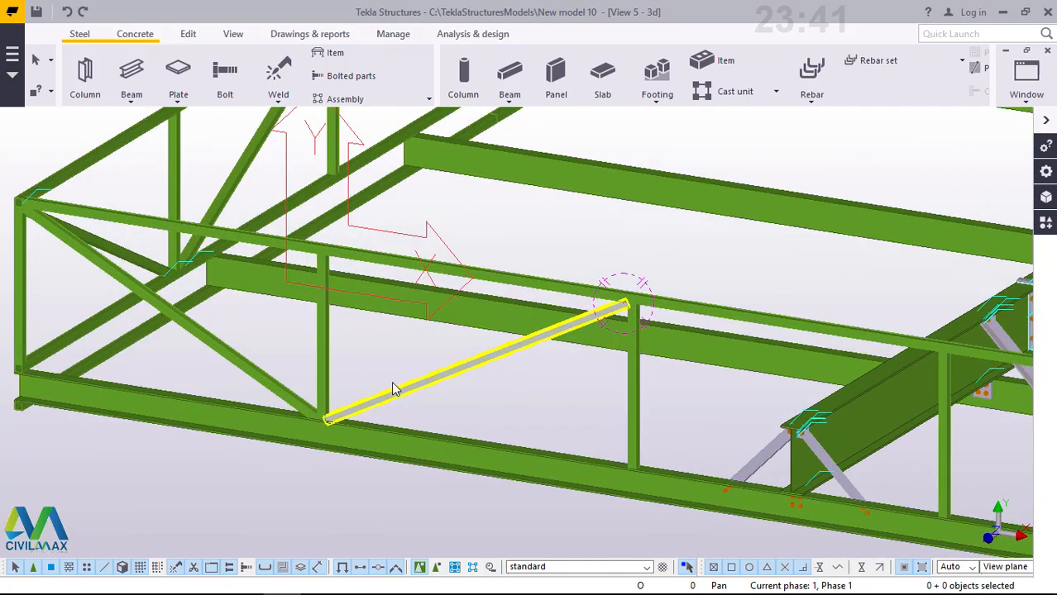
pyautogui.scroll(-3, 360, 368)
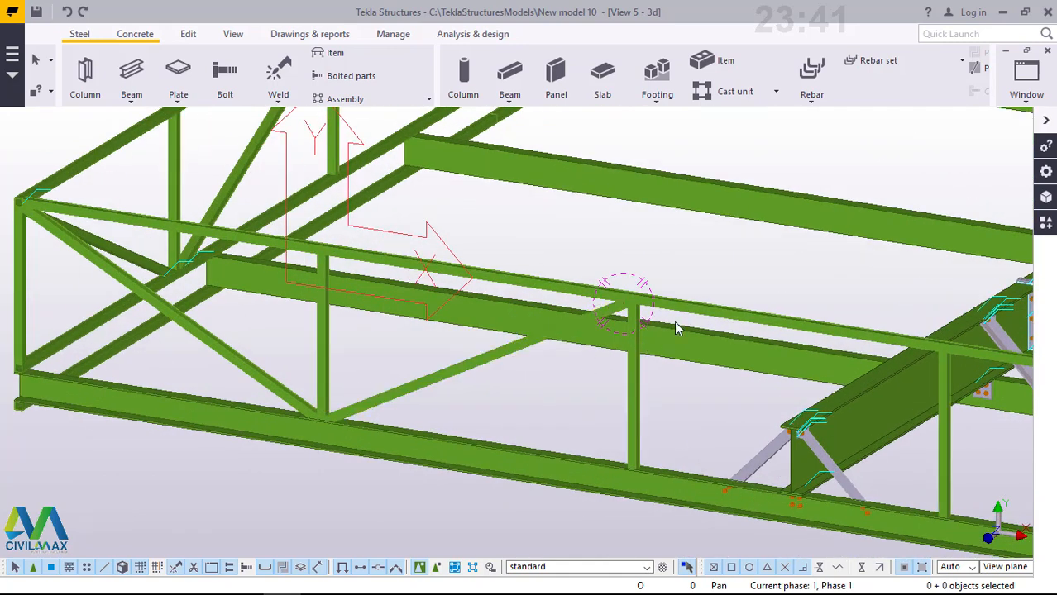
pyautogui.scroll(-2, 468, 345)
pyautogui.scroll(-2, 463, 353)
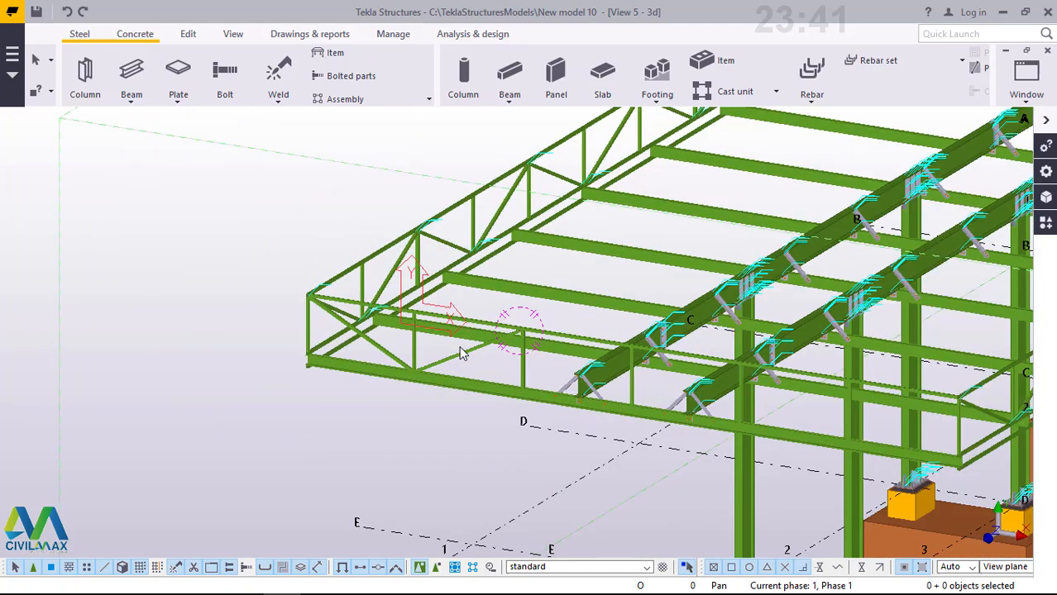
pyautogui.scroll(10, 502, 315)
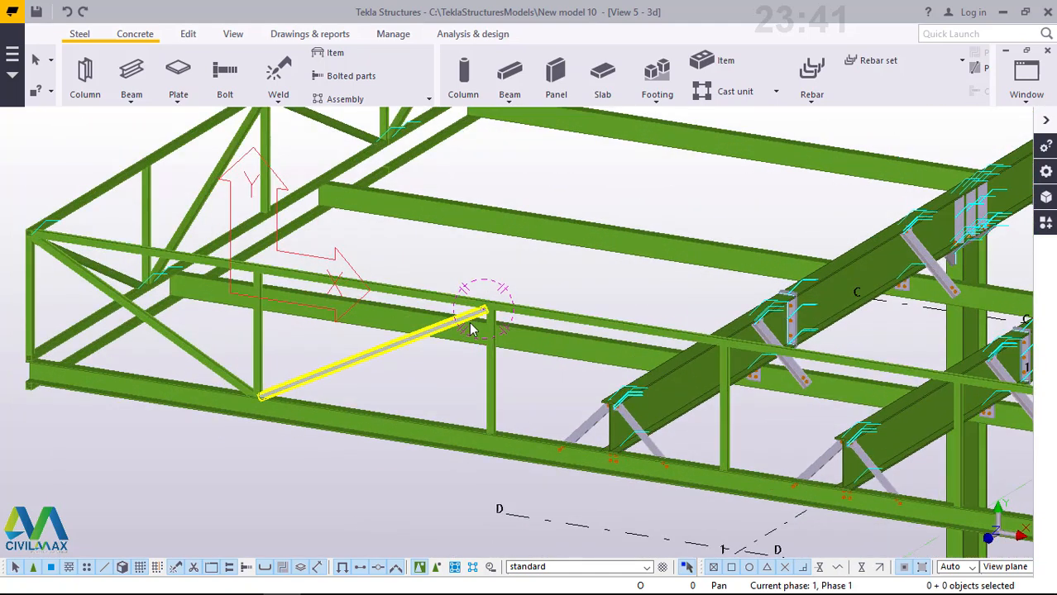
pyautogui.scroll(-5, 590, 305)
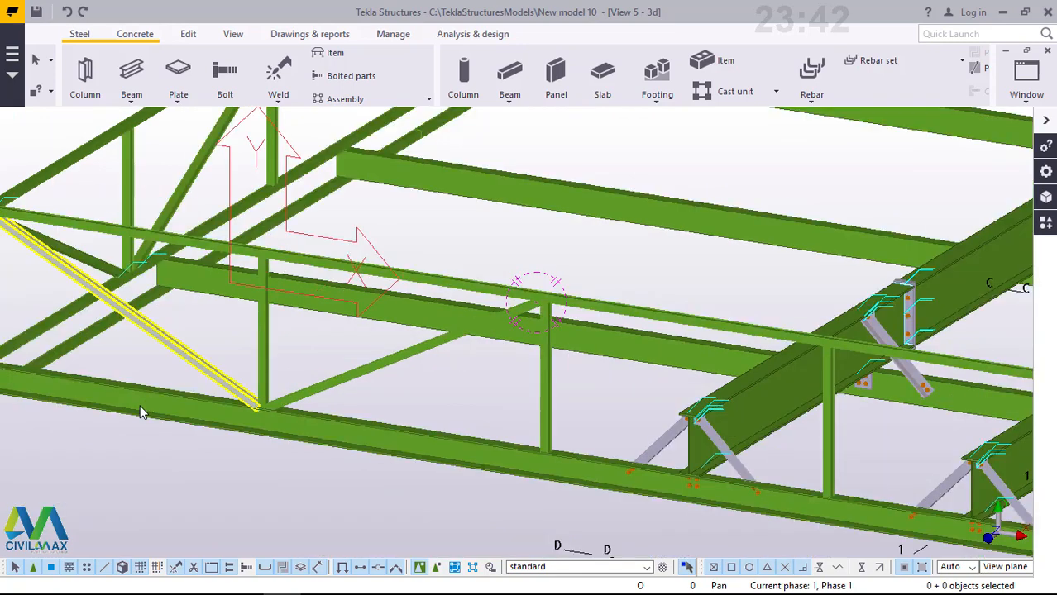
pyautogui.scroll(4, 211, 408)
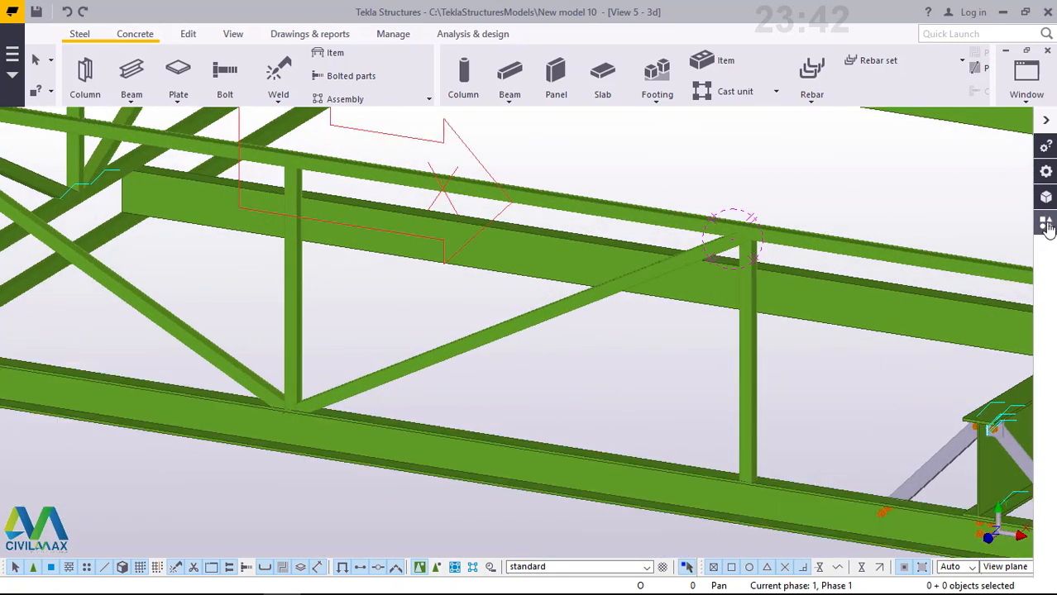
# Start the Stanchion weld (85) component for the joint at the new diagonal's upper end
pyautogui.click(1045, 223)
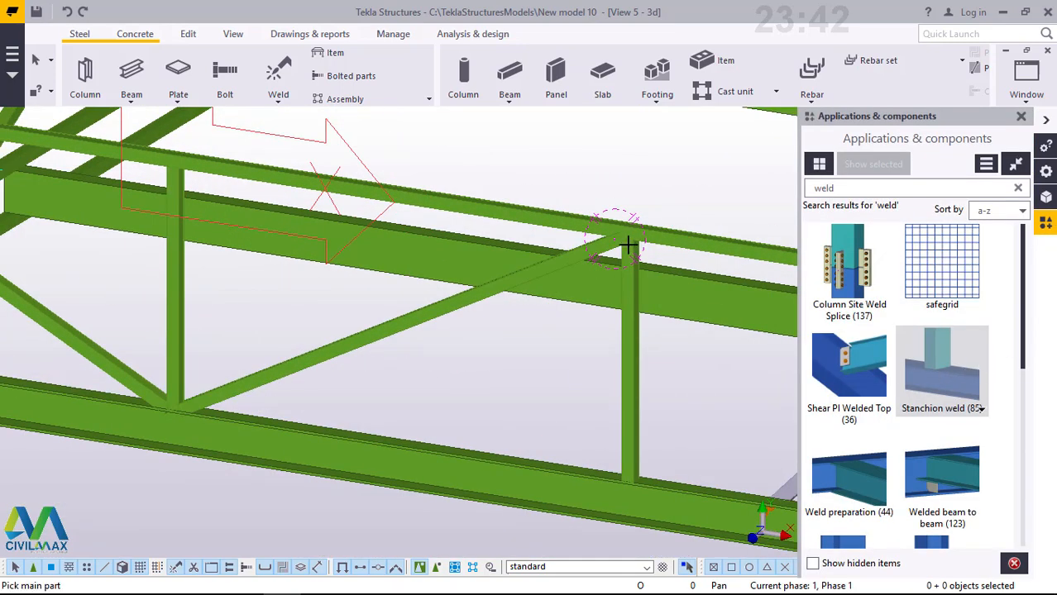
pyautogui.scroll(5, 590, 236)
# Try the weld with the upper chord as main part and the diagonal as secondary part, and undo it
pyautogui.click(511, 176)
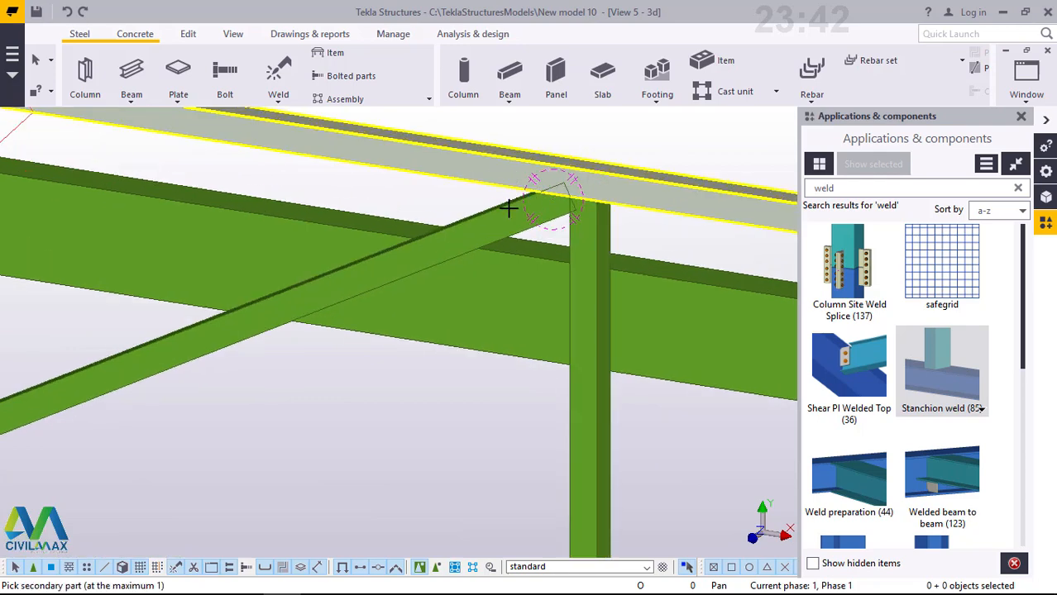
pyautogui.click(510, 218)
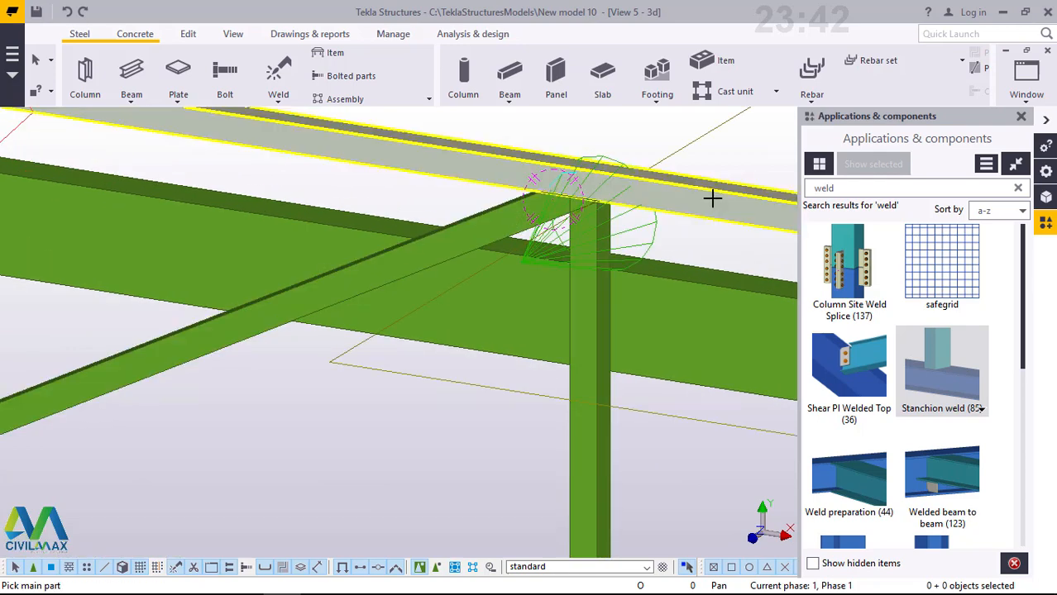
pyautogui.scroll(3, 549, 207)
pyautogui.scroll(1, 602, 198)
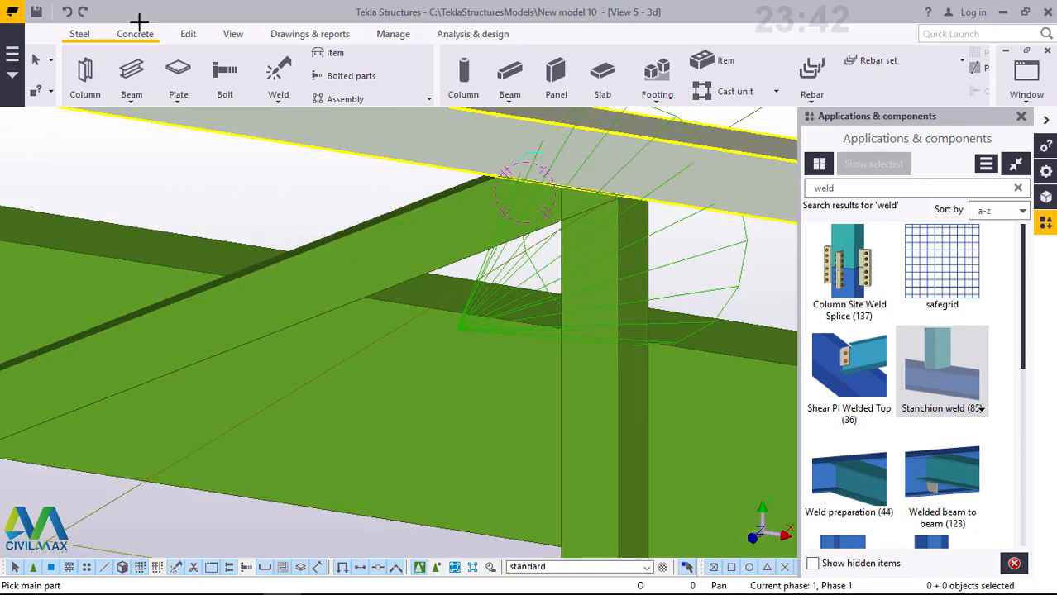
pyautogui.click(69, 12)
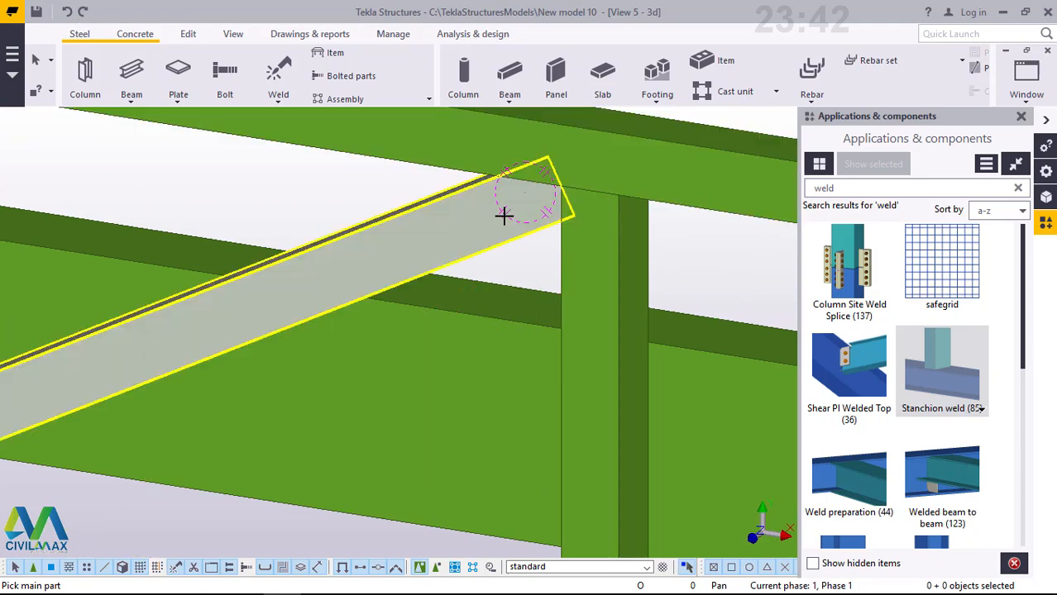
# Try the weld with the diagonal as main part and the upper chord as secondary part, and undo it
pyautogui.click(468, 171)
pyautogui.click(461, 156)
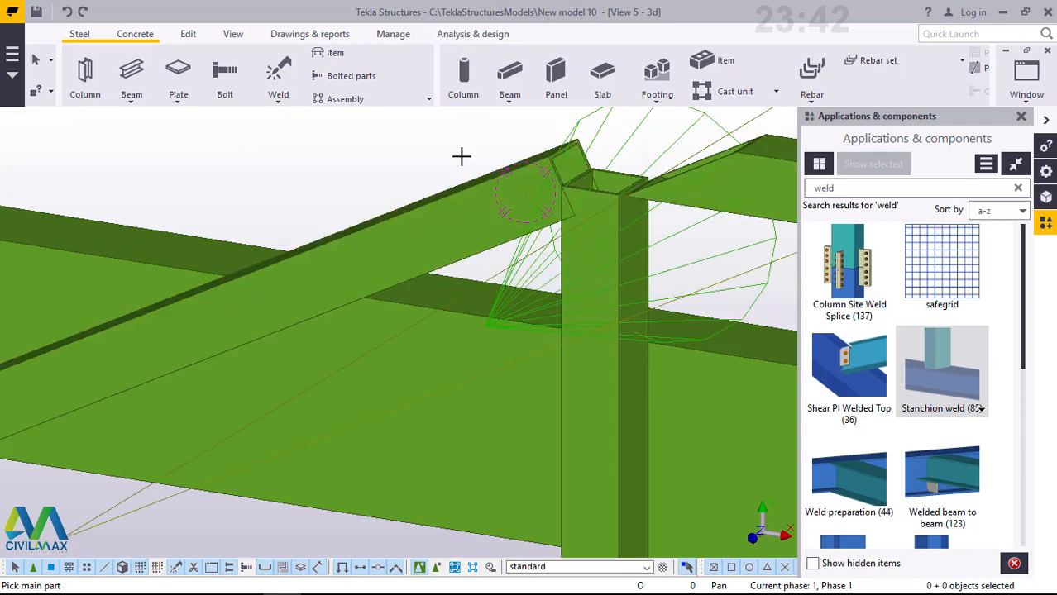
pyautogui.click(67, 11)
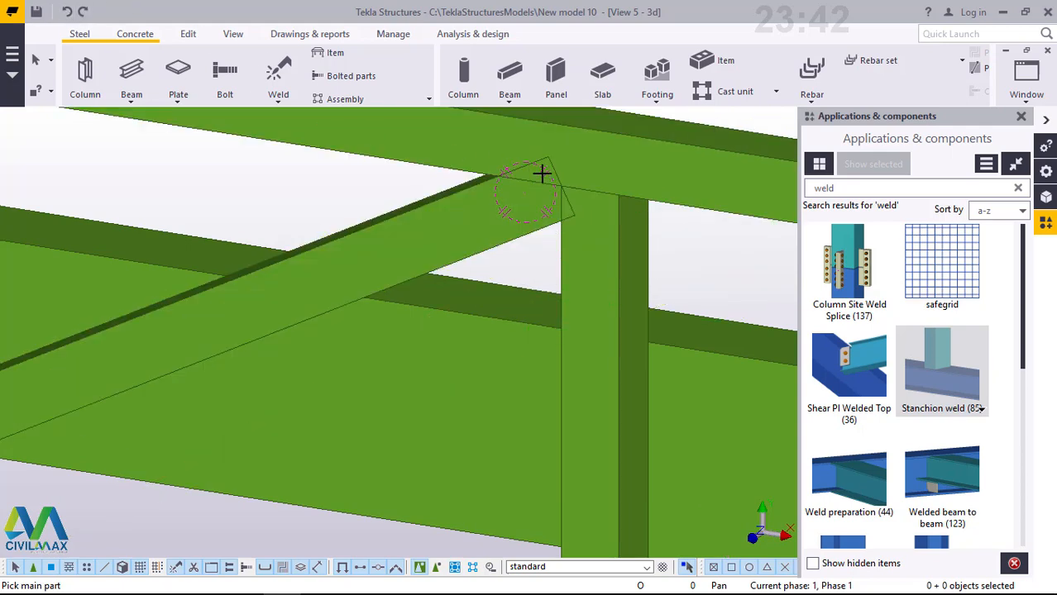
# Apply Stanchion weld (85) to the diagonal's upper end, first against the upper chord and second against the adjacent vertical post
pyautogui.click(469, 221)
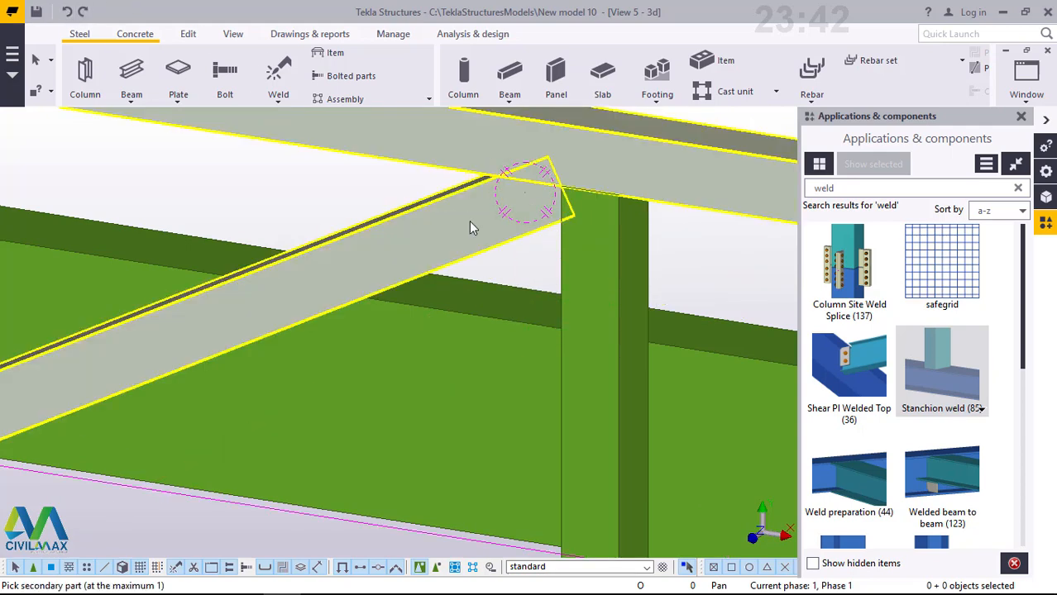
pyautogui.click(469, 221)
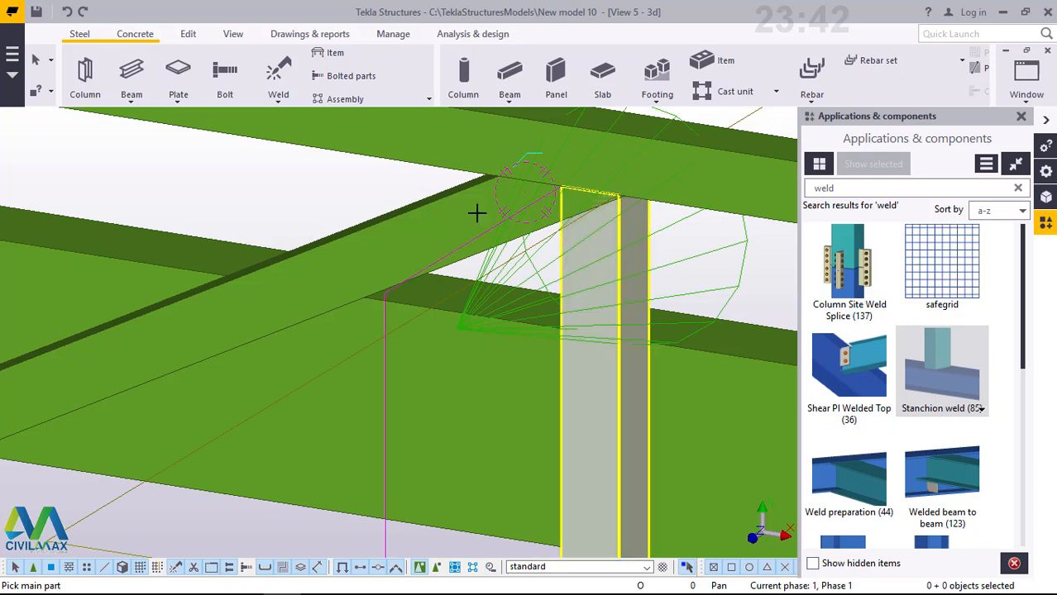
pyautogui.click(462, 210)
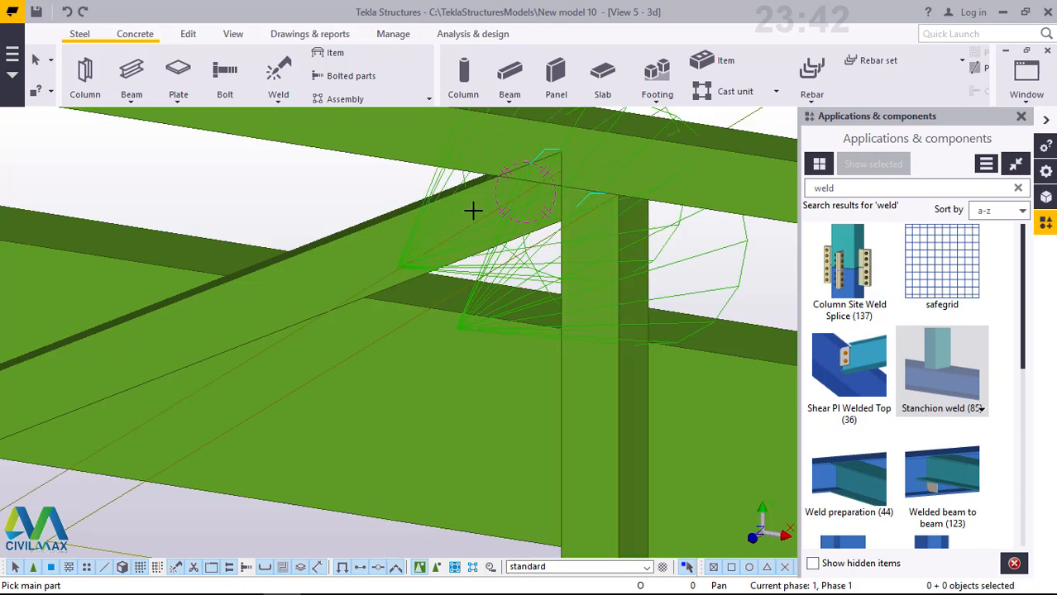
# Undo the last Stanchion weld at the diagonal's upper end and end the component command
pyautogui.click(66, 15)
pyautogui.scroll(-5, 518, 244)
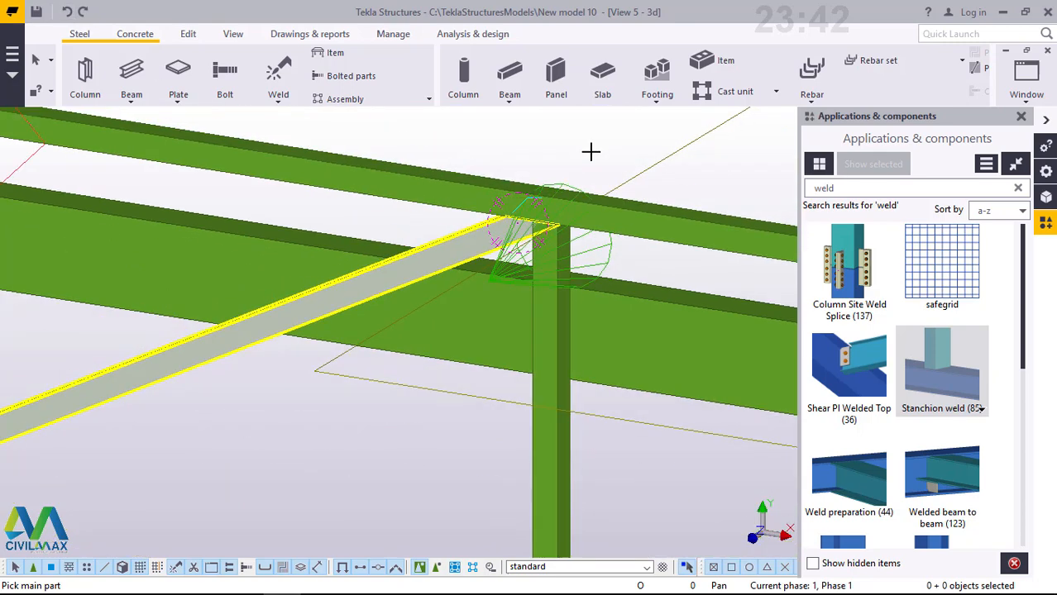
pyautogui.rightClick(590, 152)
pyautogui.click(627, 164)
pyautogui.scroll(-5, 635, 229)
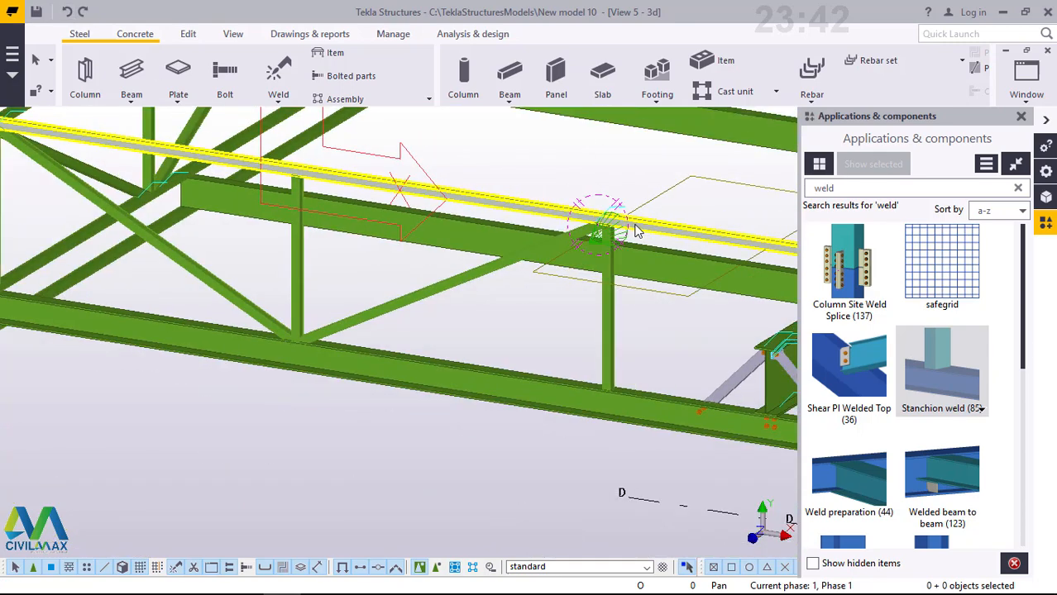
# Delete the diagonal between the lower chord and the upper end of the adjacent vertical post
pyautogui.scroll(-3, 635, 229)
pyautogui.scroll(5, 470, 264)
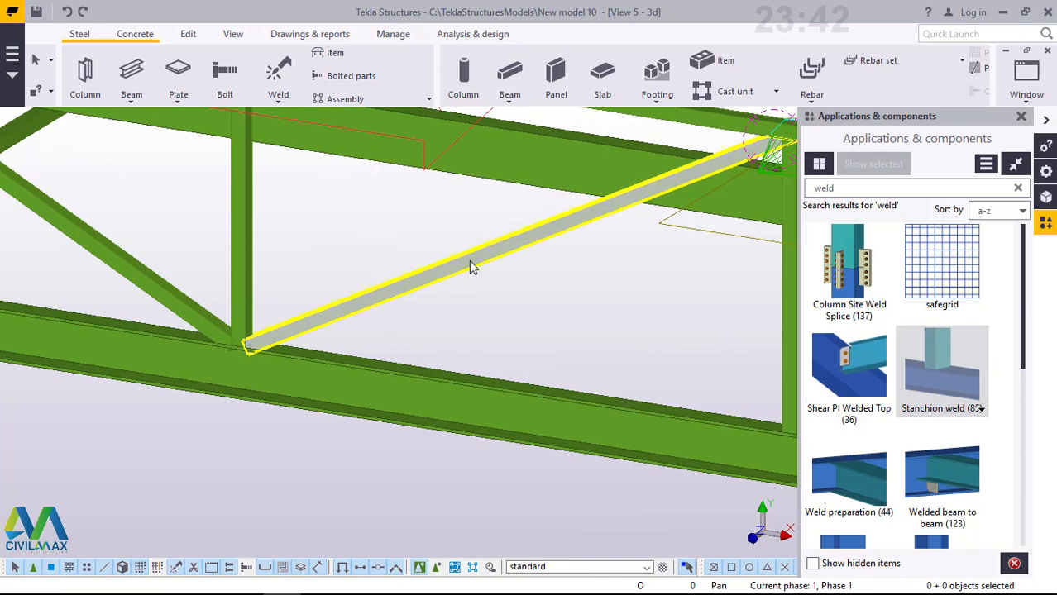
pyautogui.rightClick(541, 283)
pyautogui.click(604, 336)
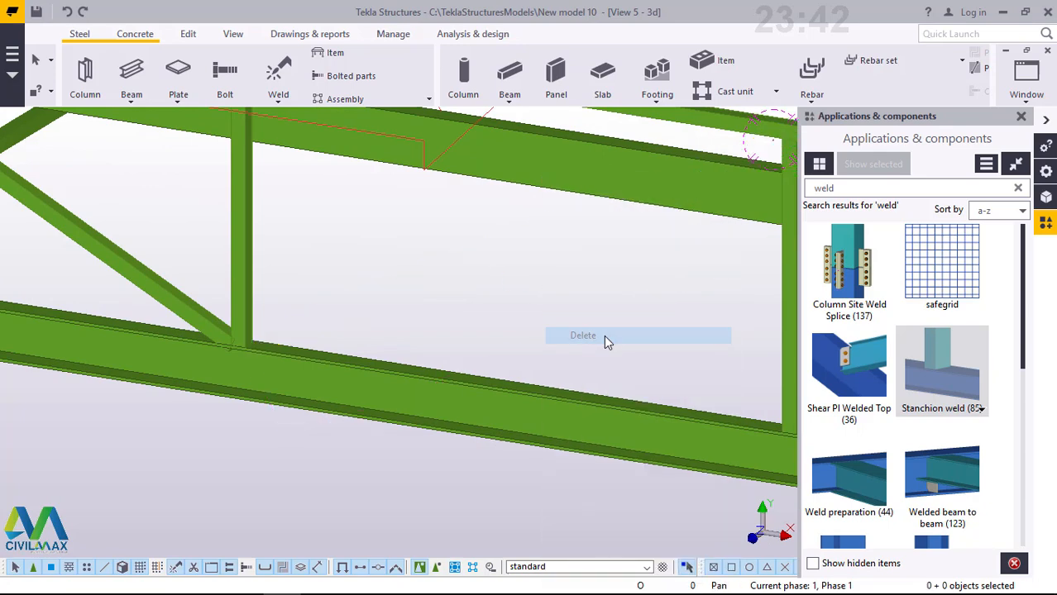
# Start a new steel beam at the midpoint of the vertical post's bottom edge on the lower chord, facing the empty bay
pyautogui.scroll(-2, 228, 346)
pyautogui.scroll(-2, 280, 331)
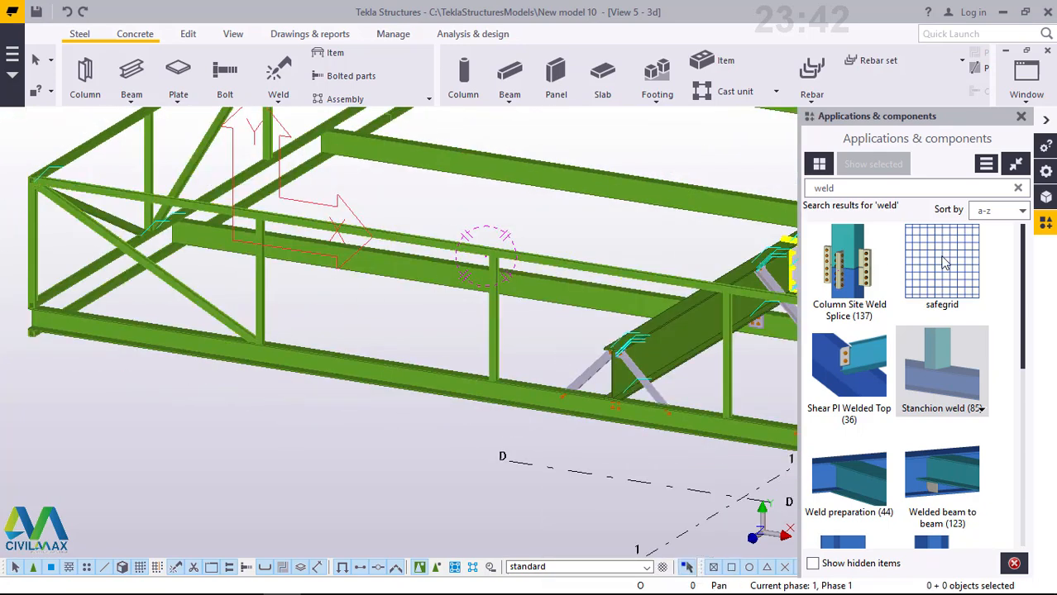
pyautogui.click(1022, 118)
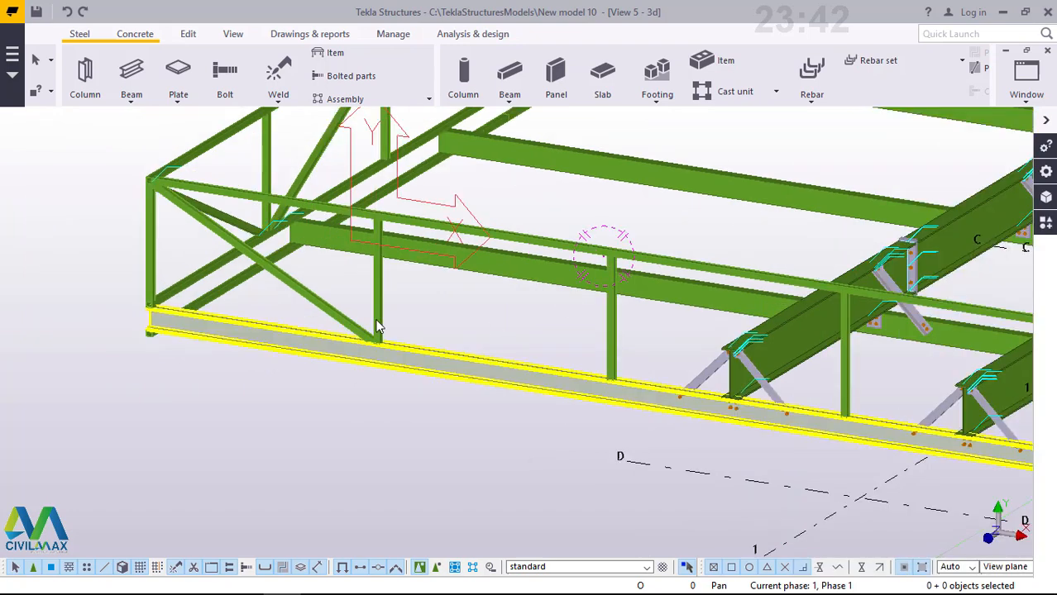
pyautogui.scroll(4, 378, 335)
pyautogui.scroll(5, 363, 354)
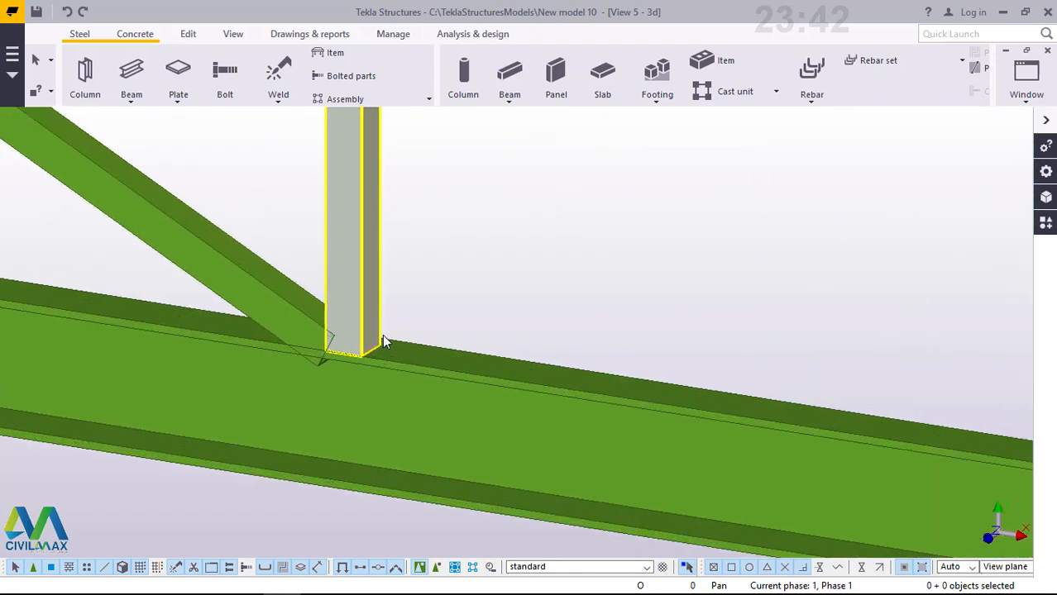
pyautogui.click(130, 102)
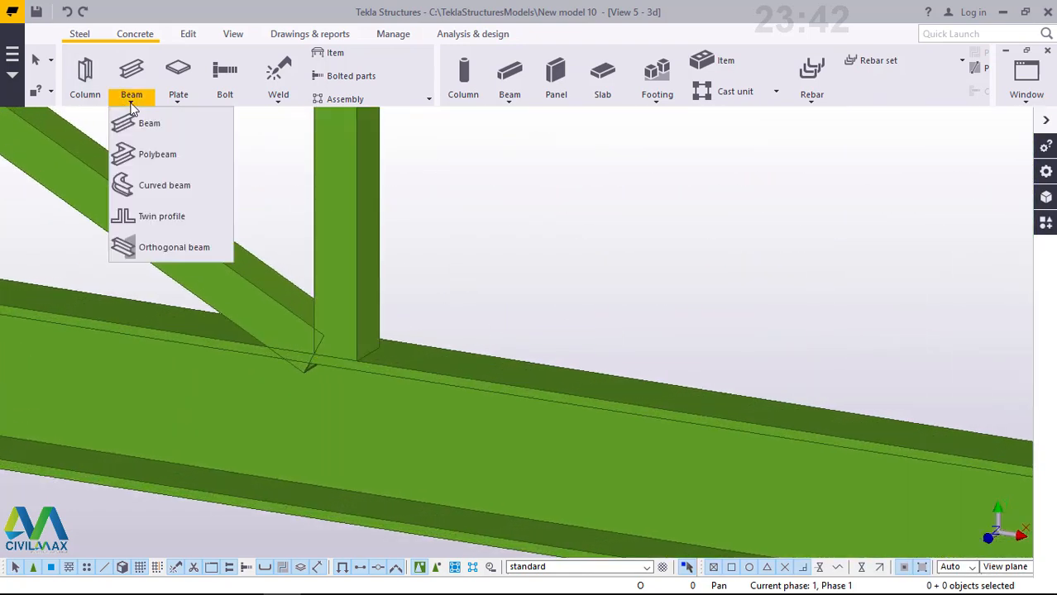
pyautogui.click(147, 125)
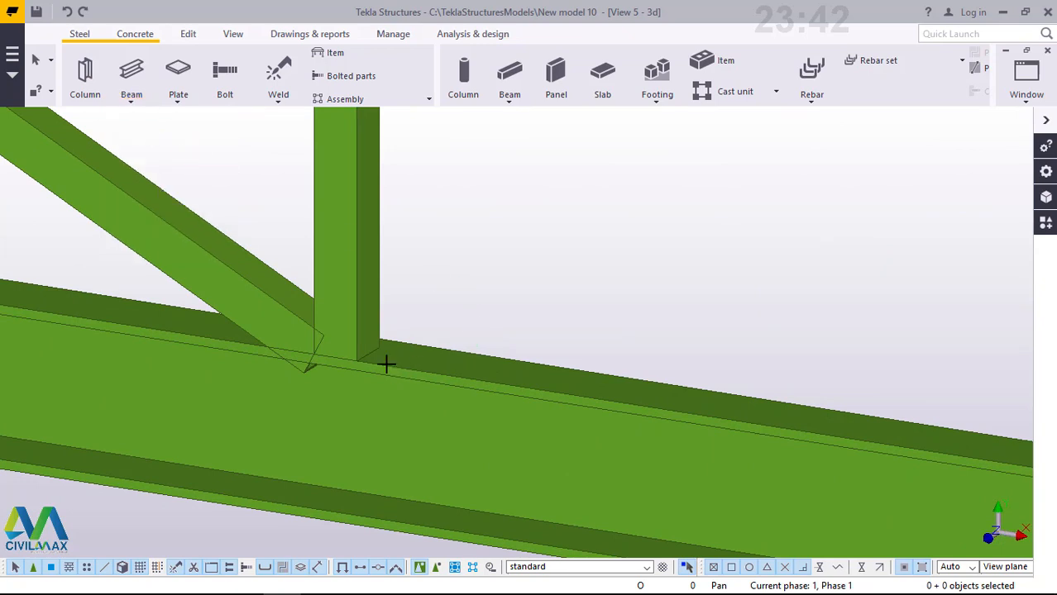
pyautogui.scroll(3, 382, 359)
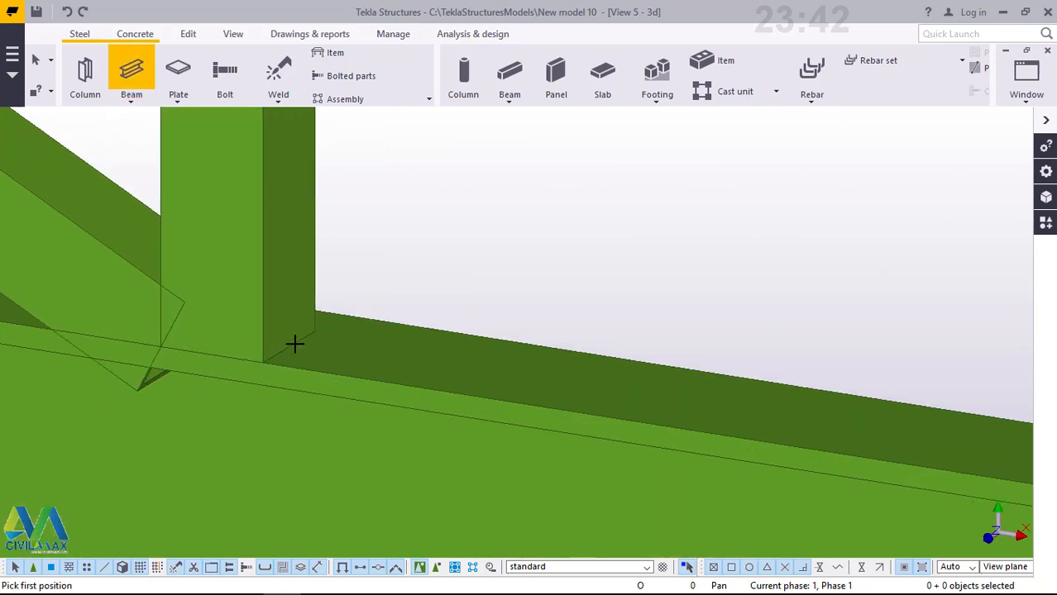
pyautogui.scroll(2, 294, 343)
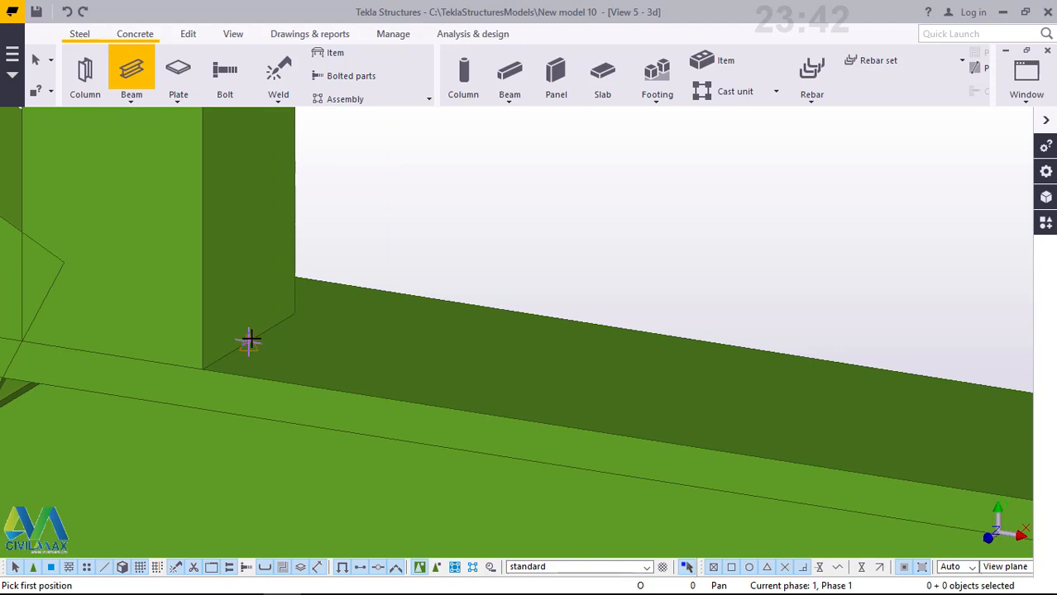
pyautogui.click(249, 341)
pyautogui.scroll(-4, 299, 376)
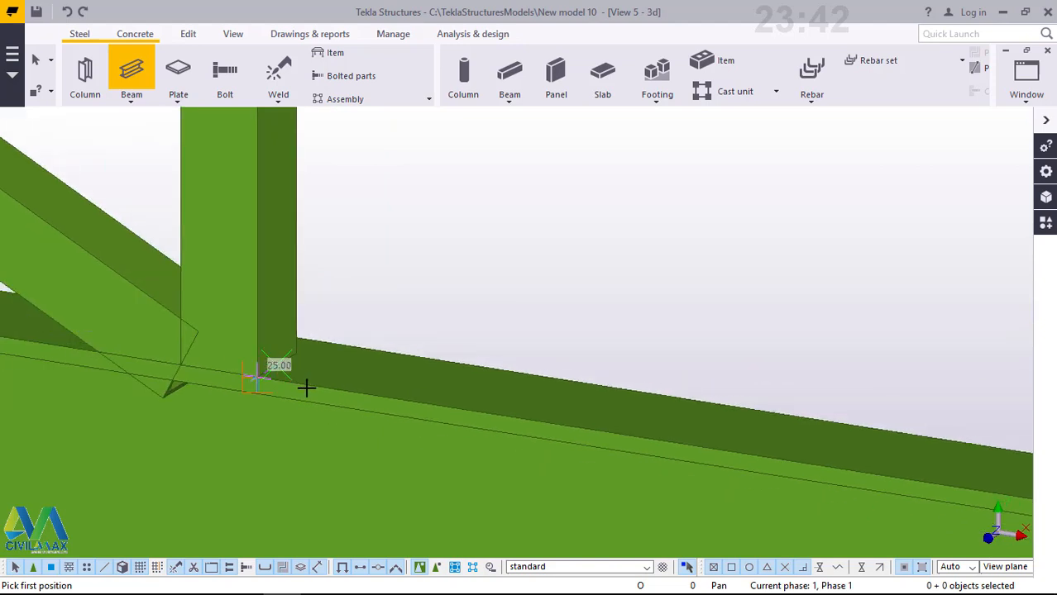
# Finish the diagonal at the midpoint of the next post's top edge under the upper chord, using transparent part display for the pick
pyautogui.scroll(-3, 315, 389)
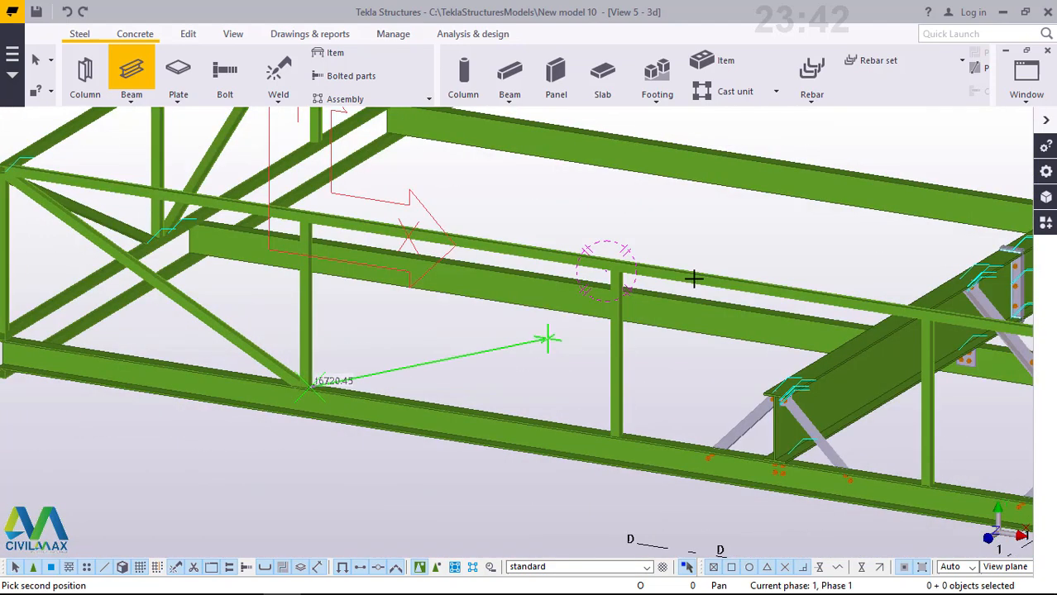
pyautogui.scroll(4, 614, 270)
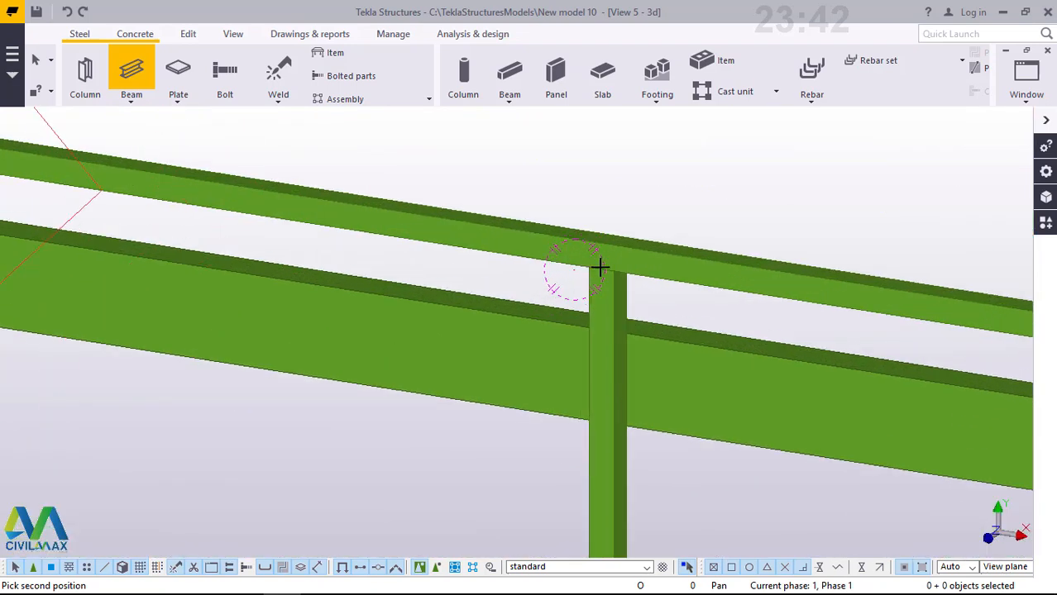
pyautogui.scroll(3, 597, 263)
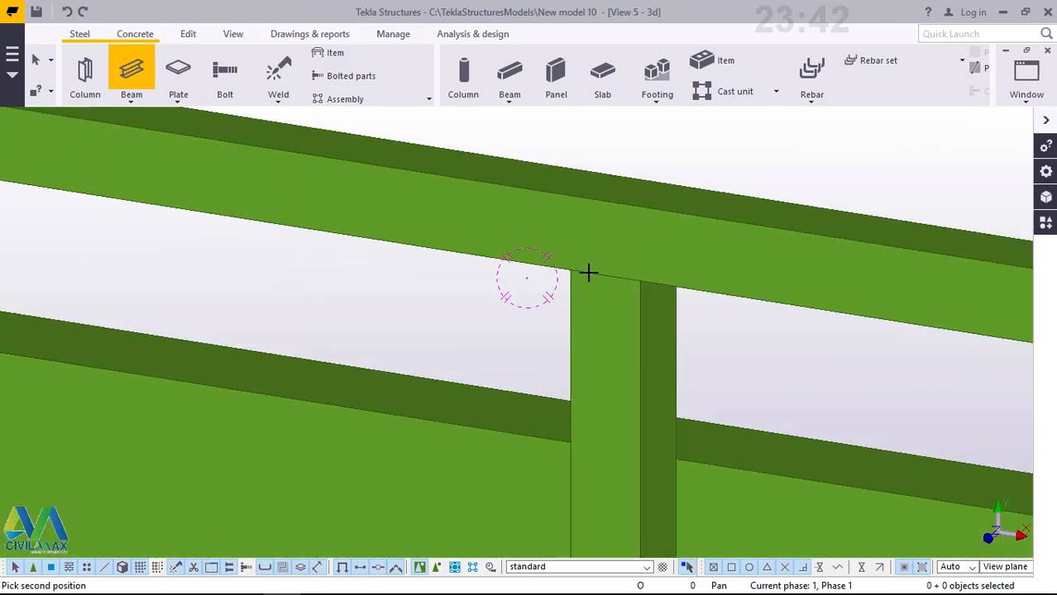
pyautogui.hotkey('ctrl', '2')
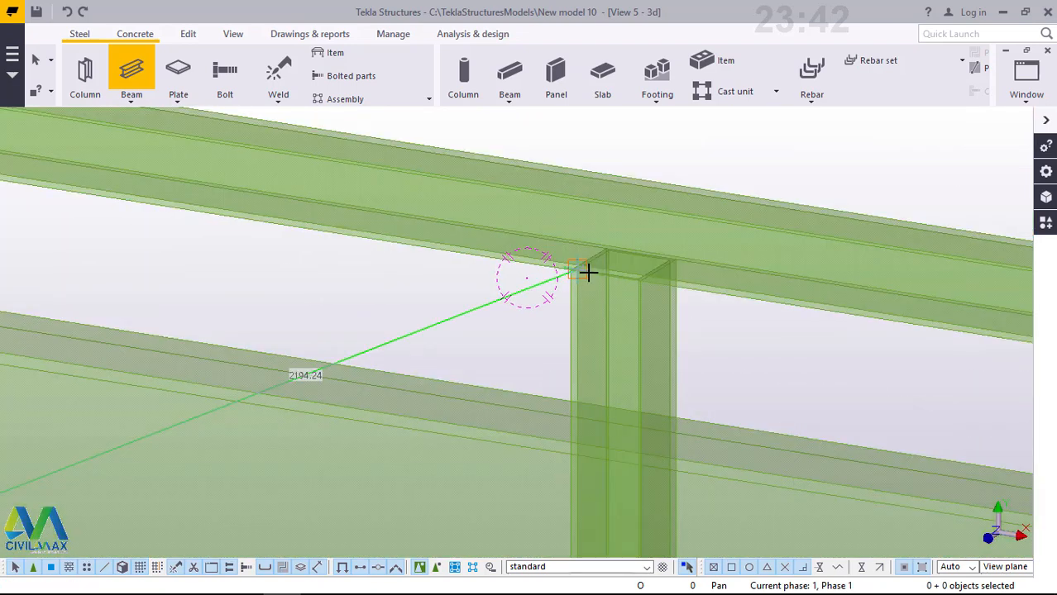
pyautogui.scroll(3, 599, 255)
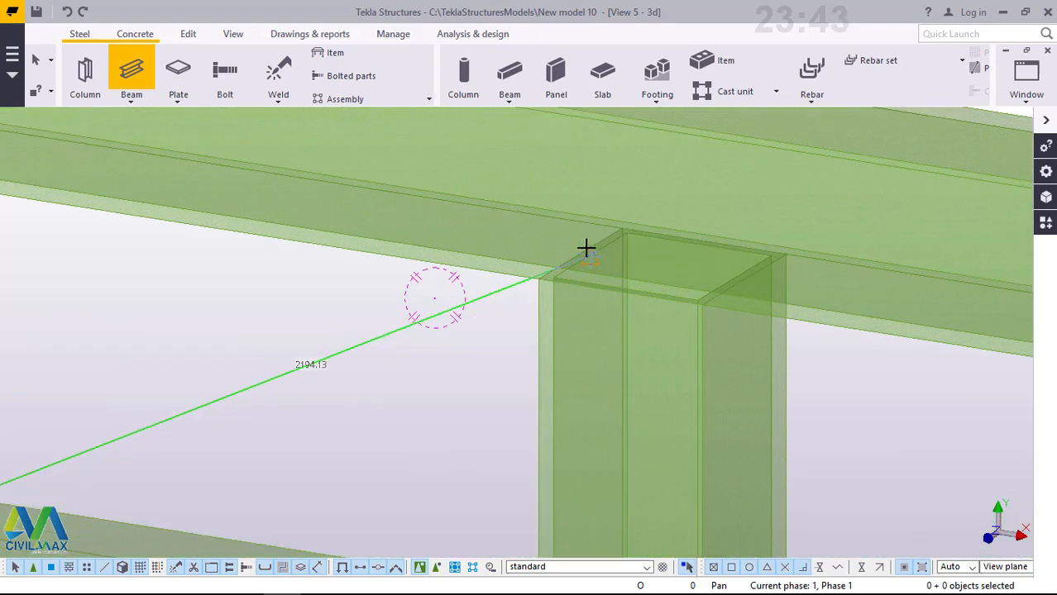
pyautogui.scroll(2, 585, 248)
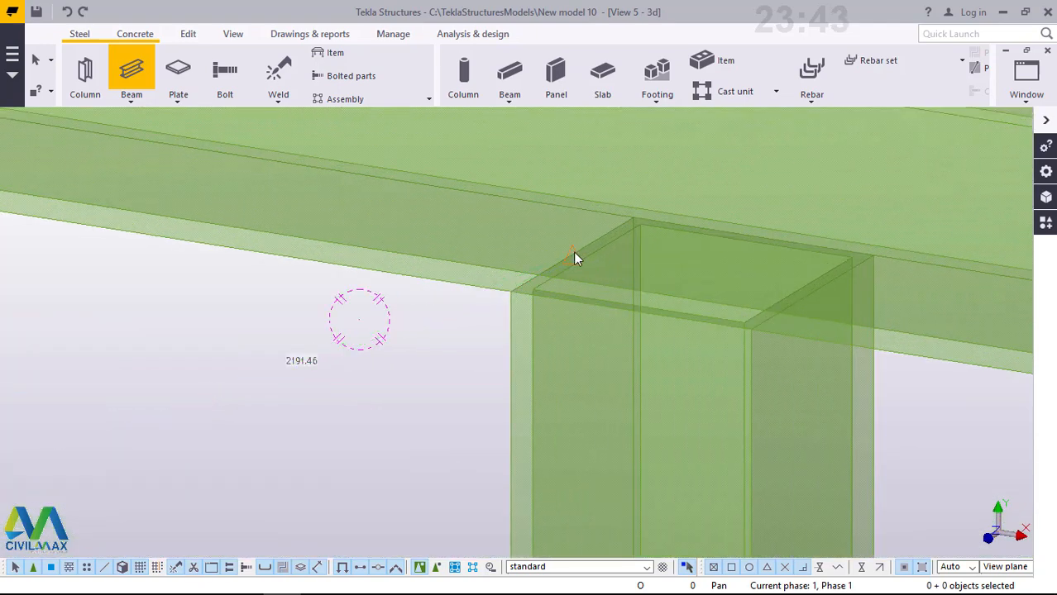
pyautogui.click(573, 252)
pyautogui.rightClick(574, 252)
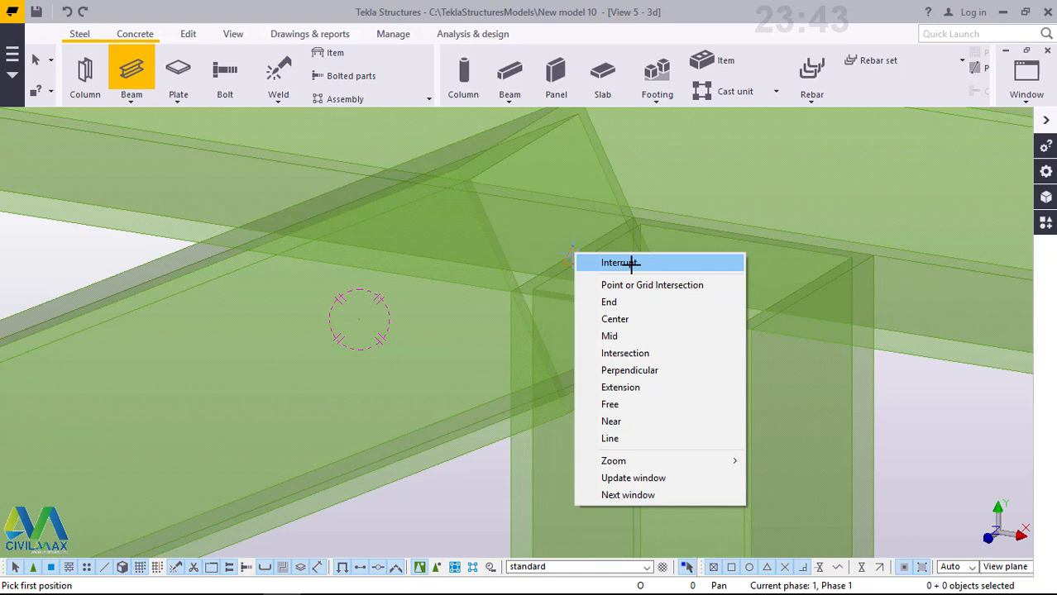
pyautogui.click(630, 263)
pyautogui.hotkey('ctrl', '4')
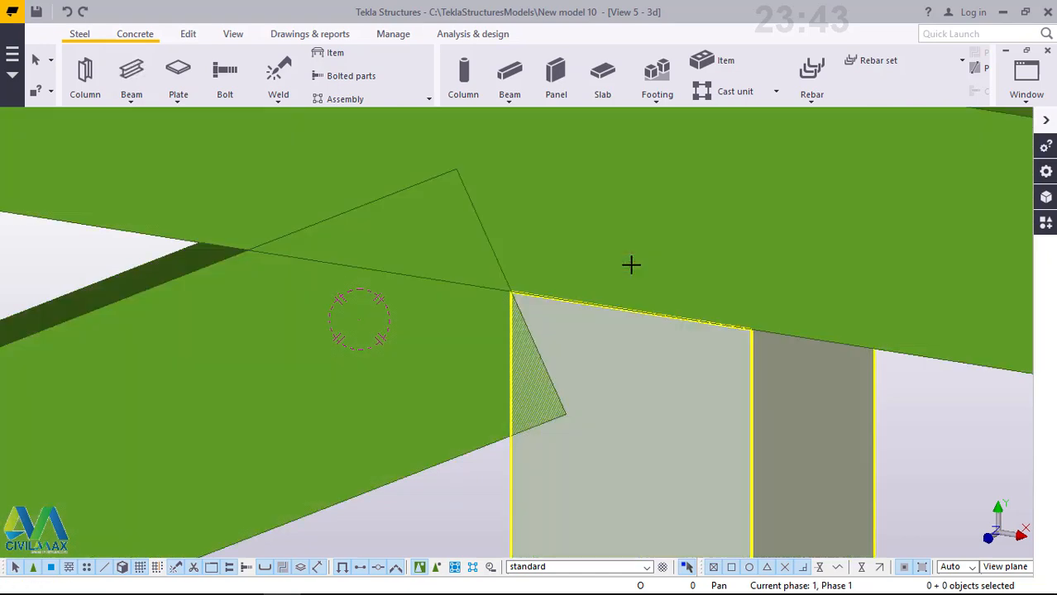
# Set the new diagonal's On plane position to Right and apply the change to the member
pyautogui.scroll(-5, 651, 252)
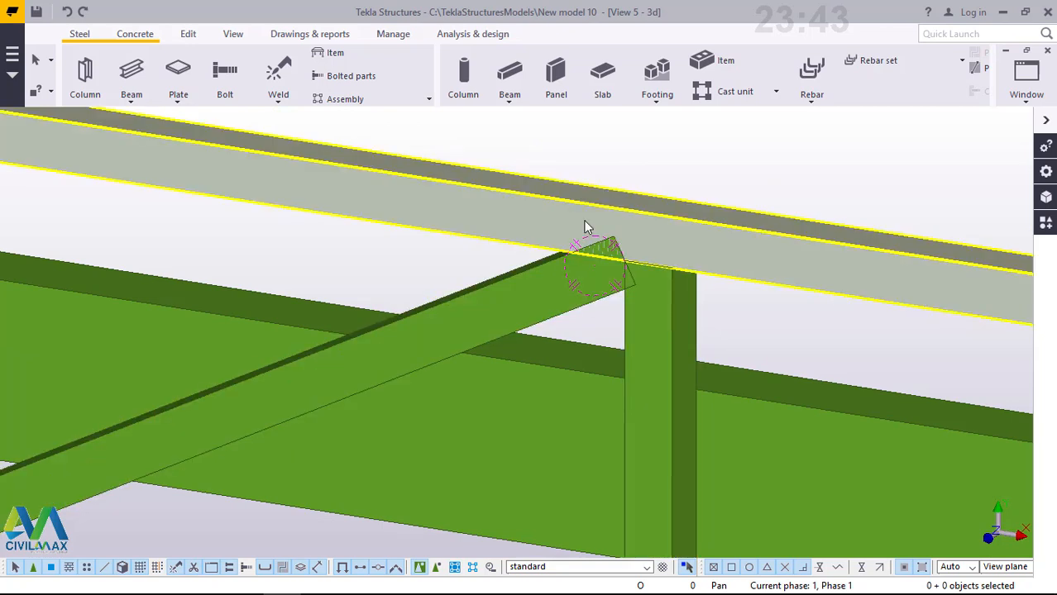
pyautogui.doubleClick(547, 292)
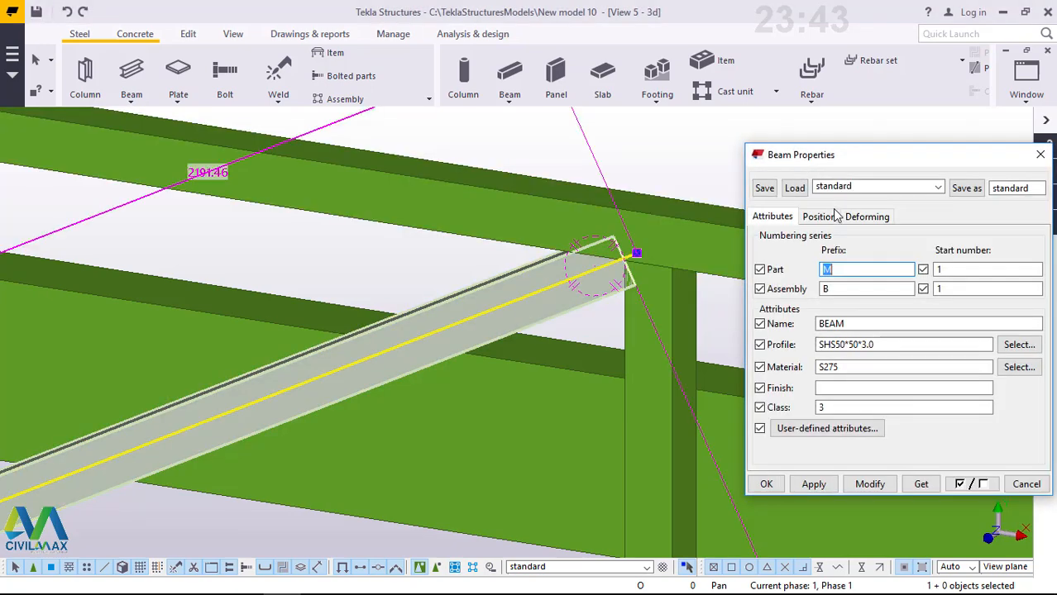
pyautogui.click(822, 218)
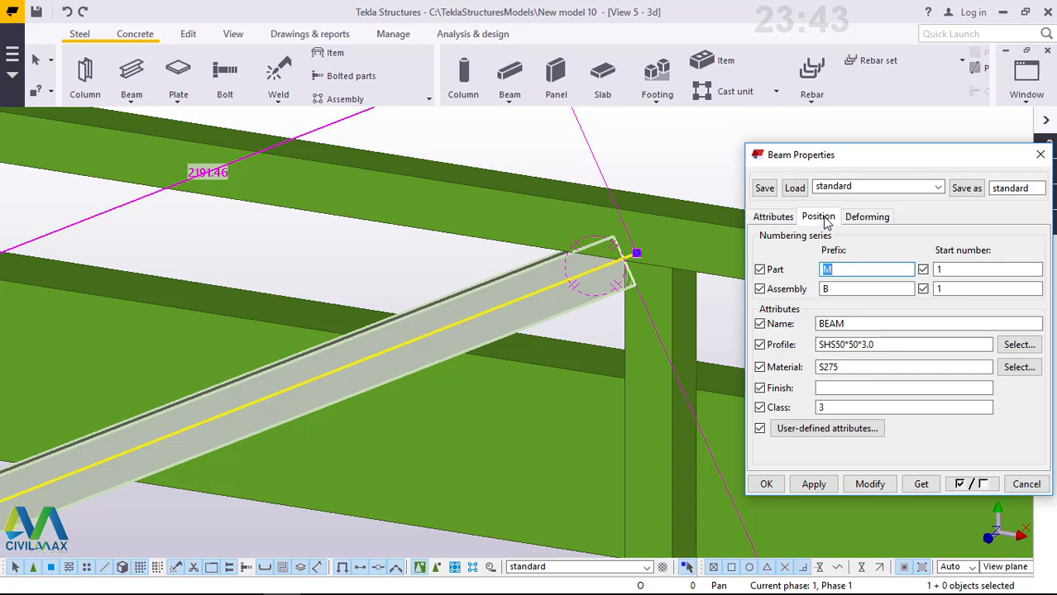
pyautogui.click(860, 255)
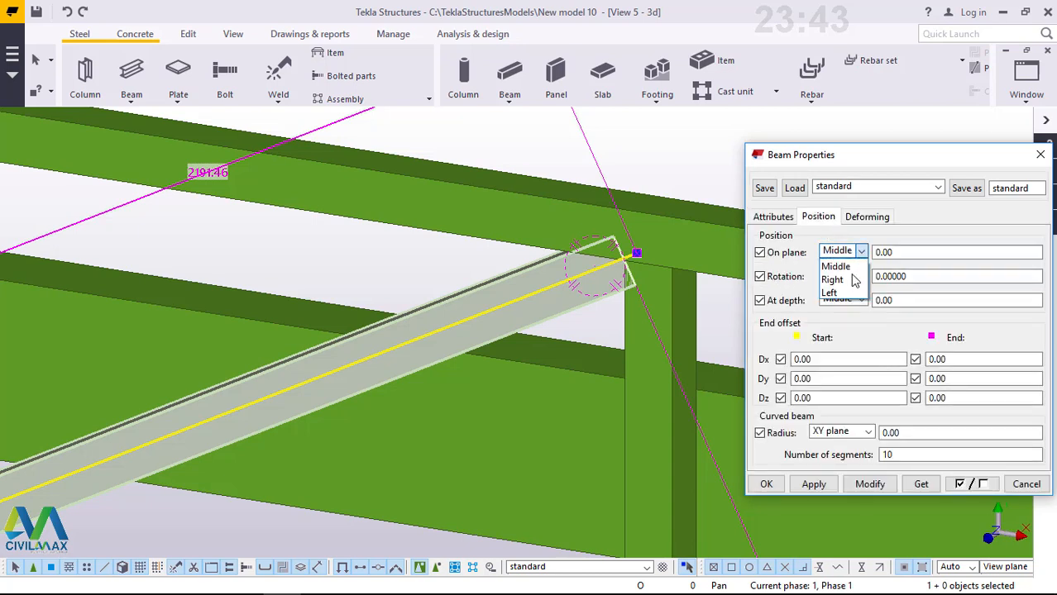
pyautogui.click(851, 378)
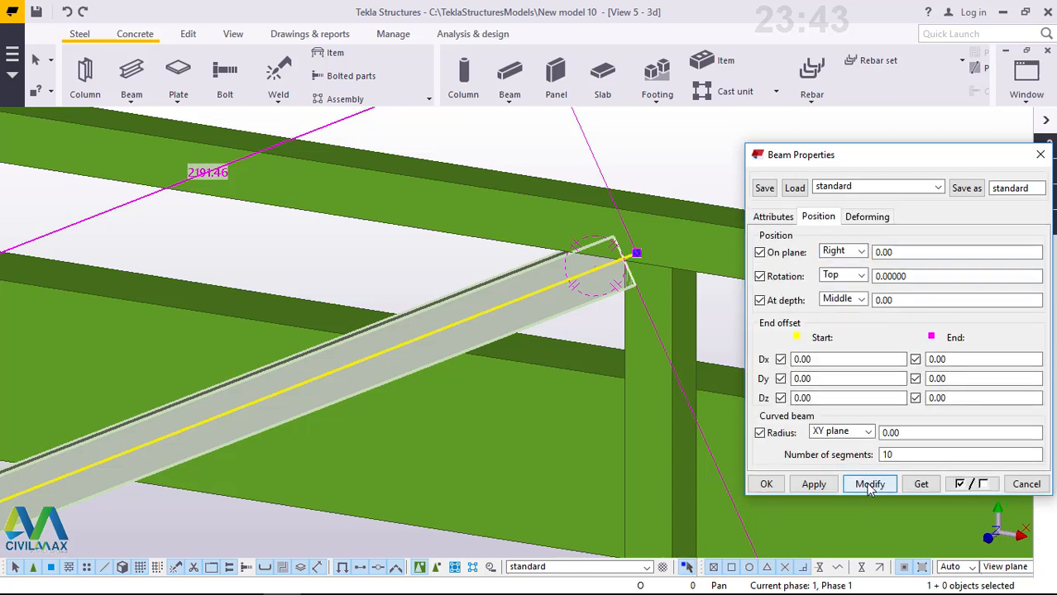
pyautogui.click(868, 485)
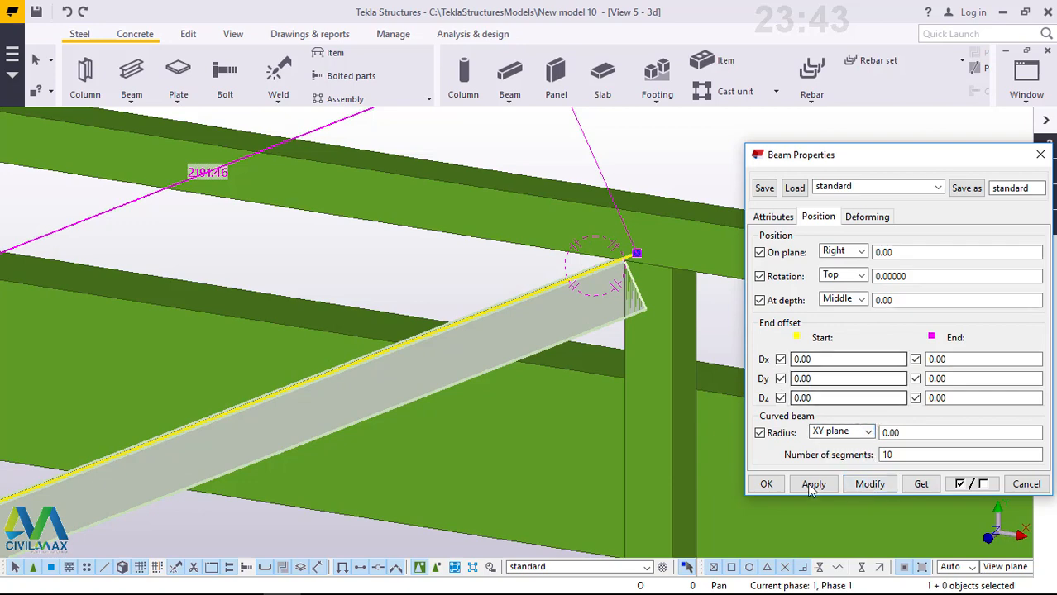
pyautogui.click(766, 484)
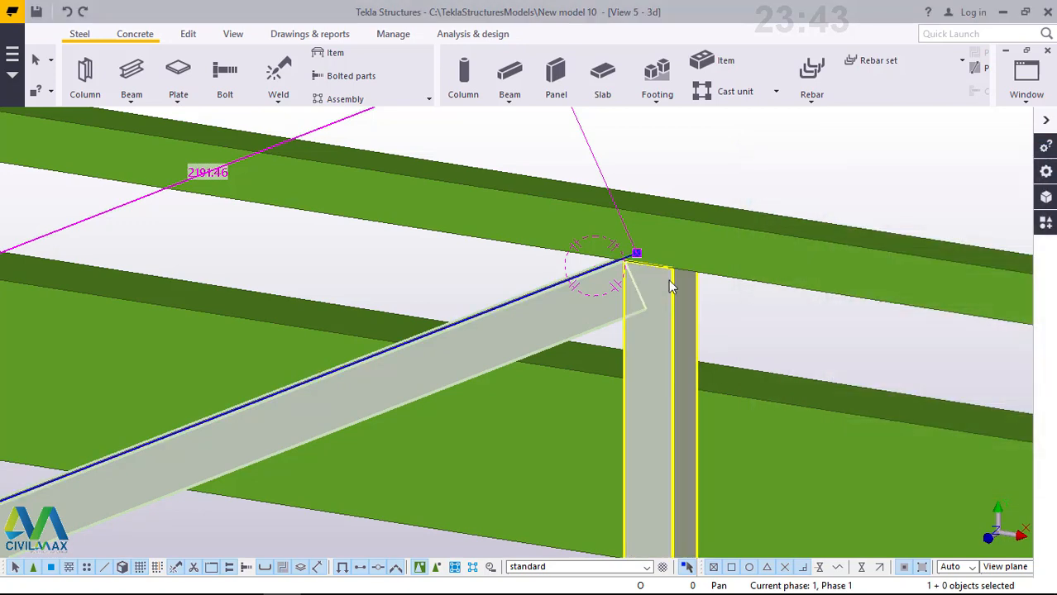
# Apply Stanchion weld (85) at the diagonal's lower end, with the lower chord as main part and the diagonal as secondary part
pyautogui.scroll(-5, 669, 285)
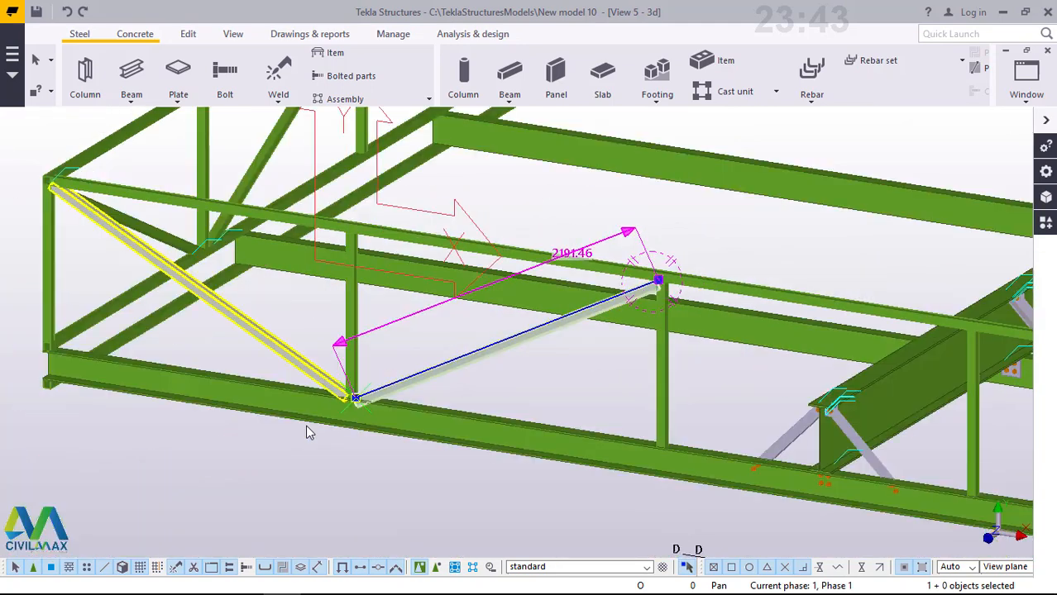
pyautogui.scroll(5, 424, 397)
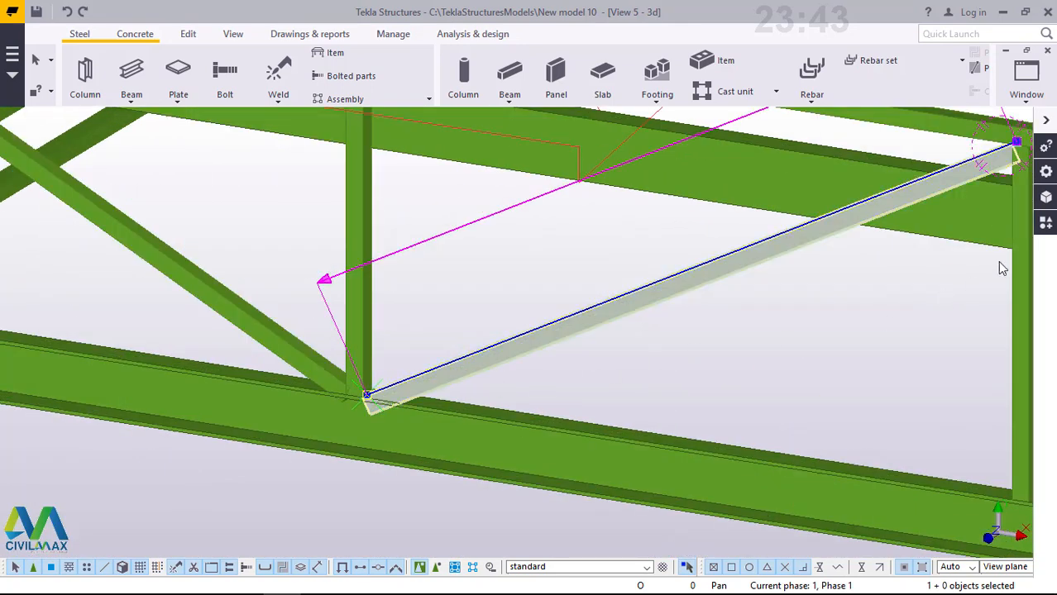
pyautogui.click(1045, 223)
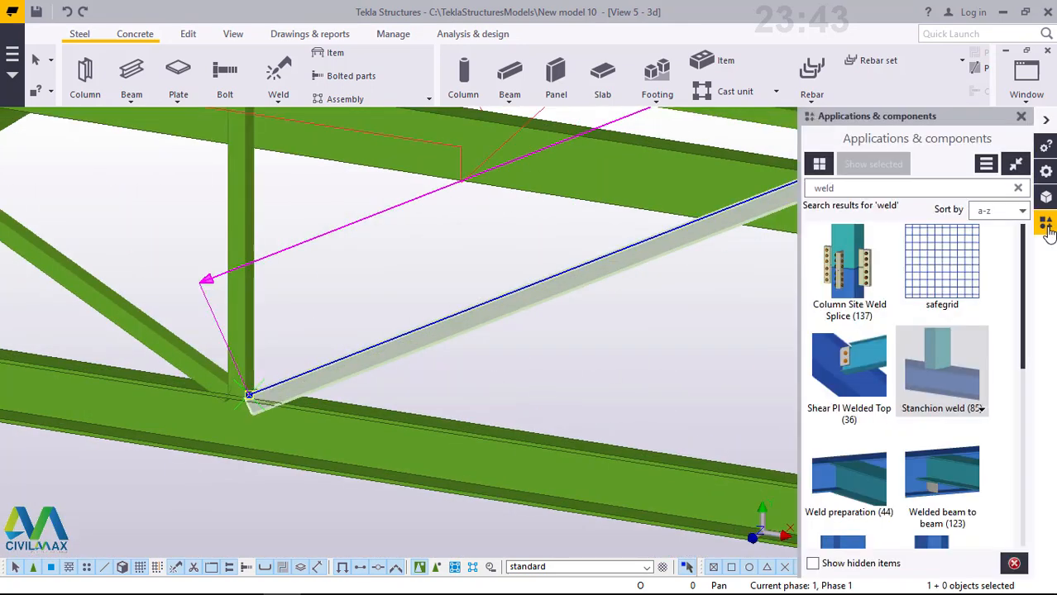
pyautogui.click(949, 366)
pyautogui.scroll(2, 273, 410)
pyautogui.scroll(2, 289, 409)
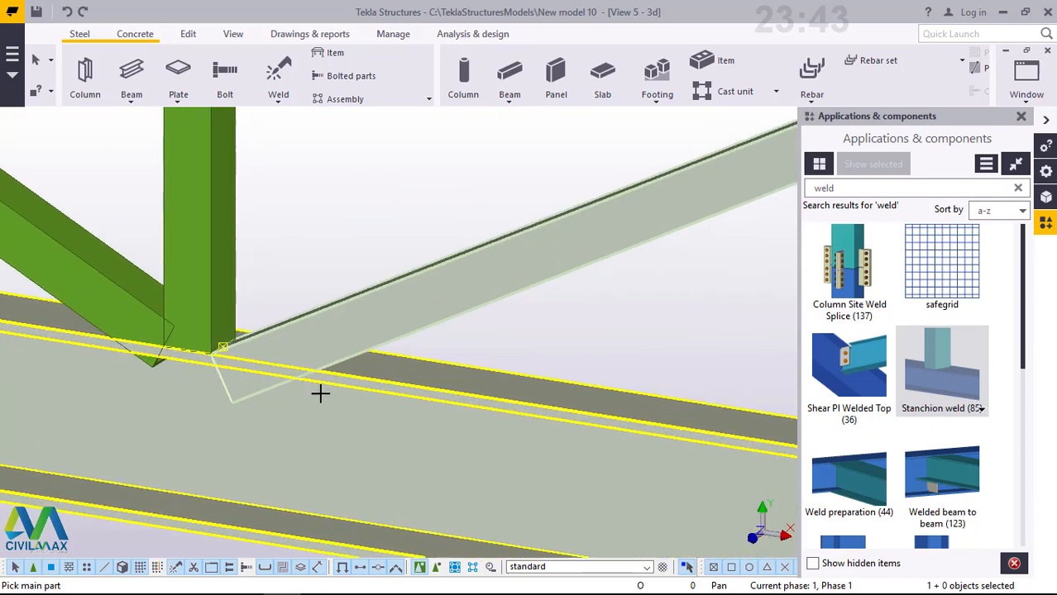
pyautogui.click(357, 356)
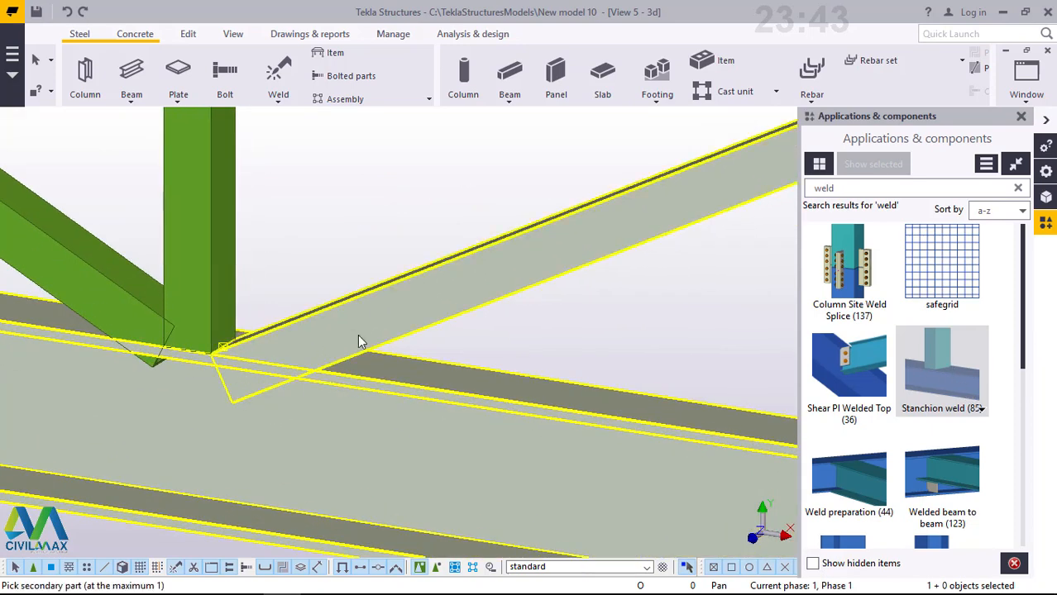
pyautogui.click(357, 335)
pyautogui.click(159, 347)
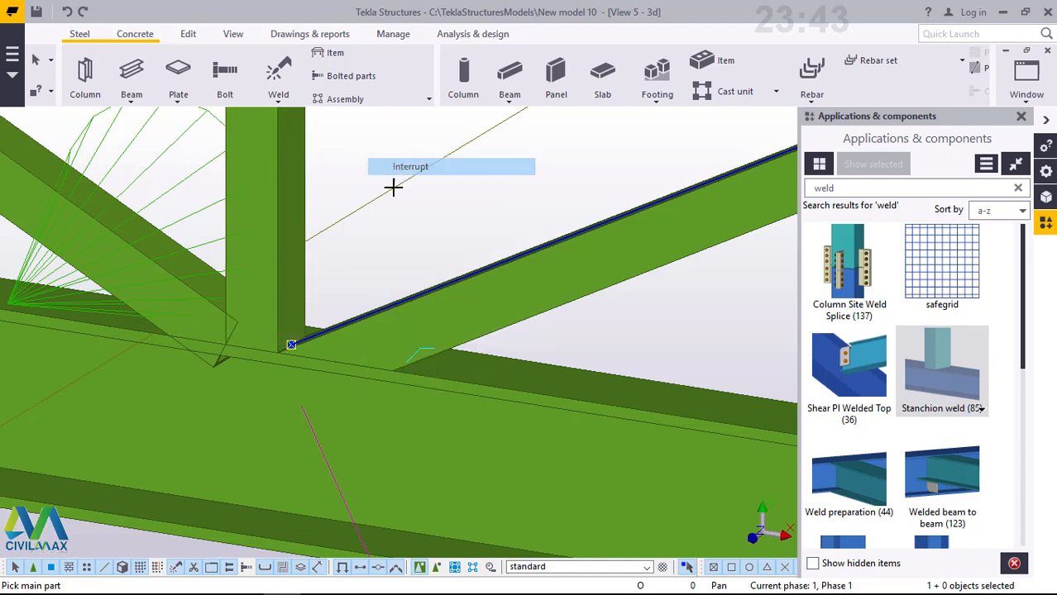
# Apply Stanchion weld (85) at the diagonal's upper end, with the vertical post as main part and the diagonal as secondary part
pyautogui.scroll(-3, 191, 361)
pyautogui.scroll(-4, 177, 355)
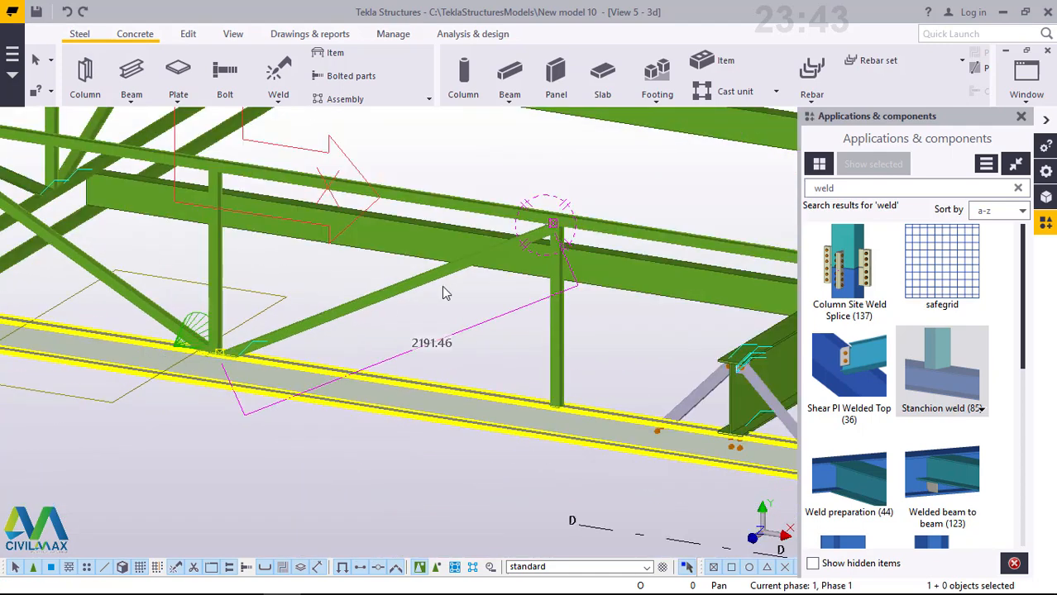
pyautogui.moveTo(582, 237); pyautogui.dragTo(492, 263, button='middle')
pyautogui.scroll(4, 492, 264)
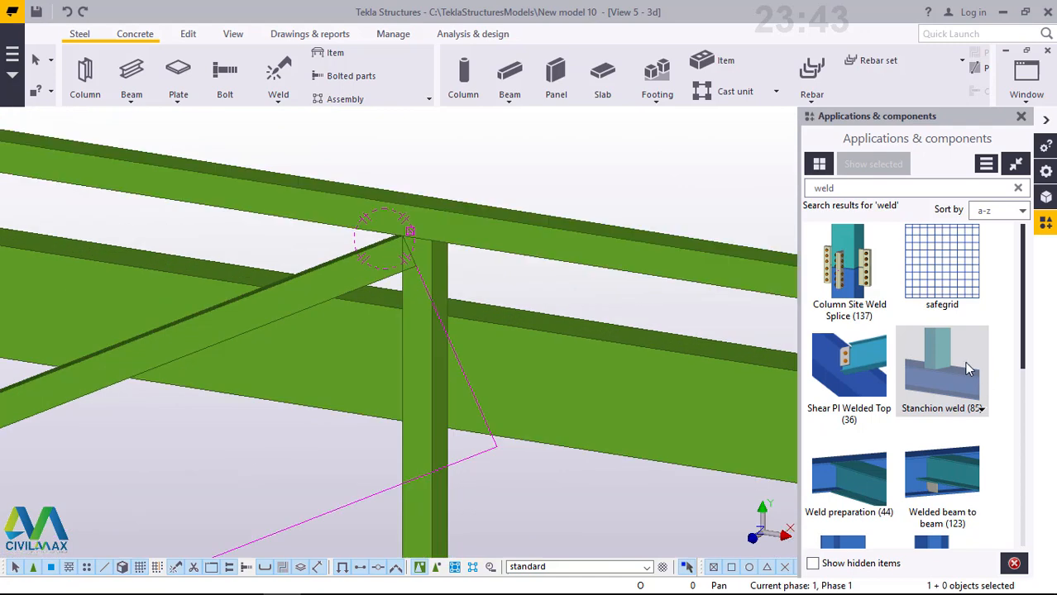
pyautogui.scroll(3, 422, 263)
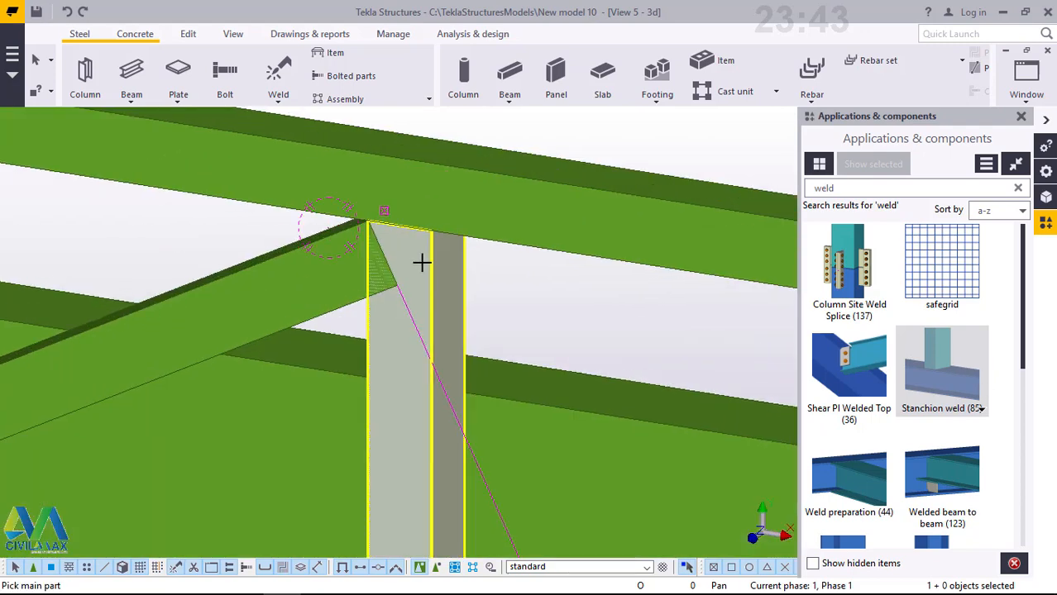
pyautogui.click(322, 261)
pyautogui.click(325, 264)
pyautogui.scroll(-6, 352, 271)
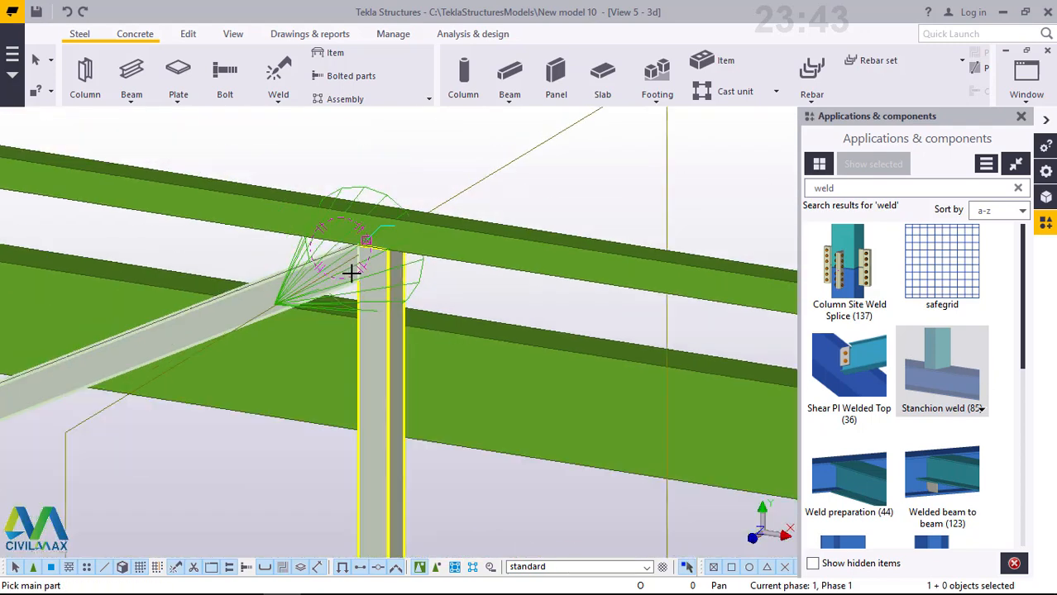
pyautogui.rightClick(409, 171)
pyautogui.click(446, 180)
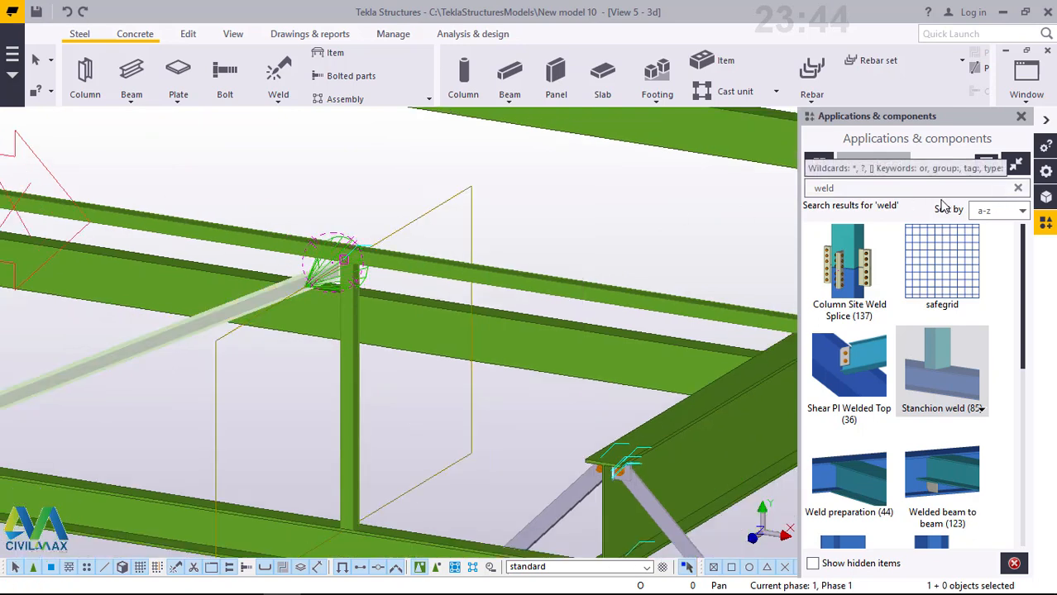
# Clear the component search, close the Applications & components catalog and redraw the 3D view
pyautogui.click(1018, 188)
pyautogui.scroll(-3, 280, 324)
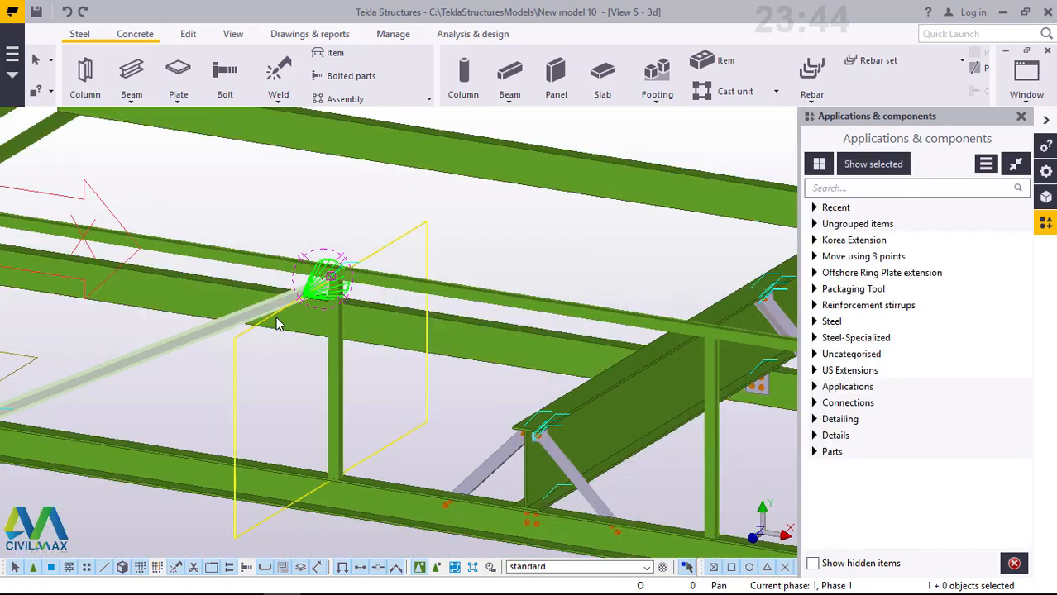
pyautogui.scroll(-1, 277, 324)
pyautogui.click(1022, 116)
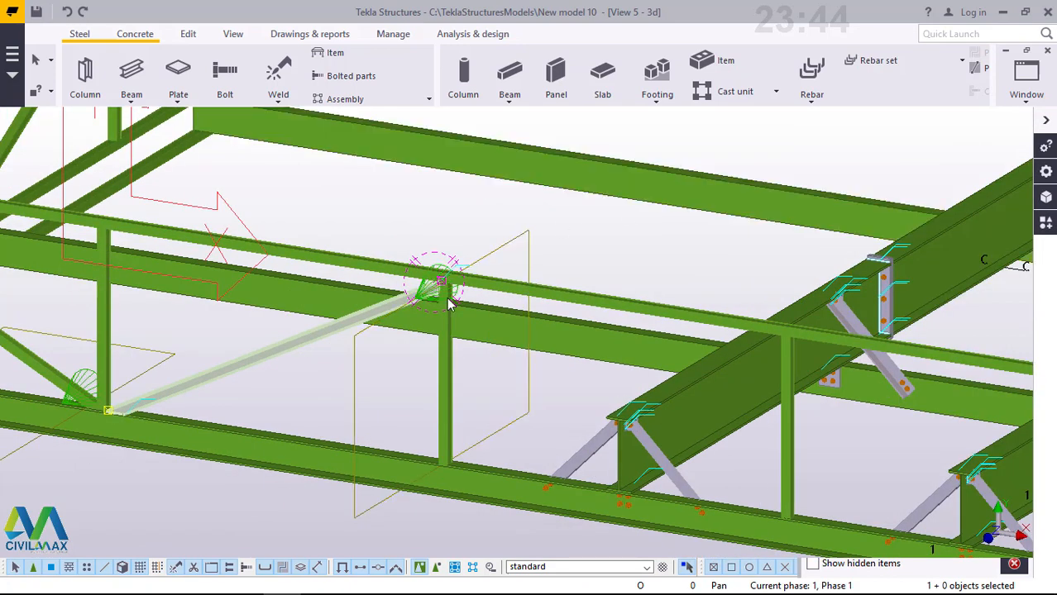
pyautogui.scroll(3, 579, 219)
pyautogui.rightClick(593, 177)
pyautogui.click(519, 172)
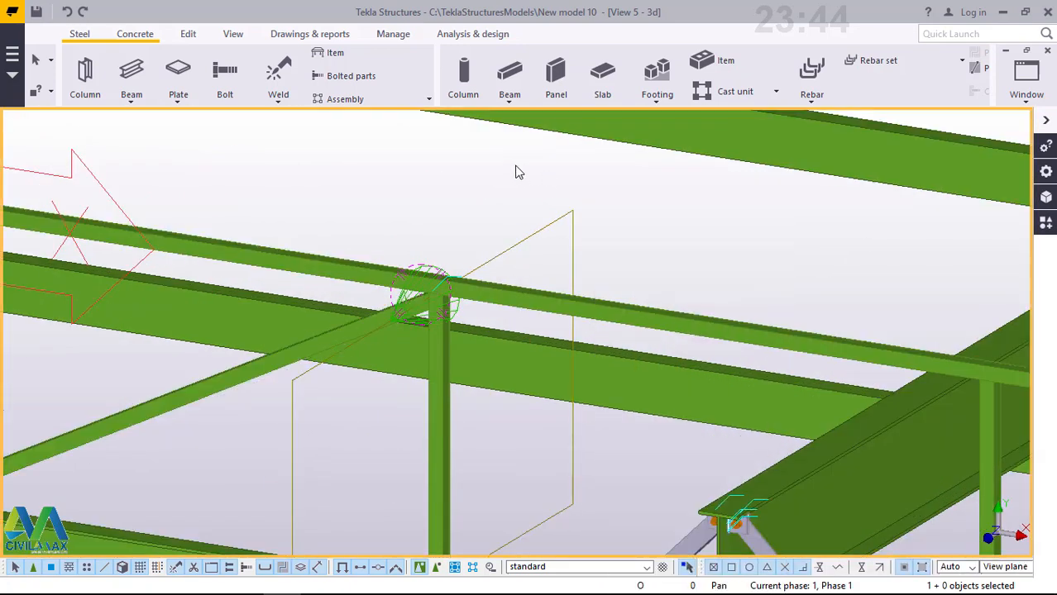
pyautogui.rightClick(510, 168)
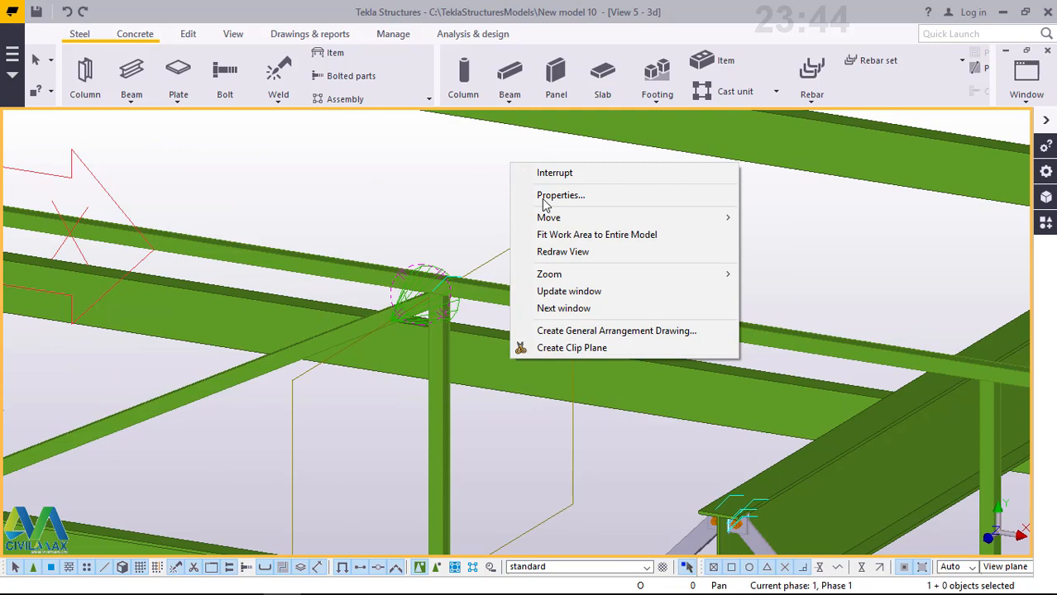
pyautogui.click(595, 252)
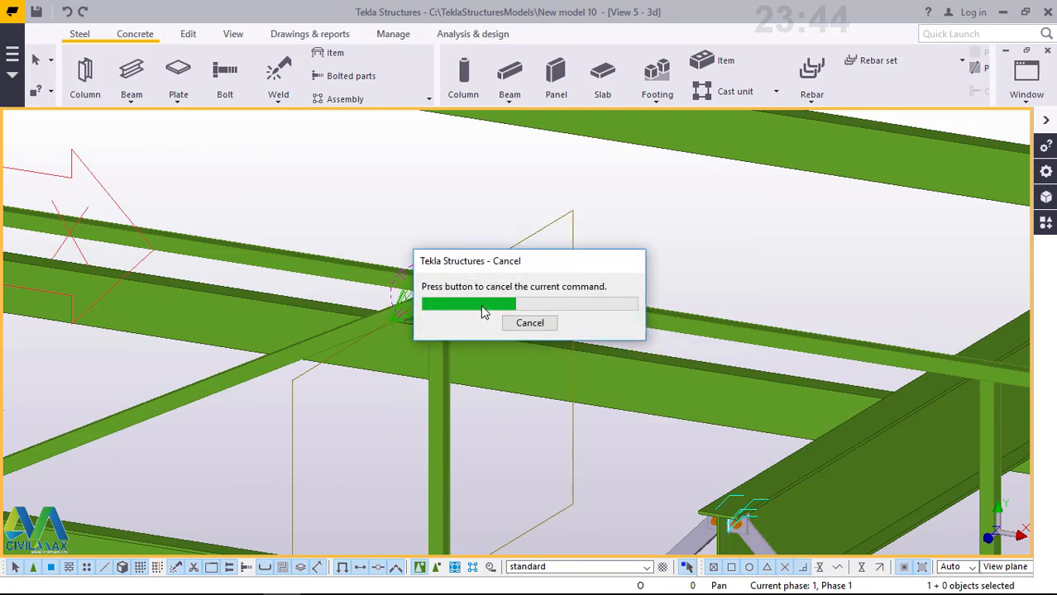
pyautogui.scroll(5, 454, 307)
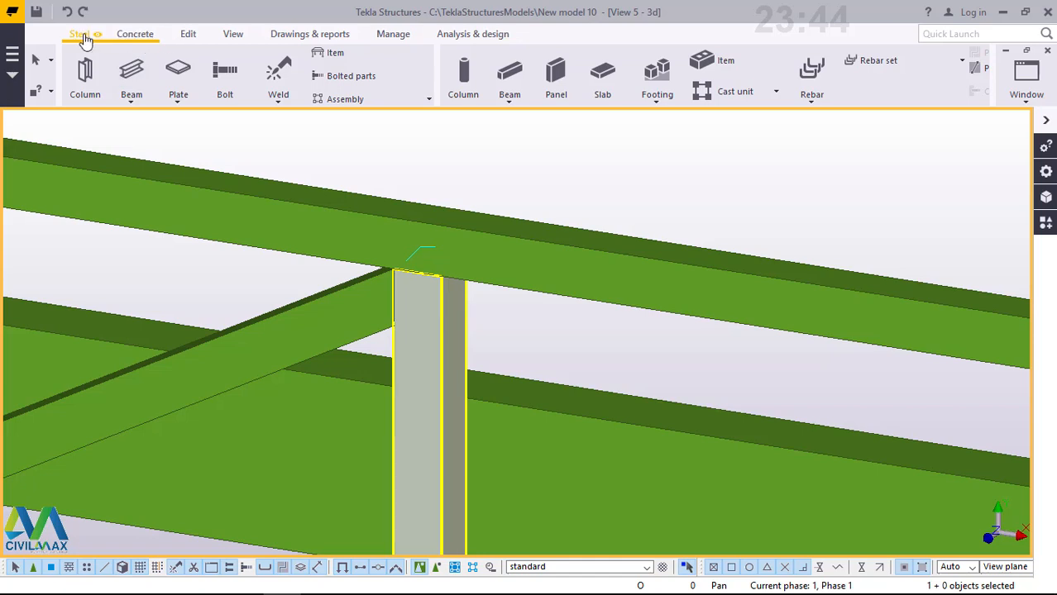
pyautogui.click(83, 38)
pyautogui.click(132, 96)
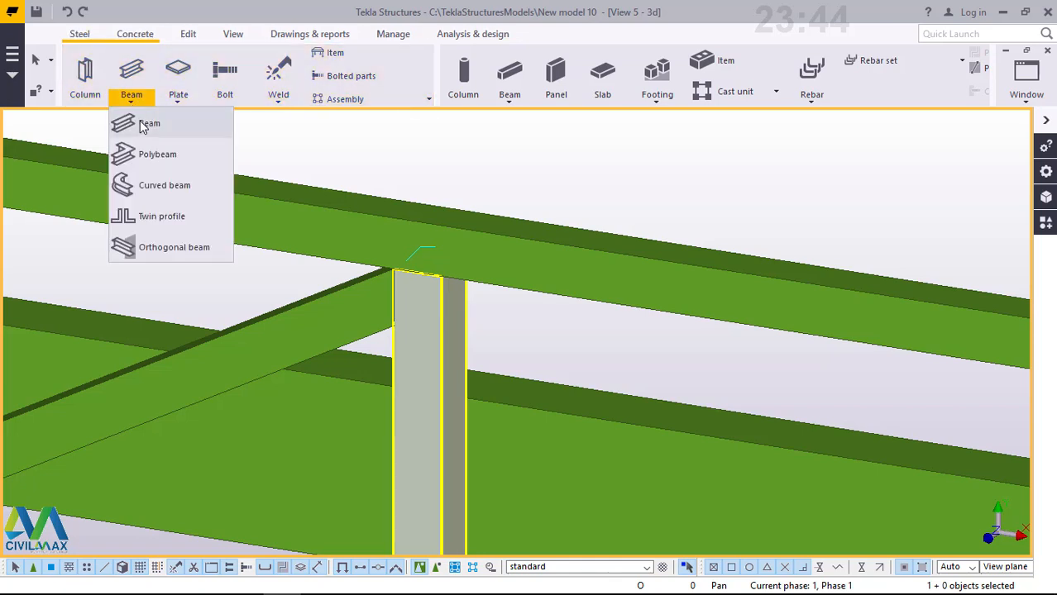
pyautogui.click(445, 281)
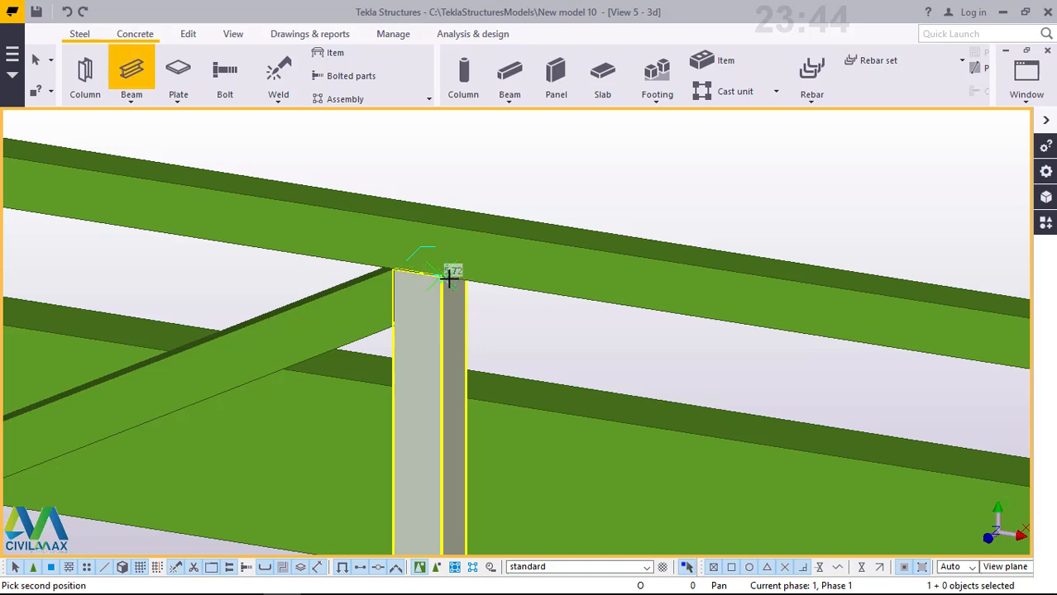
pyautogui.click(450, 279)
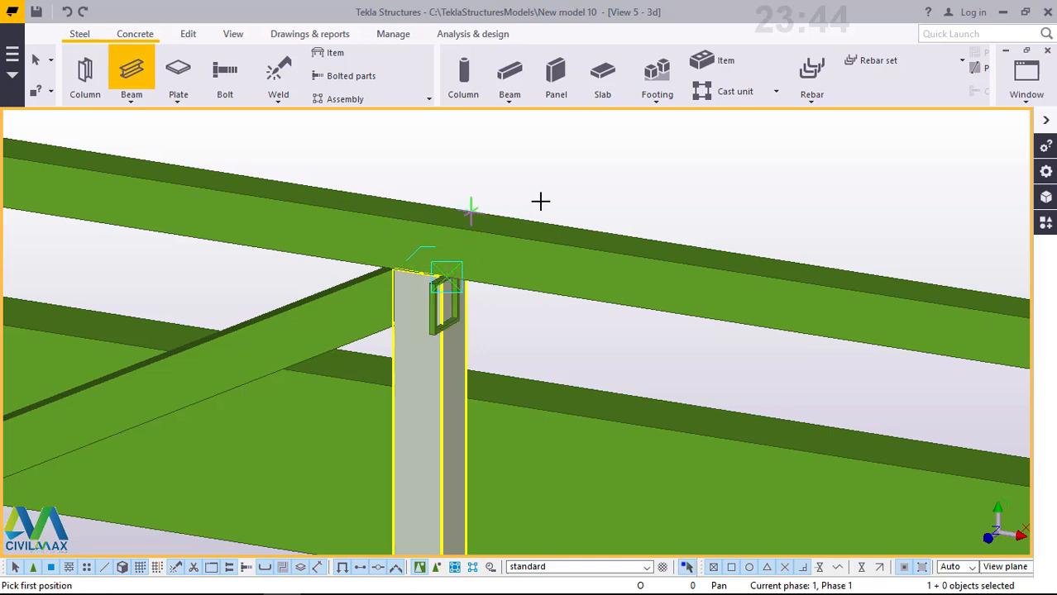
pyautogui.rightClick(557, 186)
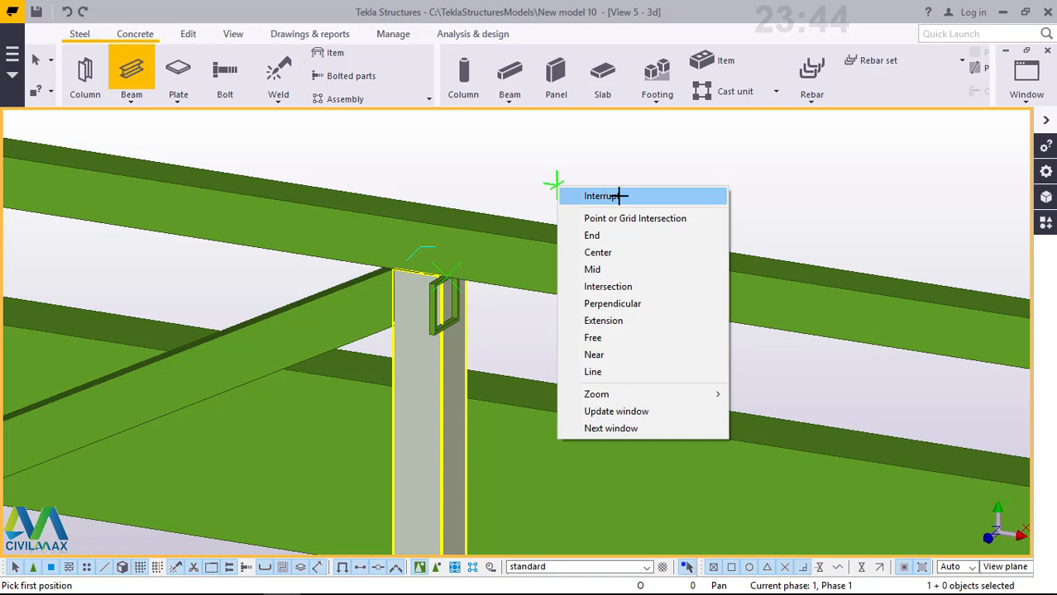
pyautogui.click(616, 196)
pyautogui.click(68, 12)
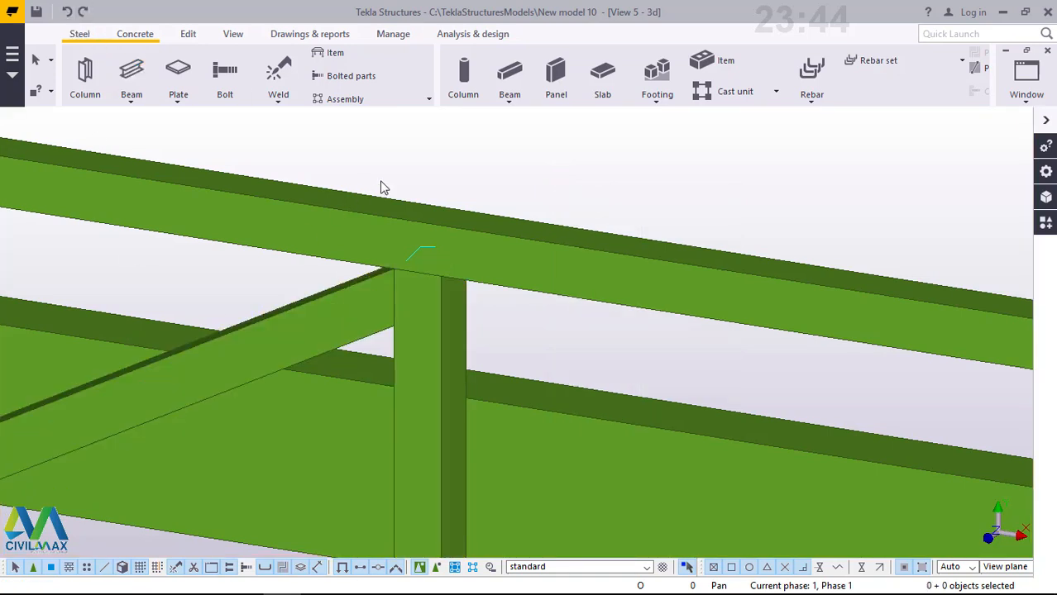
# Start a new steel beam at the midpoint of the welded post's top edge under the upper chord, facing the next empty bay
pyautogui.press('v')
pyautogui.keyDown('ctrl'); pyautogui.moveTo(449, 286); pyautogui.dragTo(545, 309, button='middle'); pyautogui.keyUp('ctrl')
pyautogui.rightClick(545, 309)
pyautogui.click(592, 323)
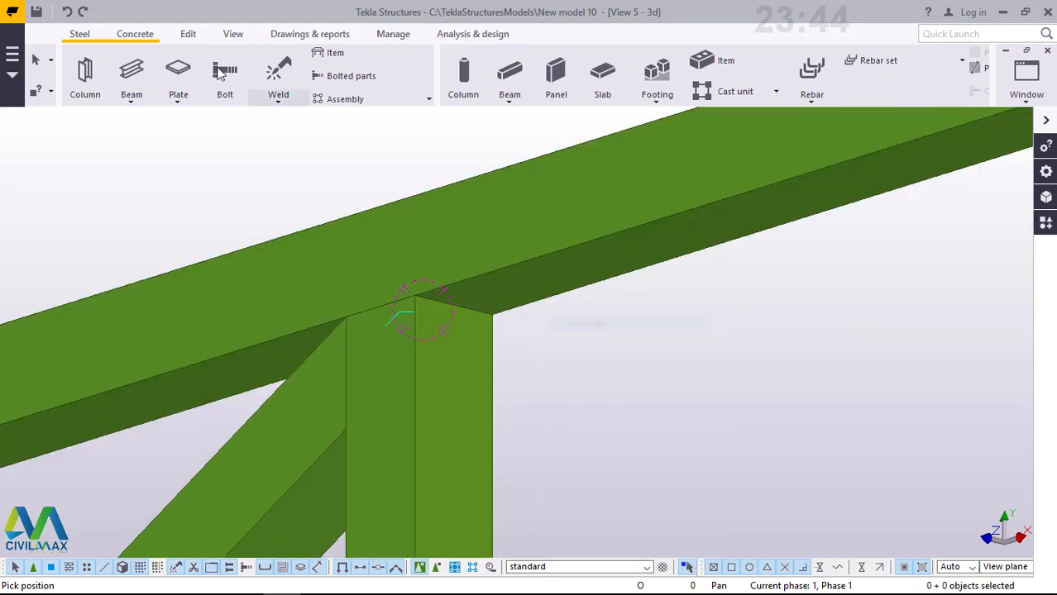
pyautogui.click(133, 103)
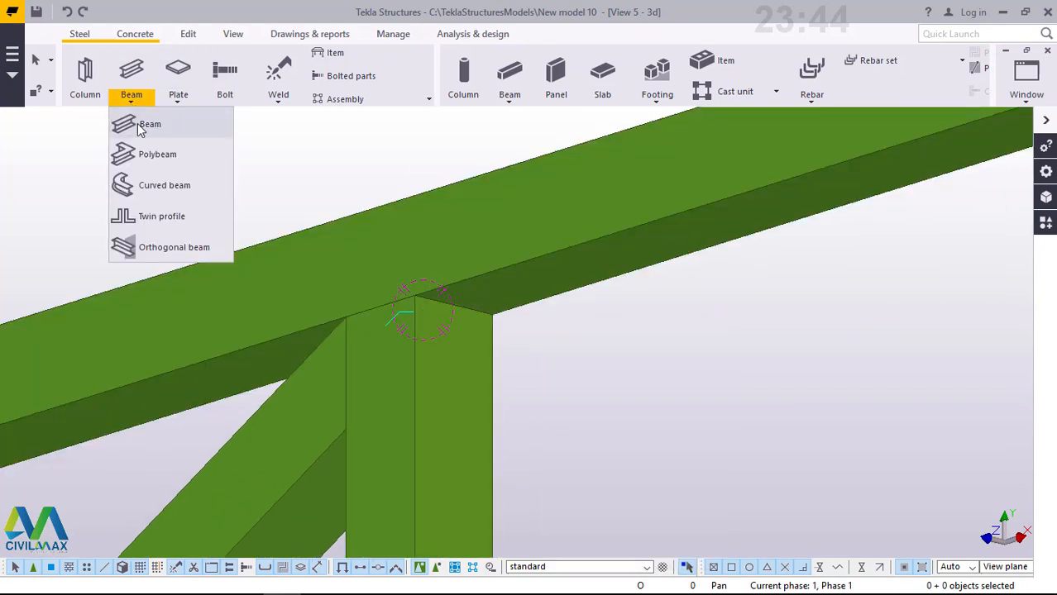
pyautogui.click(122, 122)
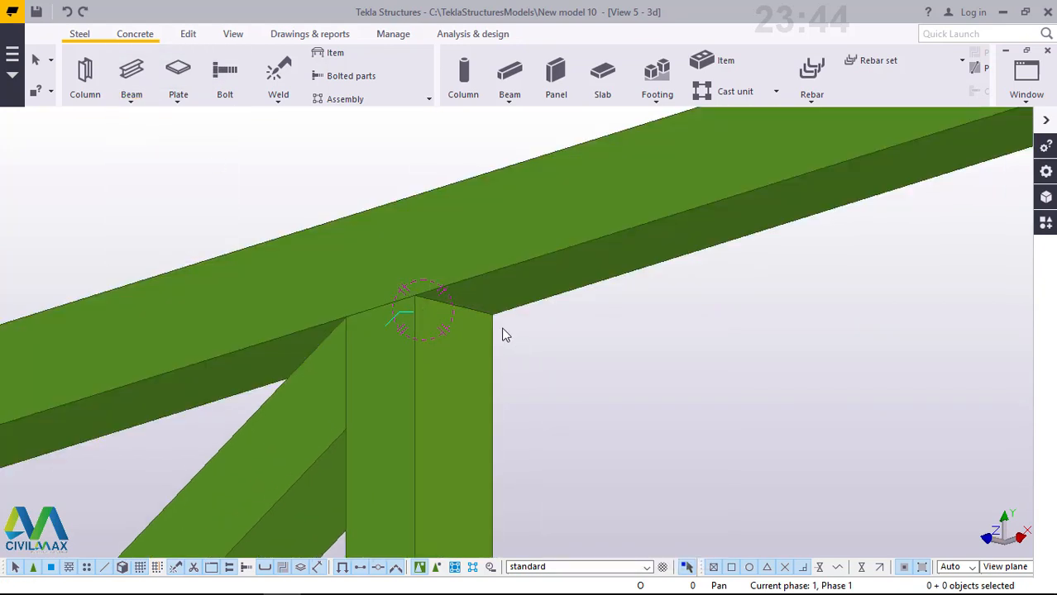
pyautogui.click(455, 307)
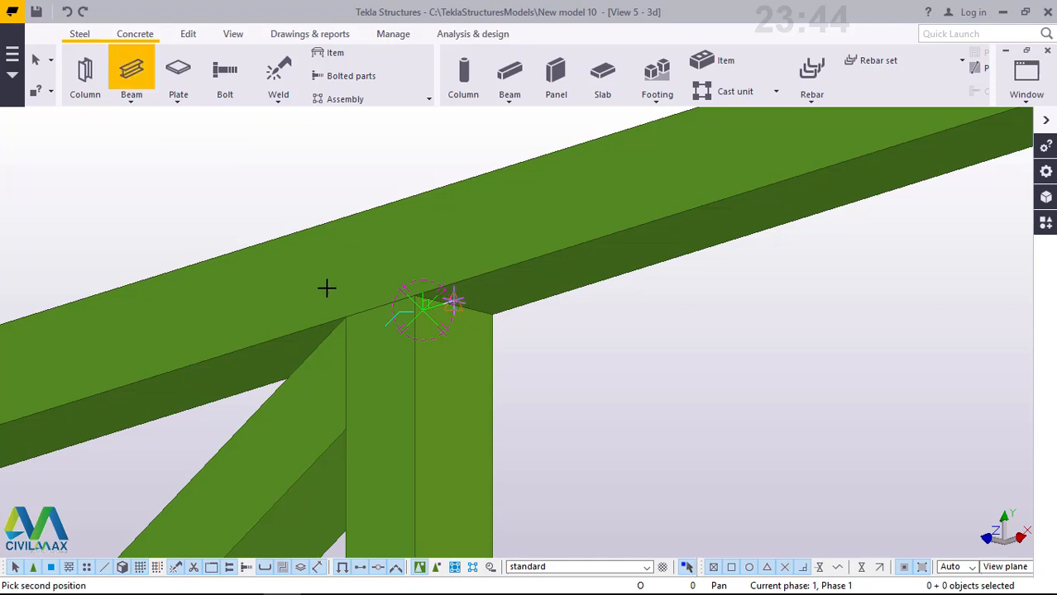
# Finish the diagonal at the midpoint of the next post's bottom edge on the lower chord, then end the beam command
pyautogui.scroll(-3, 335, 286)
pyautogui.scroll(-2, 358, 283)
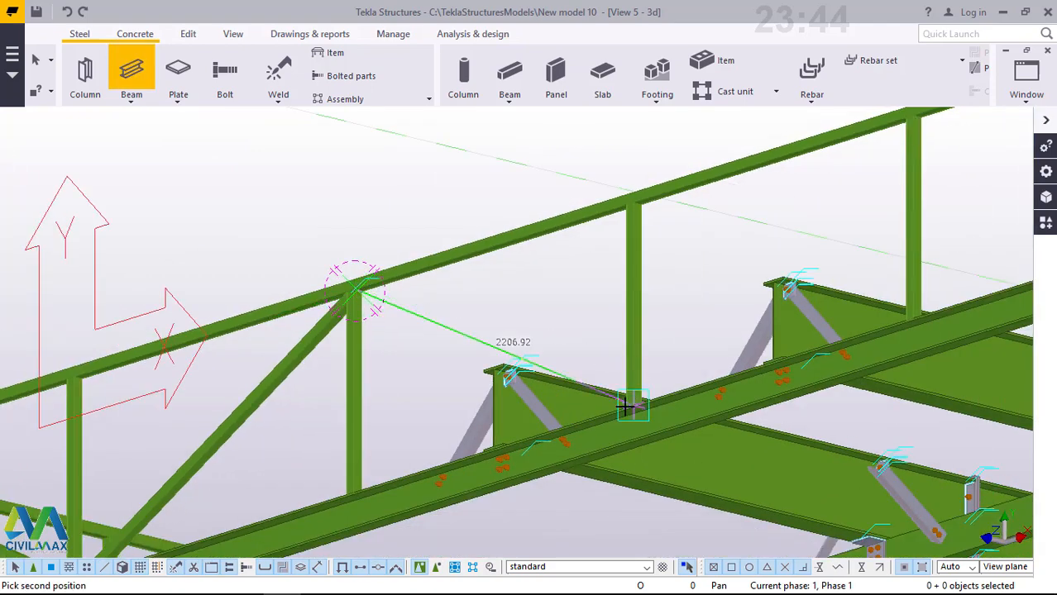
pyautogui.scroll(5, 628, 407)
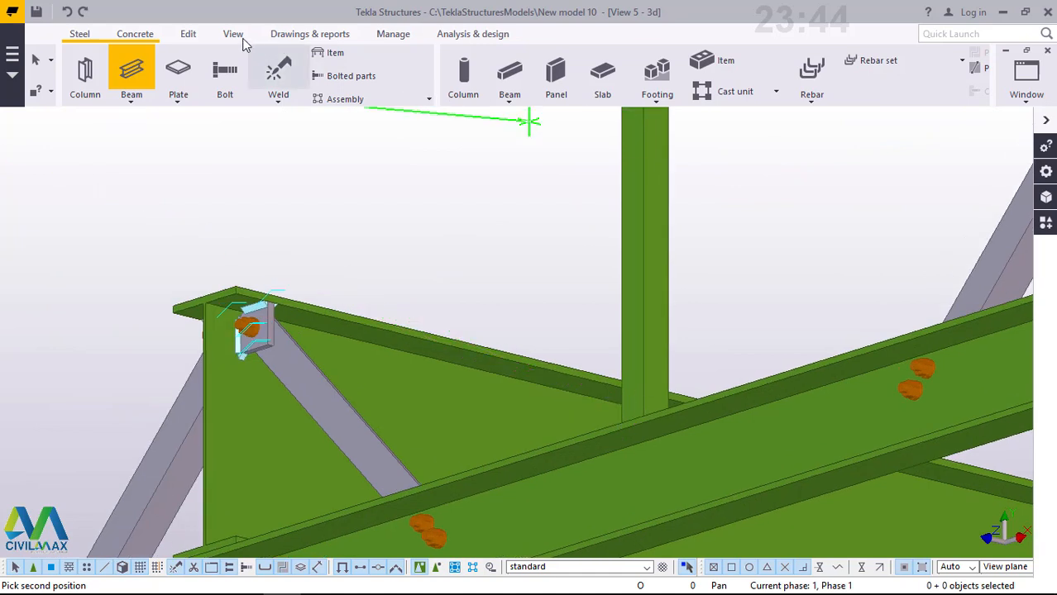
pyautogui.click(235, 37)
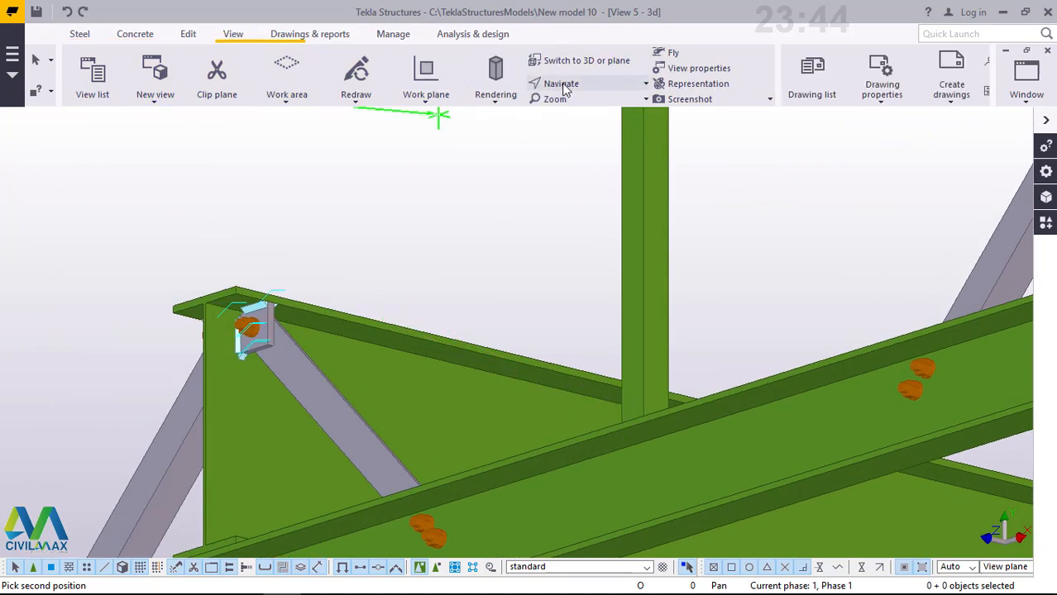
pyautogui.click(562, 84)
pyautogui.click(591, 113)
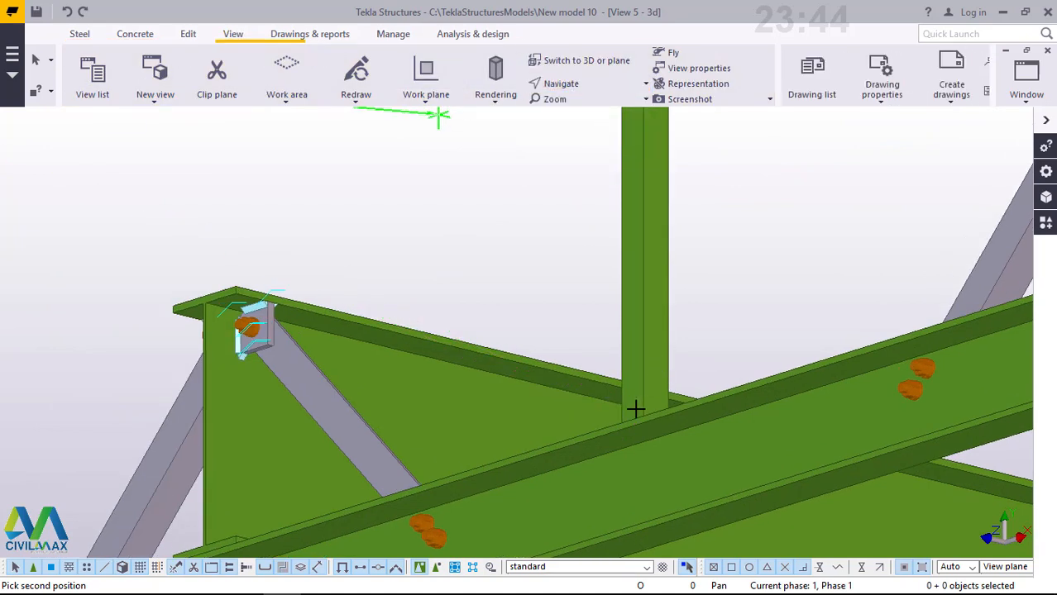
pyautogui.moveTo(664, 452); pyautogui.dragTo(816, 467)
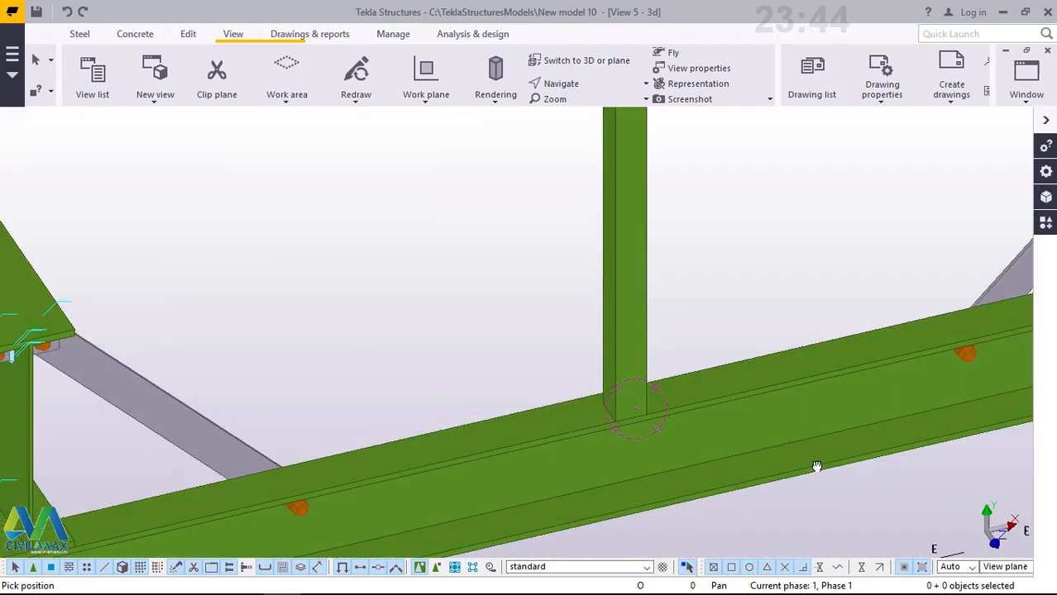
pyautogui.rightClick(522, 305)
pyautogui.click(558, 311)
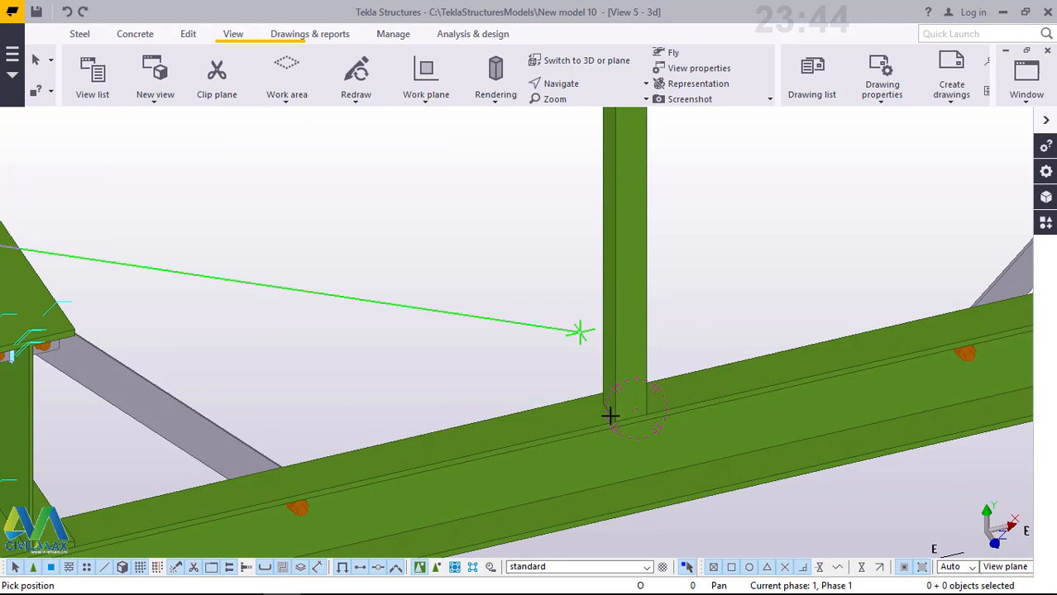
pyautogui.scroll(2, 616, 438)
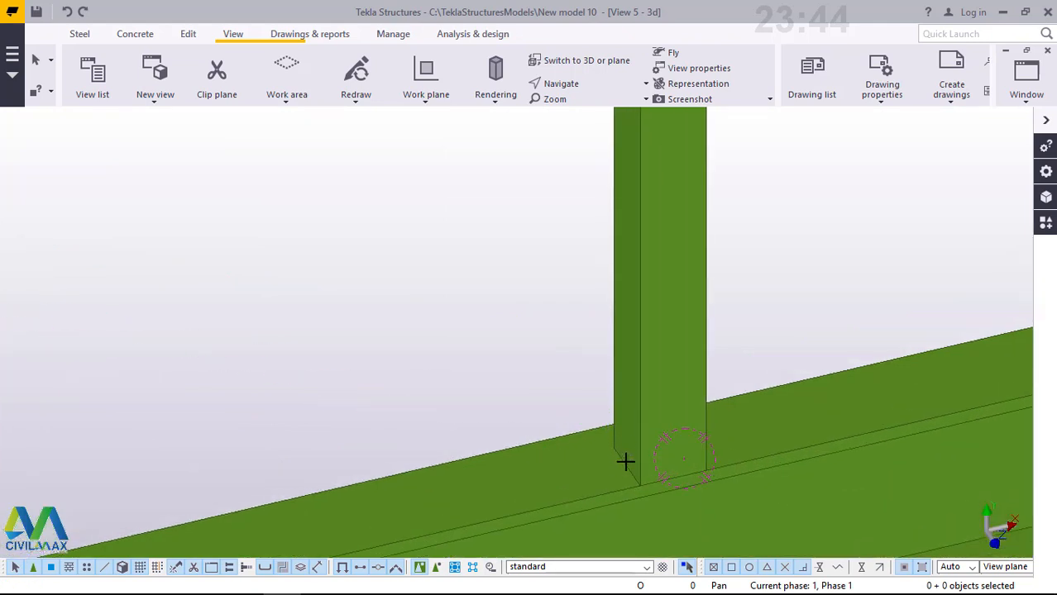
pyautogui.scroll(2, 624, 462)
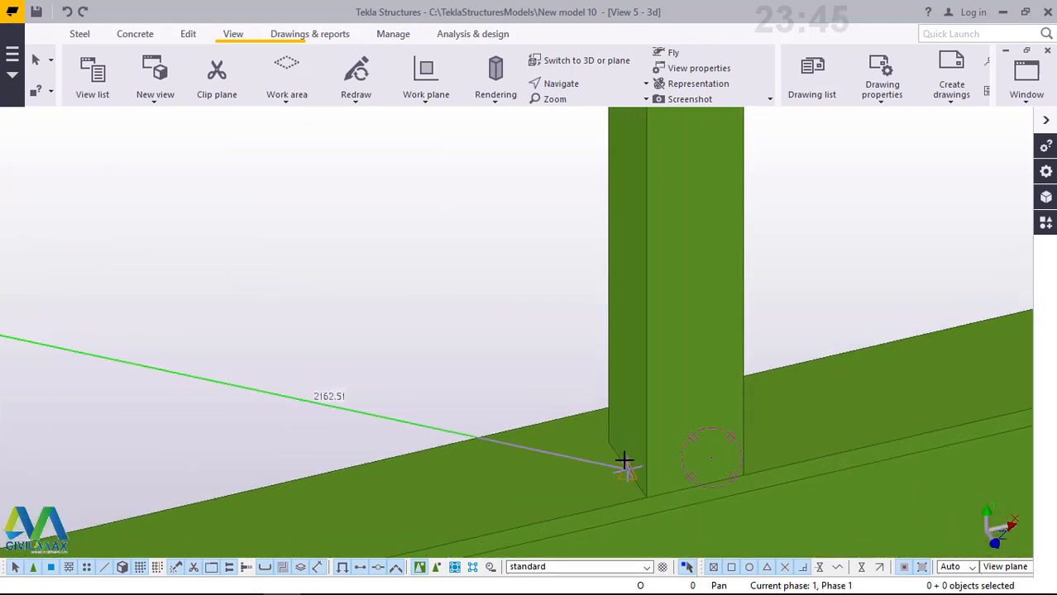
pyautogui.scroll(1, 624, 461)
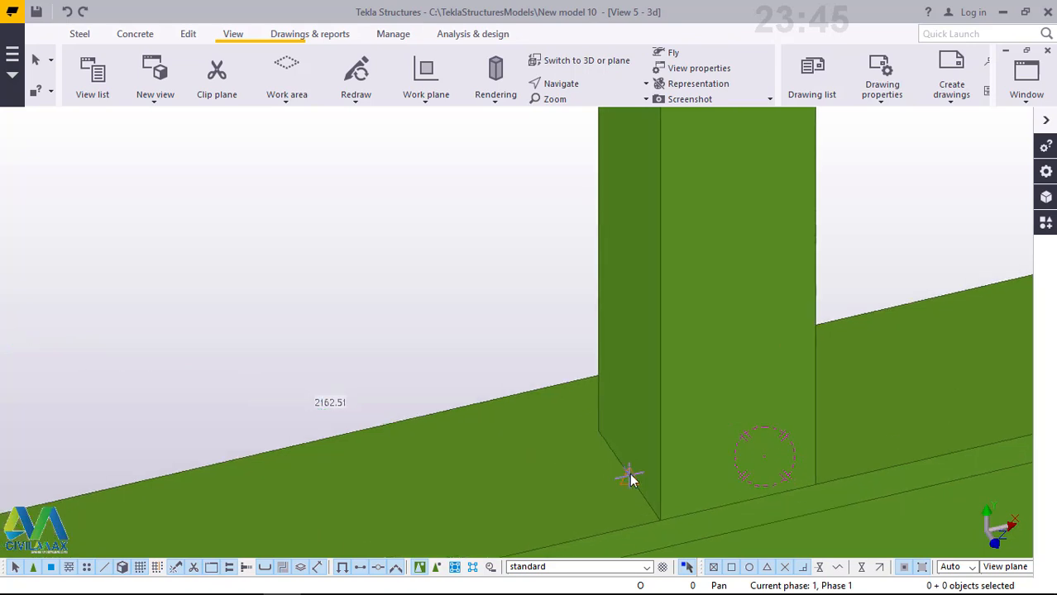
pyautogui.click(629, 473)
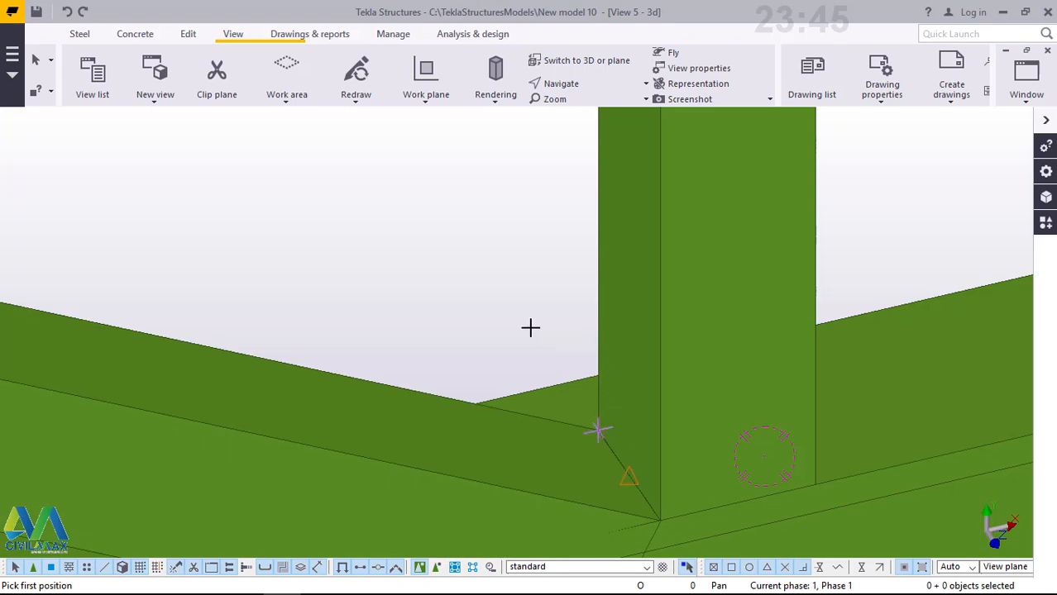
pyautogui.scroll(-3, 529, 328)
pyautogui.rightClick(406, 193)
pyautogui.click(431, 203)
pyautogui.scroll(-3, 613, 443)
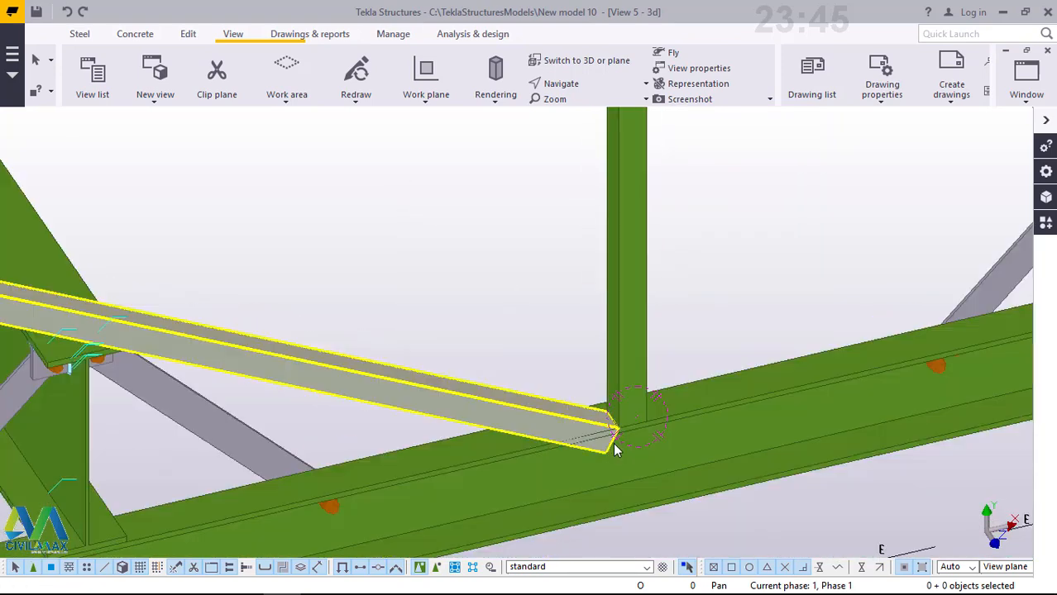
# Examine the new diagonal's upper end against the vertical post and upper chord from several angles, and select that diagonal
pyautogui.scroll(2, 590, 456)
pyautogui.scroll(-5, 584, 460)
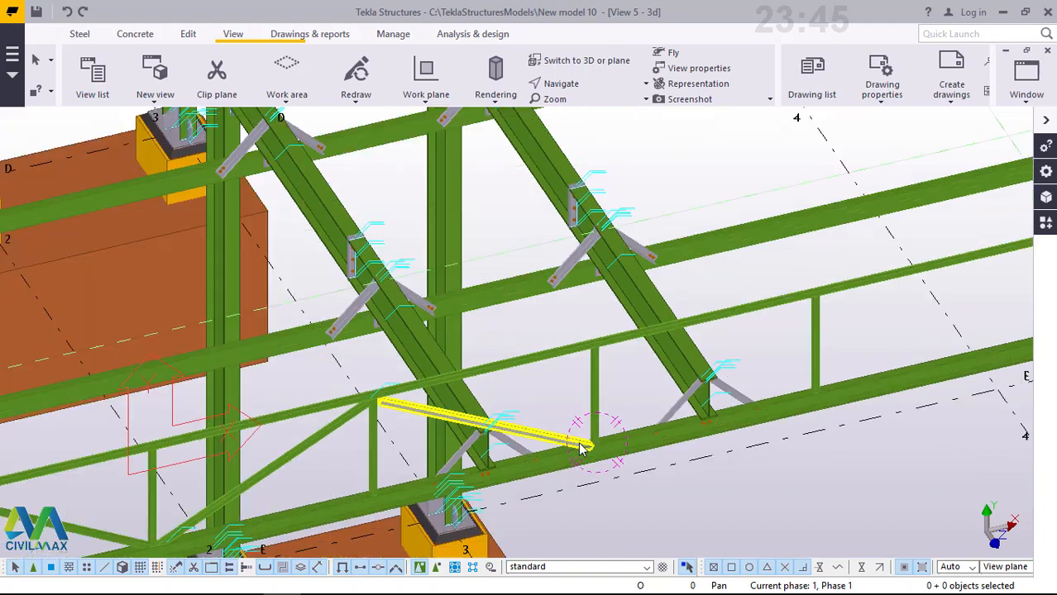
pyautogui.scroll(-1, 628, 406)
pyautogui.scroll(8, 589, 436)
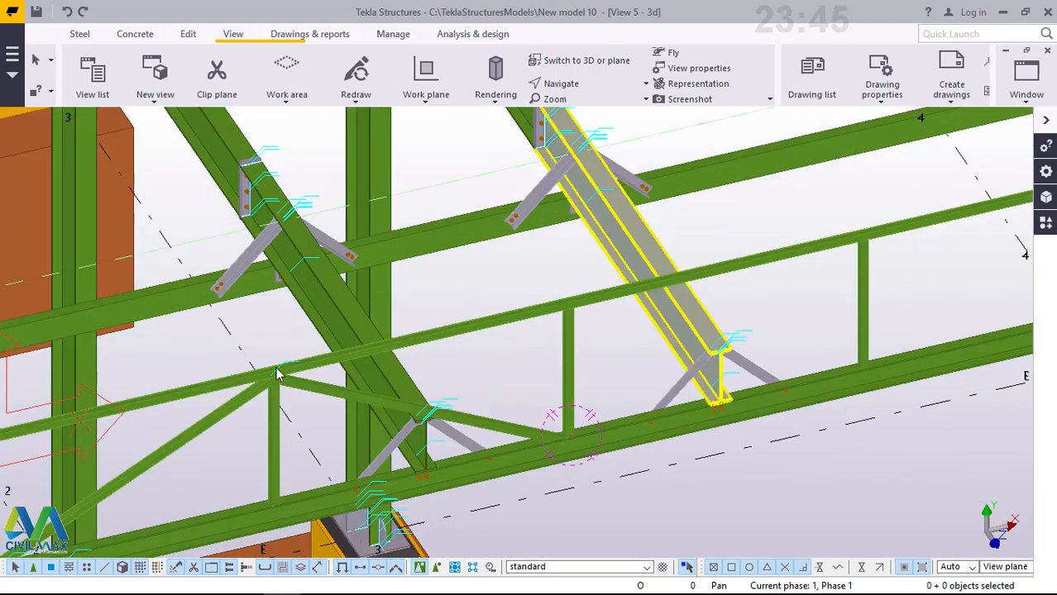
pyautogui.scroll(6, 282, 389)
pyautogui.scroll(6, 296, 382)
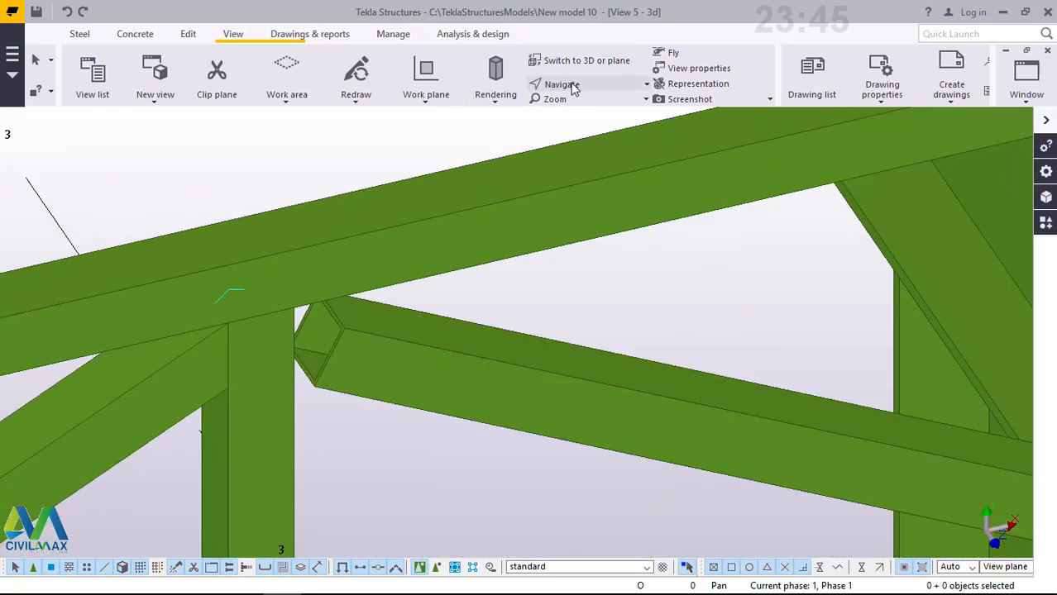
pyautogui.click(561, 83)
pyautogui.click(550, 134)
pyautogui.click(293, 346)
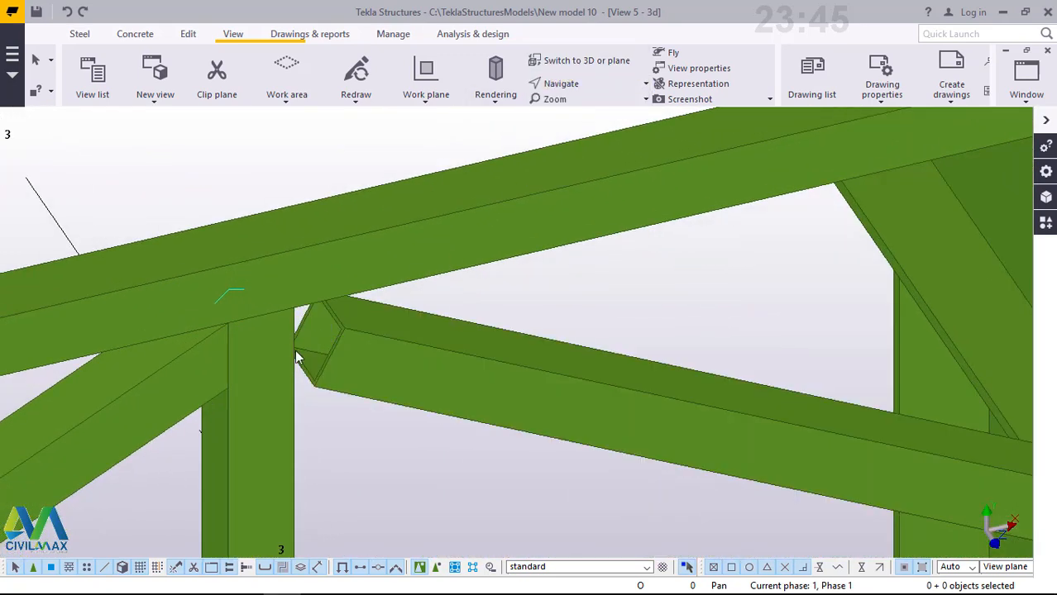
pyautogui.moveTo(294, 346)
pyautogui.keyDown('ctrl'); pyautogui.mouseDown(button='middle')
pyautogui.moveTo(212, 276)
pyautogui.moveTo(120, 283)
pyautogui.moveTo(118, 302)
pyautogui.moveTo(196, 286)
pyautogui.mouseUp(button='middle'); pyautogui.keyUp('ctrl')
pyautogui.rightClick(483, 225)
pyautogui.click(525, 234)
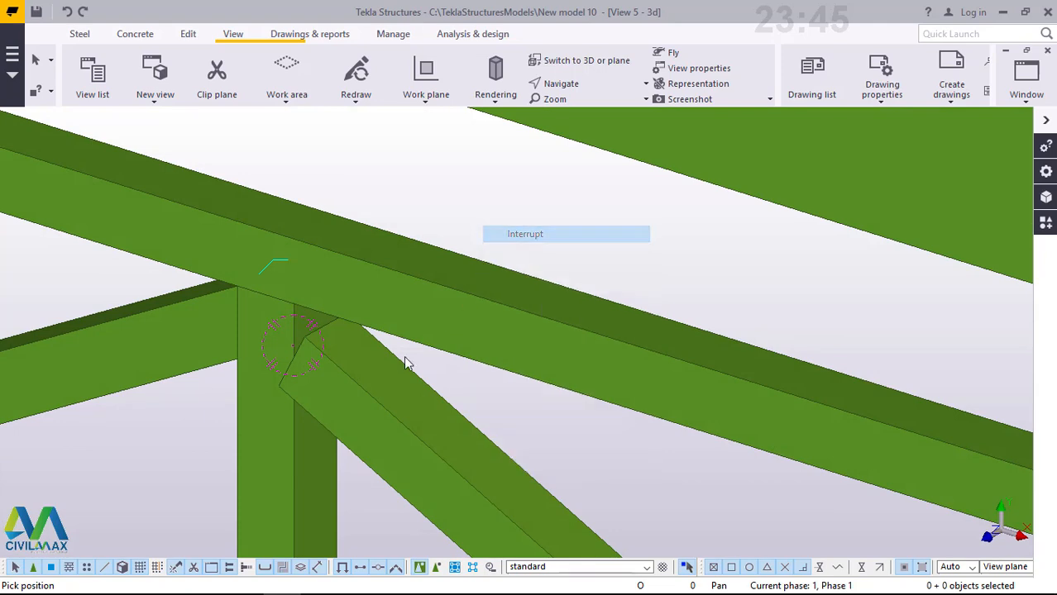
pyautogui.click(560, 84)
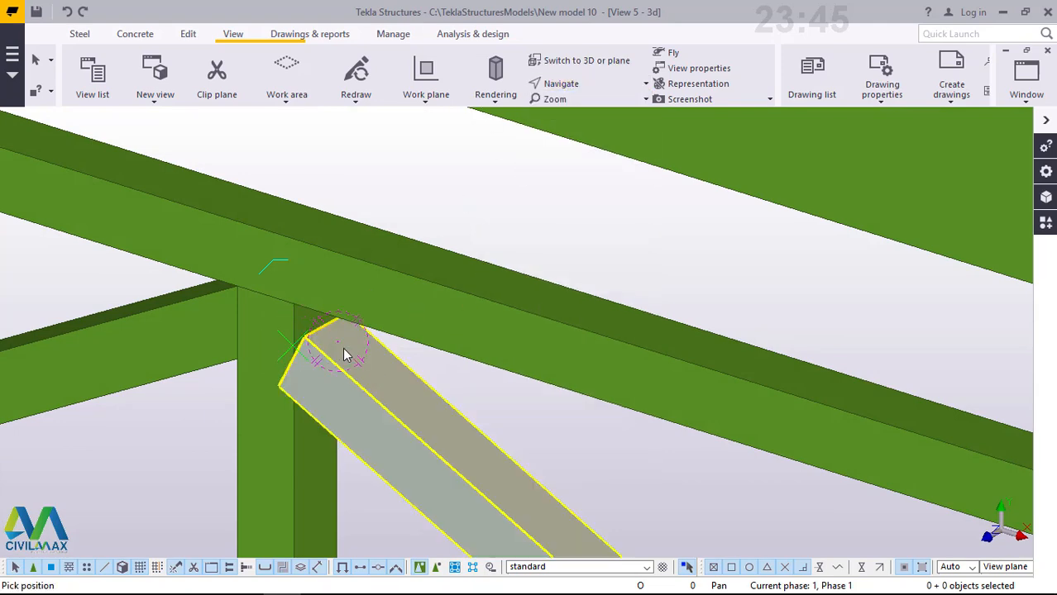
pyautogui.keyDown('ctrl'); pyautogui.moveTo(345, 354); pyautogui.dragTo(337, 422, button='middle'); pyautogui.keyUp('ctrl')
pyautogui.rightClick(561, 261)
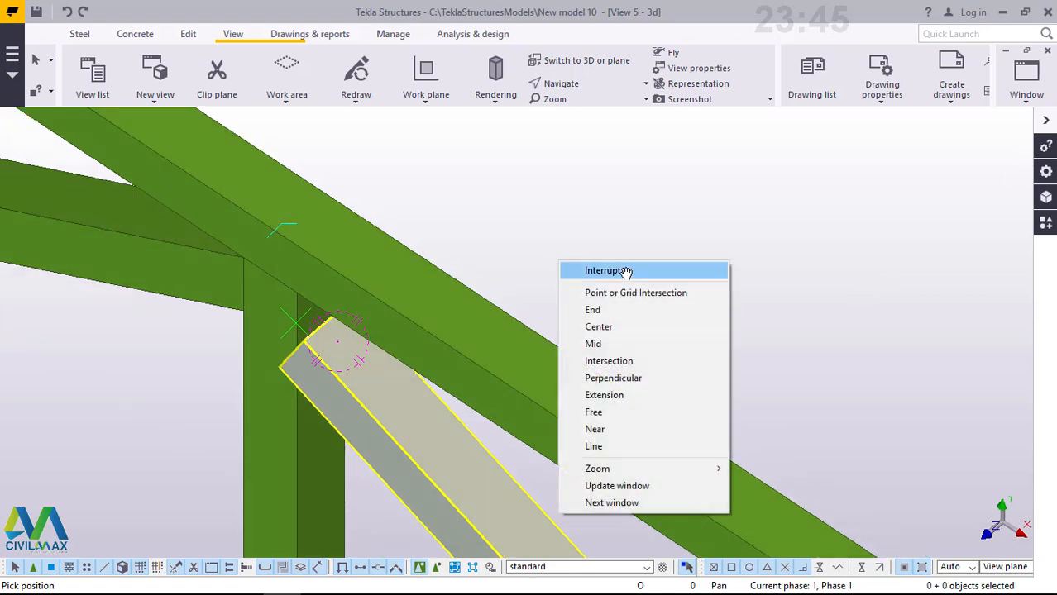
pyautogui.press('Return')
pyautogui.click(340, 390)
pyautogui.rightClick(634, 210)
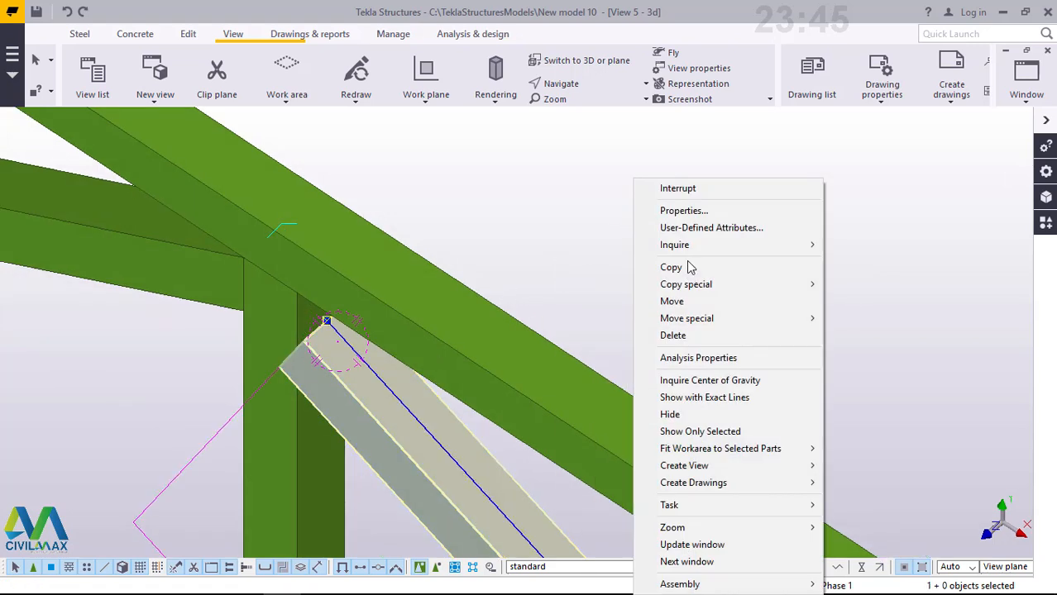
pyautogui.click(686, 303)
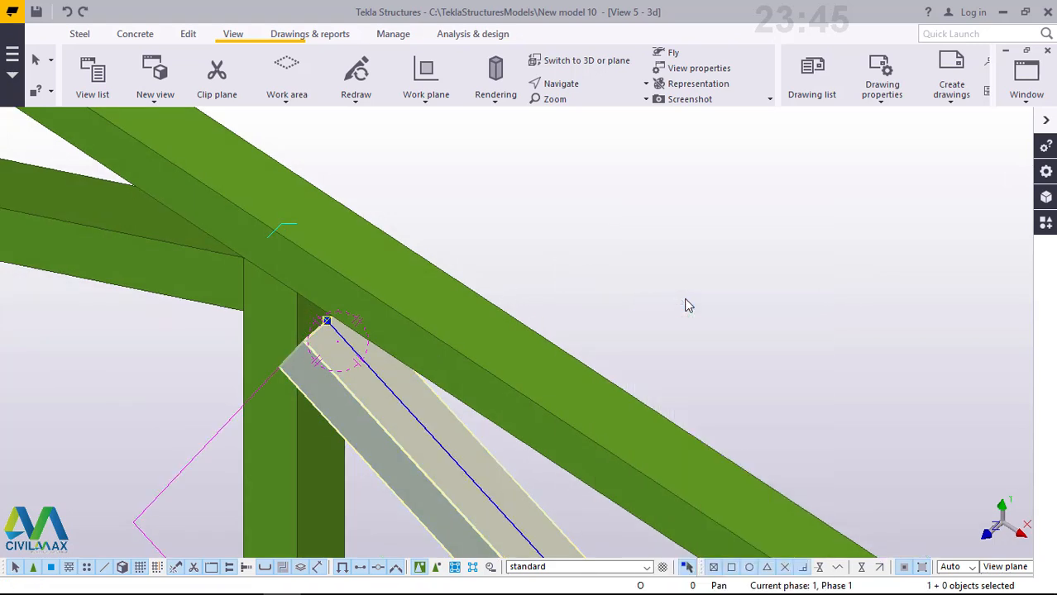
pyautogui.rightClick(620, 193)
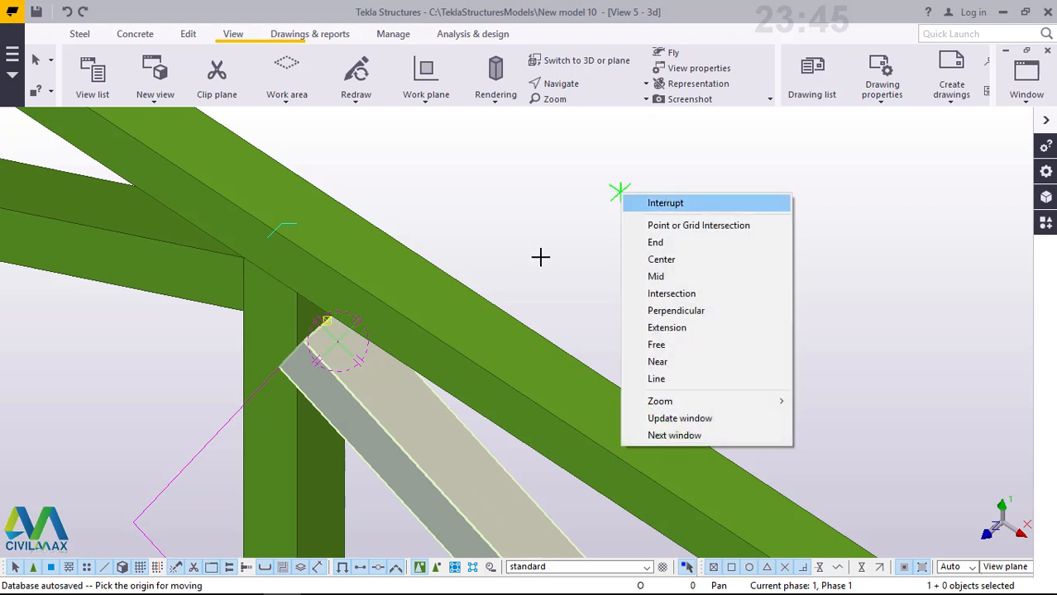
pyautogui.click(641, 202)
# Delete the selected untrimmed diagonal between the upper and lower chords
pyautogui.rightClick(597, 203)
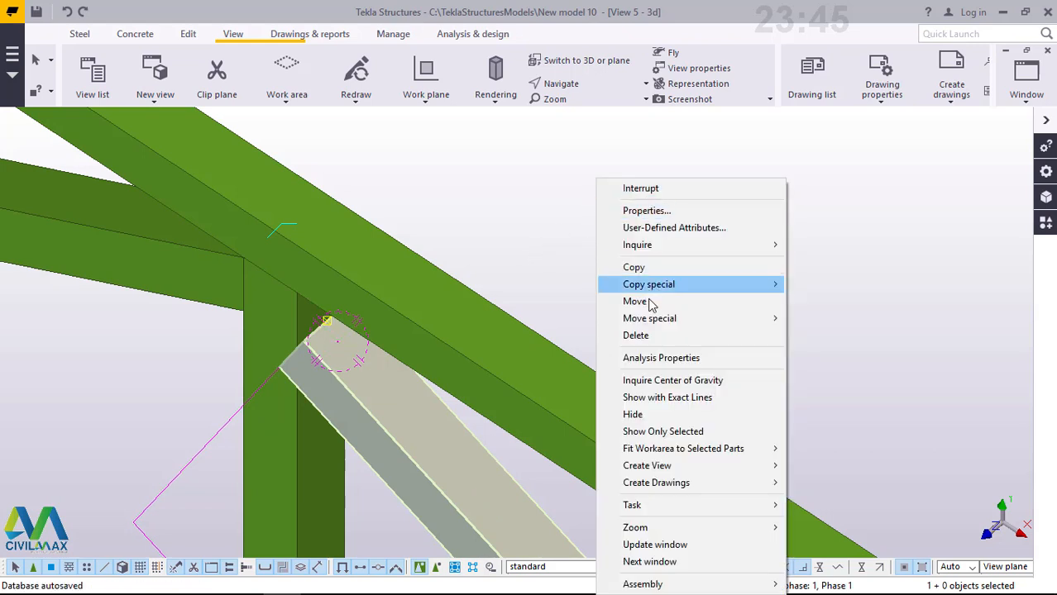
pyautogui.click(636, 336)
pyautogui.scroll(-2, 544, 317)
pyautogui.scroll(-5, 521, 297)
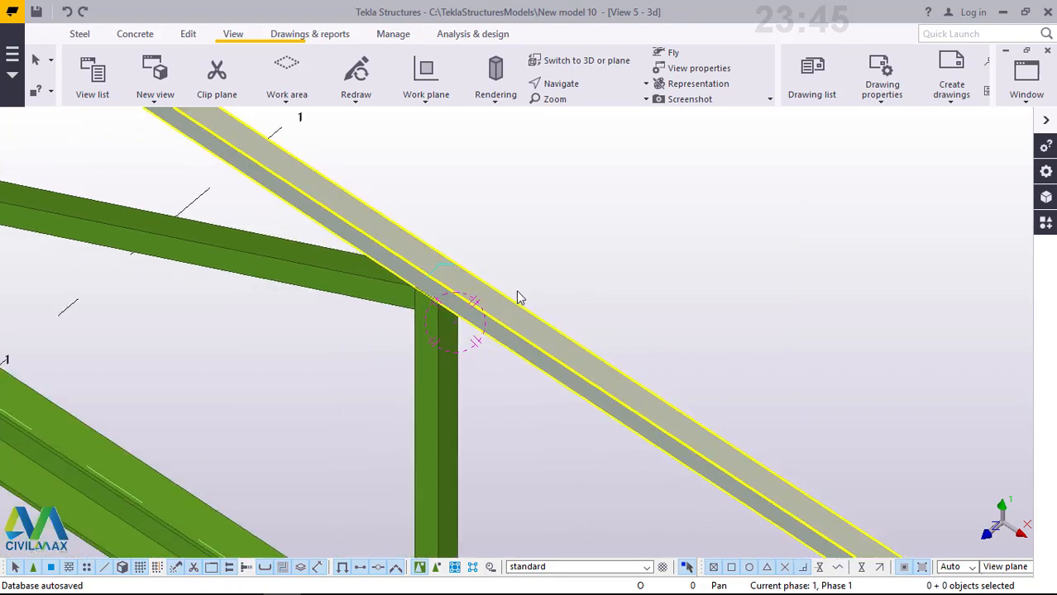
pyautogui.scroll(-1, 546, 257)
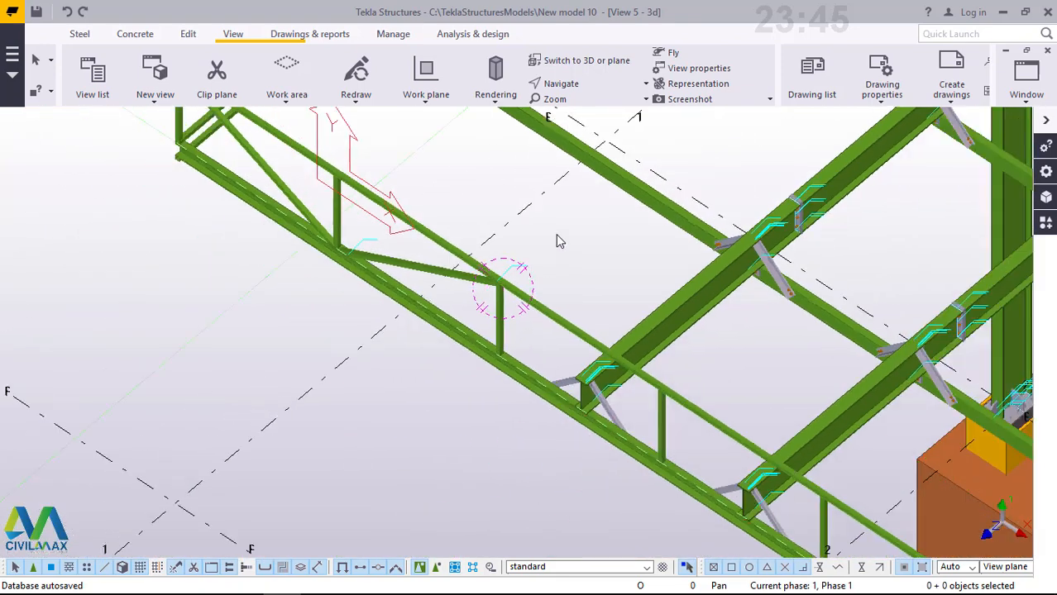
# Start a linear copy of the diagonal that is already welded to its posts and set the dZ offset to 0
pyautogui.scroll(2, 323, 196)
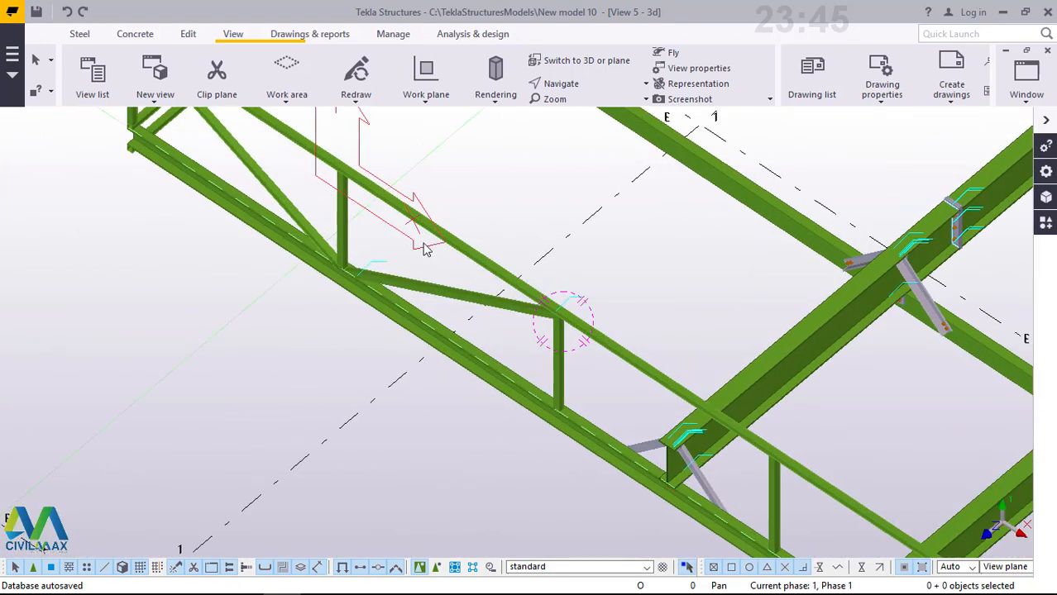
pyautogui.scroll(3, 480, 314)
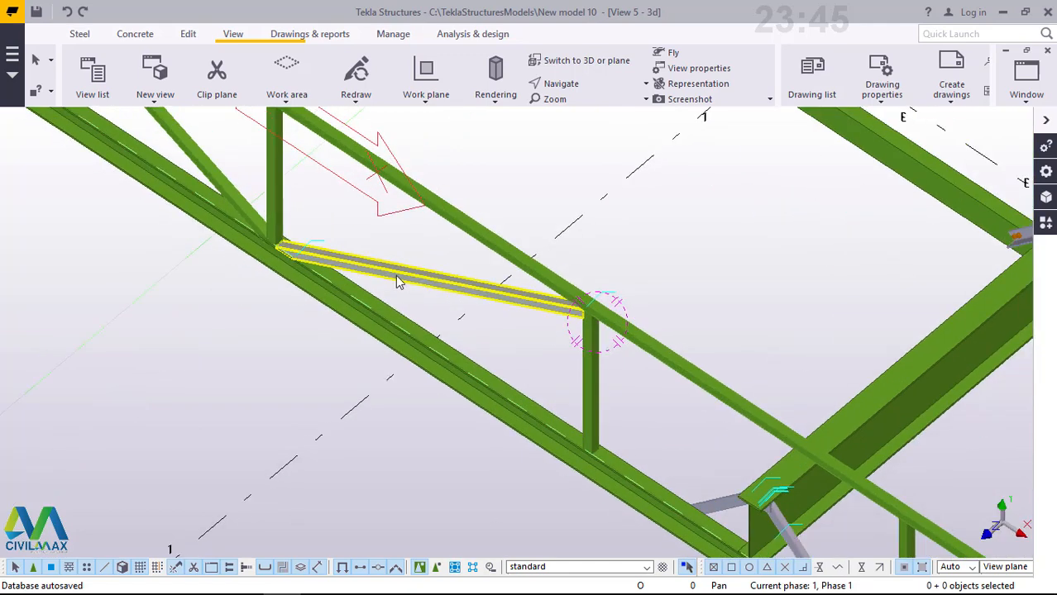
pyautogui.click(447, 280)
pyautogui.rightClick(521, 176)
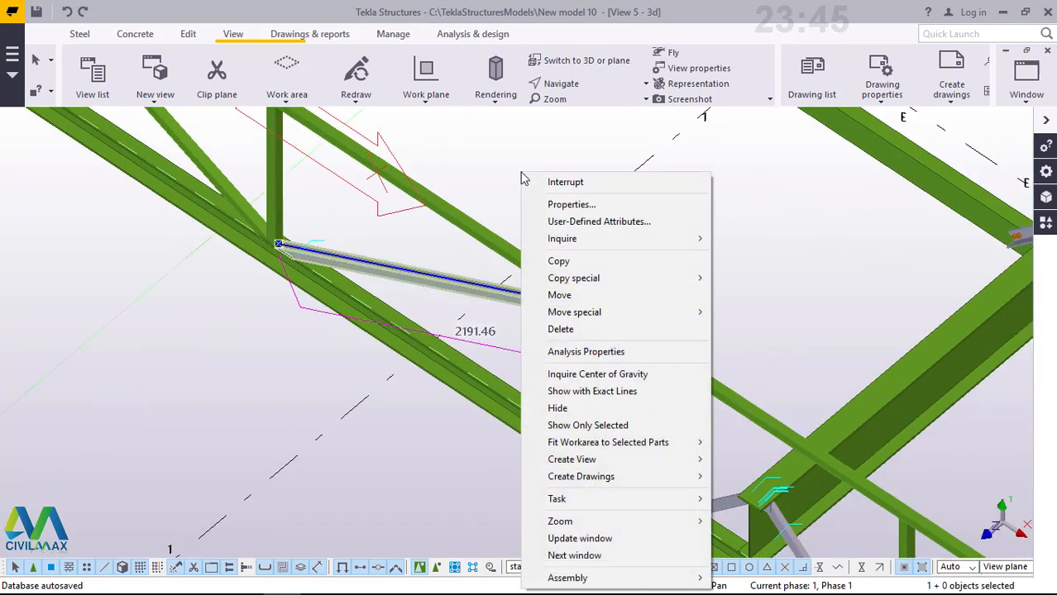
pyautogui.moveTo(625, 286)
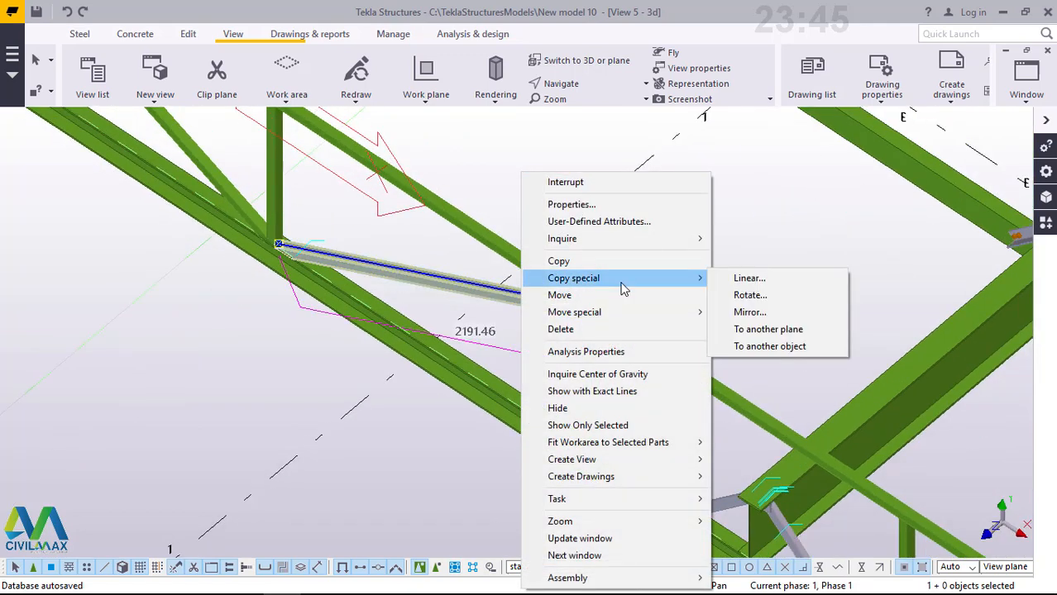
pyautogui.click(746, 284)
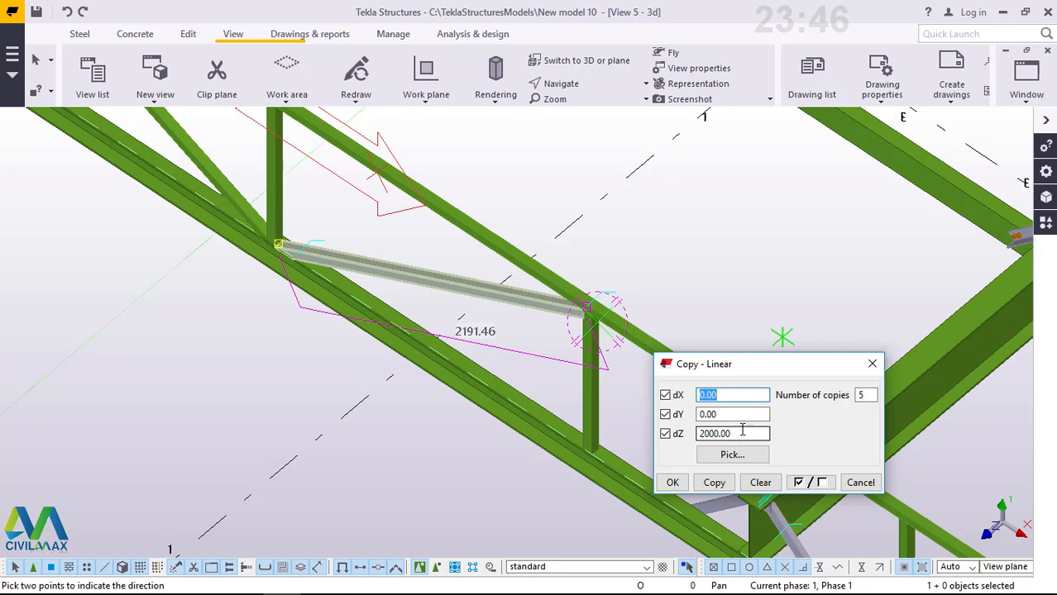
pyautogui.moveTo(748, 433); pyautogui.dragTo(665, 439)
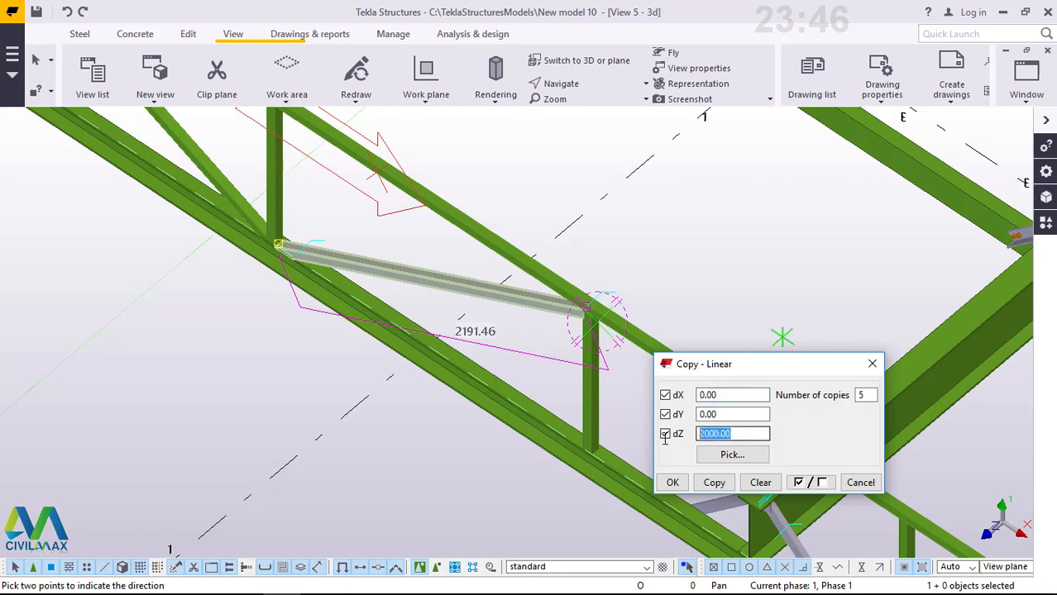
pyautogui.write('0')
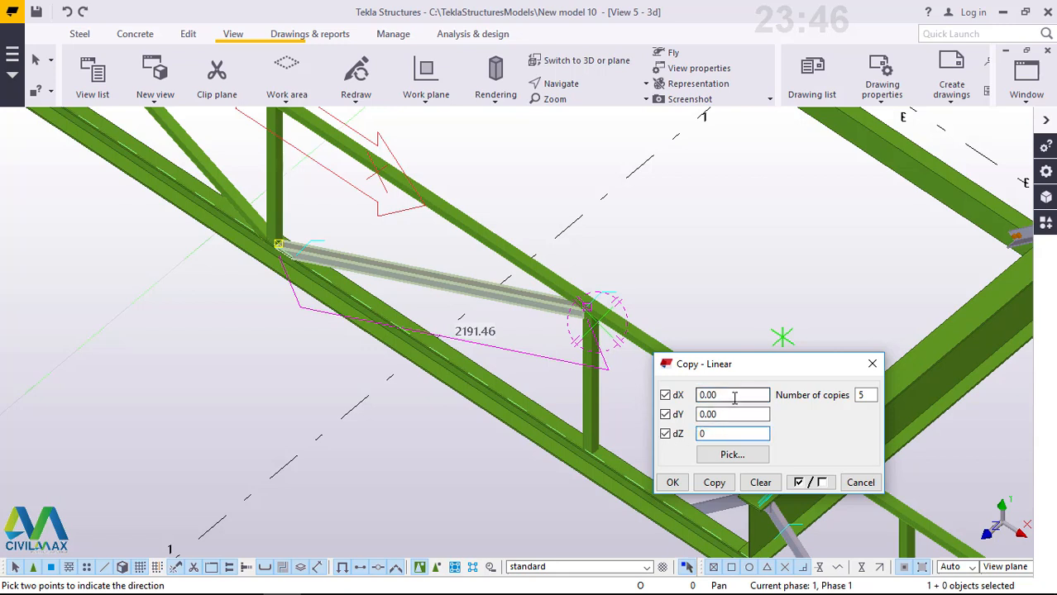
# Make 2 linear copies of the welded diagonal at a dX spacing of 2000, then end the copy command
pyautogui.moveTo(733, 398); pyautogui.dragTo(678, 401)
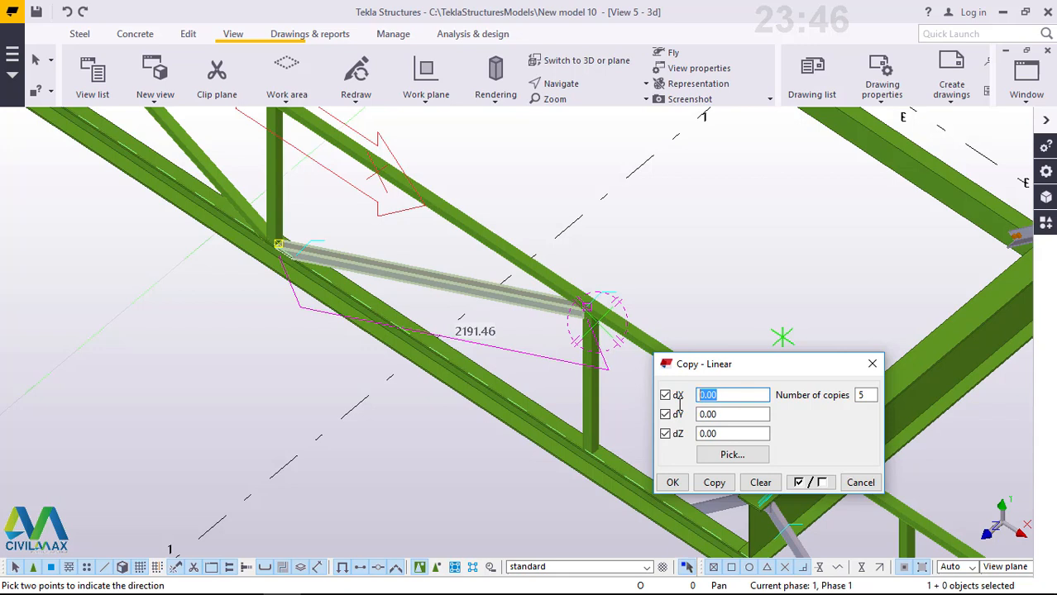
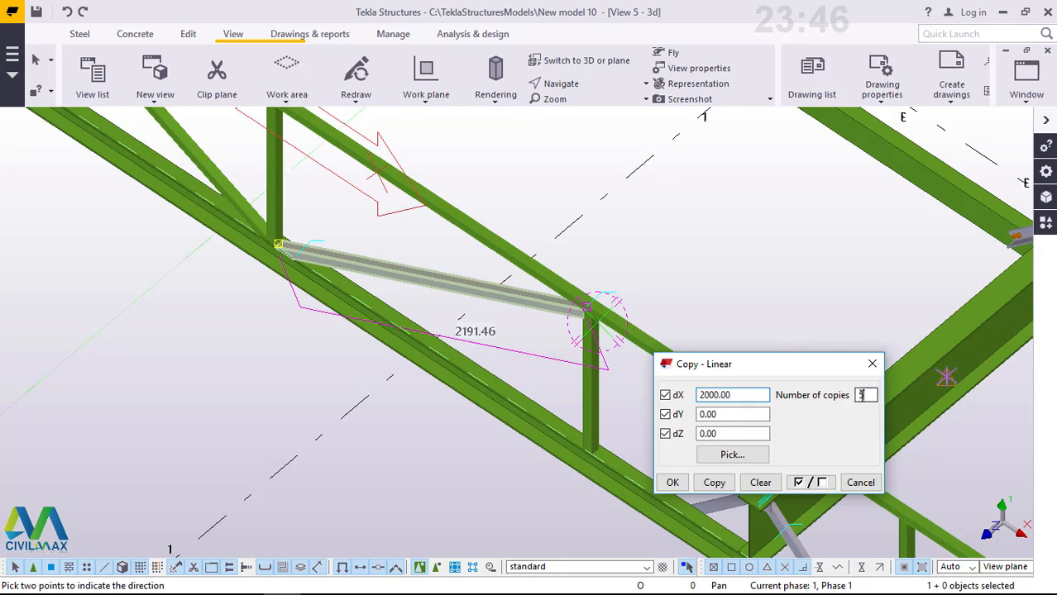
pyautogui.click(715, 483)
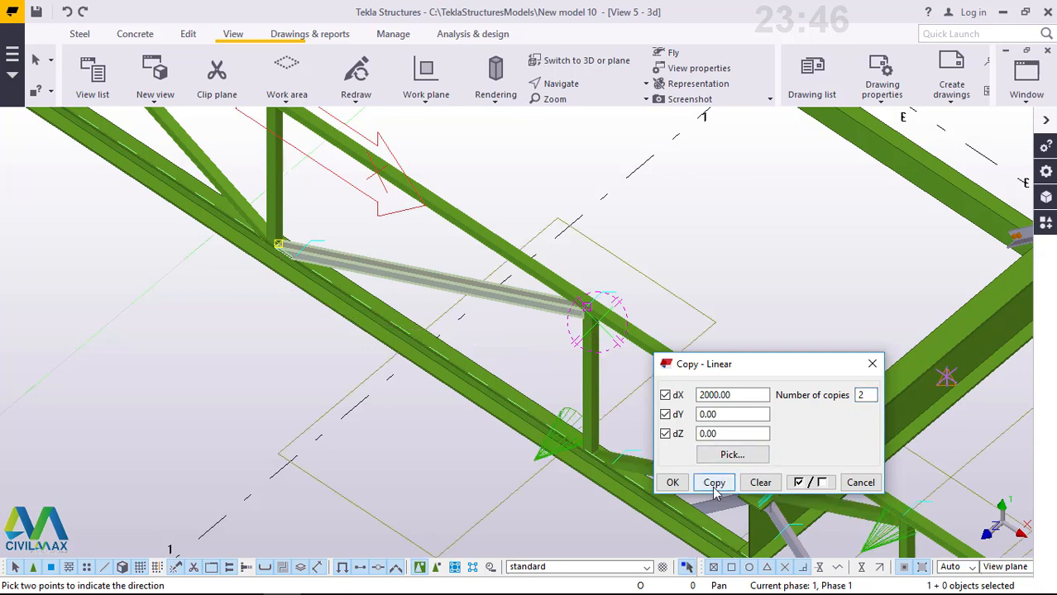
pyautogui.click(673, 483)
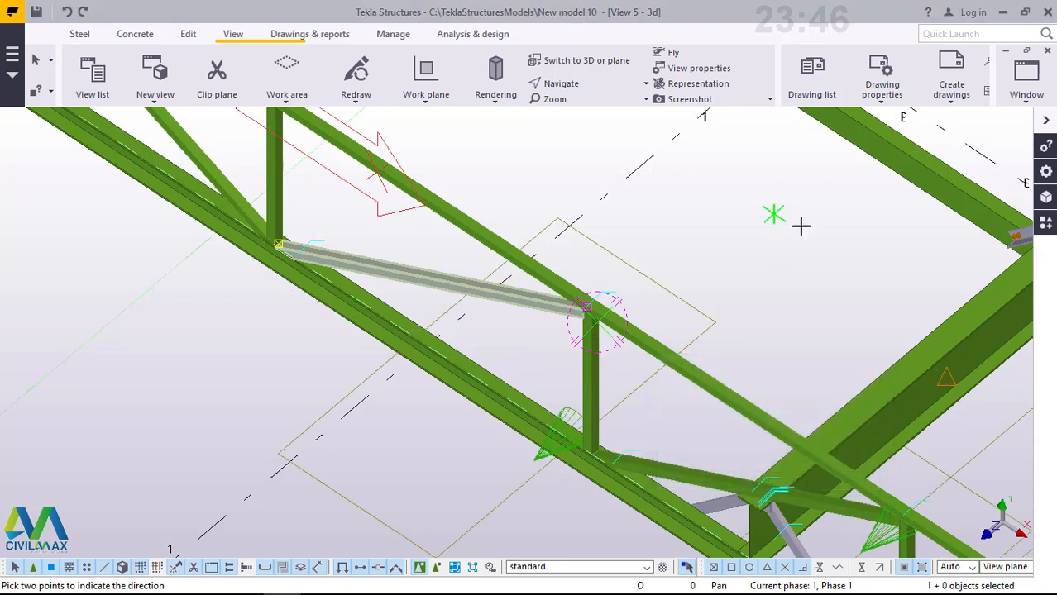
pyautogui.rightClick(802, 225)
pyautogui.click(808, 224)
# Check the two copied diagonals against the truss bays and undo the copy
pyautogui.click(460, 281)
pyautogui.scroll(-3, 368, 277)
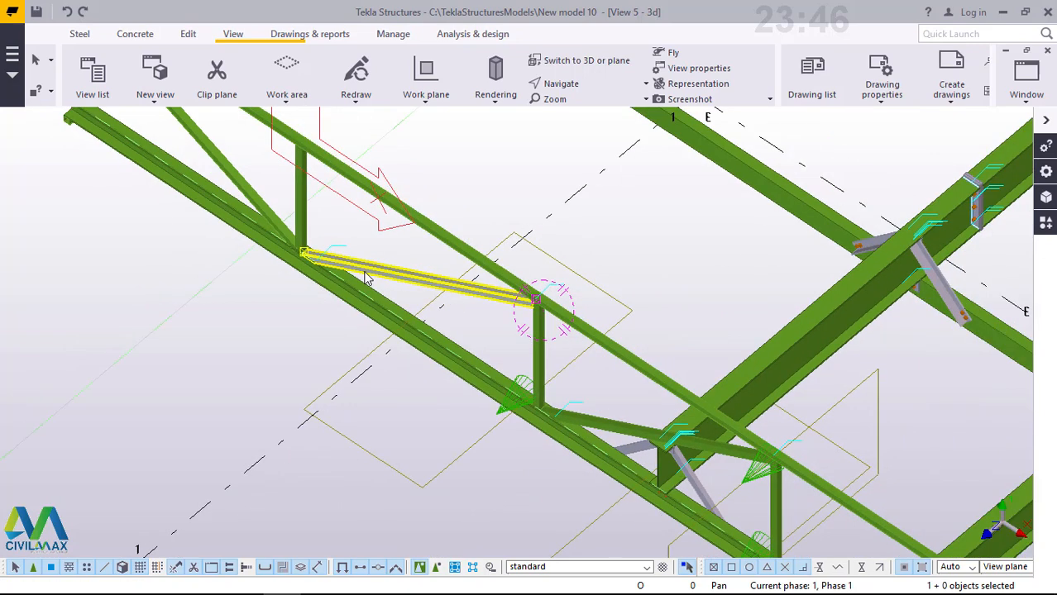
pyautogui.scroll(2, 568, 392)
pyautogui.scroll(-4, 426, 284)
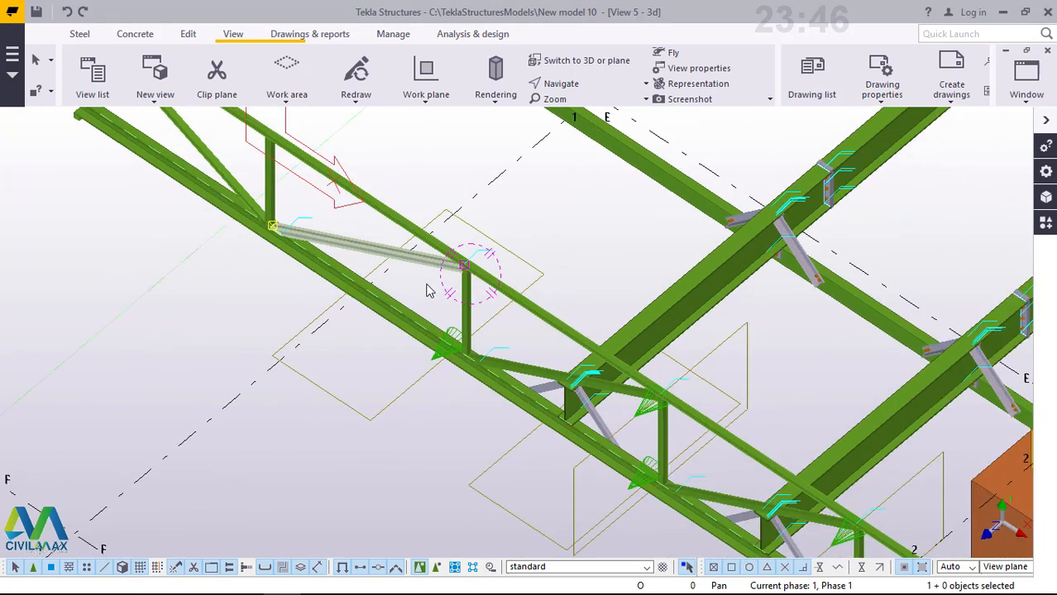
pyautogui.scroll(-2, 428, 286)
pyautogui.scroll(6, 653, 444)
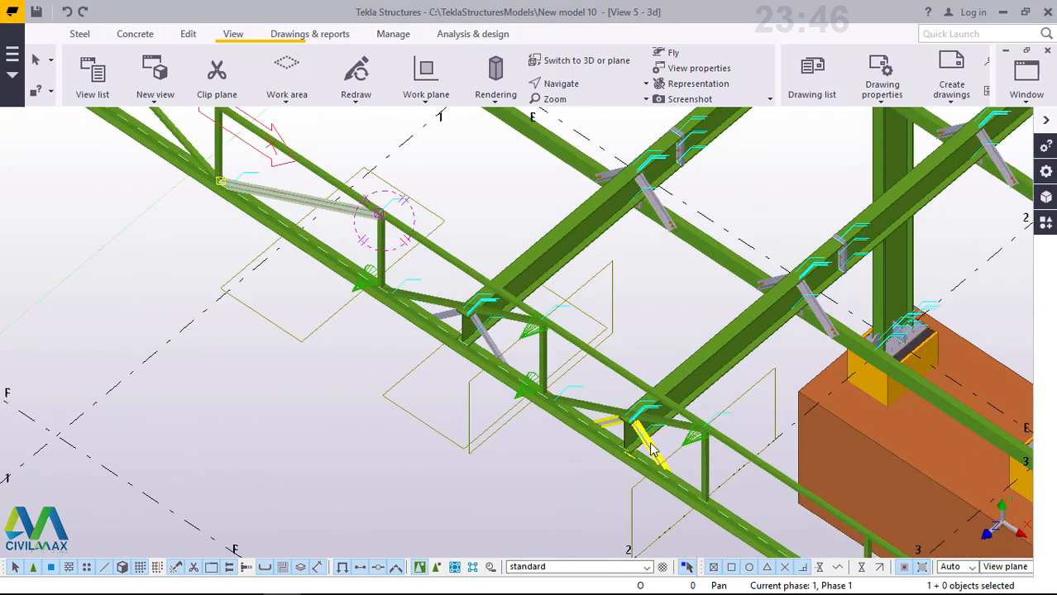
pyautogui.scroll(-2, 593, 393)
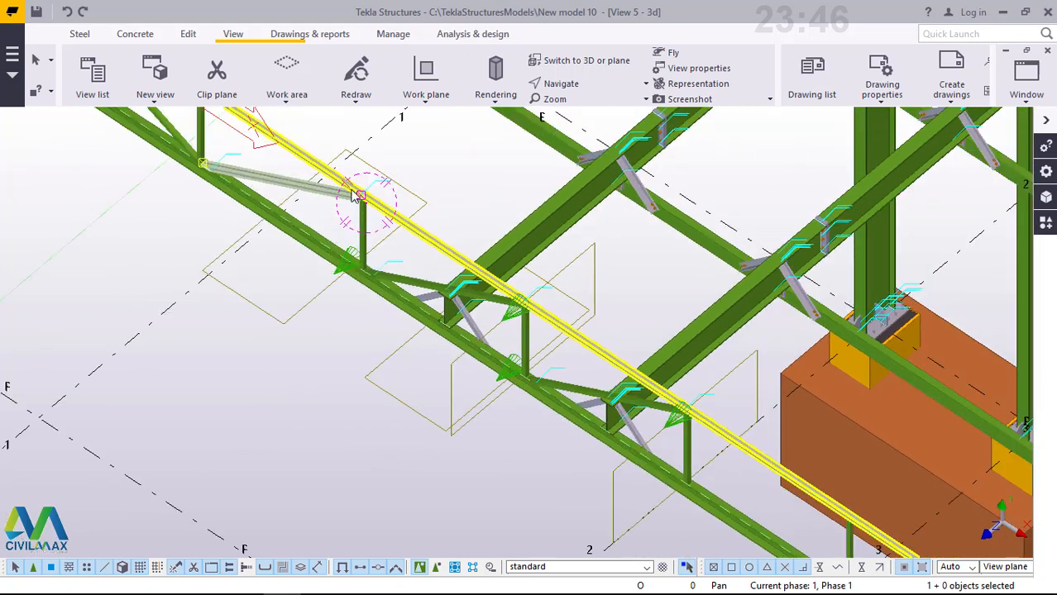
pyautogui.scroll(5, 356, 191)
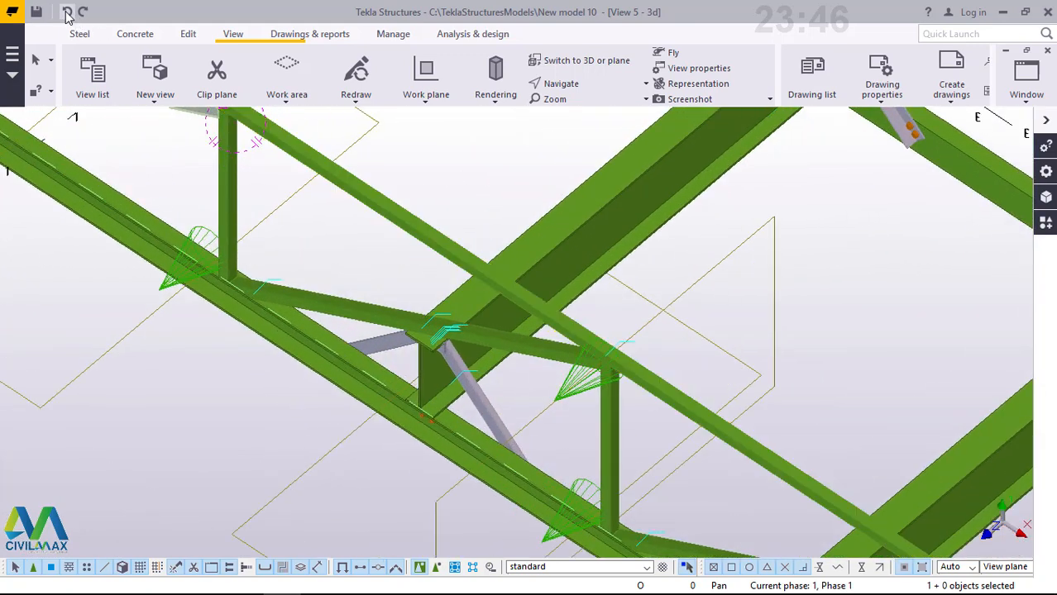
pyautogui.click(68, 11)
# Copy the welded diagonal linearly once with a dX offset of 4000, then end the copy command
pyautogui.scroll(-3, 521, 334)
pyautogui.rightClick(439, 166)
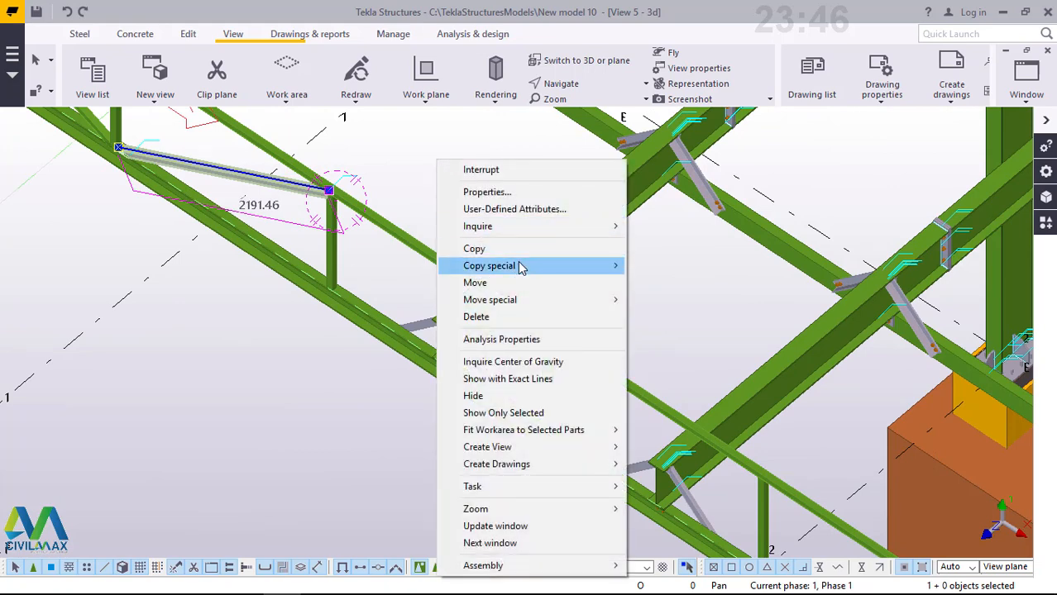
pyautogui.moveTo(524, 266)
pyautogui.click(699, 269)
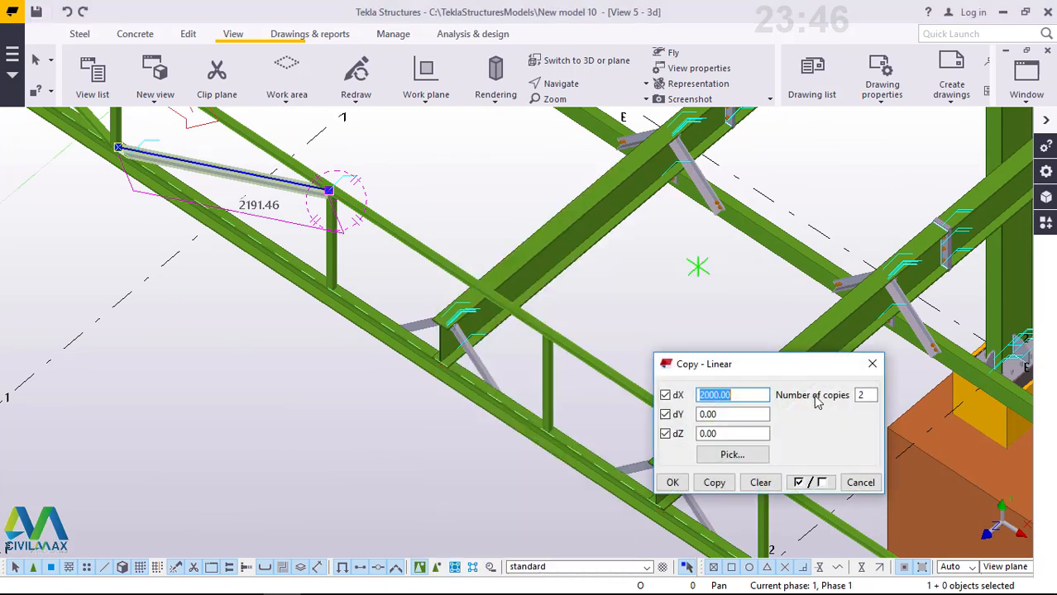
pyautogui.write('4000')
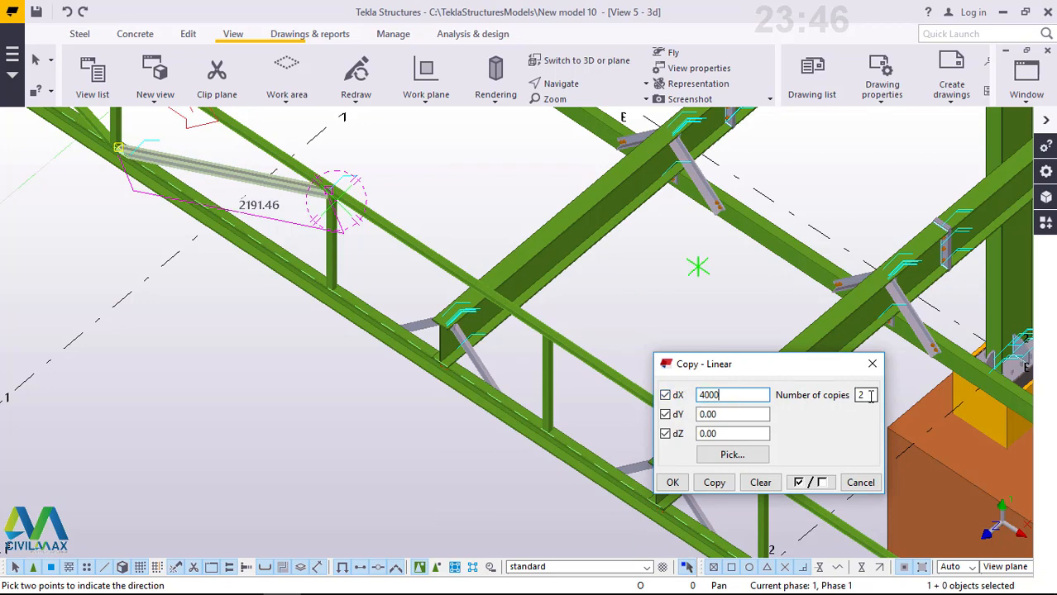
pyautogui.moveTo(870, 396); pyautogui.dragTo(850, 399)
pyautogui.click(716, 485)
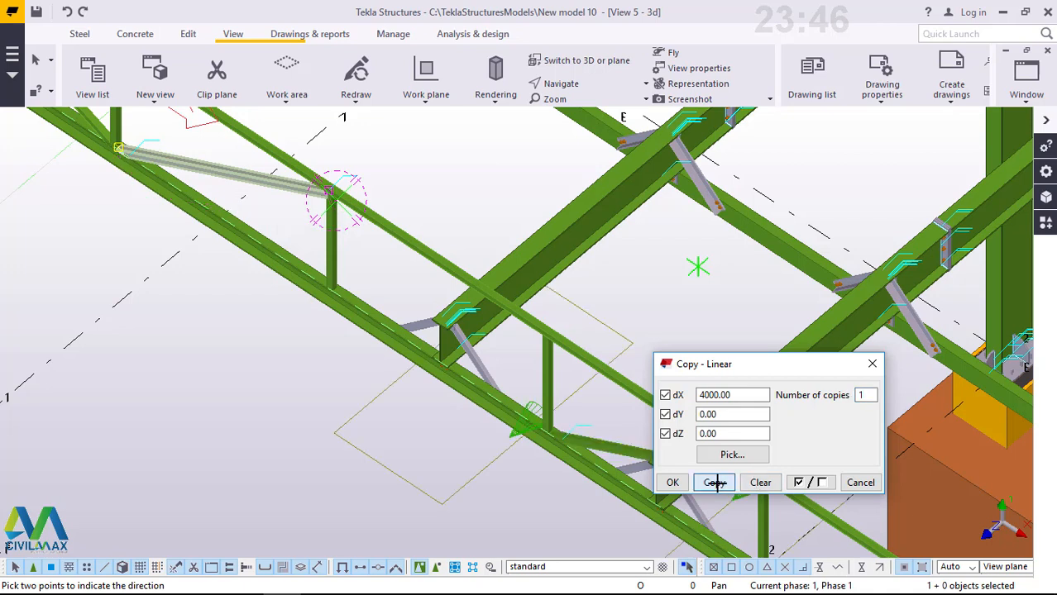
pyautogui.click(673, 485)
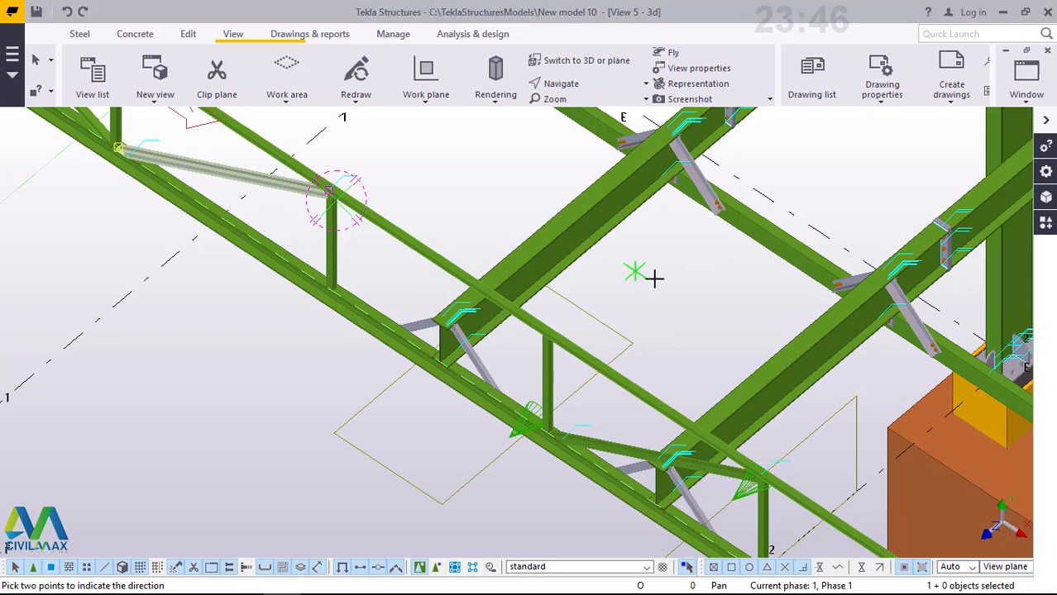
pyautogui.rightClick(634, 272)
pyautogui.click(685, 281)
pyautogui.scroll(-4, 699, 356)
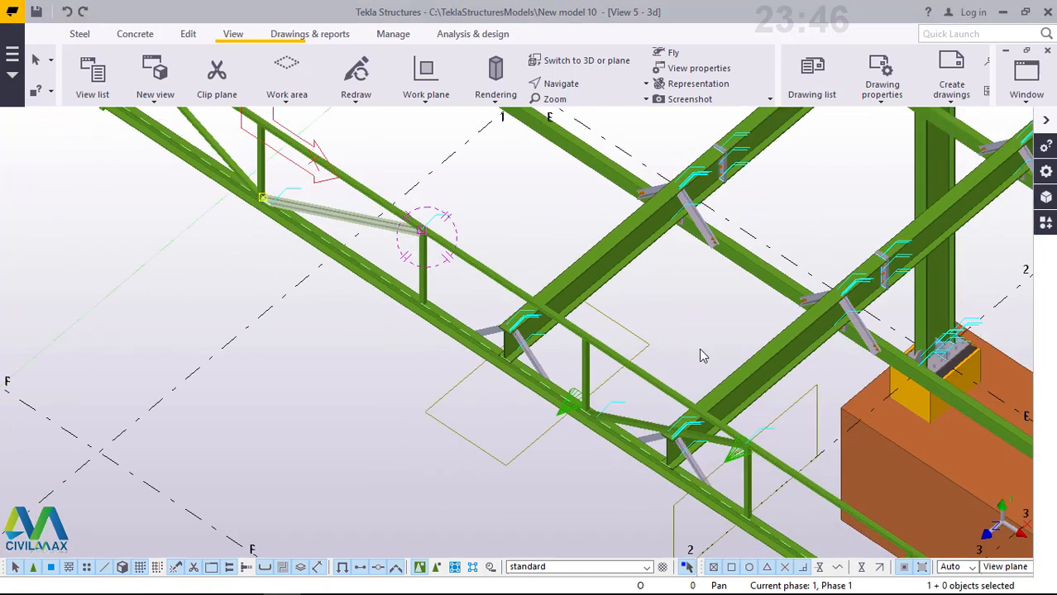
# Start a steel beam at the top of the post, just under the top chord, where the copied diagonal ends
pyautogui.scroll(4, 506, 268)
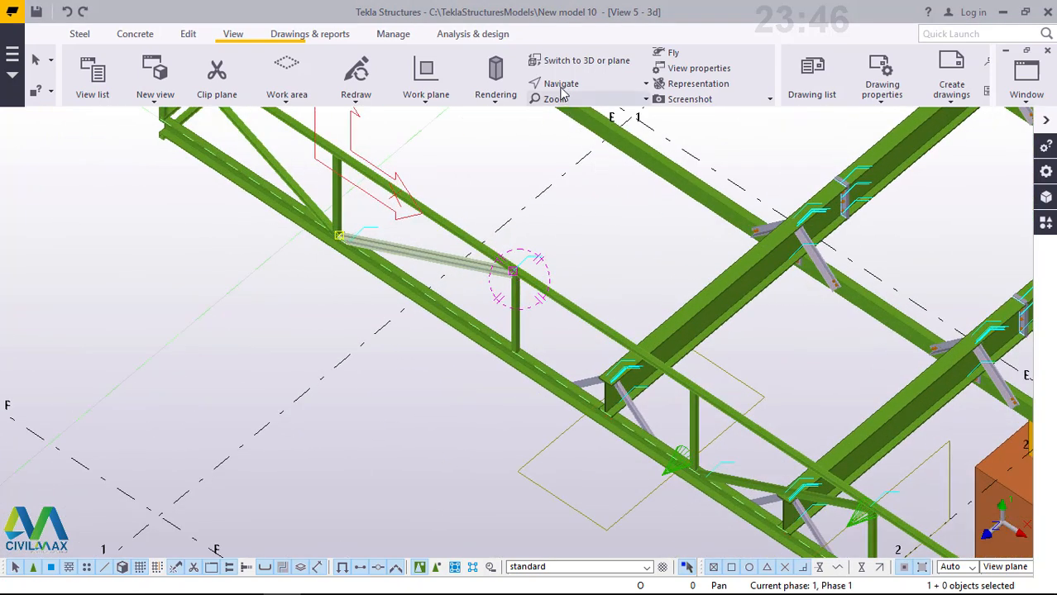
pyautogui.click(569, 83)
pyautogui.click(586, 113)
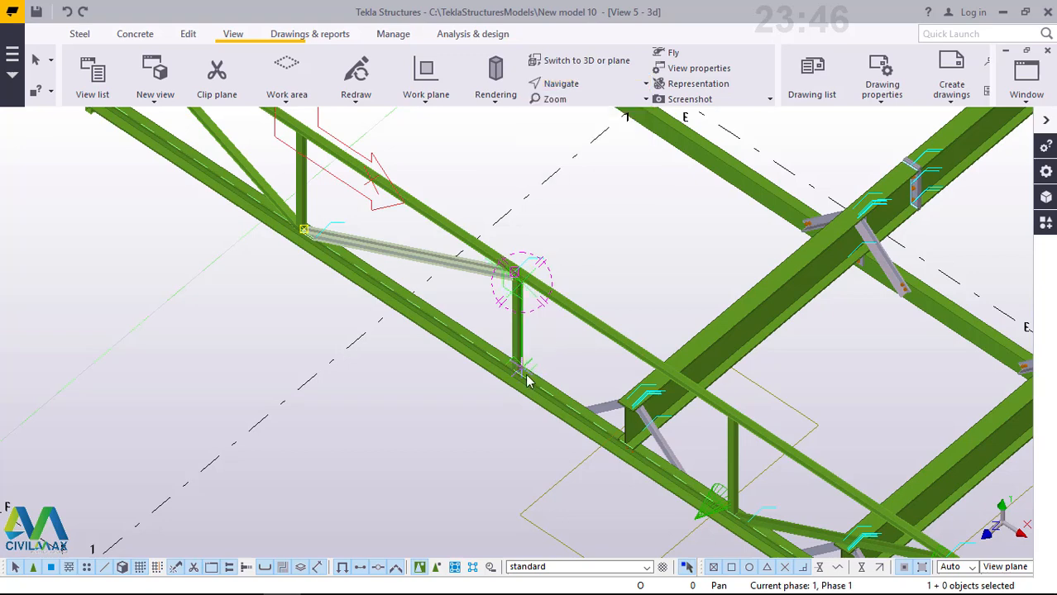
pyautogui.moveTo(532, 370); pyautogui.dragTo(527, 264)
pyautogui.scroll(6, 516, 253)
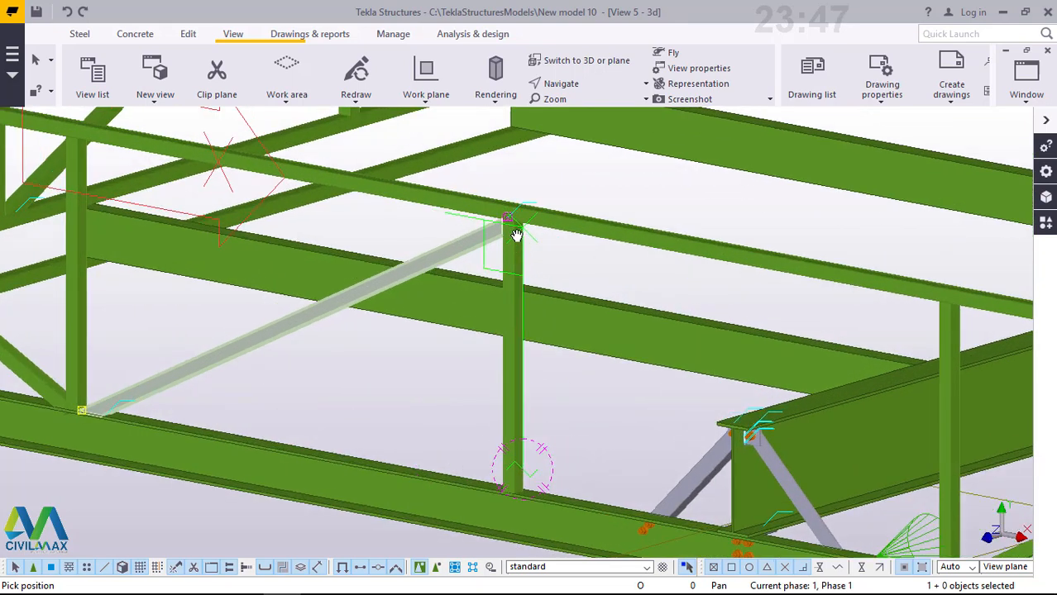
pyautogui.scroll(2, 516, 214)
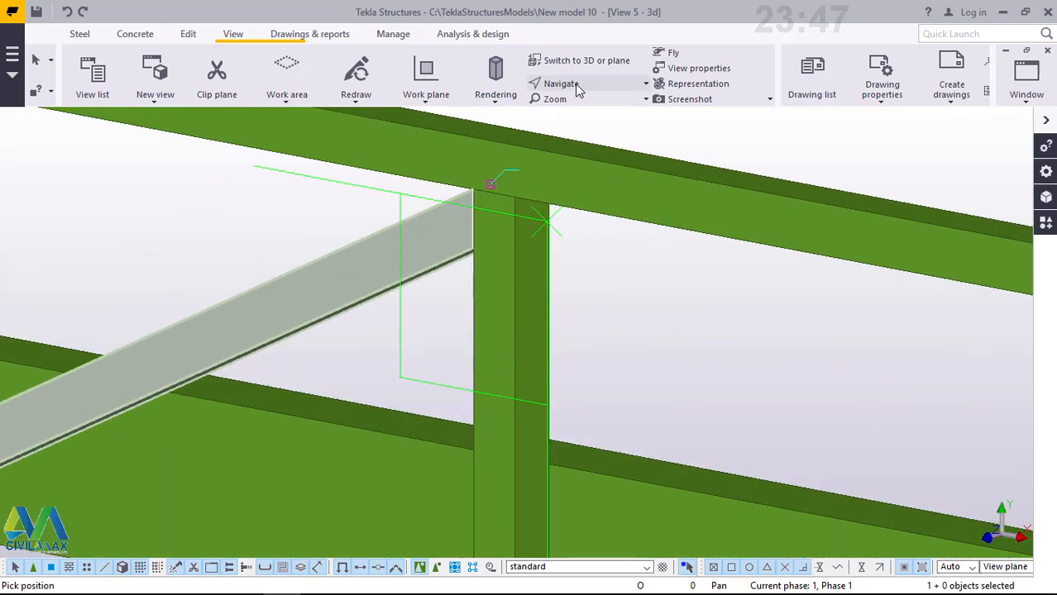
pyautogui.click(578, 86)
pyautogui.click(580, 104)
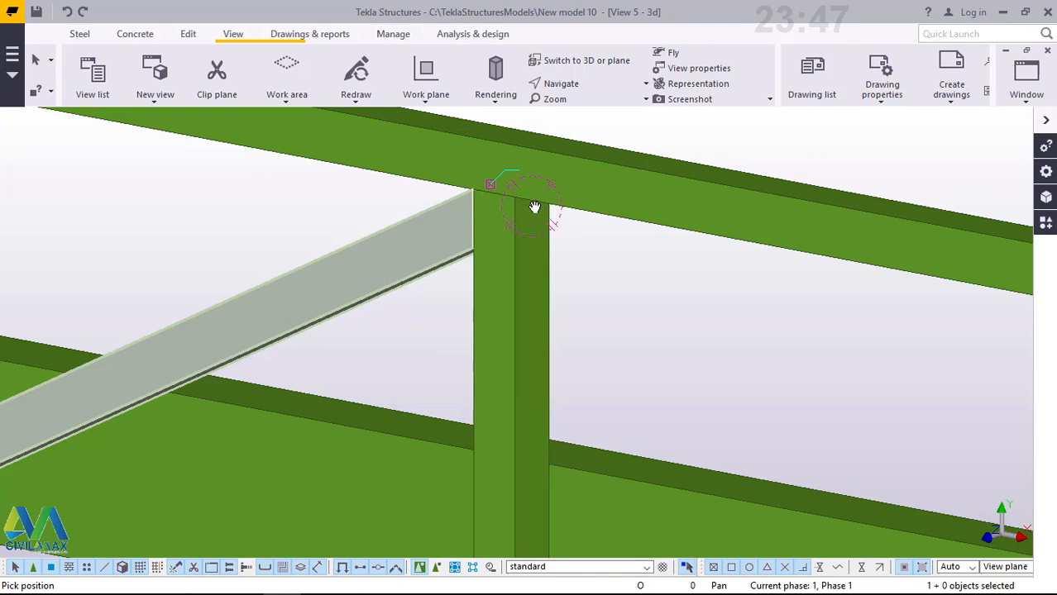
pyautogui.keyDown('ctrl'); pyautogui.moveTo(532, 208); pyautogui.dragTo(498, 136, button='middle'); pyautogui.keyUp('ctrl')
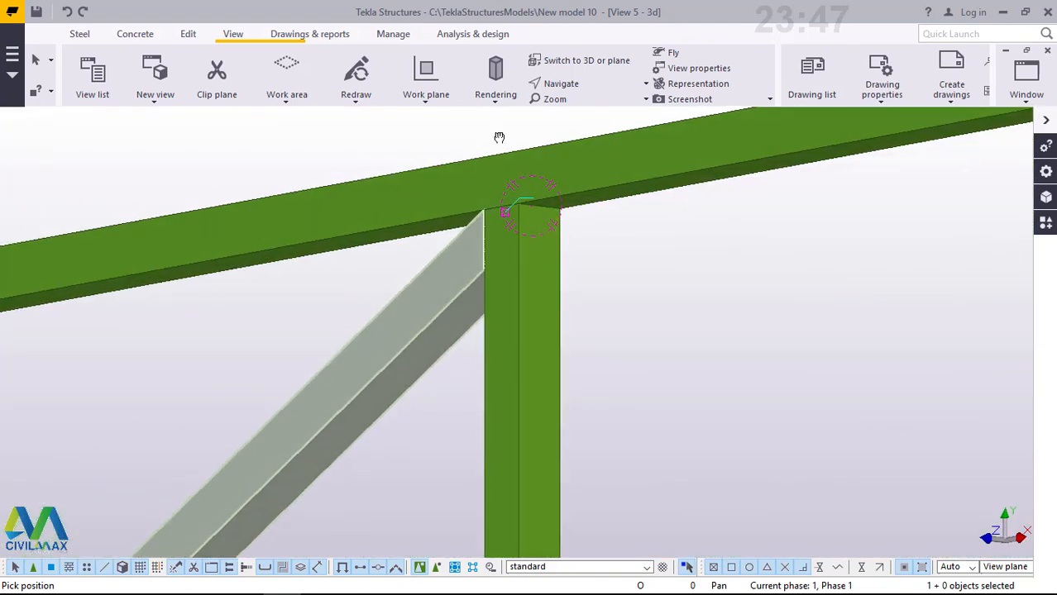
pyautogui.rightClick(722, 247)
pyautogui.click(752, 255)
pyautogui.scroll(8, 572, 202)
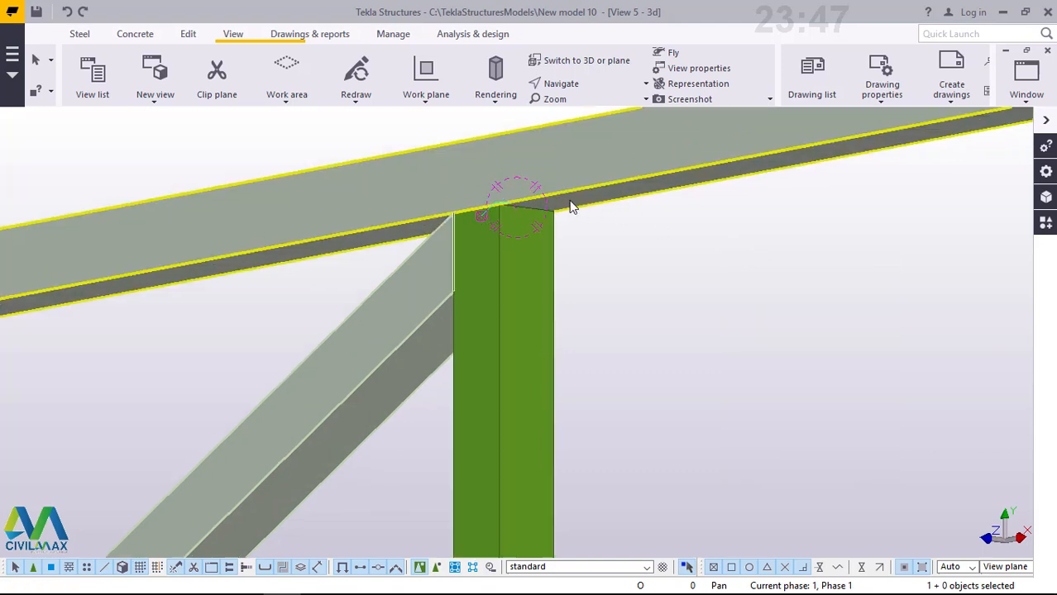
pyautogui.click(79, 34)
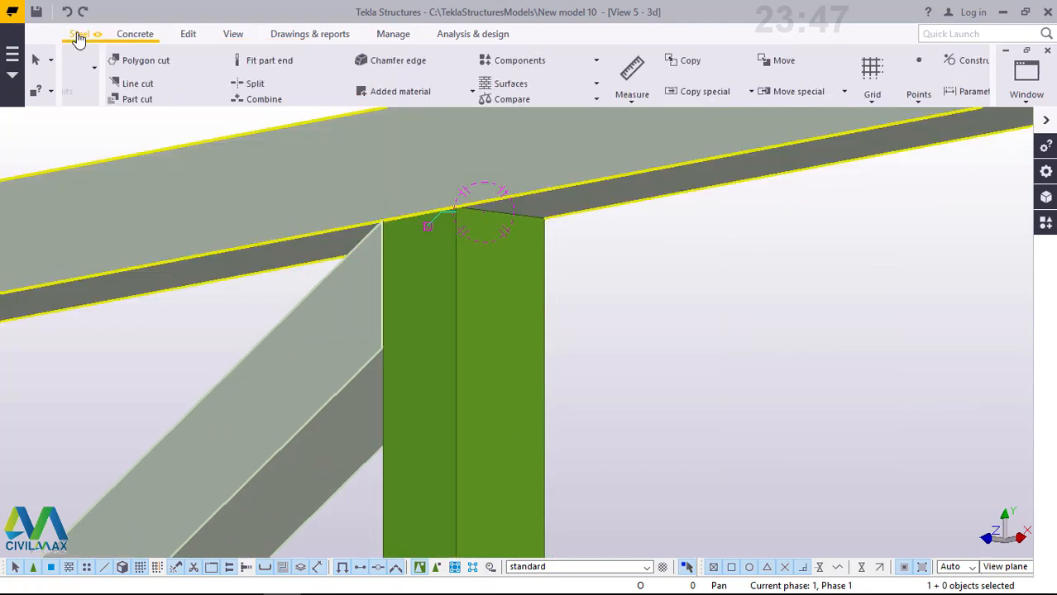
pyautogui.click(129, 102)
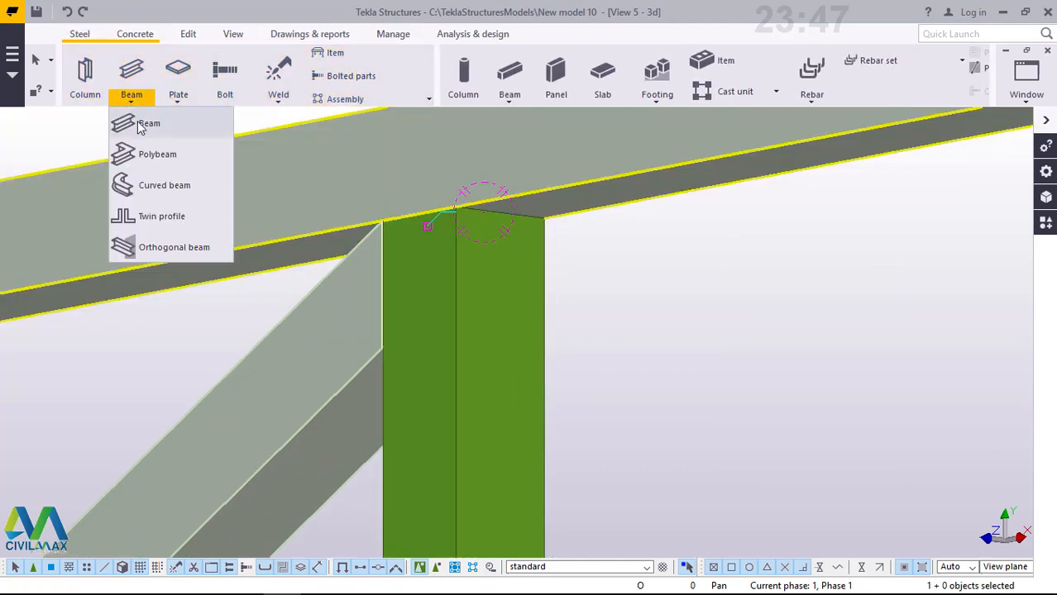
pyautogui.click(147, 124)
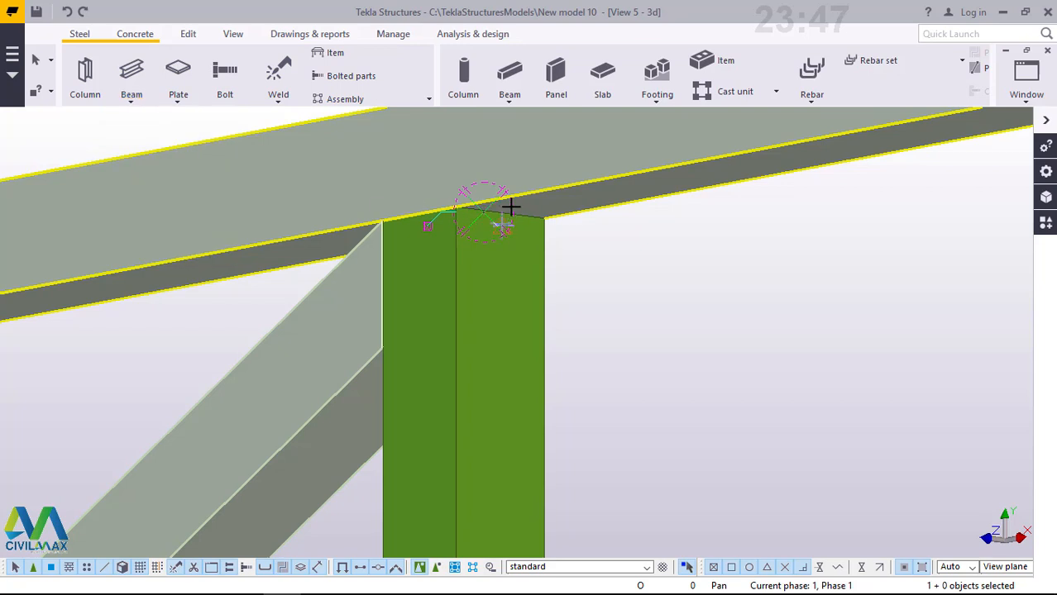
pyautogui.scroll(2, 506, 215)
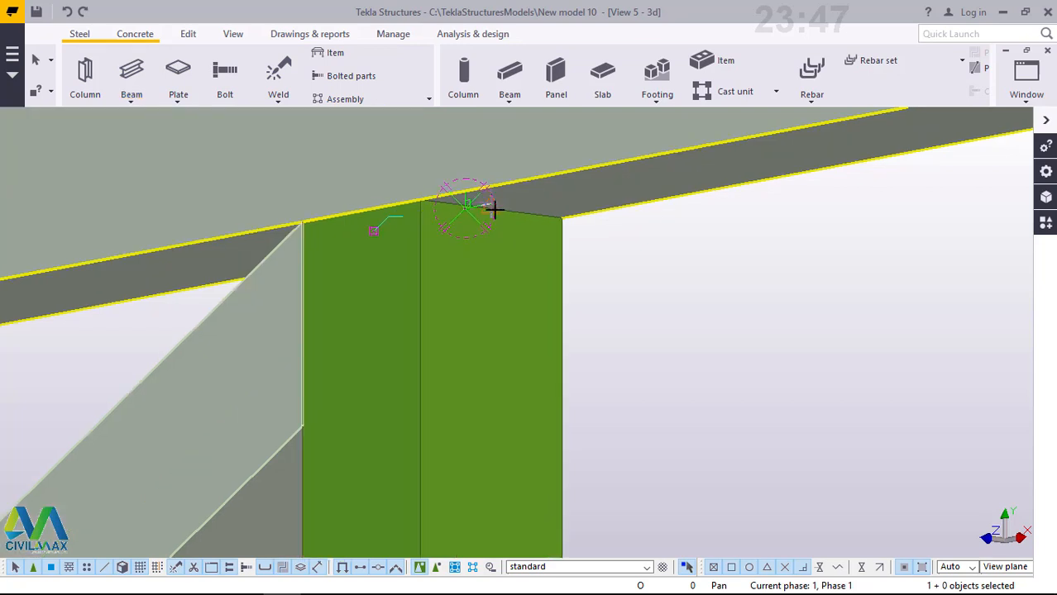
pyautogui.scroll(3, 494, 211)
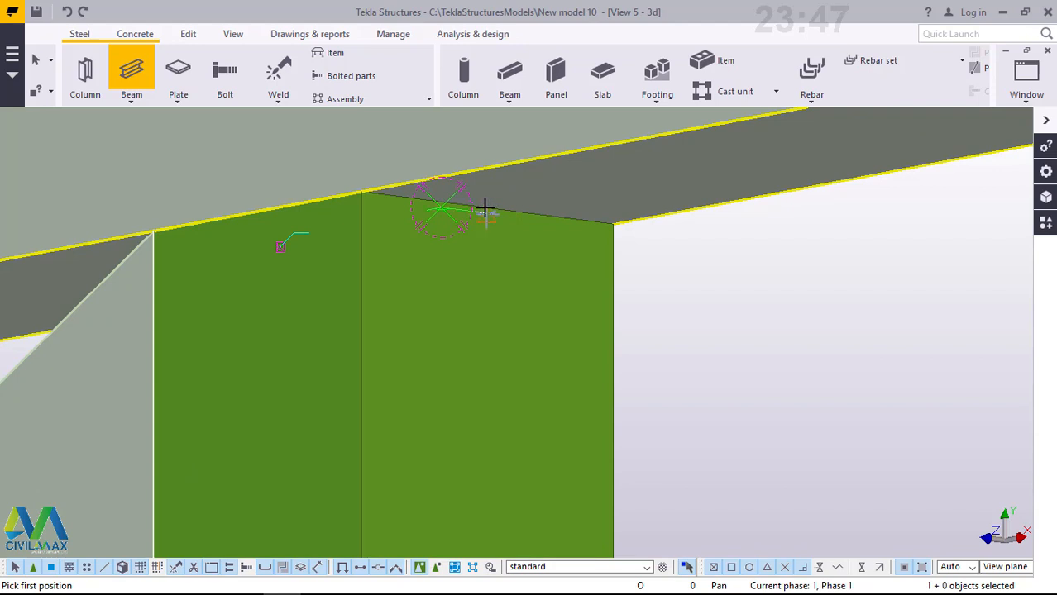
pyautogui.scroll(2, 488, 206)
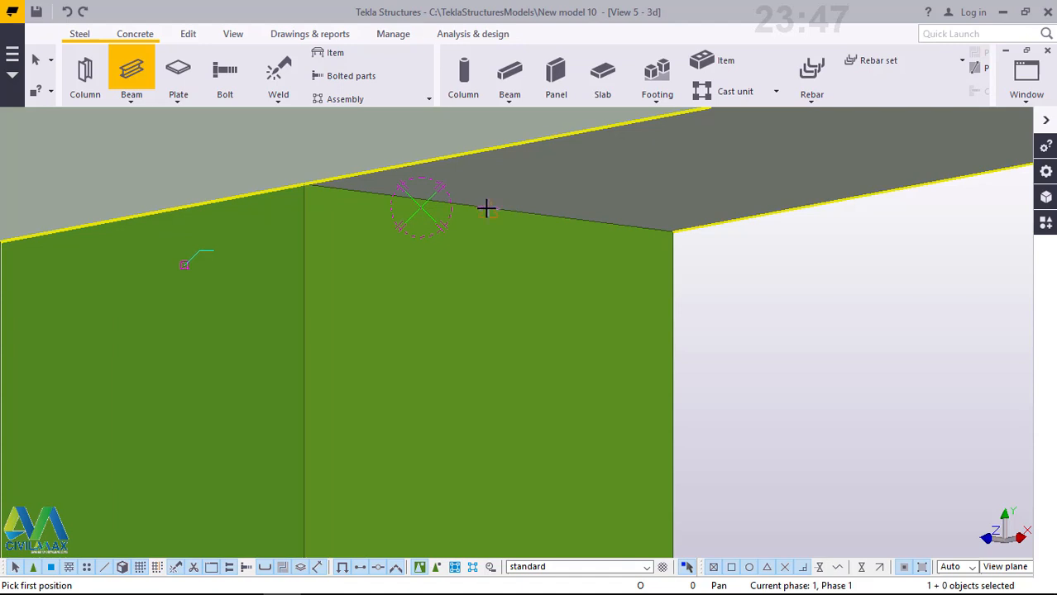
pyautogui.scroll(-3, 359, 229)
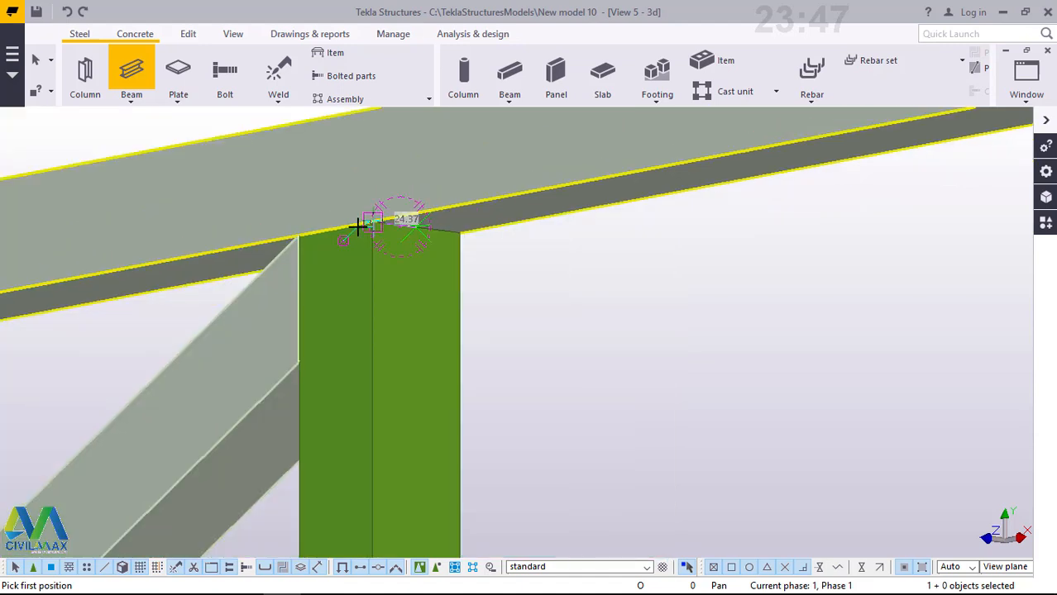
pyautogui.scroll(-5, 359, 228)
pyautogui.click(358, 228)
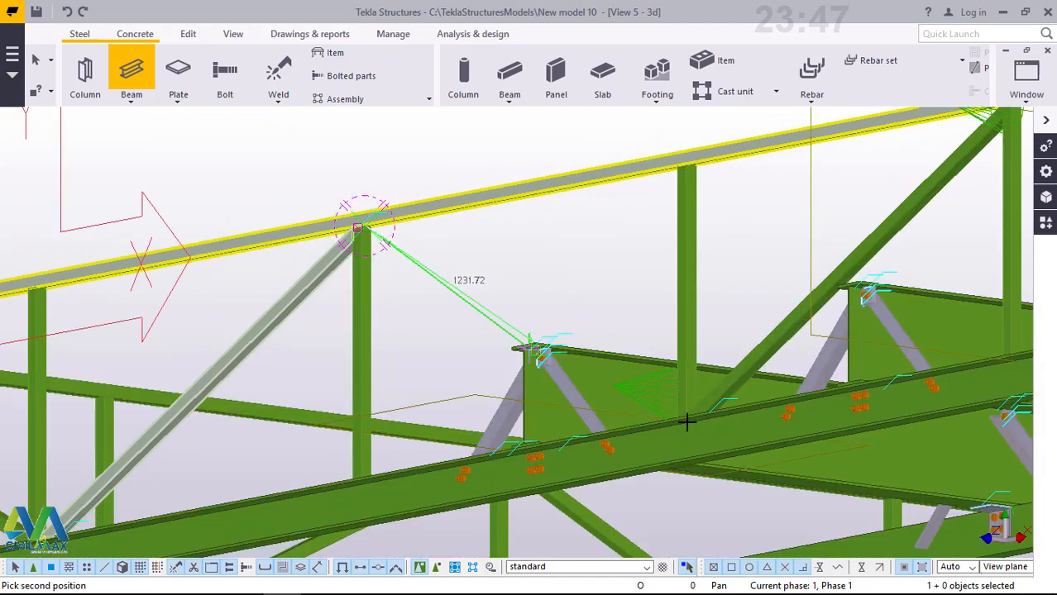
# Place the beam's second point at the middle of the next post's foot edge on the bottom chord, then end the beam command
pyautogui.scroll(4, 687, 422)
pyautogui.click(230, 36)
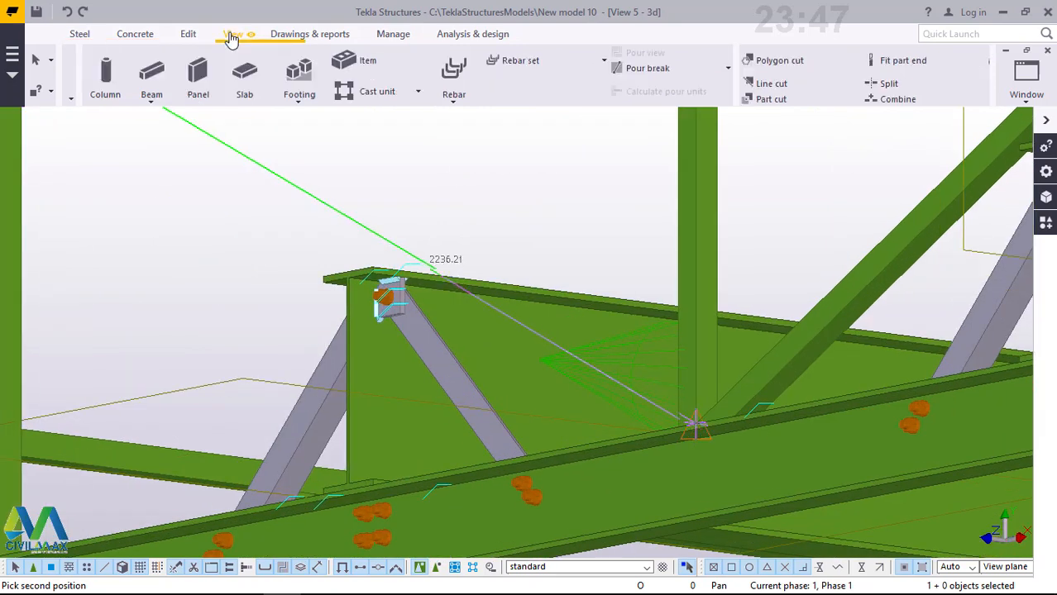
pyautogui.click(588, 85)
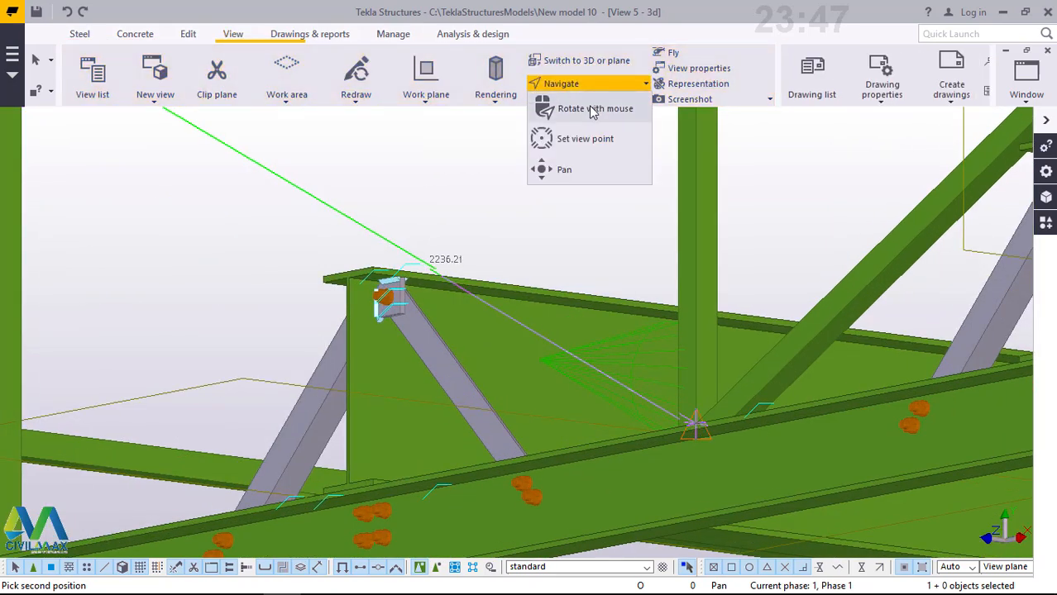
pyautogui.click(590, 109)
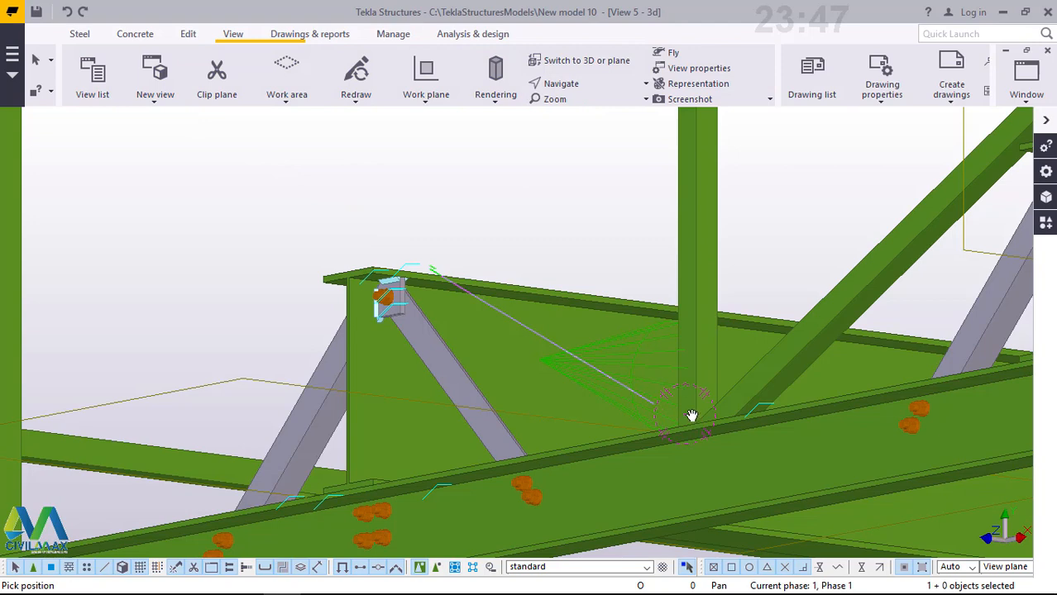
pyautogui.moveTo(693, 417)
pyautogui.mouseDown()
pyautogui.moveTo(821, 513)
pyautogui.moveTo(726, 437)
pyautogui.moveTo(762, 448)
pyautogui.moveTo(750, 447)
pyautogui.mouseUp()
pyautogui.moveTo(669, 425); pyautogui.dragTo(636, 370)
pyautogui.rightClick(348, 194)
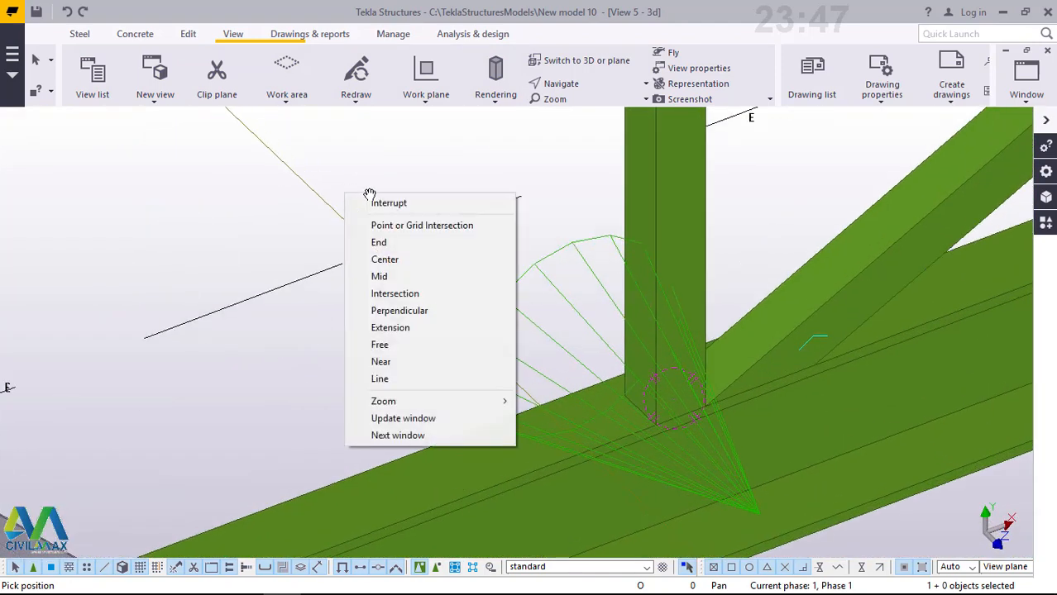
pyautogui.click(390, 203)
pyautogui.scroll(1, 620, 389)
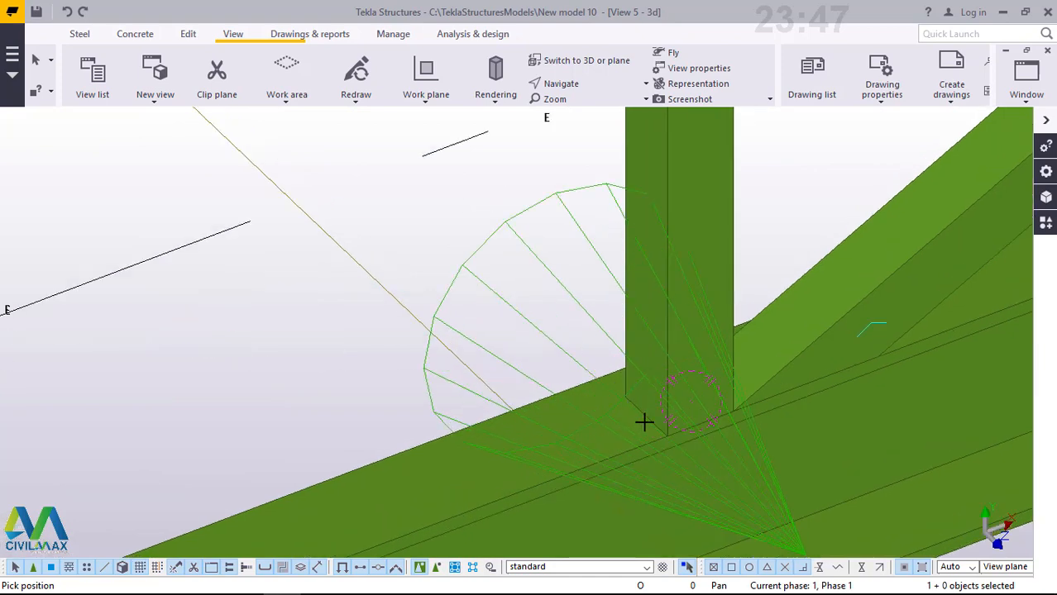
pyautogui.scroll(3, 643, 423)
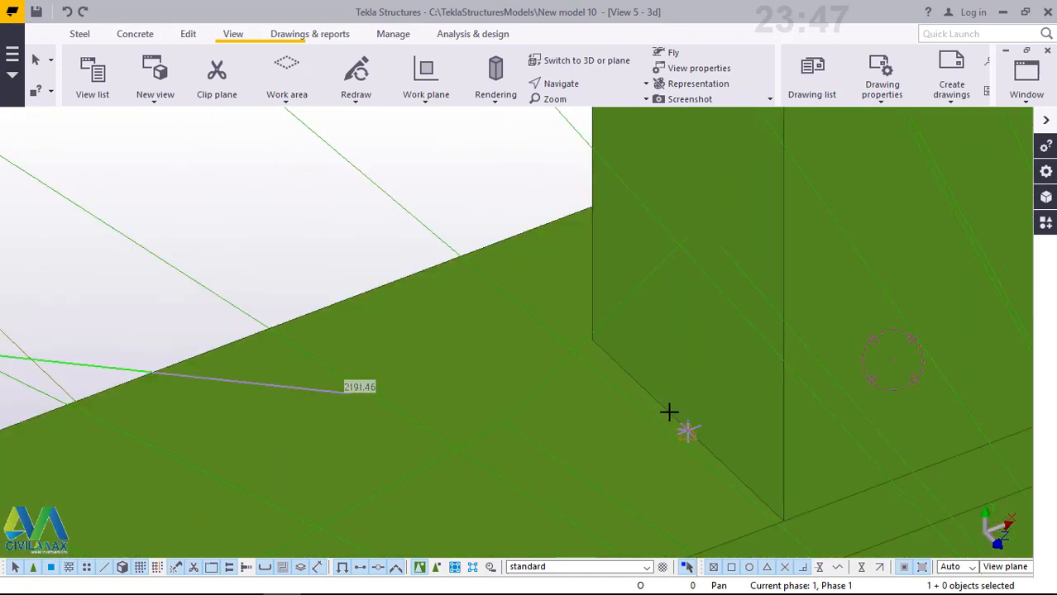
pyautogui.click(670, 413)
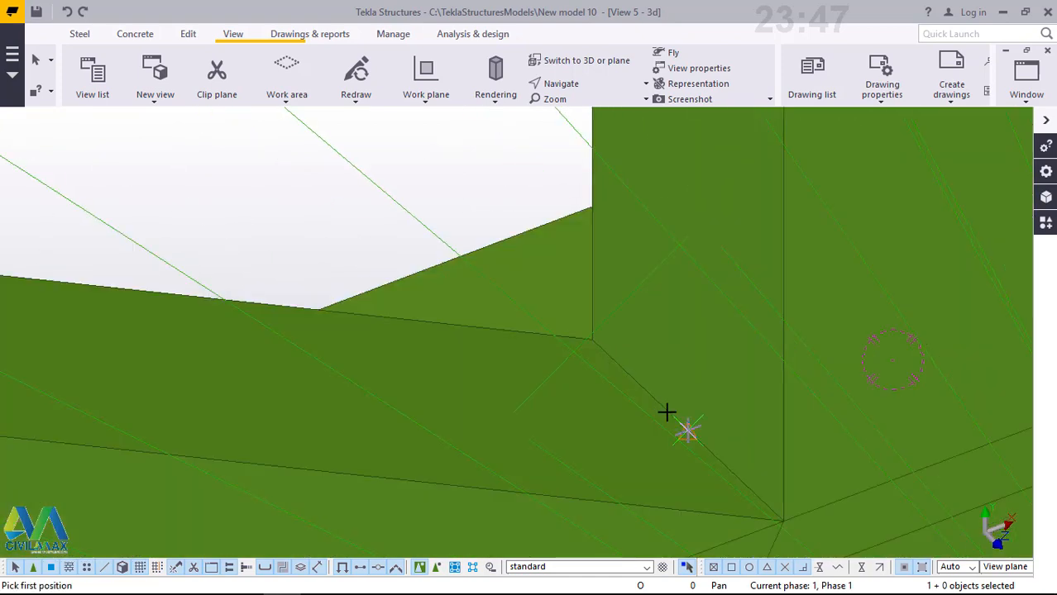
pyautogui.rightClick(401, 213)
pyautogui.click(426, 219)
# Inspect the new diagonal's lower joint and redraw the view to clear the temporary connection symbols
pyautogui.scroll(-2, 602, 303)
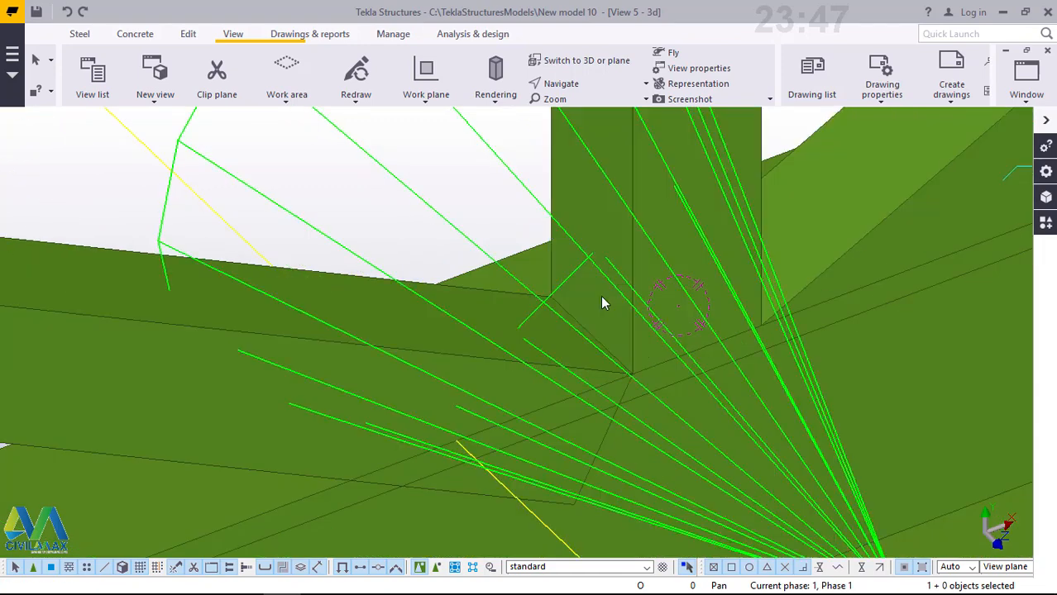
pyautogui.scroll(-3, 577, 344)
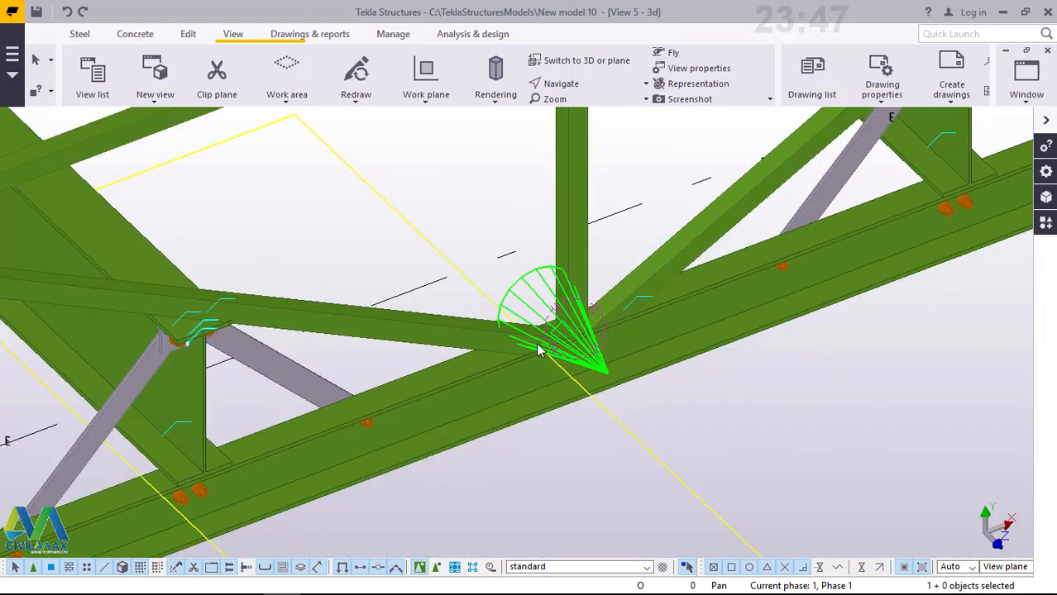
pyautogui.scroll(-4, 538, 351)
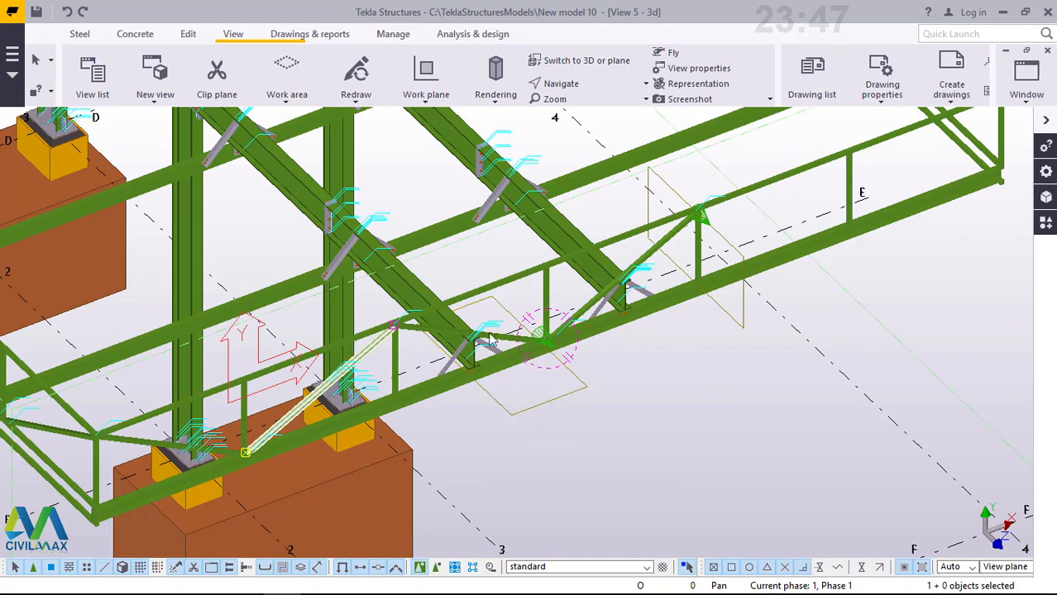
pyautogui.scroll(6, 490, 339)
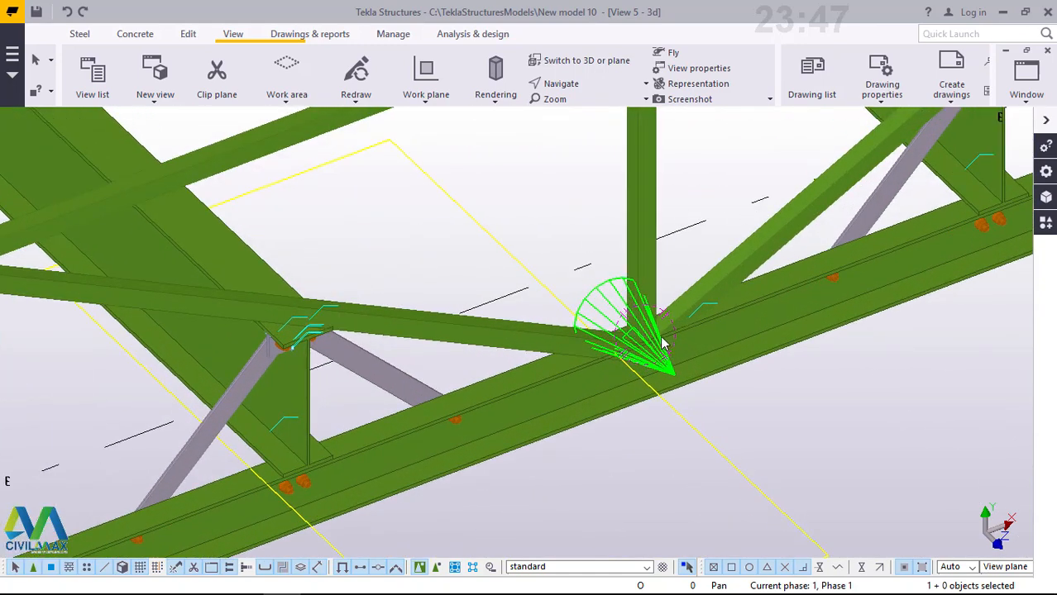
pyautogui.scroll(2, 661, 343)
pyautogui.rightClick(463, 152)
pyautogui.click(453, 157)
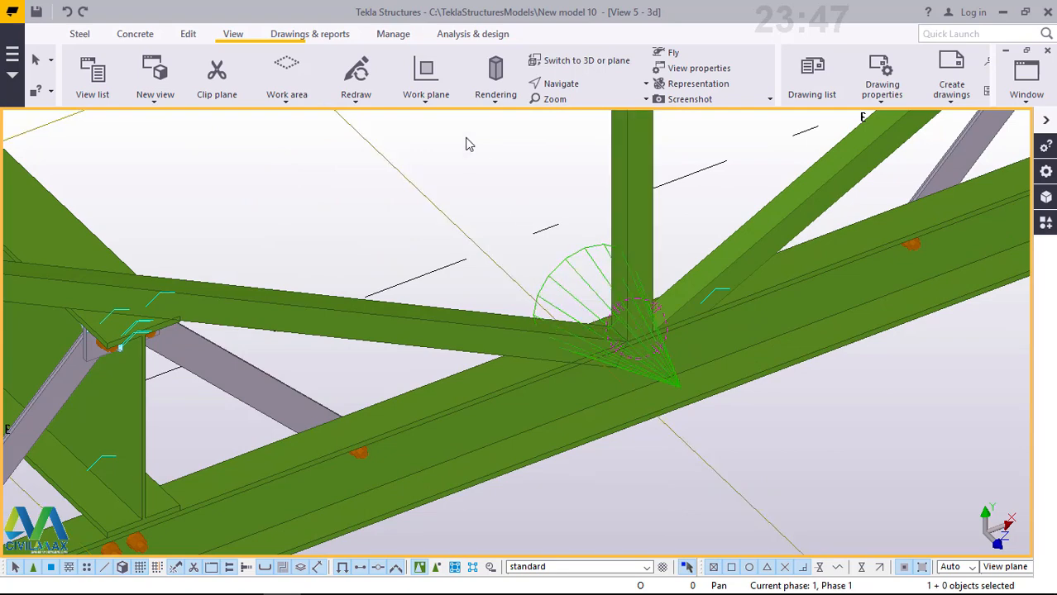
pyautogui.rightClick(465, 144)
pyautogui.click(540, 232)
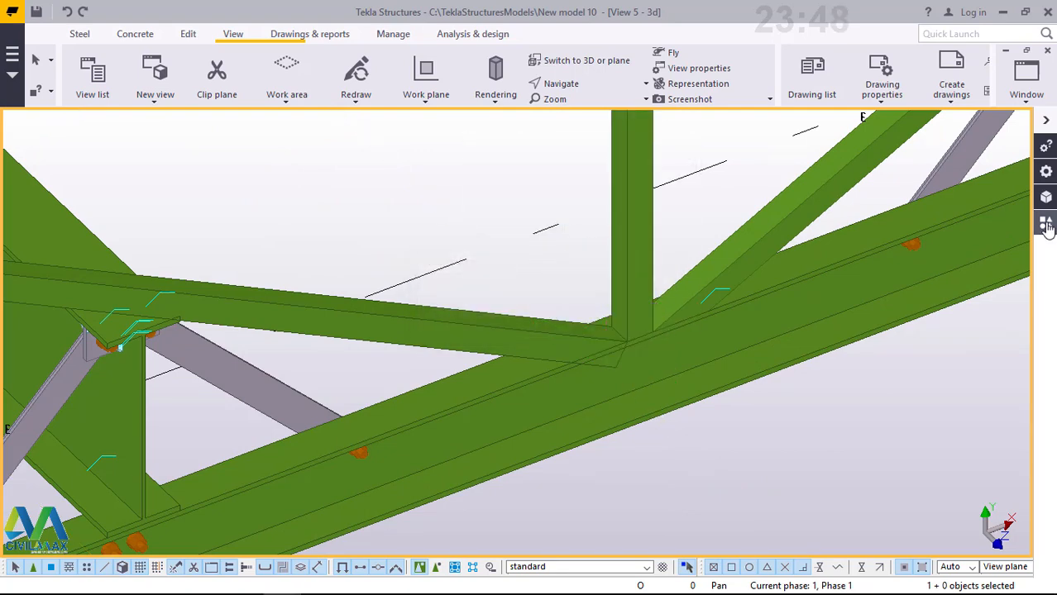
# Search the components for "weld" and apply Stanchion weld (85) with the bottom chord as main part and the new diagonal as secondary
pyautogui.click(1046, 225)
pyautogui.click(827, 190)
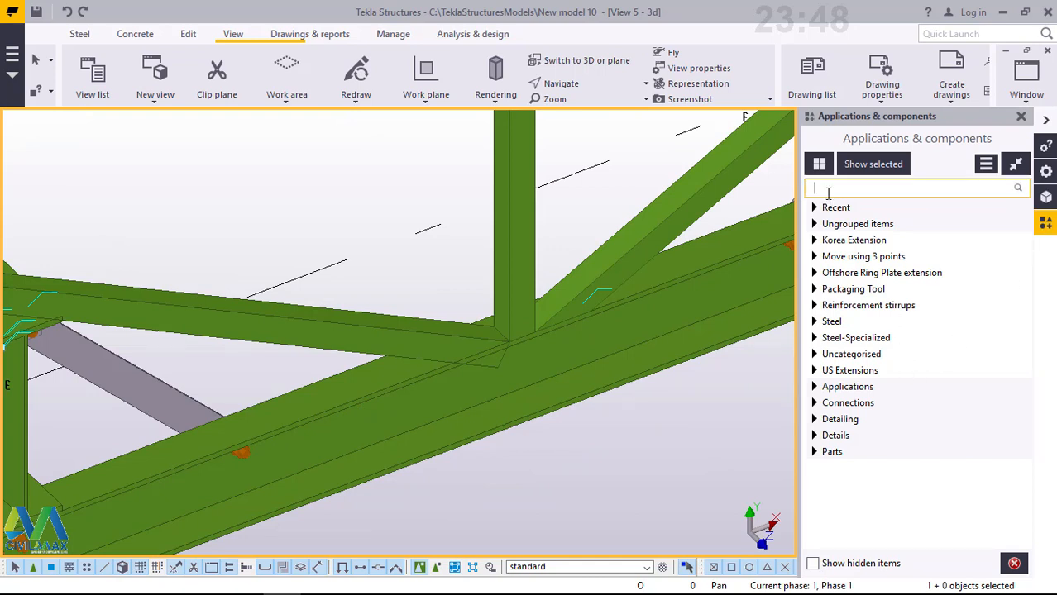
pyautogui.write('weld')
pyautogui.click(958, 376)
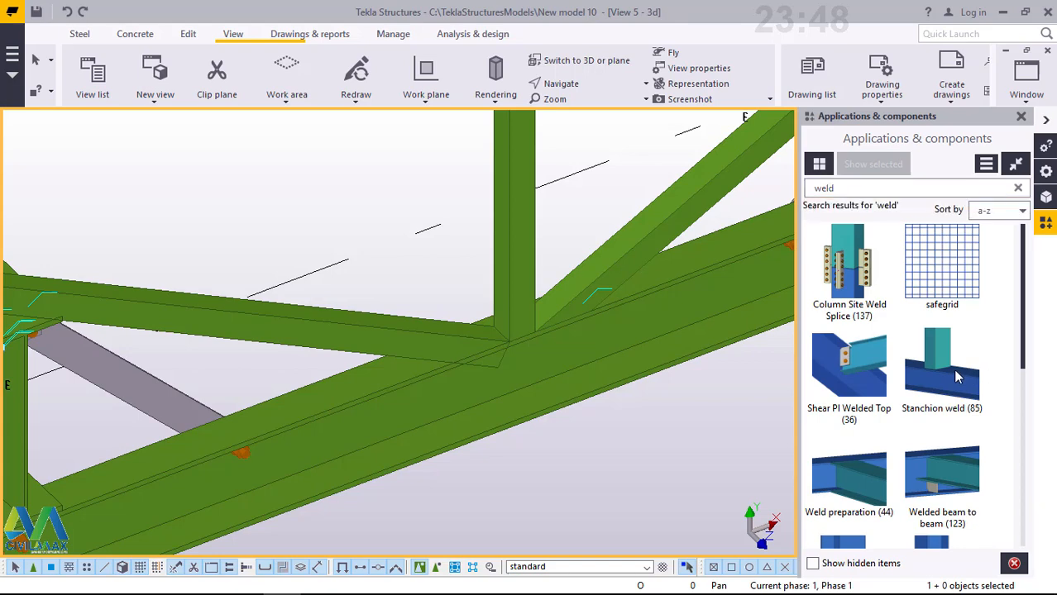
pyautogui.scroll(1, 483, 367)
pyautogui.click(459, 382)
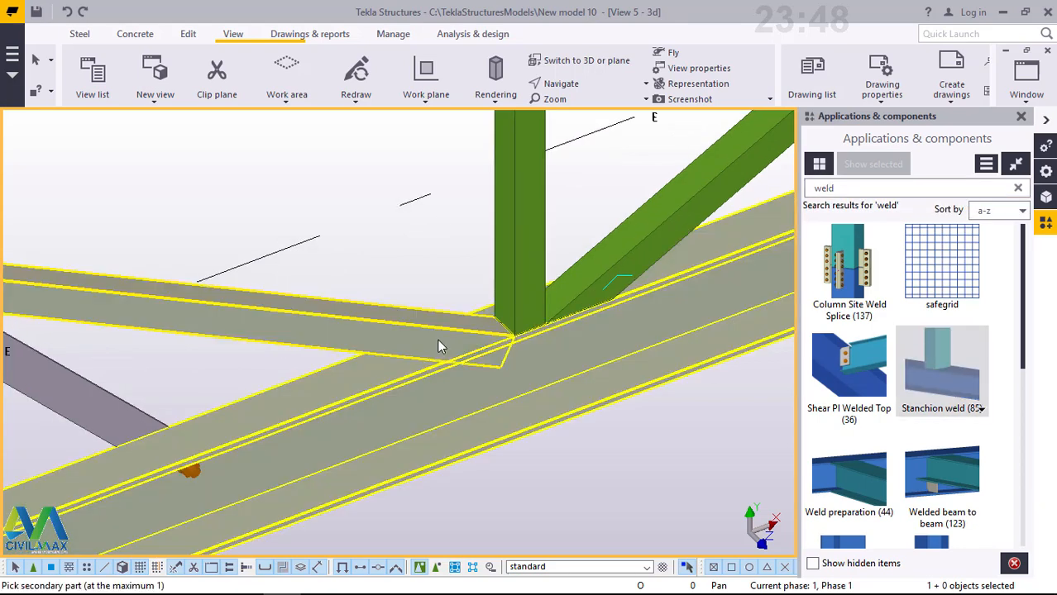
pyautogui.click(437, 340)
pyautogui.scroll(-3, 588, 293)
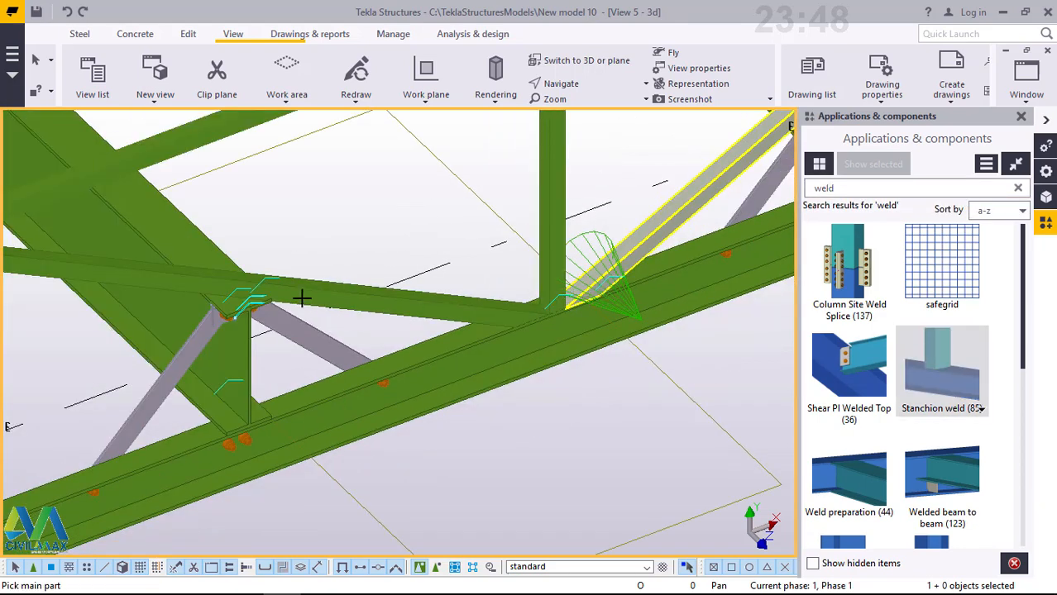
# Weld the new diagonal's upper end with the post as main part and the diagonal as secondary, and redraw the view
pyautogui.scroll(-2, 497, 296)
pyautogui.scroll(6, 177, 281)
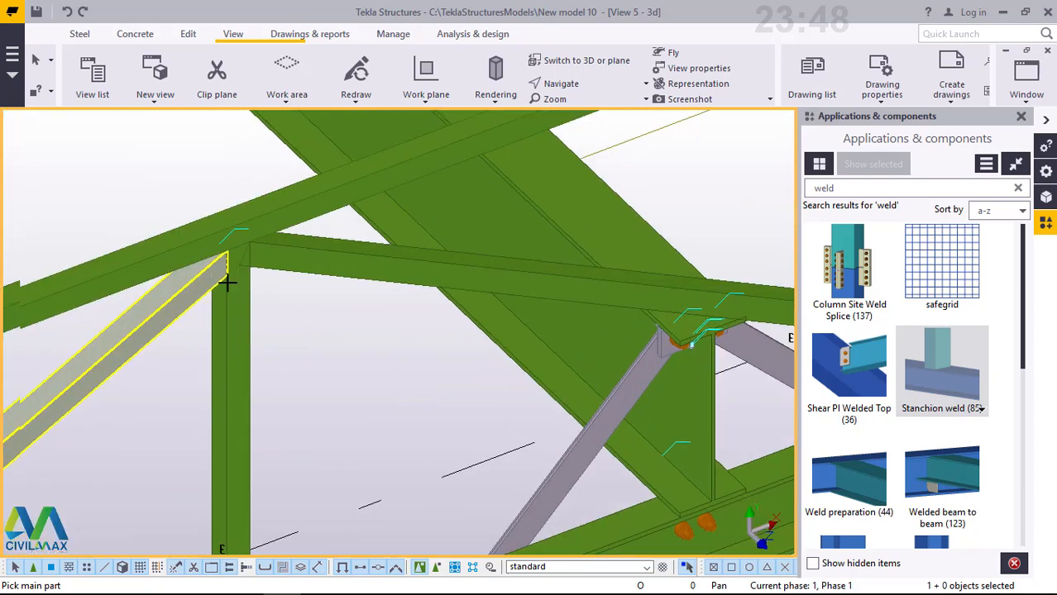
pyautogui.click(253, 282)
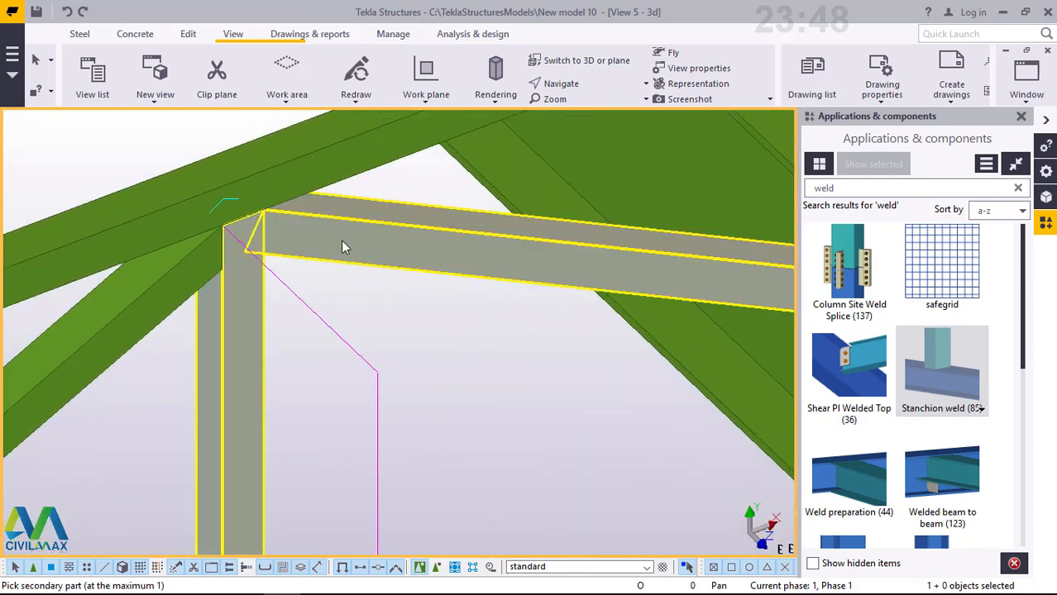
pyautogui.click(343, 247)
pyautogui.rightClick(393, 294)
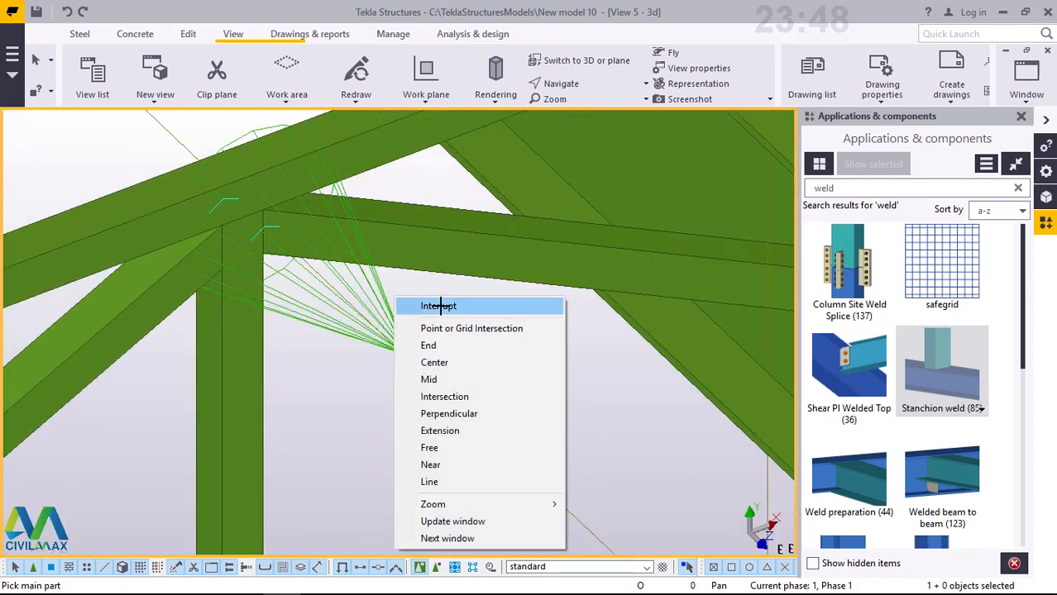
pyautogui.click(440, 306)
pyautogui.rightClick(446, 302)
pyautogui.click(494, 392)
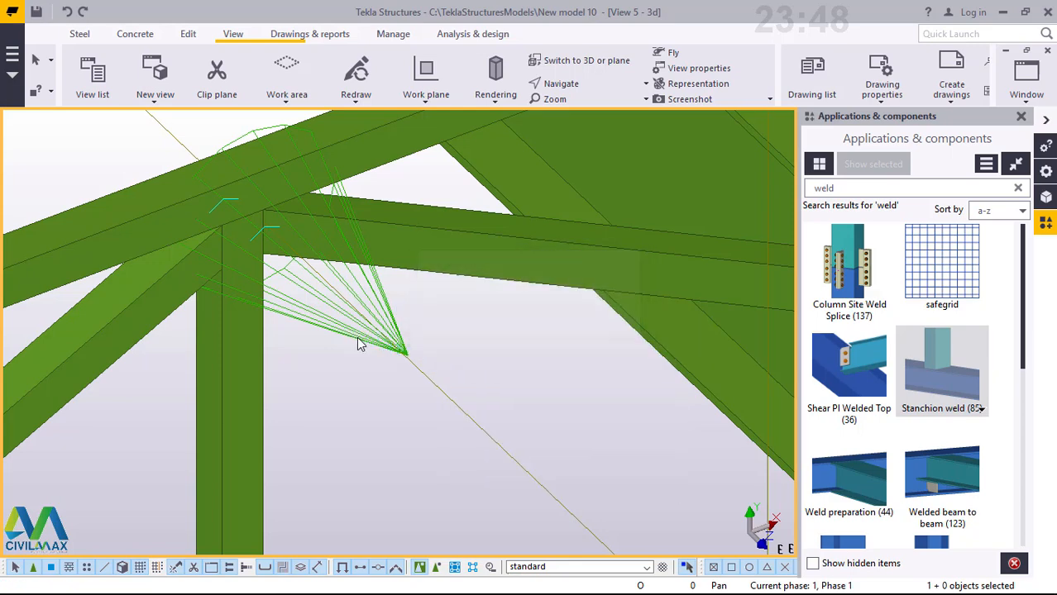
# Copy the new falling diagonal linearly once, with dX 4000, into the matching bay further along the truss
pyautogui.scroll(-2, 317, 330)
pyautogui.scroll(-4, 230, 326)
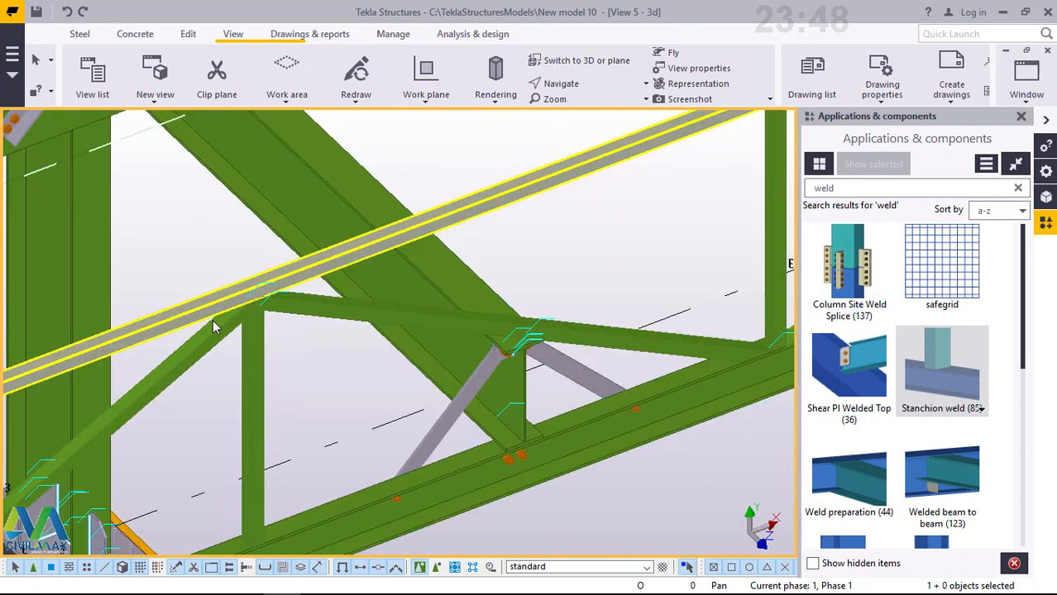
pyautogui.scroll(-3, 213, 319)
pyautogui.scroll(4, 401, 331)
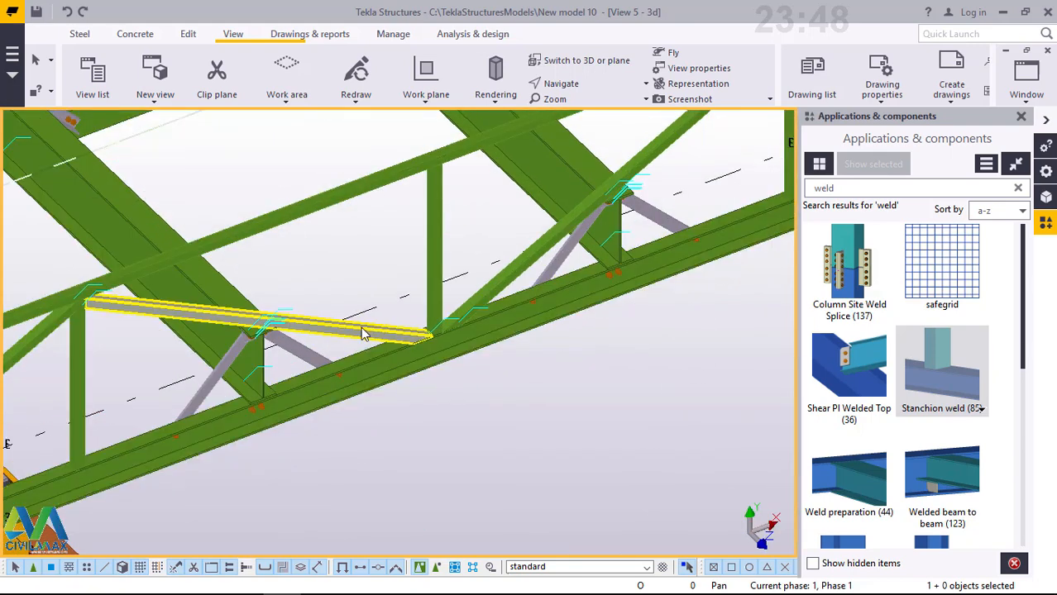
pyautogui.rightClick(322, 259)
pyautogui.moveTo(389, 285)
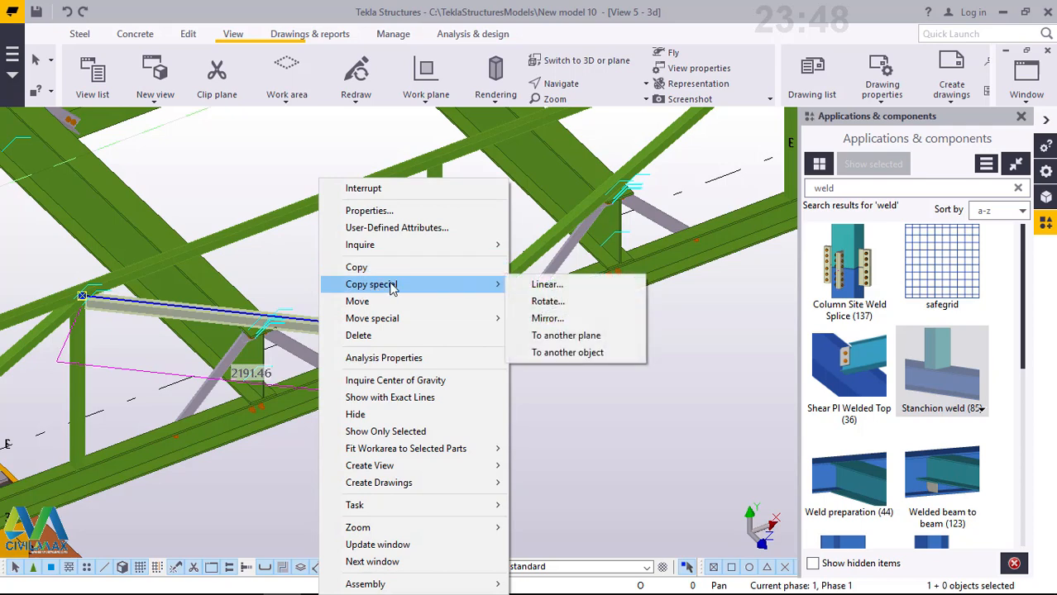
pyautogui.click(564, 286)
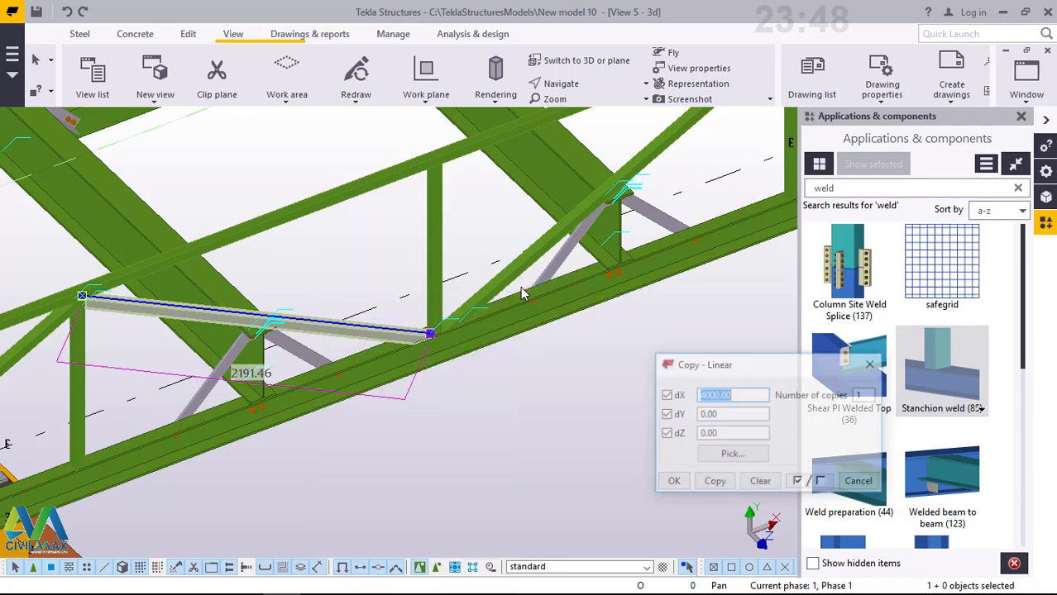
pyautogui.click(717, 484)
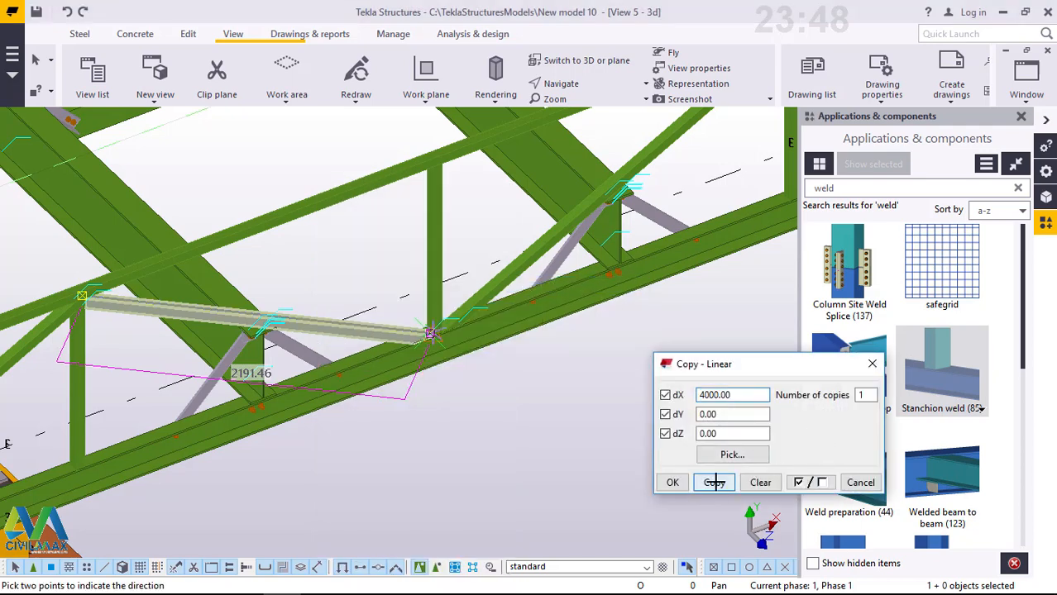
pyautogui.click(672, 482)
pyautogui.rightClick(516, 439)
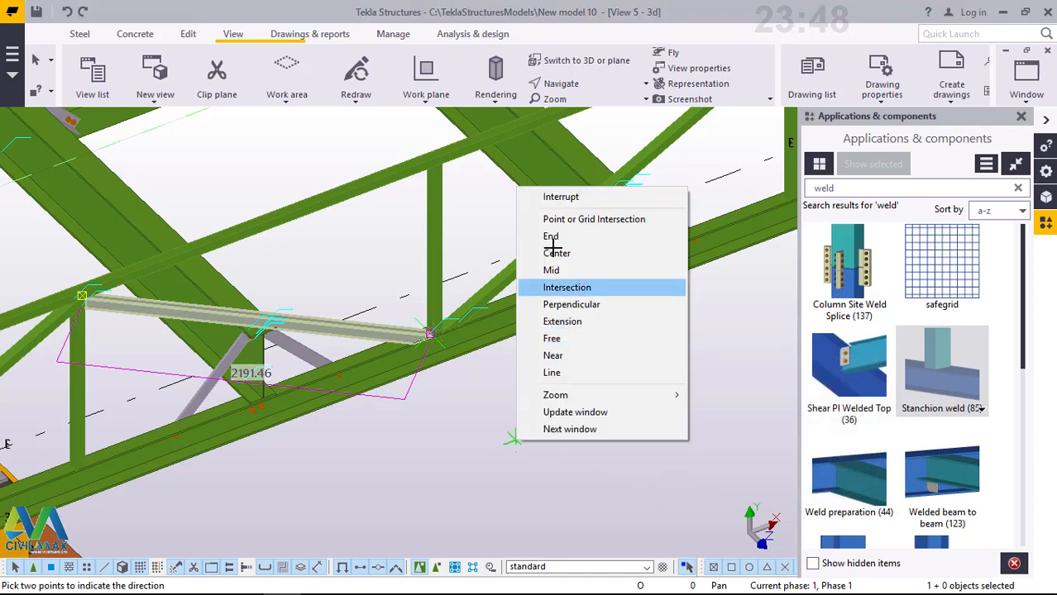
pyautogui.click(561, 197)
# Copy the rising diagonal of the neighbouring bay linearly once, with dX 4000, into the end bay of the truss
pyautogui.scroll(-4, 272, 359)
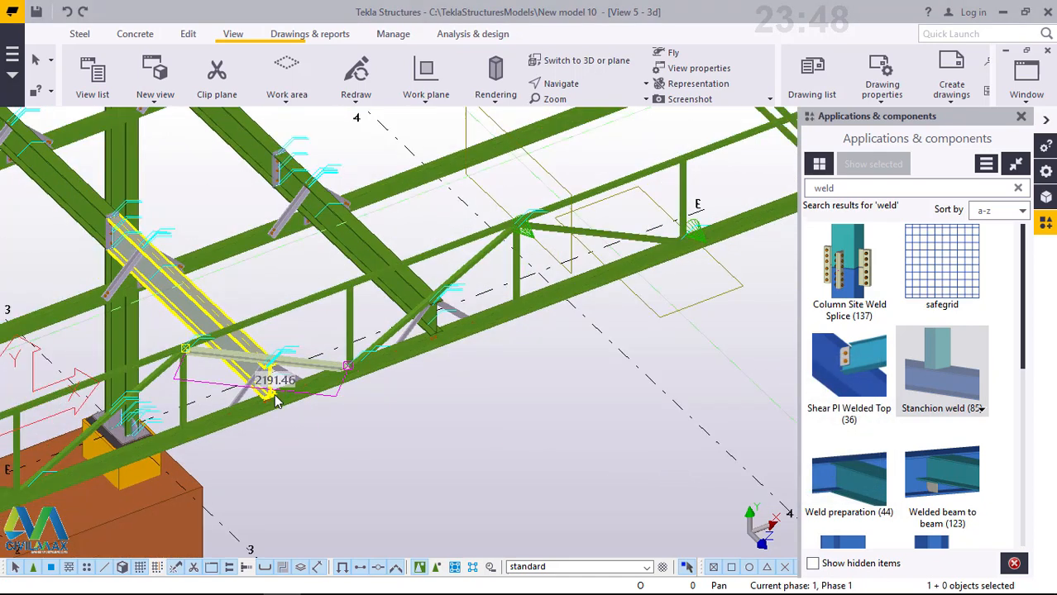
pyautogui.scroll(-3, 277, 402)
pyautogui.scroll(5, 538, 283)
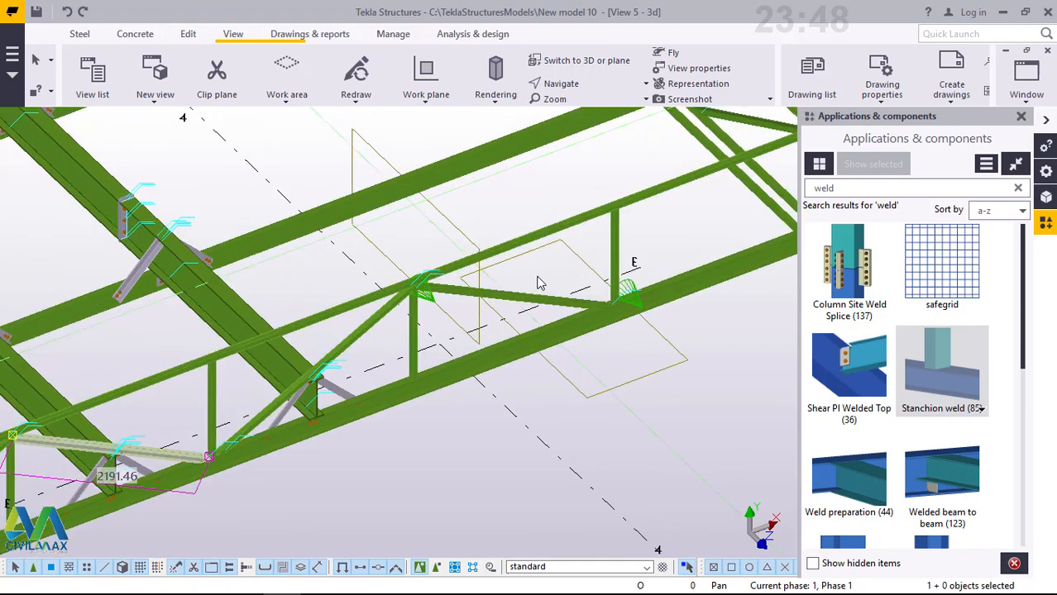
pyautogui.scroll(2, 542, 282)
pyautogui.scroll(-3, 447, 286)
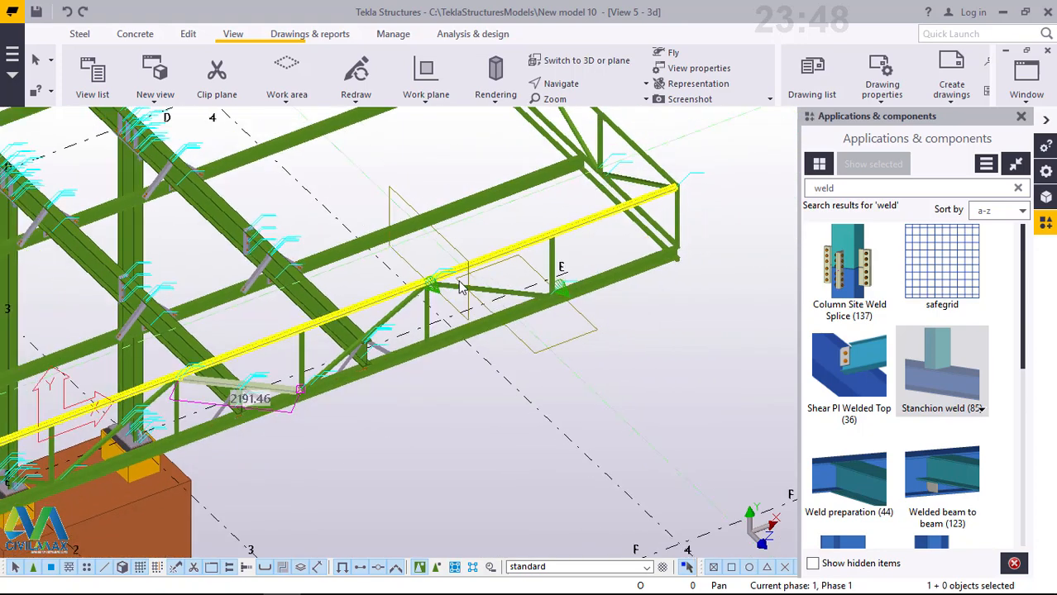
pyautogui.scroll(2, 577, 267)
pyautogui.scroll(1, 577, 267)
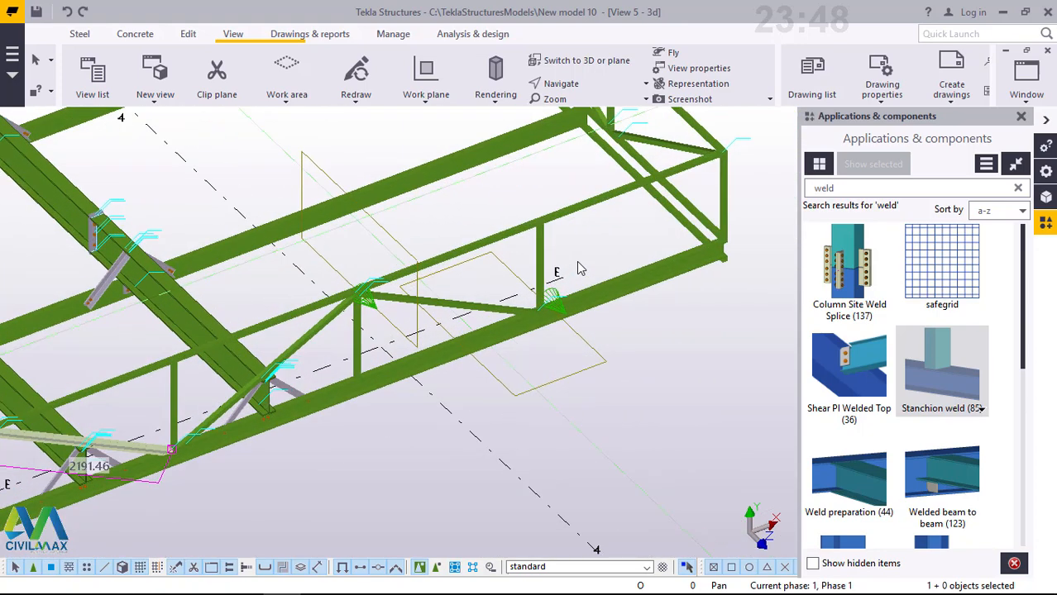
pyautogui.click(319, 342)
pyautogui.rightClick(518, 189)
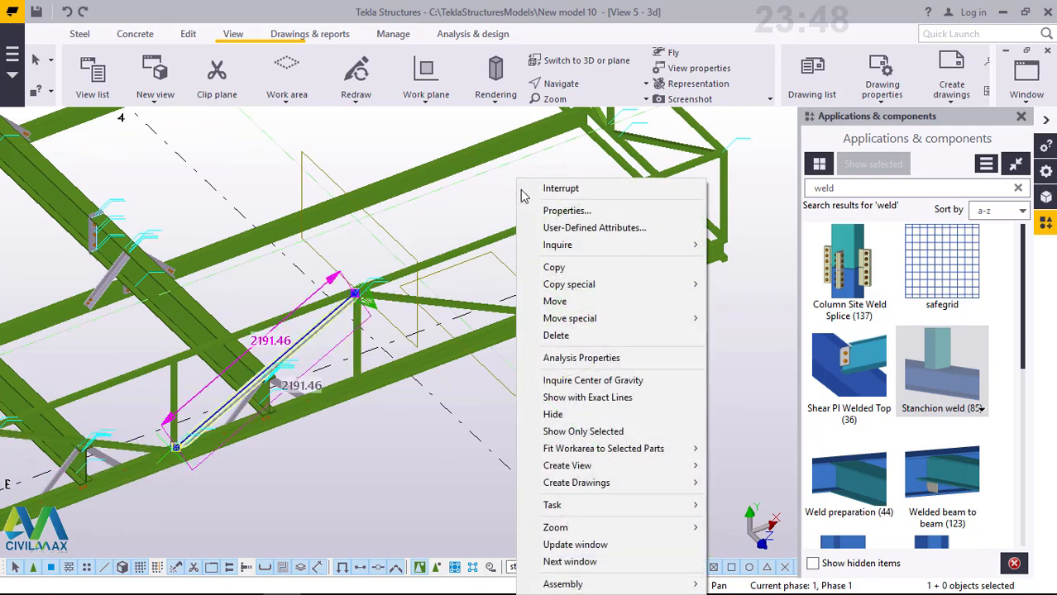
pyautogui.moveTo(683, 284)
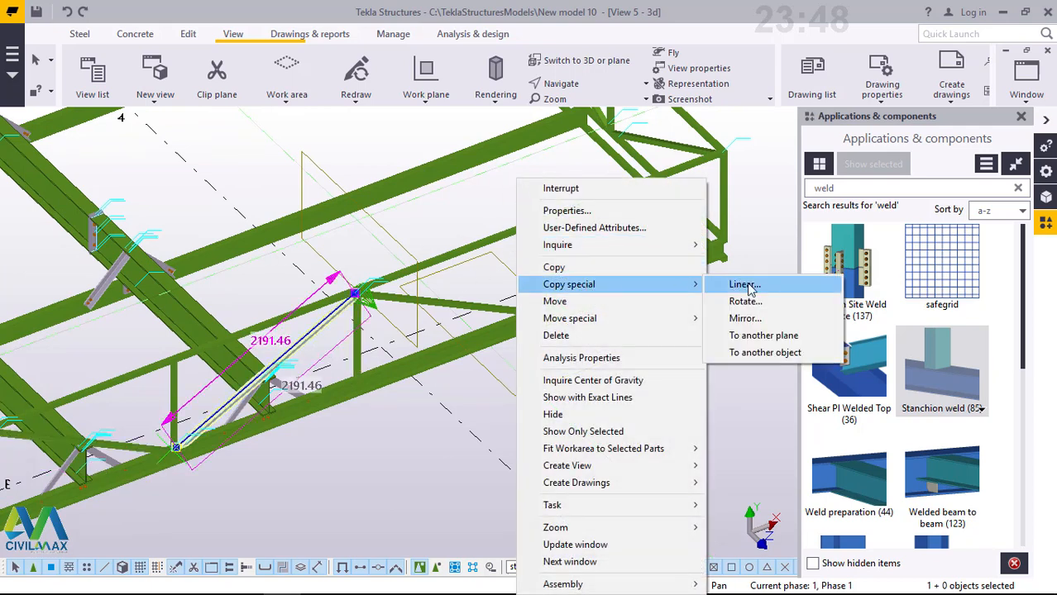
pyautogui.click(744, 285)
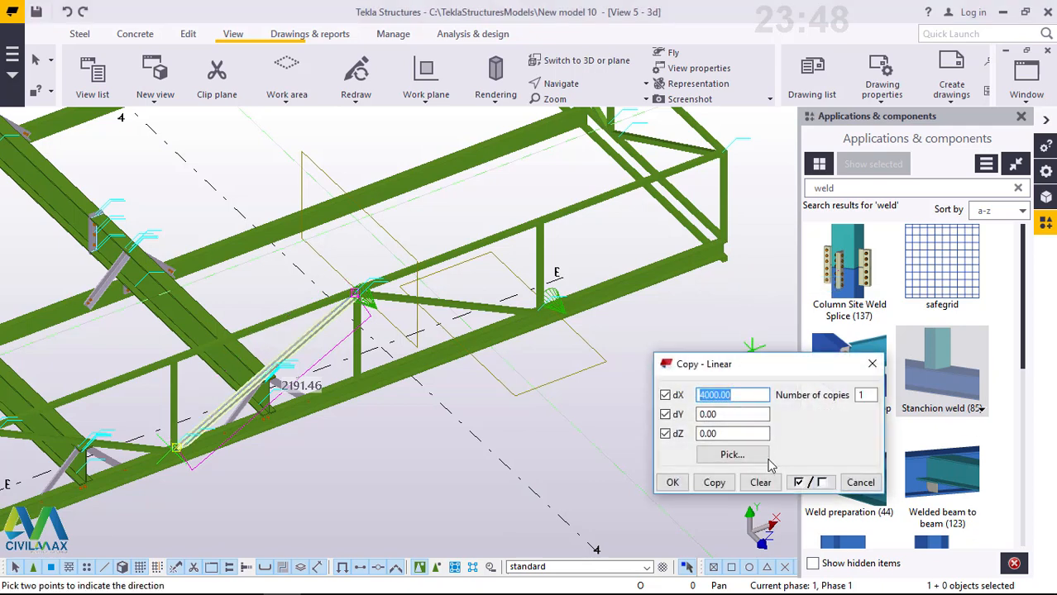
pyautogui.click(714, 484)
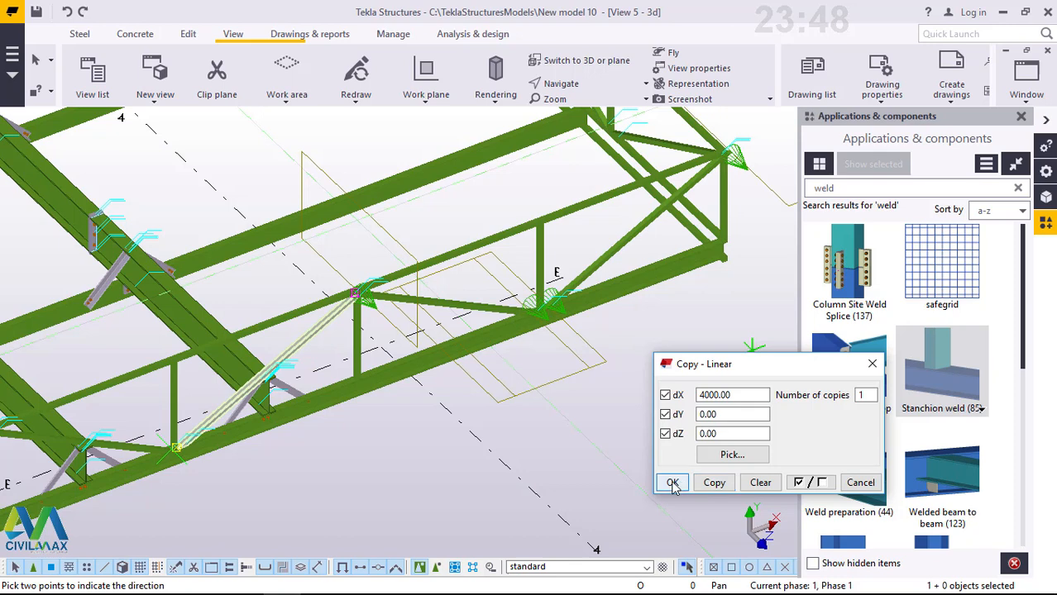
pyautogui.click(672, 484)
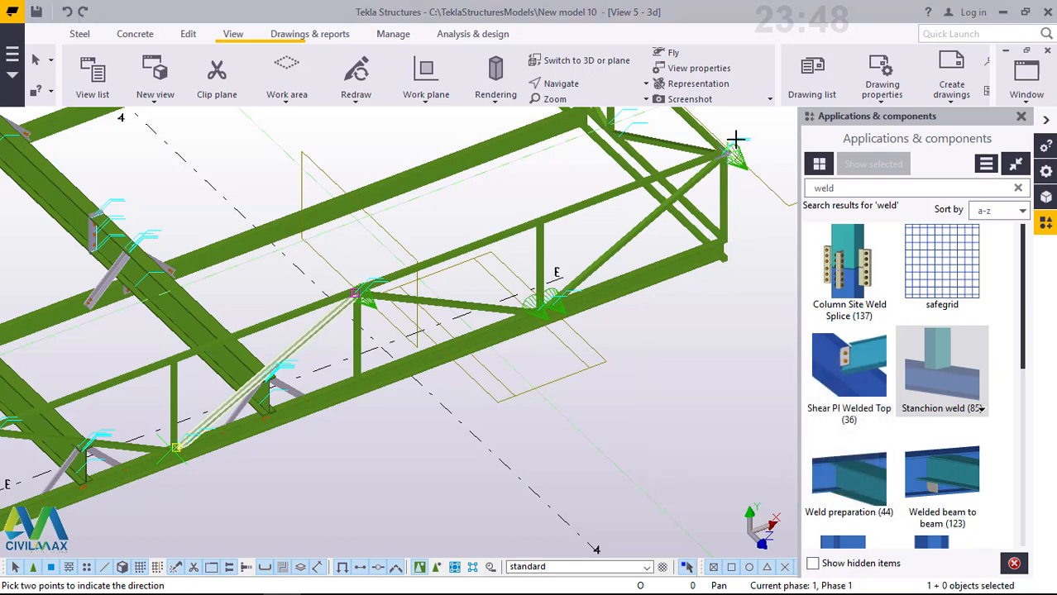
pyautogui.scroll(5, 734, 140)
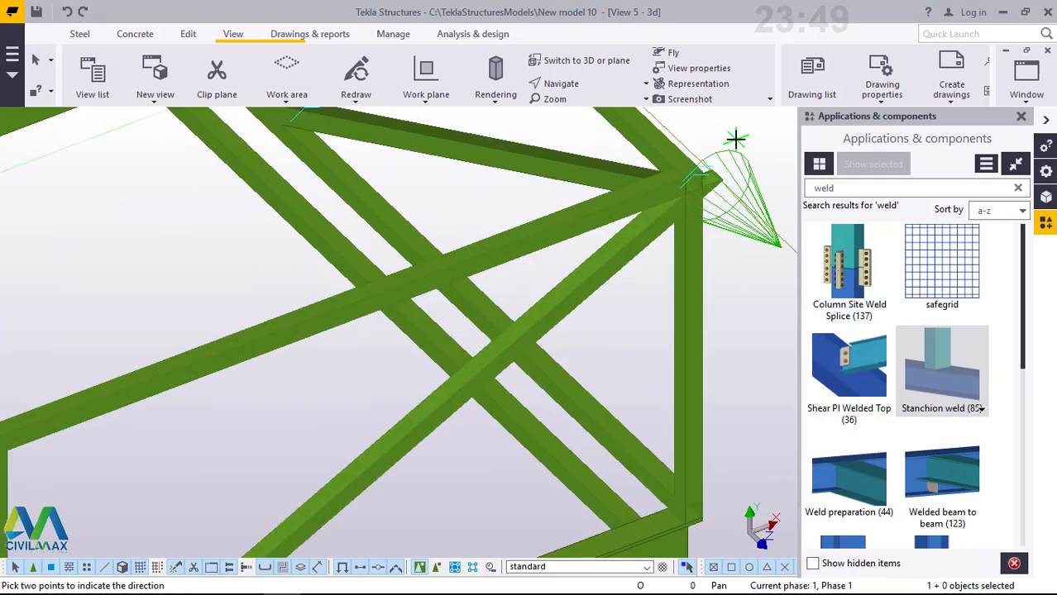
pyautogui.rightClick(755, 150)
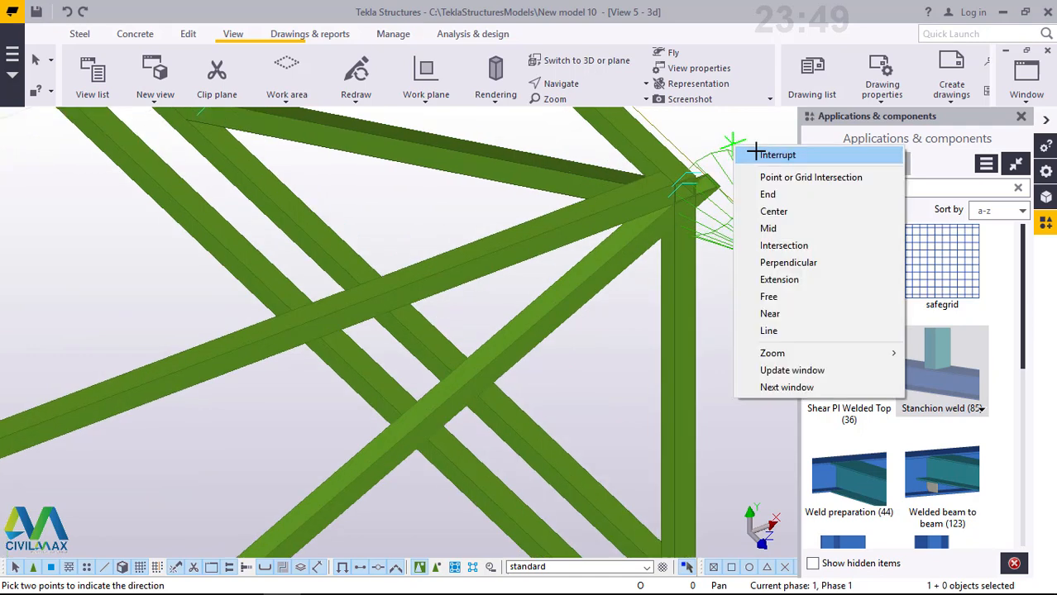
pyautogui.click(755, 152)
# Delete the copied weld connection where the new diagonal meets the top of the end post
pyautogui.scroll(4, 734, 198)
pyautogui.scroll(4, 702, 214)
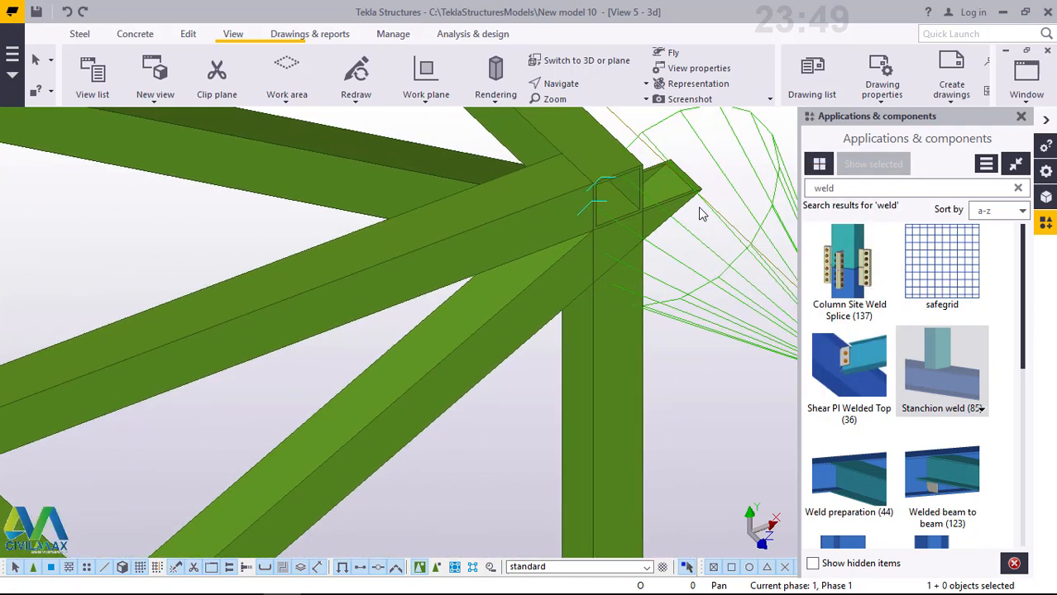
pyautogui.scroll(-6, 582, 200)
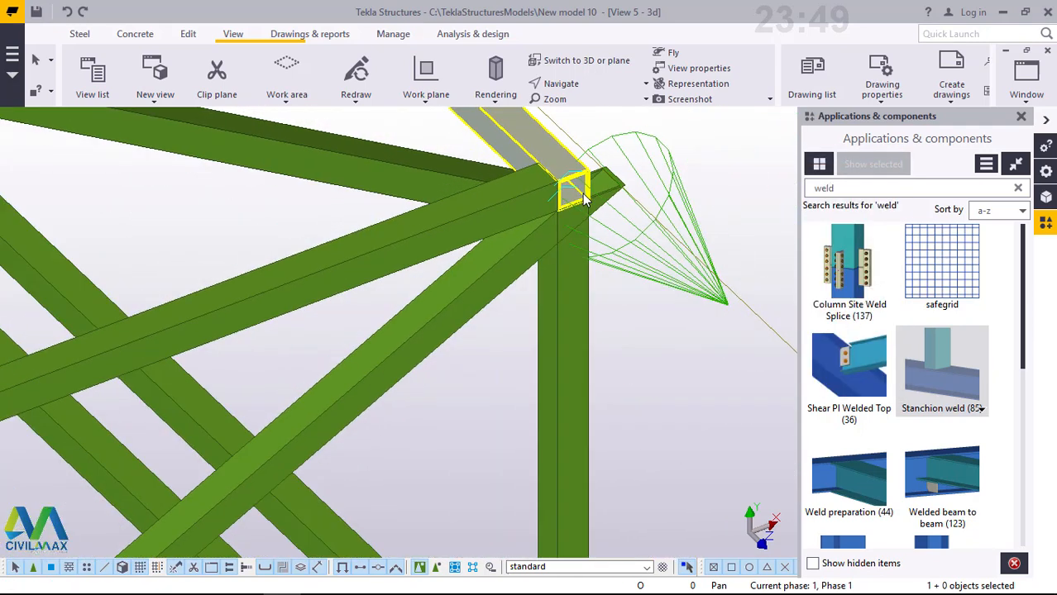
pyautogui.rightClick(690, 162)
pyautogui.click(732, 294)
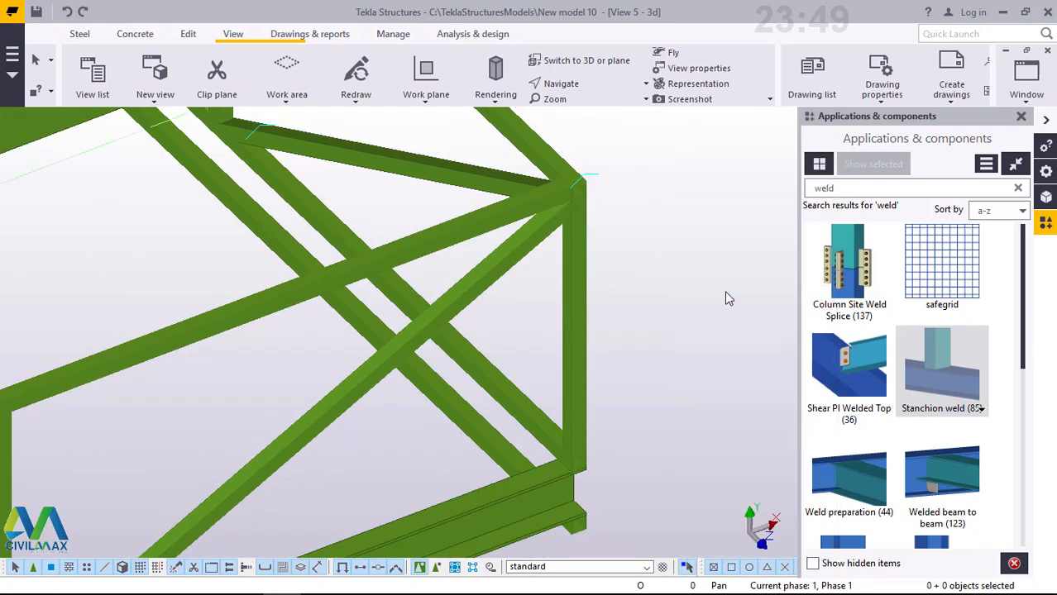
# Apply Stanchion weld (85) with the end post as main part and the copied diagonal as secondary, then check its lower joint
pyautogui.scroll(8, 576, 205)
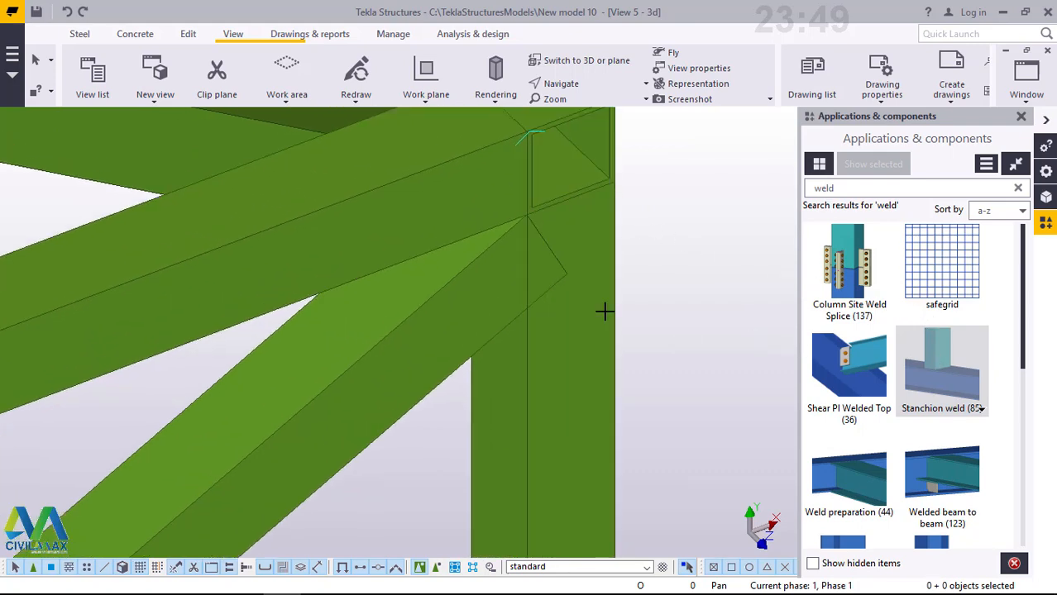
pyautogui.click(558, 313)
pyautogui.click(466, 310)
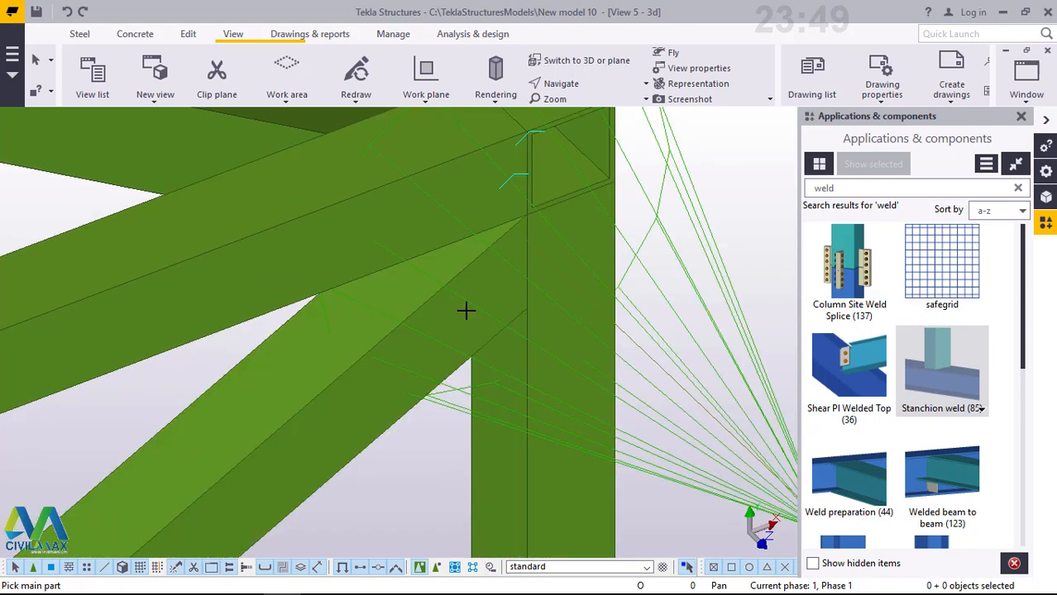
pyautogui.scroll(-5, 592, 201)
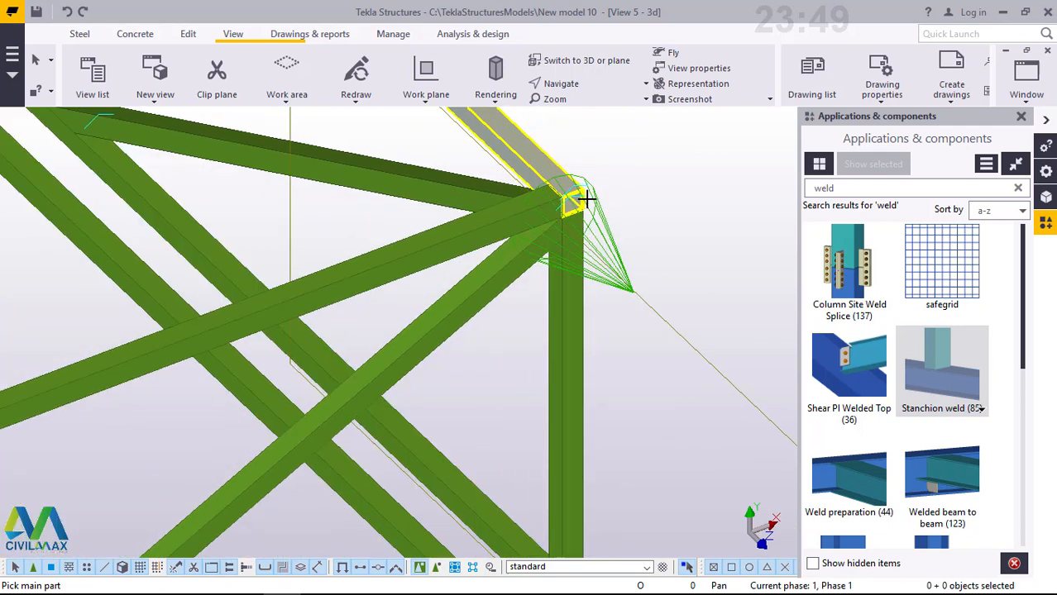
pyautogui.scroll(-5, 585, 199)
pyautogui.scroll(6, 384, 347)
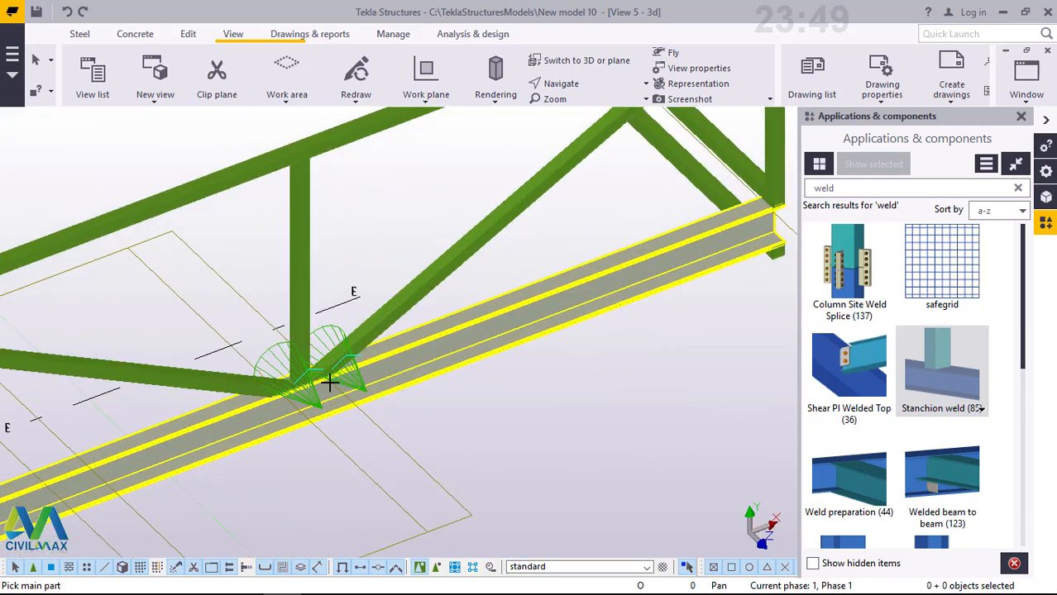
pyautogui.scroll(2, 314, 381)
pyautogui.scroll(-2, 341, 325)
pyautogui.rightClick(376, 188)
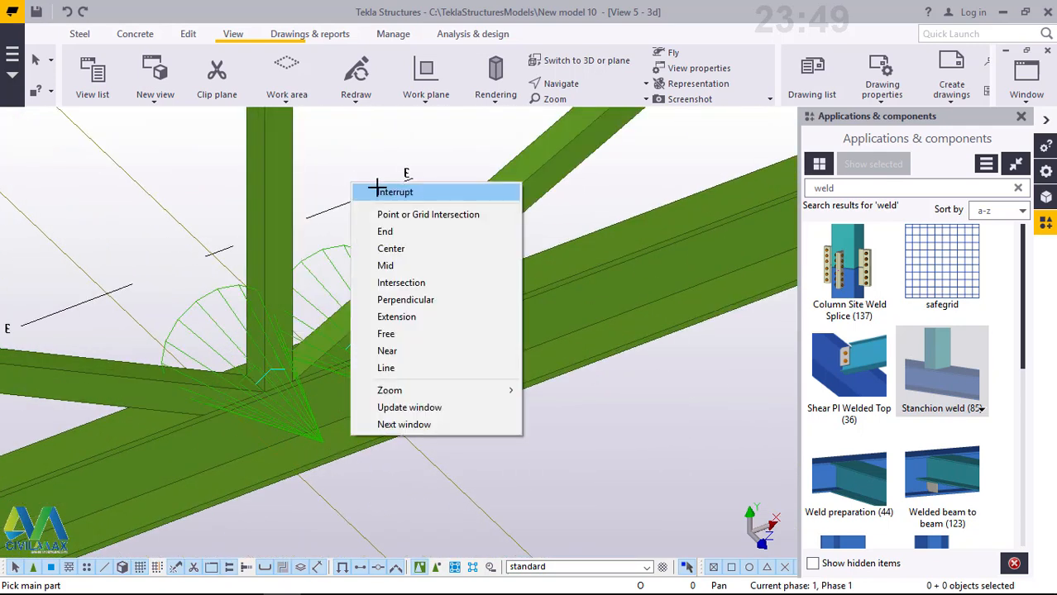
pyautogui.click(396, 192)
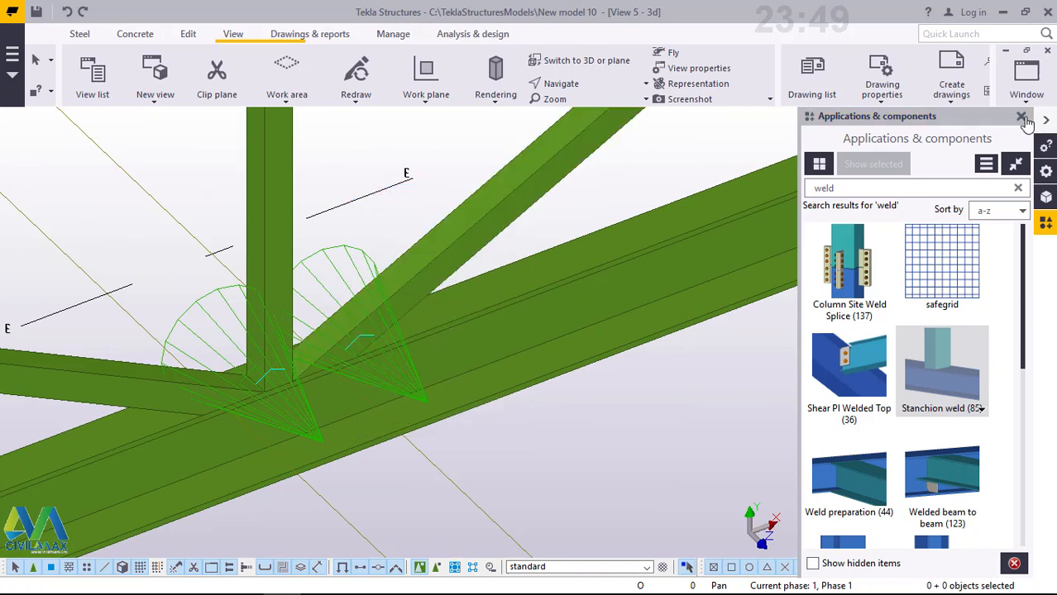
# Close the components catalog and rotate the model to examine the braced trusses from the other side
pyautogui.click(1021, 116)
pyautogui.click(579, 86)
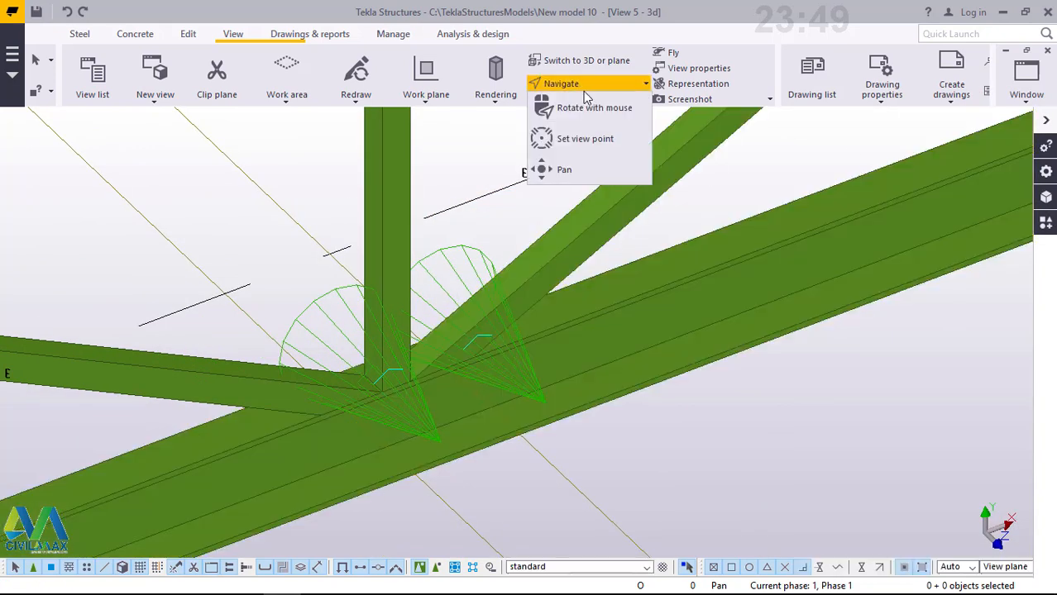
pyautogui.click(590, 114)
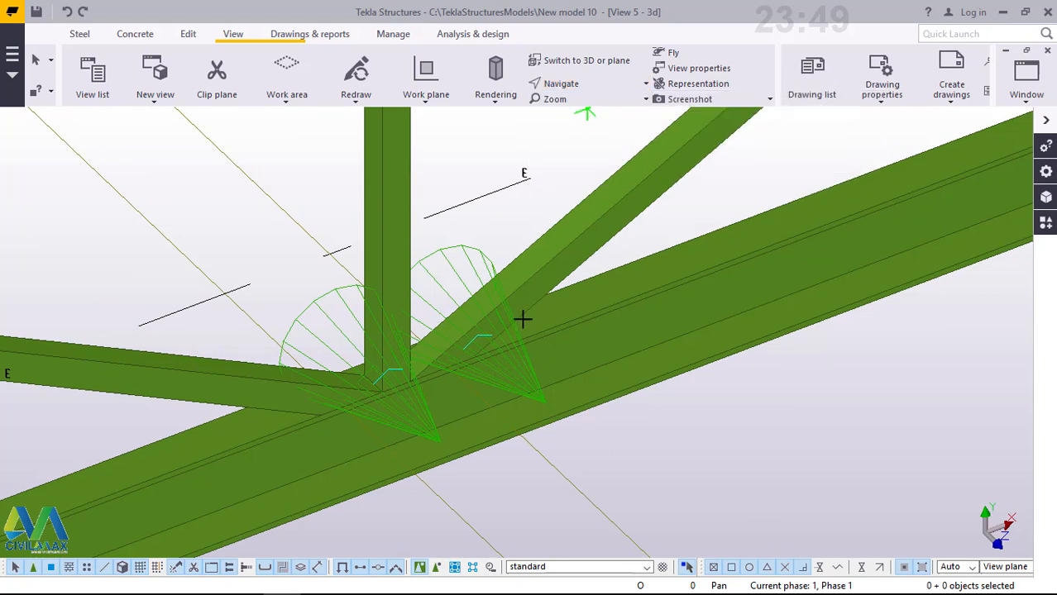
pyautogui.moveTo(465, 396); pyautogui.dragTo(555, 400)
pyautogui.scroll(-3, 651, 419)
pyautogui.scroll(-2, 609, 379)
pyautogui.scroll(-5, 556, 400)
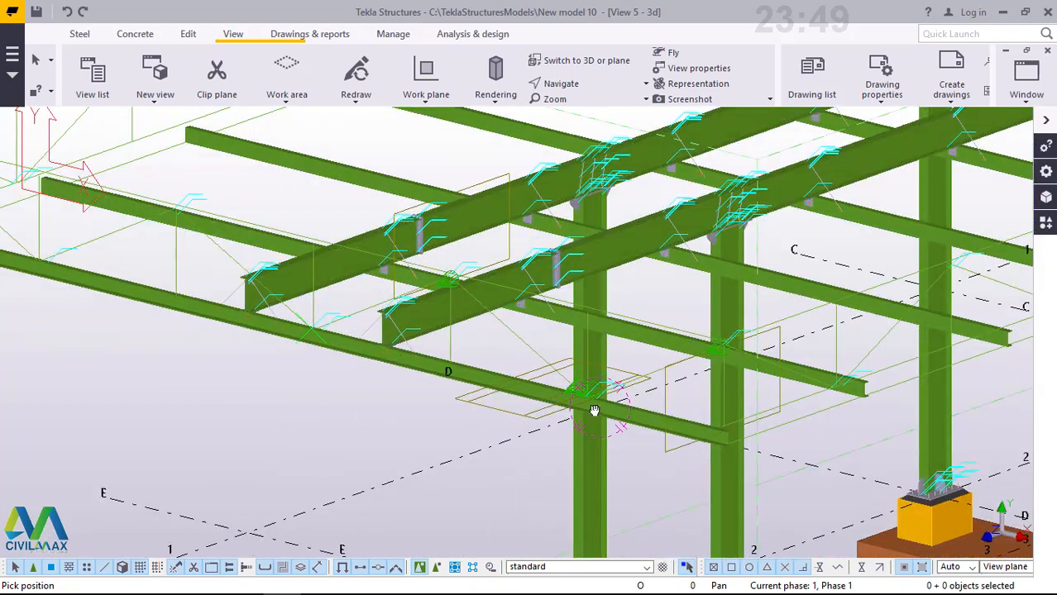
pyautogui.rightClick(111, 197)
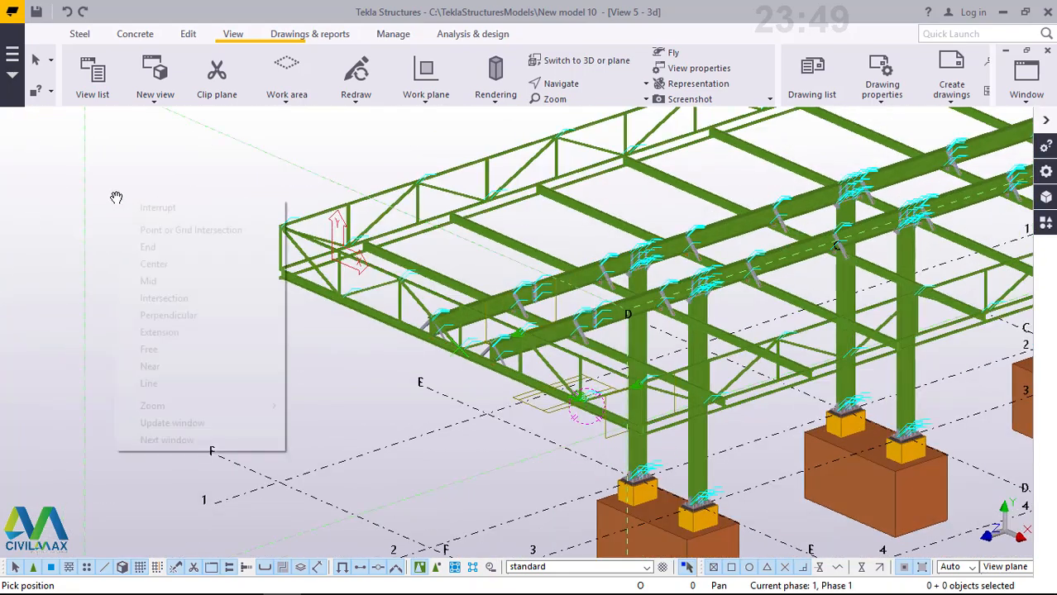
pyautogui.click(165, 204)
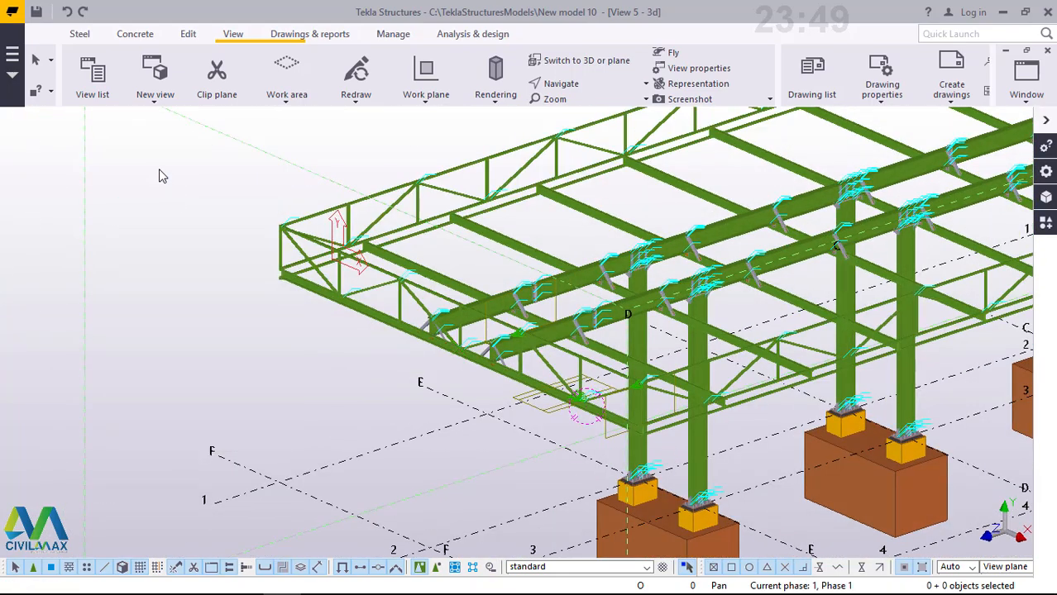
# Redraw the 3D view to clear the temporary graphics around the braced trusses
pyautogui.rightClick(158, 169)
pyautogui.click(124, 150)
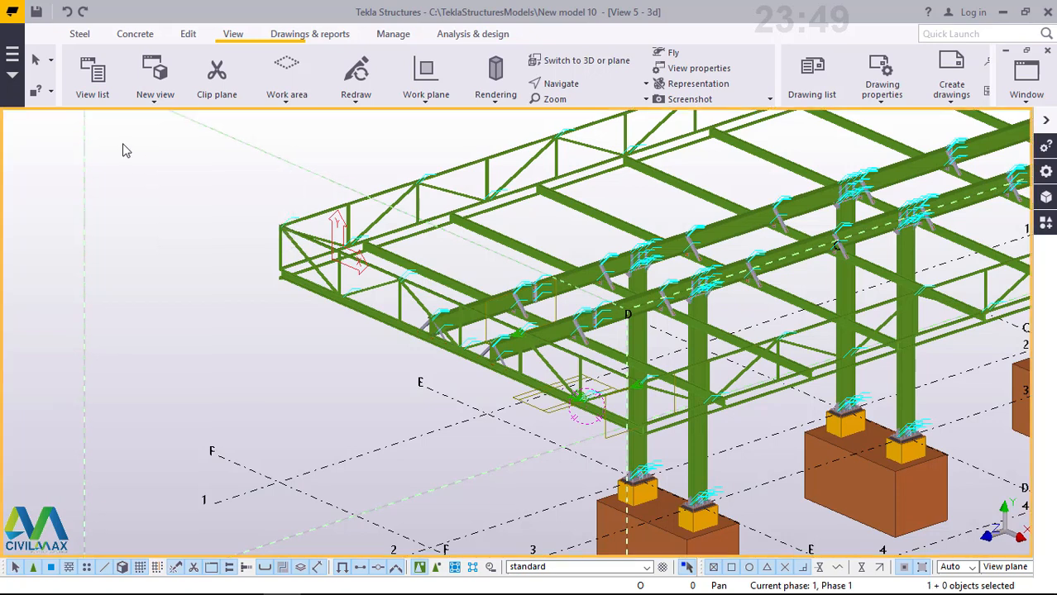
pyautogui.rightClick(160, 157)
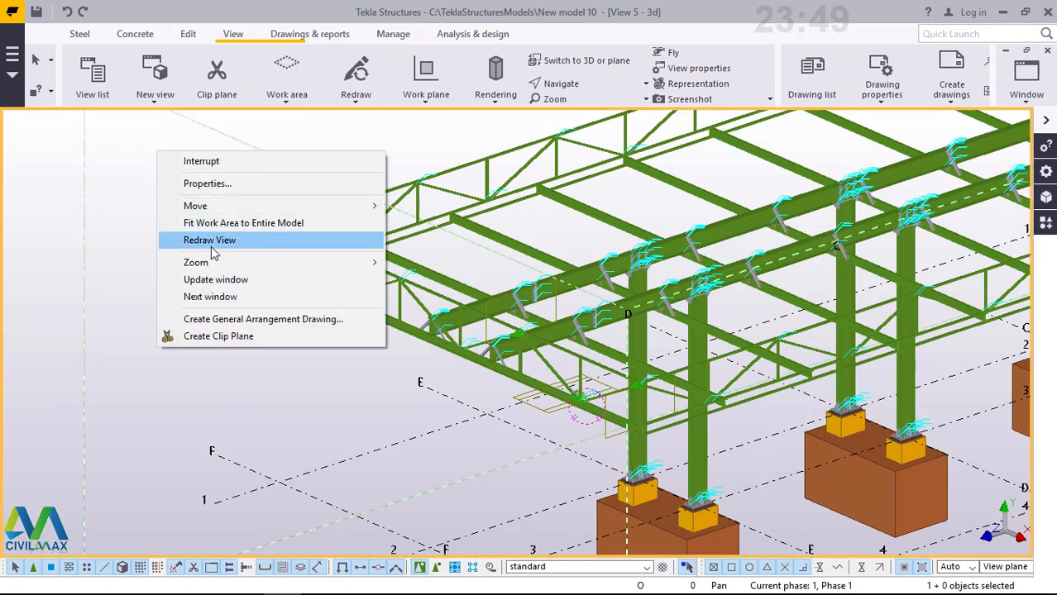
pyautogui.click(211, 242)
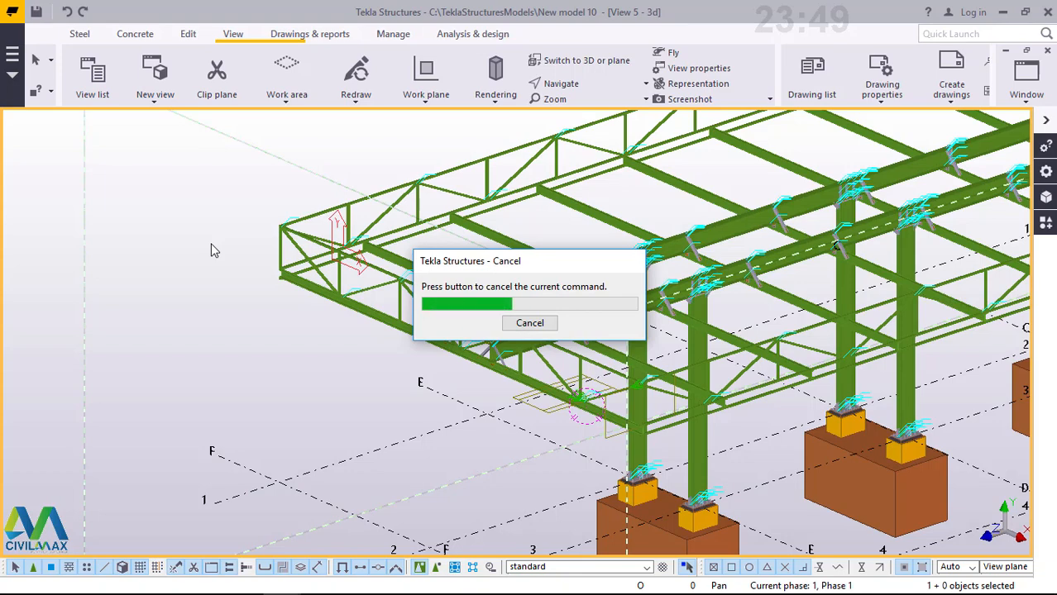
# Select the end truss's top chord together with the diagonals and intermediate posts of its first three bays
pyautogui.scroll(6, 402, 247)
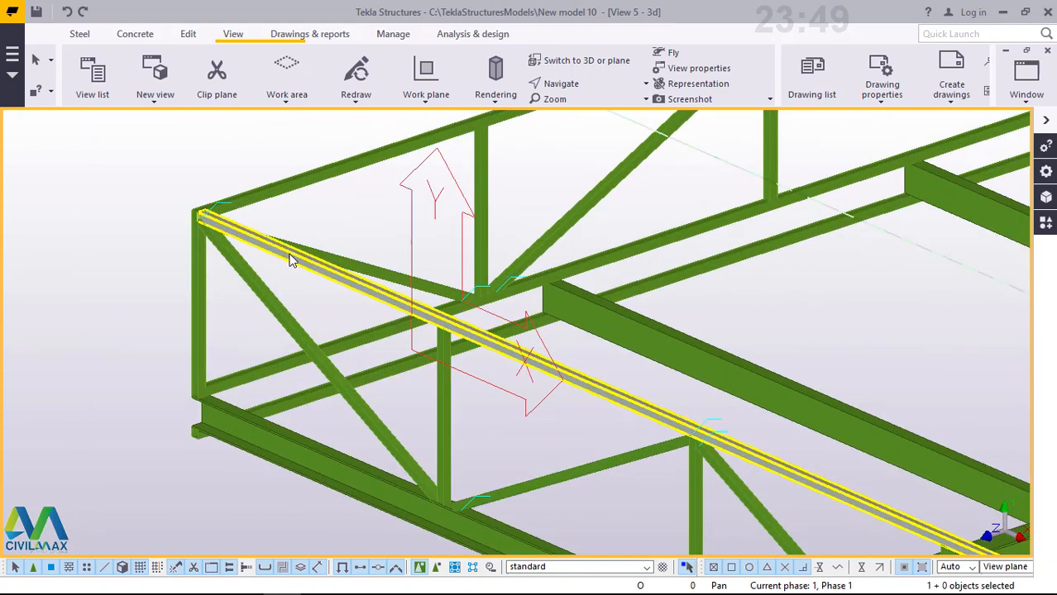
pyautogui.click(291, 261)
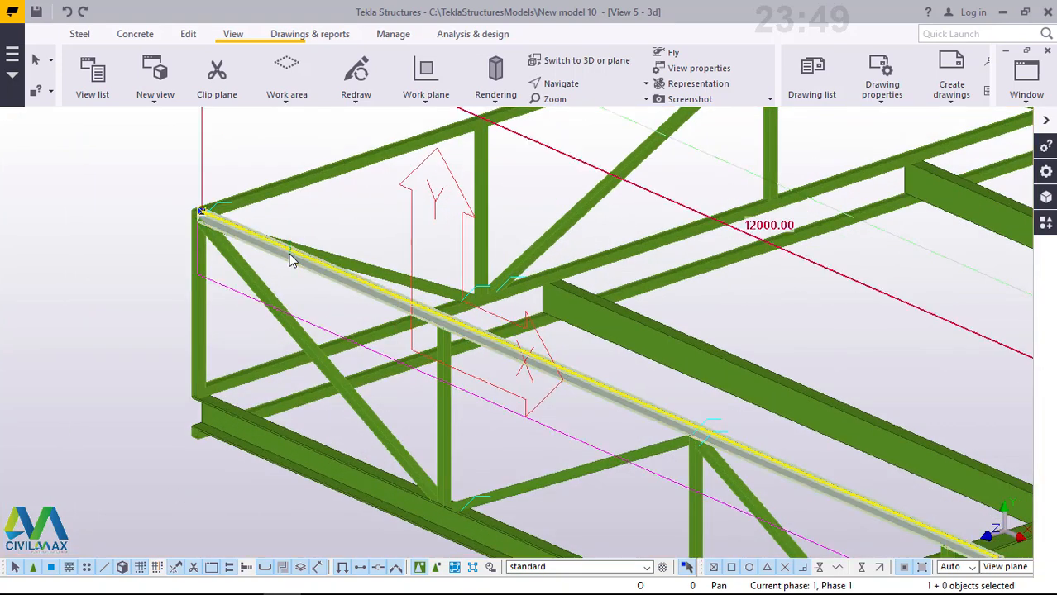
pyautogui.keyDown('ctrl'); pyautogui.click(439, 397); pyautogui.keyUp('ctrl')
pyautogui.keyDown('ctrl'); pyautogui.click(447, 414); pyautogui.keyUp('ctrl')
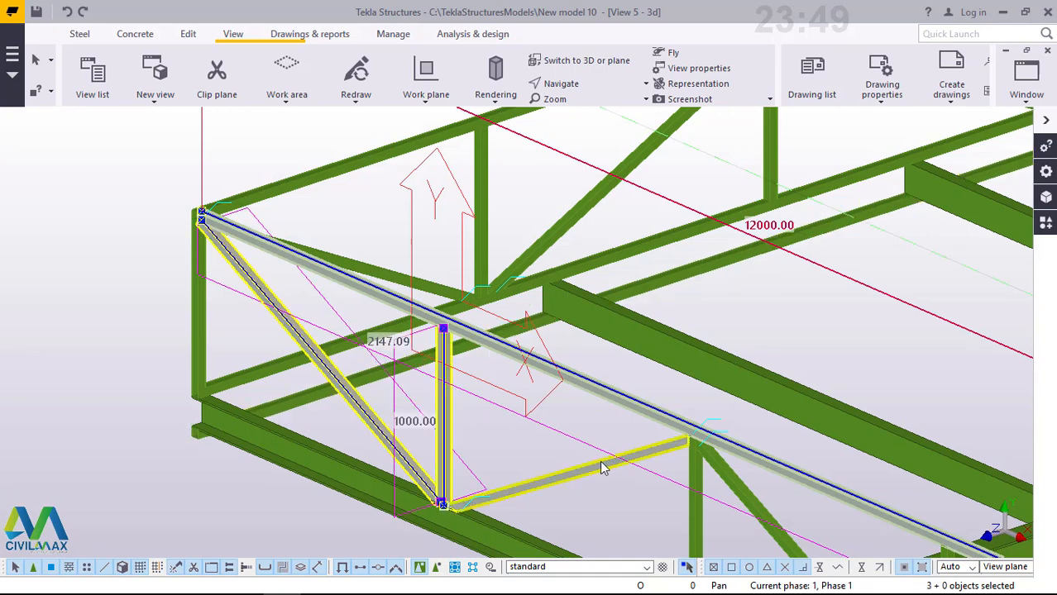
pyautogui.keyDown('ctrl'); pyautogui.click(692, 496); pyautogui.keyUp('ctrl')
pyautogui.keyDown('ctrl'); pyautogui.click(768, 520); pyautogui.keyUp('ctrl')
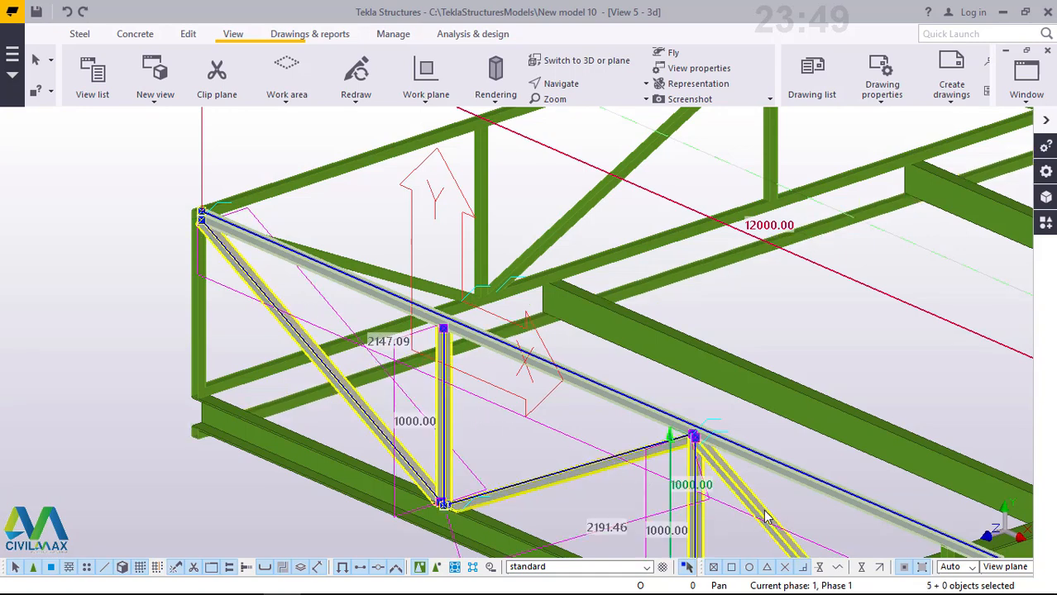
# Add the remaining intermediate posts and diagonals of the end truss to the selection, up to the opposite corner
pyautogui.scroll(-2, 165, 190)
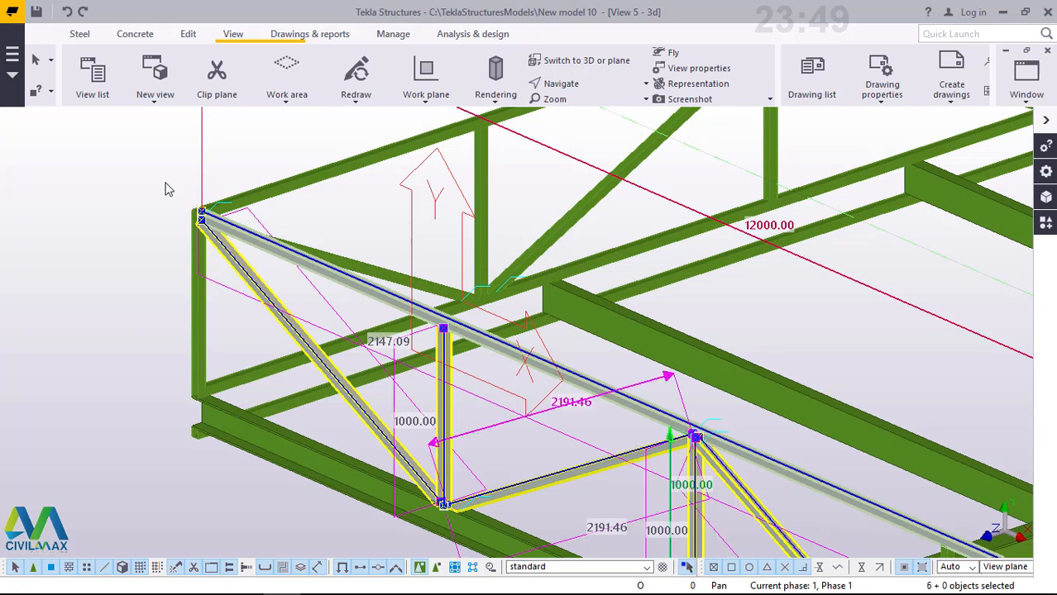
pyautogui.scroll(-3, 165, 190)
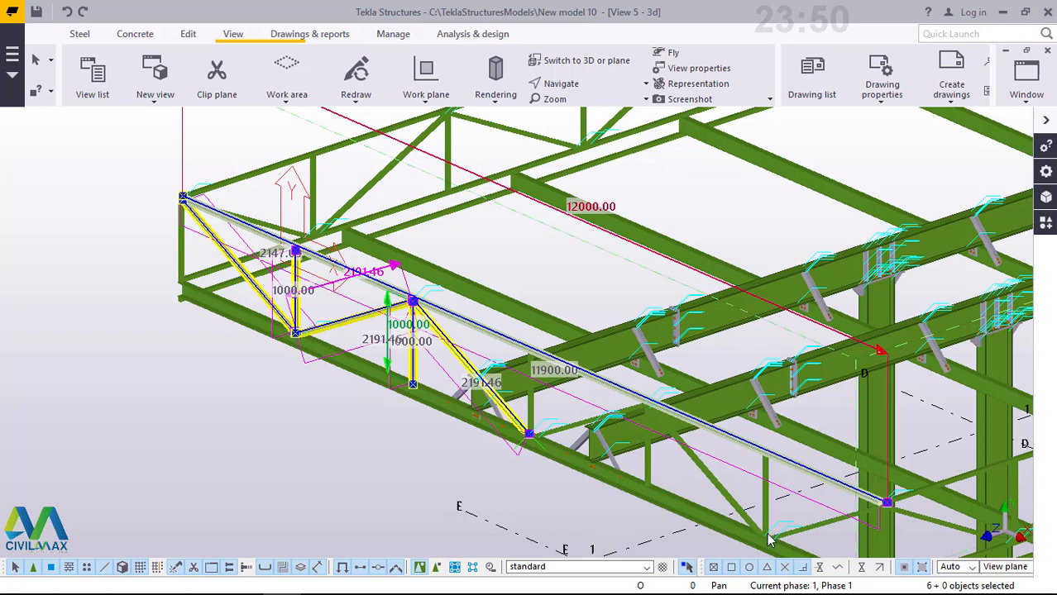
pyautogui.scroll(3, 769, 539)
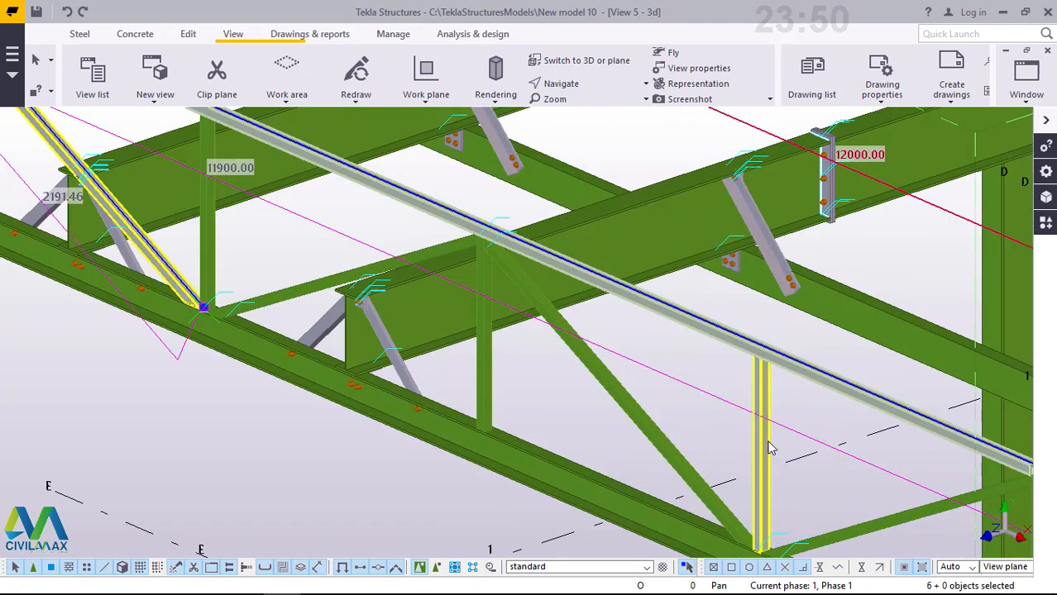
pyautogui.keyDown('ctrl'); pyautogui.click(628, 413); pyautogui.keyUp('ctrl')
pyautogui.keyDown('ctrl'); pyautogui.click(481, 374); pyautogui.keyUp('ctrl')
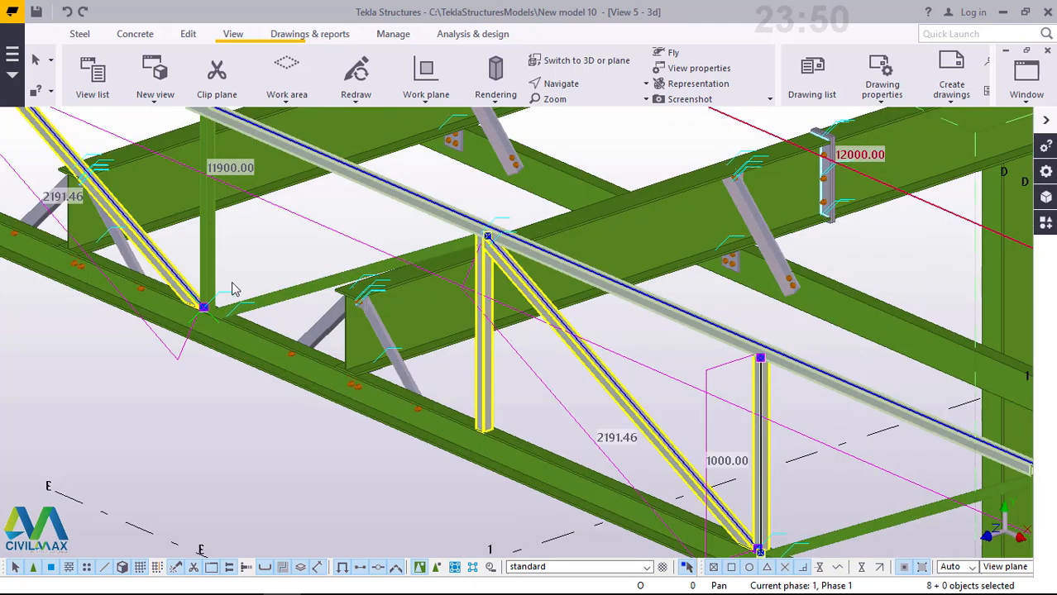
pyautogui.keyDown('ctrl'); pyautogui.click(213, 248); pyautogui.keyUp('ctrl')
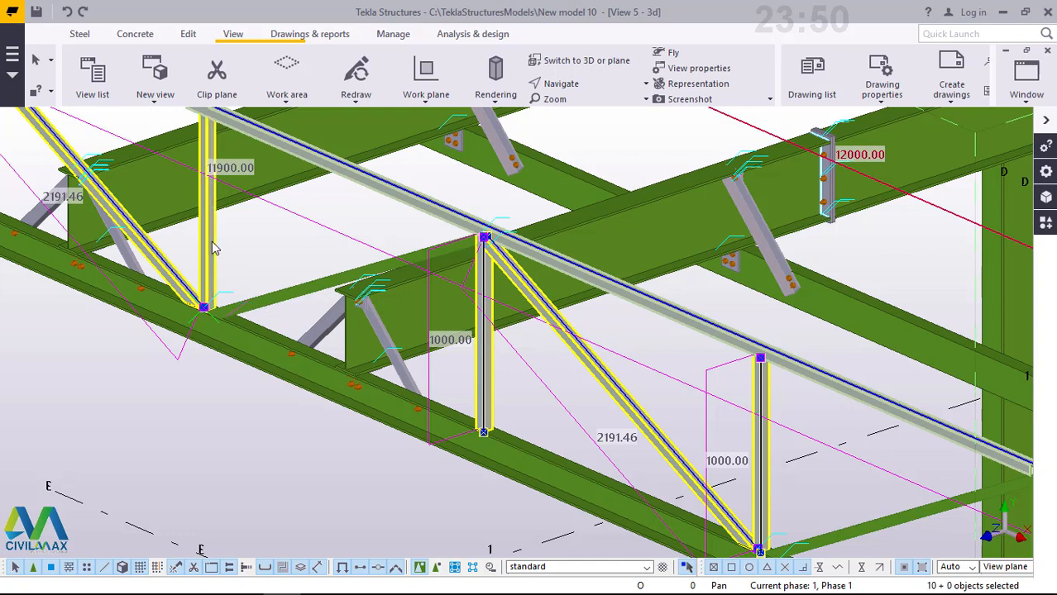
pyautogui.keyDown('ctrl'); pyautogui.click(291, 301); pyautogui.keyUp('ctrl')
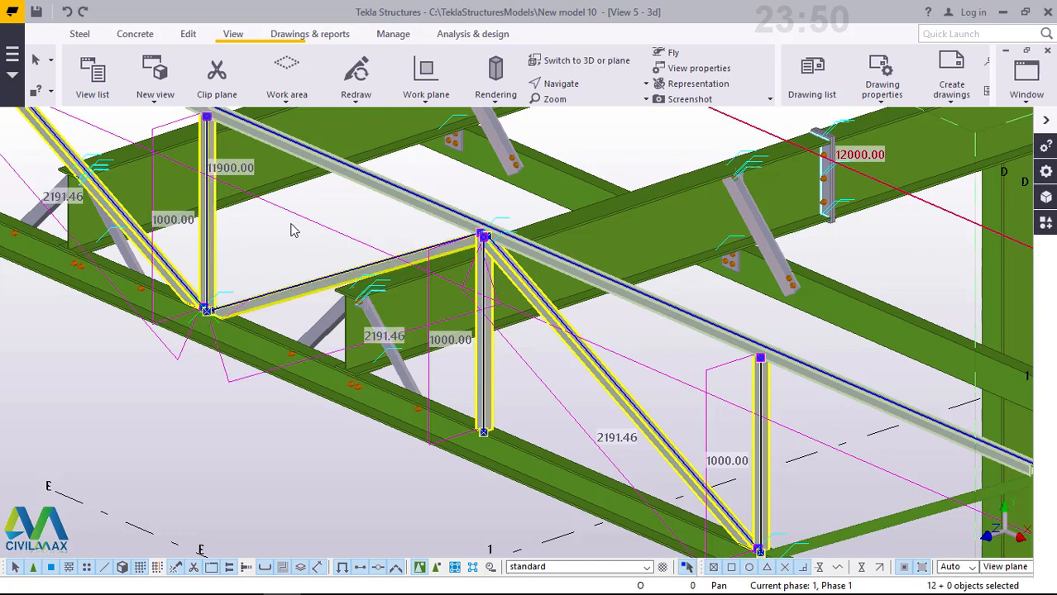
pyautogui.scroll(-2, 292, 230)
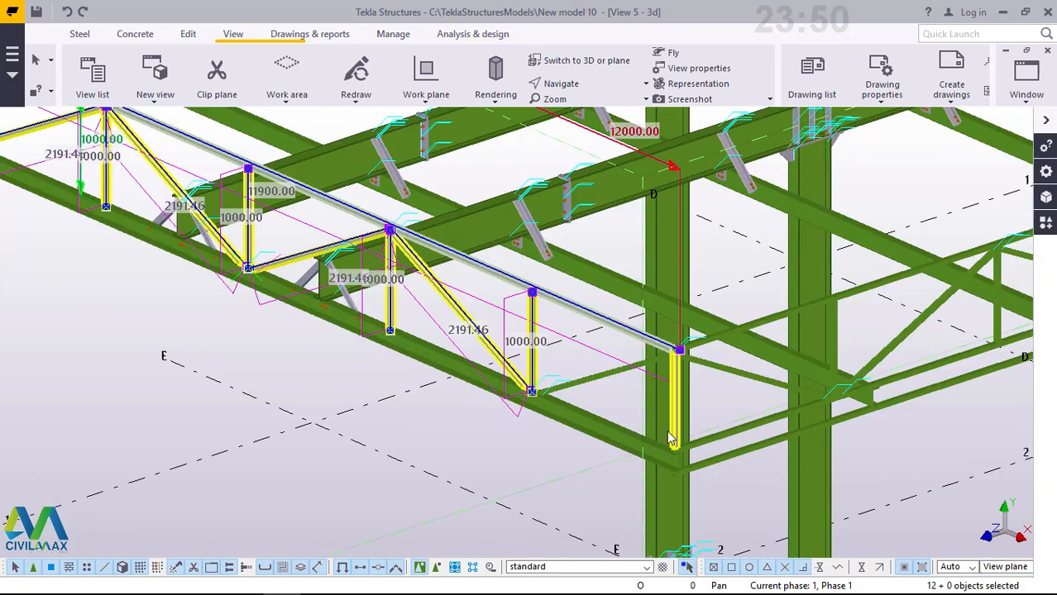
pyautogui.scroll(1, 666, 436)
pyautogui.scroll(2, 644, 413)
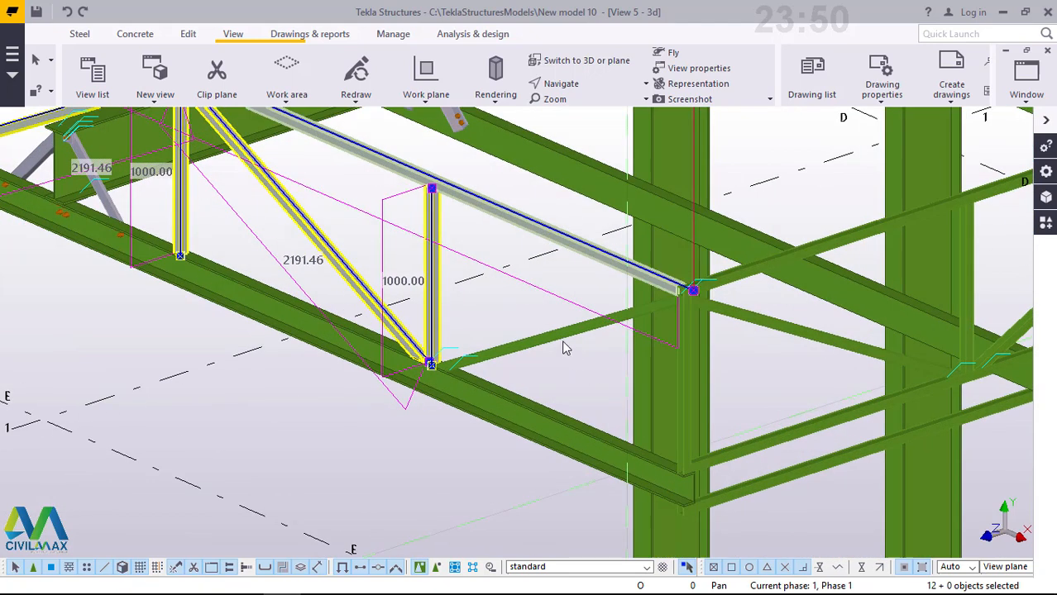
pyautogui.keyDown('shift'); pyautogui.click(562, 346); pyautogui.keyUp('shift')
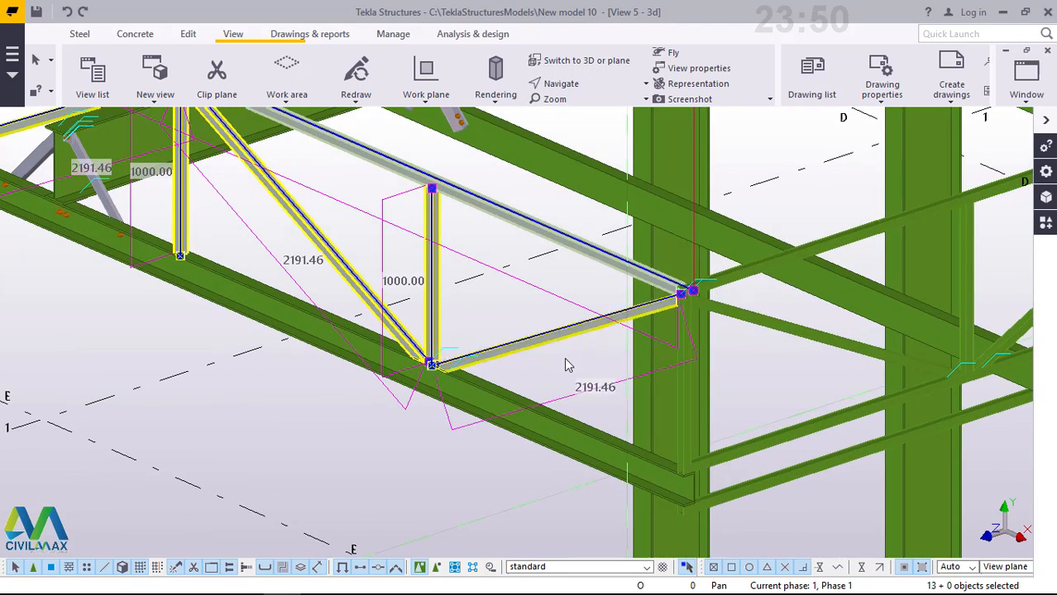
# Start copying the selected truss members, with the top corner of the chord's end at the long side truss as origin
pyautogui.rightClick(564, 357)
pyautogui.click(602, 70)
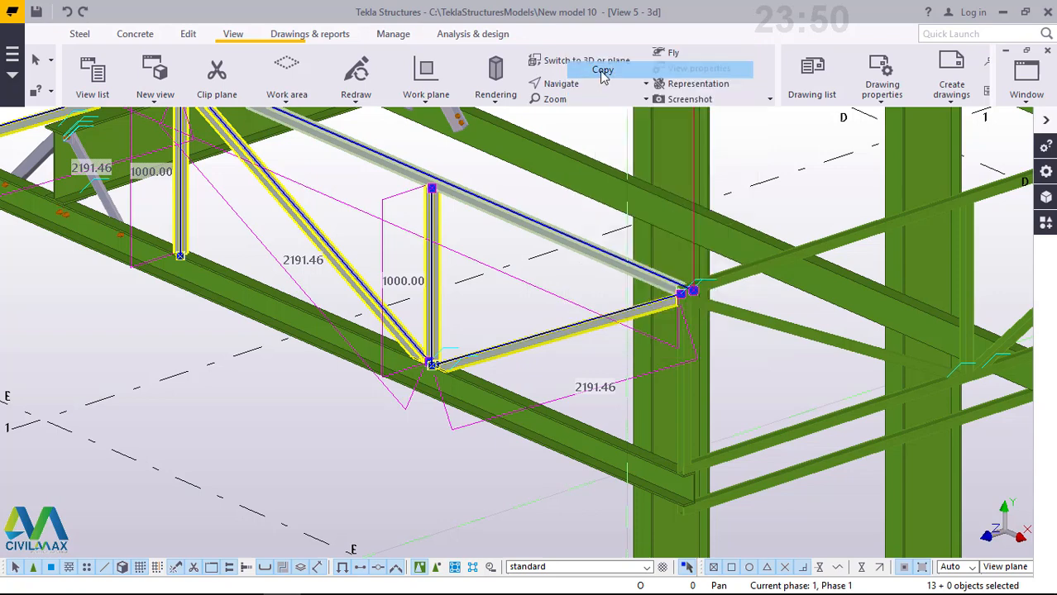
pyautogui.scroll(1, 697, 266)
pyautogui.scroll(1, 687, 271)
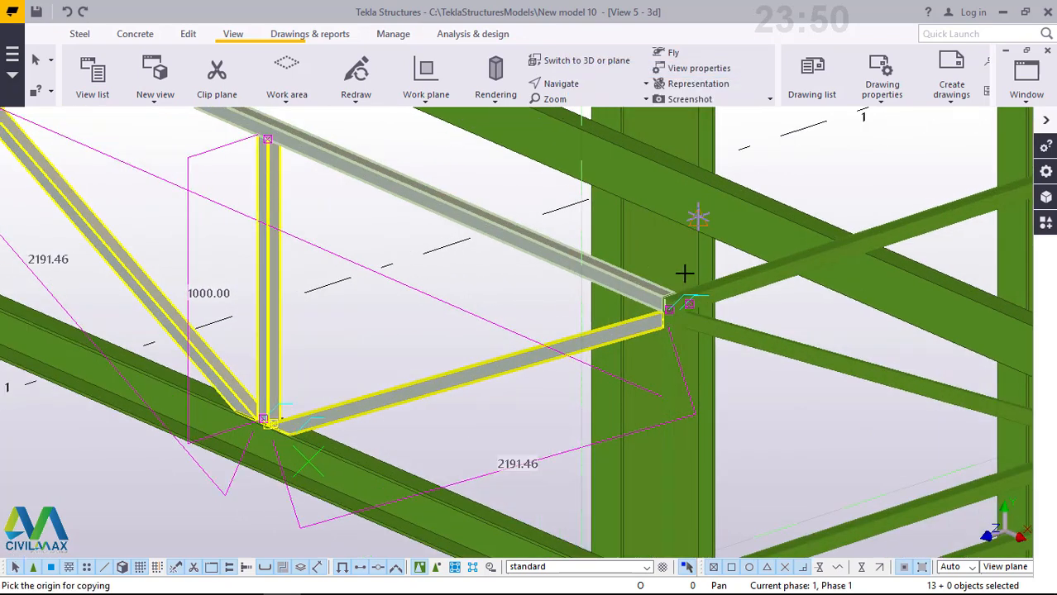
pyautogui.scroll(1, 476, 227)
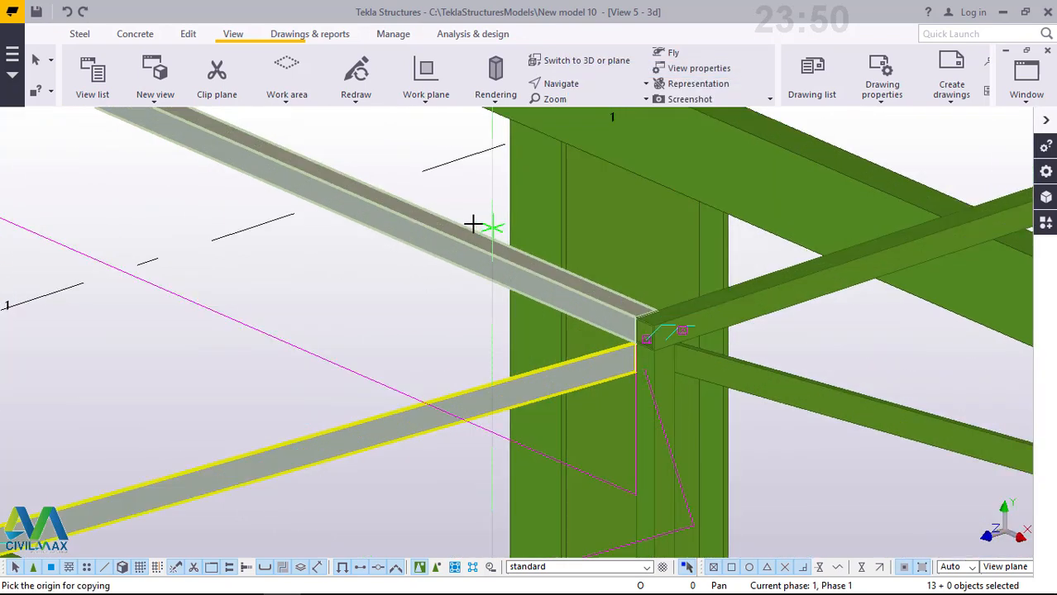
pyautogui.scroll(-2, 473, 224)
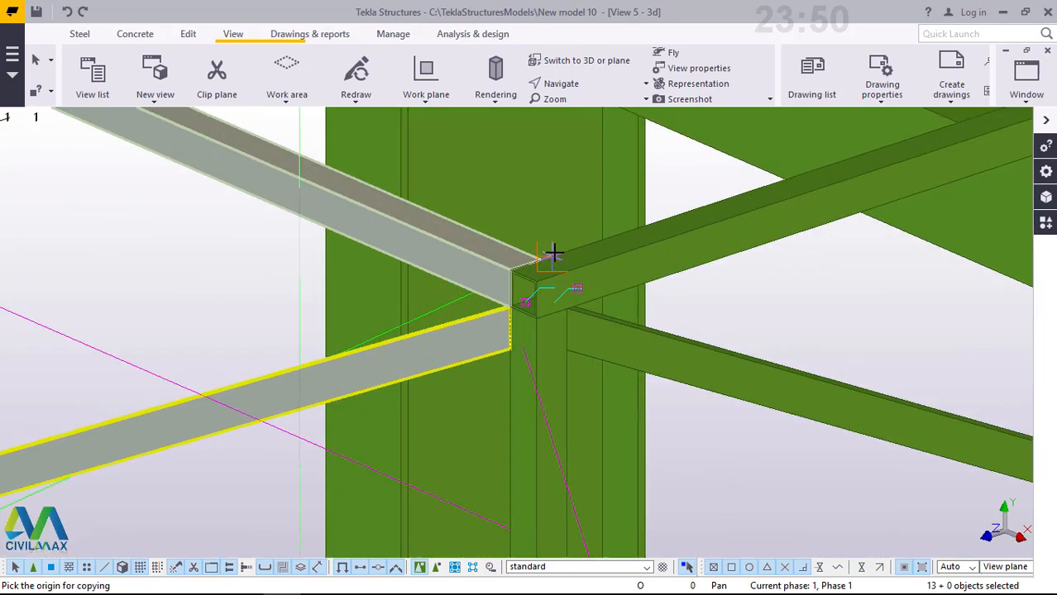
pyautogui.scroll(3, 554, 255)
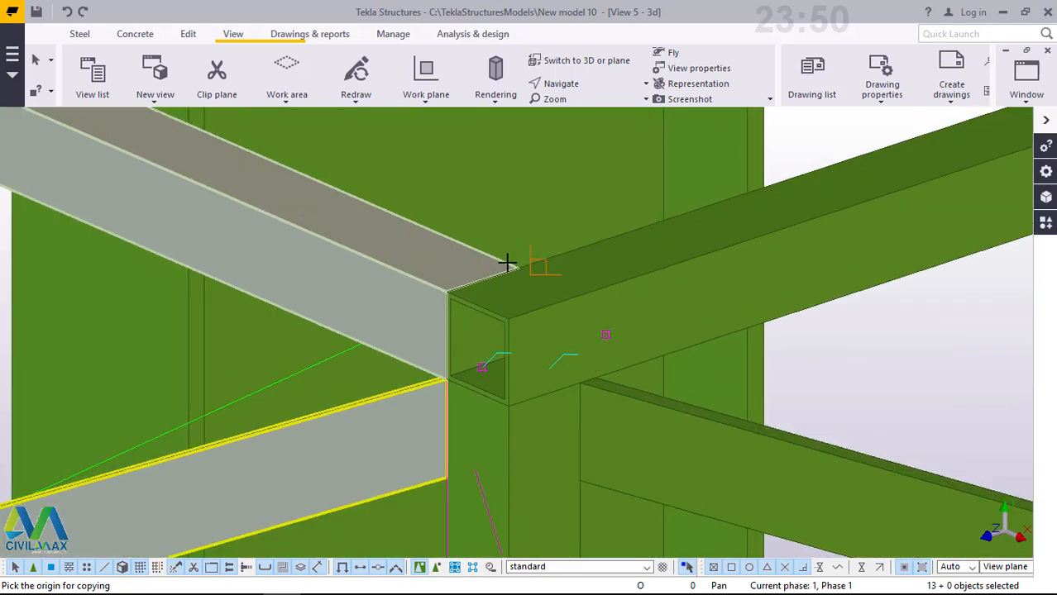
pyautogui.scroll(3, 511, 266)
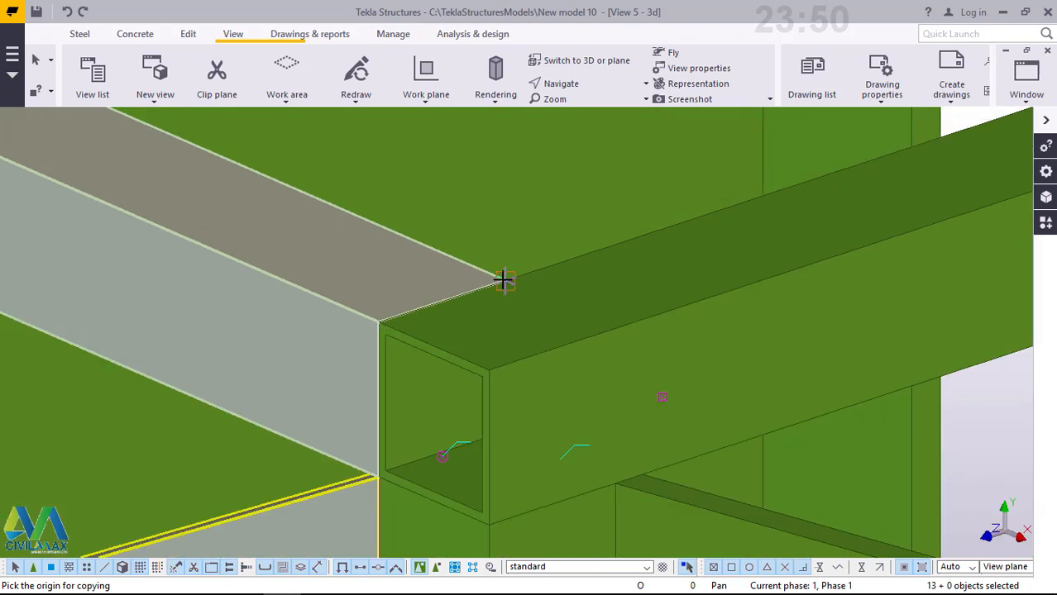
pyautogui.click(504, 280)
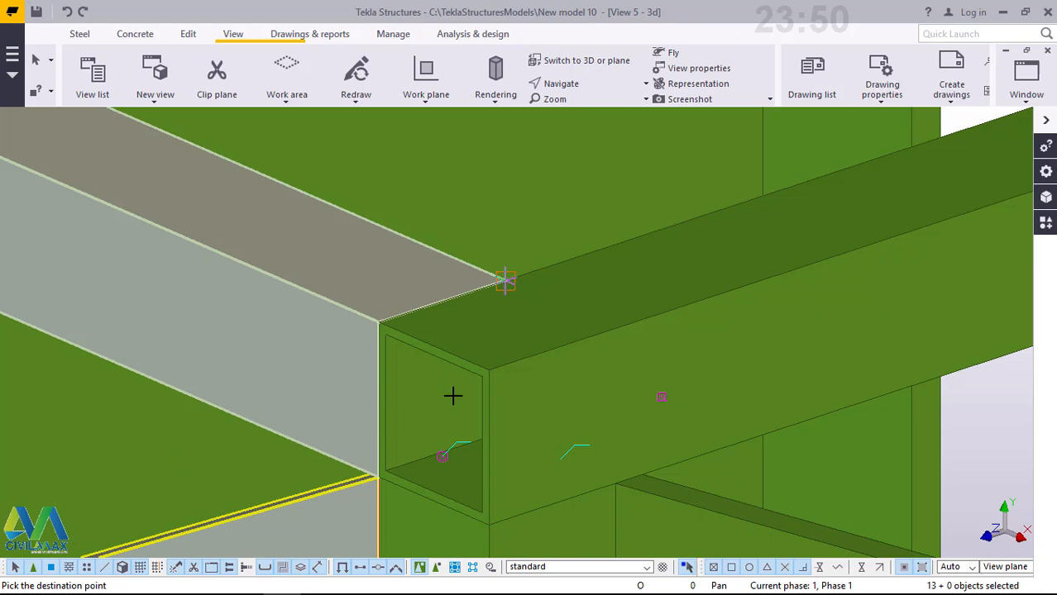
# Place the copy at the matching top corner on the far end of the long side truss and end the copy command
pyautogui.scroll(-6, 453, 395)
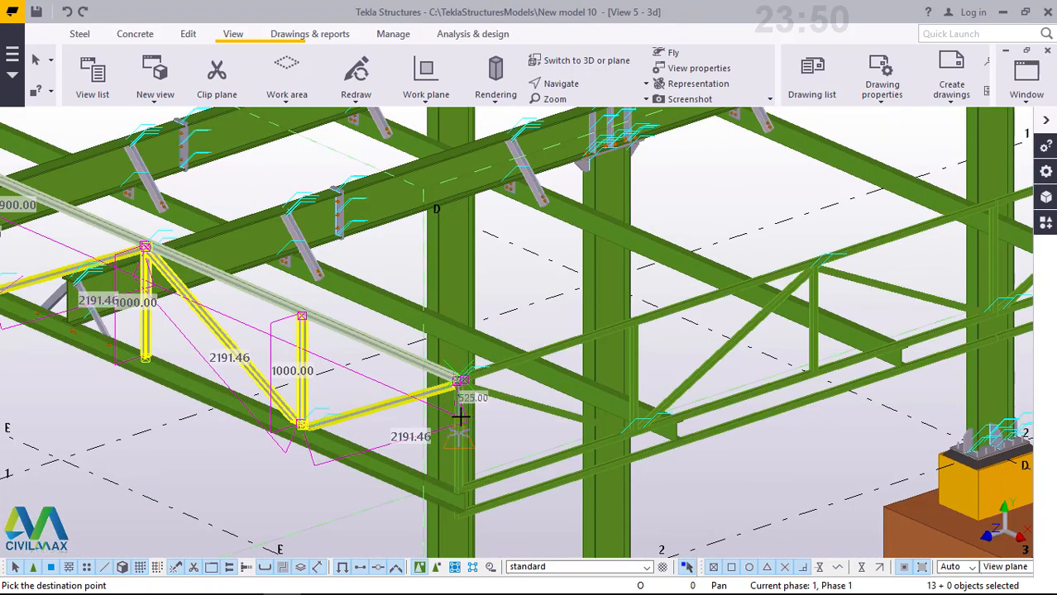
pyautogui.scroll(-3, 461, 416)
pyautogui.scroll(-5, 460, 415)
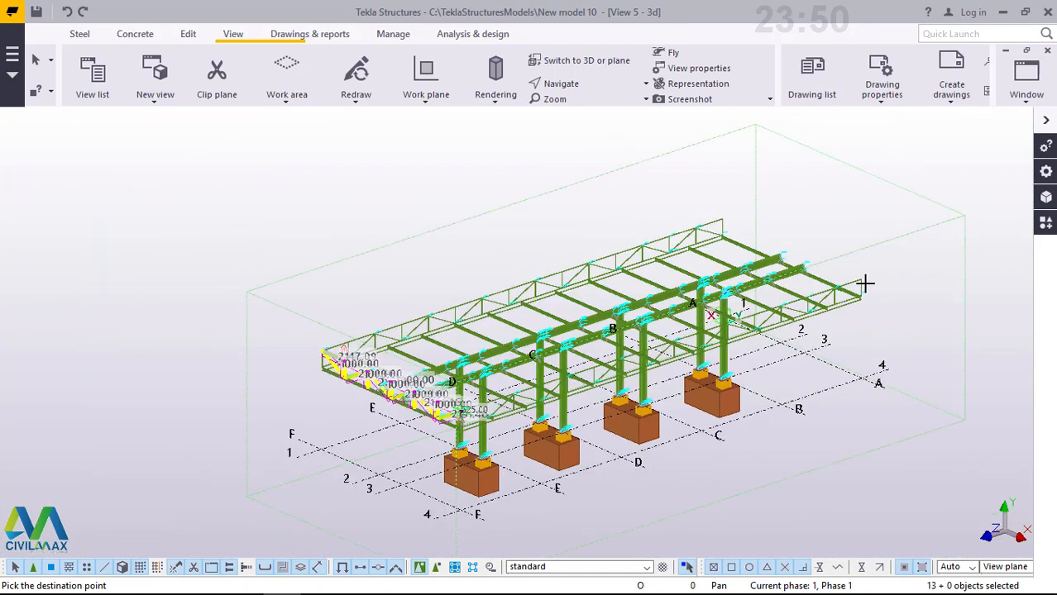
pyautogui.scroll(10, 860, 282)
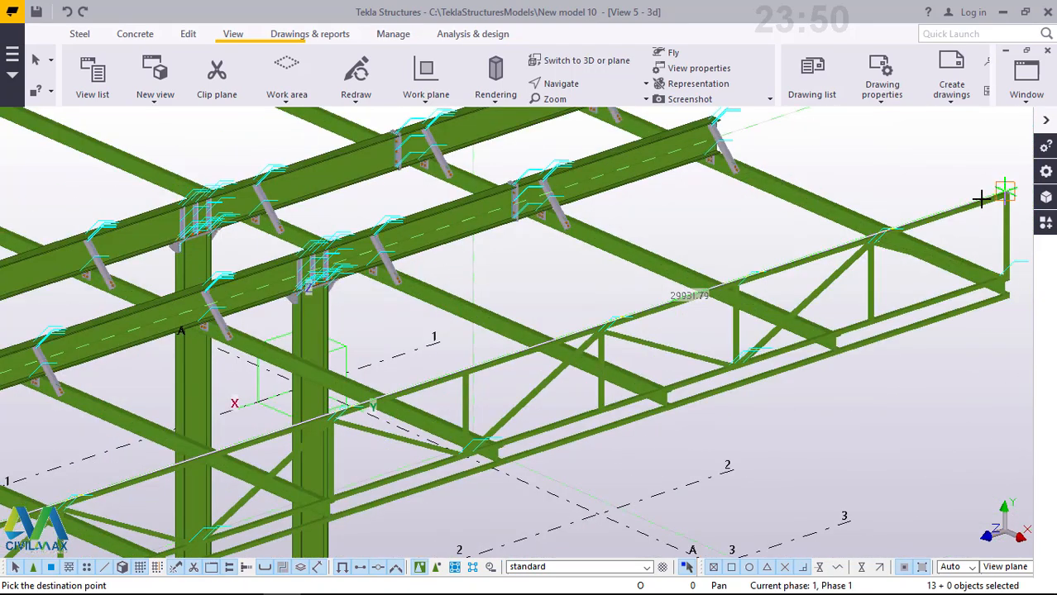
pyautogui.scroll(1, 986, 198)
pyautogui.scroll(-3, 496, 381)
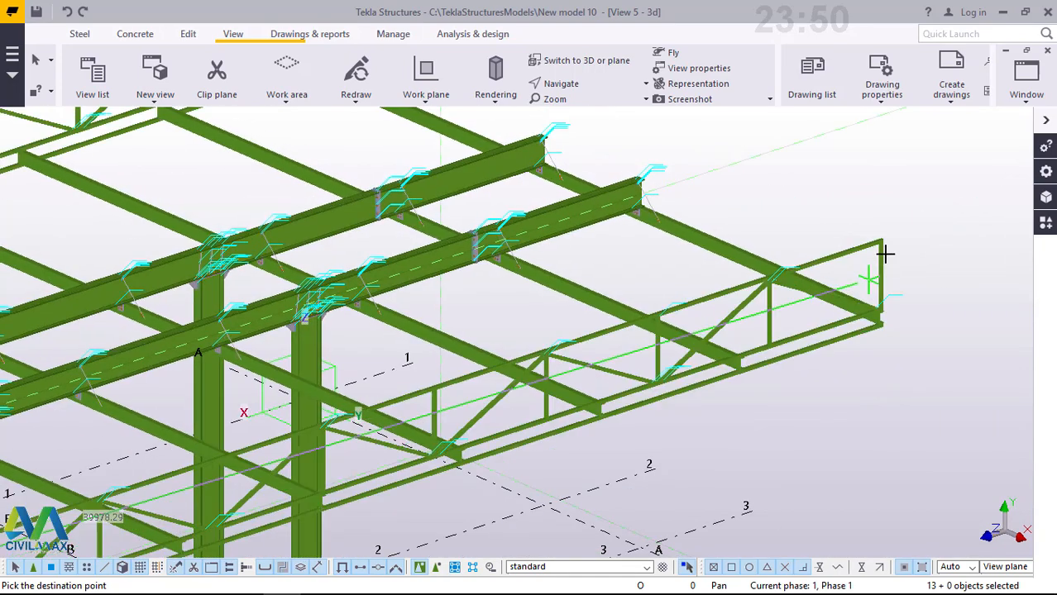
pyautogui.scroll(5, 886, 232)
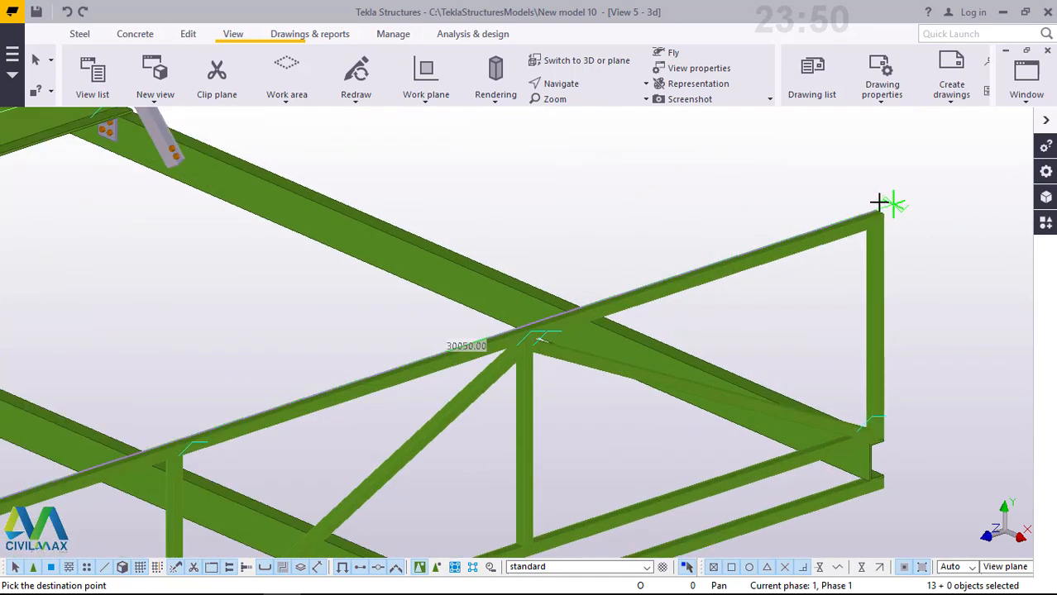
pyautogui.scroll(5, 877, 205)
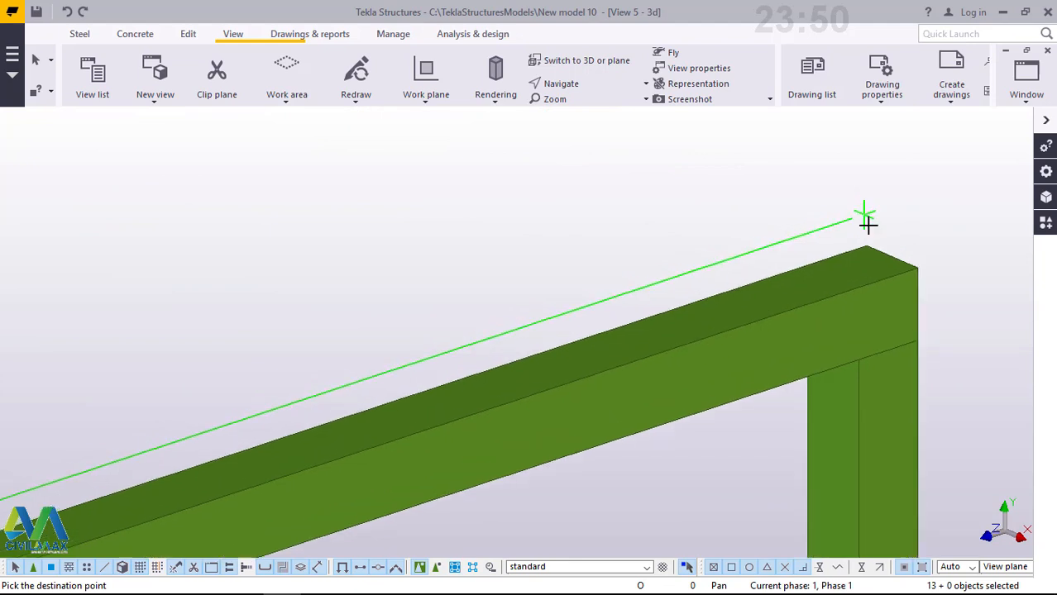
pyautogui.click(866, 242)
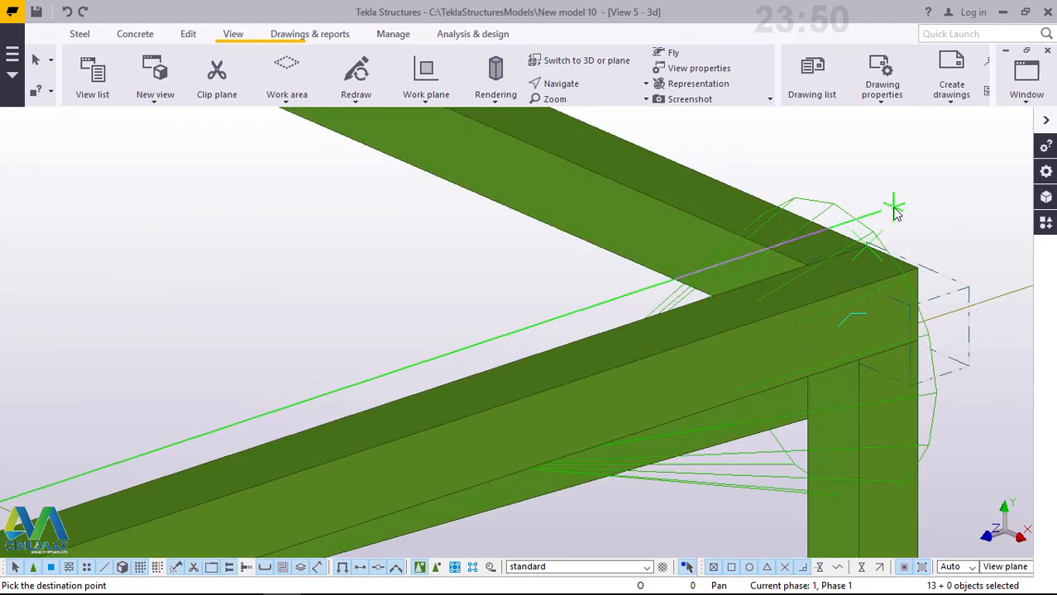
pyautogui.rightClick(923, 198)
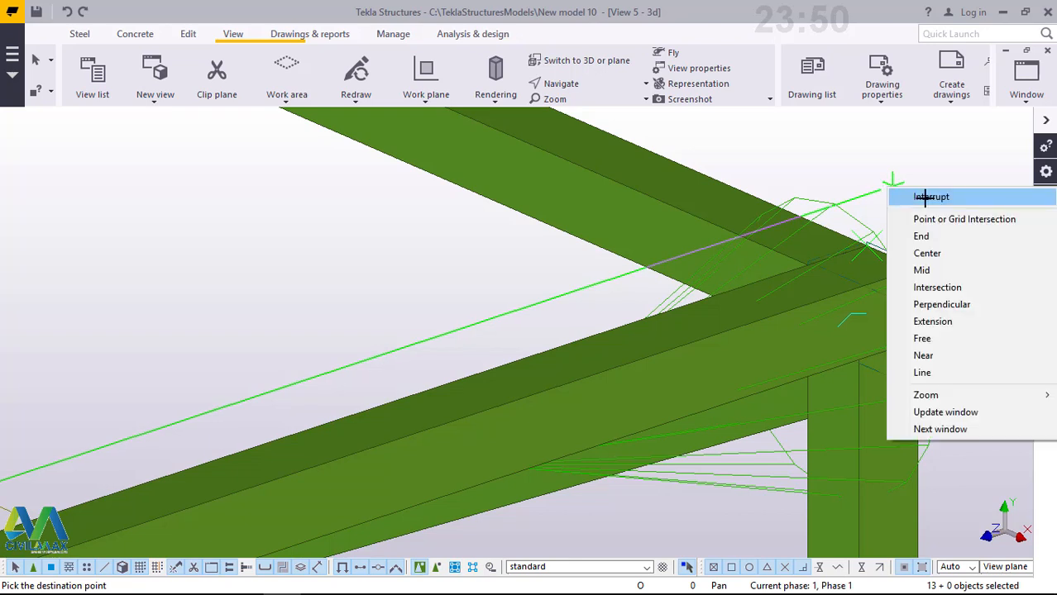
pyautogui.click(914, 193)
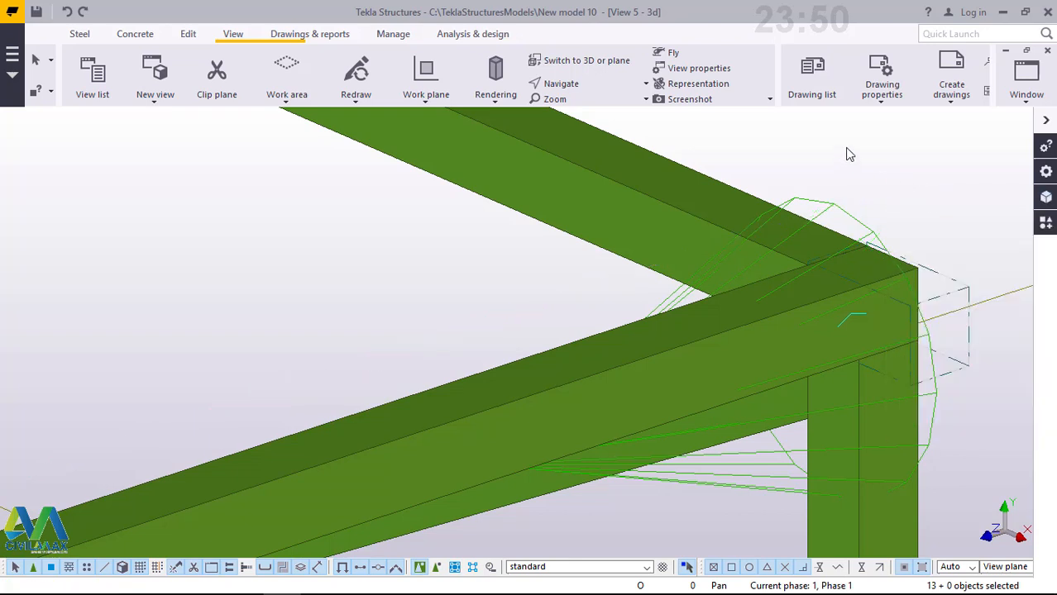
# Redraw the view at the far corner and check the joint of the copied end truss
pyautogui.click(849, 154)
pyautogui.rightClick(849, 154)
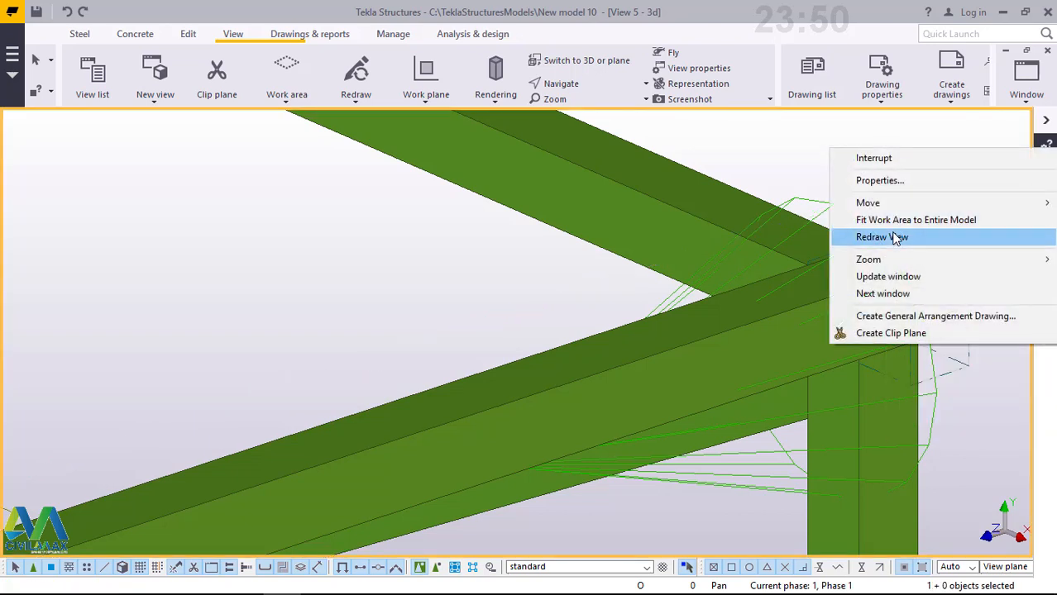
pyautogui.click(898, 237)
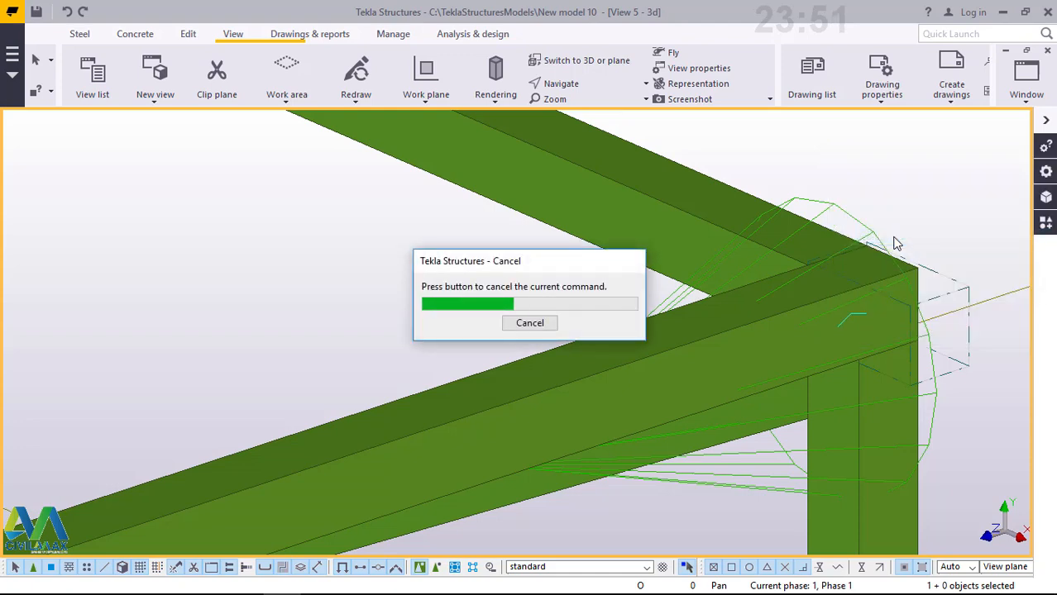
pyautogui.scroll(-5, 861, 291)
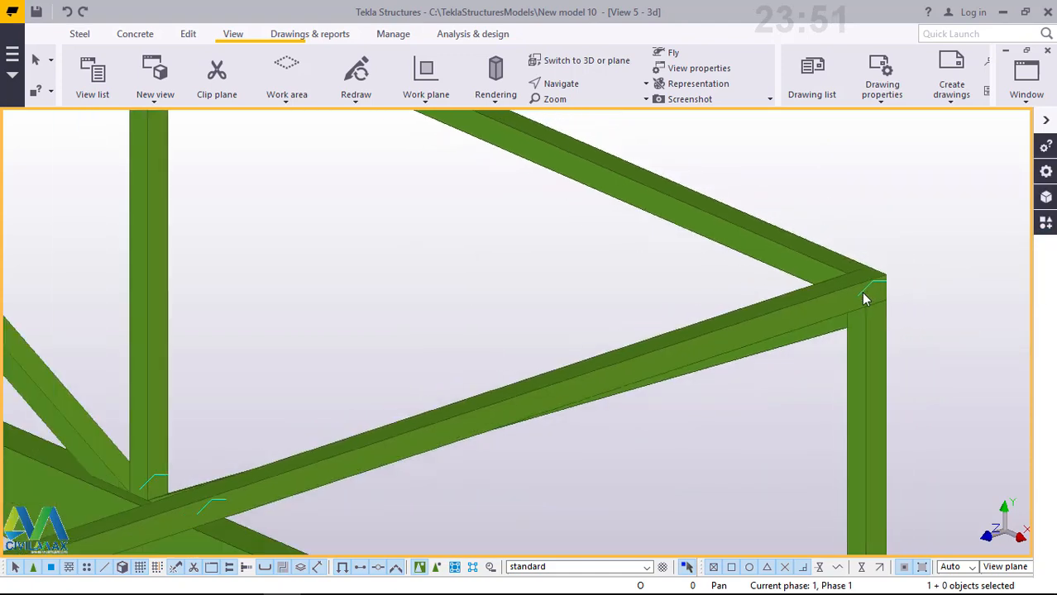
# Examine the braced perimeter trusses around the entire canopy, from the copied end truss to the opposite end
pyautogui.scroll(-8, 909, 368)
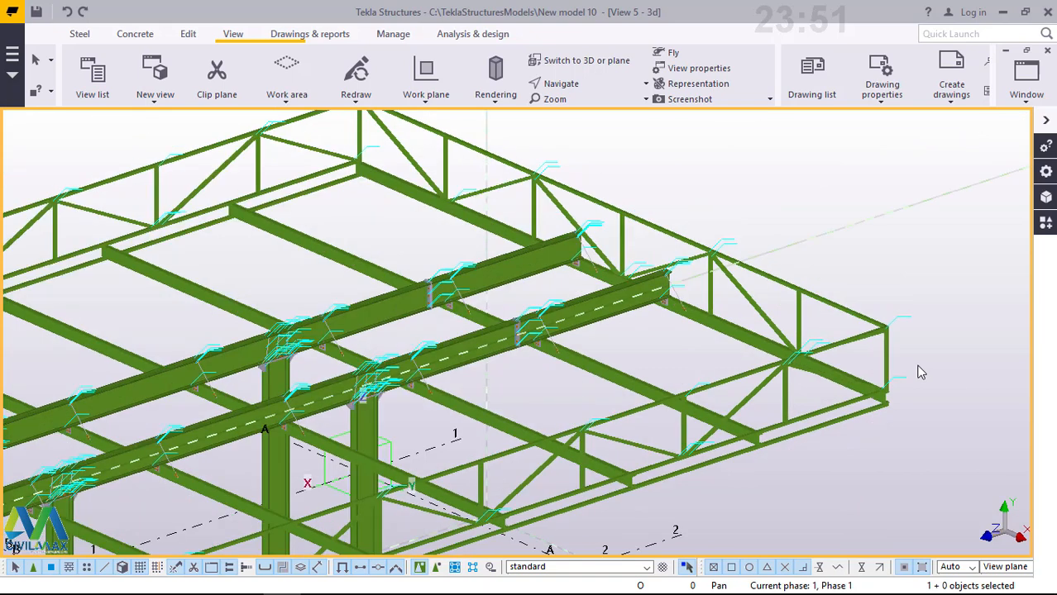
pyautogui.click(581, 92)
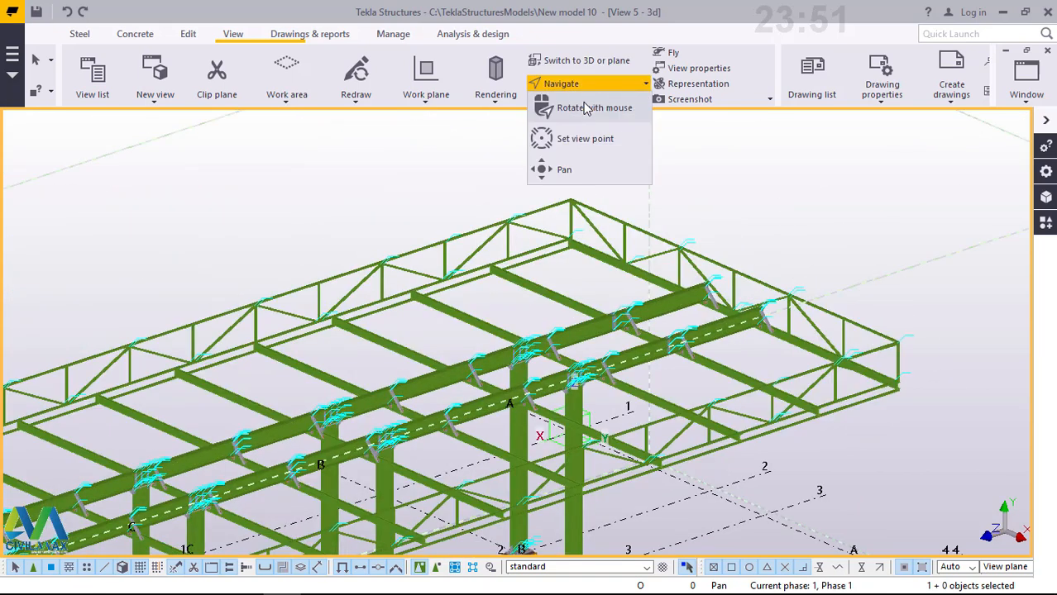
pyautogui.click(578, 172)
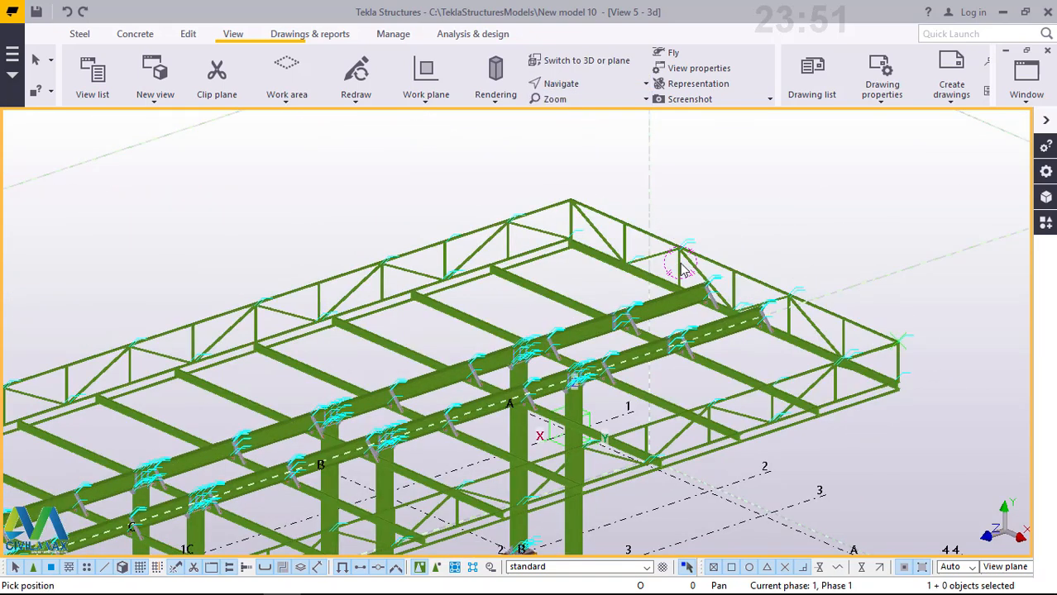
pyautogui.moveTo(683, 269); pyautogui.dragTo(378, 198)
pyautogui.scroll(8, 379, 194)
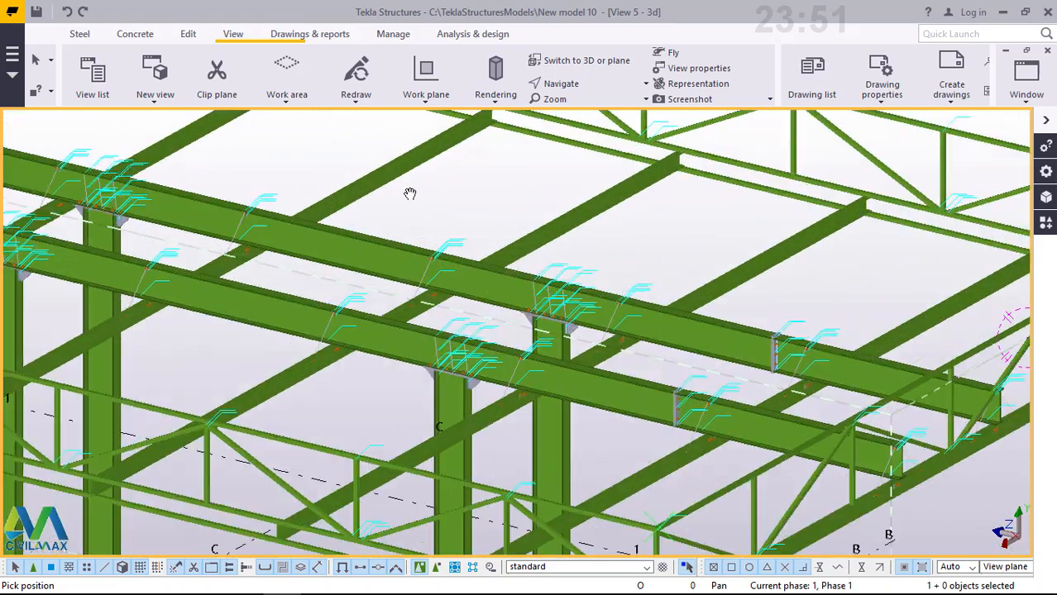
pyautogui.scroll(-3, 632, 314)
pyautogui.scroll(-6, 636, 323)
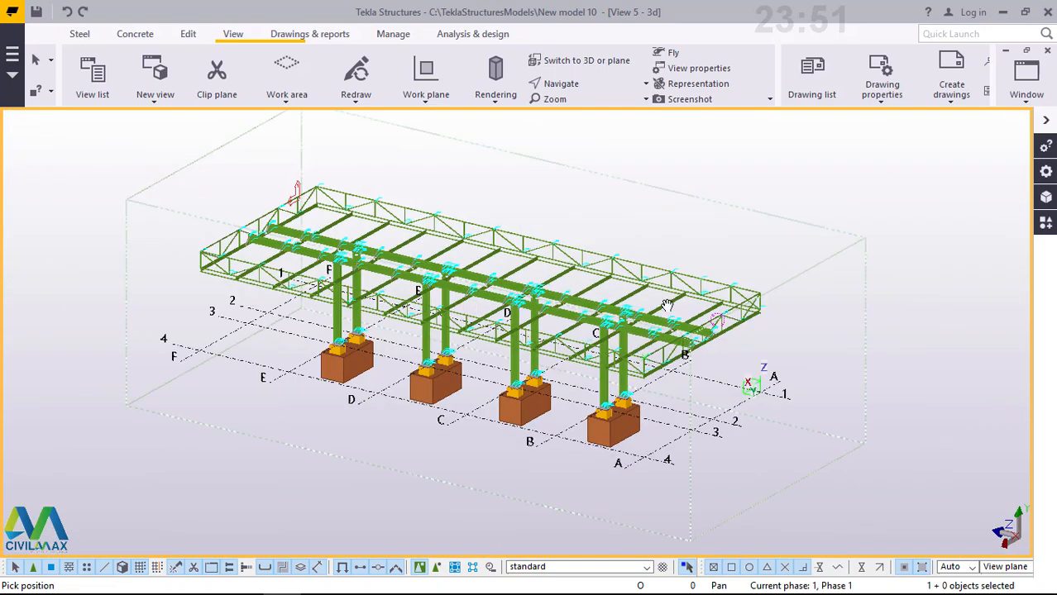
pyautogui.moveTo(608, 302); pyautogui.dragTo(586, 300)
pyautogui.scroll(5, 466, 194)
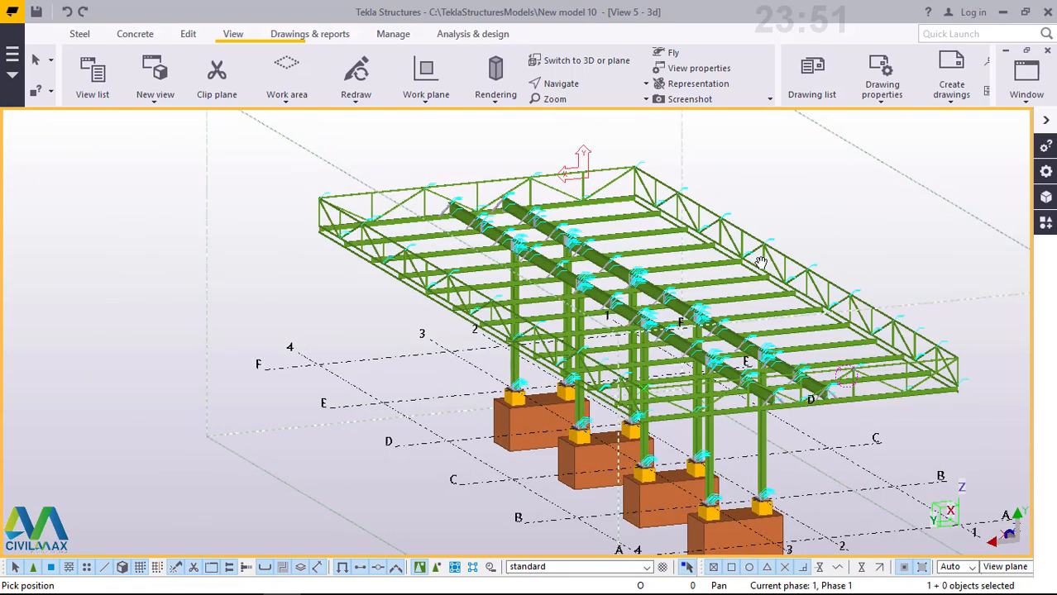
pyautogui.scroll(2, 760, 263)
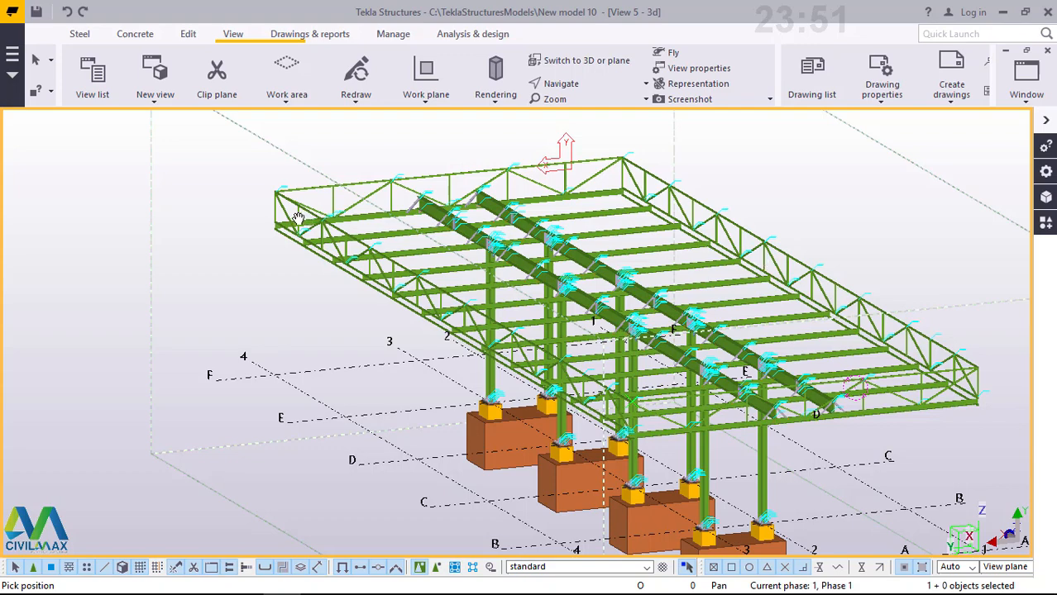
pyautogui.scroll(5, 297, 219)
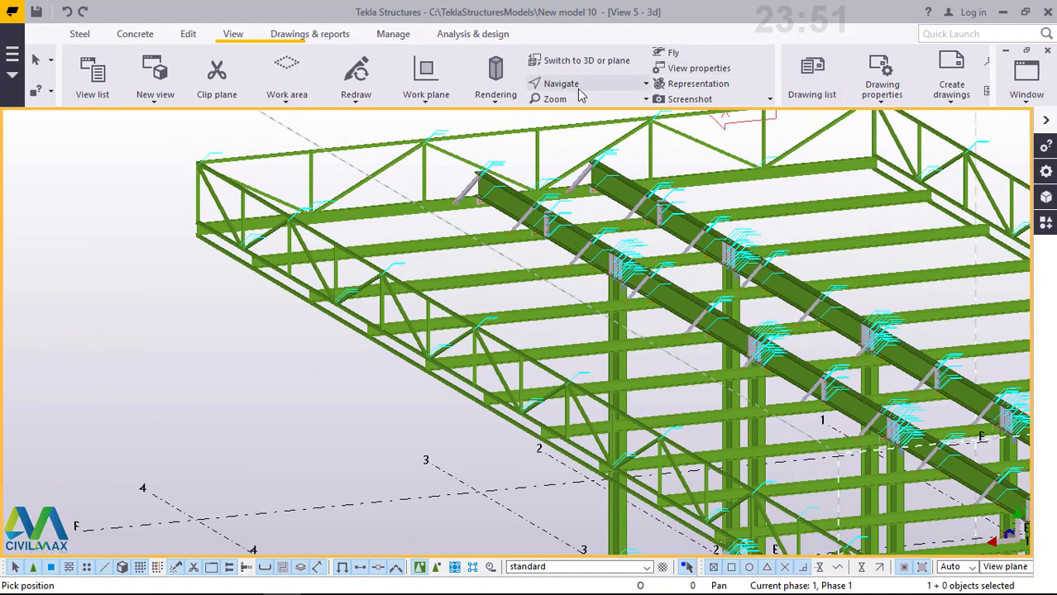
# Inspect the twin main beams, their purlin connections and the long side trusses from the other side of the canopy
pyautogui.click(579, 85)
pyautogui.click(578, 111)
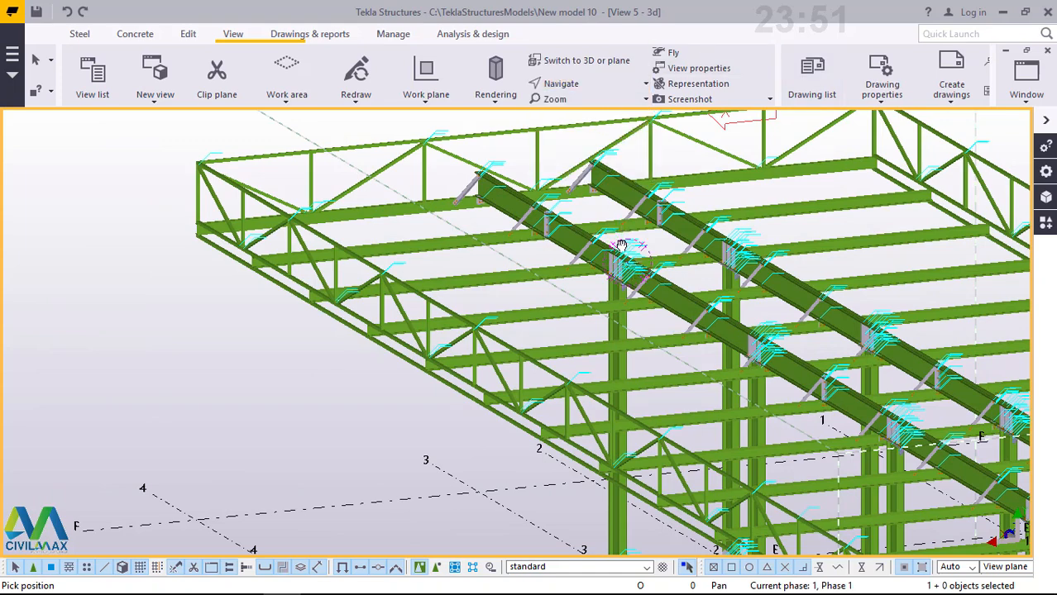
pyautogui.moveTo(620, 253); pyautogui.dragTo(511, 248)
pyautogui.scroll(2, 536, 234)
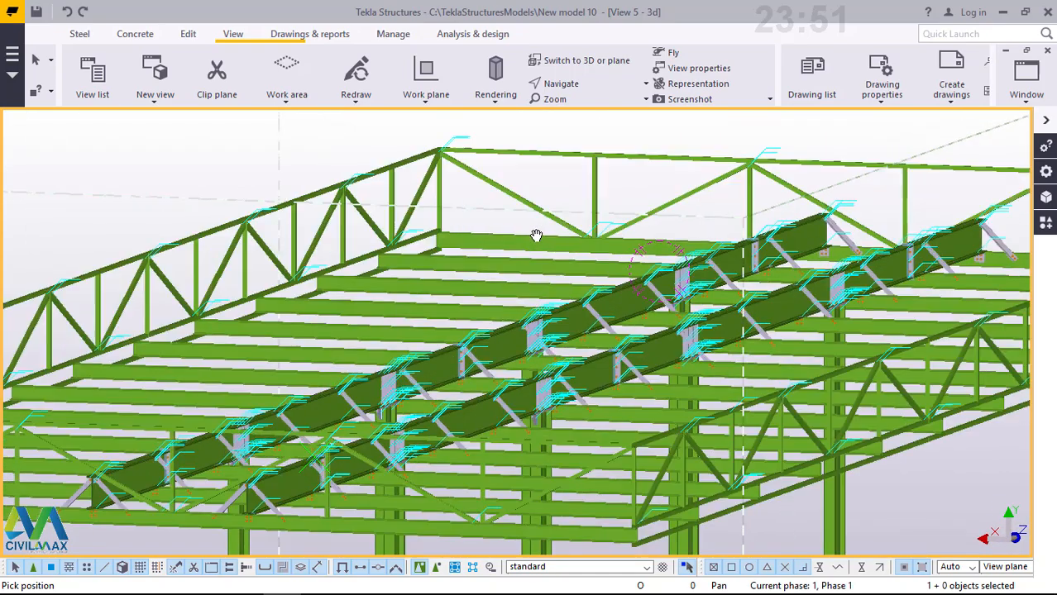
pyautogui.scroll(3, 521, 230)
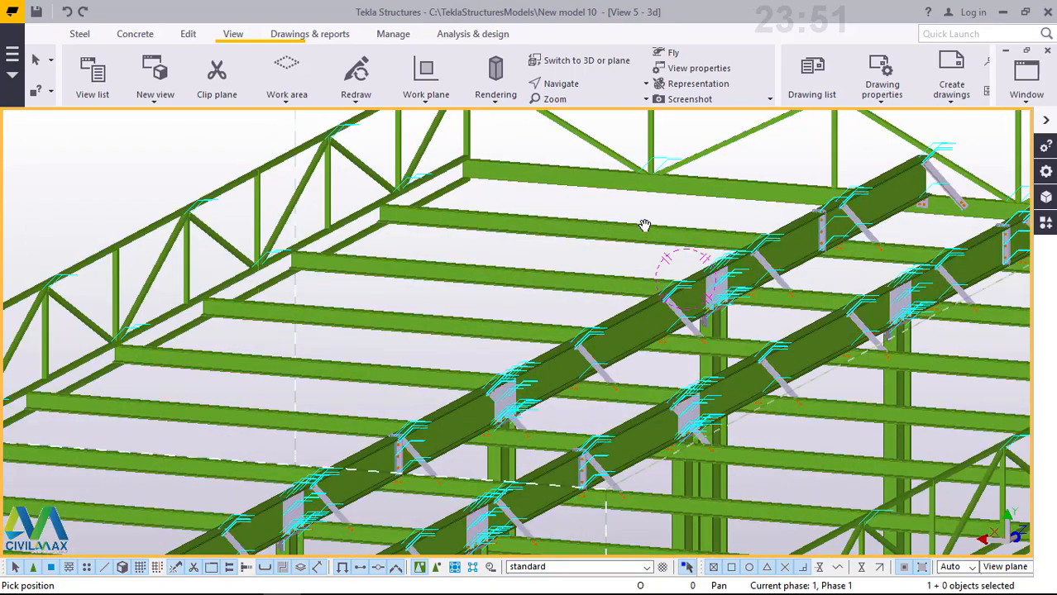
pyautogui.scroll(-2, 645, 225)
pyautogui.scroll(2, 635, 238)
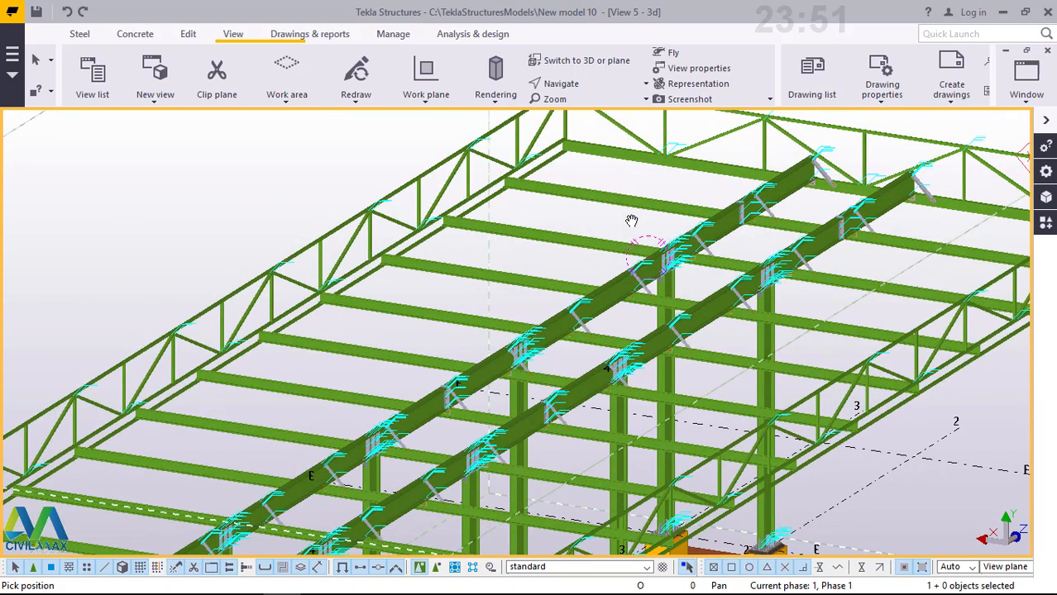
pyautogui.scroll(-4, 599, 169)
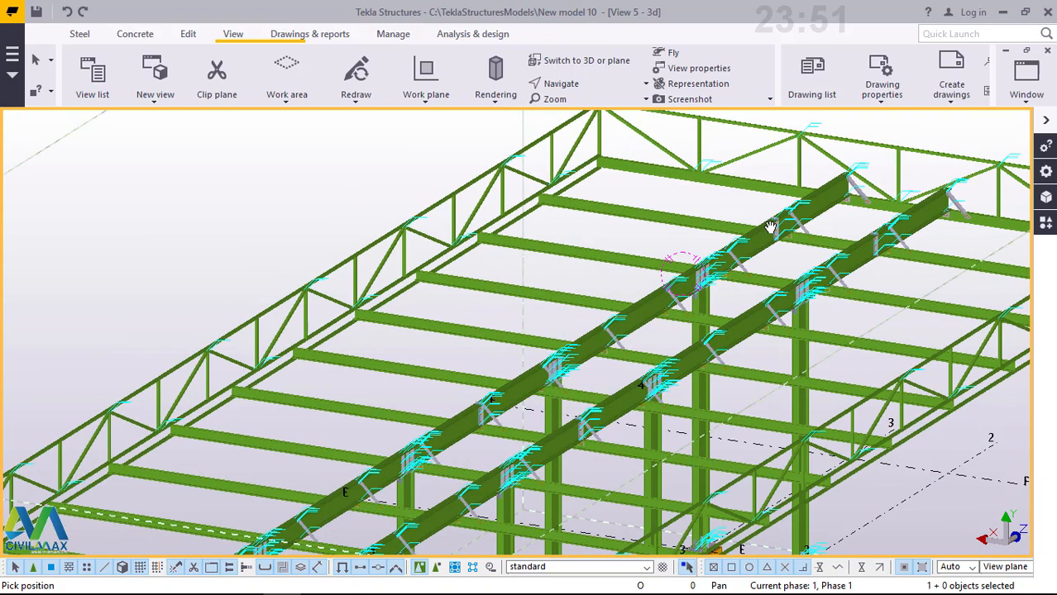
pyautogui.scroll(-2, 770, 225)
pyautogui.scroll(5, 677, 306)
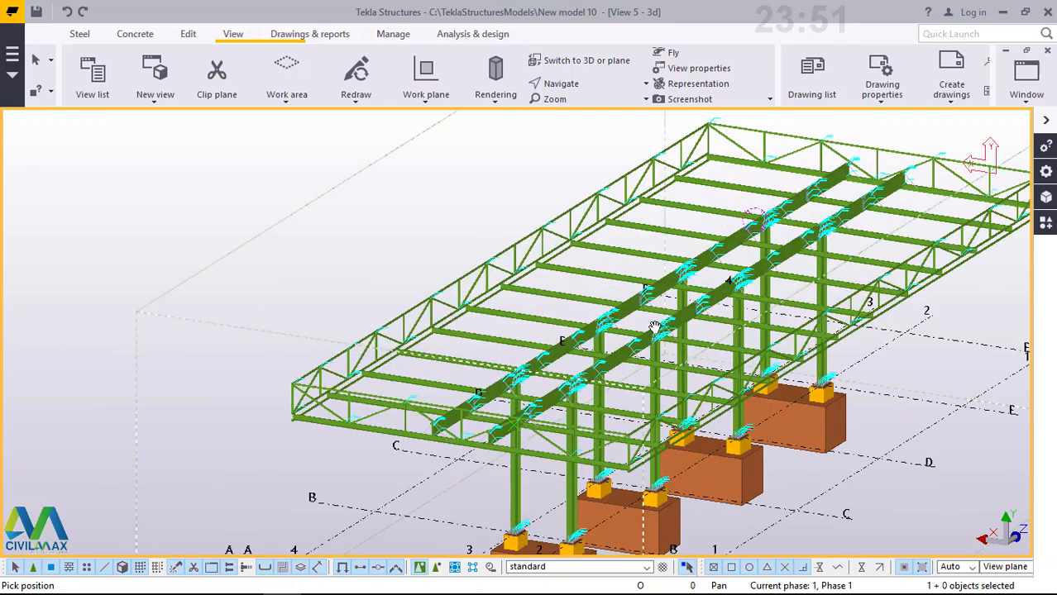
pyautogui.scroll(5, 676, 307)
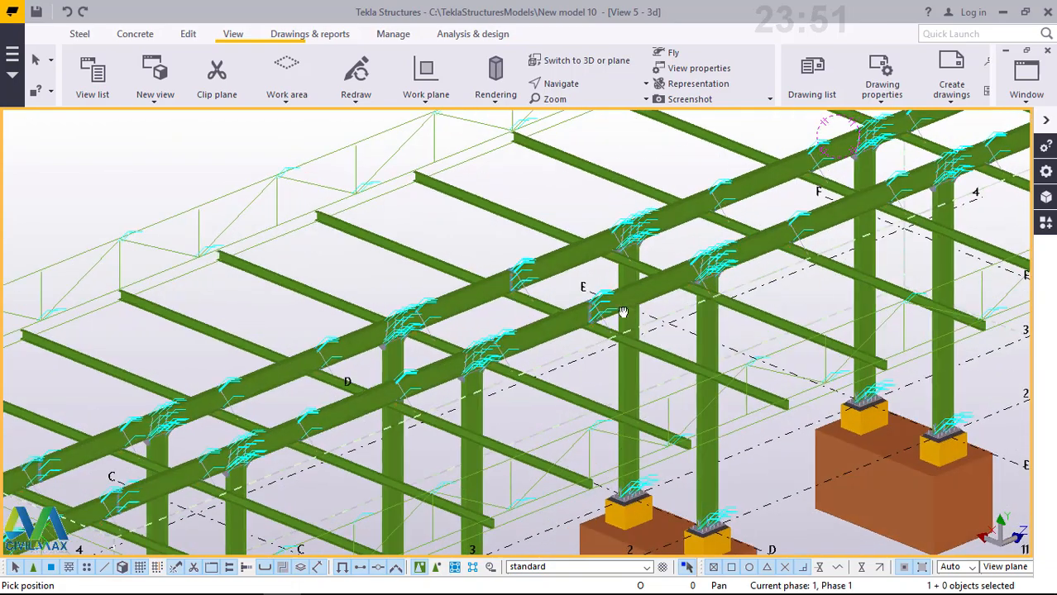
pyautogui.scroll(-4, 739, 359)
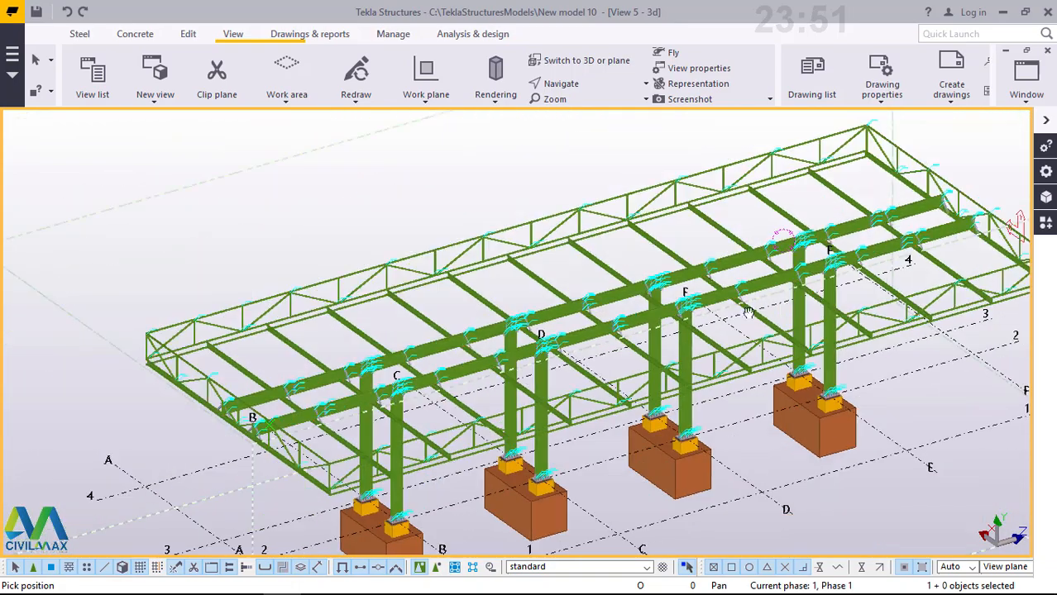
# Check the column rows and the corner joint where the end truss meets the long side truss
pyautogui.keyDown('ctrl'); pyautogui.moveTo(747, 311); pyautogui.dragTo(661, 263, button='middle'); pyautogui.keyUp('ctrl')
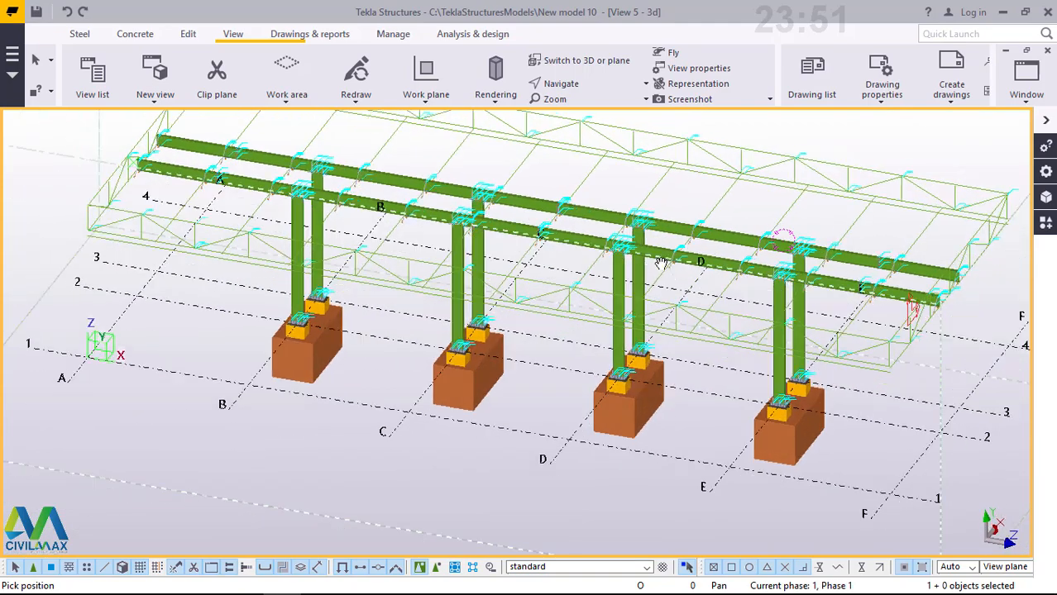
pyautogui.scroll(5, 661, 263)
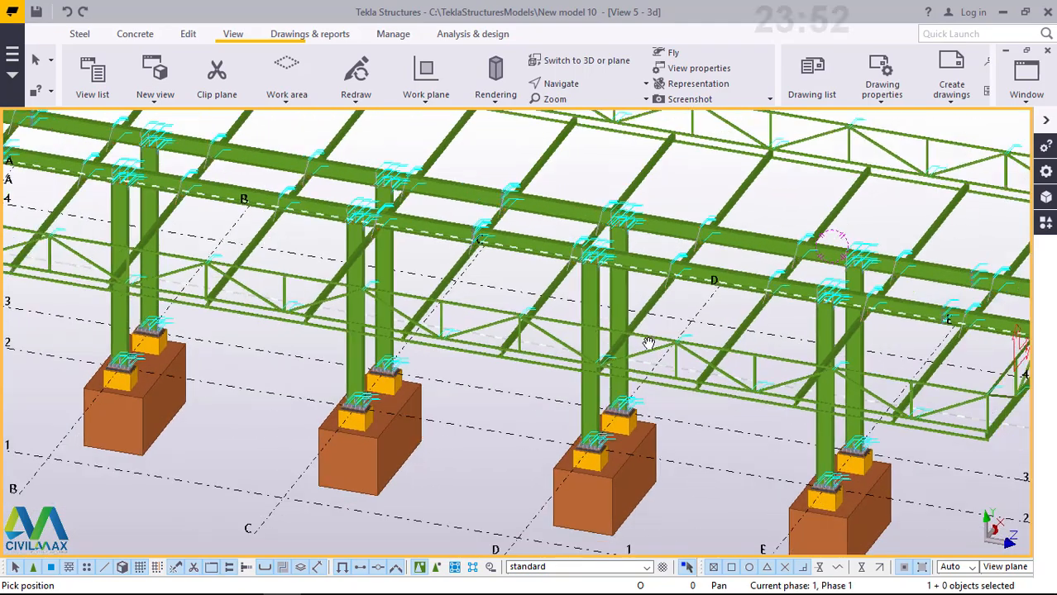
pyautogui.scroll(-3, 648, 343)
pyautogui.keyDown('ctrl'); pyautogui.moveTo(648, 343); pyautogui.dragTo(859, 287, button='middle'); pyautogui.keyUp('ctrl')
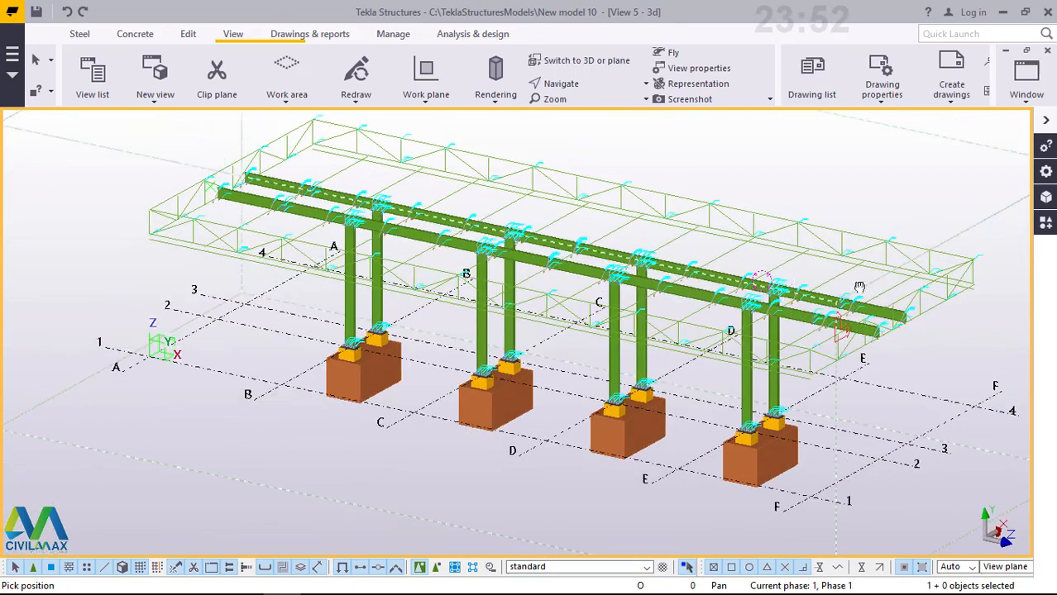
pyautogui.scroll(3, 910, 283)
pyautogui.scroll(2, 955, 279)
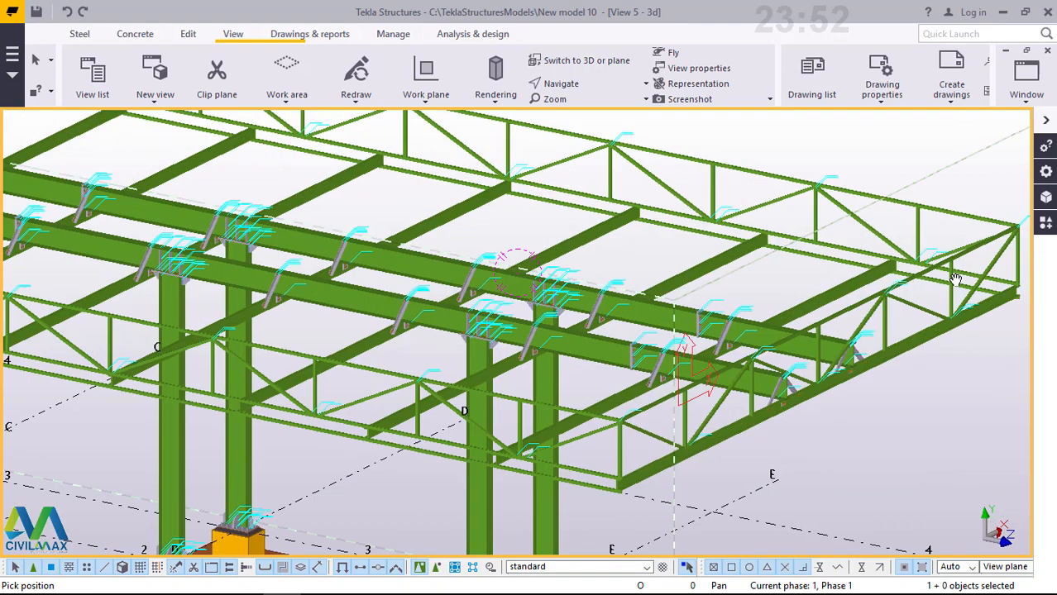
pyautogui.keyDown('ctrl'); pyautogui.moveTo(953, 271); pyautogui.dragTo(949, 230, button='middle'); pyautogui.keyUp('ctrl')
pyautogui.scroll(2, 600, 426)
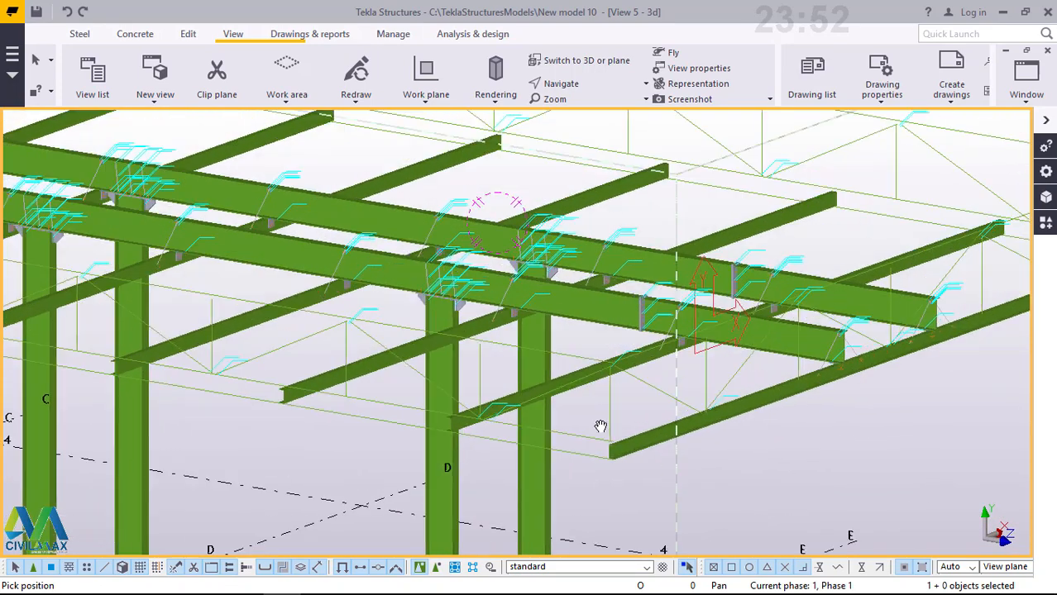
pyautogui.scroll(4, 616, 425)
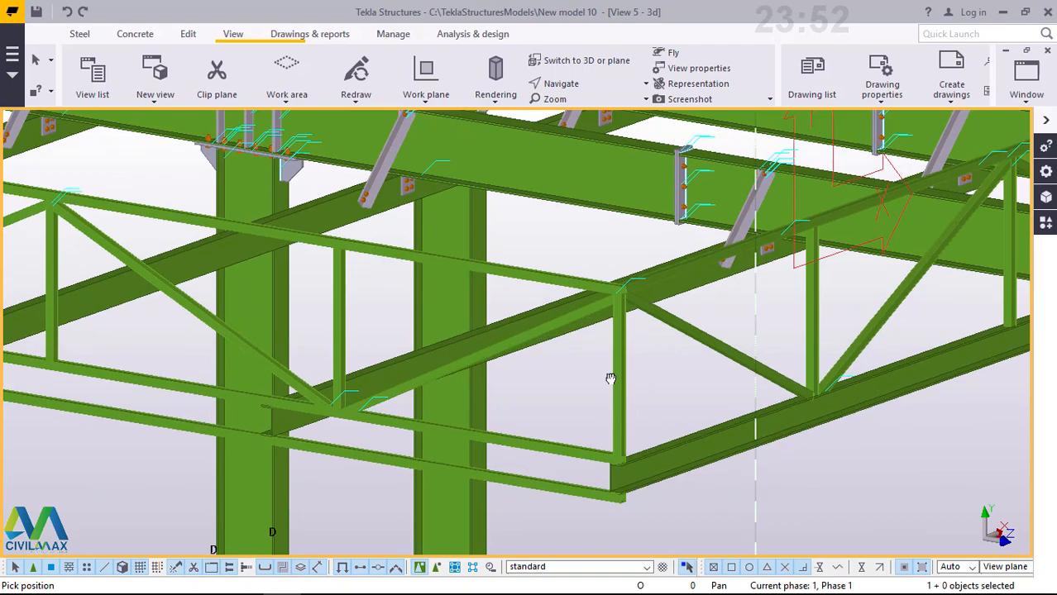
pyautogui.scroll(-5, 596, 378)
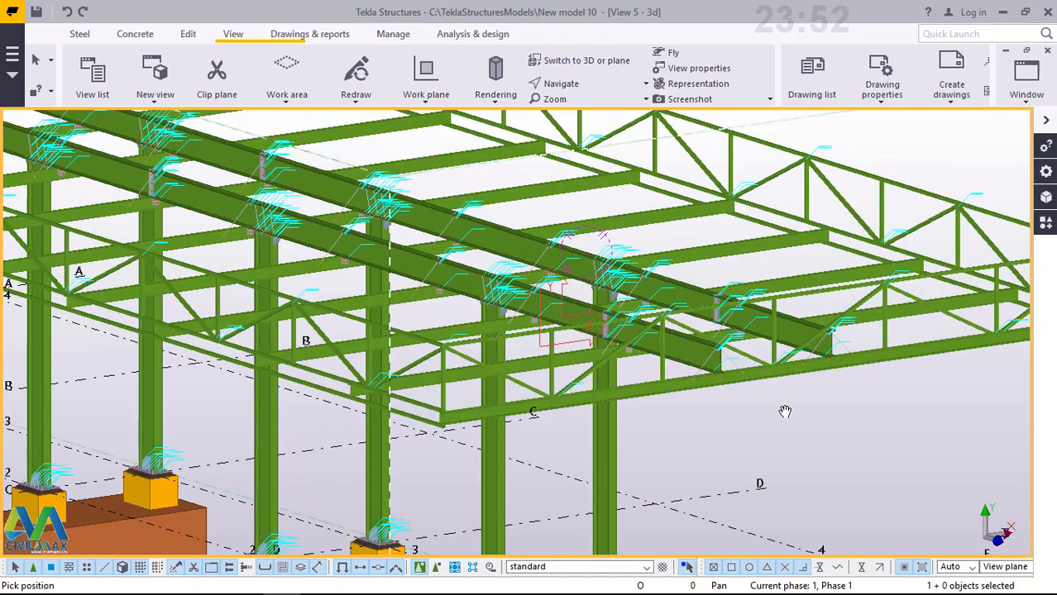
pyautogui.scroll(-7, 785, 411)
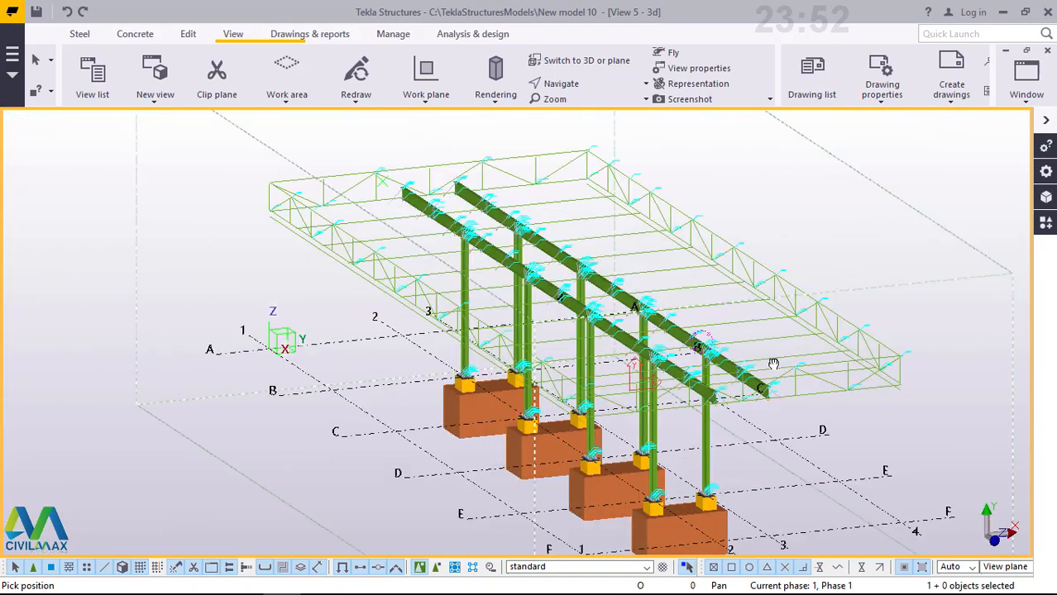
# Review the purlin layout between the two long side trusses, looking lengthwise along the canopy from its end
pyautogui.scroll(5, 761, 296)
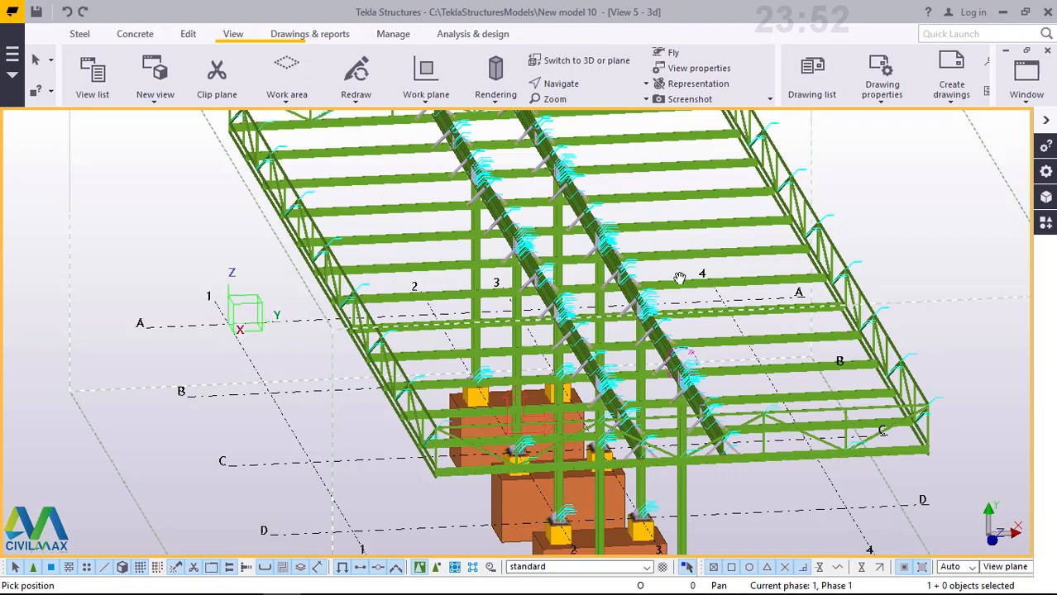
pyautogui.scroll(2, 641, 377)
pyautogui.scroll(2, 651, 384)
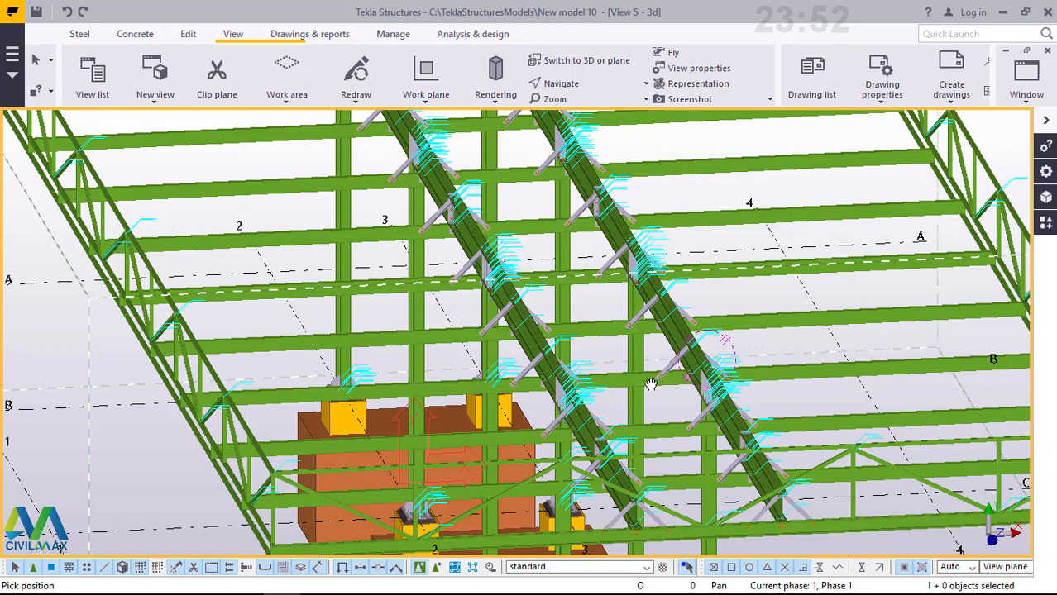
pyautogui.scroll(-5, 653, 385)
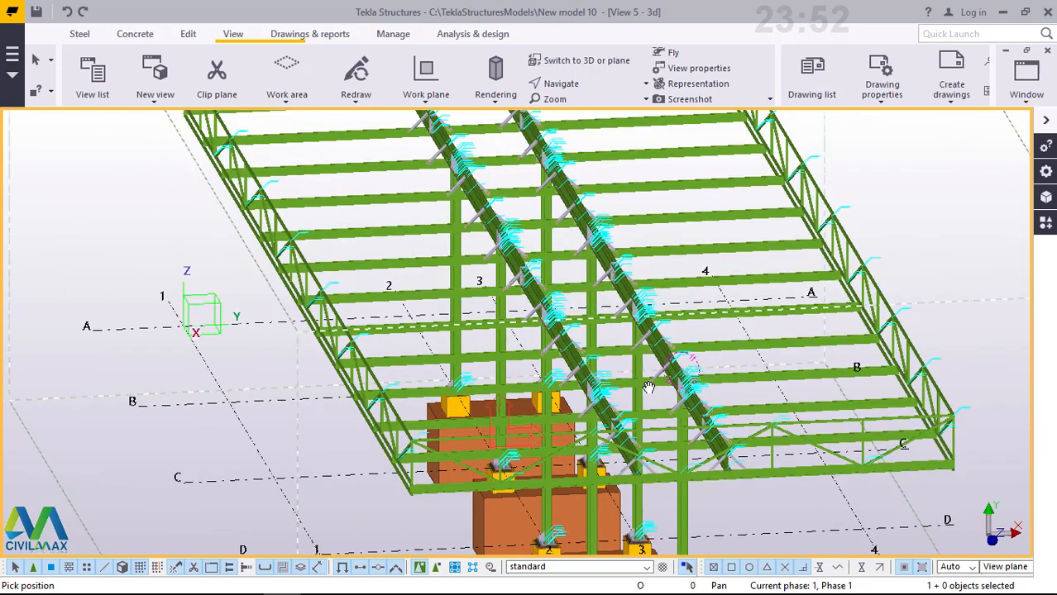
pyautogui.scroll(-2, 678, 386)
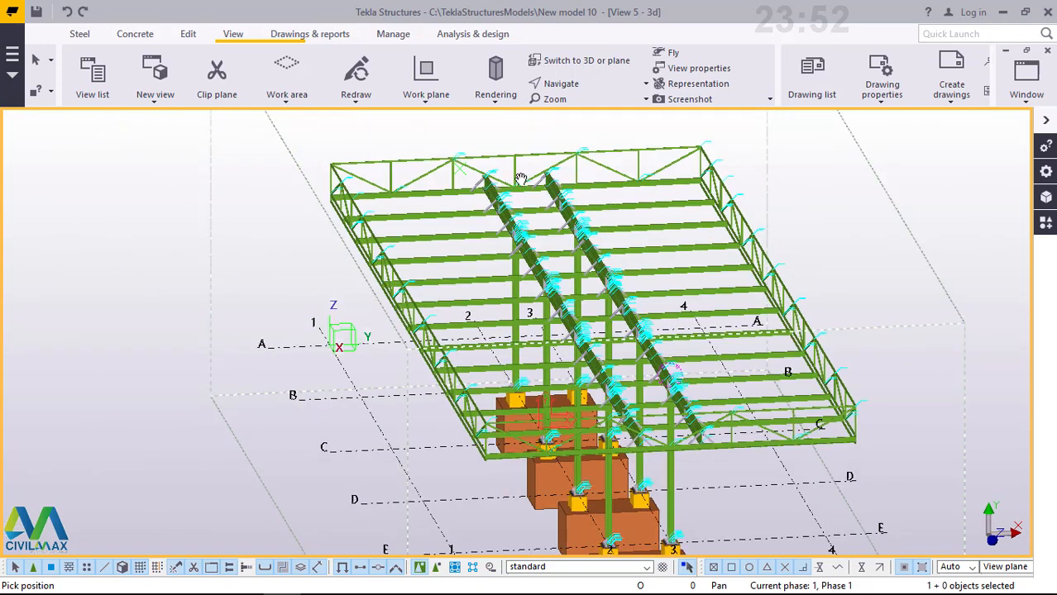
pyautogui.scroll(1, 519, 180)
pyautogui.scroll(2, 520, 180)
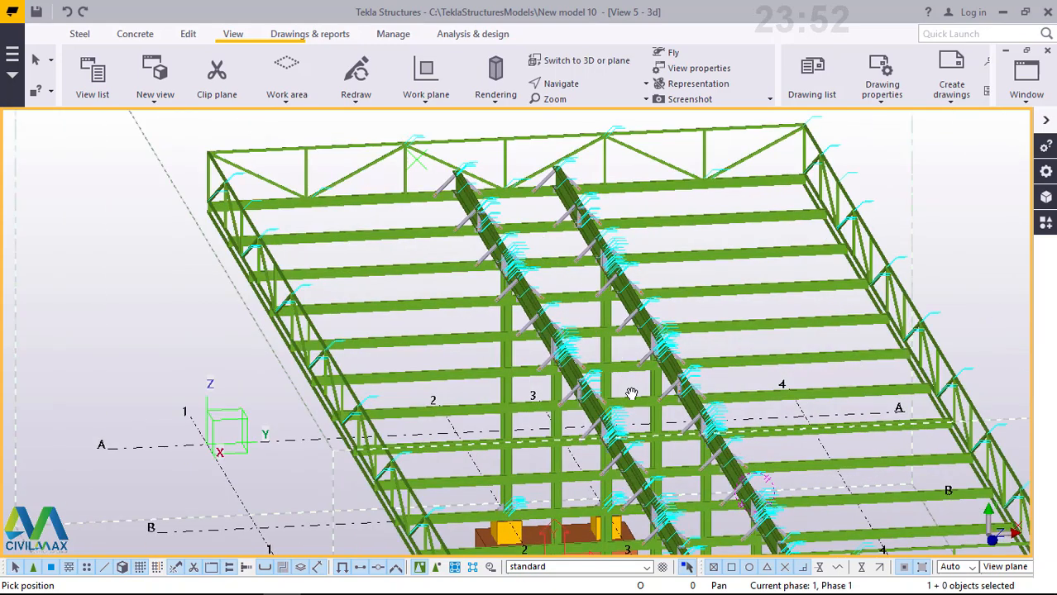
pyautogui.scroll(-4, 506, 207)
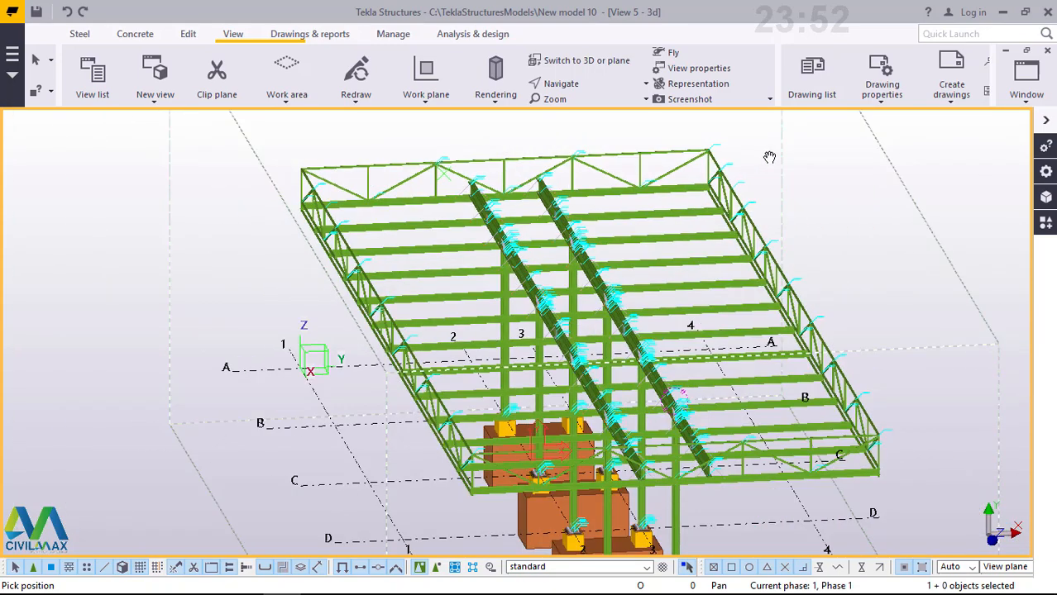
# Restart view navigation and inspect the braced ends of the twin main beams behind the end truss
pyautogui.rightClick(779, 152)
pyautogui.click(813, 159)
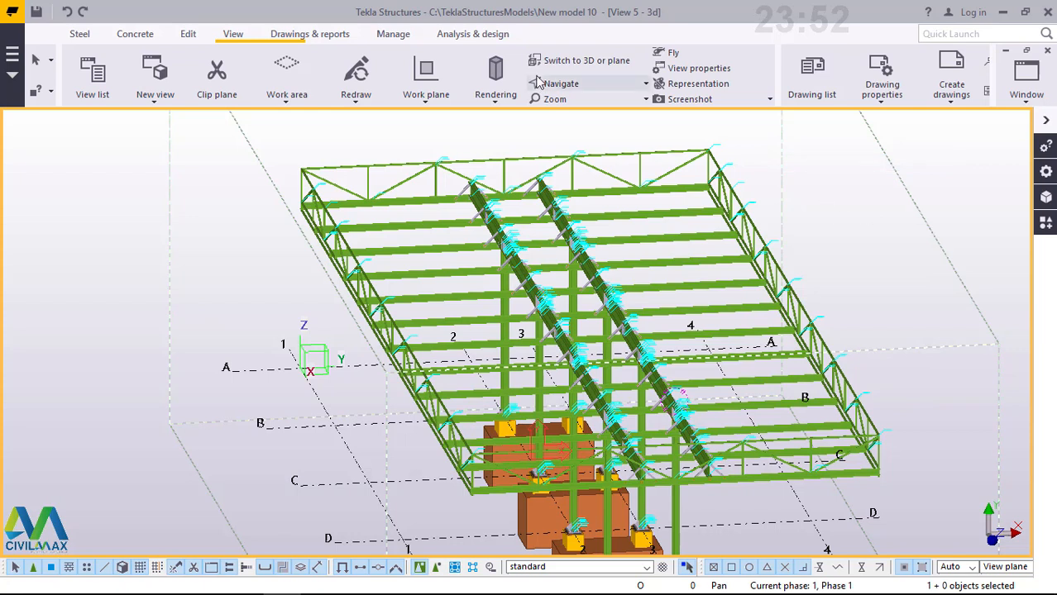
pyautogui.click(582, 86)
pyautogui.click(569, 170)
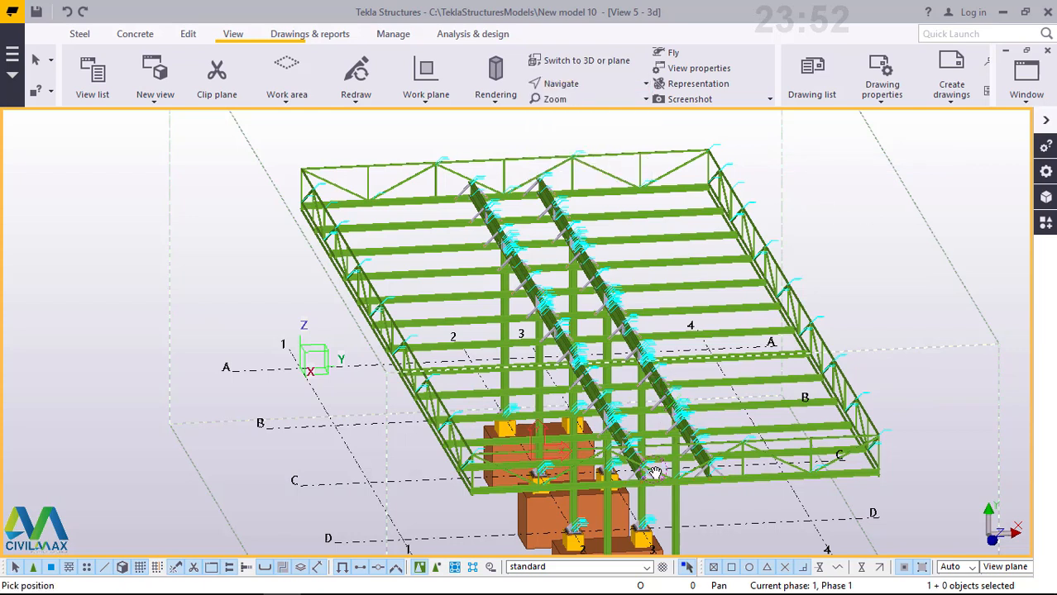
pyautogui.keyDown('ctrl'); pyautogui.moveTo(640, 471); pyautogui.dragTo(578, 435, button='middle'); pyautogui.keyUp('ctrl')
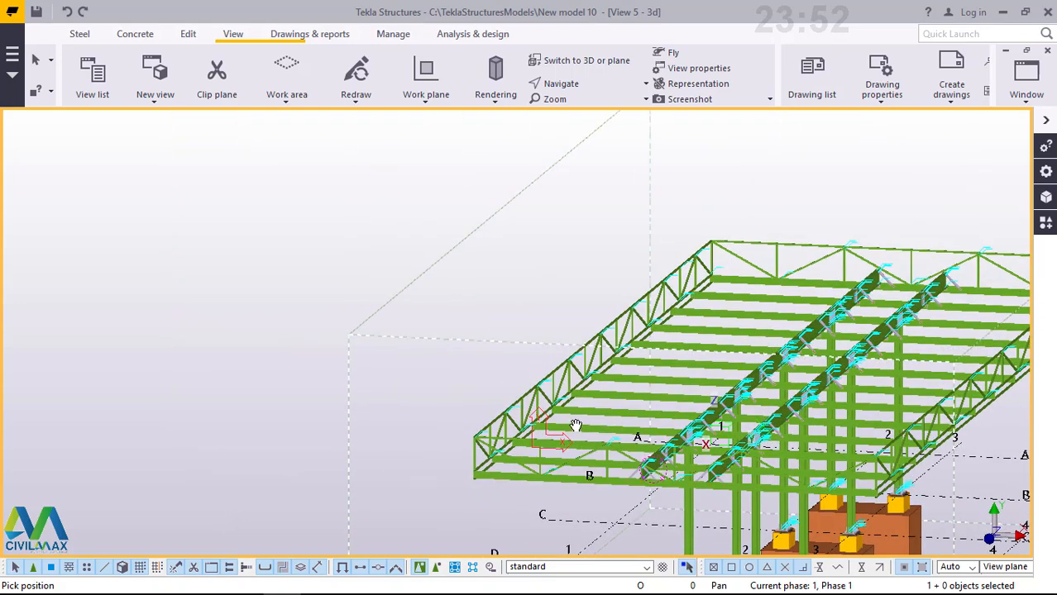
pyautogui.scroll(2, 738, 487)
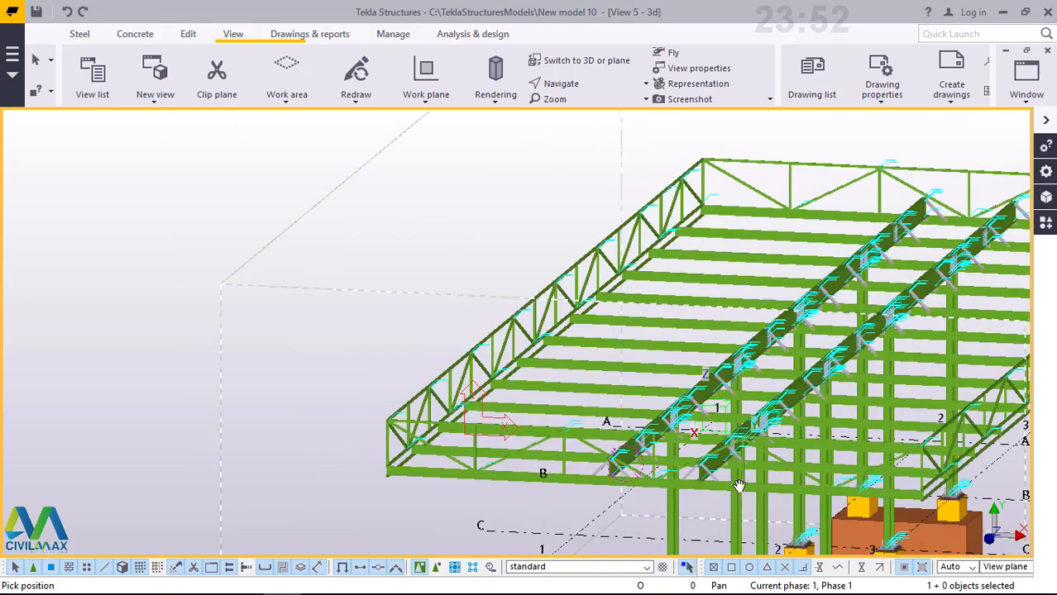
pyautogui.scroll(4, 737, 484)
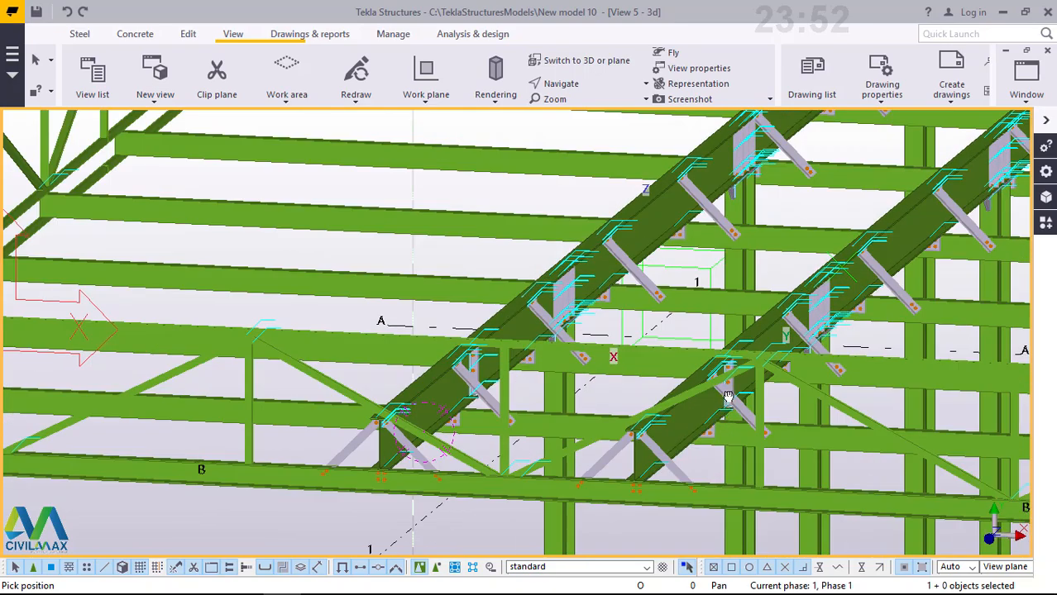
# Inspect the twin main beams, their purlin braces and the end truss from low and raised viewpoints at the canopy's end
pyautogui.scroll(2, 730, 394)
pyautogui.scroll(-6, 730, 394)
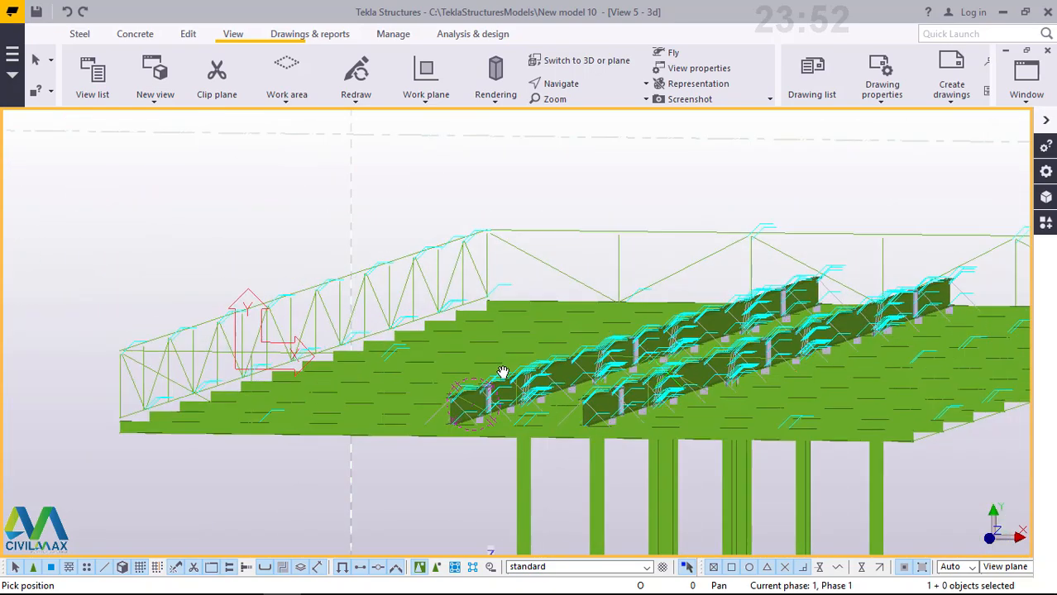
pyautogui.keyDown('ctrl'); pyautogui.moveTo(650, 354); pyautogui.dragTo(482, 262, button='middle'); pyautogui.keyUp('ctrl')
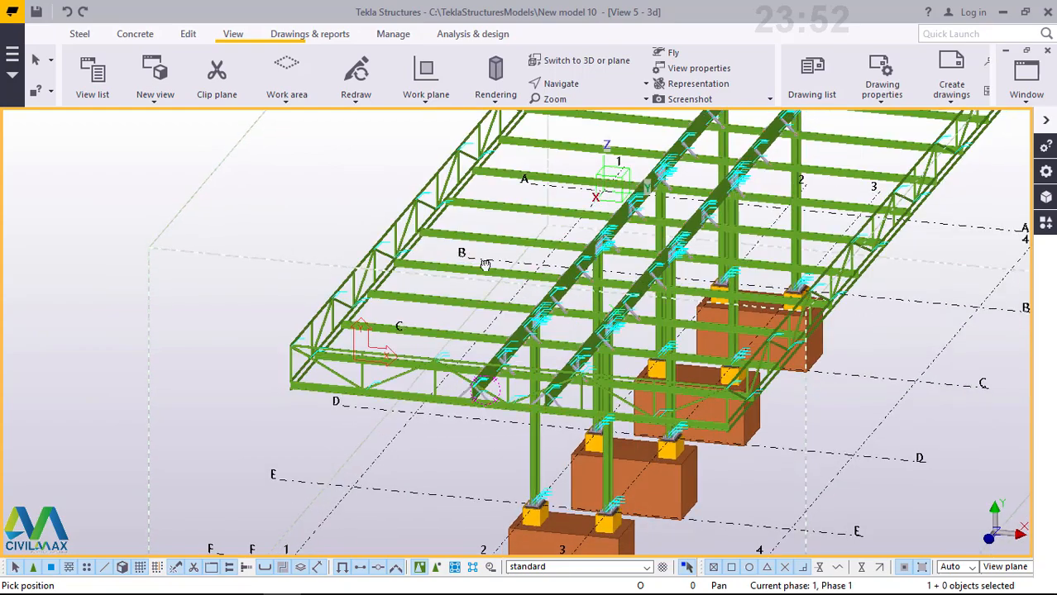
pyautogui.scroll(4, 480, 259)
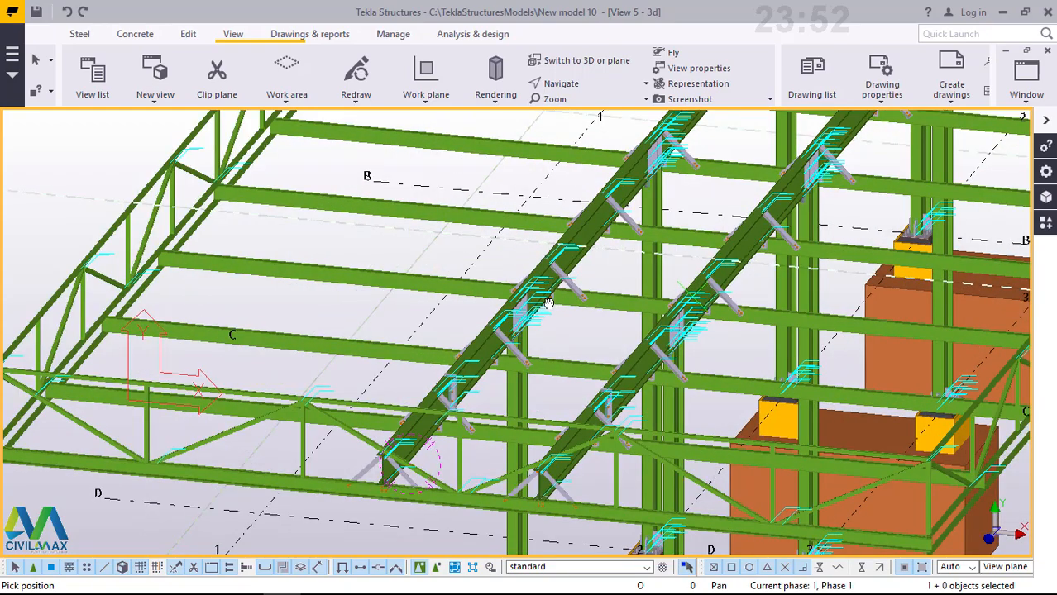
pyautogui.keyDown('ctrl'); pyautogui.moveTo(547, 303); pyautogui.dragTo(527, 303, button='middle'); pyautogui.keyUp('ctrl')
# Review the complete canopy with its perimeter trusses, main beams, column rows and footings from an oblique corner view
pyautogui.scroll(-3, 353, 322)
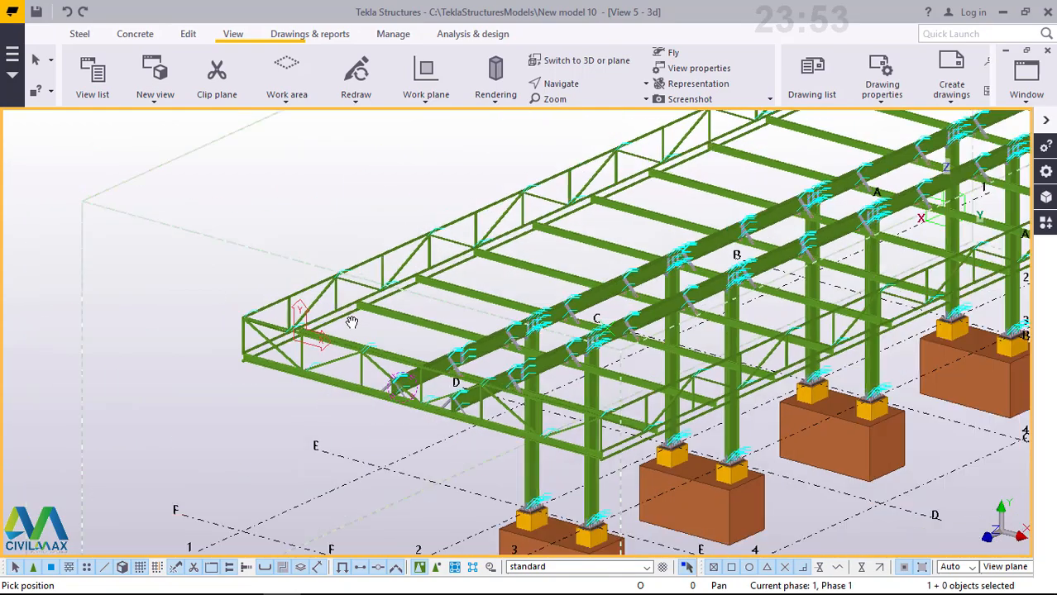
pyautogui.scroll(-1, 354, 322)
pyautogui.scroll(3, 749, 250)
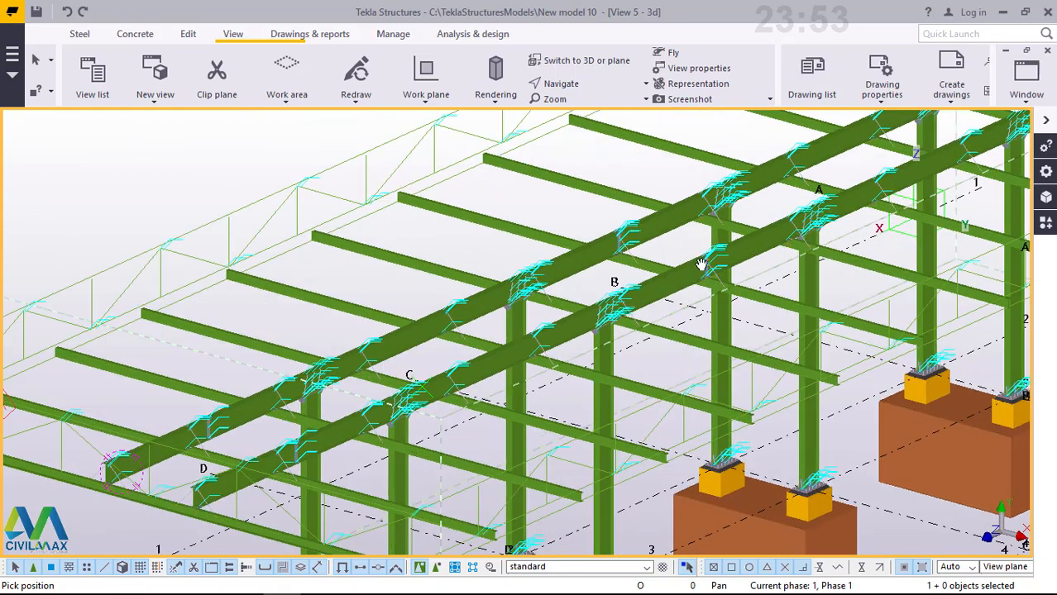
pyautogui.scroll(-3, 701, 265)
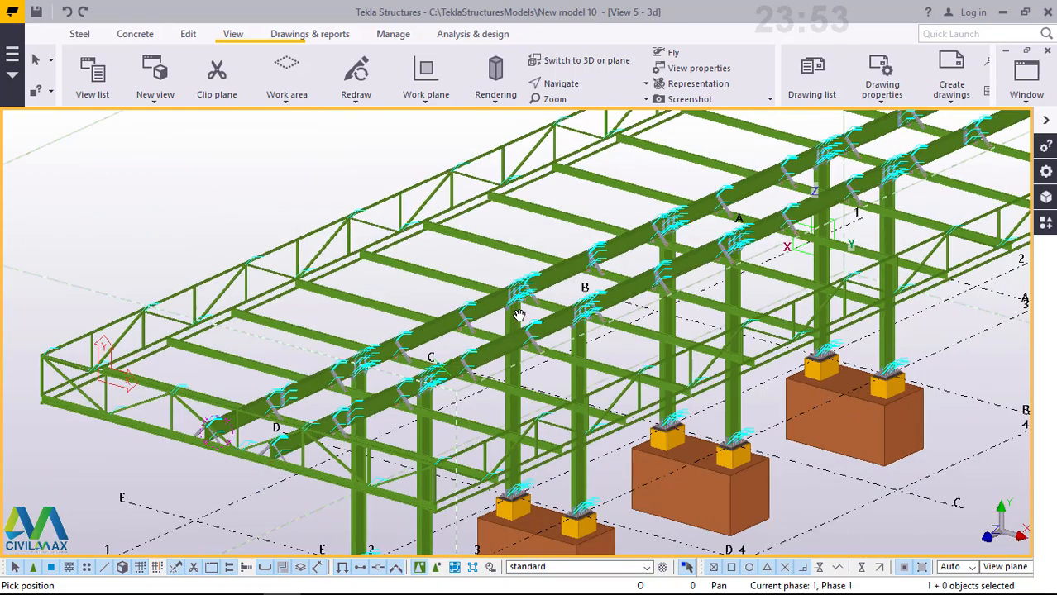
pyautogui.scroll(-2, 520, 315)
pyautogui.scroll(1, 701, 270)
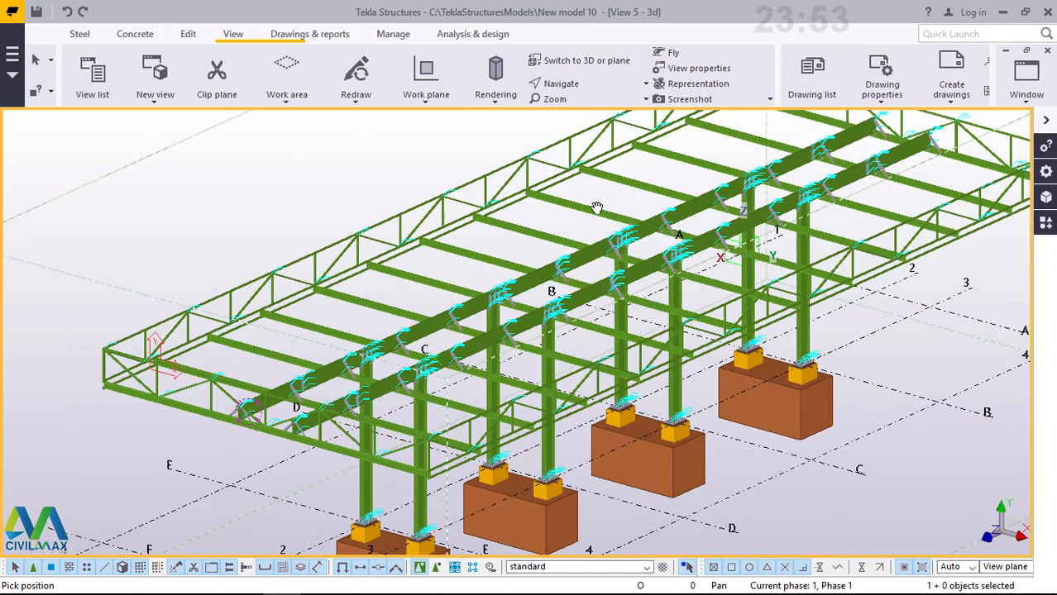
pyautogui.rightClick(592, 205)
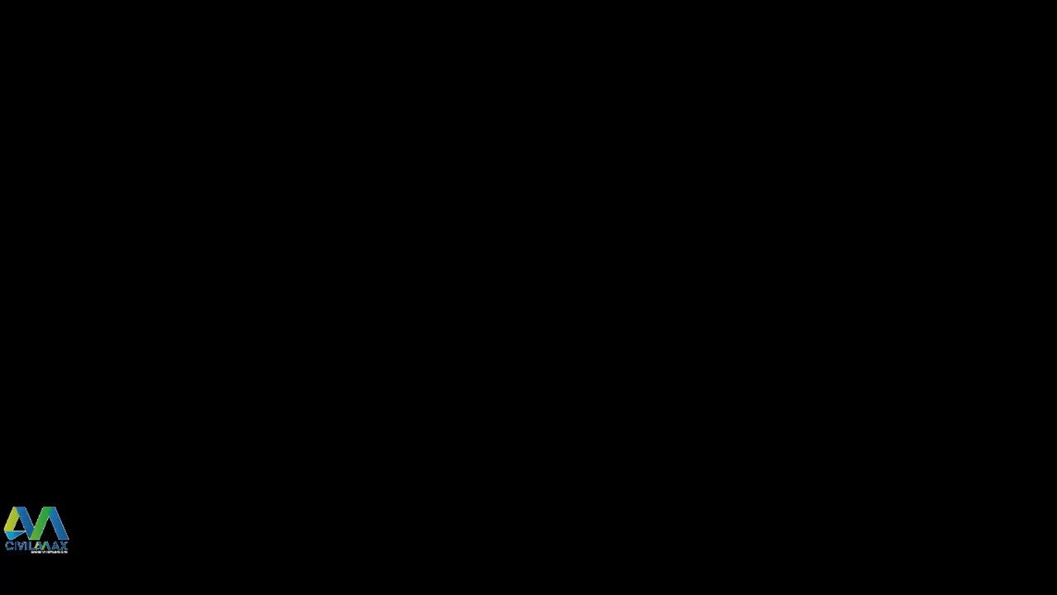